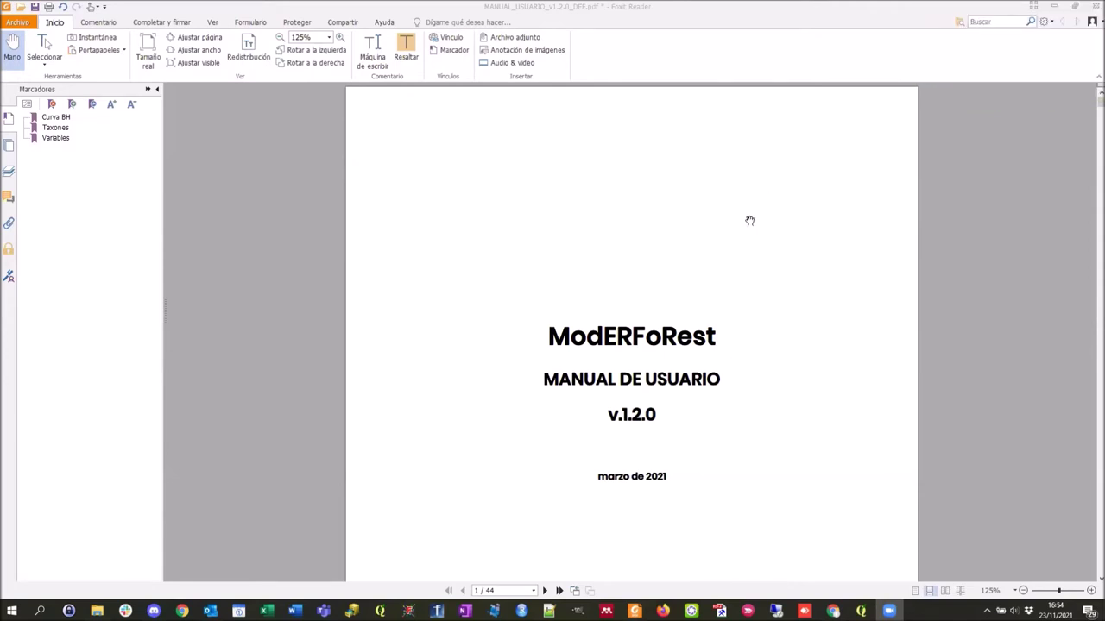
Leave the PDF manual, show the desktop and launch ModERFoRest 3.1.0
{"action": "left_click_drag", "start_coordinate": [749, 221], "coordinate": [750, 220]}
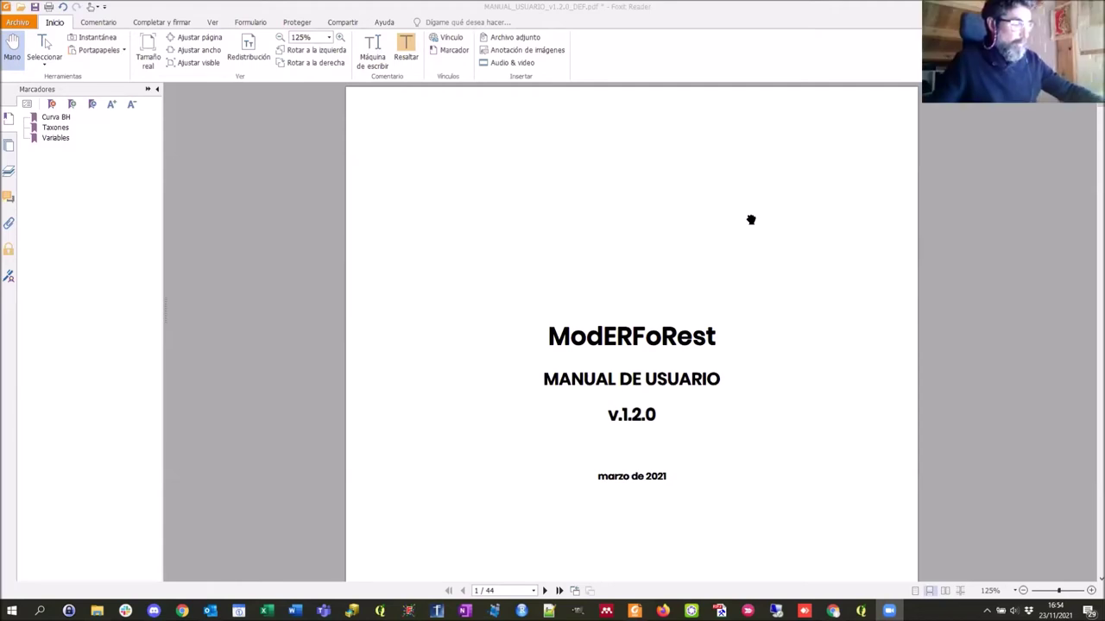
{"action": "key", "text": "alt+Tab"}
{"action": "key", "text": "super+d"}
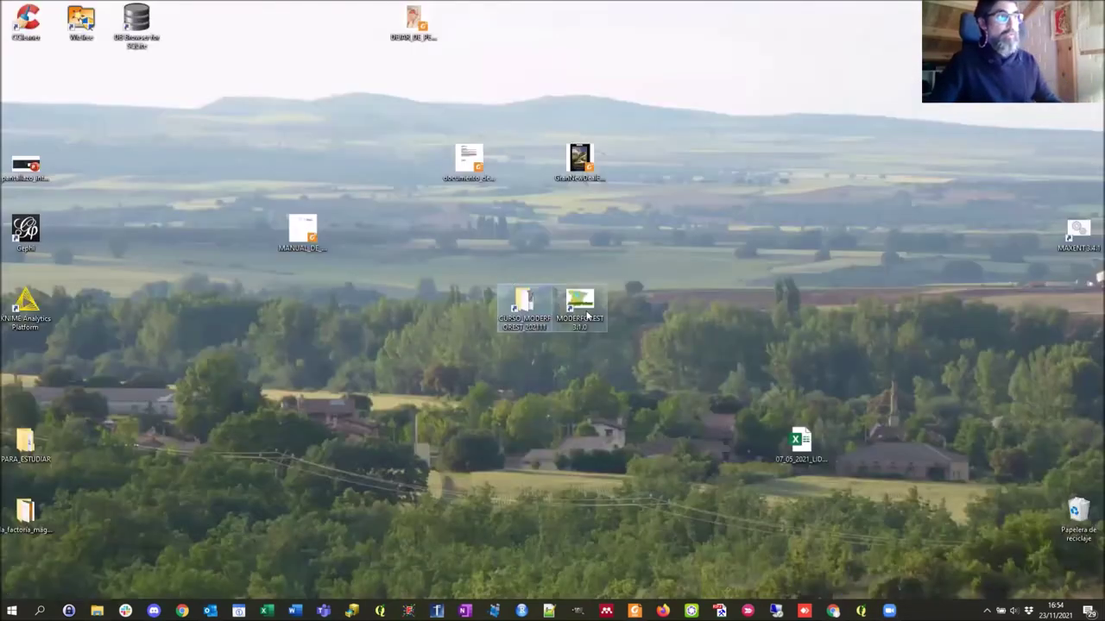
{"action": "double_click", "coordinate": [583, 309]}
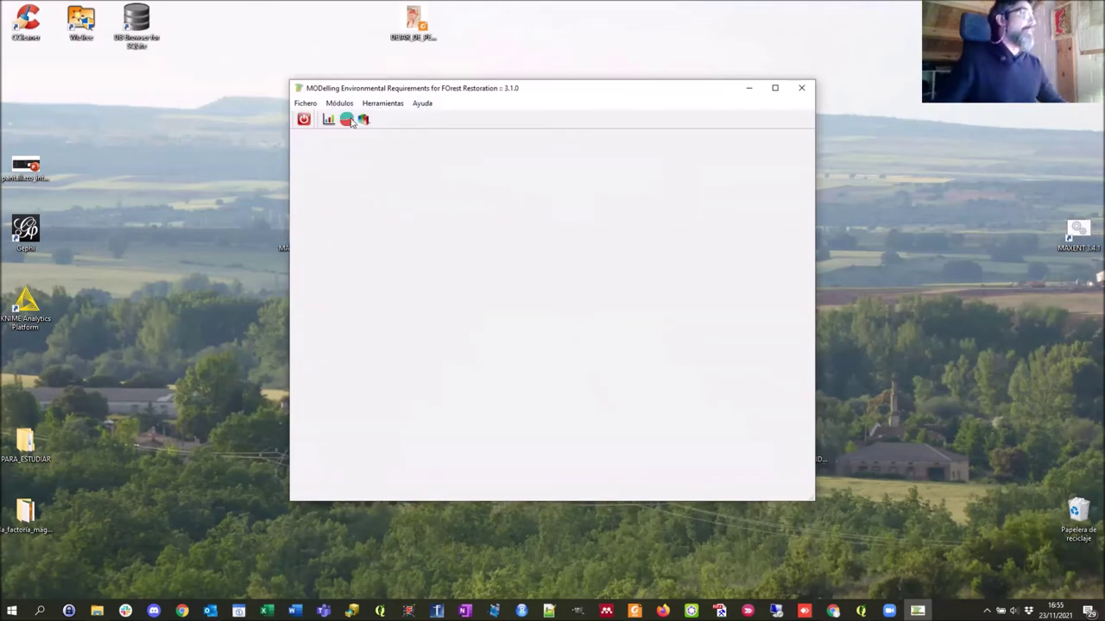
{"action": "left_click", "coordinate": [307, 105]}
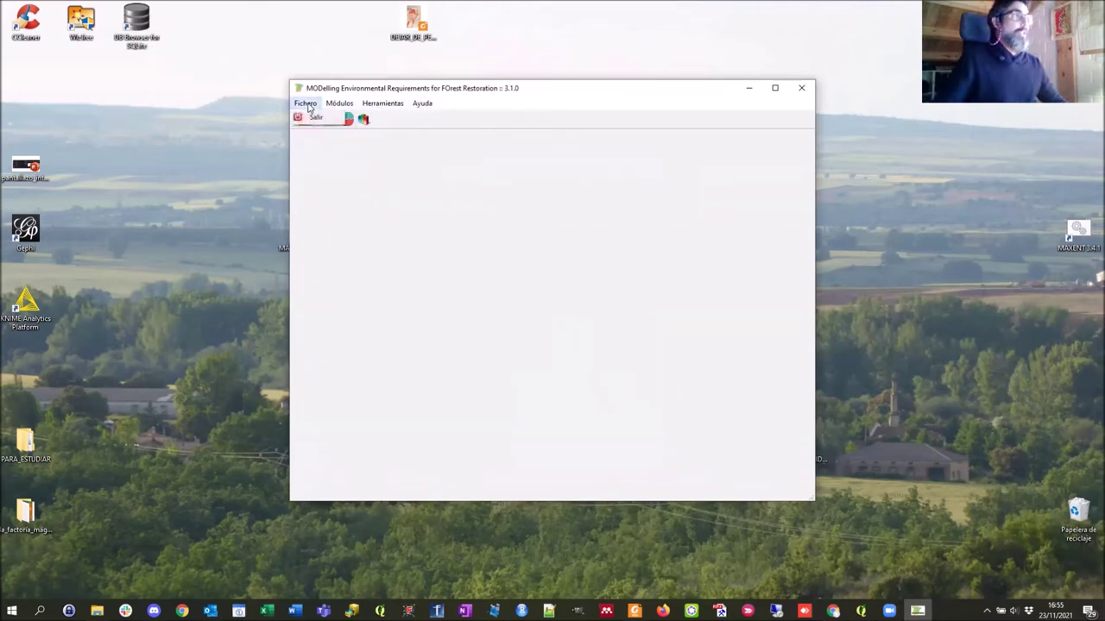
{"action": "left_click", "coordinate": [332, 105]}
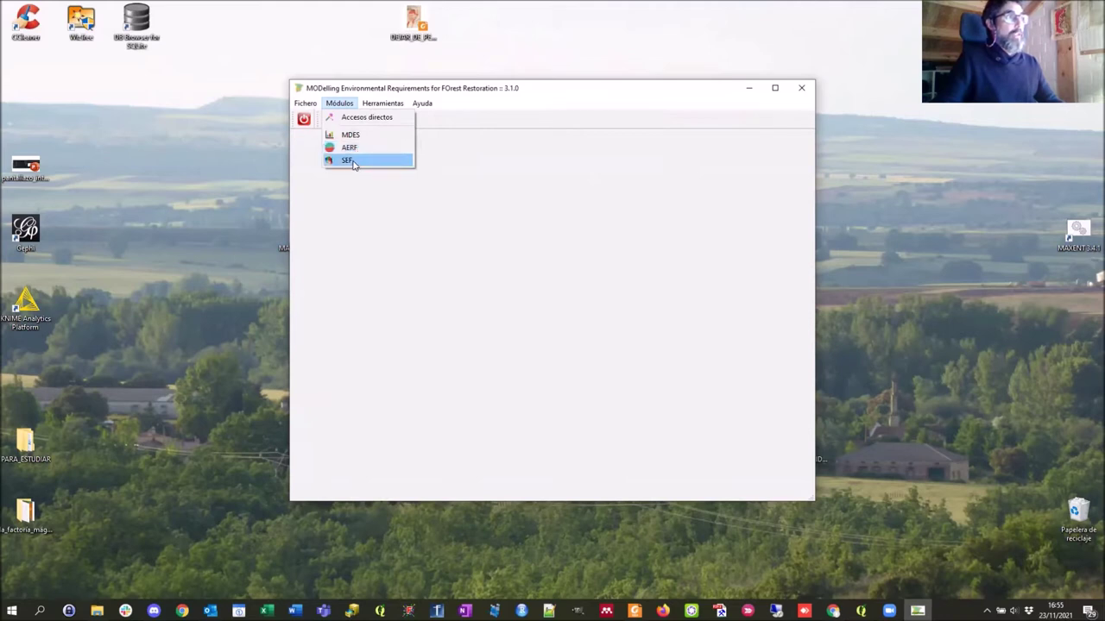
{"action": "left_click", "coordinate": [360, 183]}
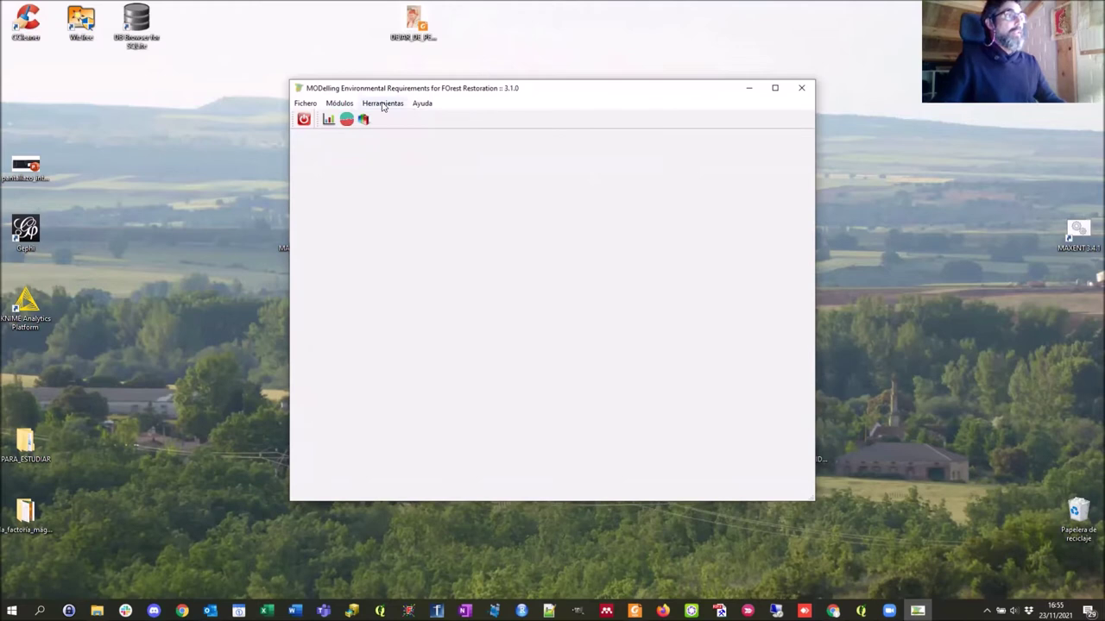
Open the program's built-in user manual, close help.pdf and return to the ModERFoRest window
{"action": "left_click", "coordinate": [421, 103]}
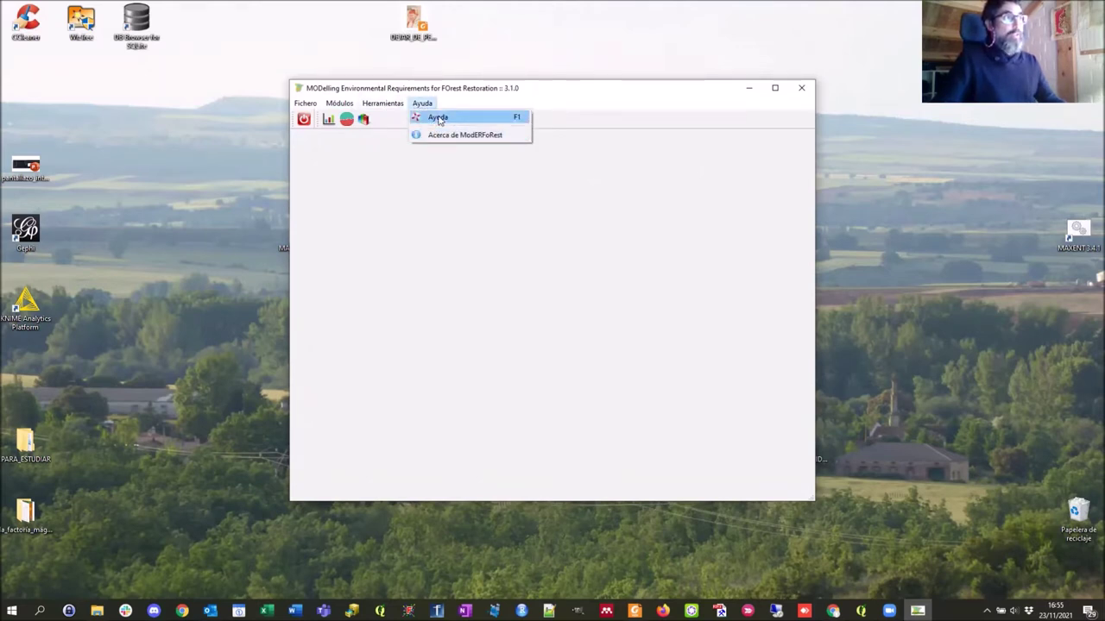
{"action": "left_click", "coordinate": [439, 118]}
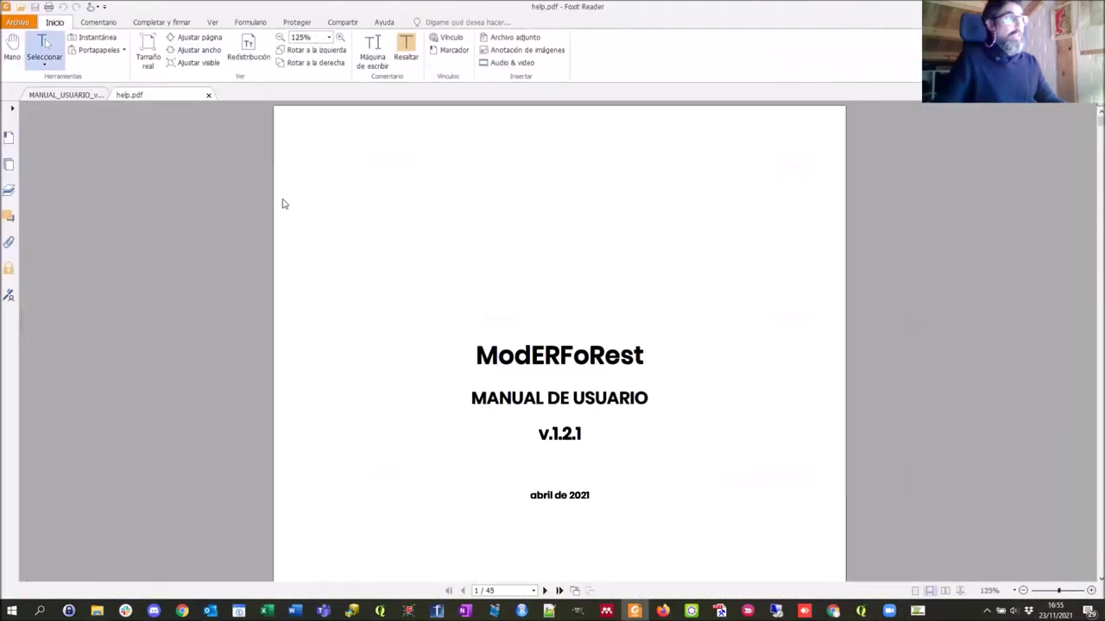
{"action": "left_click", "coordinate": [208, 93]}
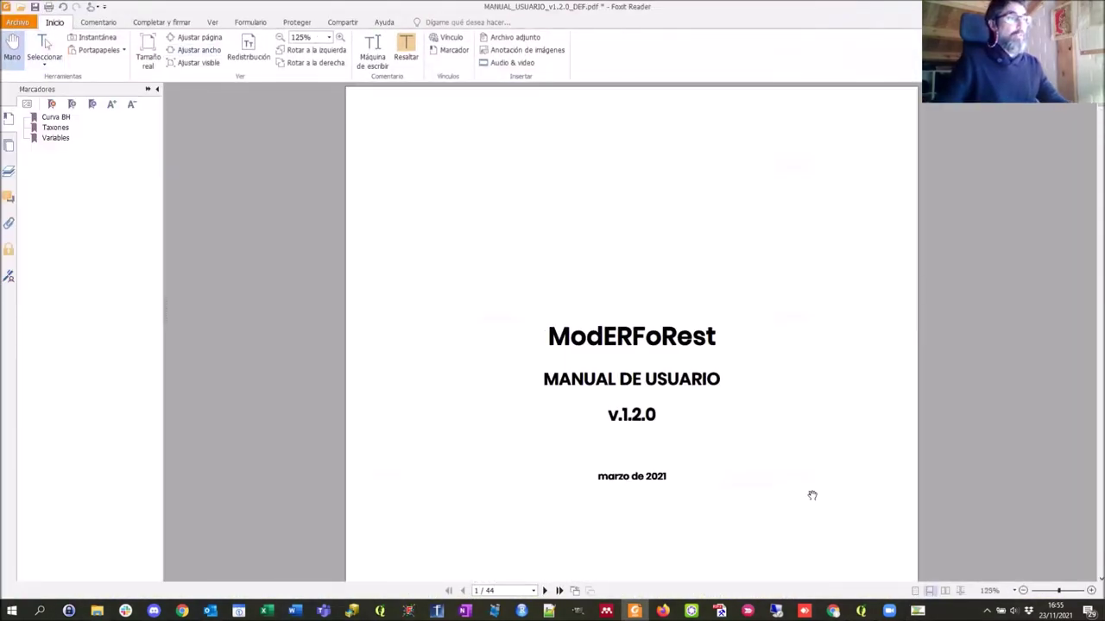
{"action": "key", "text": "alt+Tab"}
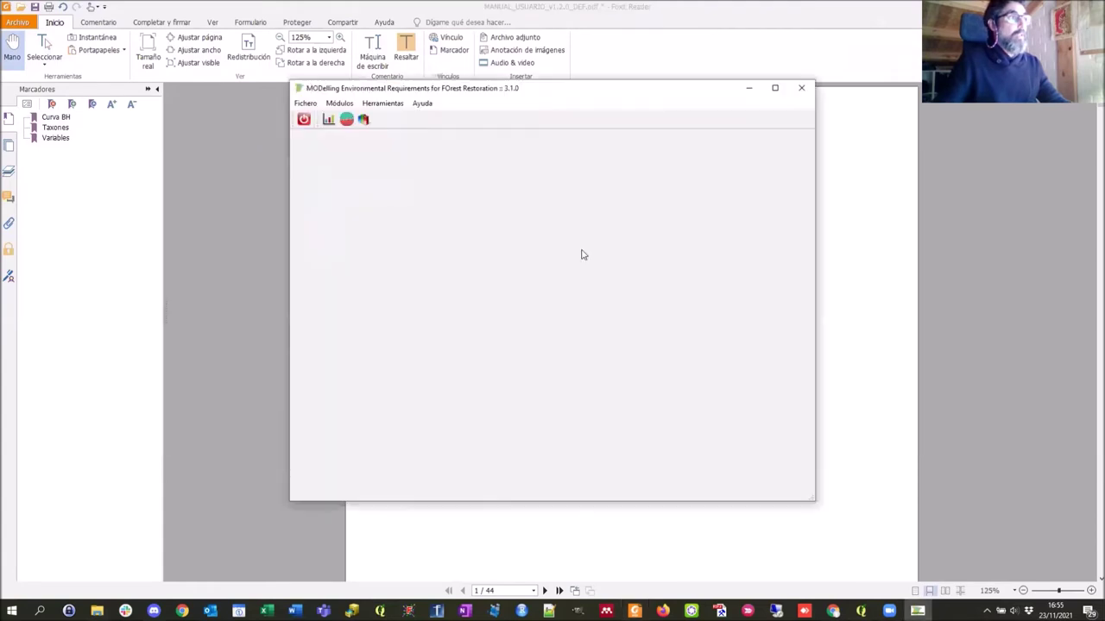
Look over the available parameter calculators and view the MDES, AERF and SEF modules in turn
{"action": "left_click", "coordinate": [393, 105]}
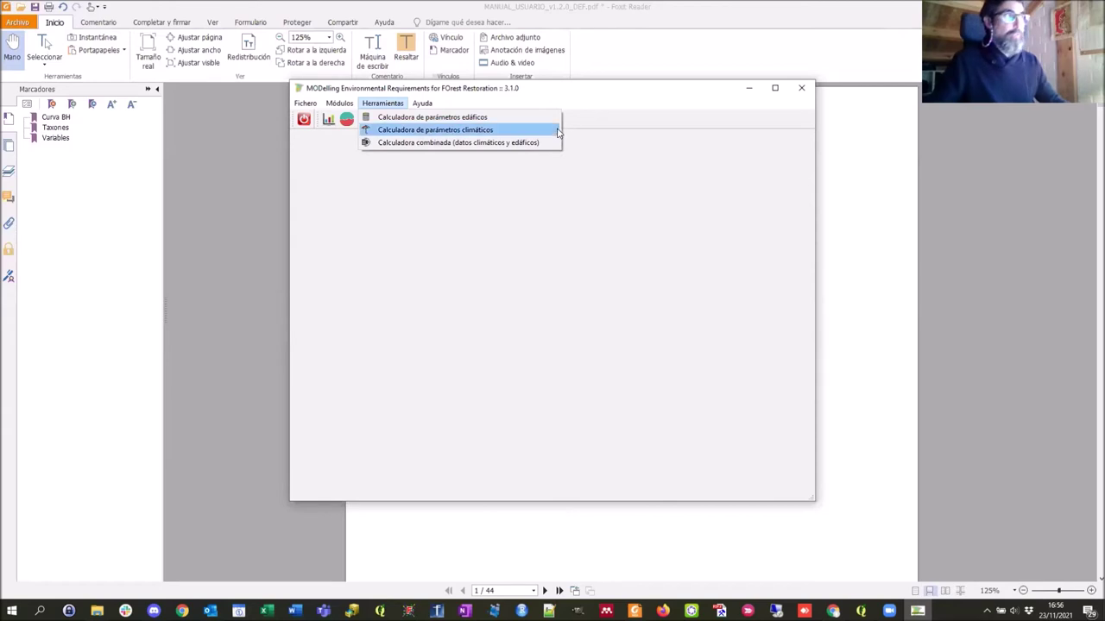
{"action": "left_click", "coordinate": [457, 171]}
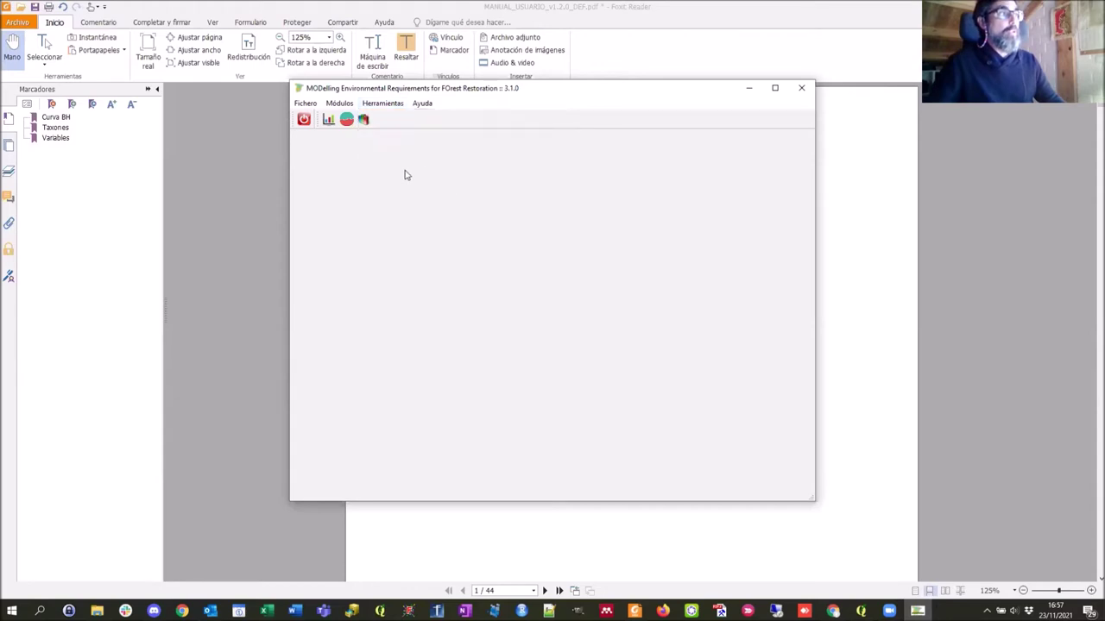
{"action": "left_click", "coordinate": [328, 121]}
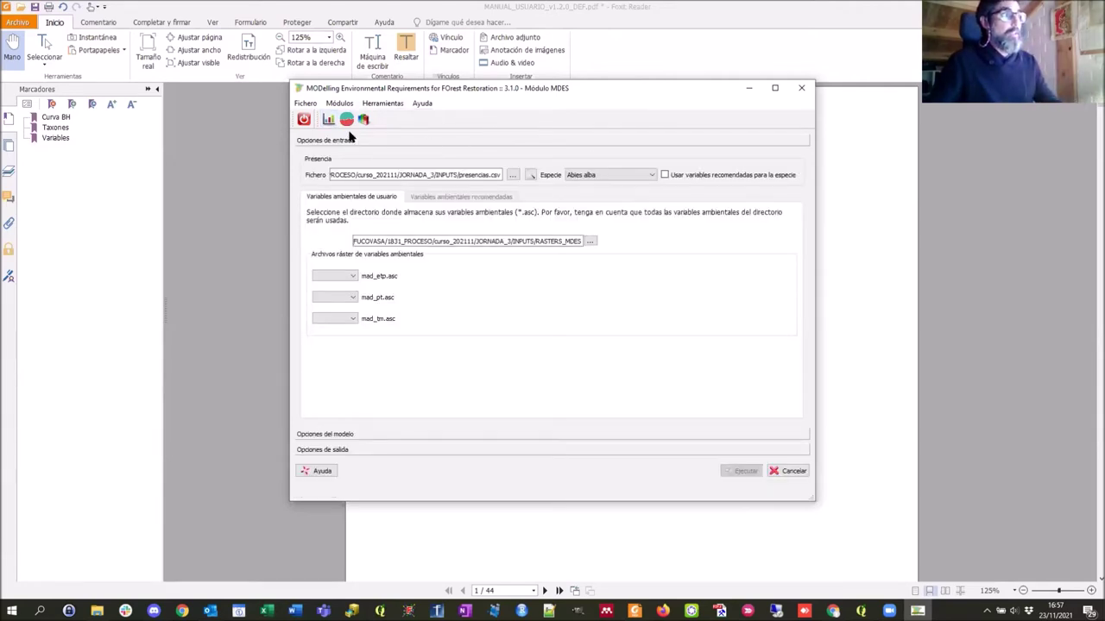
{"action": "left_click", "coordinate": [349, 122]}
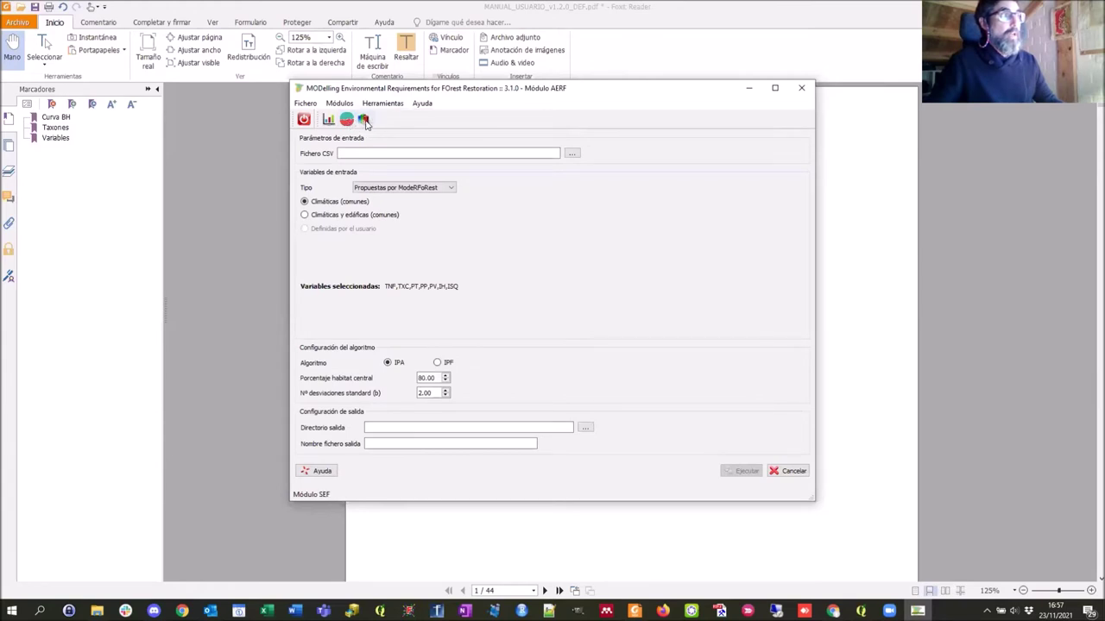
{"action": "left_click", "coordinate": [364, 122]}
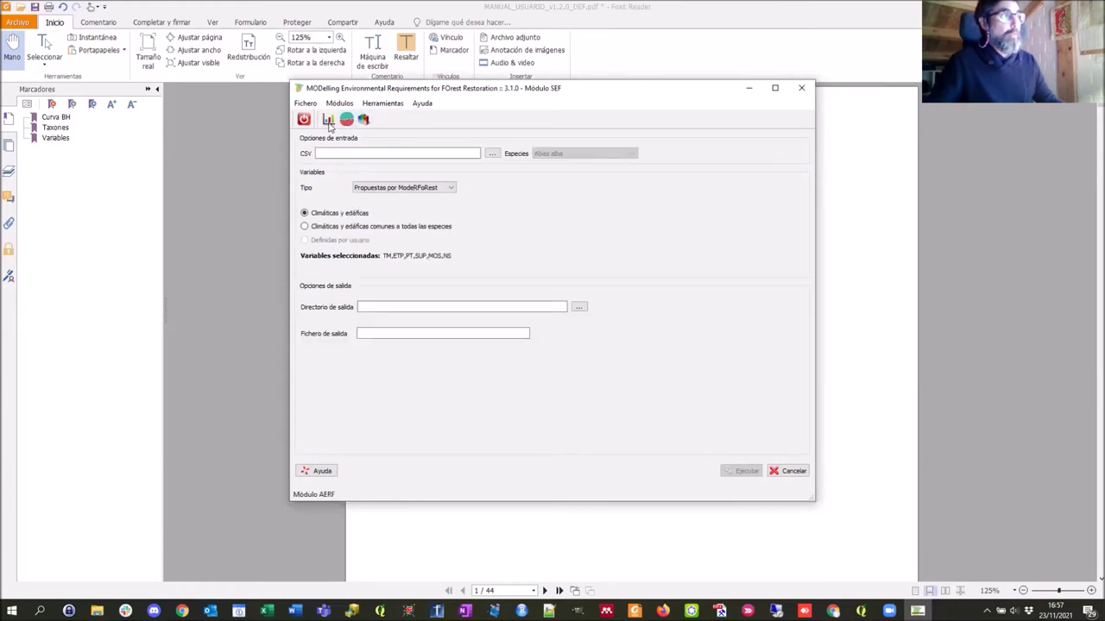
Open the climatic parameters calculator and shift its dialog slightly over the main window
{"action": "left_click", "coordinate": [383, 104]}
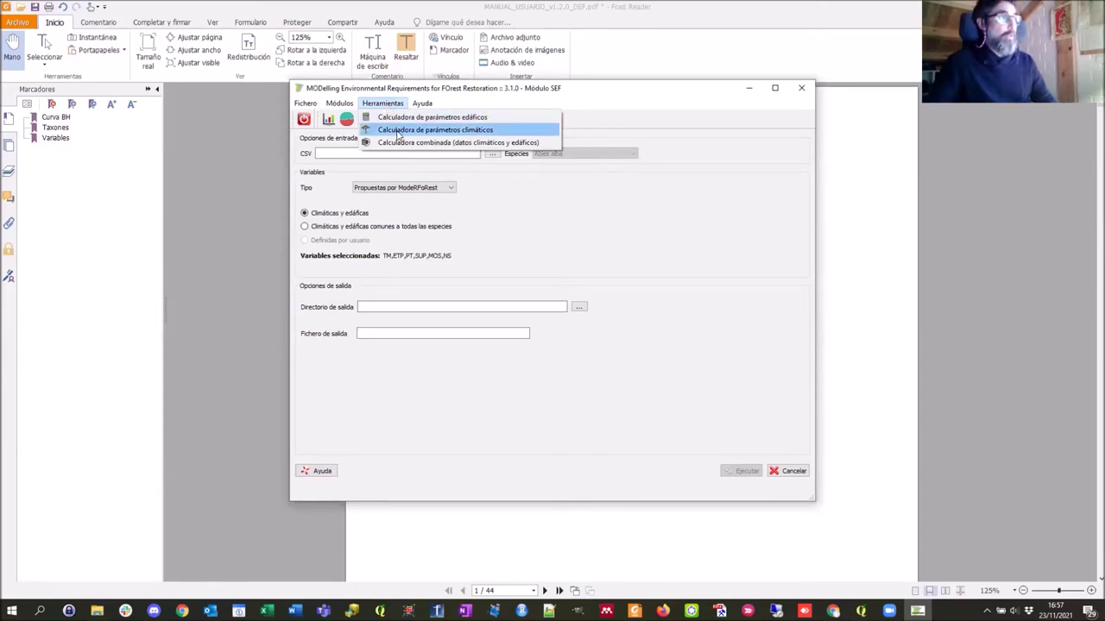
{"action": "left_click", "coordinate": [399, 131]}
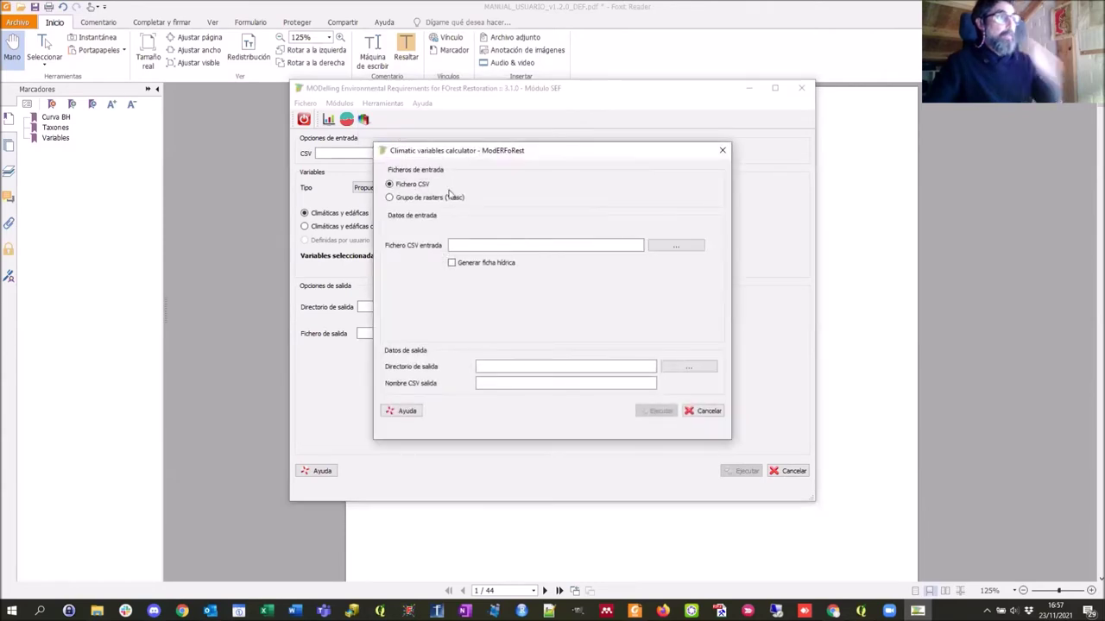
{"action": "left_click_drag", "start_coordinate": [567, 159], "coordinate": [578, 153]}
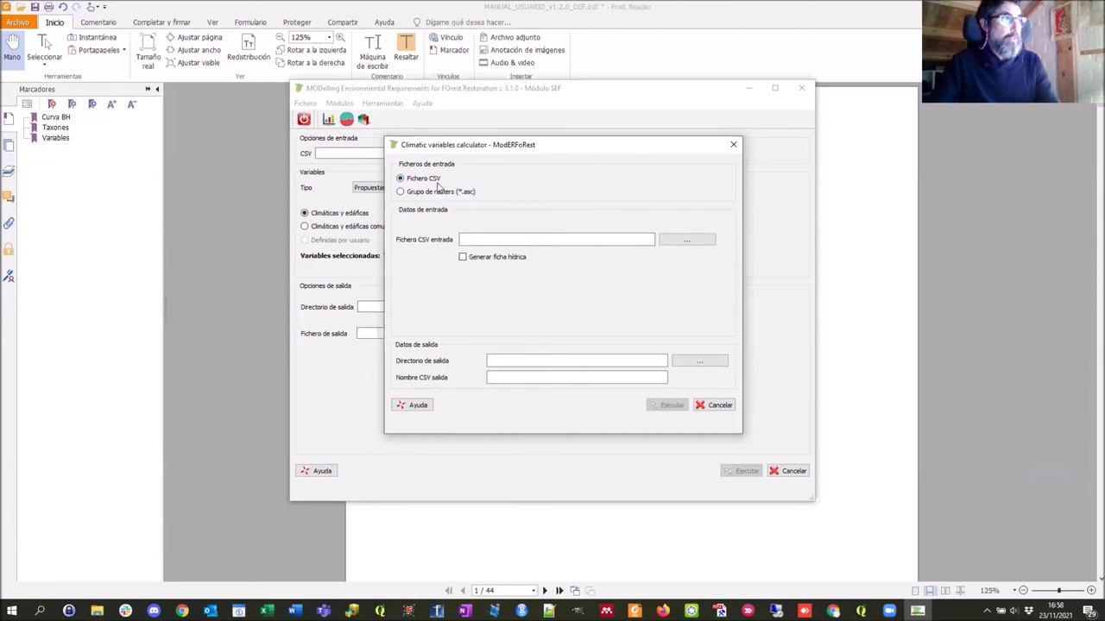
Switch to File Explorer, open EJEMPLOS_v3.0.0.xlsx from the curso_202111 folder in Excel and maximize the workbook
{"action": "mouse_move", "coordinate": [97, 611]}
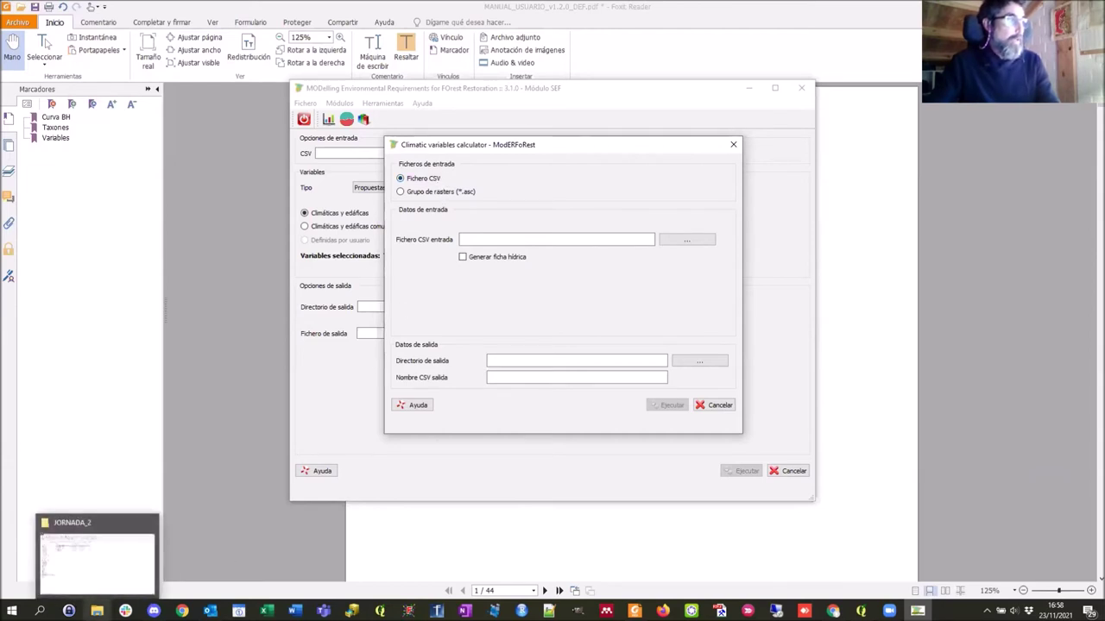
{"action": "left_click", "coordinate": [95, 560]}
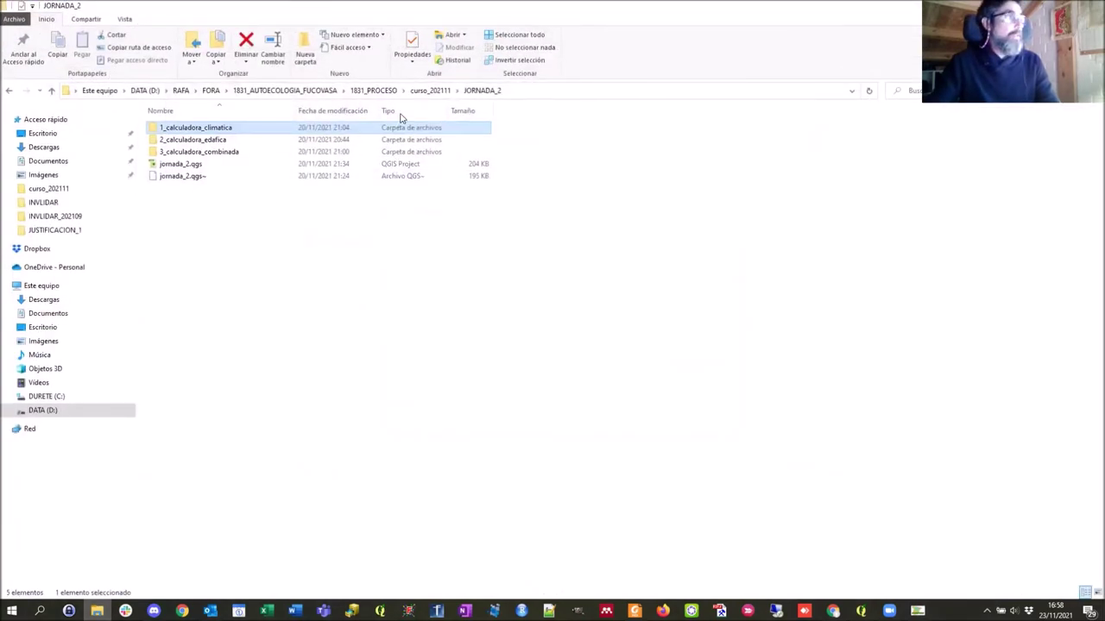
{"action": "left_click", "coordinate": [425, 91]}
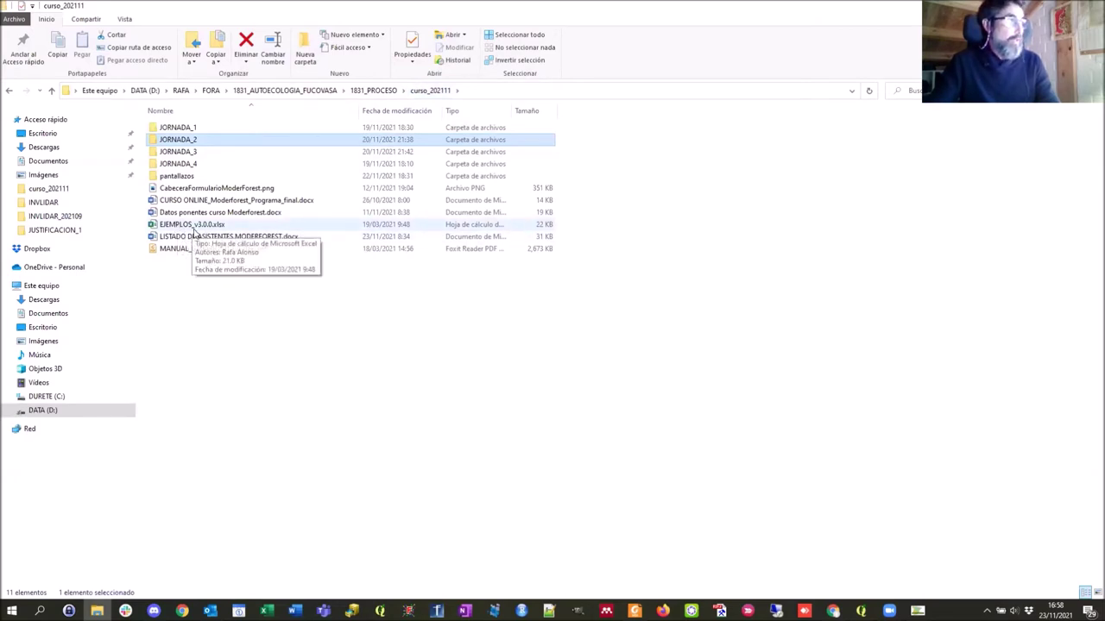
{"action": "double_click", "coordinate": [196, 227]}
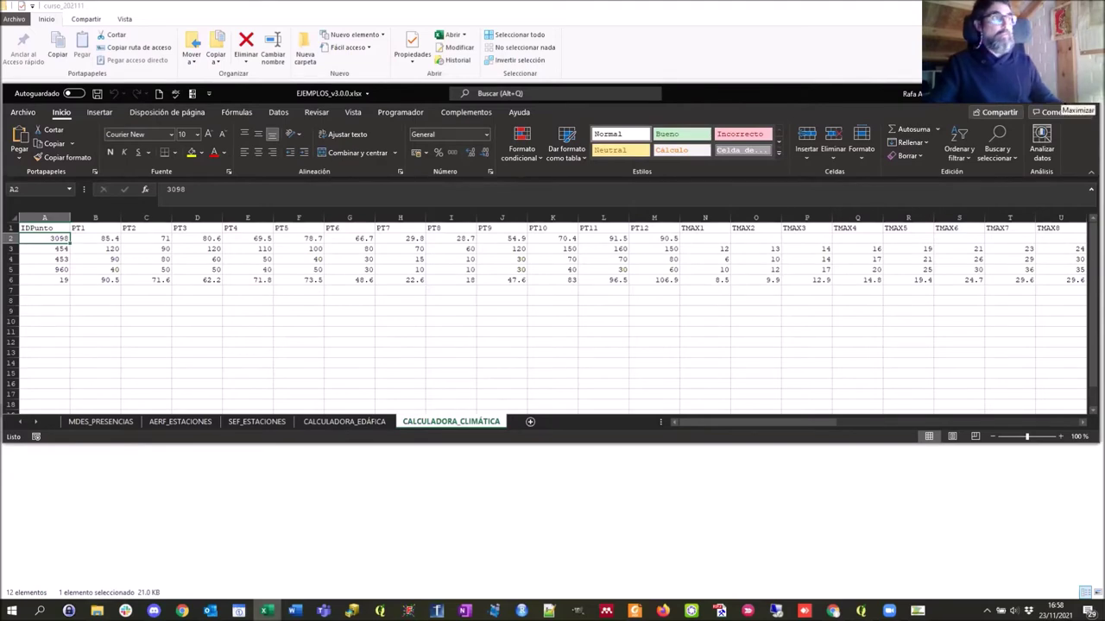
{"action": "left_click", "coordinate": [1049, 95]}
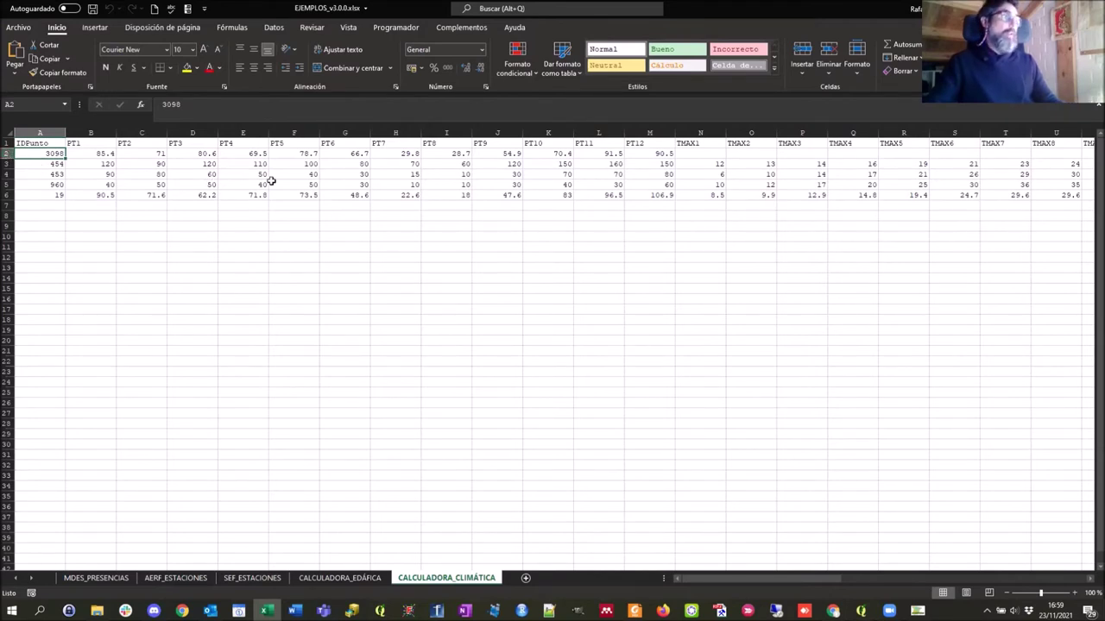
Examine the example data in rows 2 to 6 of the CALCULADORA_CLIMÁTICA sheet
{"action": "left_click", "coordinate": [302, 153]}
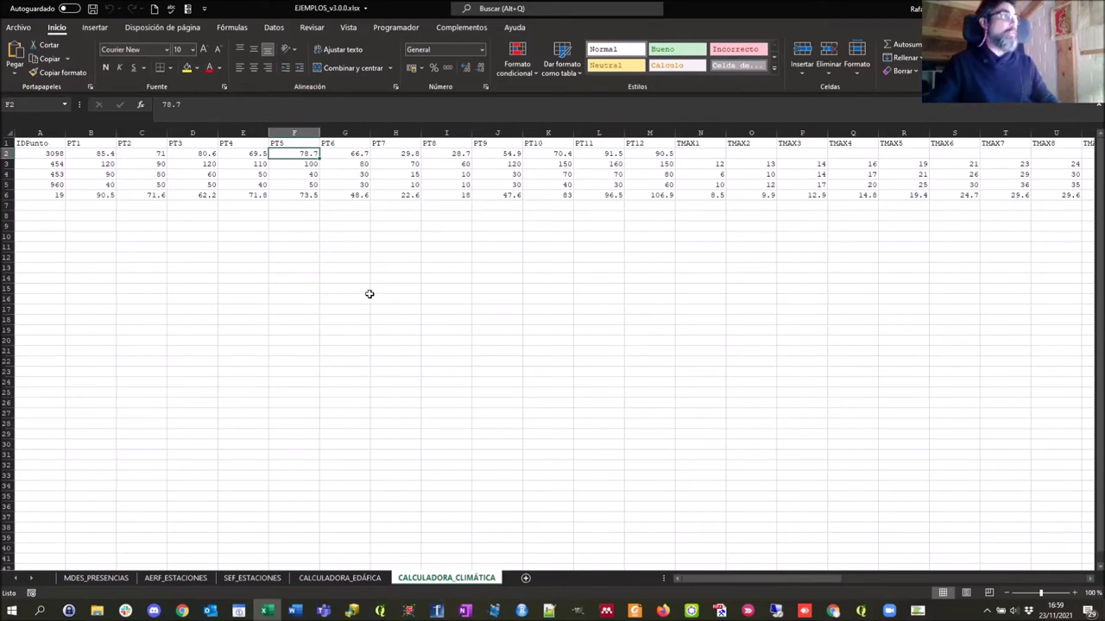
{"action": "left_click_drag", "start_coordinate": [7, 154], "coordinate": [8, 196]}
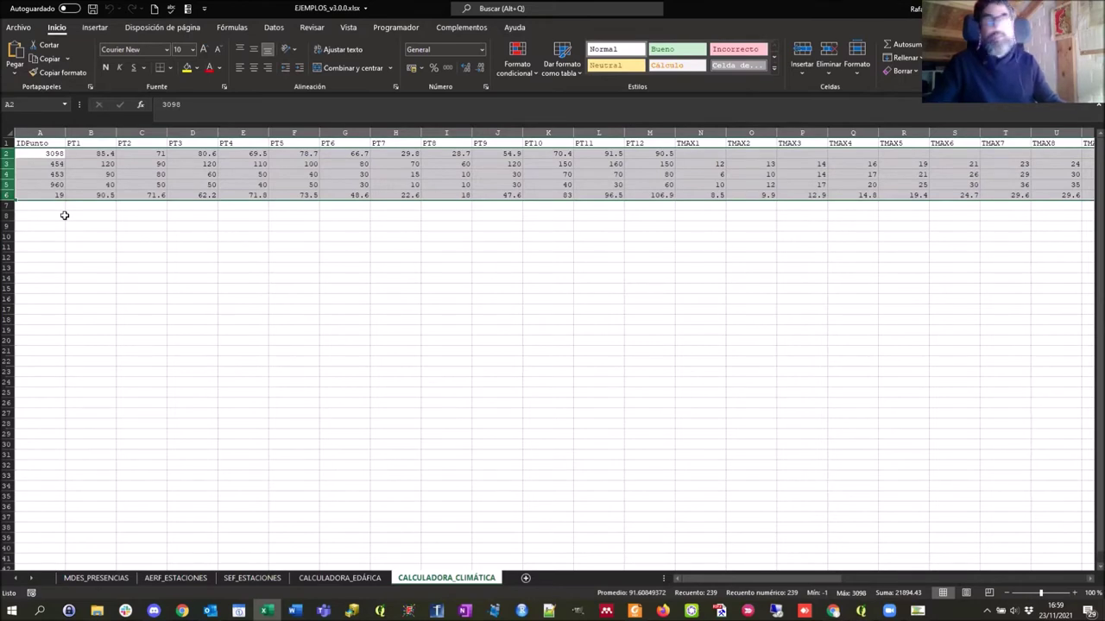
{"action": "left_click", "coordinate": [377, 305]}
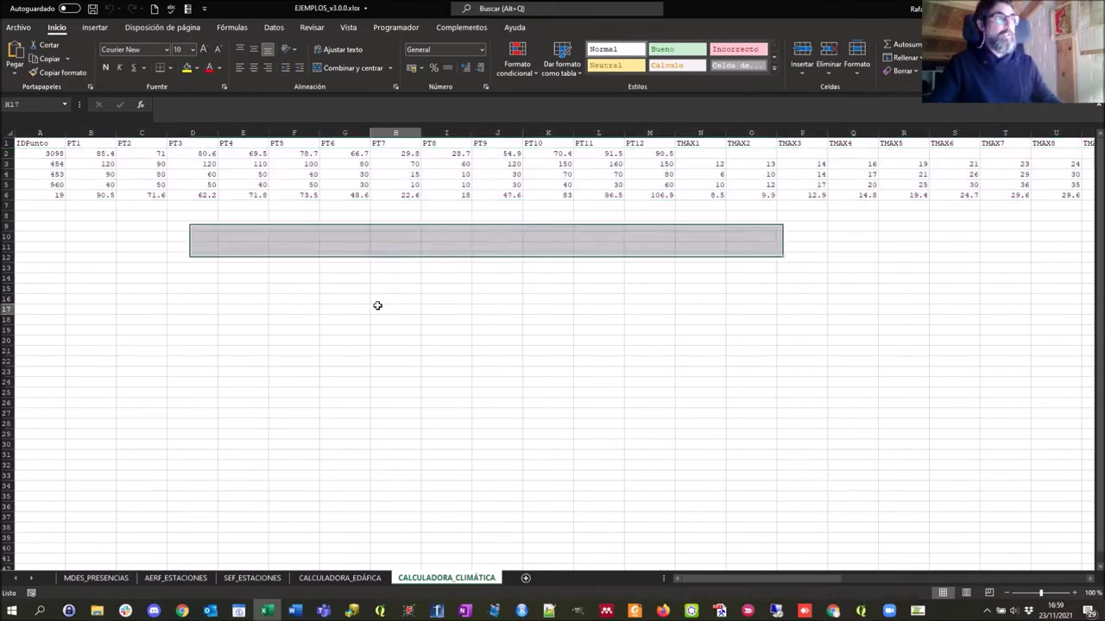
Clear the example data in rows 2 to 6 below the header row, and undo the deletion
{"action": "left_click_drag", "start_coordinate": [7, 153], "coordinate": [8, 196]}
{"action": "key", "text": "Delete"}
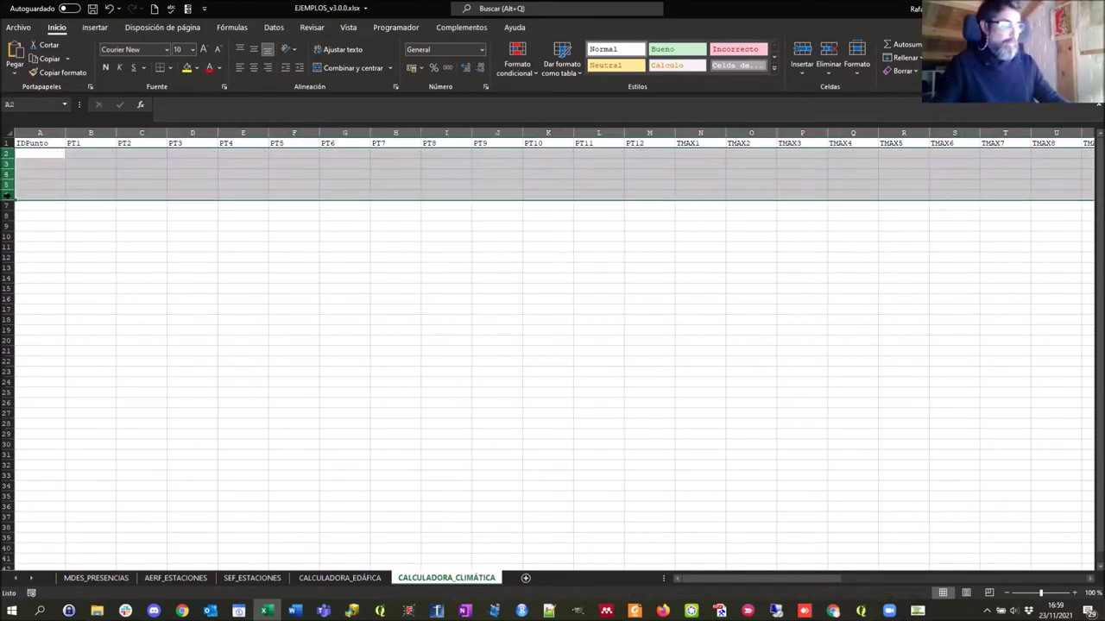
{"action": "key", "text": "ctrl+z"}
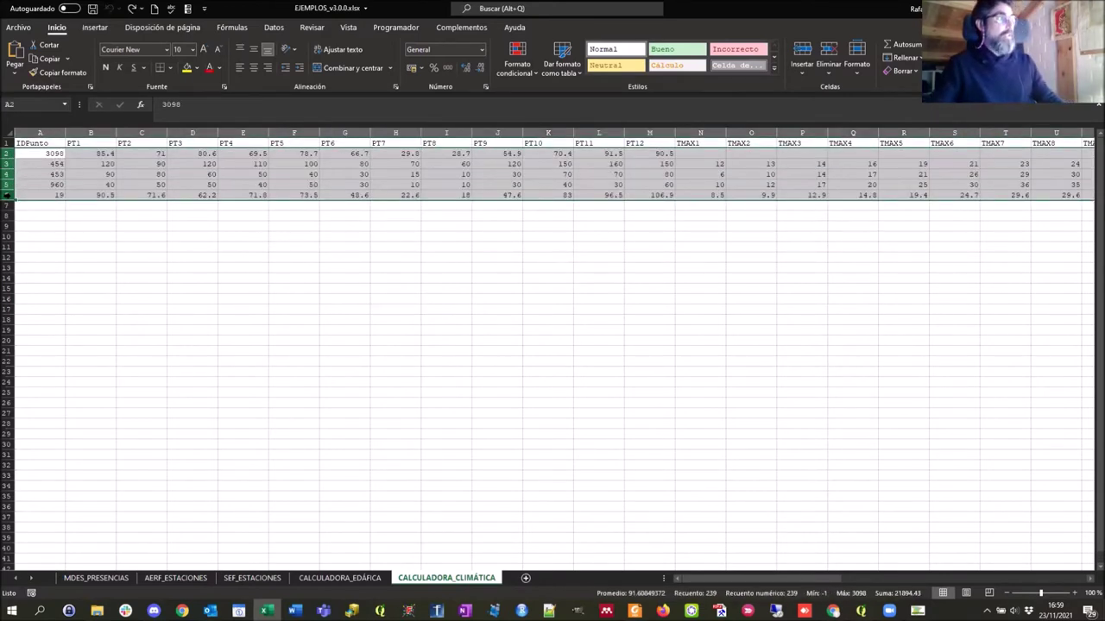
Examine the monthly PT, TMAX, TMIN and AVGT columns and their example values across the CALCULADORA_CLIMÁTICA sheet
{"action": "left_click", "coordinate": [414, 174]}
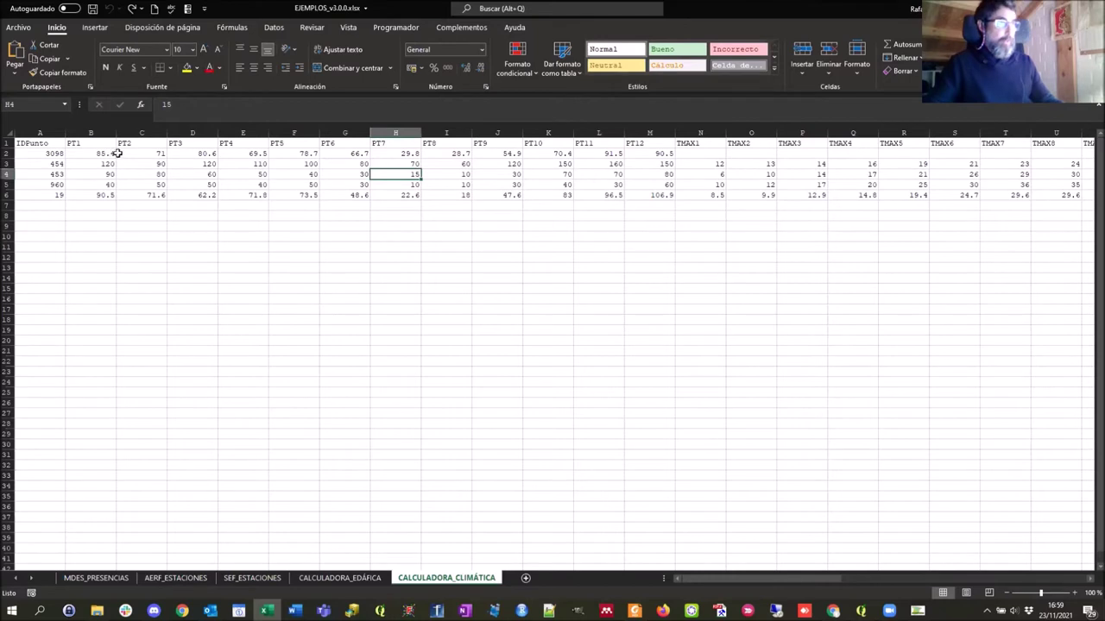
{"action": "left_click_drag", "start_coordinate": [86, 142], "coordinate": [637, 144]}
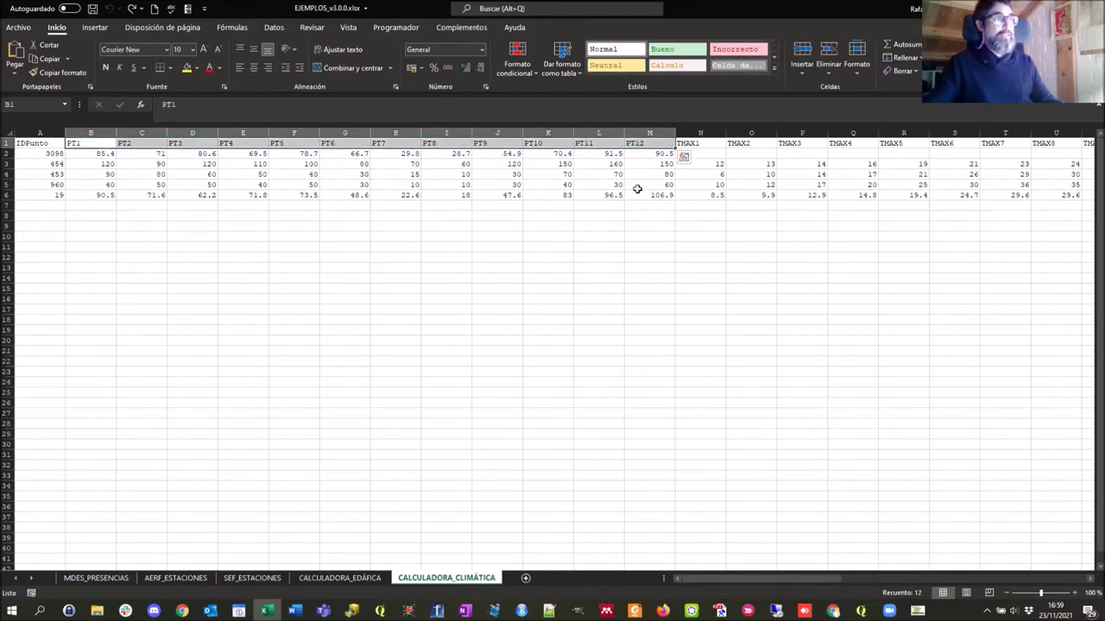
{"action": "left_click_drag", "start_coordinate": [803, 581], "coordinate": [858, 566]}
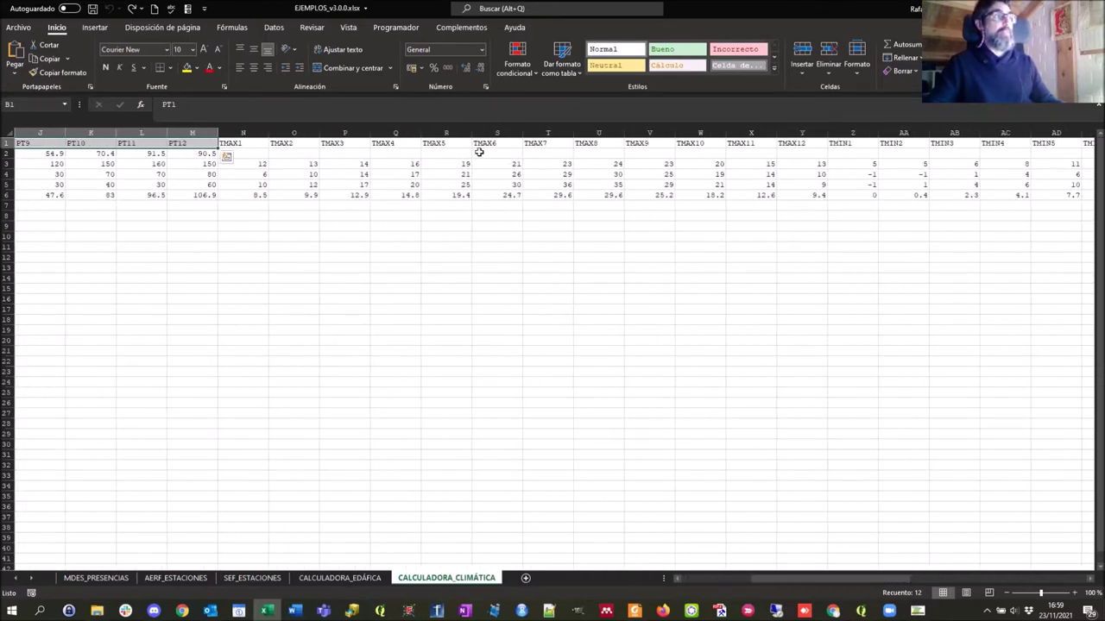
{"action": "left_click_drag", "start_coordinate": [825, 578], "coordinate": [953, 579]}
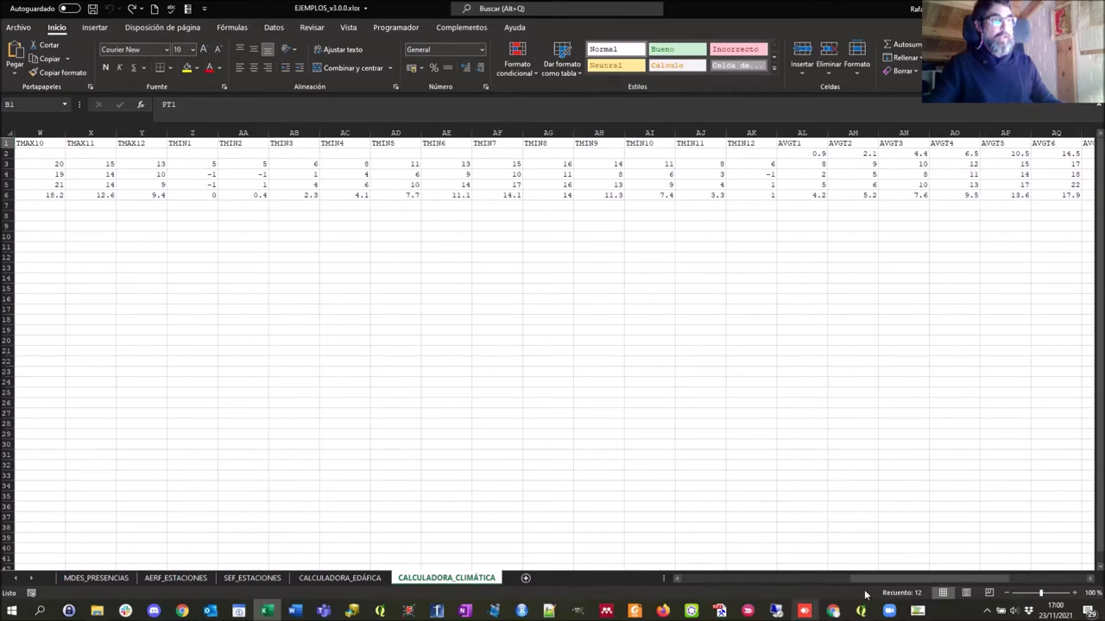
{"action": "left_click_drag", "start_coordinate": [883, 580], "coordinate": [960, 580]}
{"action": "left_click_drag", "start_coordinate": [291, 143], "coordinate": [850, 144]}
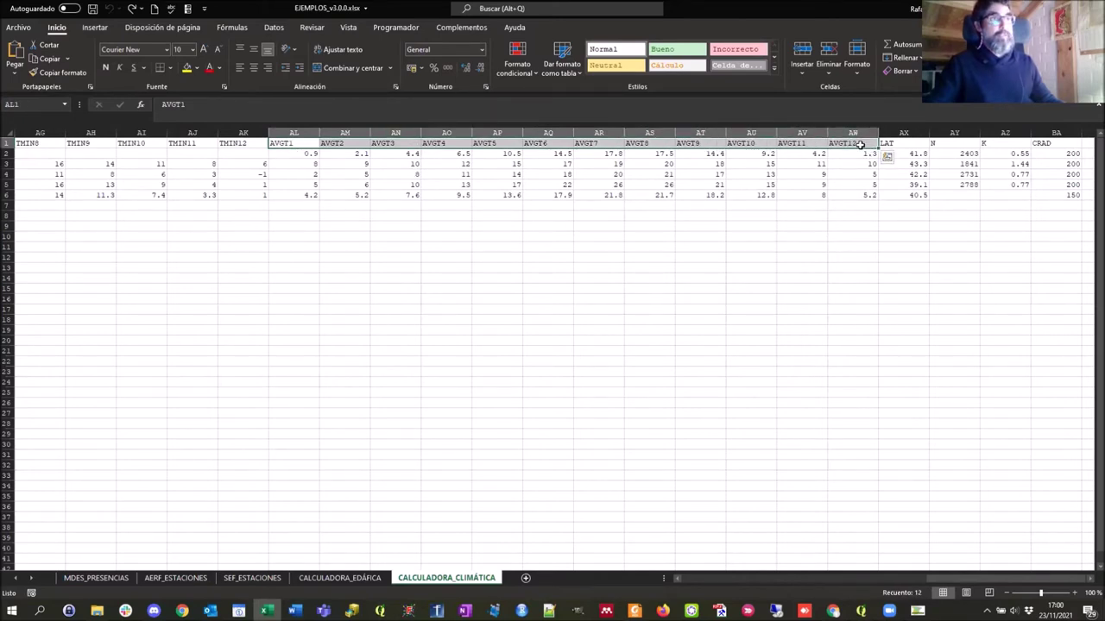
{"action": "left_click", "coordinate": [285, 153]}
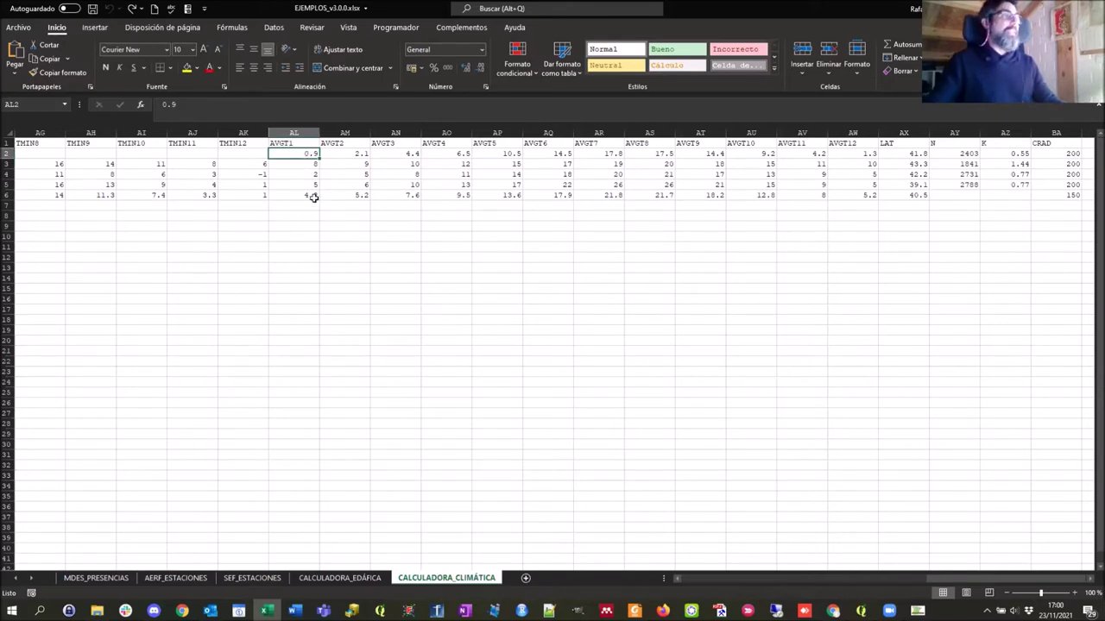
{"action": "left_click", "coordinate": [285, 143]}
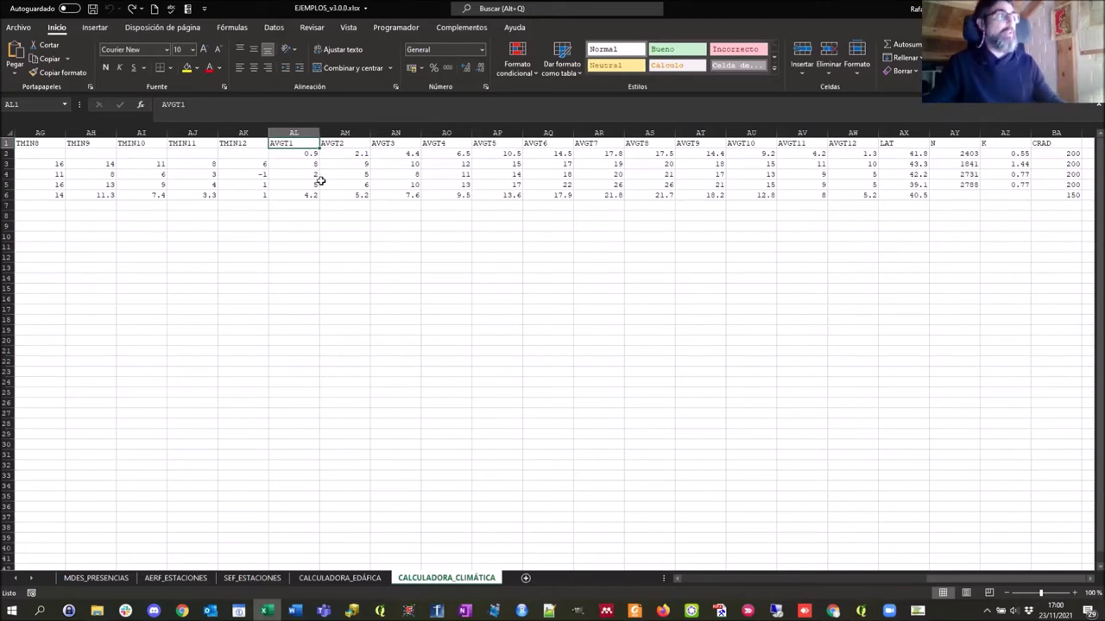
Review the AVGT1 to AVGT12 headers and compare them with the other monthly temperature columns of the sheet
{"action": "left_click_drag", "start_coordinate": [288, 142], "coordinate": [834, 144]}
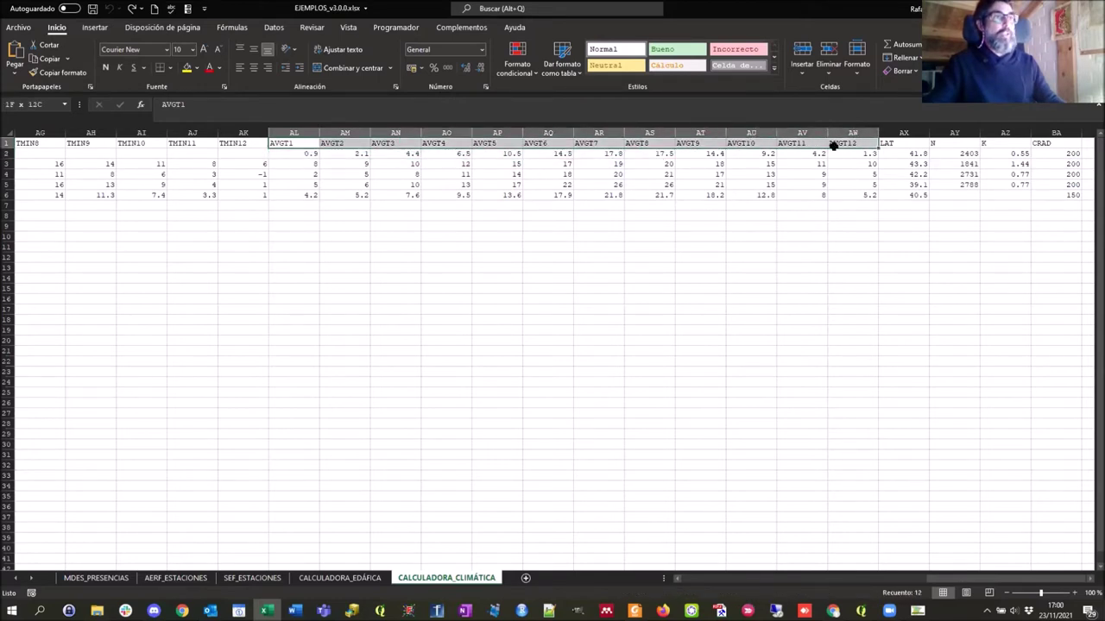
{"action": "left_click", "coordinate": [281, 143]}
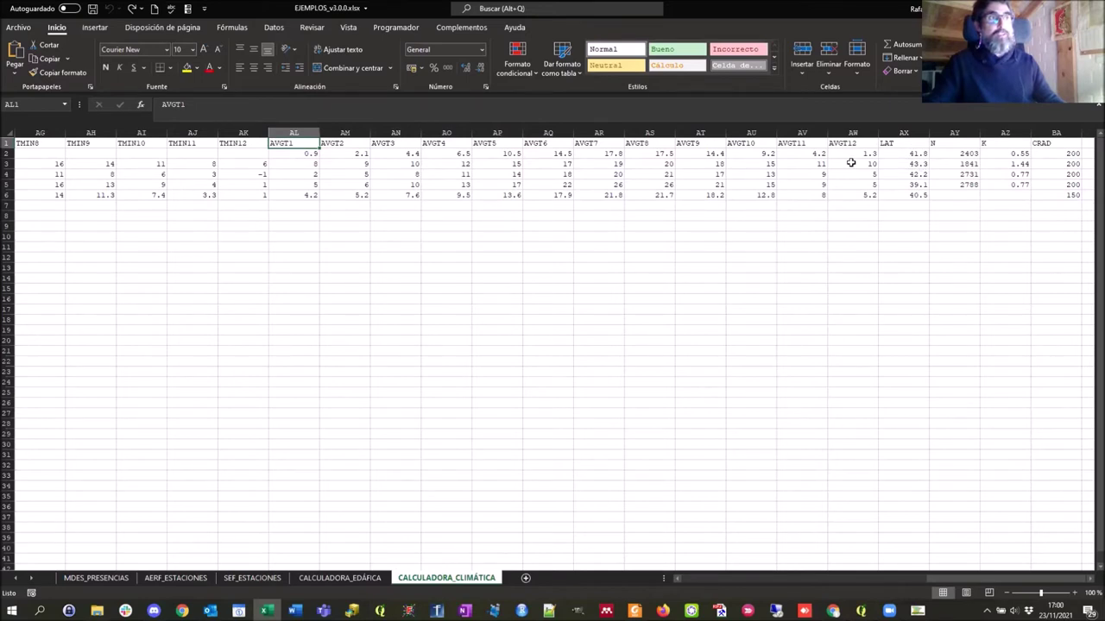
{"action": "left_click_drag", "start_coordinate": [937, 579], "coordinate": [682, 579]}
{"action": "left_click_drag", "start_coordinate": [440, 144], "coordinate": [1010, 155]}
{"action": "left_click_drag", "start_coordinate": [879, 584], "coordinate": [992, 579]}
{"action": "left_click_drag", "start_coordinate": [436, 142], "coordinate": [992, 143]}
{"action": "left_click_drag", "start_coordinate": [928, 579], "coordinate": [991, 540]}
Examine the LAT, N, K and CRAD columns and their example values in the CALCULADORA_CLIMÁTICA sheet
{"action": "left_click", "coordinate": [898, 143]}
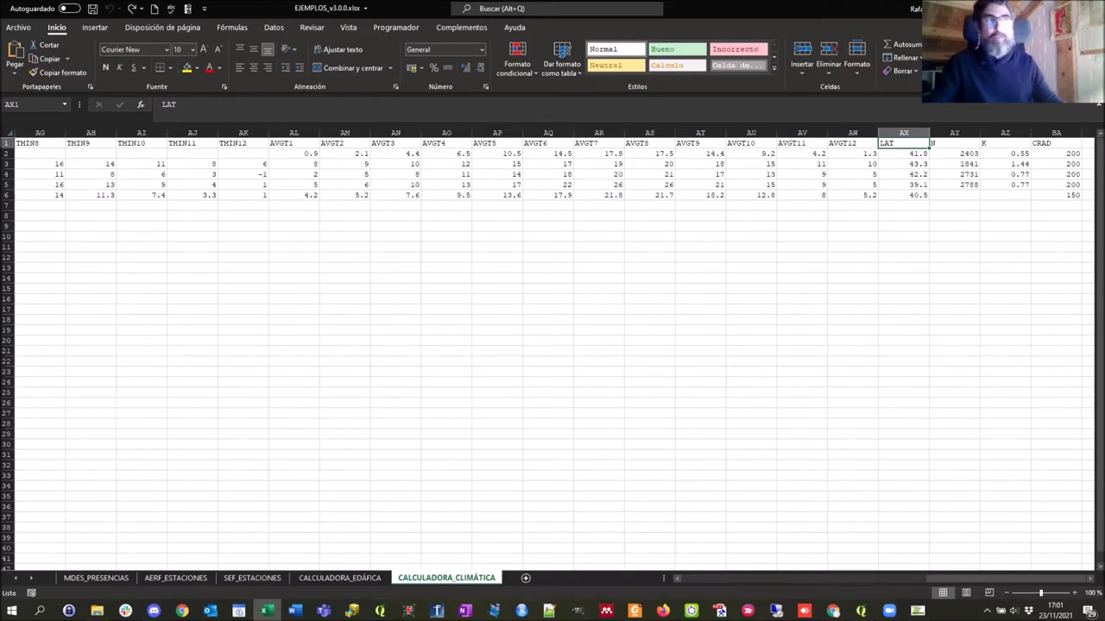
{"action": "left_click", "coordinate": [902, 132]}
{"action": "left_click", "coordinate": [888, 143]}
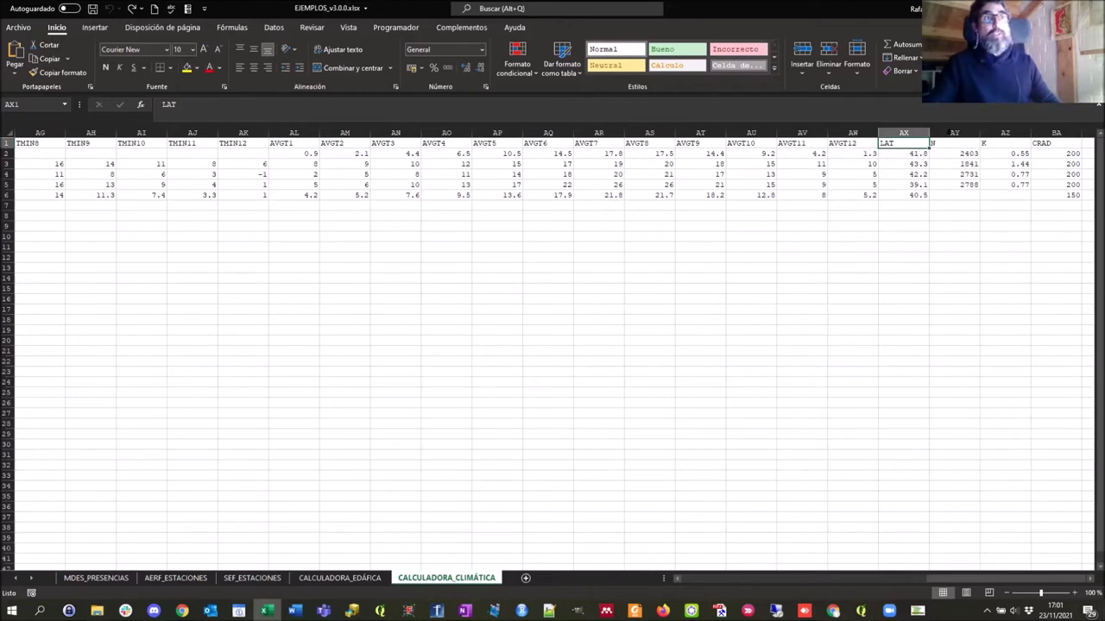
{"action": "left_click_drag", "start_coordinate": [952, 132], "coordinate": [994, 132]}
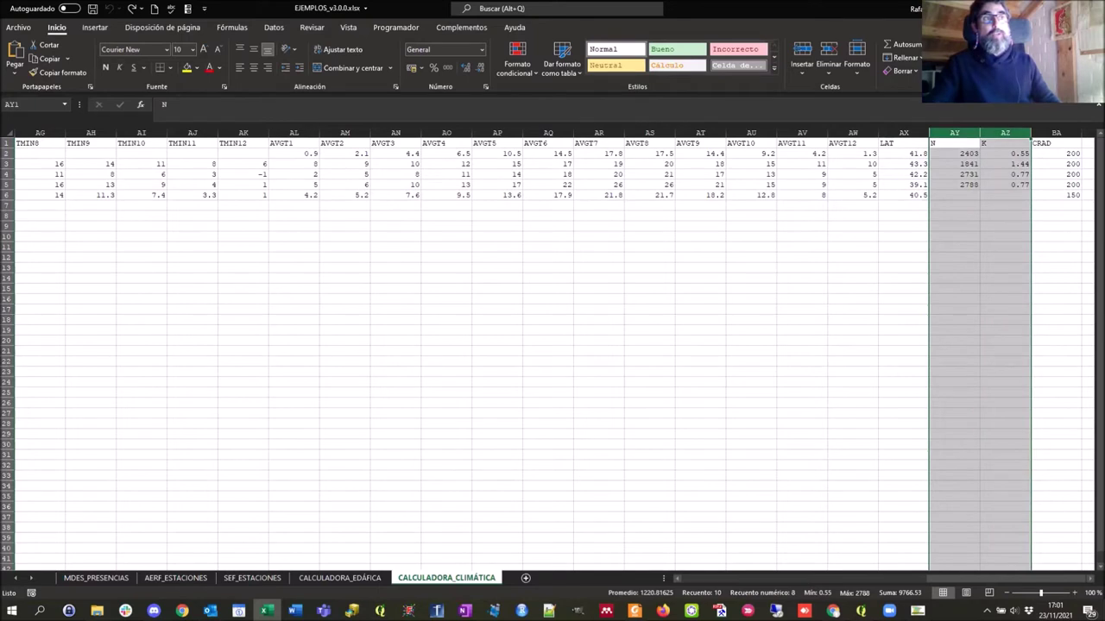
{"action": "left_click", "coordinate": [994, 143]}
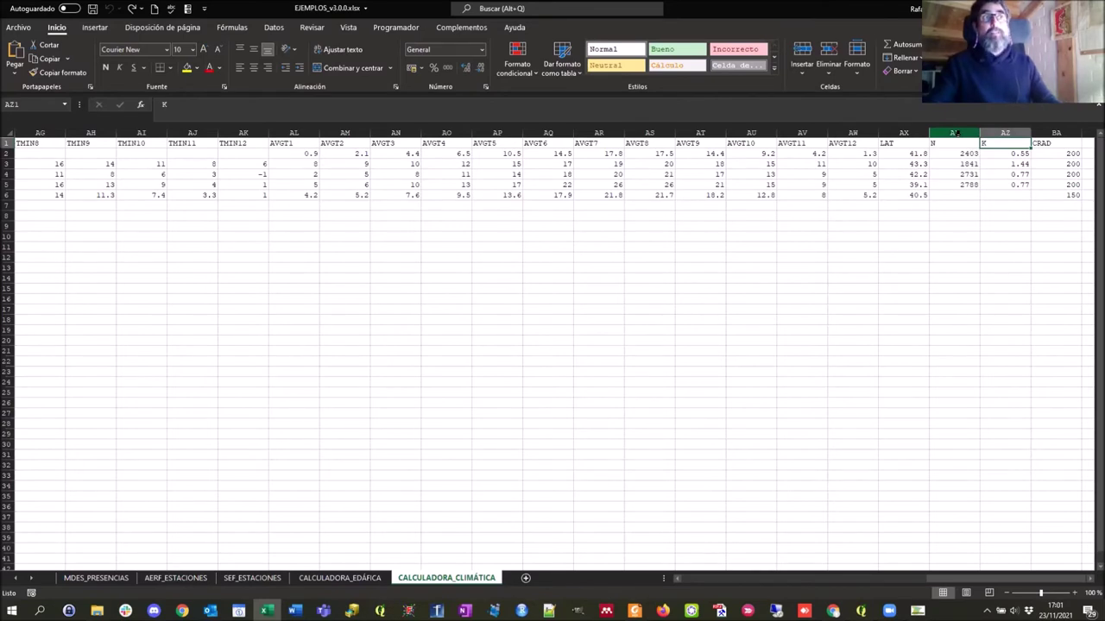
{"action": "left_click", "coordinate": [1055, 133]}
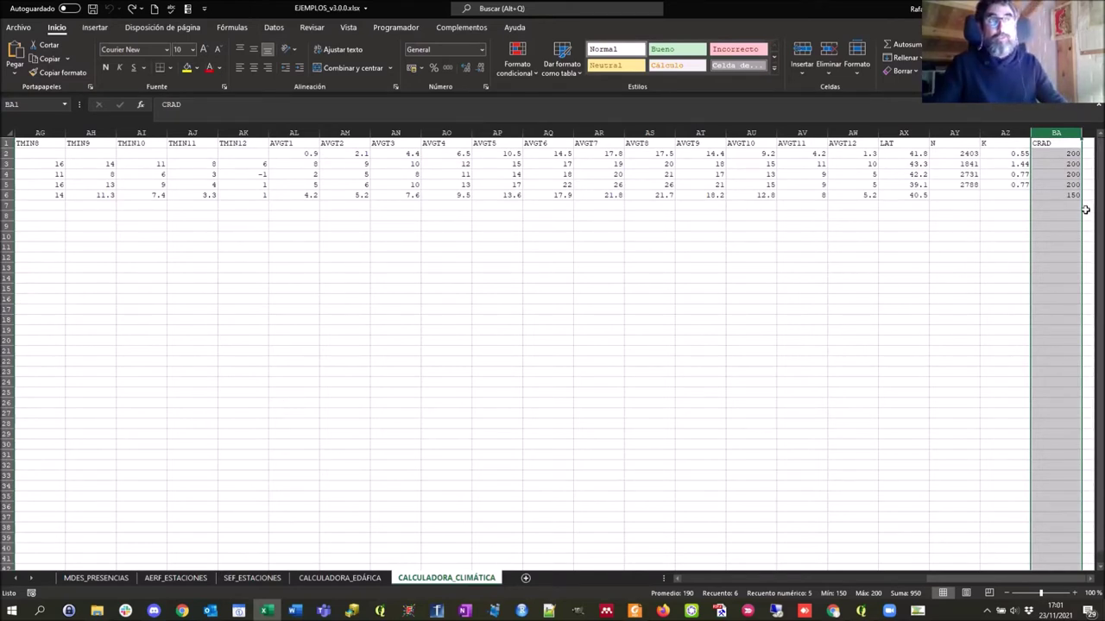
{"action": "left_click", "coordinate": [1050, 154]}
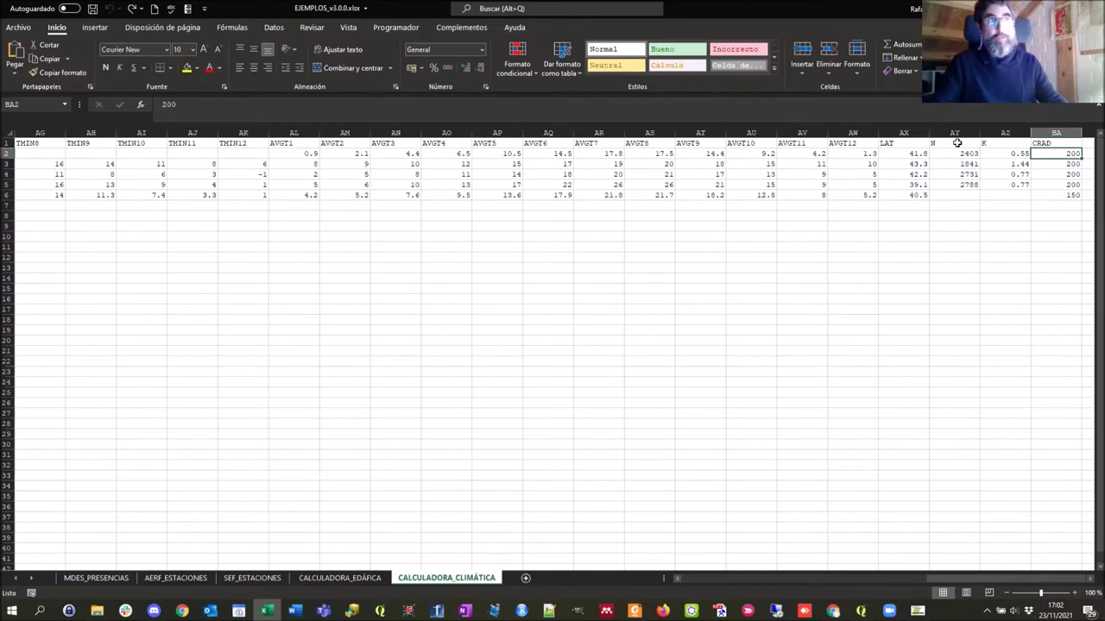
{"action": "left_click_drag", "start_coordinate": [951, 144], "coordinate": [993, 143]}
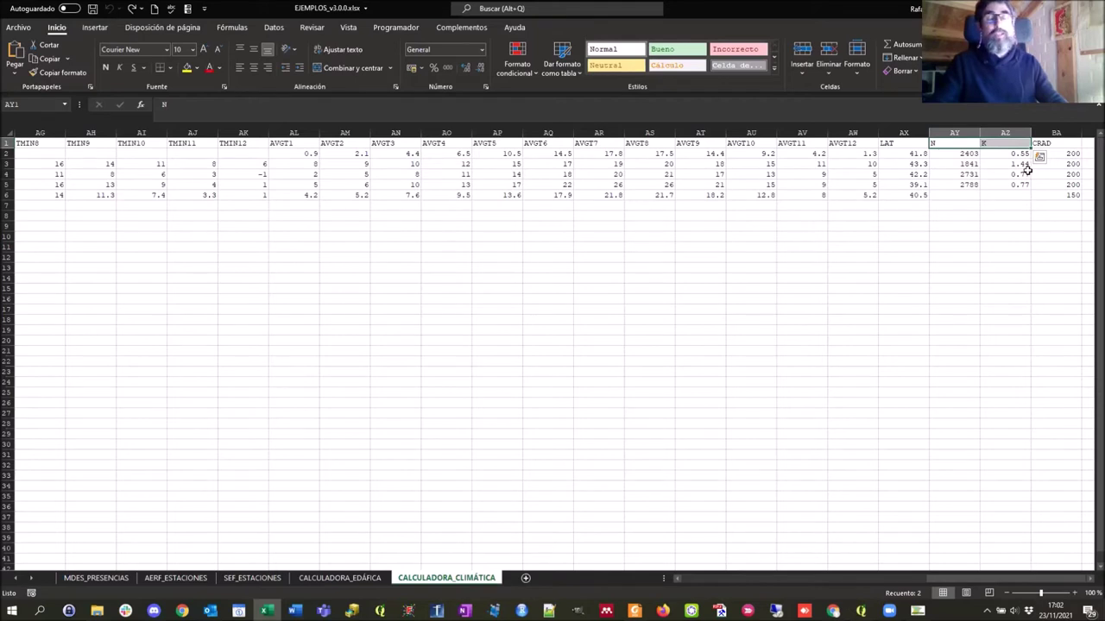
{"action": "left_click_drag", "start_coordinate": [949, 143], "coordinate": [988, 142]}
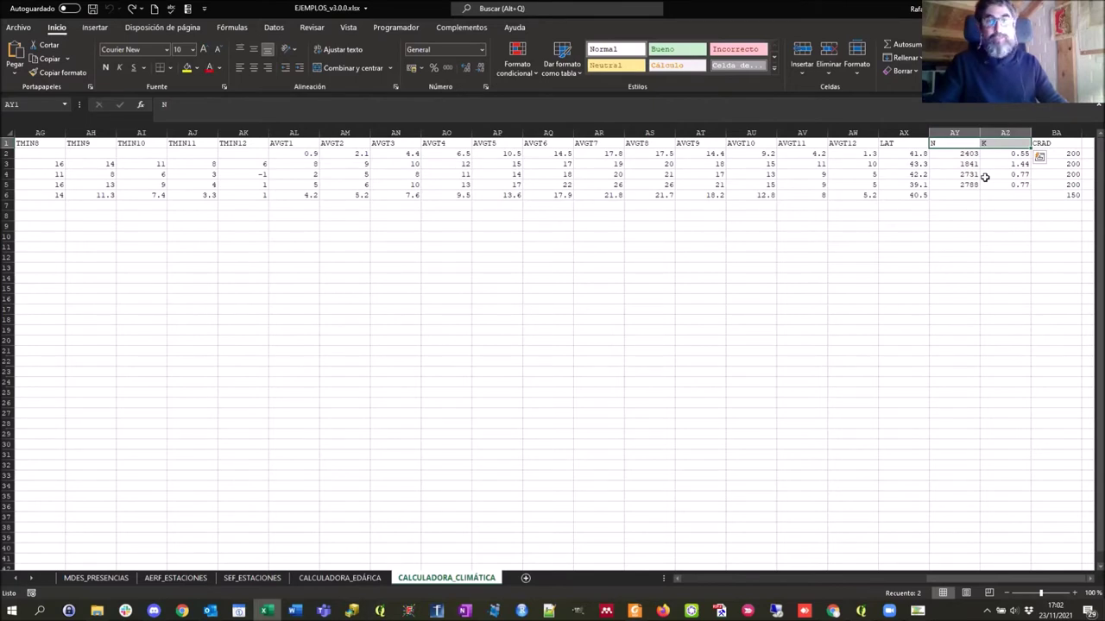
{"action": "left_click", "coordinate": [939, 142]}
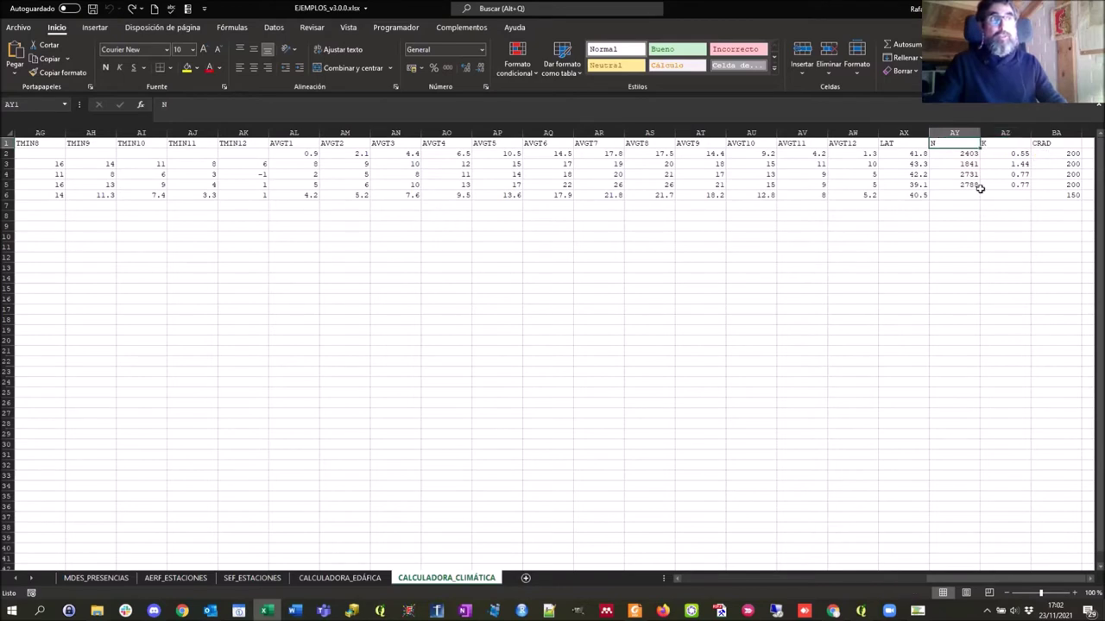
{"action": "left_click", "coordinate": [992, 143]}
Rename the N header in cell AY1 as NH and the K header in AZ1 as KP
{"action": "left_click", "coordinate": [950, 143]}
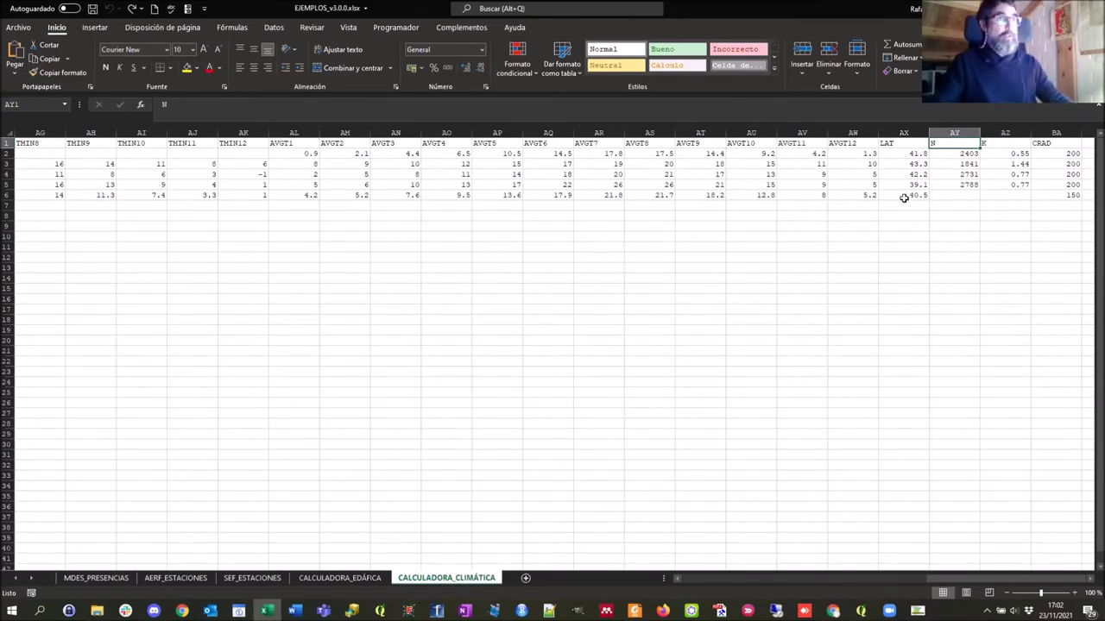
{"action": "left_click", "coordinate": [210, 108]}
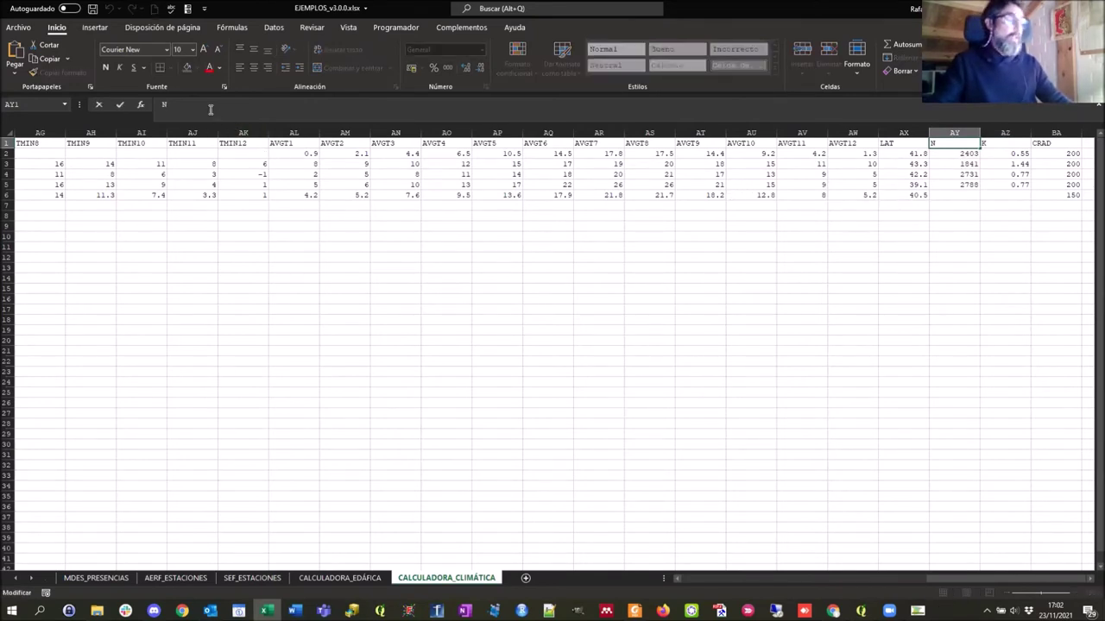
{"action": "type", "text": "H"}
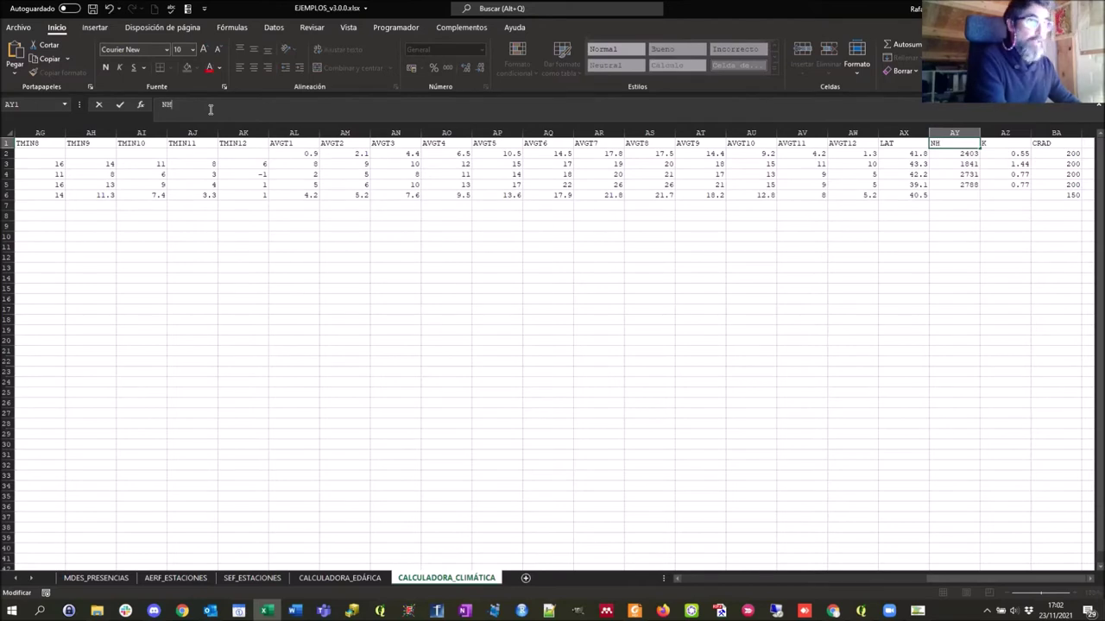
{"action": "key", "text": "Tab"}
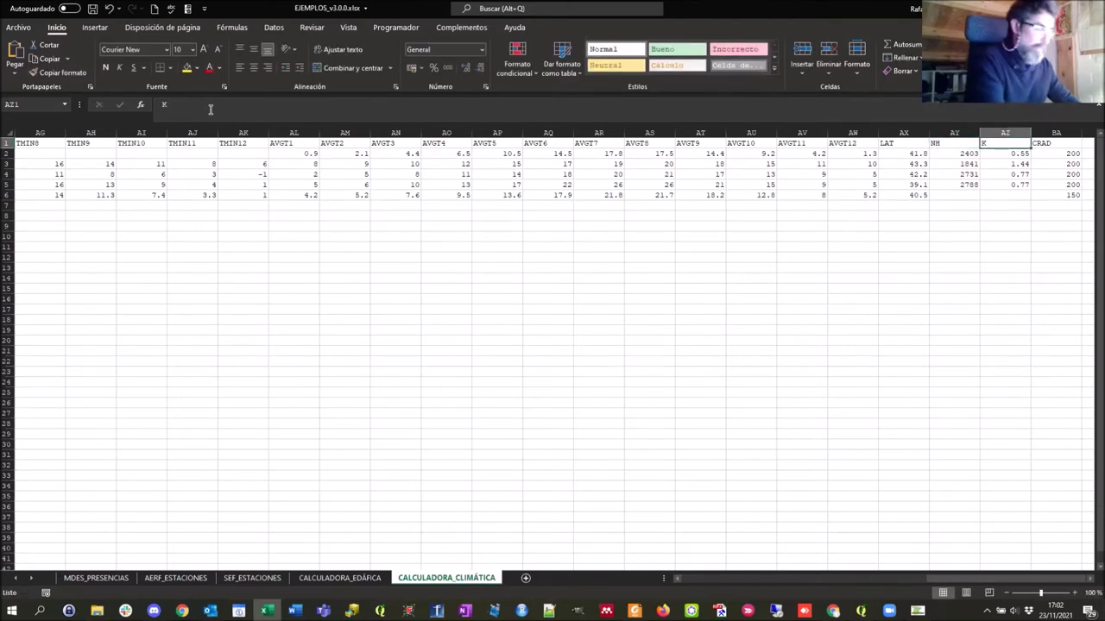
{"action": "type", "text": "k"}
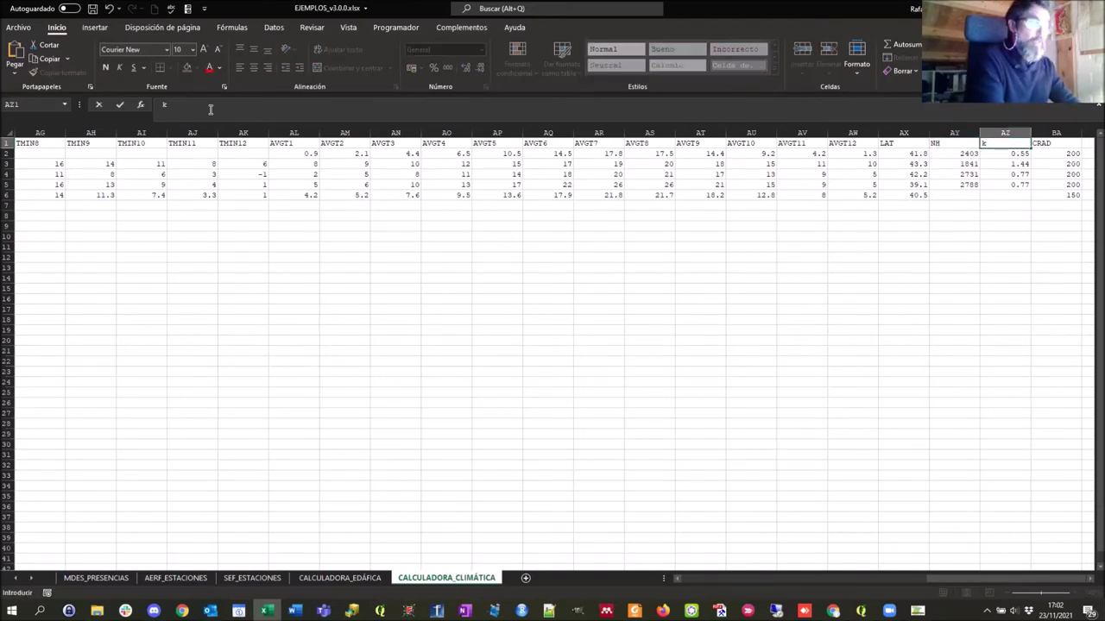
{"action": "key", "text": "BackSpace"}
{"action": "key", "text": "Caps_Lock"}
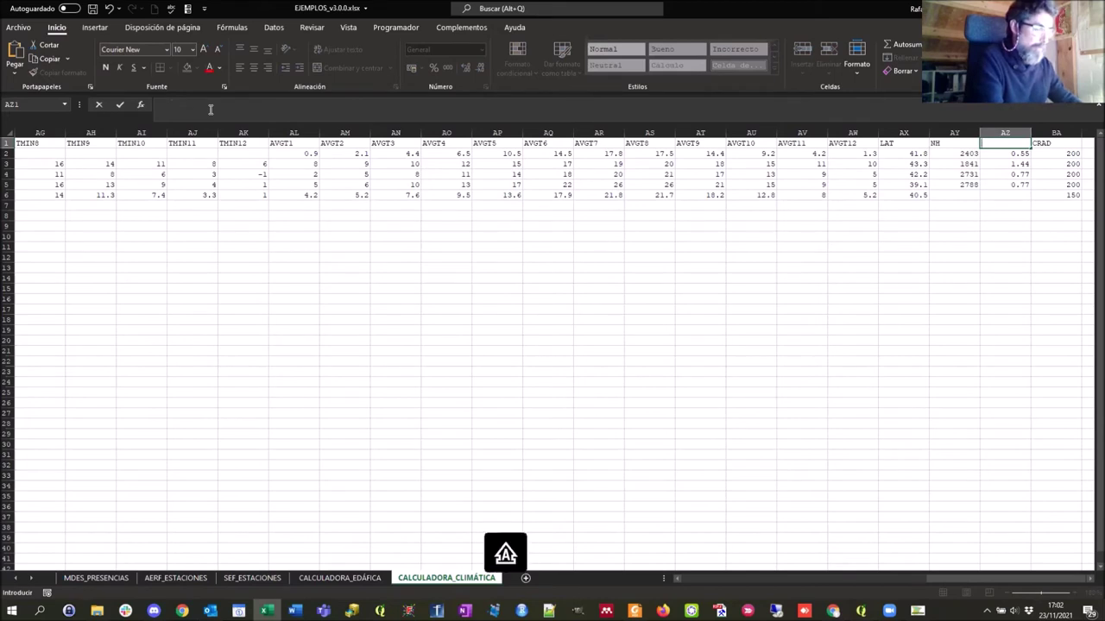
{"action": "type", "text": "KP"}
{"action": "key", "text": "Return"}
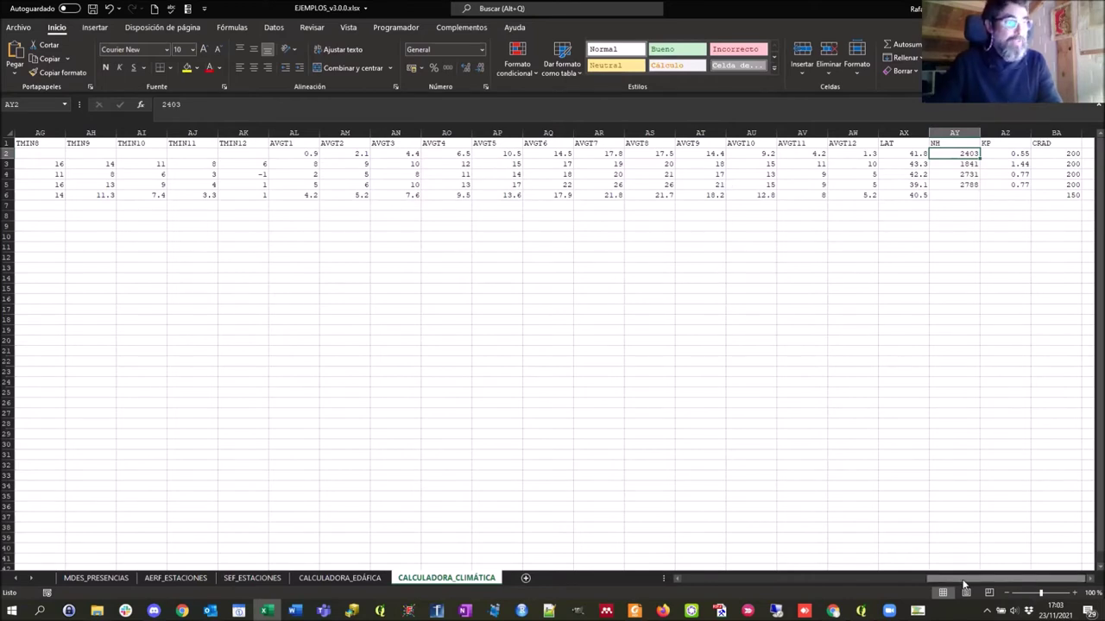
Review the full set of input columns, from IDPunto and the PT months across to LAT, NH, KP and CRAD
{"action": "left_click_drag", "start_coordinate": [963, 584], "coordinate": [714, 585]}
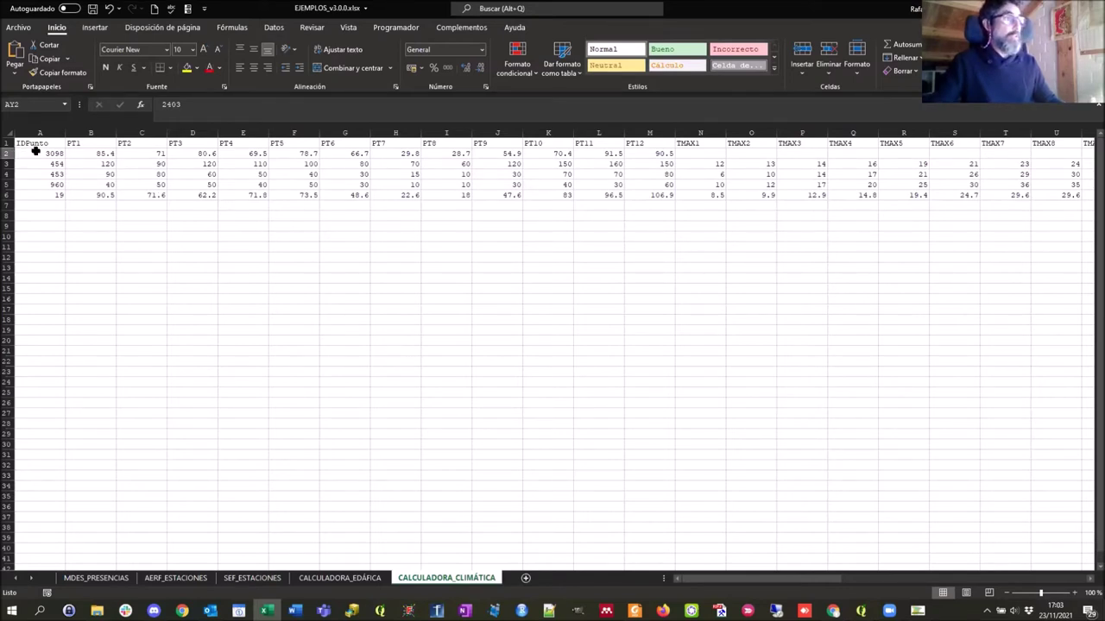
{"action": "left_click_drag", "start_coordinate": [741, 576], "coordinate": [1027, 560]}
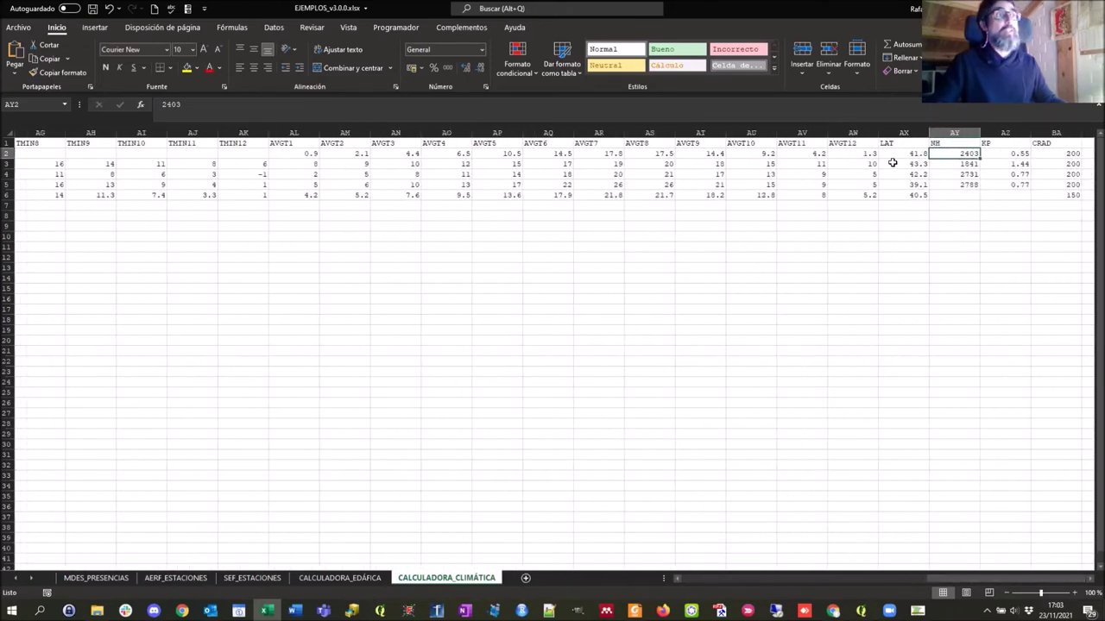
{"action": "left_click", "coordinate": [888, 143]}
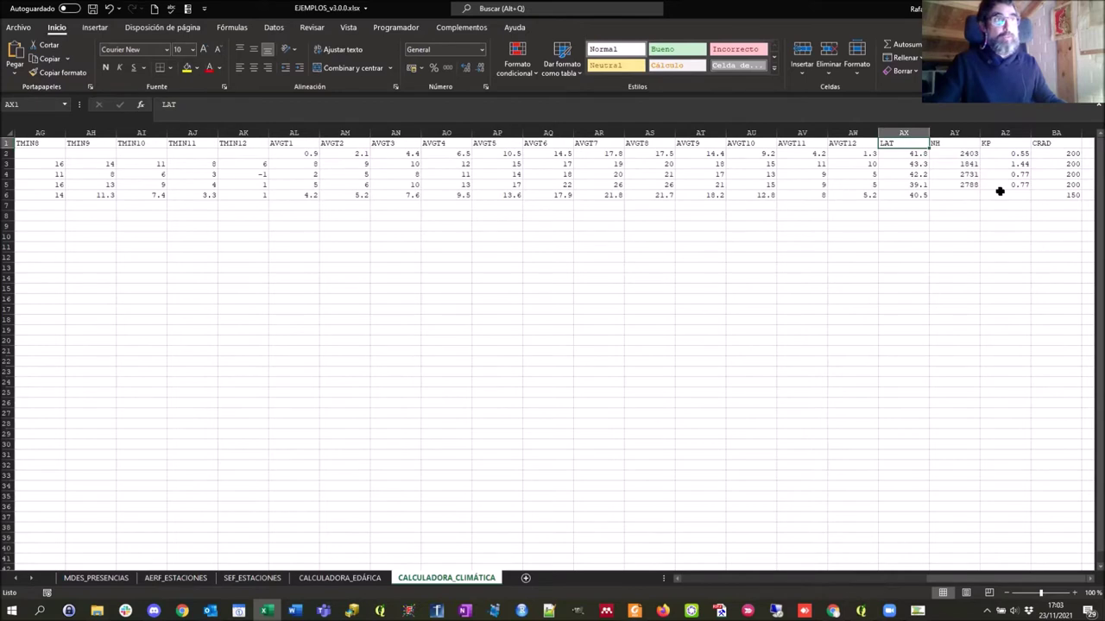
{"action": "left_click_drag", "start_coordinate": [958, 582], "coordinate": [701, 589]}
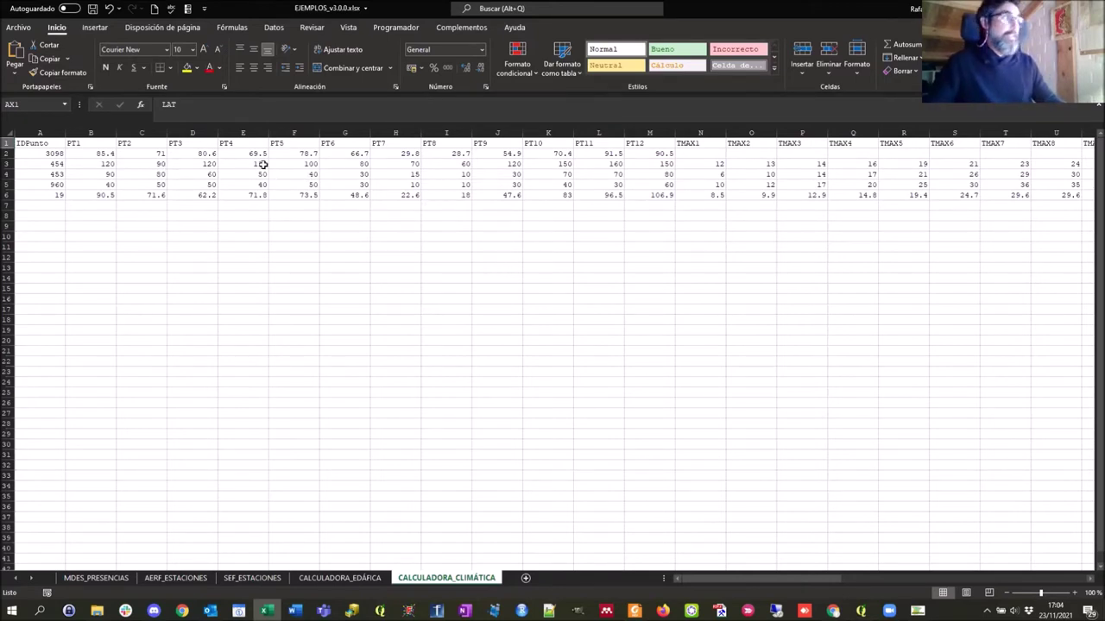
{"action": "left_click", "coordinate": [312, 164]}
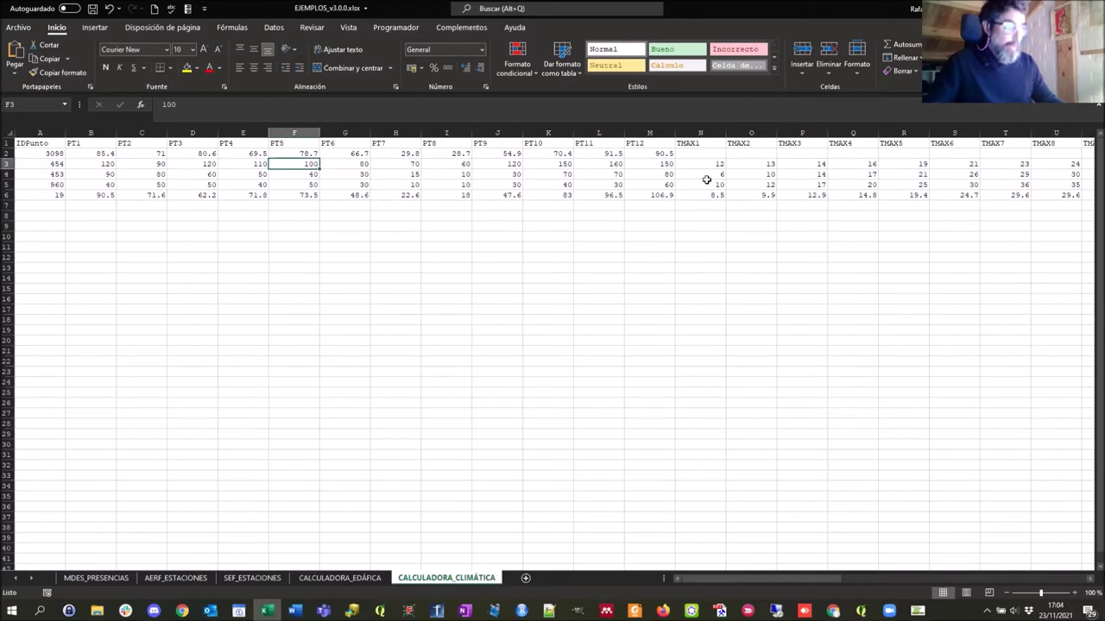
Save the active sheet as a comma-delimited CSV, overwriting input_calclima.csv in the JORNADA_2 > 1_calculadora_climatica folder
{"action": "left_click", "coordinate": [17, 29]}
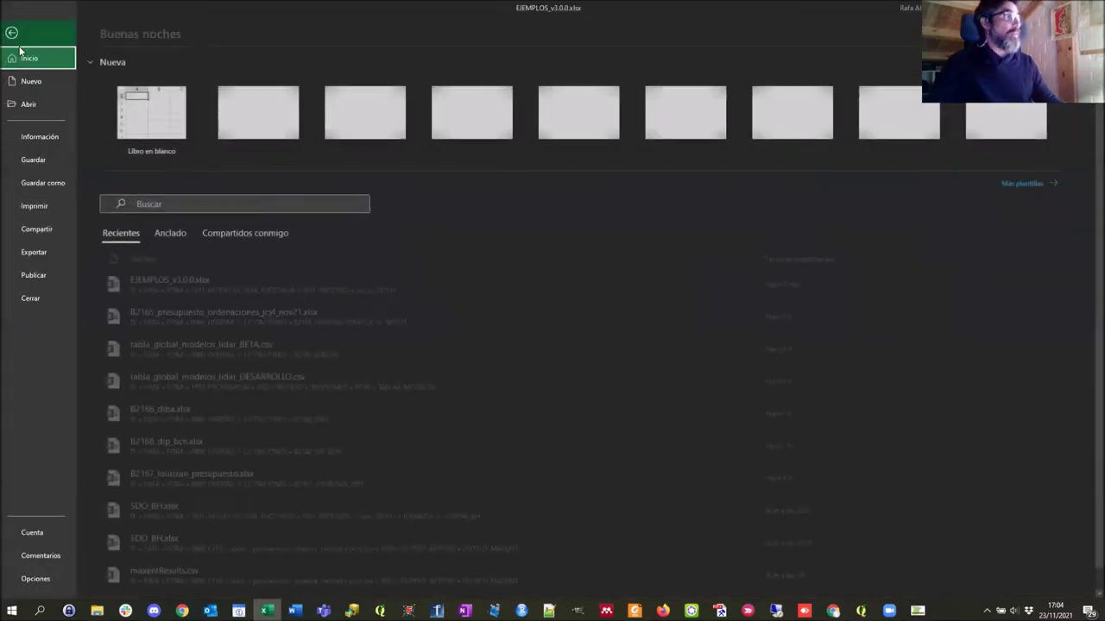
{"action": "left_click", "coordinate": [55, 186]}
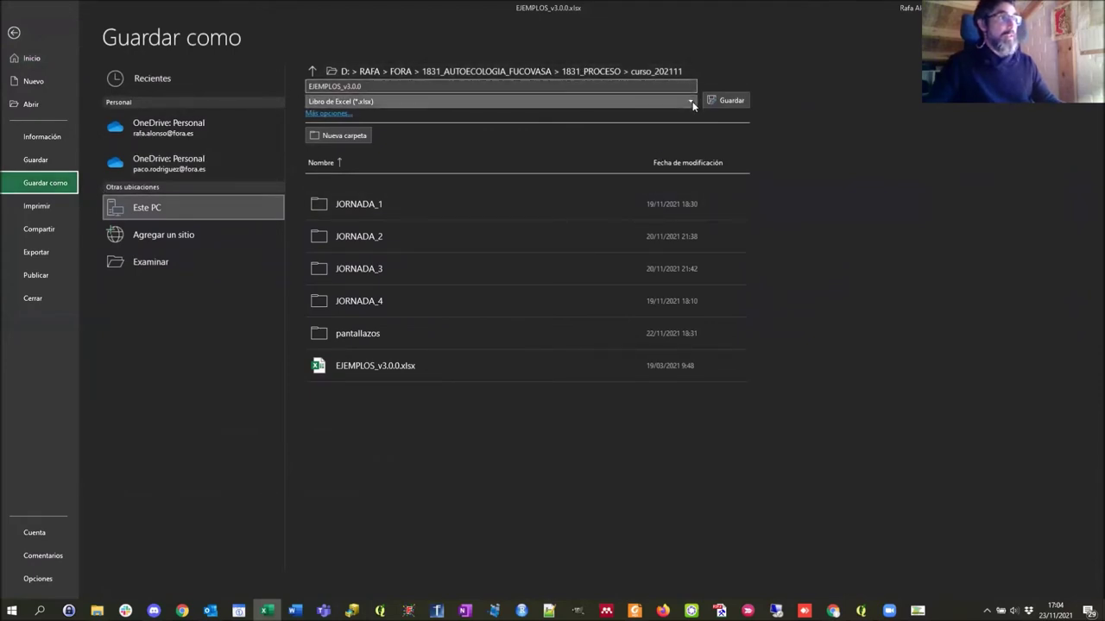
{"action": "left_click", "coordinate": [691, 103]}
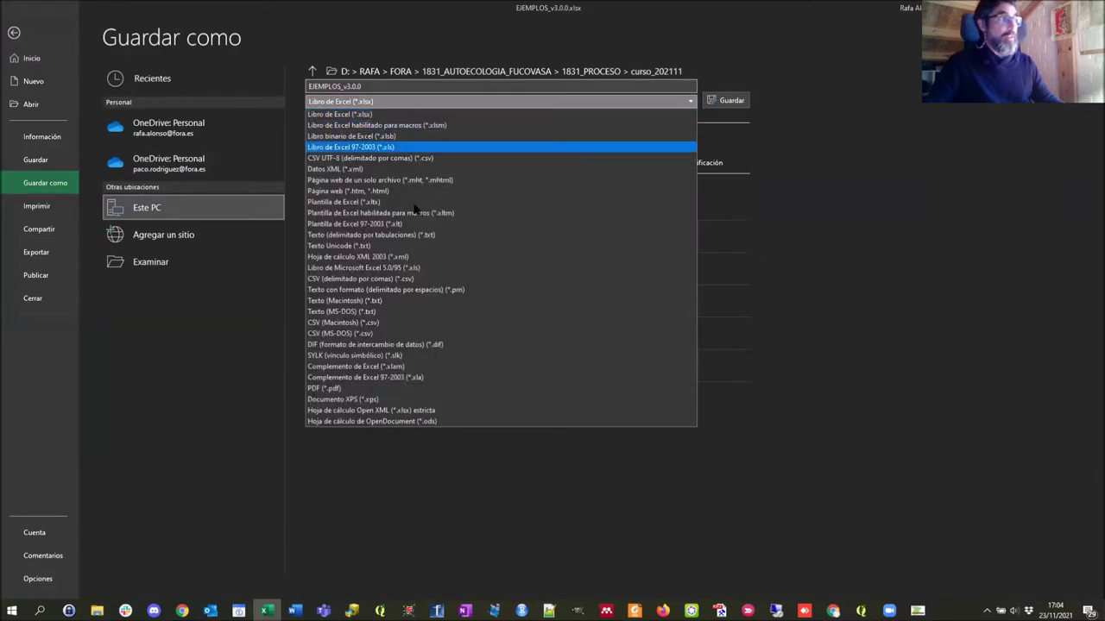
{"action": "left_click", "coordinate": [390, 280]}
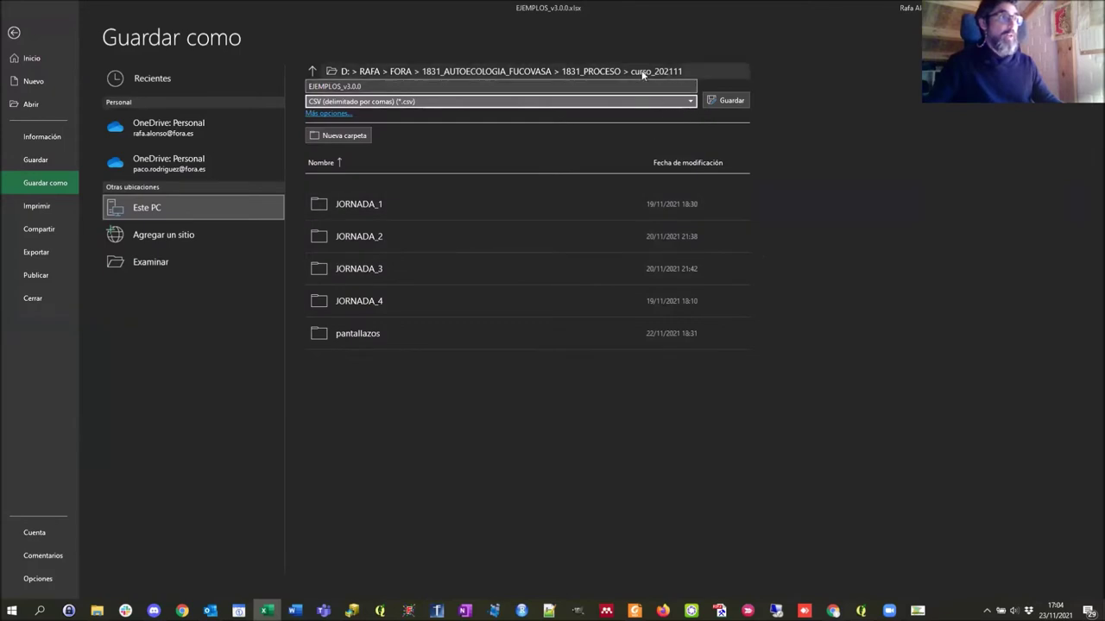
{"action": "key", "text": "F12"}
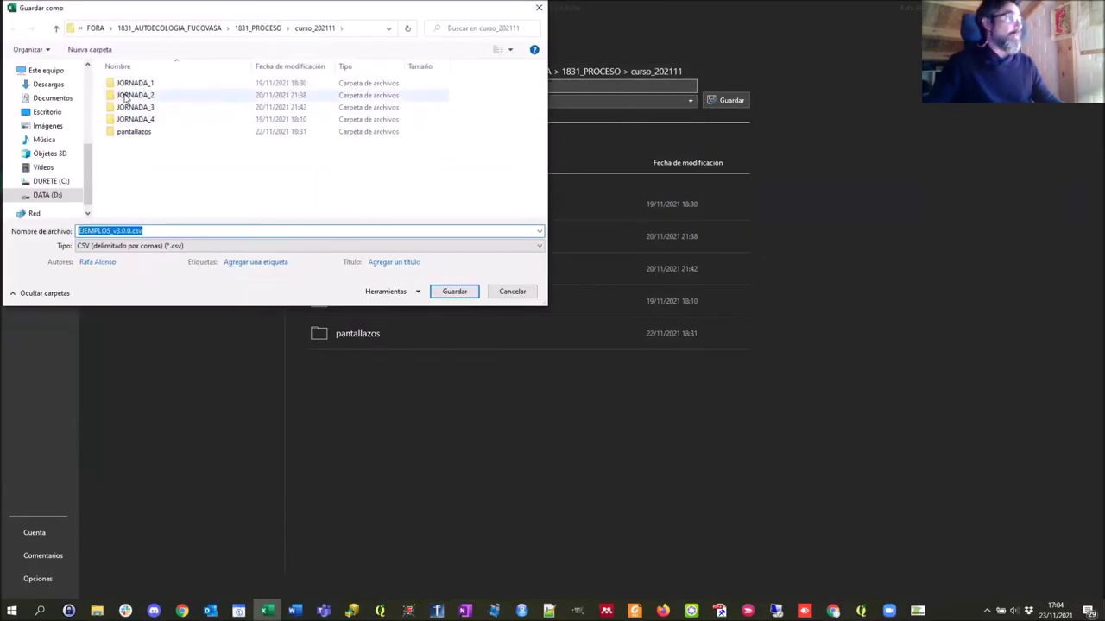
{"action": "double_click", "coordinate": [125, 96]}
{"action": "double_click", "coordinate": [154, 84]}
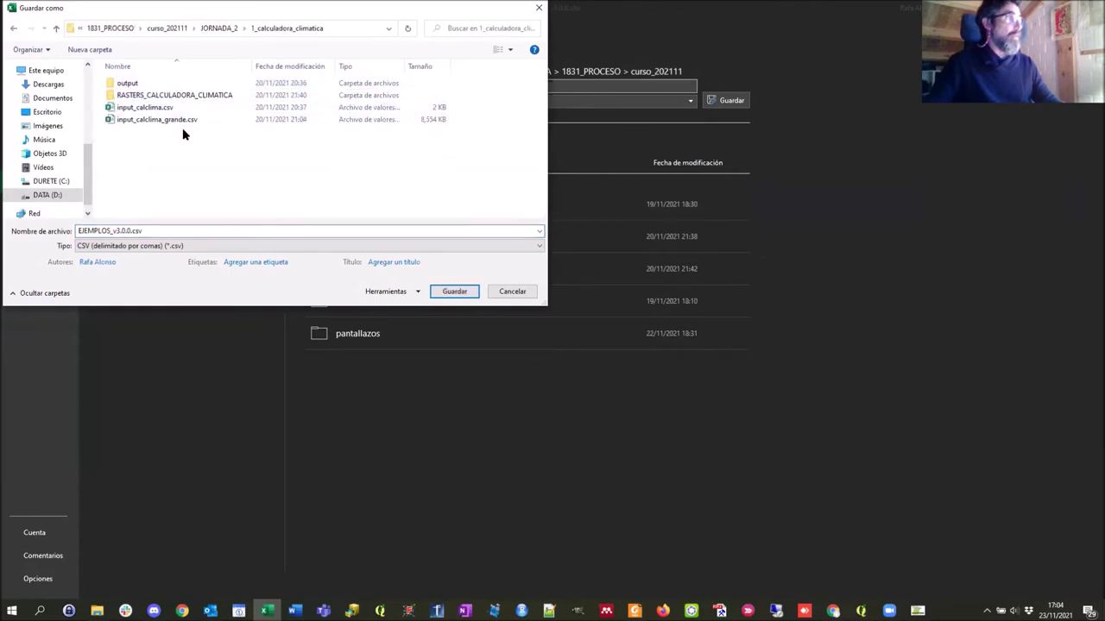
{"action": "left_click", "coordinate": [129, 109]}
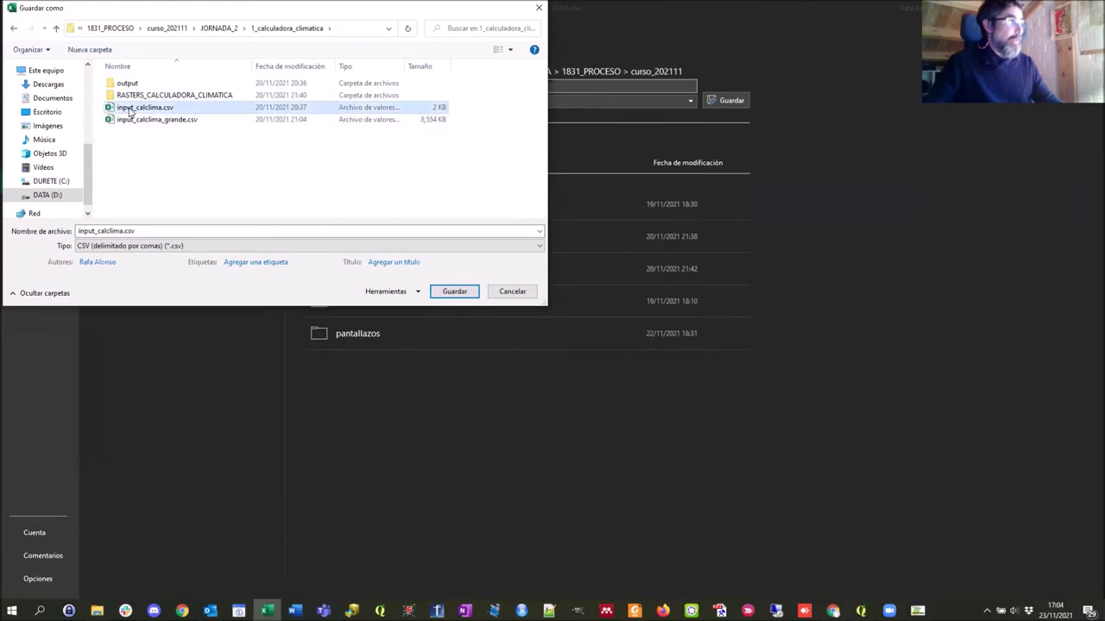
{"action": "left_click", "coordinate": [455, 293]}
{"action": "left_click", "coordinate": [572, 306]}
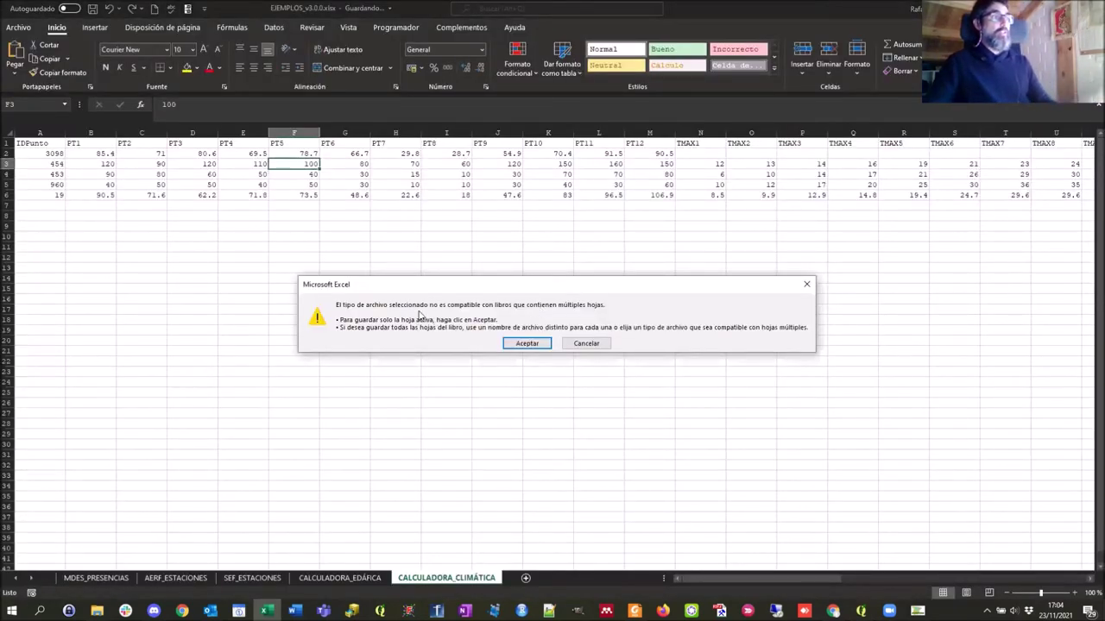
{"action": "left_click", "coordinate": [528, 344]}
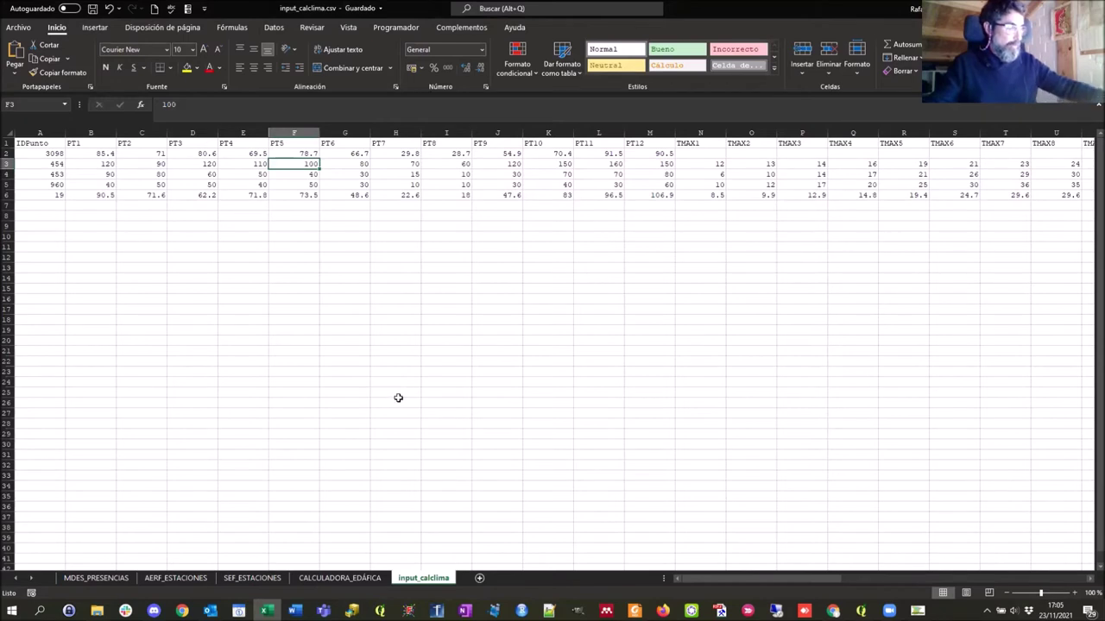
Close the workbook, switch to File Explorer and open the 1_calculadora_climatica folder inside JORNADA_2
{"action": "key", "text": "ctrl+w"}
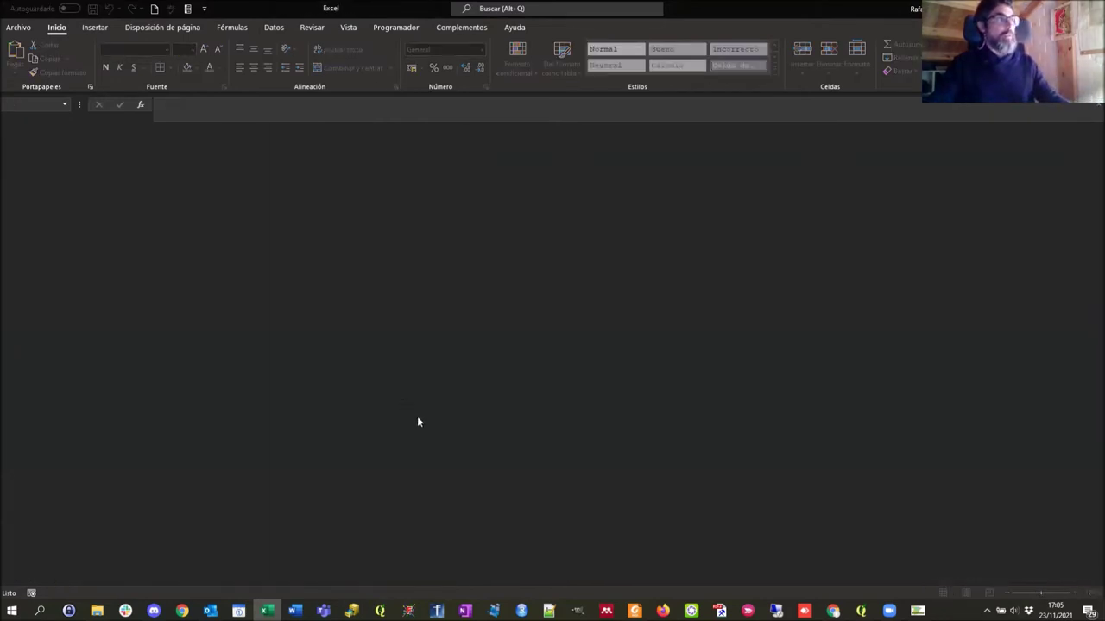
{"action": "key", "text": "alt+Tab"}
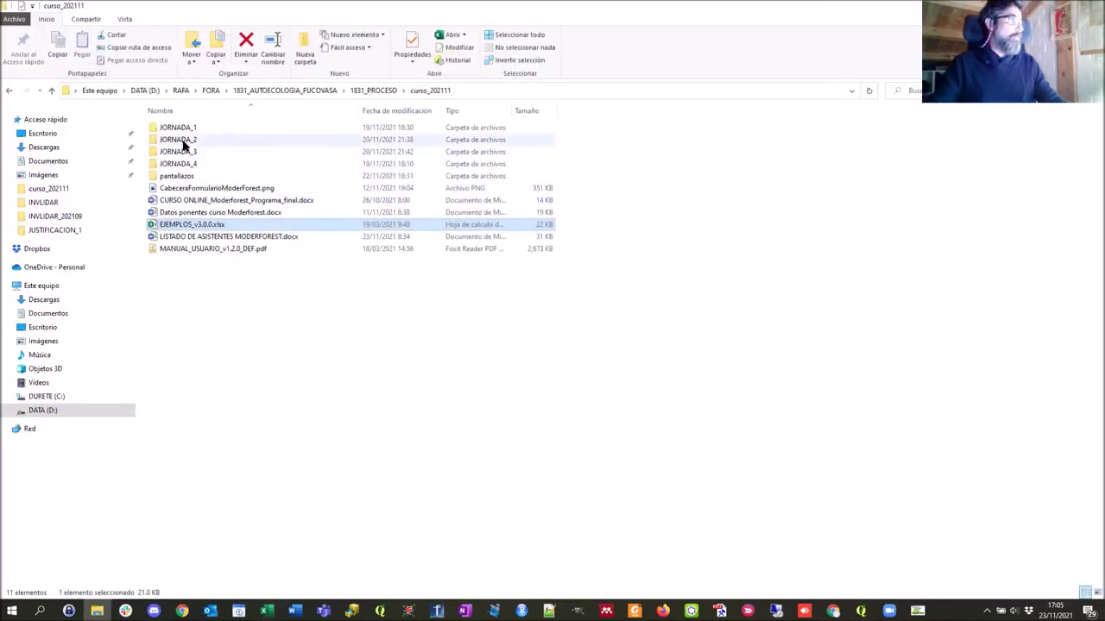
{"action": "double_click", "coordinate": [184, 141]}
{"action": "double_click", "coordinate": [186, 128]}
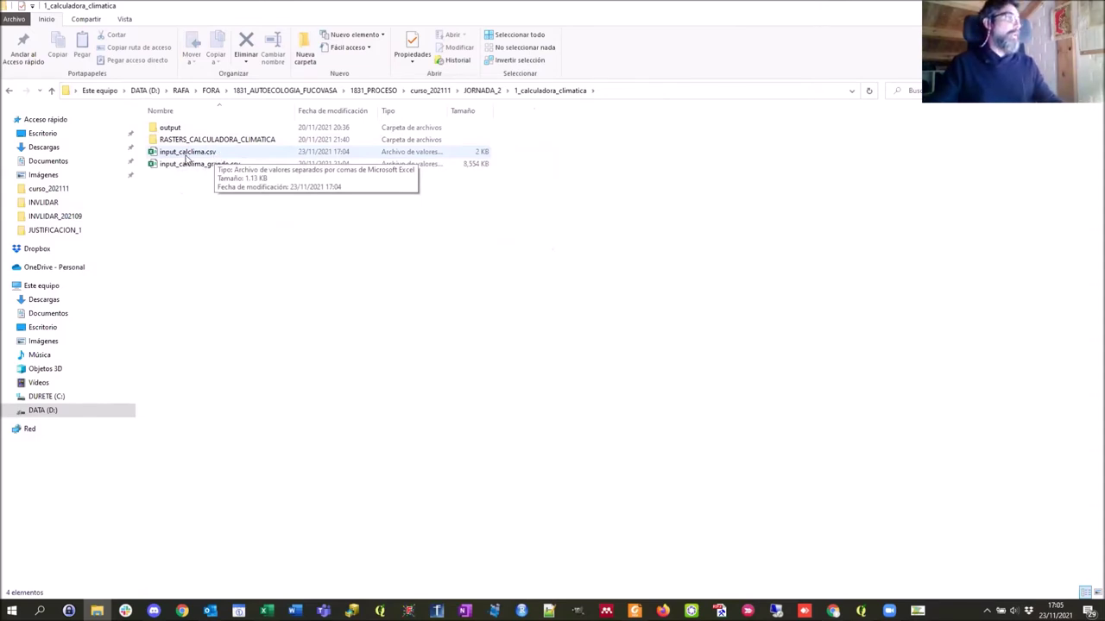
Open input_calclima.csv in Notepad++ and examine its comma separators, decimal points and empty values across the data rows
{"action": "right_click", "coordinate": [188, 159]}
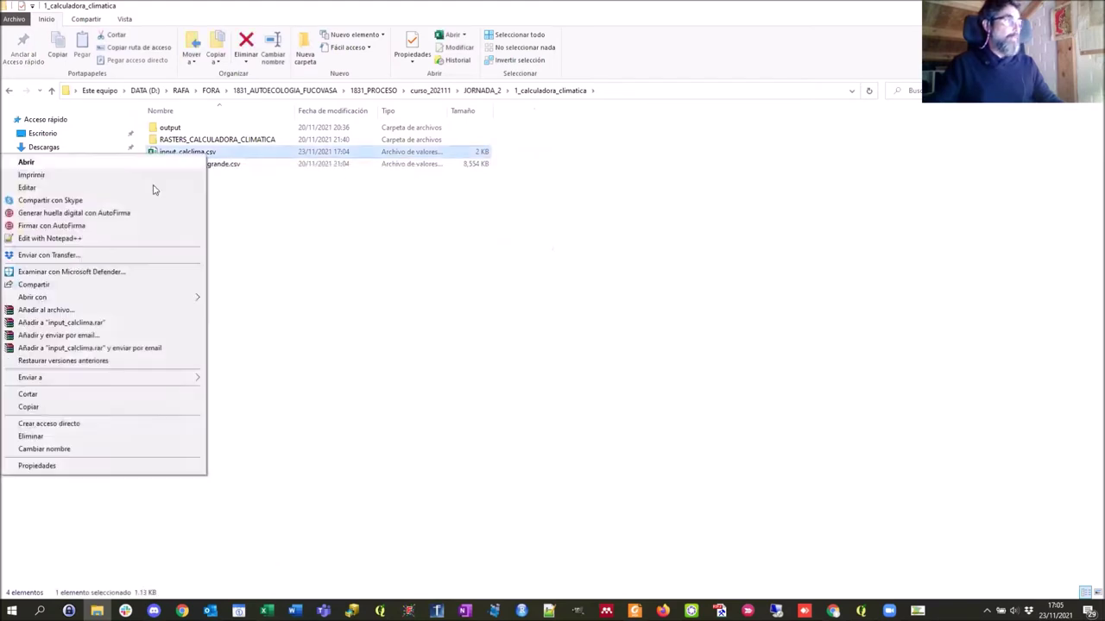
{"action": "left_click", "coordinate": [62, 239]}
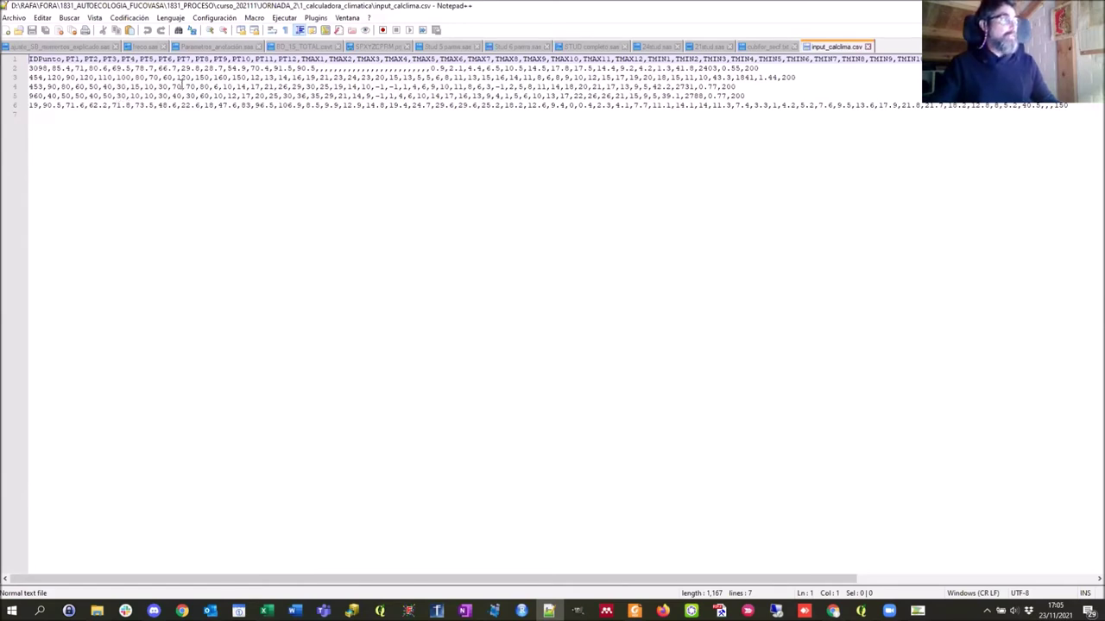
{"action": "left_click_drag", "start_coordinate": [214, 67], "coordinate": [217, 69]}
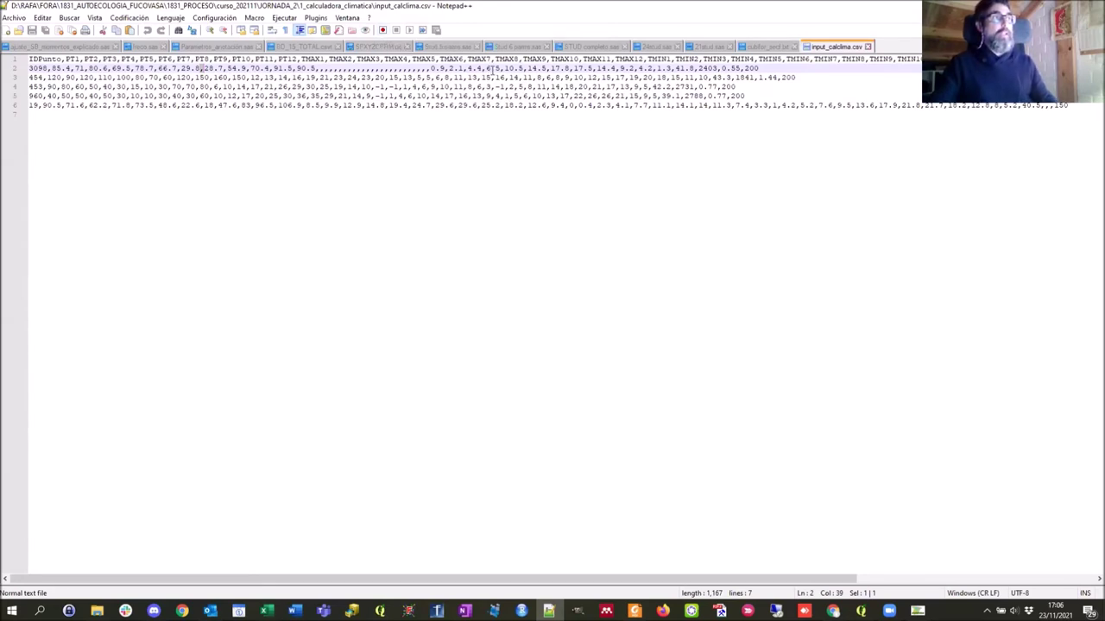
{"action": "left_click", "coordinate": [491, 68]}
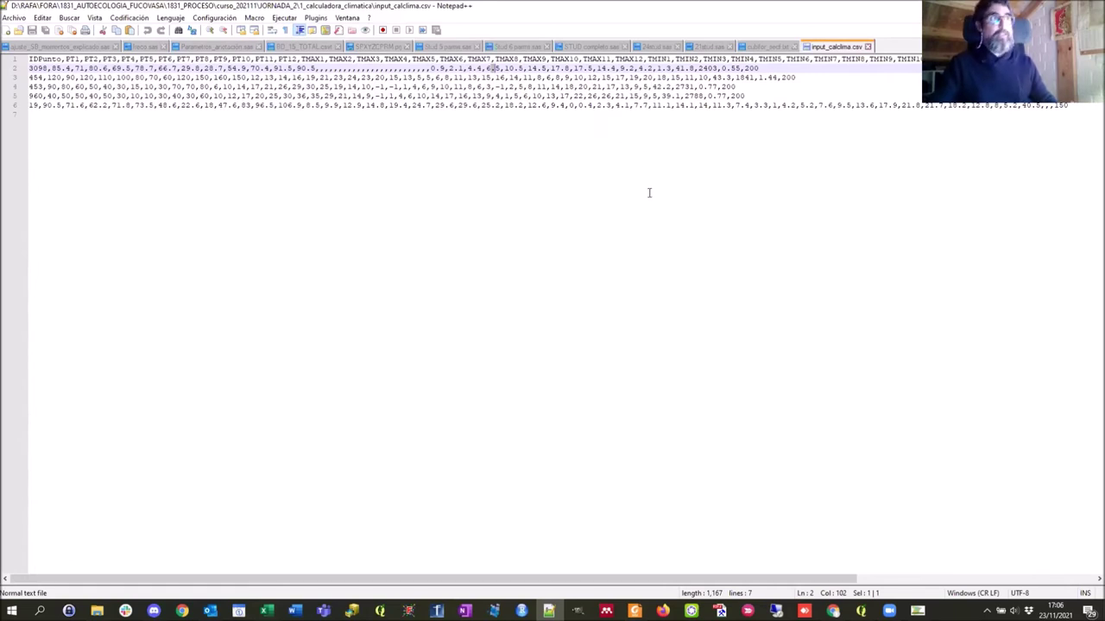
{"action": "left_click", "coordinate": [768, 105]}
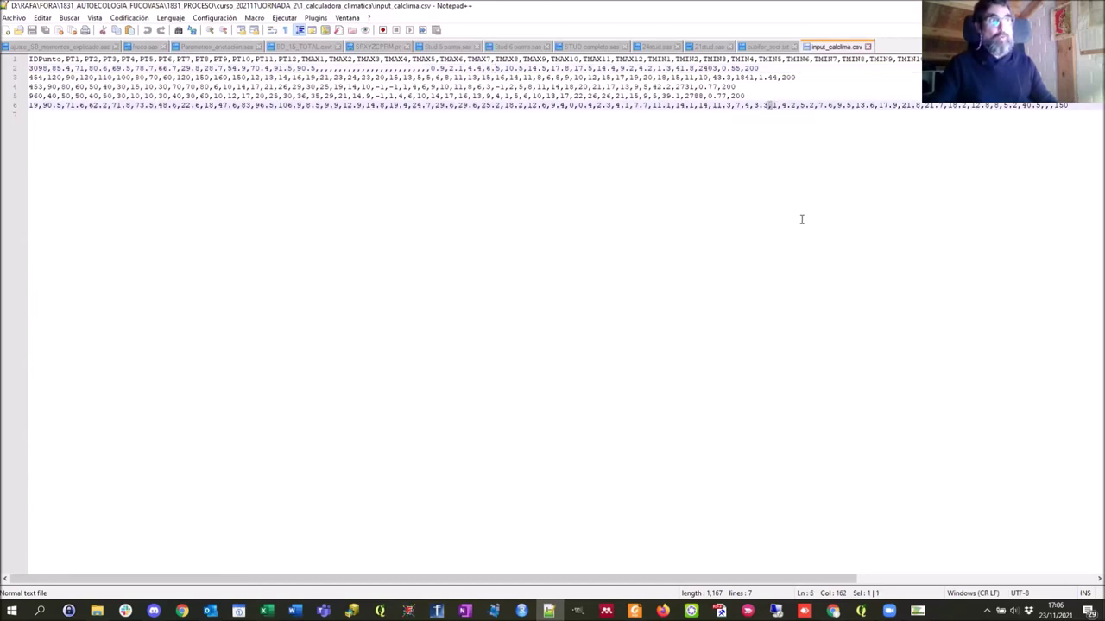
{"action": "left_click", "coordinate": [786, 106]}
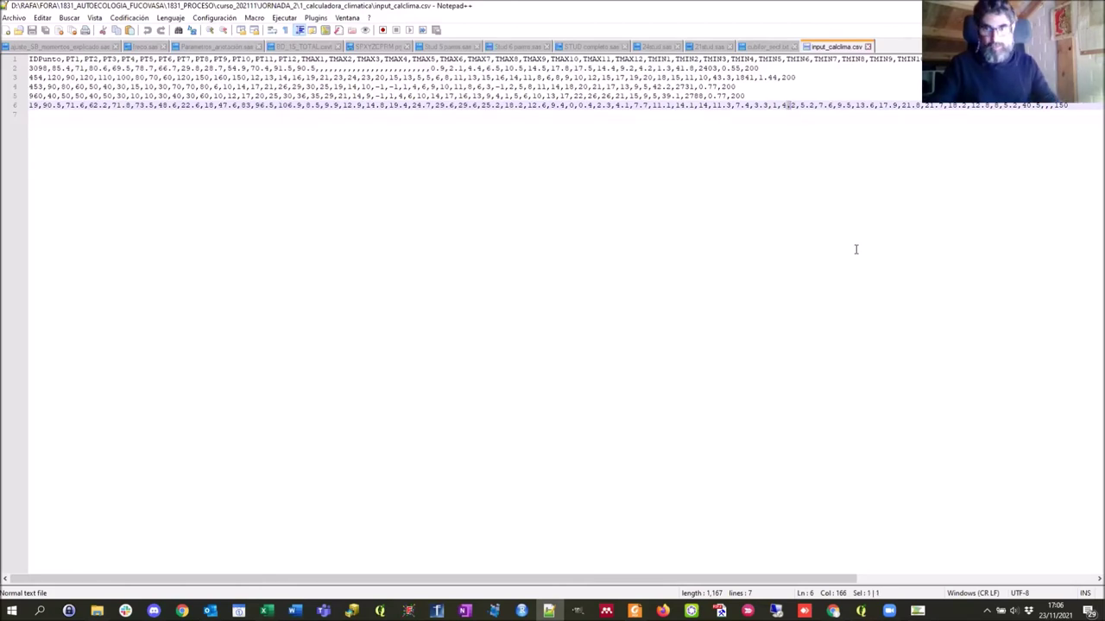
{"action": "left_click", "coordinate": [804, 165]}
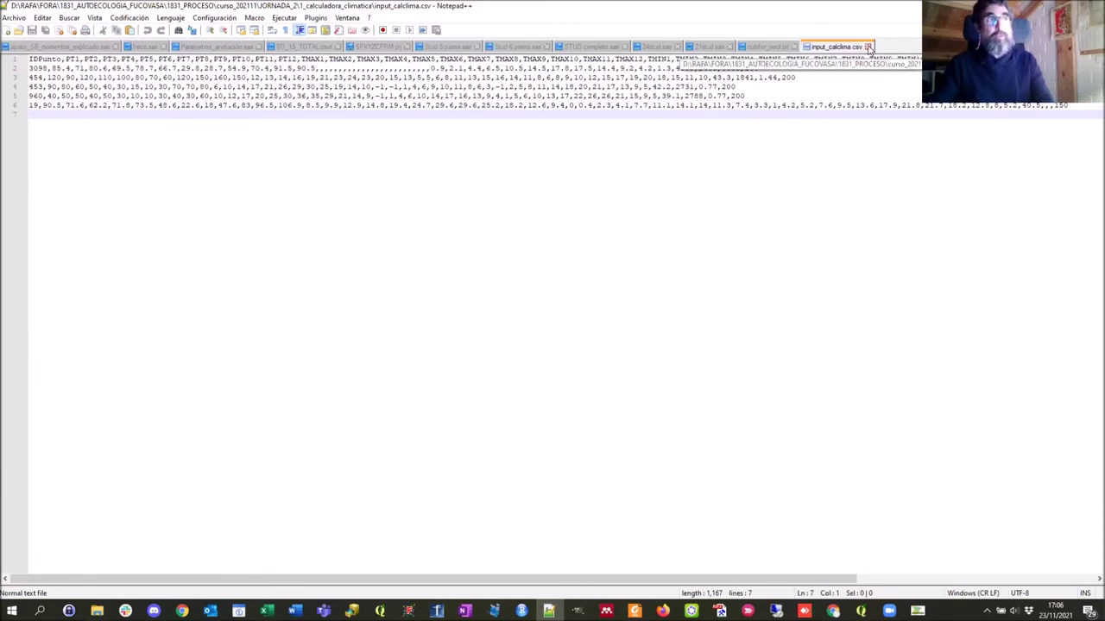
{"action": "left_click", "coordinate": [779, 87]}
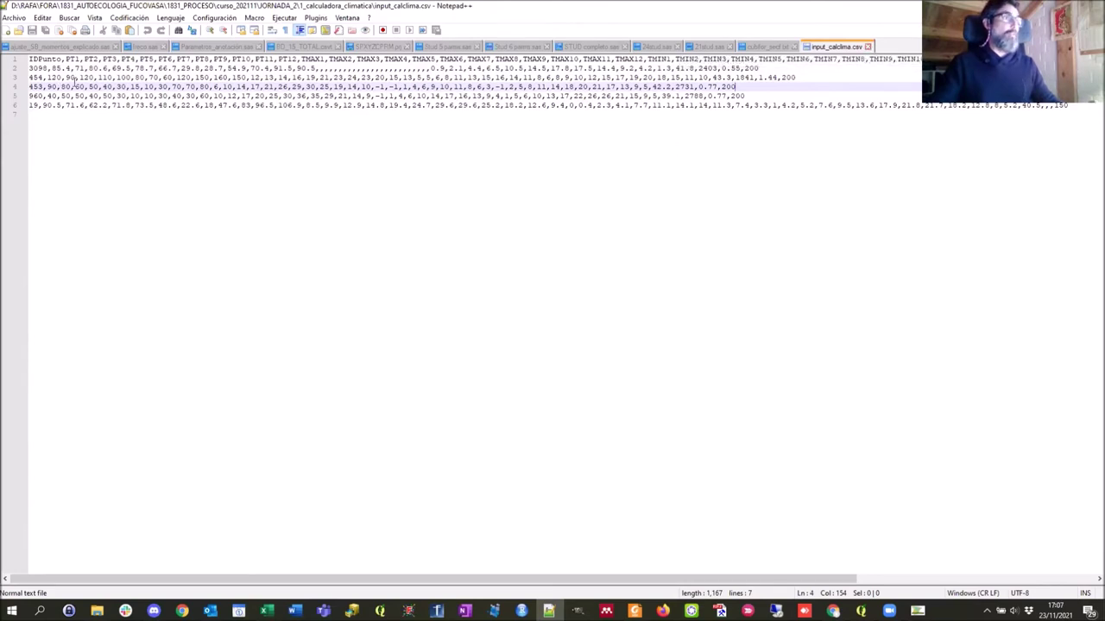
Close input_calclima.csv in Notepad++ and switch to the ModERFoRest climatic variables calculator
{"action": "left_click", "coordinate": [869, 46]}
{"action": "key", "text": "alt+Tab"}
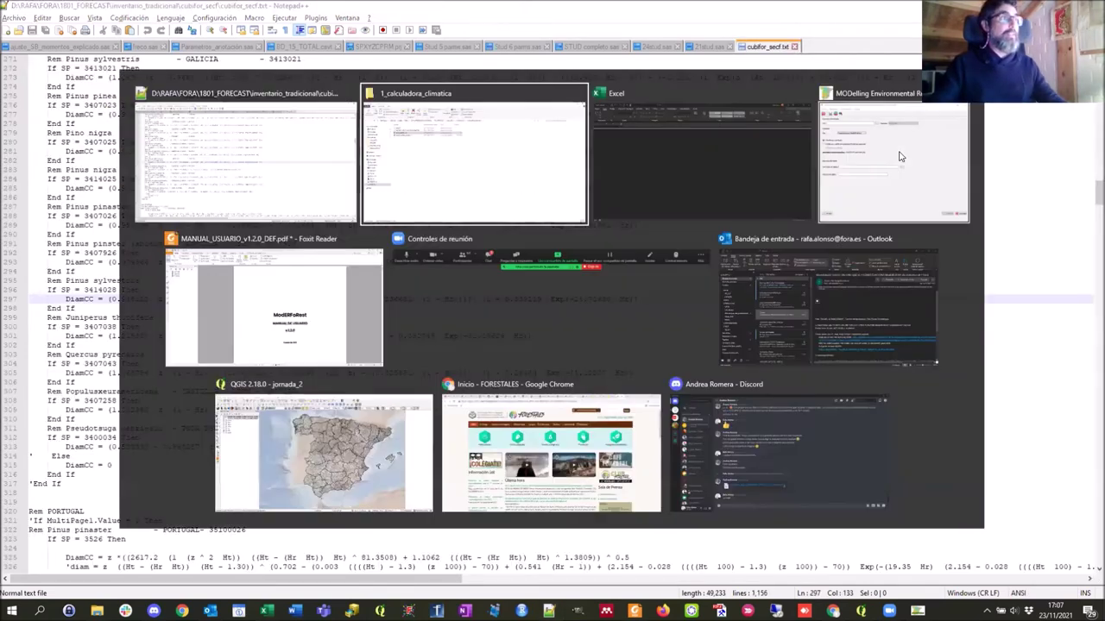
{"action": "key", "text": "alt+Tab"}
{"action": "key", "text": "alt+Tab"}
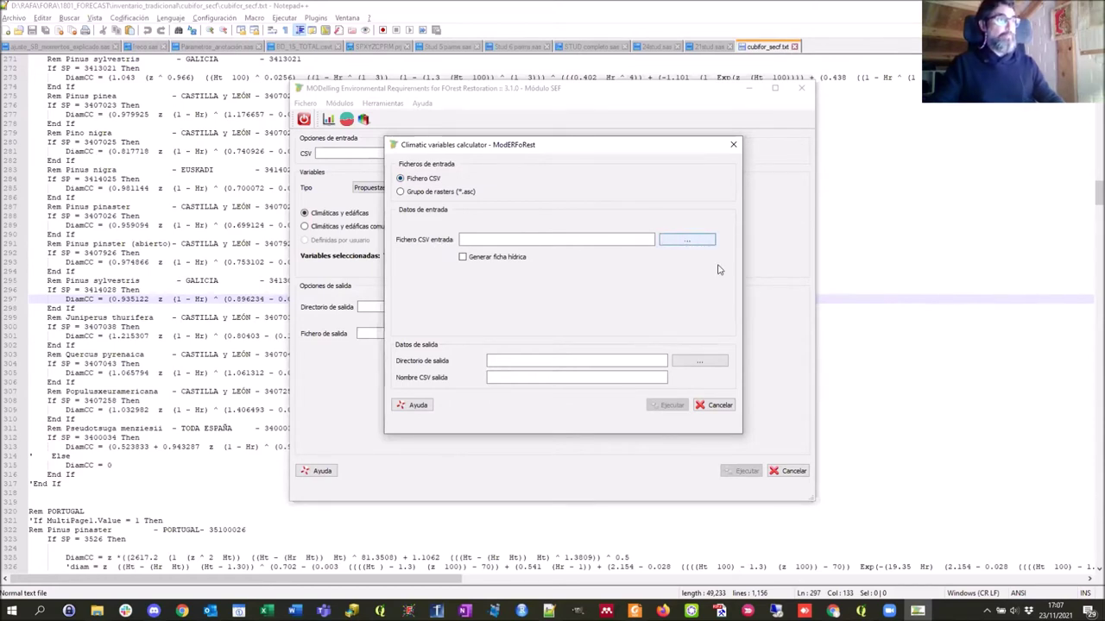
Load input_calclima.csv from curso_202111 > JORNADA_2 > 1_calculadora_climatica as the calculator's input CSV file
{"action": "left_click", "coordinate": [693, 243]}
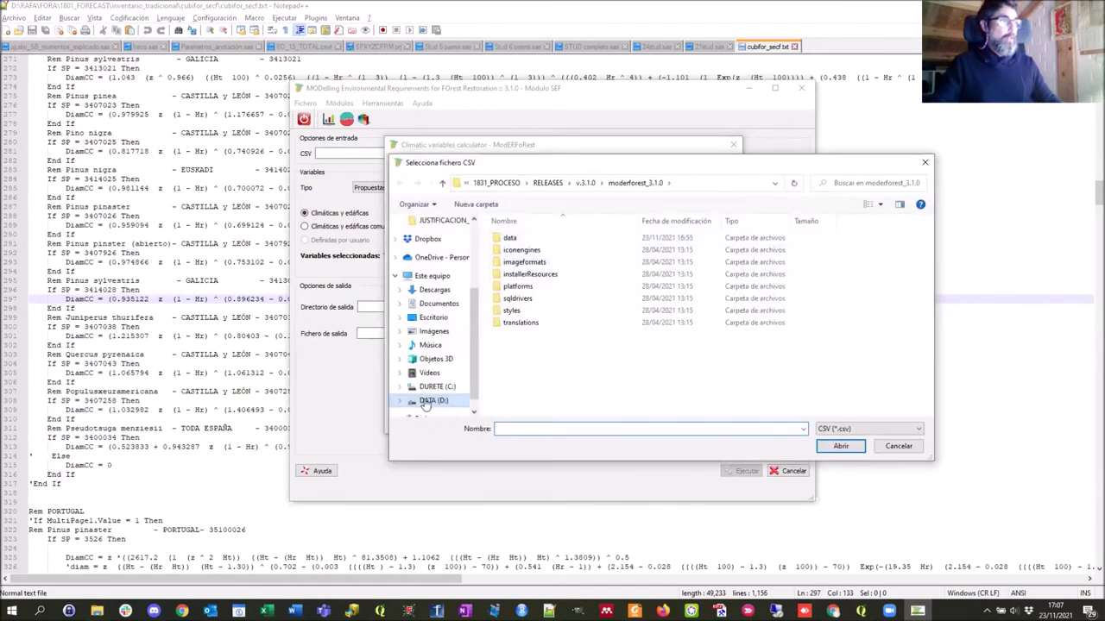
{"action": "scroll", "coordinate": [422, 272], "scroll_direction": "up", "scroll_amount": 3}
{"action": "left_click", "coordinate": [436, 262]}
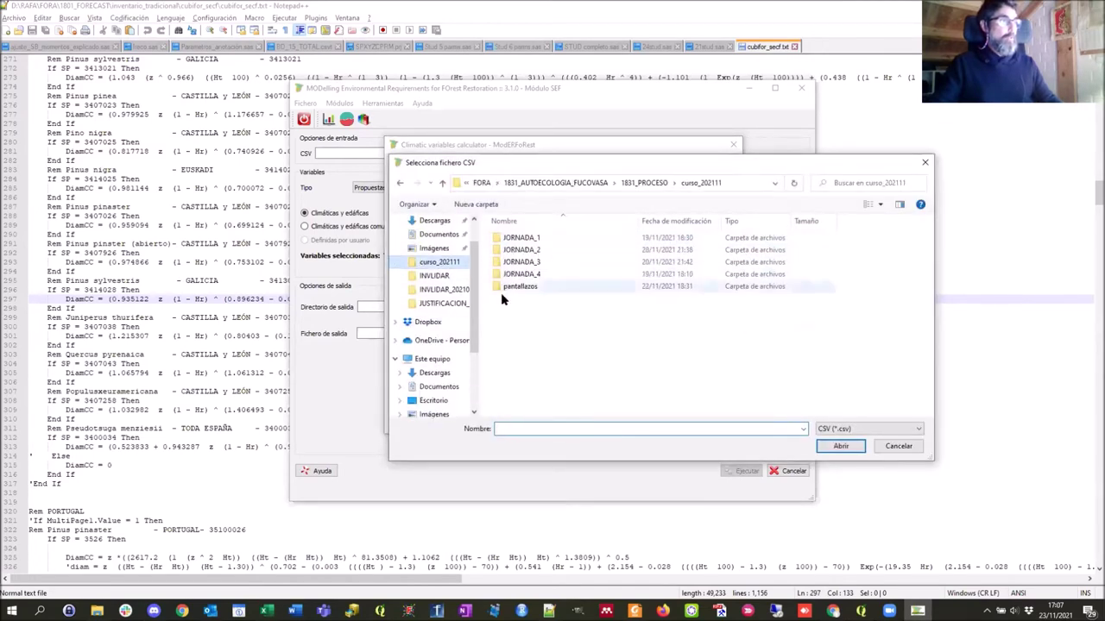
{"action": "double_click", "coordinate": [521, 250]}
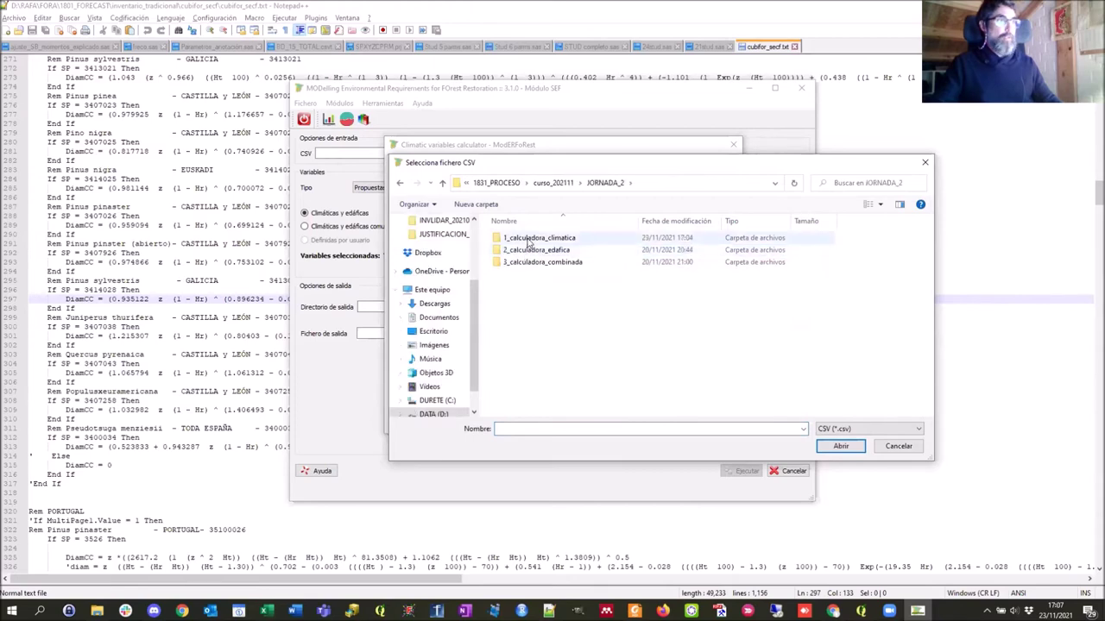
{"action": "double_click", "coordinate": [532, 238]}
{"action": "left_click", "coordinate": [528, 262]}
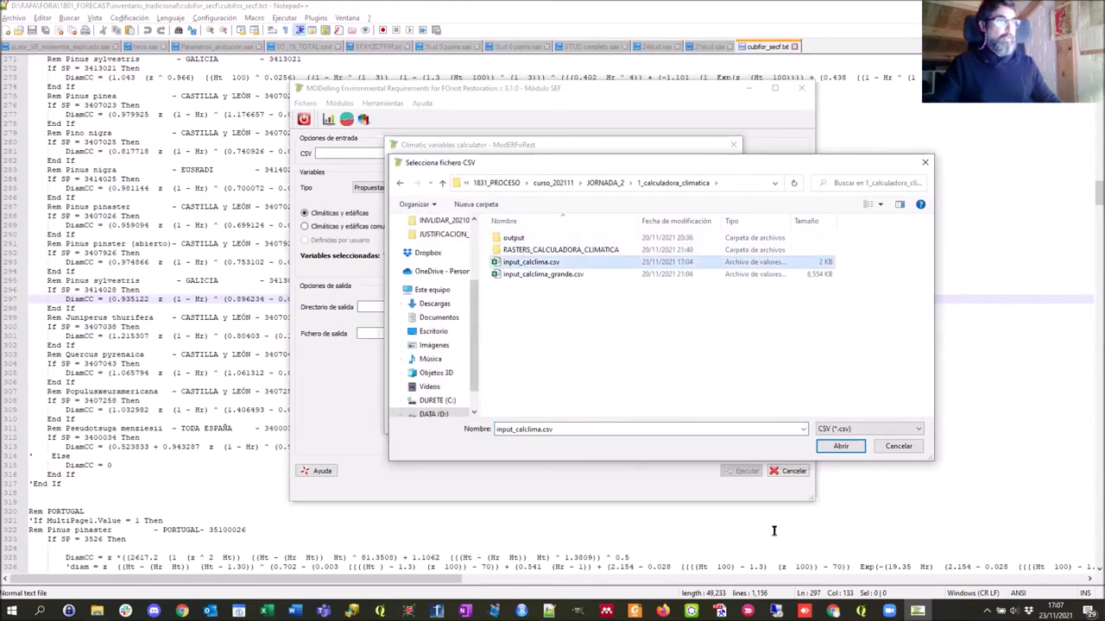
{"action": "left_click", "coordinate": [846, 447]}
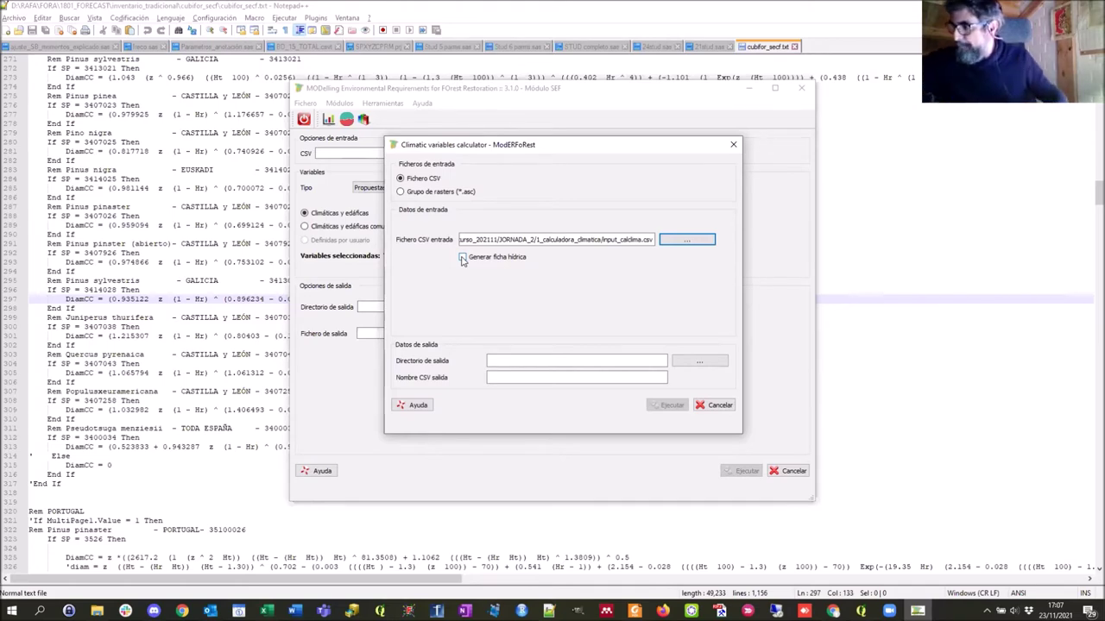
Set the calculator's output directory to the output > CSV folder inside 1_calculadora_climatica
{"action": "left_click", "coordinate": [689, 363]}
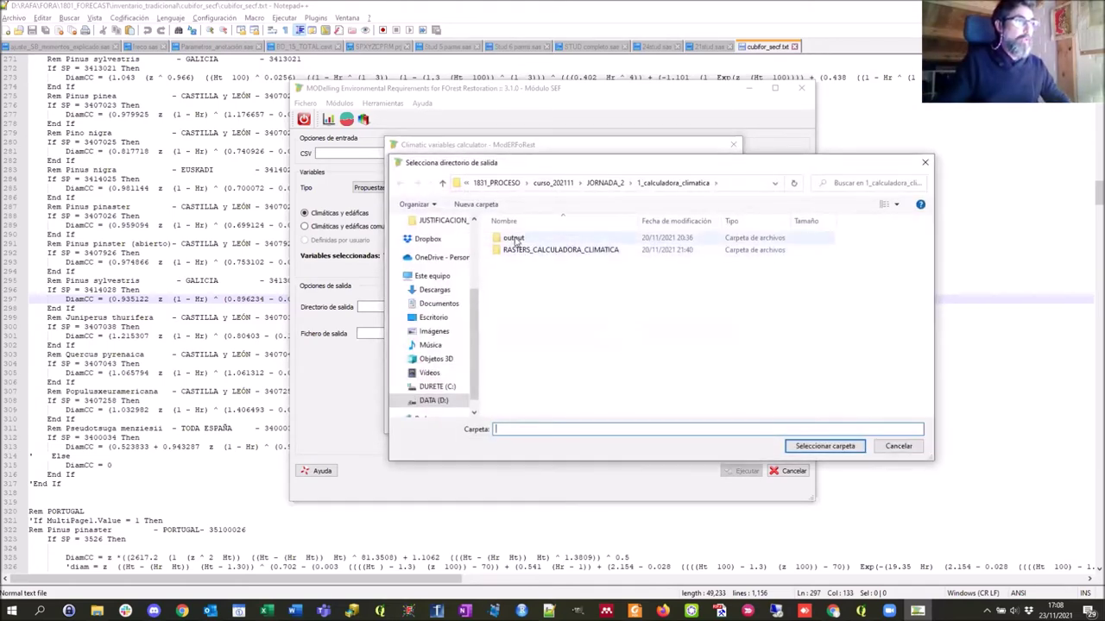
{"action": "left_click", "coordinate": [514, 239]}
{"action": "double_click", "coordinate": [514, 239]}
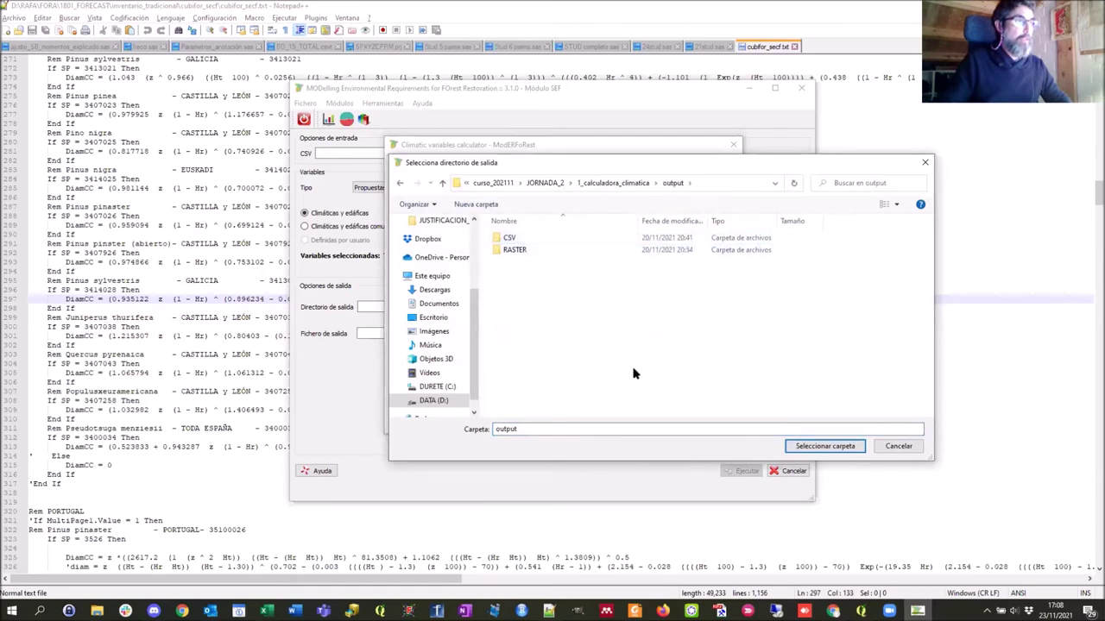
{"action": "double_click", "coordinate": [509, 239]}
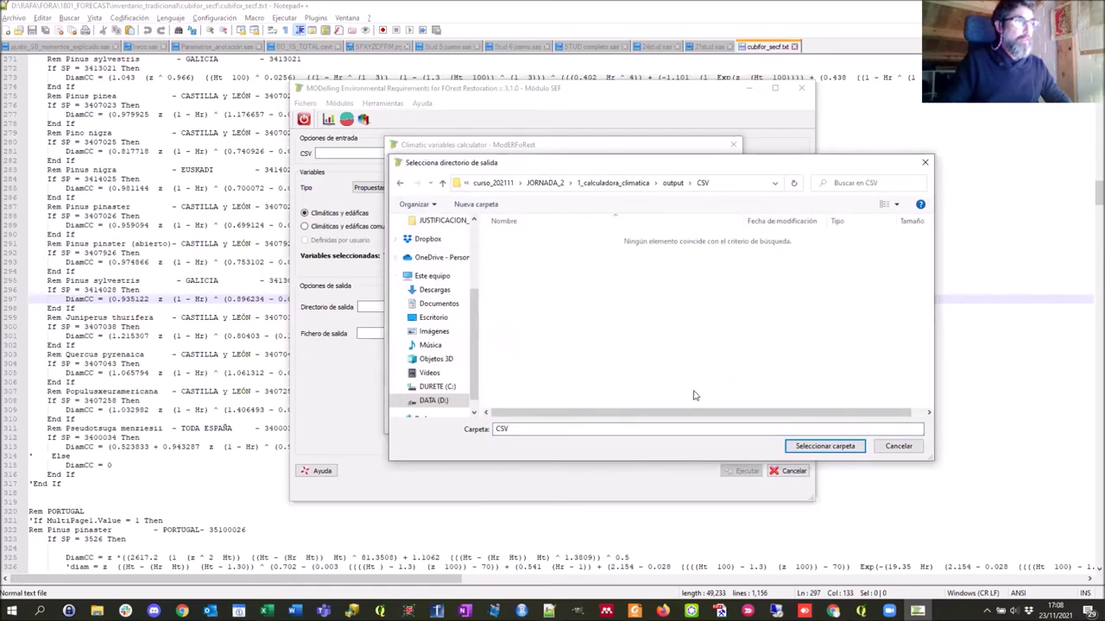
{"action": "left_click", "coordinate": [824, 446]}
Name the output CSV J2_CALCLIMA
{"action": "left_click", "coordinate": [519, 380]}
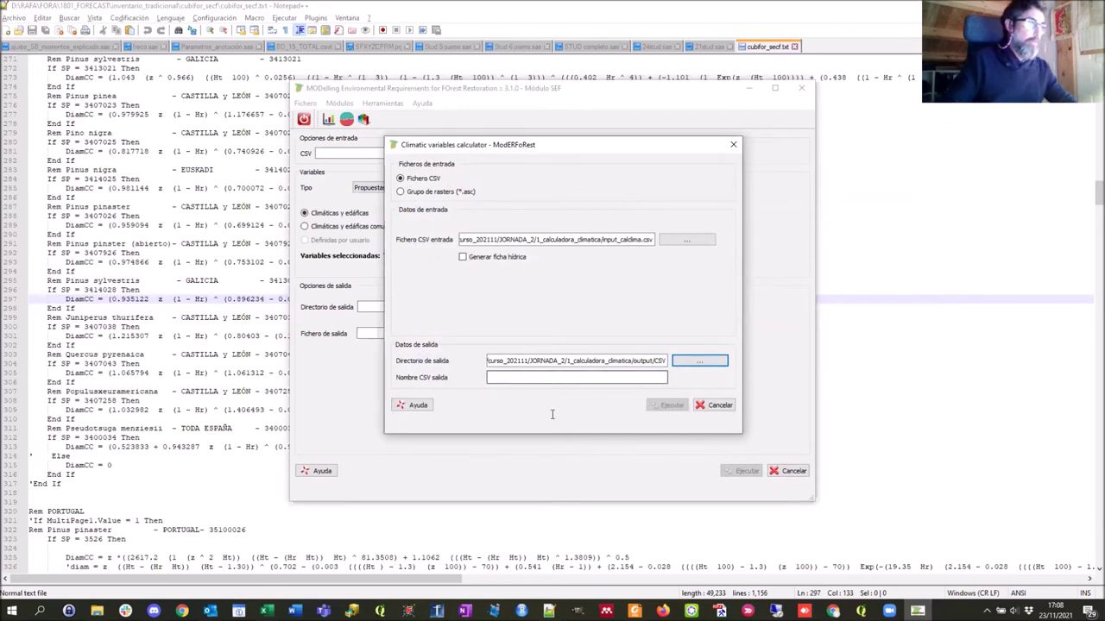
{"action": "key", "text": "Tab"}
{"action": "type", "text": "1"}
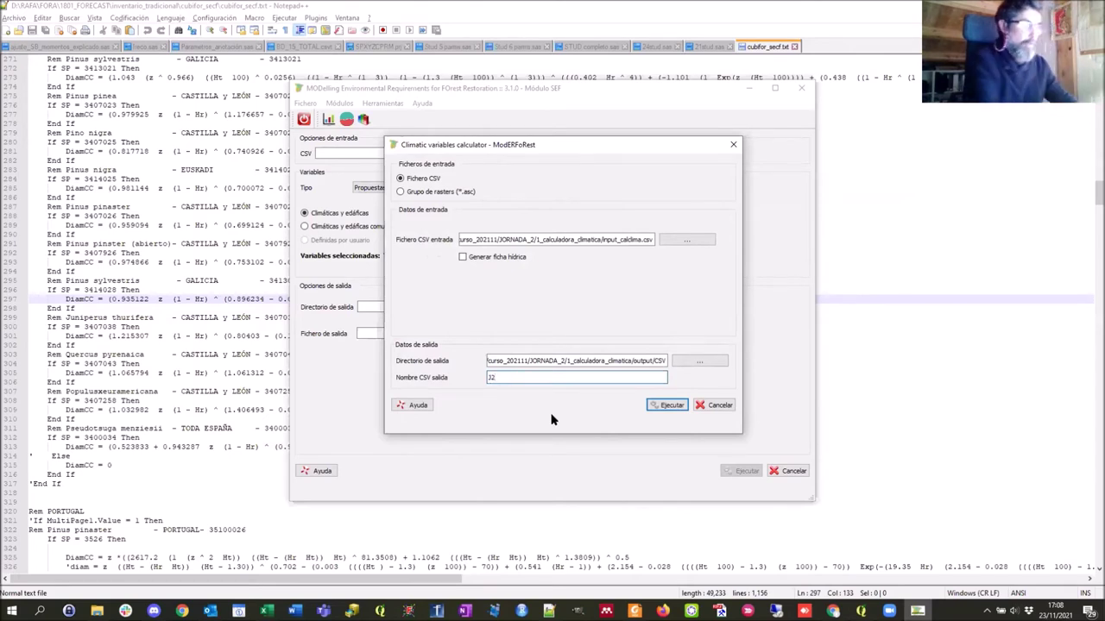
{"action": "type", "text": "2_CALCLIMA"}
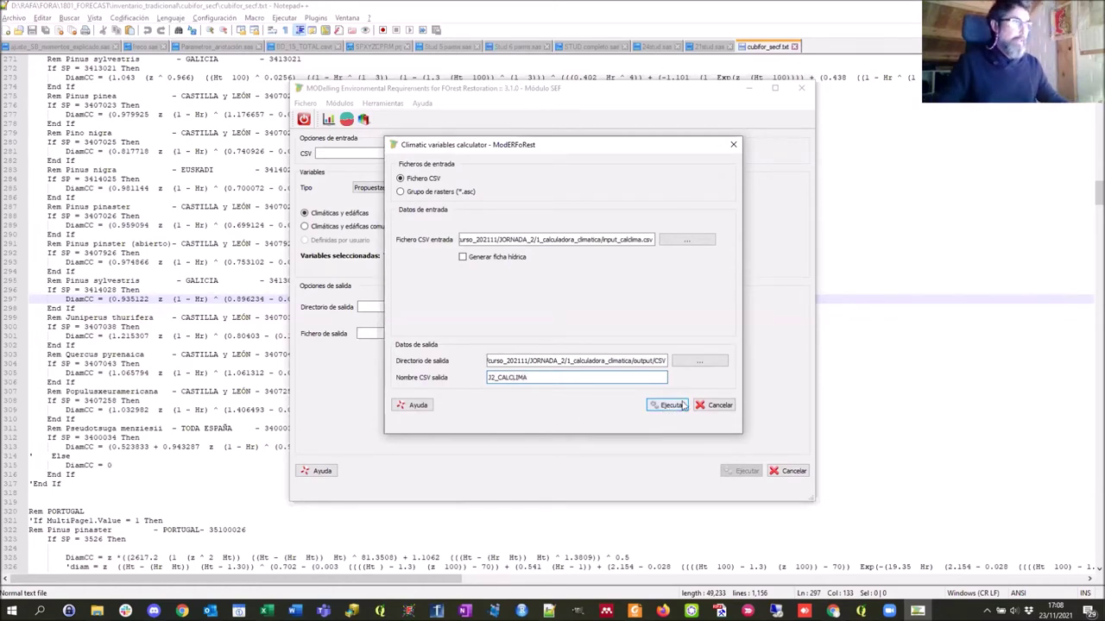
Enable Generar ficha hídrica, execute the climatic calculation and accept the completion notice
{"action": "left_click", "coordinate": [464, 257]}
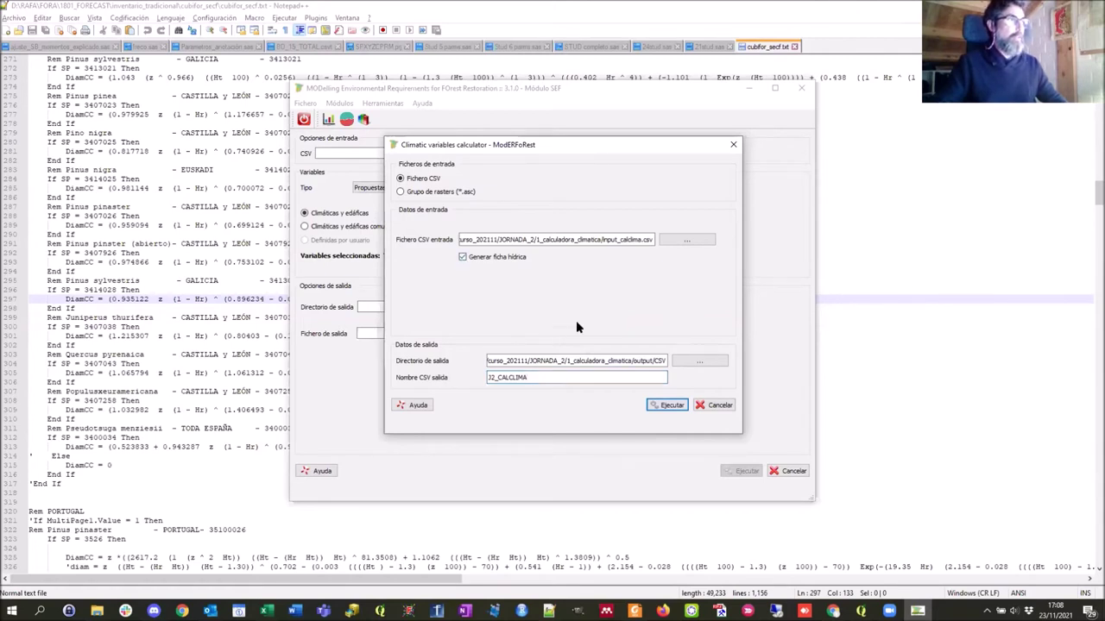
{"action": "left_click", "coordinate": [670, 408]}
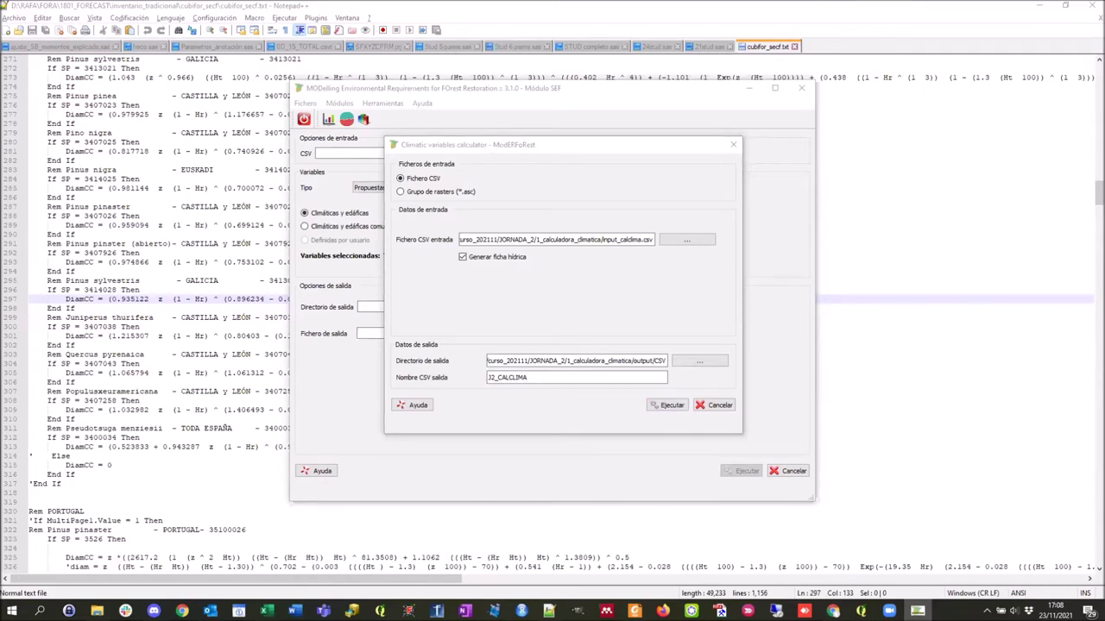
{"action": "left_click", "coordinate": [672, 406]}
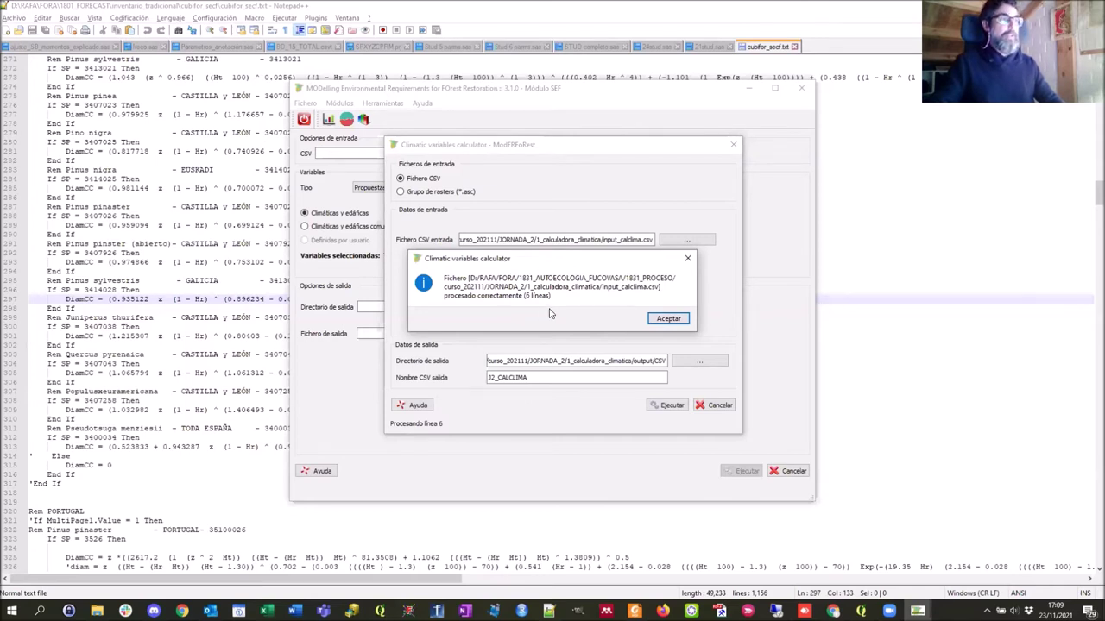
{"action": "left_click", "coordinate": [668, 319]}
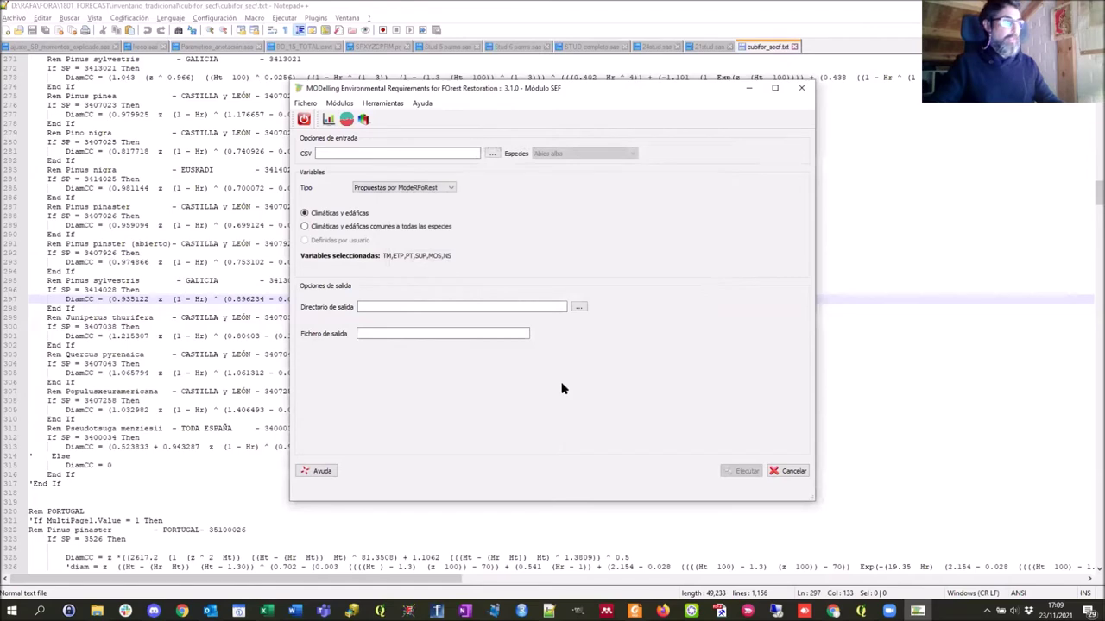
Switch to File Explorer and open J2_CALCLIMA.csv from the output > CSV folder in Excel
{"action": "mouse_move", "coordinate": [96, 611]}
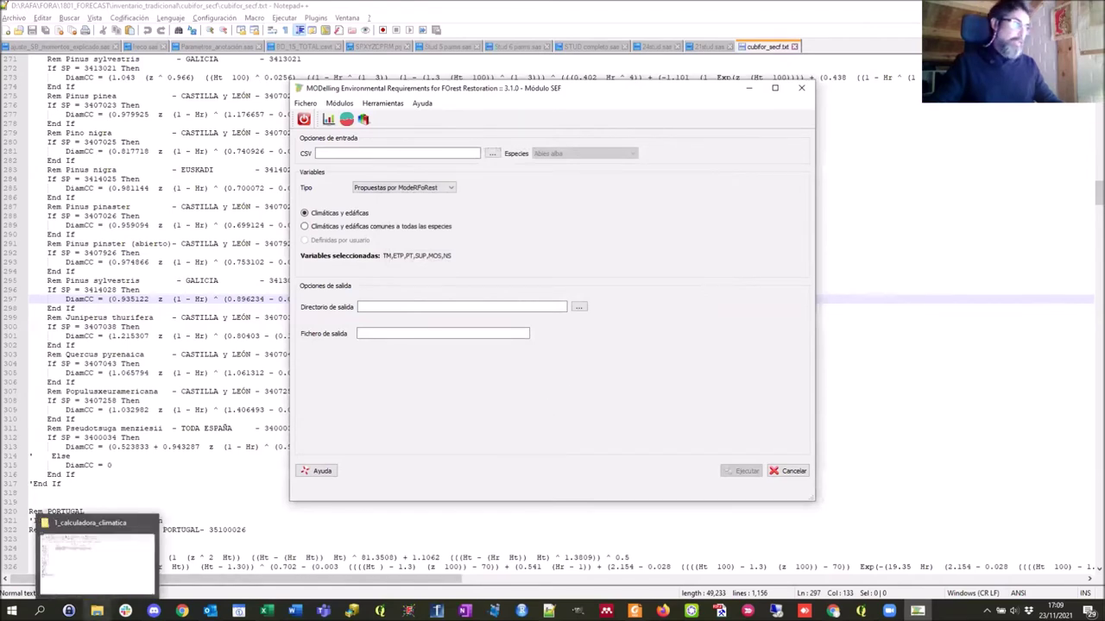
{"action": "left_click", "coordinate": [101, 582]}
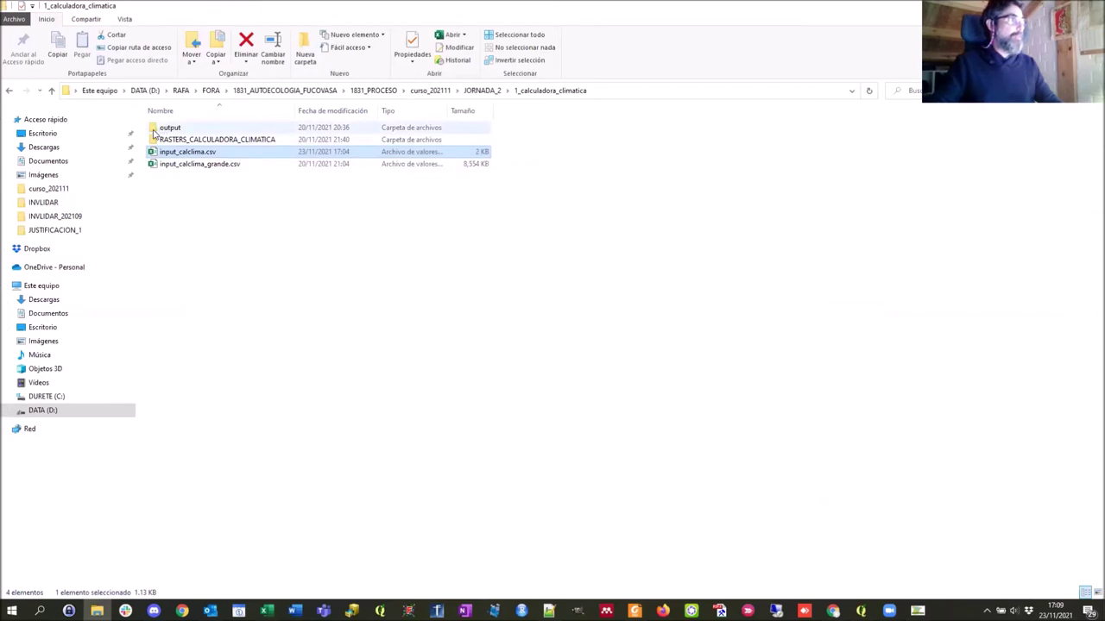
{"action": "double_click", "coordinate": [164, 128]}
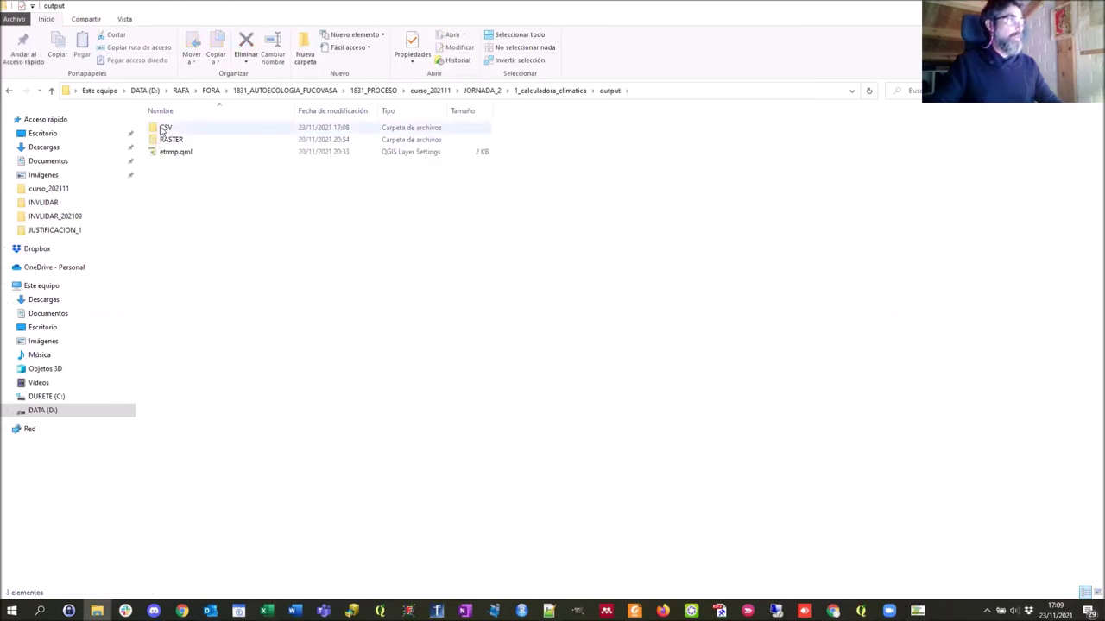
{"action": "double_click", "coordinate": [164, 128]}
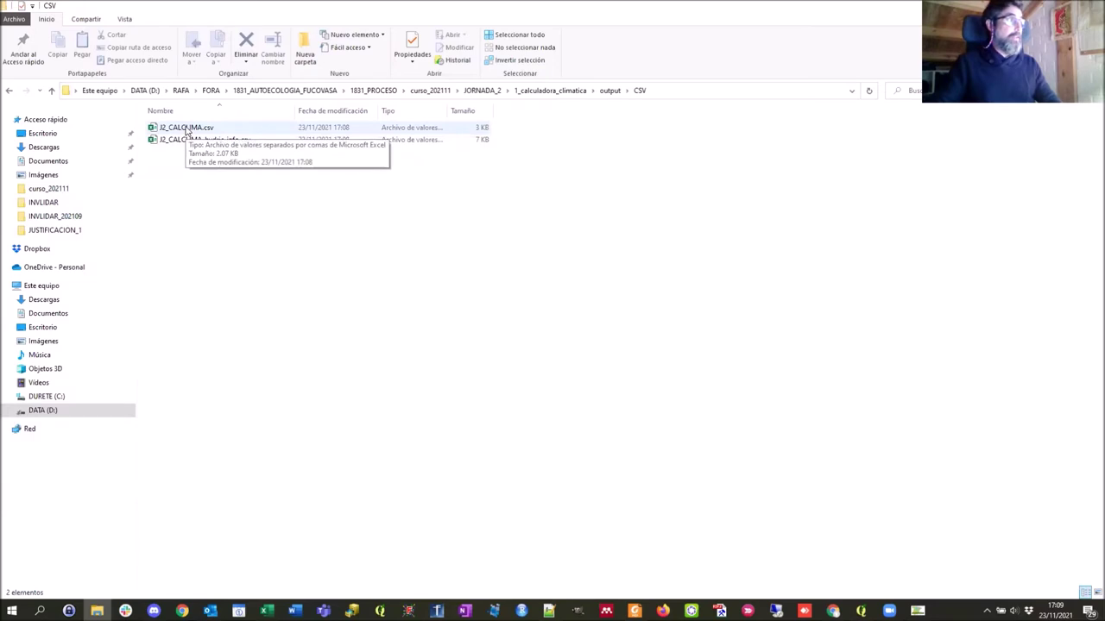
{"action": "double_click", "coordinate": [186, 128]}
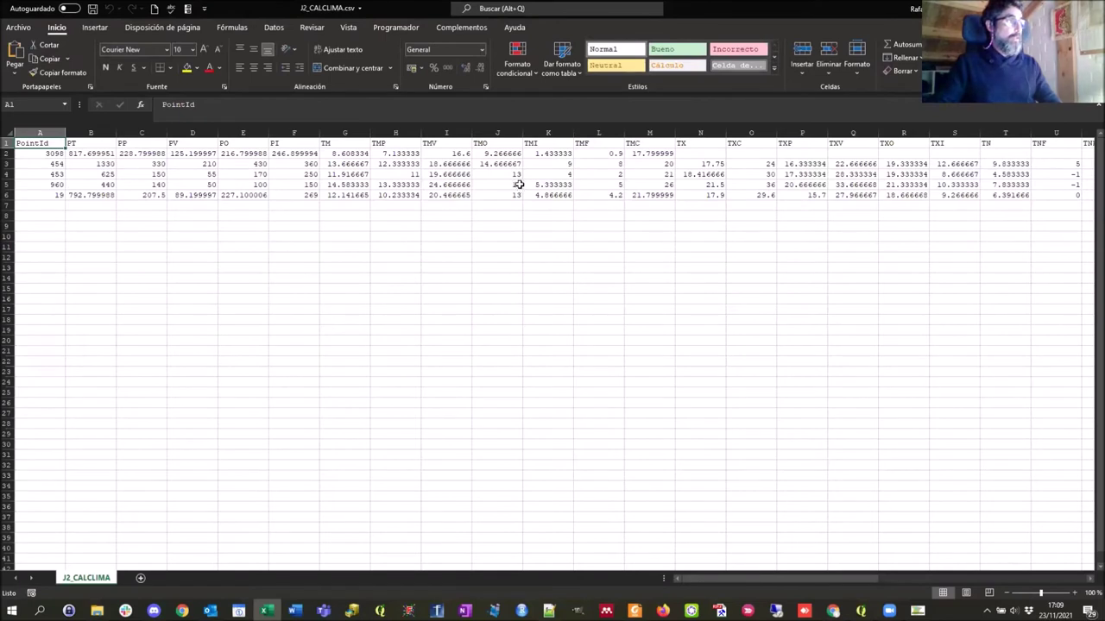
Review the calculated results in J2_CALCLIMA.csv, from the PointId values through the climatic parameter columns PT to DREN
{"action": "left_click_drag", "start_coordinate": [55, 154], "coordinate": [58, 194]}
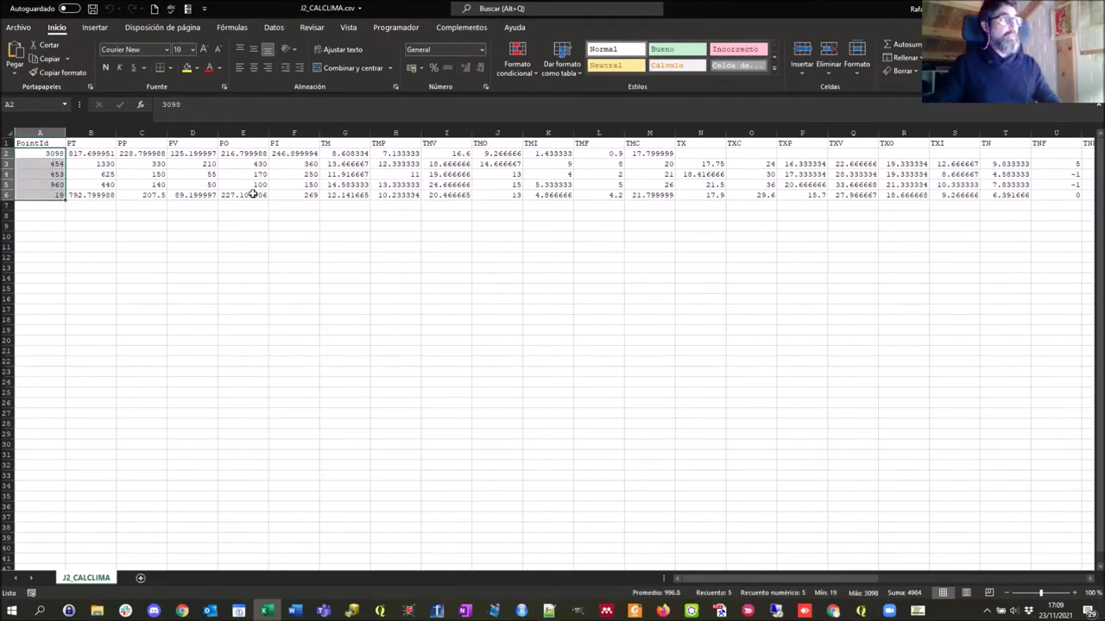
{"action": "left_click_drag", "start_coordinate": [77, 142], "coordinate": [243, 143]}
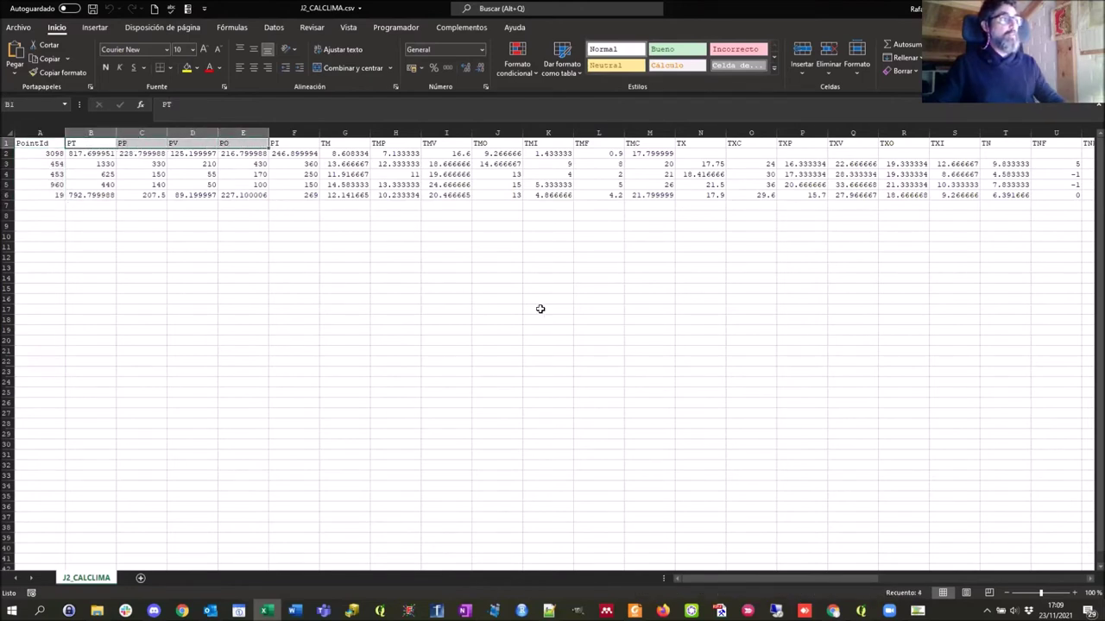
{"action": "scroll", "coordinate": [540, 308], "scroll_direction": "down", "scroll_amount": 1}
{"action": "left_click_drag", "start_coordinate": [710, 577], "coordinate": [713, 579]}
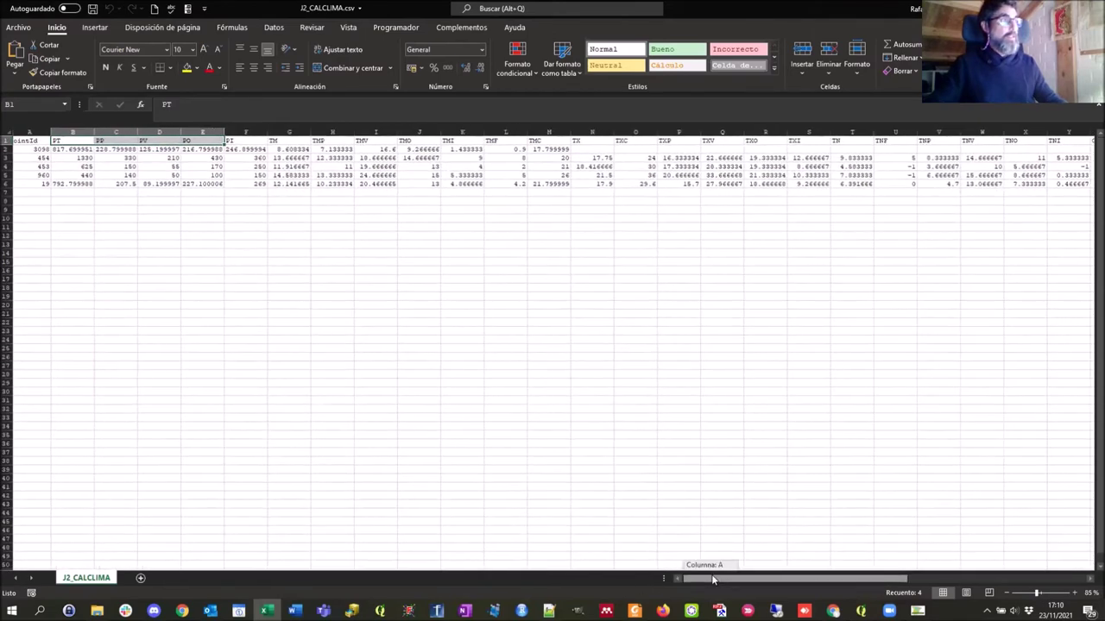
{"action": "left_click", "coordinate": [63, 142]}
{"action": "key", "text": "ctrl+shift+Right"}
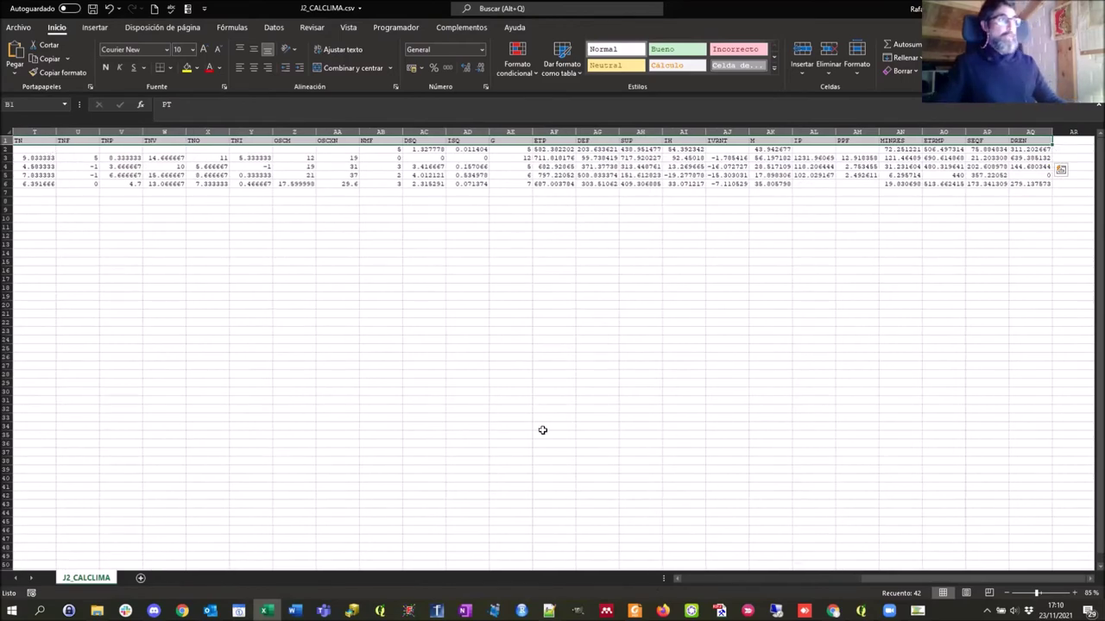
{"action": "left_click_drag", "start_coordinate": [917, 584], "coordinate": [707, 584]}
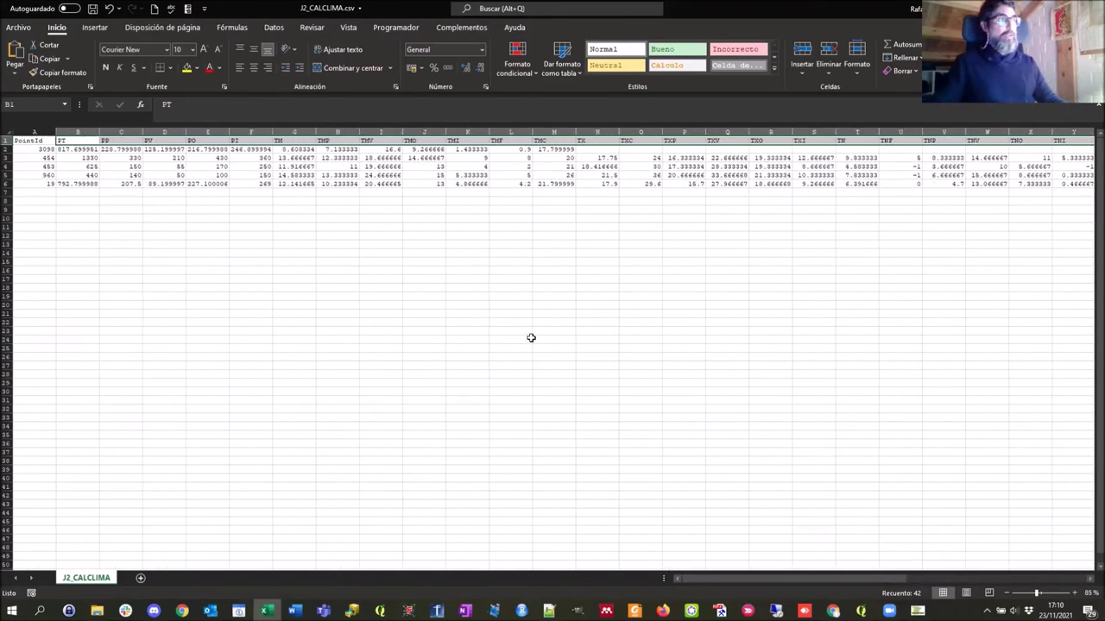
Examine the precipitation parameter columns from PT to PO in the J2_CALCLIMA.csv results
{"action": "left_click", "coordinate": [325, 246]}
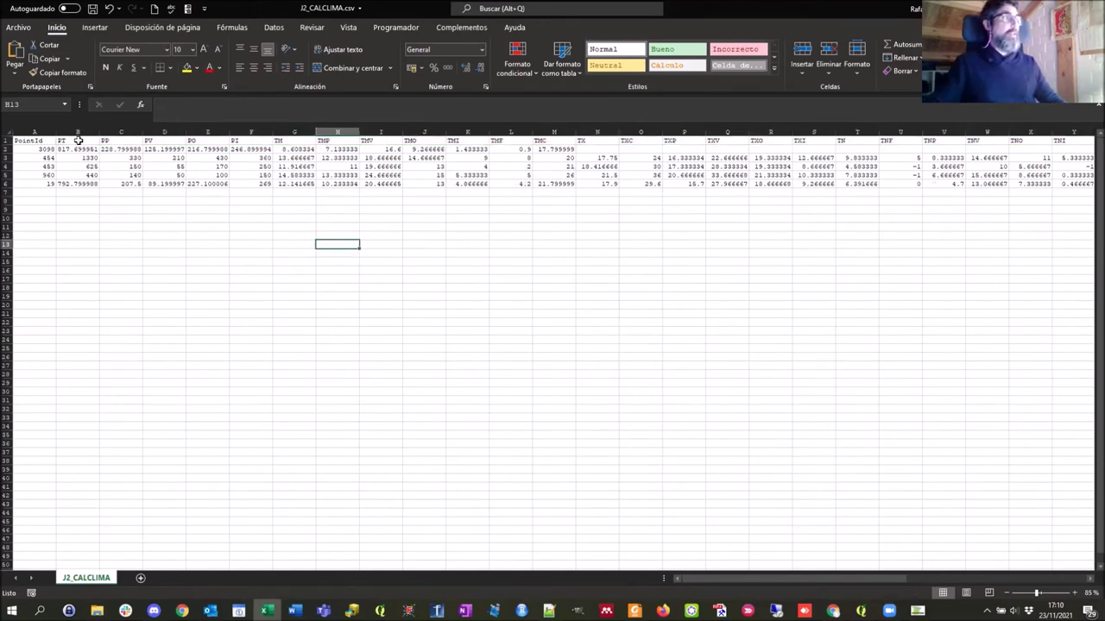
{"action": "left_click_drag", "start_coordinate": [76, 142], "coordinate": [151, 141]}
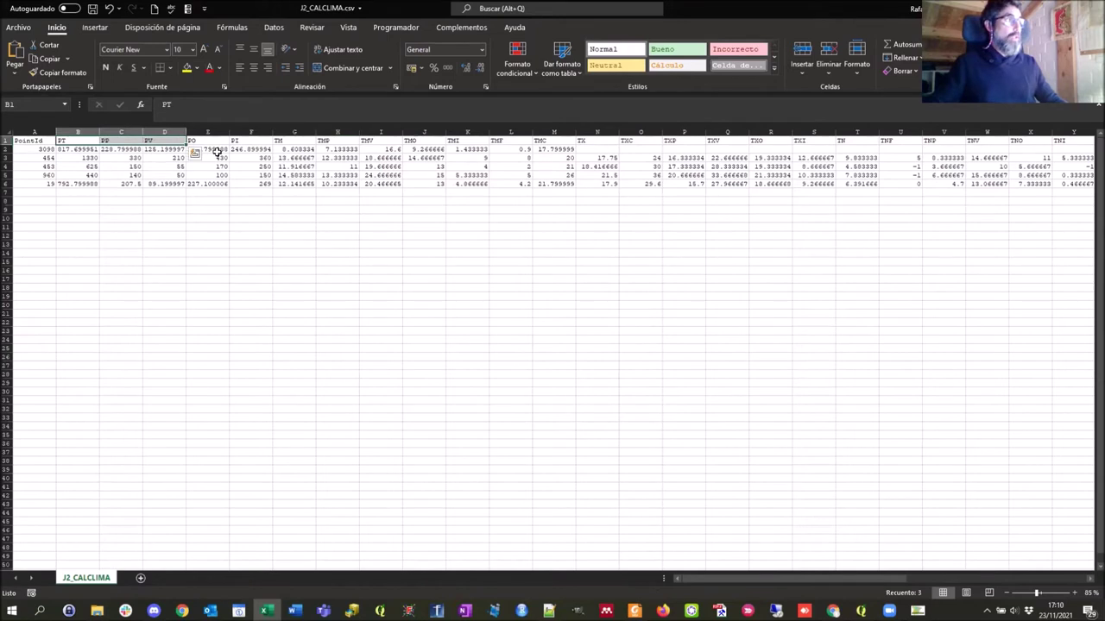
{"action": "left_click", "coordinate": [219, 149]}
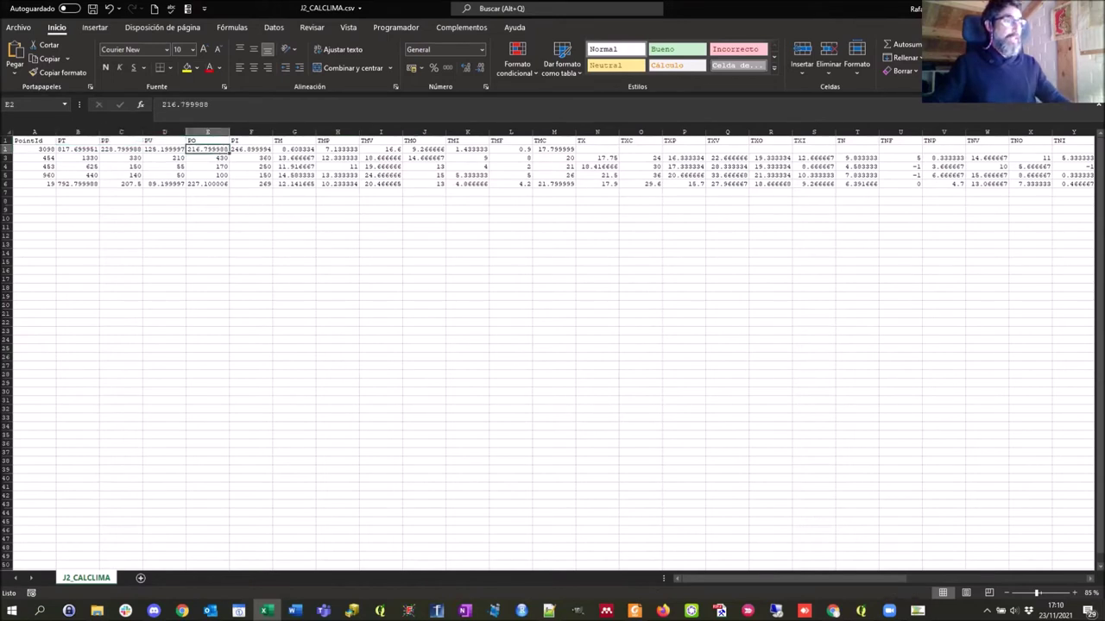
Switch to the ModERFoRest user manual in Foxit Reader and review the variable definitions and units in Tabla 3 via the Variables bookmark
{"action": "mouse_move", "coordinate": [634, 611]}
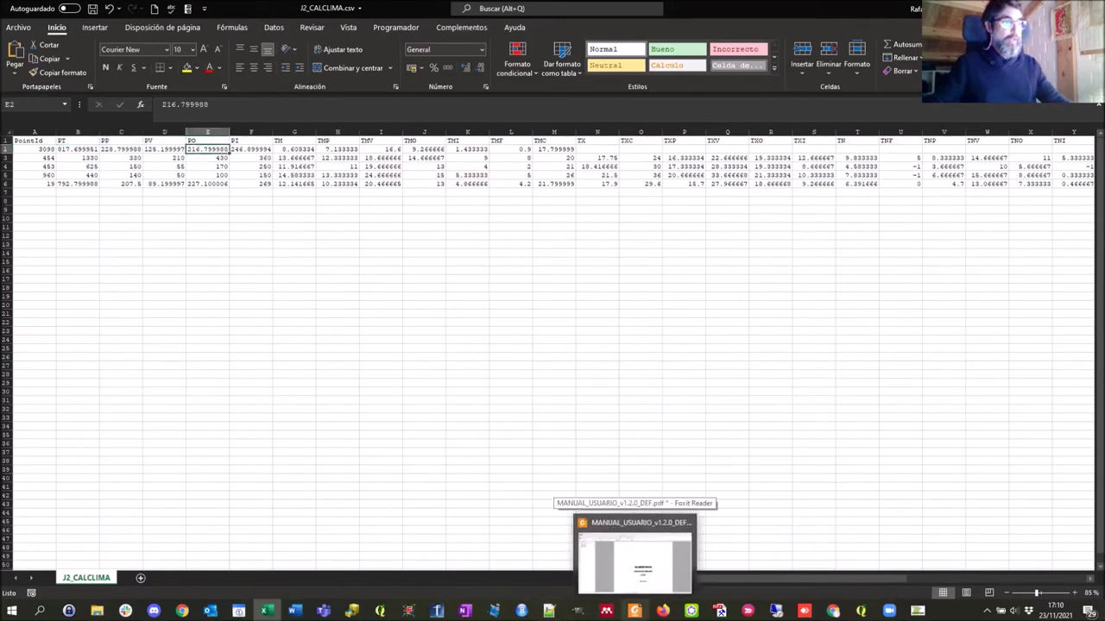
{"action": "left_click", "coordinate": [640, 585]}
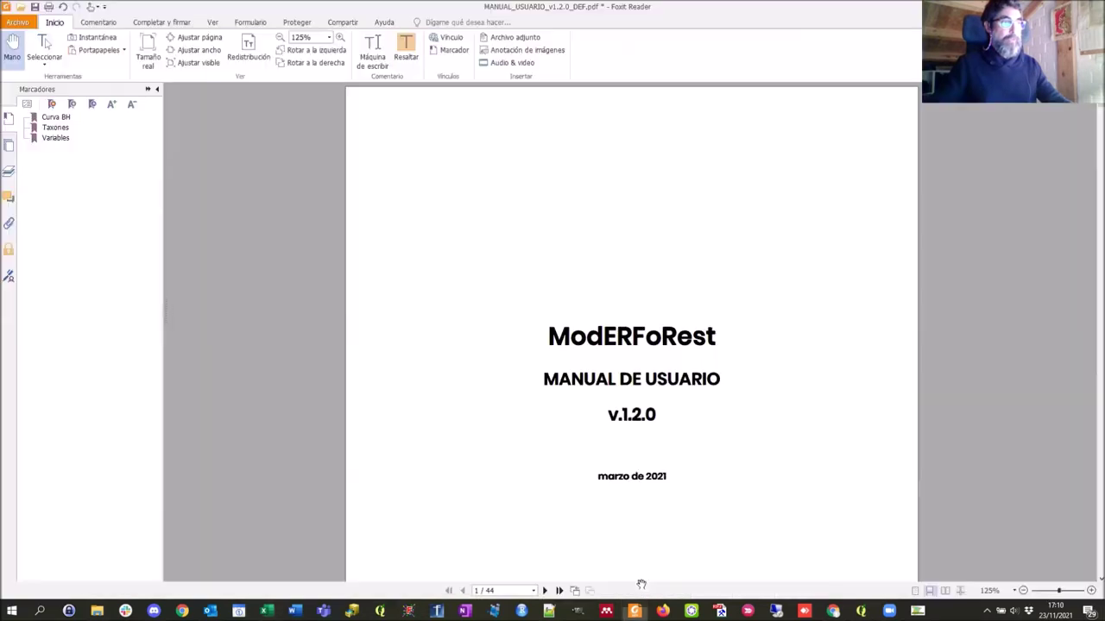
{"action": "left_click", "coordinate": [51, 139]}
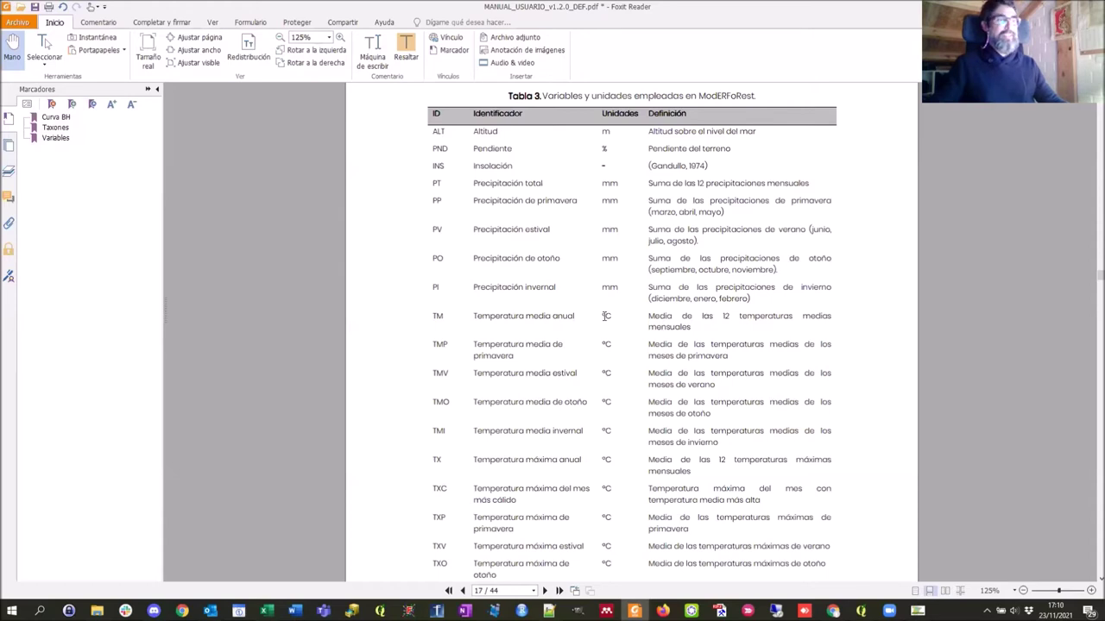
{"action": "scroll", "coordinate": [573, 328], "scroll_direction": "down", "scroll_amount": 4}
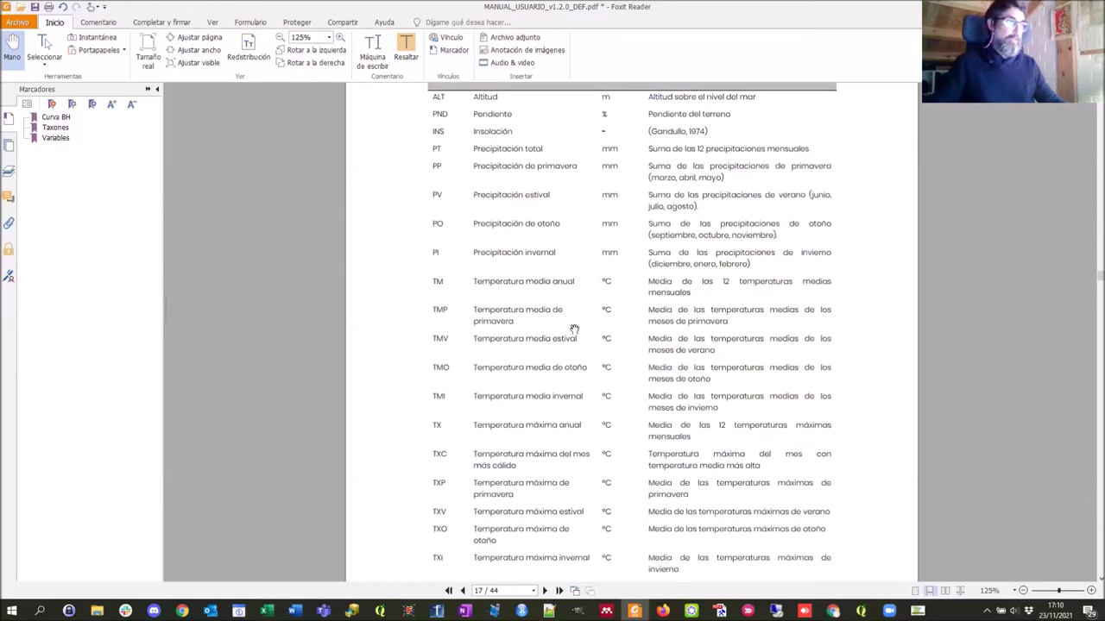
{"action": "scroll", "coordinate": [575, 325], "scroll_direction": "down", "scroll_amount": 12}
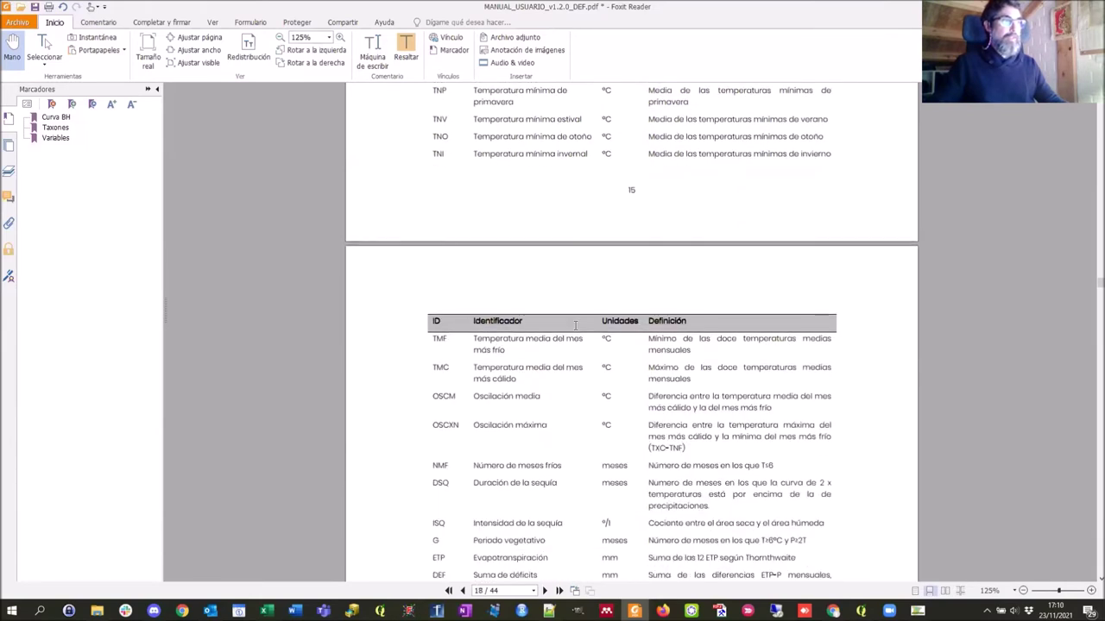
{"action": "scroll", "coordinate": [575, 325], "scroll_direction": "down", "scroll_amount": 6}
{"action": "scroll", "coordinate": [575, 325], "scroll_direction": "down", "scroll_amount": 2}
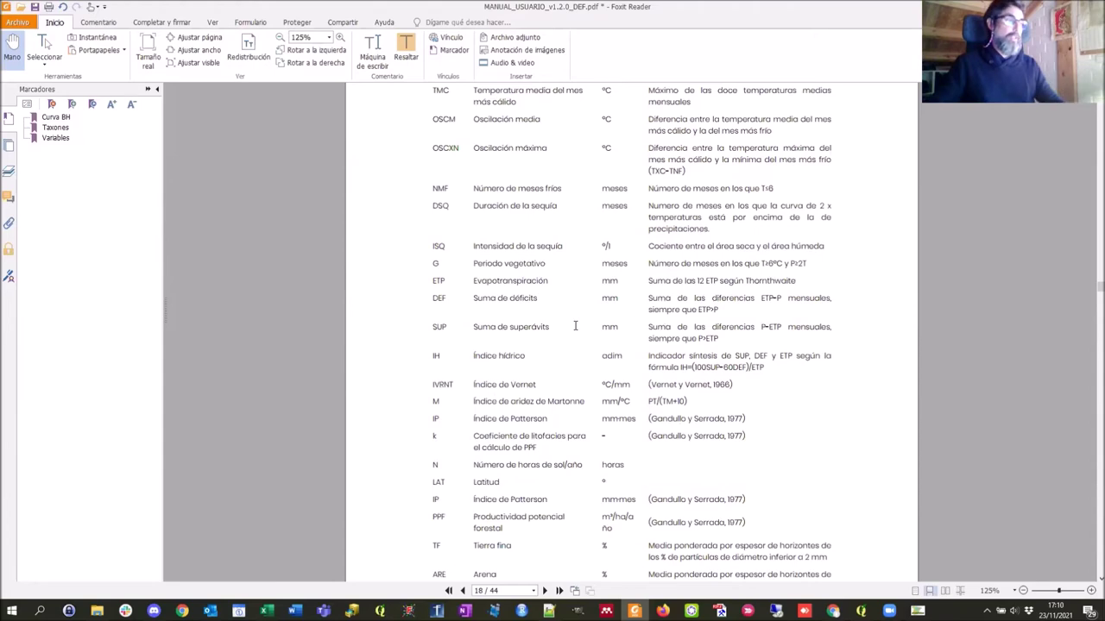
{"action": "scroll", "coordinate": [574, 325], "scroll_direction": "down", "scroll_amount": 1}
{"action": "scroll", "coordinate": [575, 326], "scroll_direction": "up", "scroll_amount": 5}
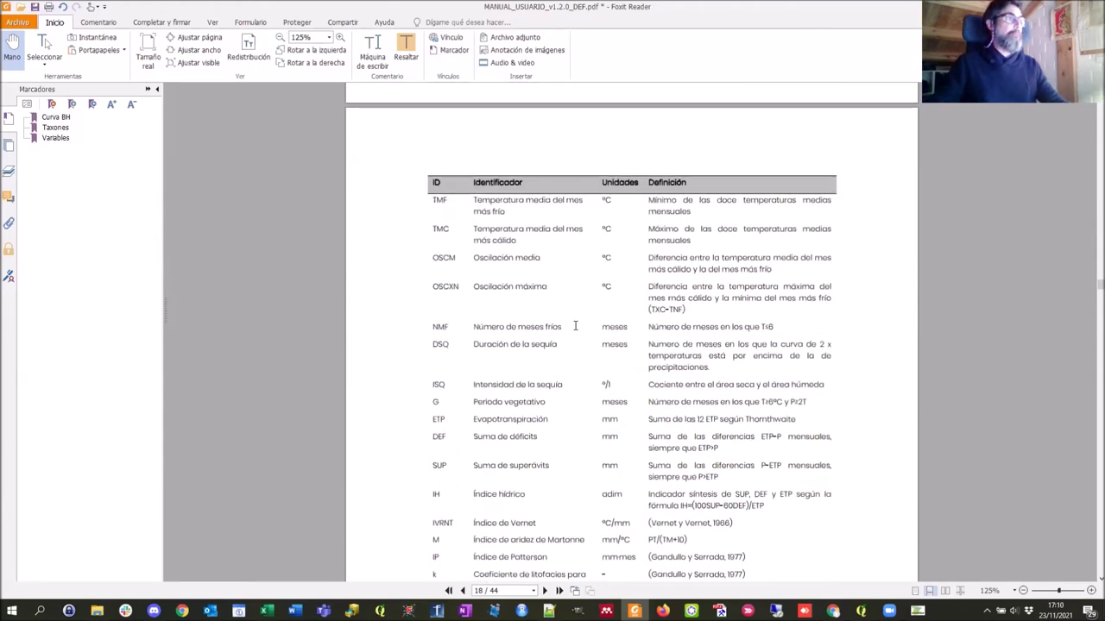
{"action": "scroll", "coordinate": [575, 325], "scroll_direction": "up", "scroll_amount": 2}
Return to J2_CALCLIMA.csv in Excel and inspect point 3098's row, including its cells from TX to TNF
{"action": "key", "text": "alt+Tab"}
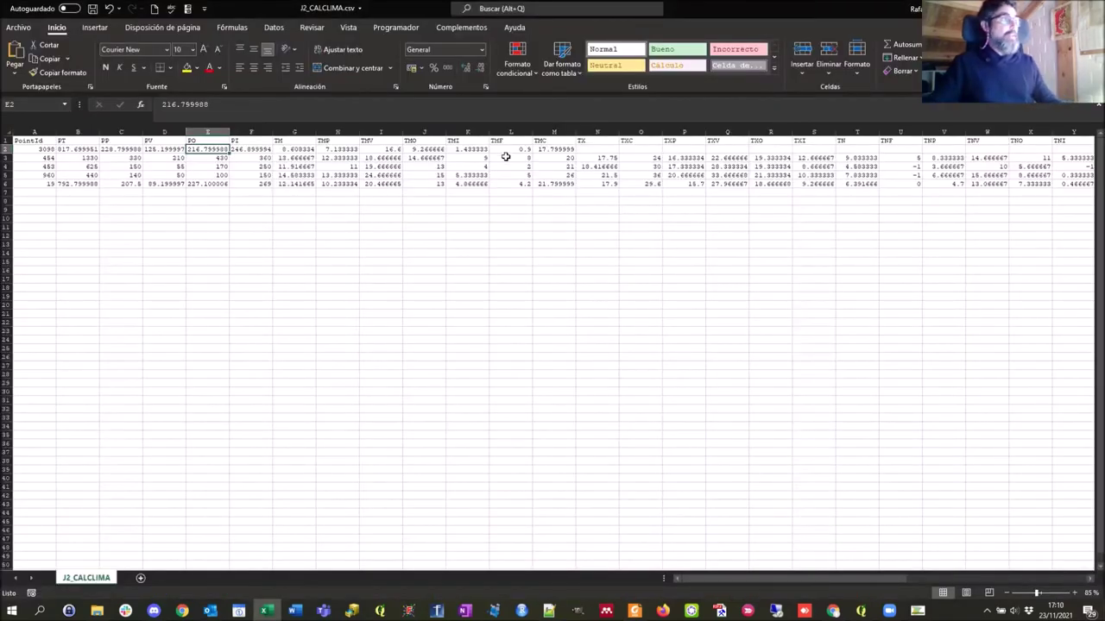
{"action": "left_click", "coordinate": [12, 149]}
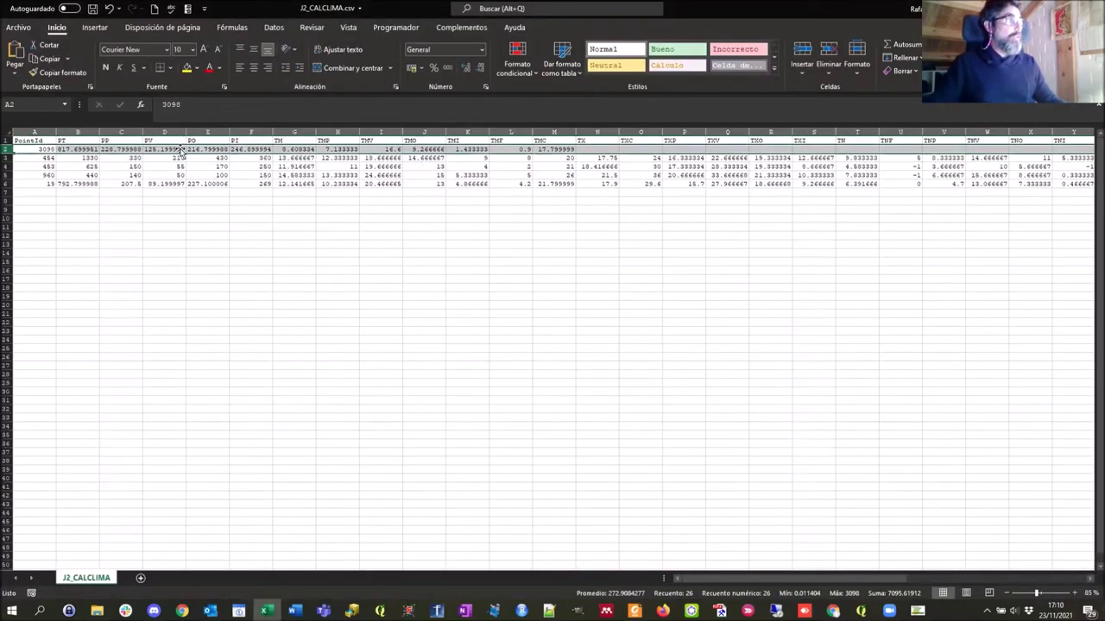
{"action": "left_click", "coordinate": [587, 148]}
{"action": "left_click_drag", "start_coordinate": [587, 149], "coordinate": [884, 155]}
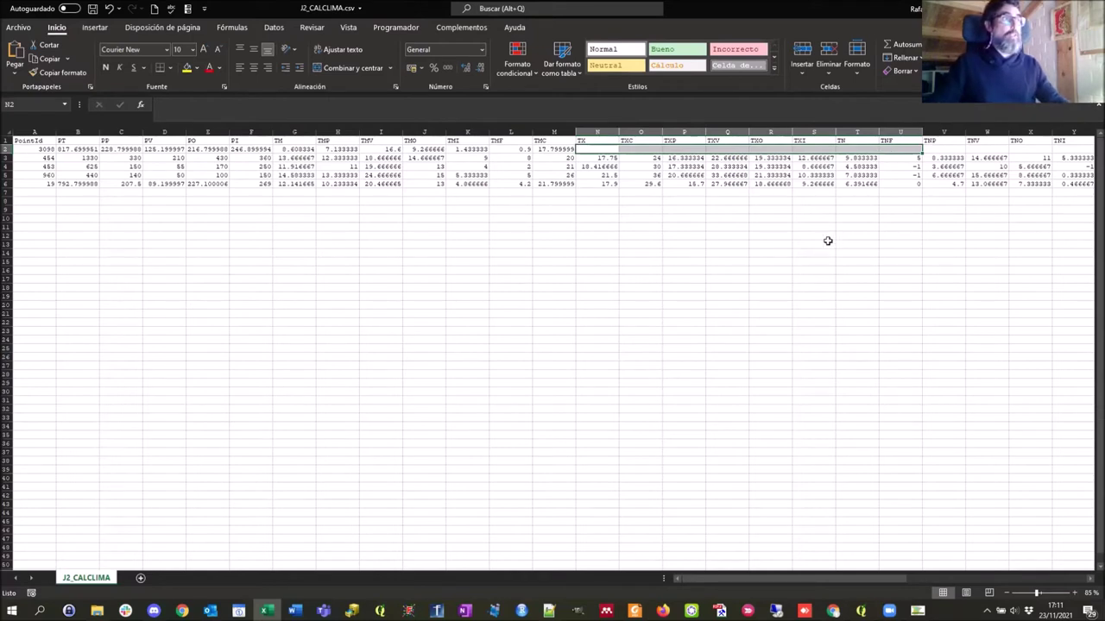
{"action": "left_click", "coordinate": [28, 149]}
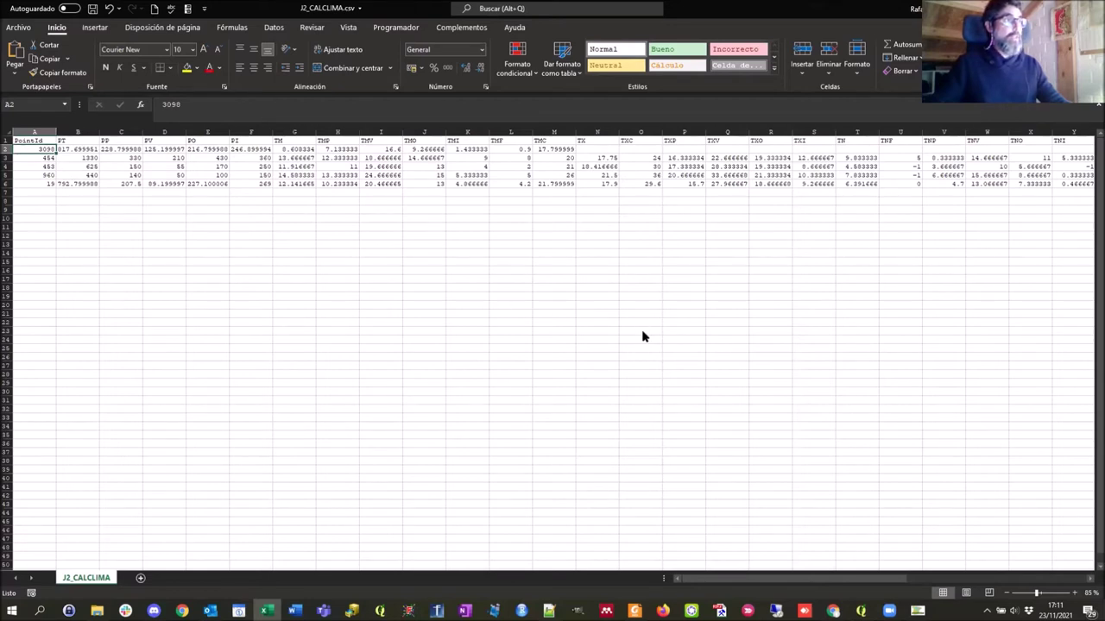
Switch to File Explorer and open input_calclima.csv from the 1_calculadora_climatica folder in Excel
{"action": "key", "text": "alt+Tab"}
{"action": "key", "text": "alt+Tab"}
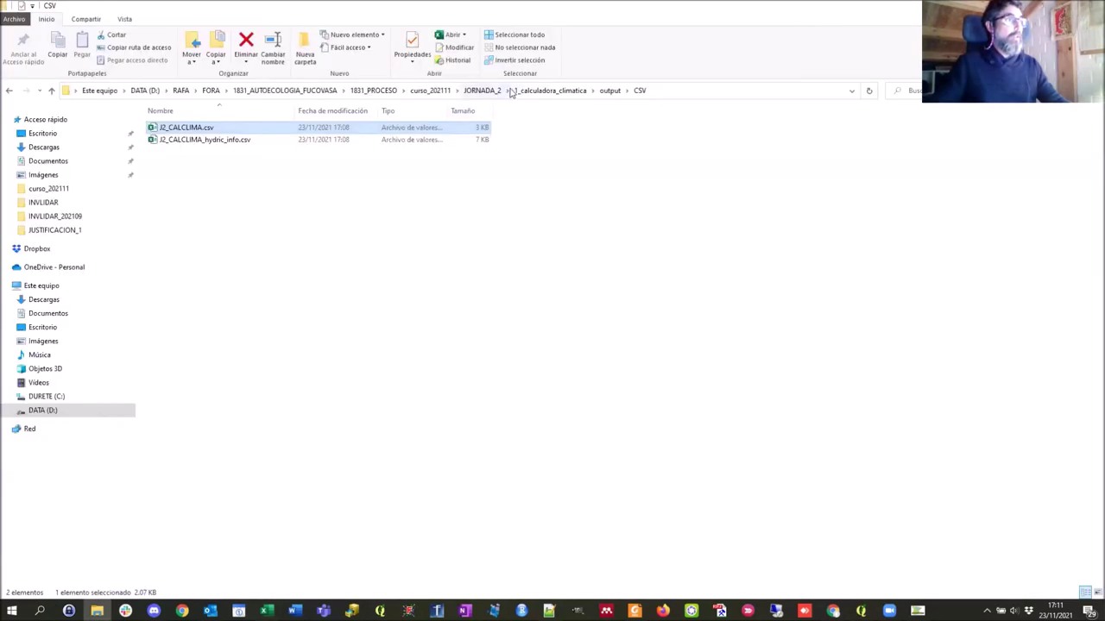
{"action": "left_click", "coordinate": [524, 91]}
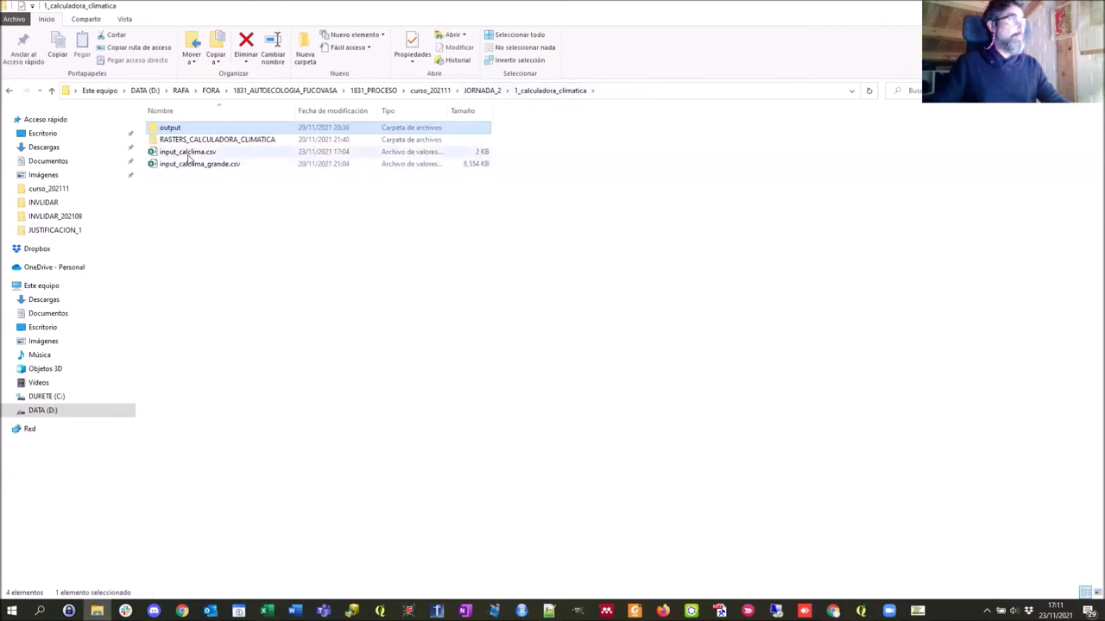
{"action": "left_click", "coordinate": [183, 156]}
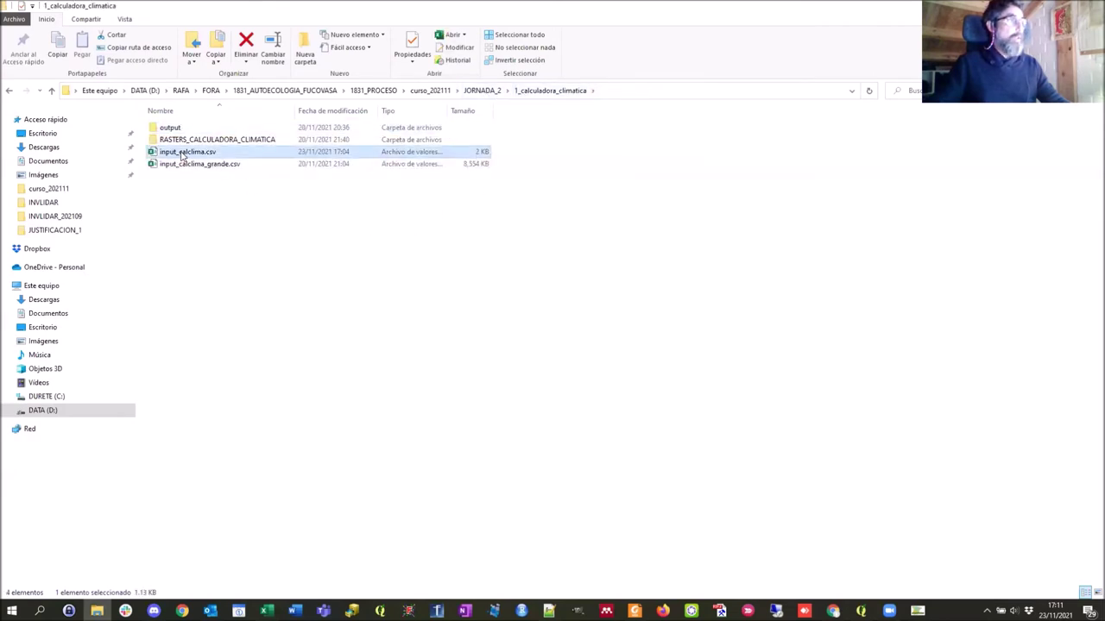
{"action": "key", "text": "alt+Tab"}
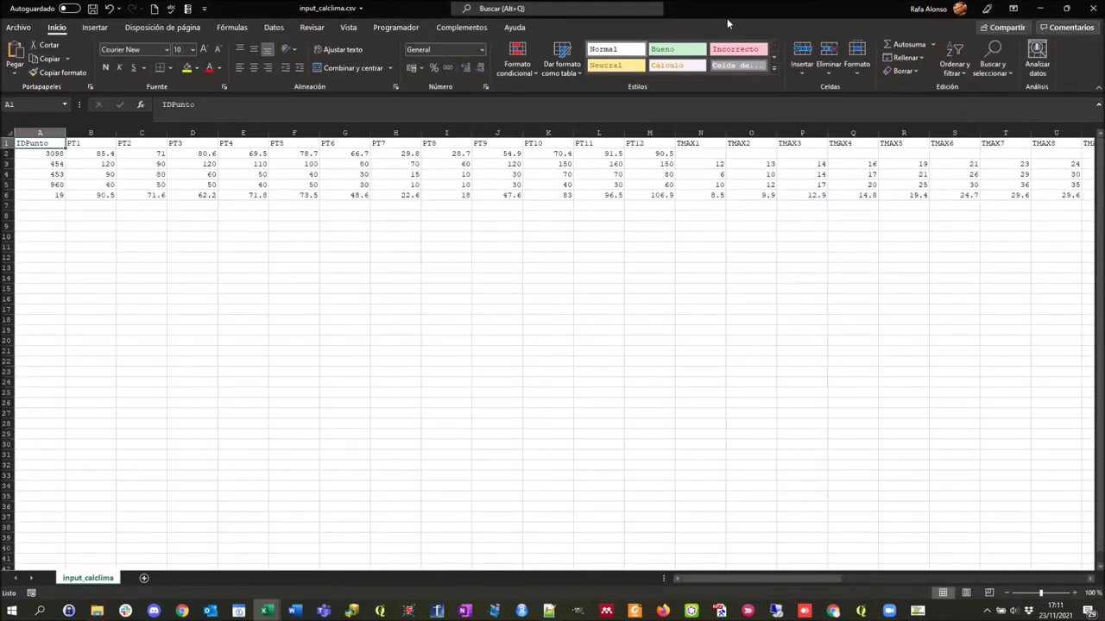
Float the input_calclima.csv window below the J2_CALCLIMA.csv results and enlarge the maximized results sheet to 130%
{"action": "left_click_drag", "start_coordinate": [727, 19], "coordinate": [782, 225]}
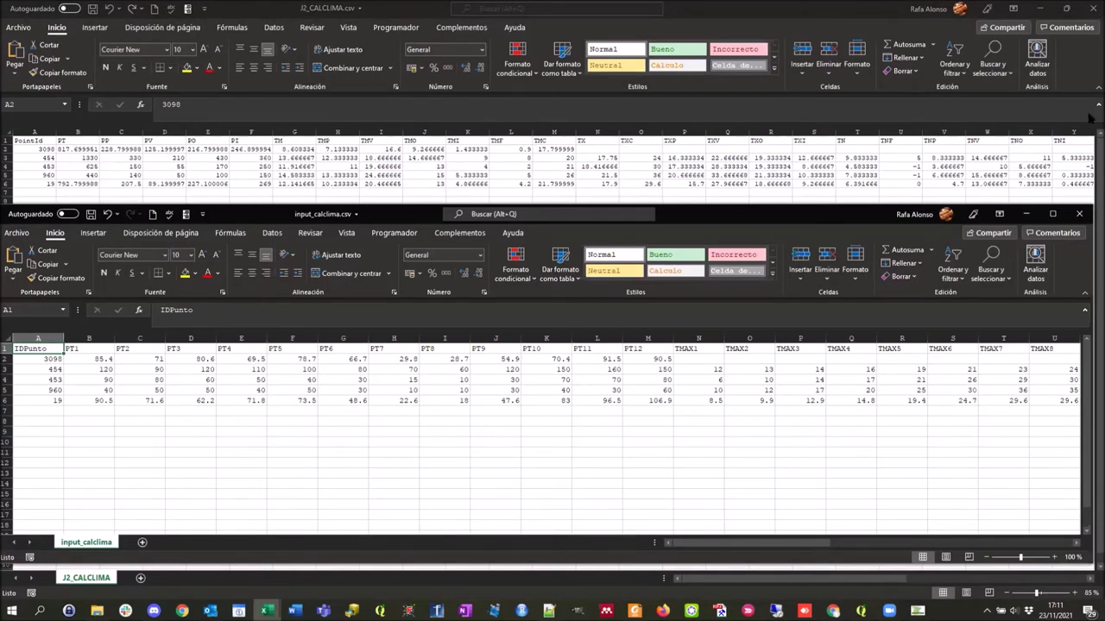
{"action": "double_click", "coordinate": [819, 9]}
{"action": "scroll", "coordinate": [663, 308], "scroll_direction": "up", "scroll_amount": 2}
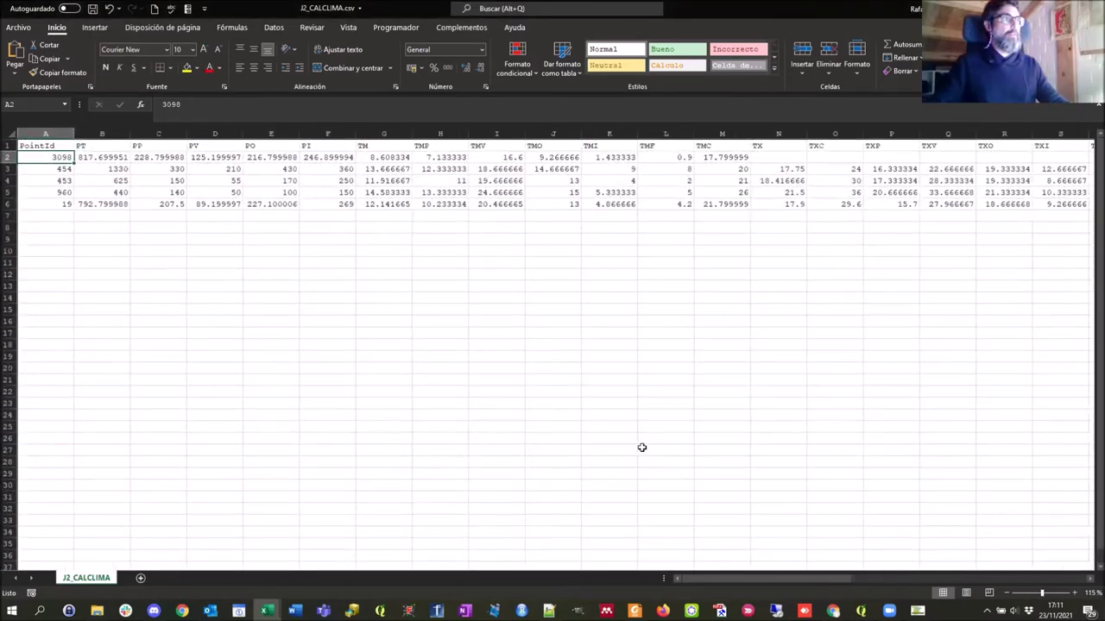
{"action": "scroll", "coordinate": [641, 447], "scroll_direction": "up", "scroll_amount": 1}
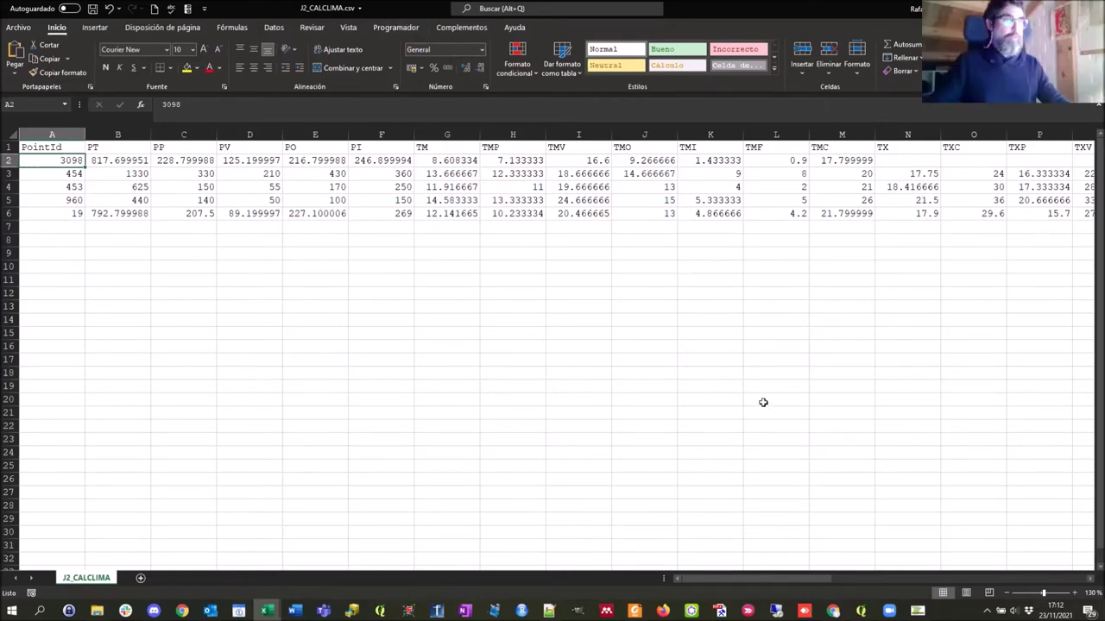
Enlarge both the input_calclima.csv and J2_CALCLIMA.csv sheets to 145% for side-by-side comparison
{"action": "key", "text": "alt+Tab"}
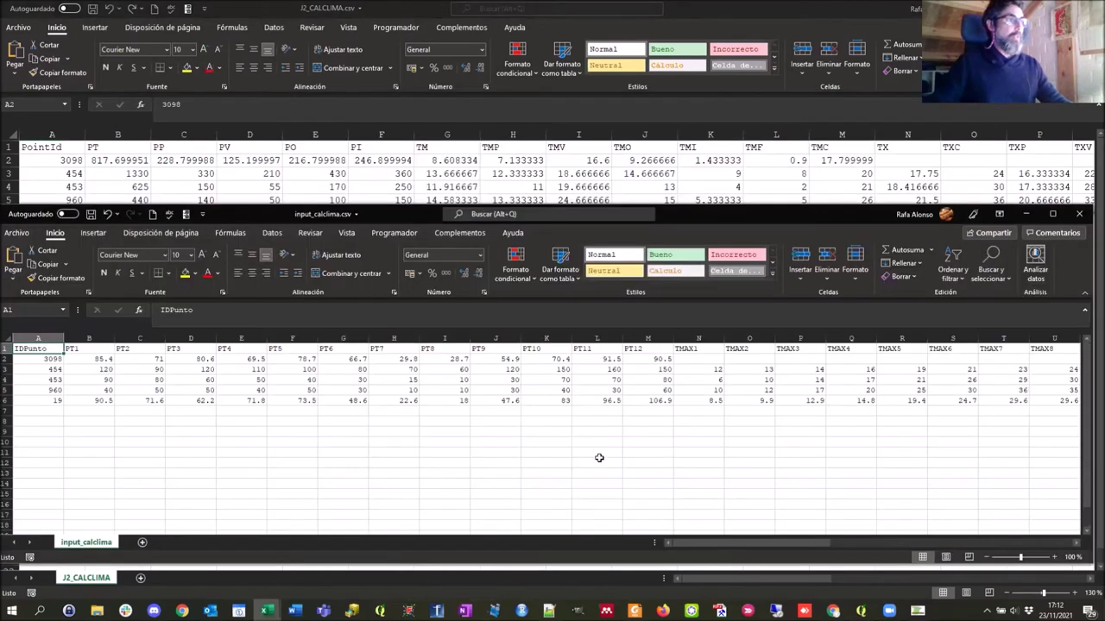
{"action": "scroll", "coordinate": [598, 457], "scroll_direction": "up", "scroll_amount": 2}
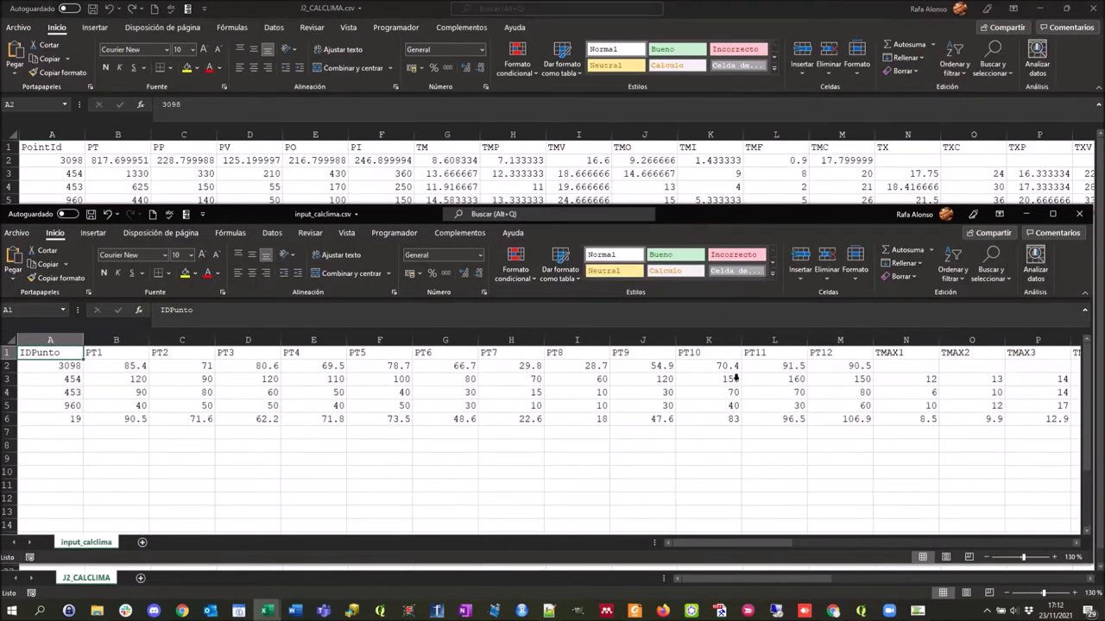
{"action": "scroll", "coordinate": [736, 405], "scroll_direction": "up", "scroll_amount": 1}
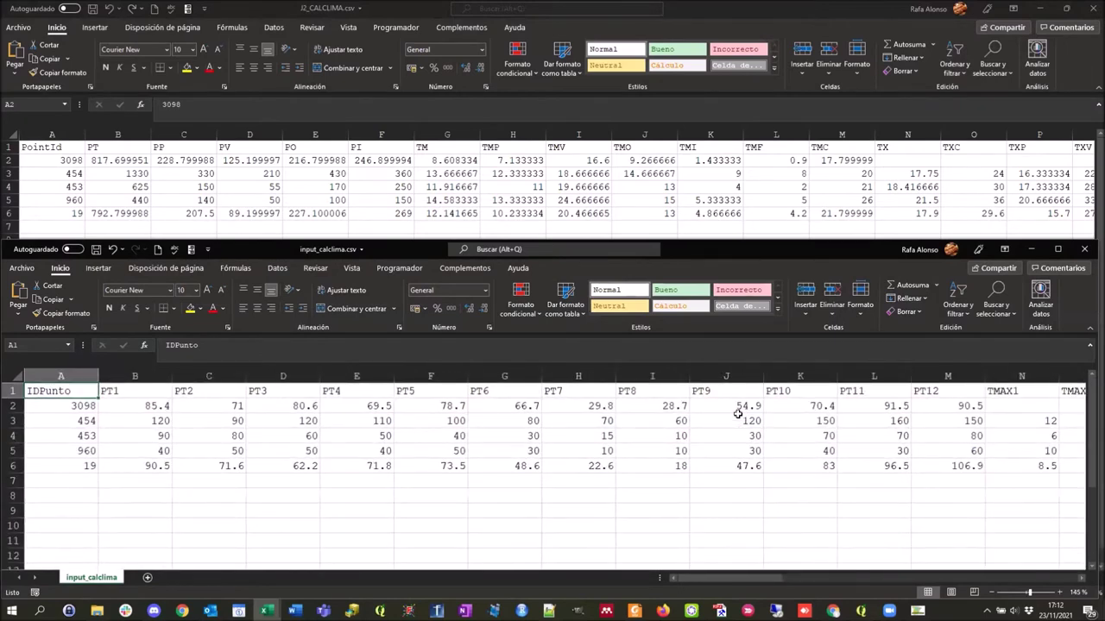
{"action": "left_click", "coordinate": [528, 173]}
{"action": "scroll", "coordinate": [528, 173], "scroll_direction": "up", "scroll_amount": 1}
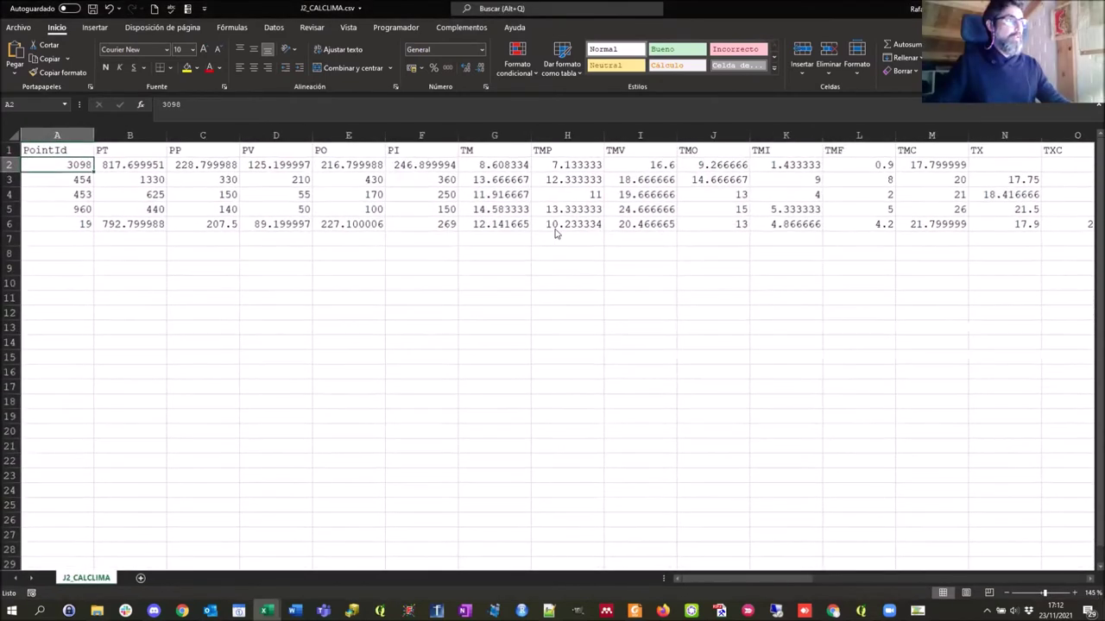
{"action": "key", "text": "alt+Tab"}
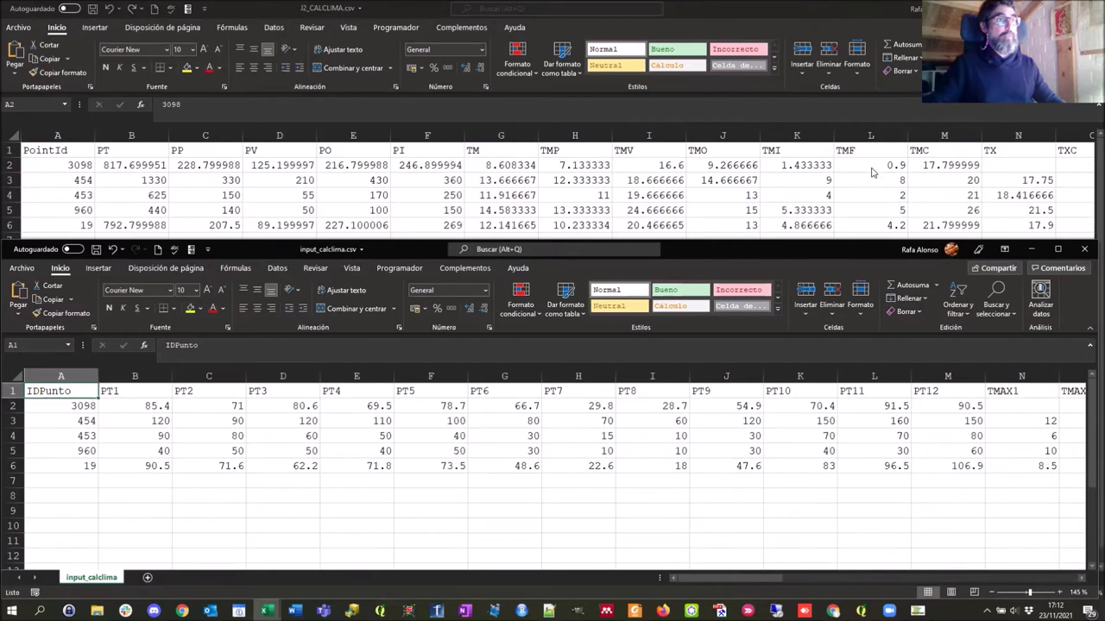
Resize the J2_CALCLIMA.csv window to sit above the input data, showing the columns from TX to OSCXN
{"action": "double_click", "coordinate": [835, 10]}
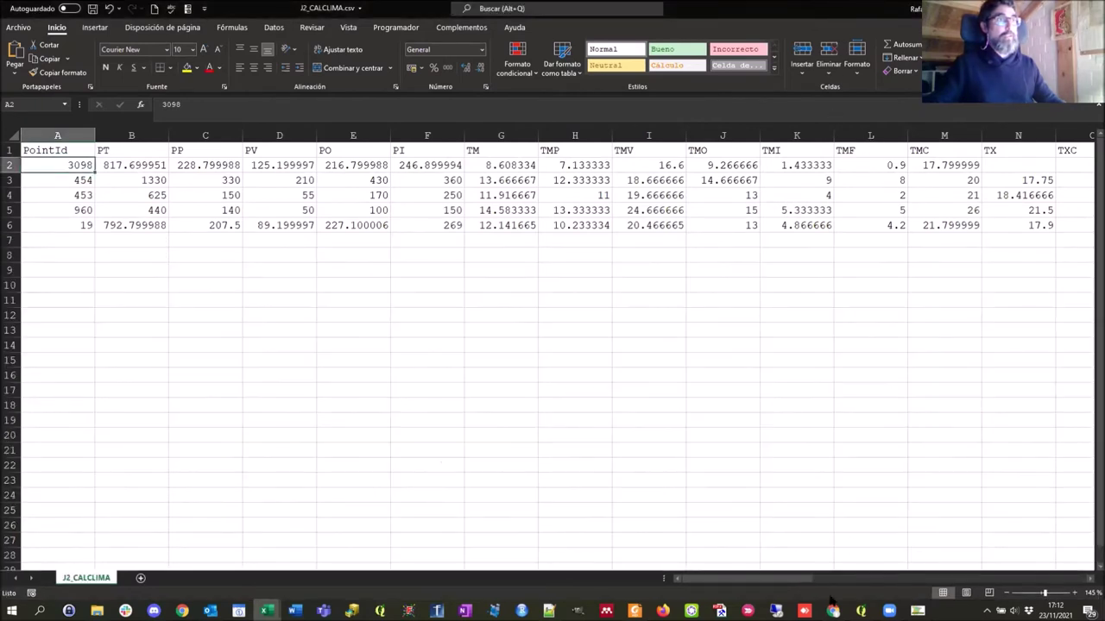
{"action": "left_click_drag", "start_coordinate": [754, 579], "coordinate": [781, 579]}
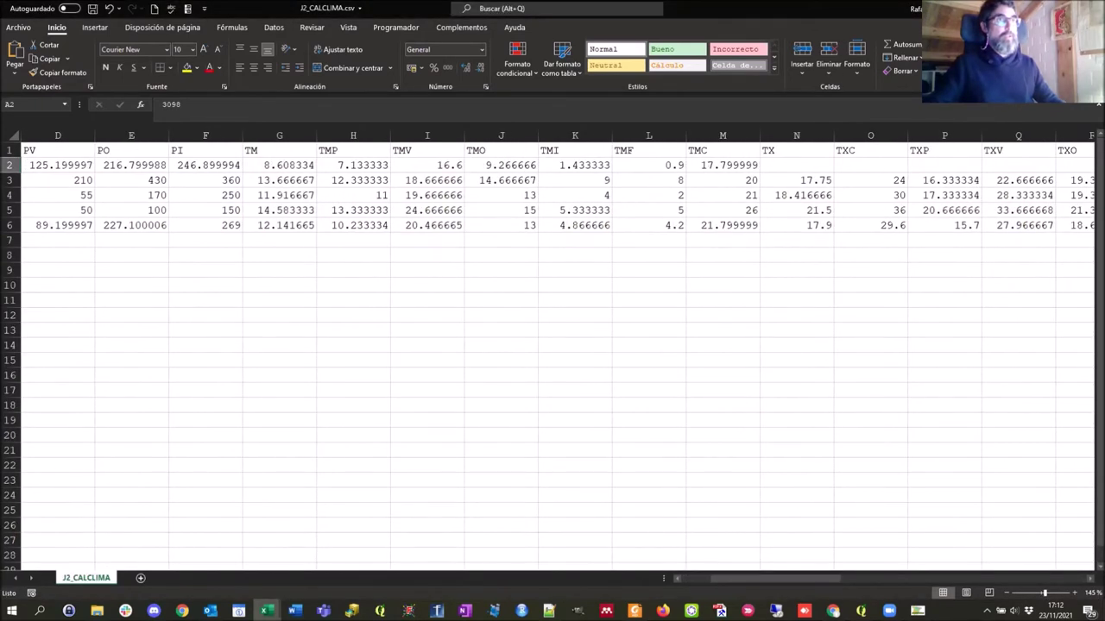
{"action": "left_click_drag", "start_coordinate": [863, 11], "coordinate": [796, 93]}
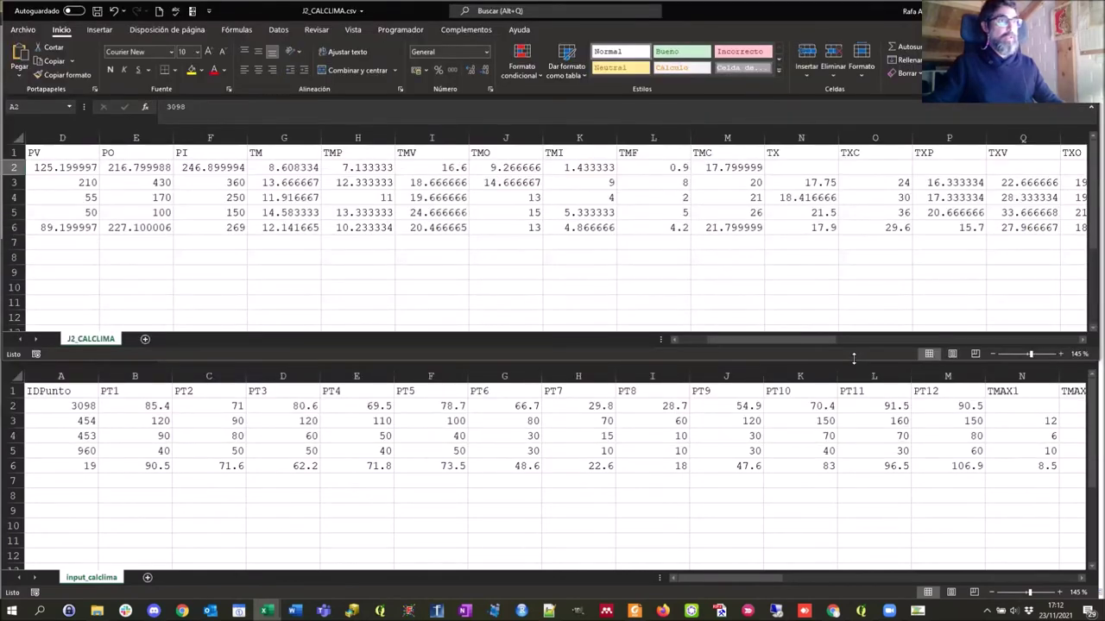
{"action": "left_click_drag", "start_coordinate": [854, 357], "coordinate": [909, 251]}
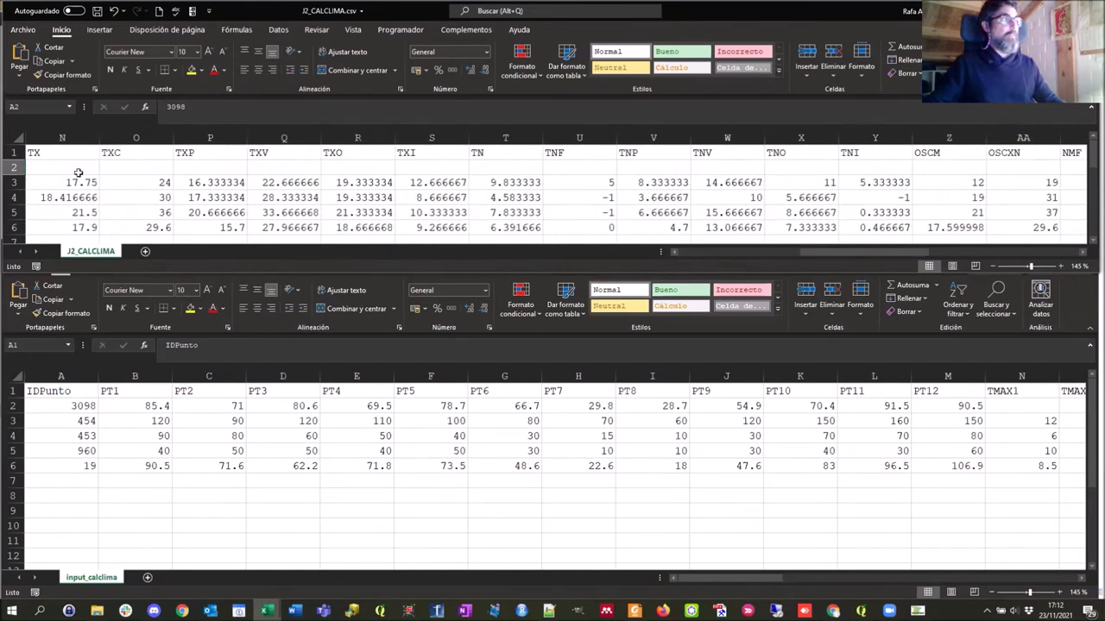
Compare point 3098's result cells from TX to OSCXN with its TMAX and TMIN input columns in input_calclima.csv
{"action": "left_click_drag", "start_coordinate": [79, 175], "coordinate": [998, 166]}
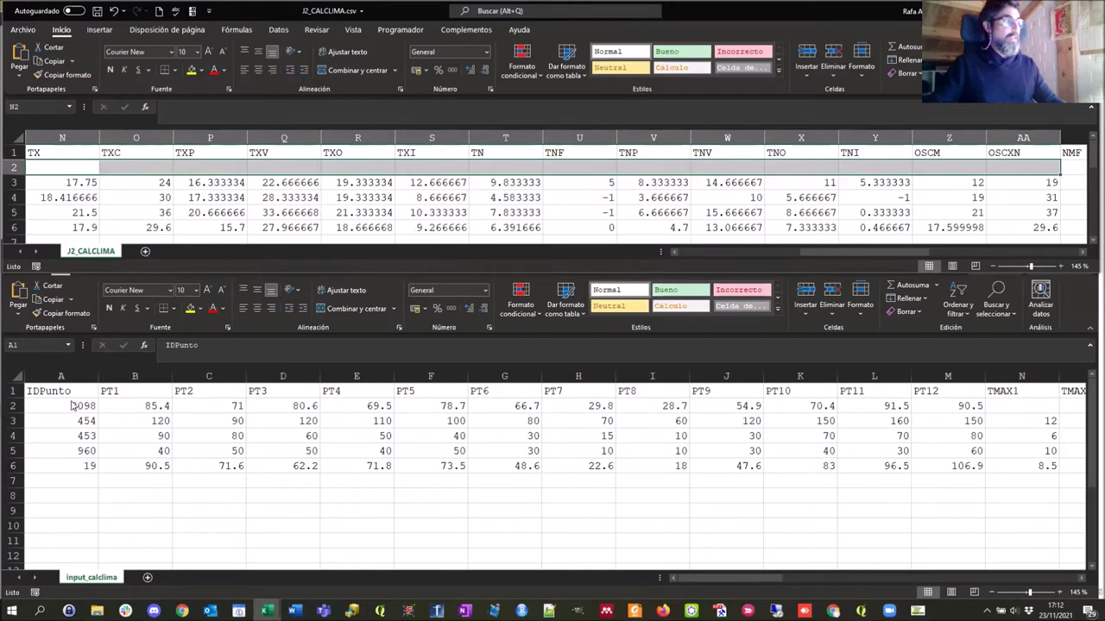
{"action": "left_click", "coordinate": [13, 409]}
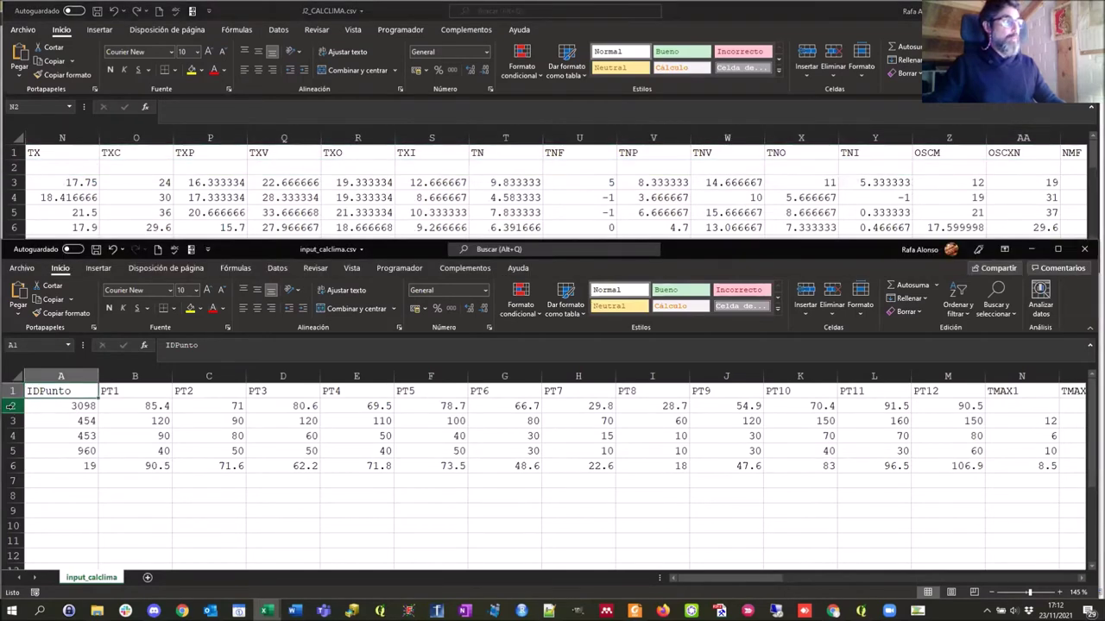
{"action": "left_click", "coordinate": [21, 408]}
{"action": "scroll", "coordinate": [552, 432], "scroll_direction": "right", "scroll_amount": 5}
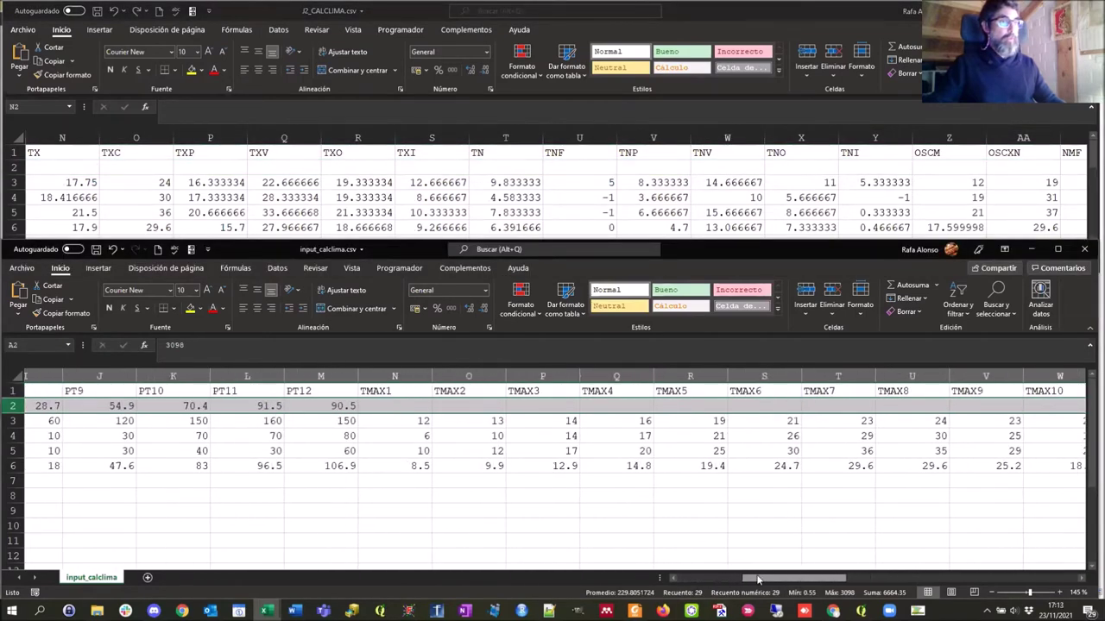
{"action": "left_click_drag", "start_coordinate": [841, 580], "coordinate": [955, 581]}
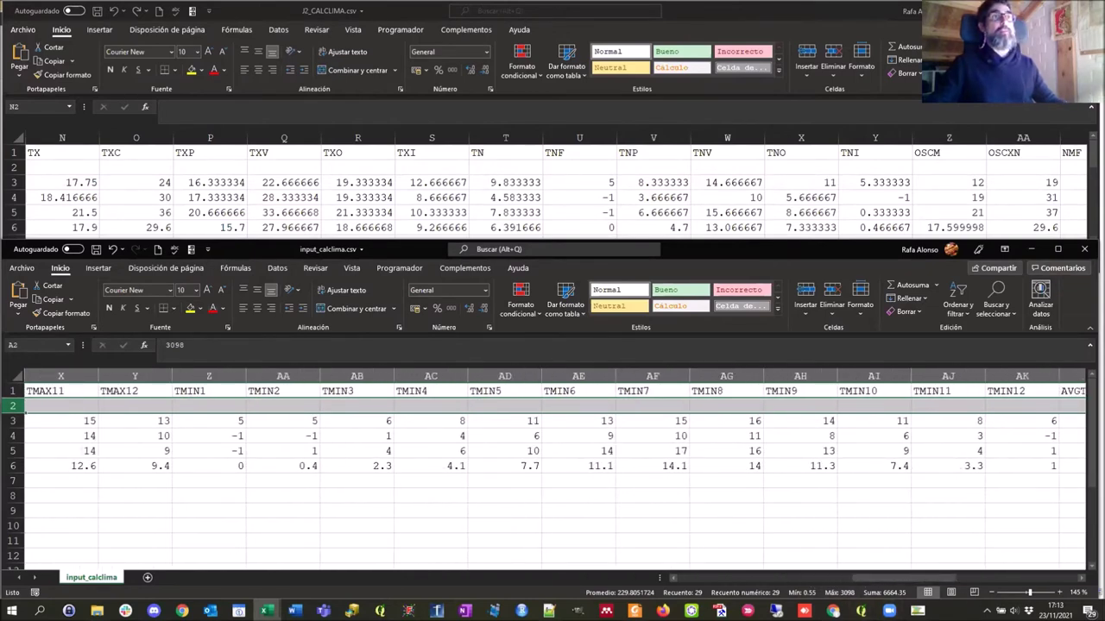
Maximize the J2_CALCLIMA.csv results window and inspect point 3098's IVRNT, IP and PPF cells
{"action": "key", "text": "alt+Tab"}
{"action": "key", "text": "super+Up"}
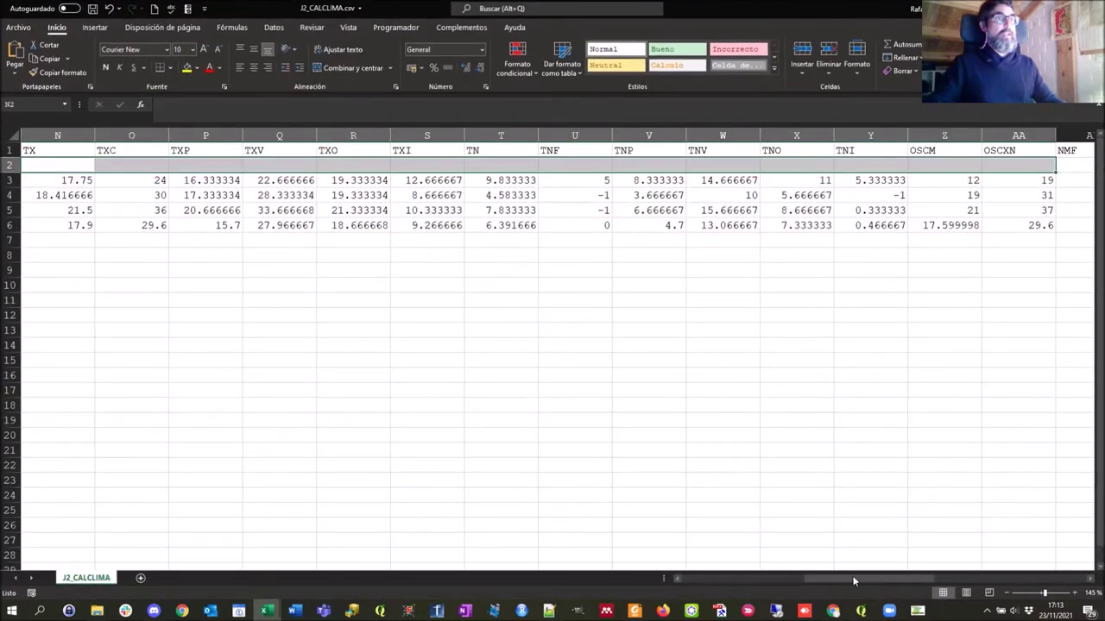
{"action": "left_click_drag", "start_coordinate": [854, 580], "coordinate": [953, 575]}
{"action": "left_click", "coordinate": [797, 165]}
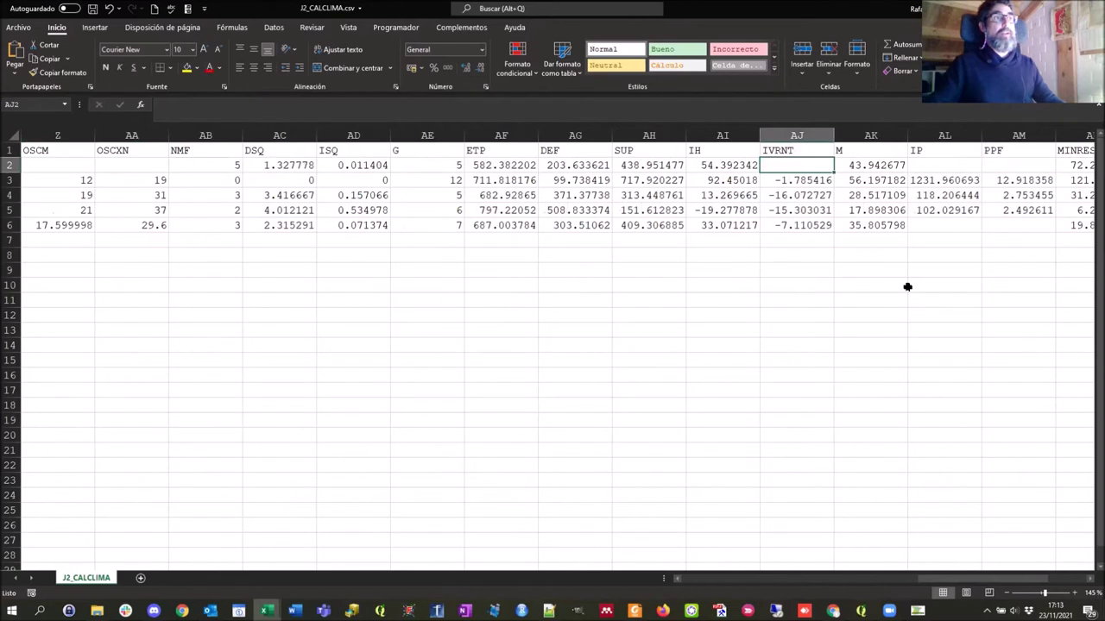
{"action": "left_click", "coordinate": [933, 167]}
{"action": "left_click", "coordinate": [1022, 166]}
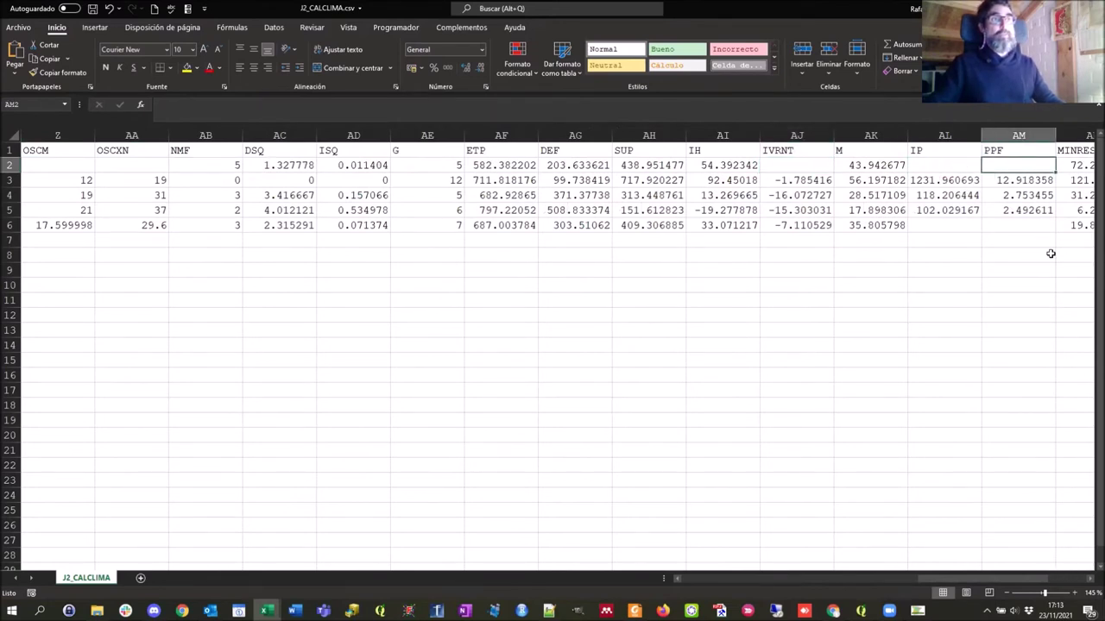
Examine the MINRES, ETRMP, SEQF and DREN columns for all points in the J2_CALCLIMA.csv results
{"action": "left_click_drag", "start_coordinate": [1013, 578], "coordinate": [1036, 385]}
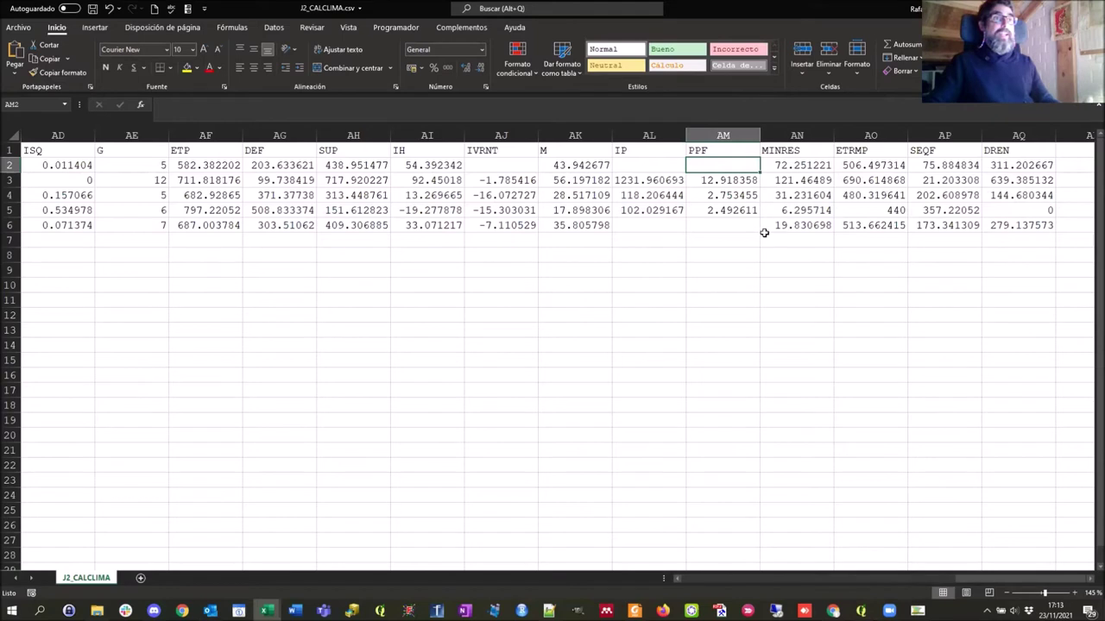
{"action": "left_click_drag", "start_coordinate": [798, 164], "coordinate": [996, 226]}
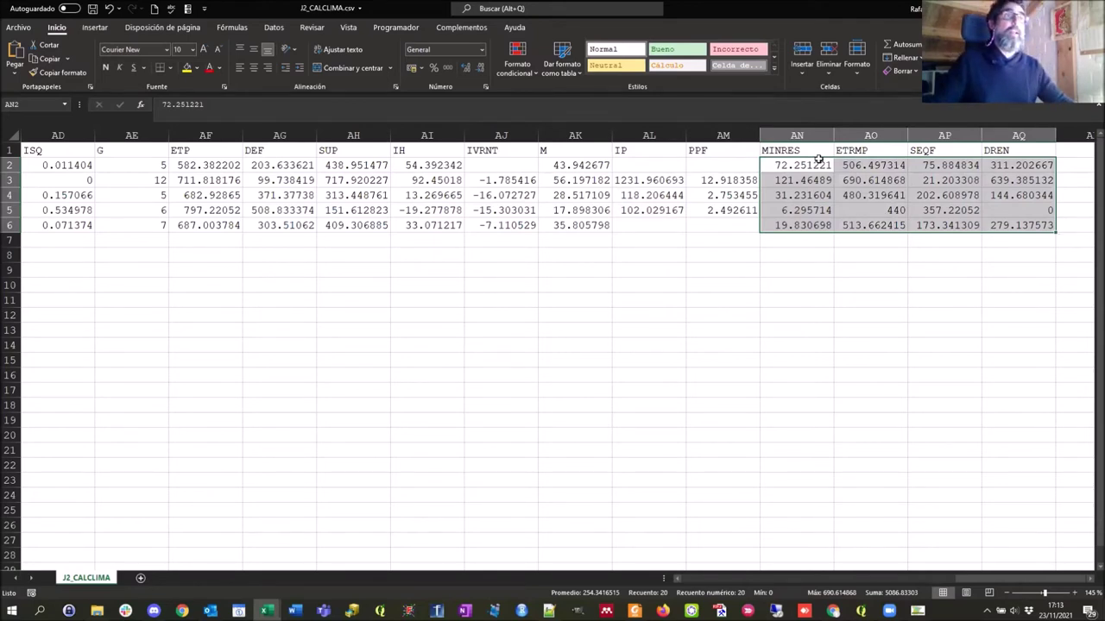
{"action": "left_click_drag", "start_coordinate": [829, 136], "coordinate": [1026, 137]}
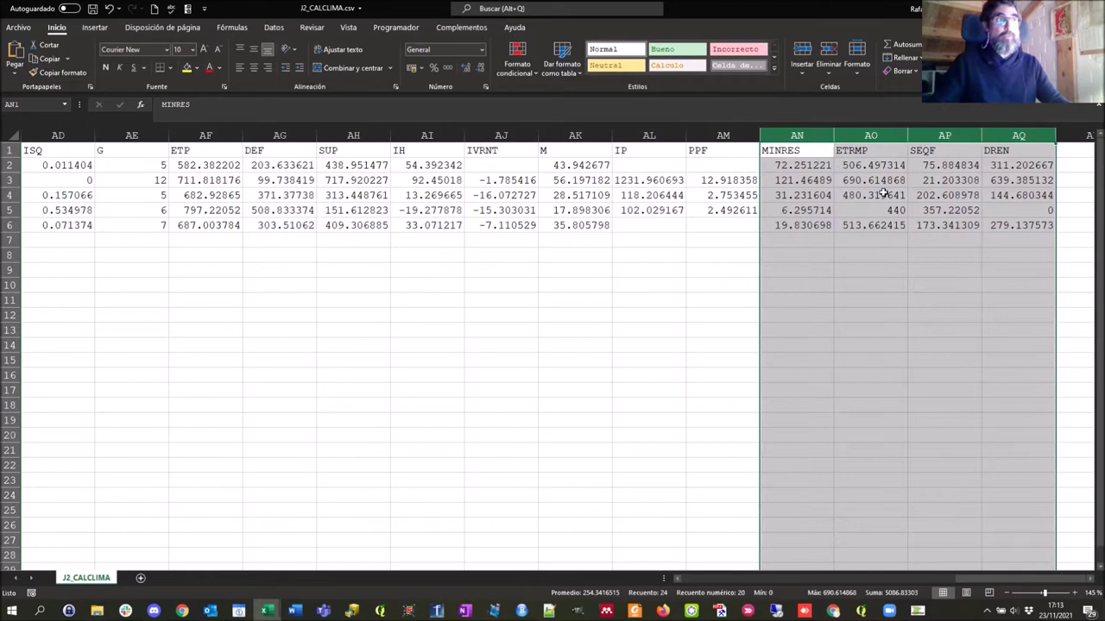
{"action": "left_click_drag", "start_coordinate": [804, 165], "coordinate": [799, 224]}
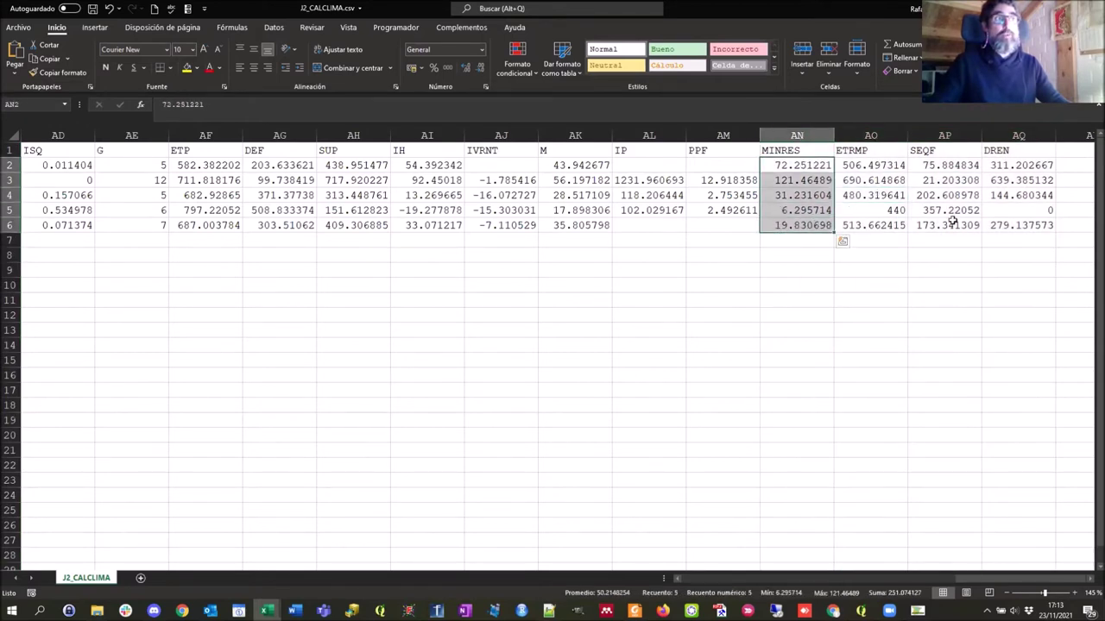
{"action": "left_click_drag", "start_coordinate": [878, 164], "coordinate": [876, 225]}
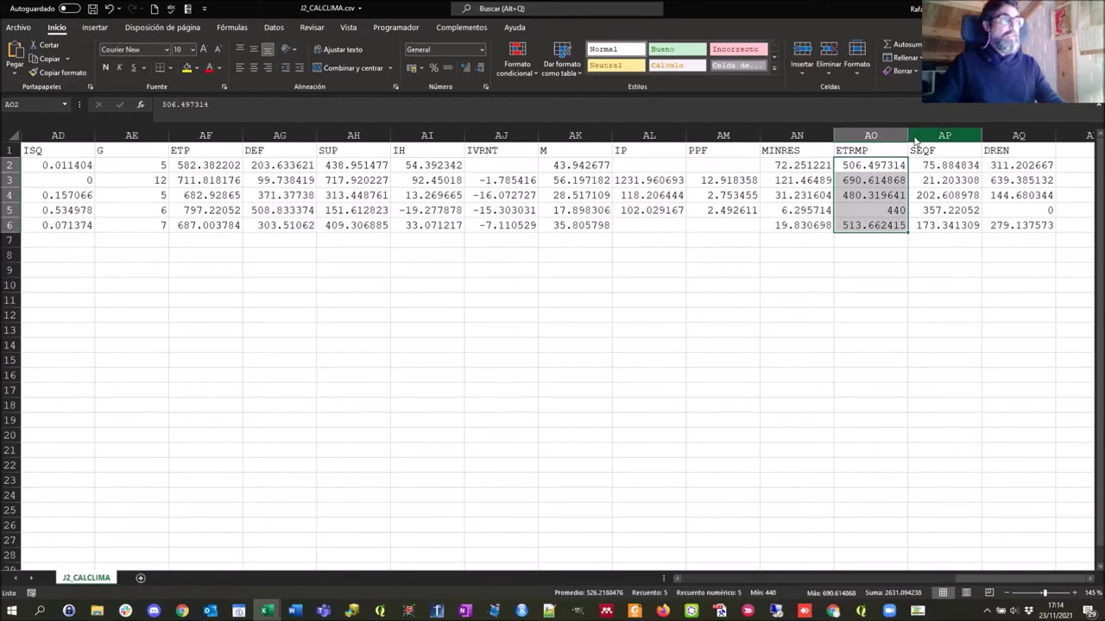
Open J2_CALCLIMA_hydric_info.csv from the output\CSV folder of 1_calculadora_climatica and enlarge the sheet to 145%
{"action": "key", "text": "alt+Tab"}
{"action": "key", "text": "Tab"}
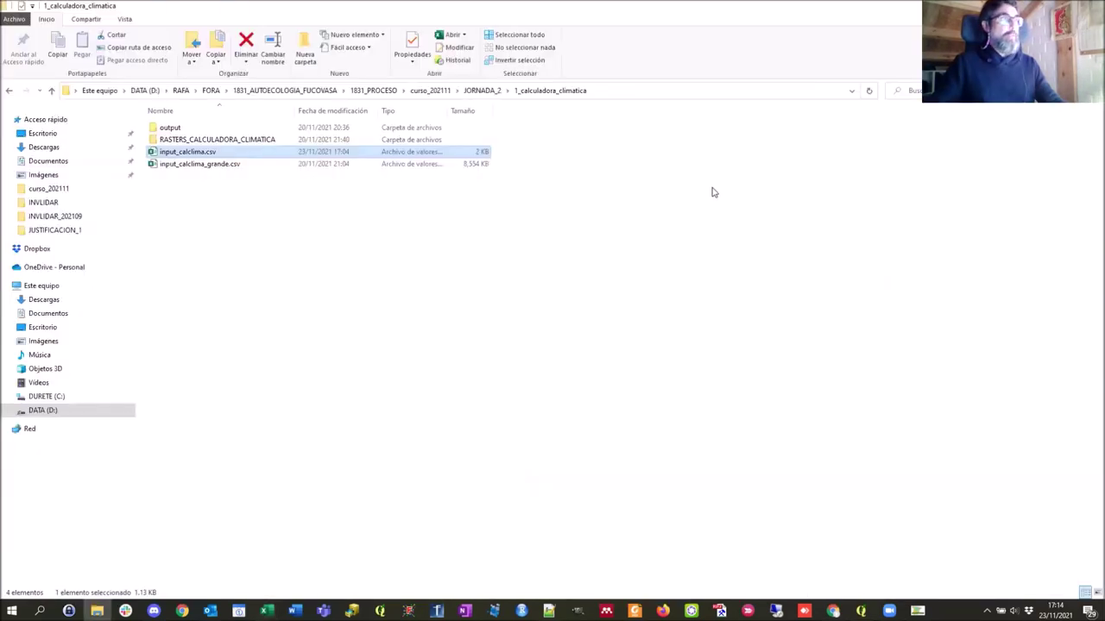
{"action": "double_click", "coordinate": [169, 128]}
{"action": "double_click", "coordinate": [164, 129]}
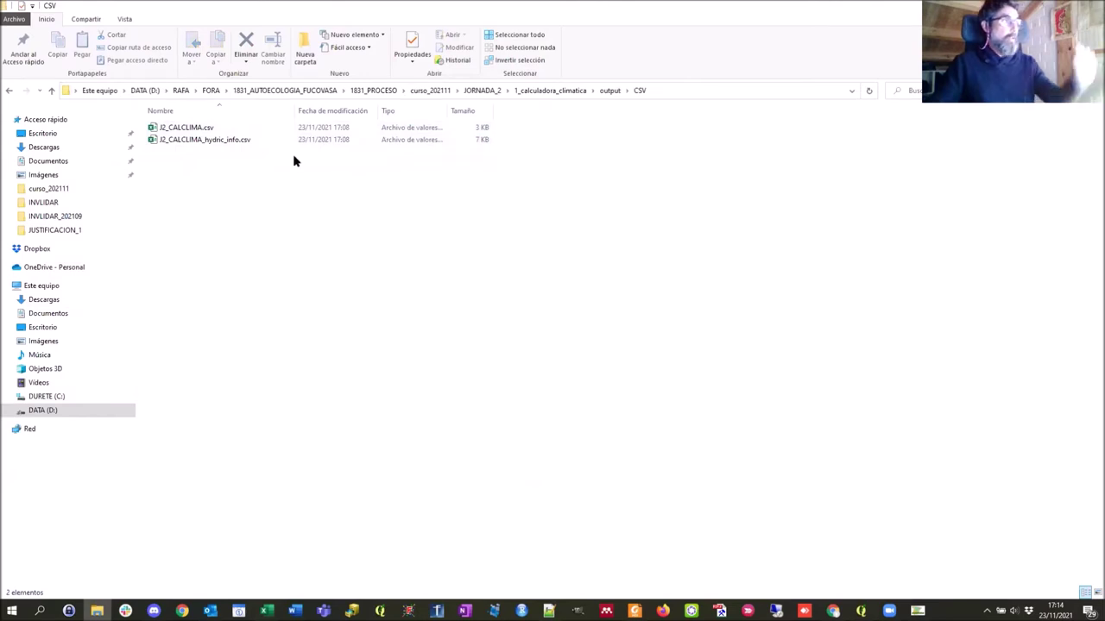
{"action": "left_click", "coordinate": [172, 144]}
{"action": "key", "text": "alt+Tab"}
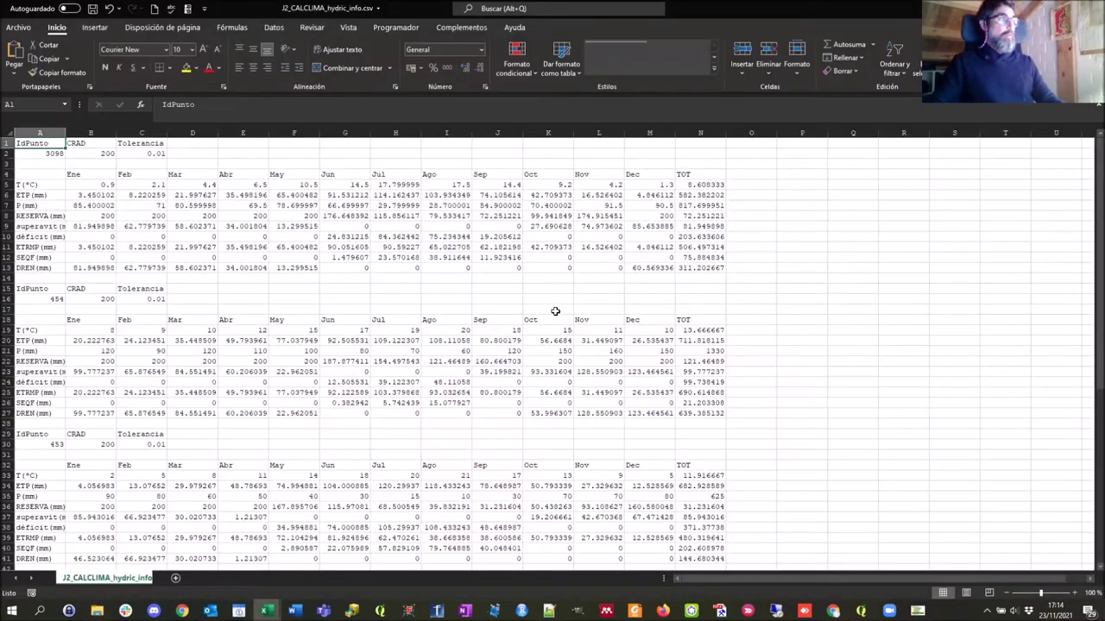
{"action": "scroll", "coordinate": [554, 310], "scroll_direction": "up", "scroll_amount": 3}
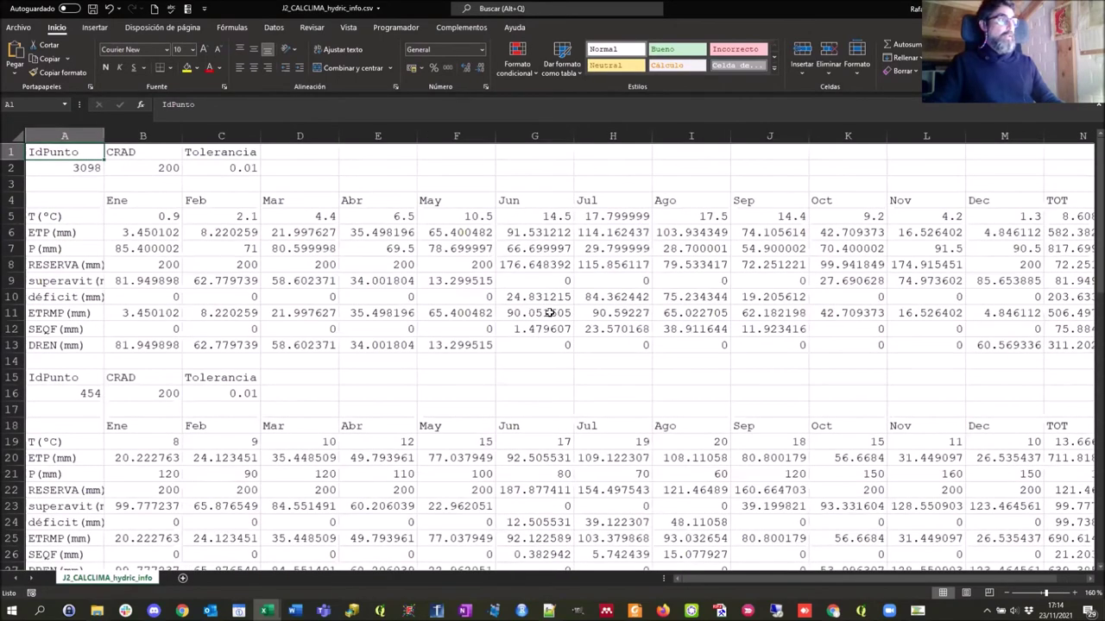
{"action": "scroll", "coordinate": [555, 312], "scroll_direction": "up", "scroll_amount": 1}
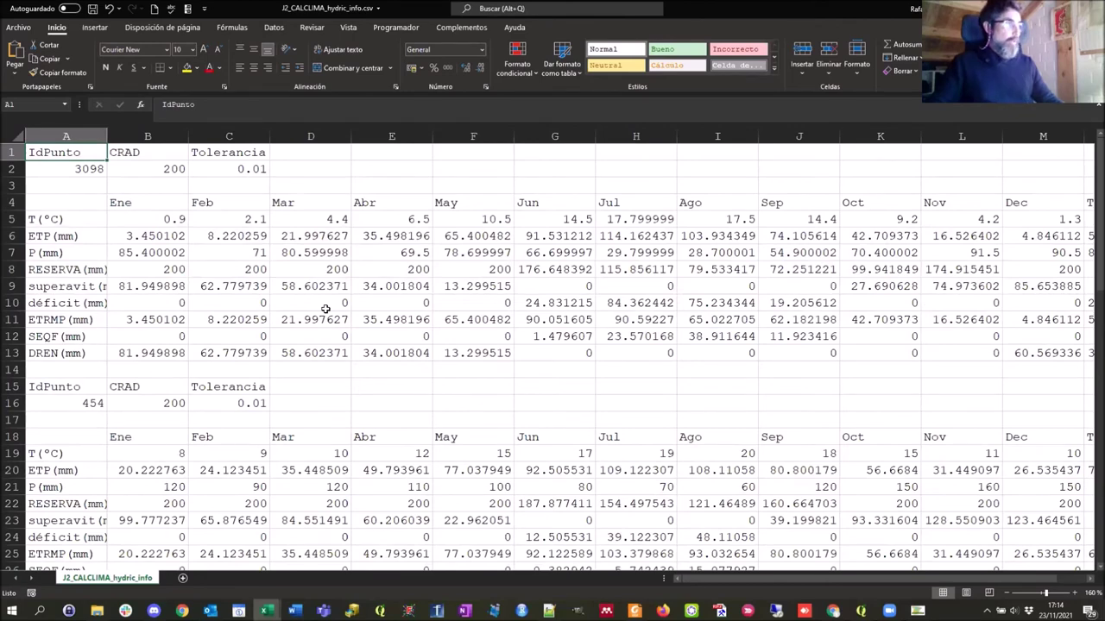
{"action": "scroll", "coordinate": [325, 309], "scroll_direction": "down", "scroll_amount": 1}
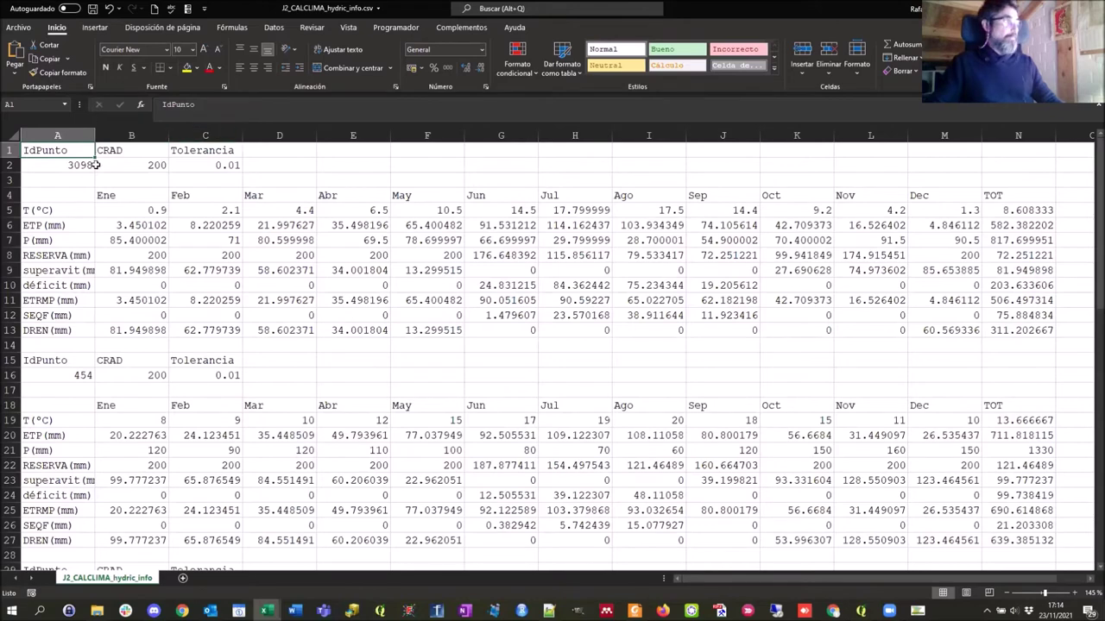
Review the water balance blocks point by point by their IdPunto, from 3098 down to 19
{"action": "left_click", "coordinate": [47, 165]}
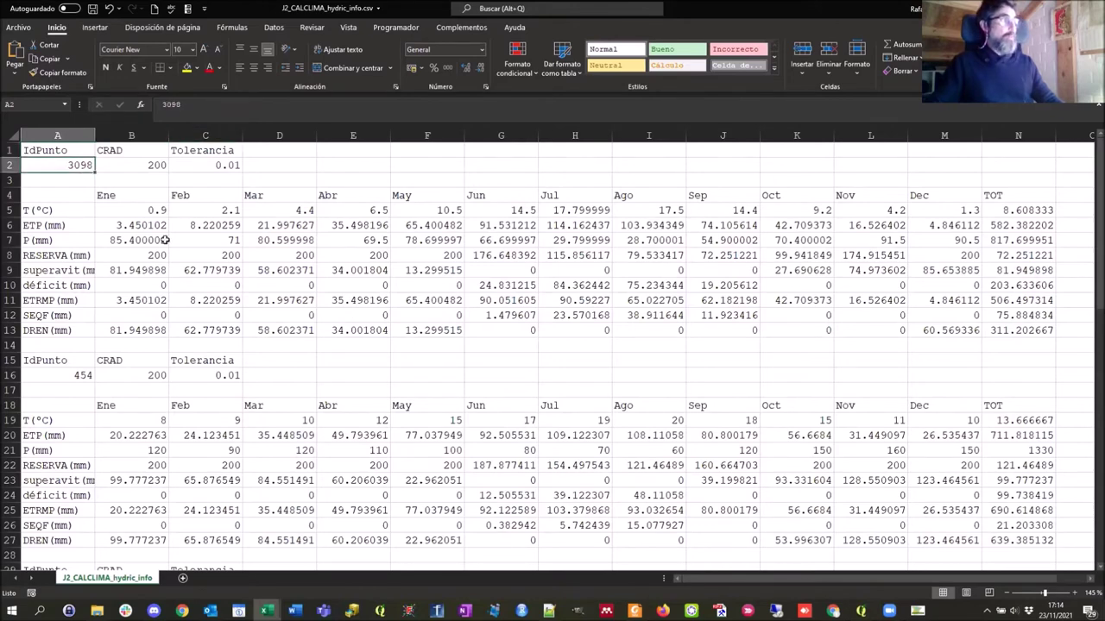
{"action": "left_click", "coordinate": [67, 373]}
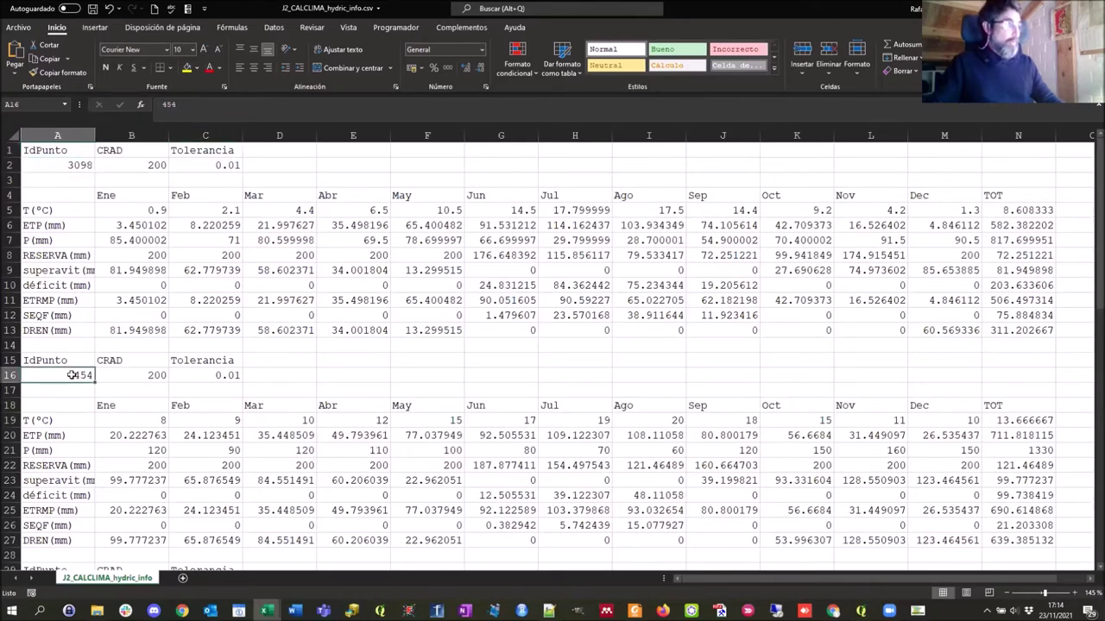
{"action": "scroll", "coordinate": [149, 379], "scroll_direction": "down", "scroll_amount": 3}
{"action": "scroll", "coordinate": [83, 406], "scroll_direction": "down", "scroll_amount": 2}
{"action": "left_click", "coordinate": [69, 536]}
{"action": "scroll", "coordinate": [74, 414], "scroll_direction": "down", "scroll_amount": 5}
{"action": "scroll", "coordinate": [299, 395], "scroll_direction": "down", "scroll_amount": 1}
{"action": "left_click", "coordinate": [60, 345]}
{"action": "scroll", "coordinate": [65, 354], "scroll_direction": "down", "scroll_amount": 4}
{"action": "left_click", "coordinate": [57, 374]}
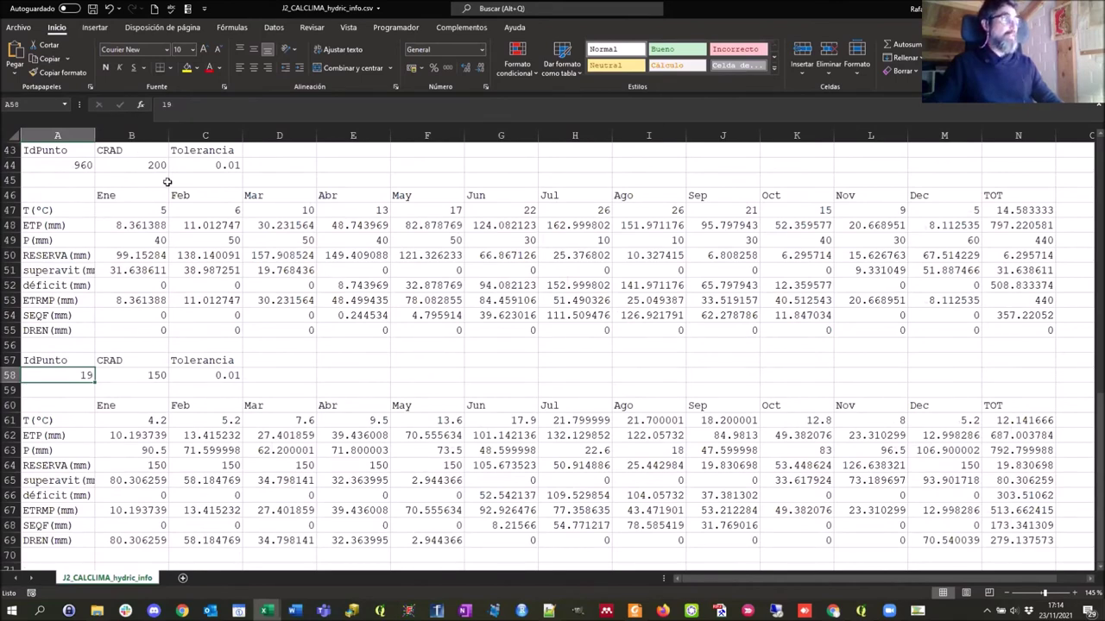
{"action": "scroll", "coordinate": [366, 268], "scroll_direction": "up", "scroll_amount": 1}
{"action": "scroll", "coordinate": [366, 268], "scroll_direction": "up", "scroll_amount": 13}
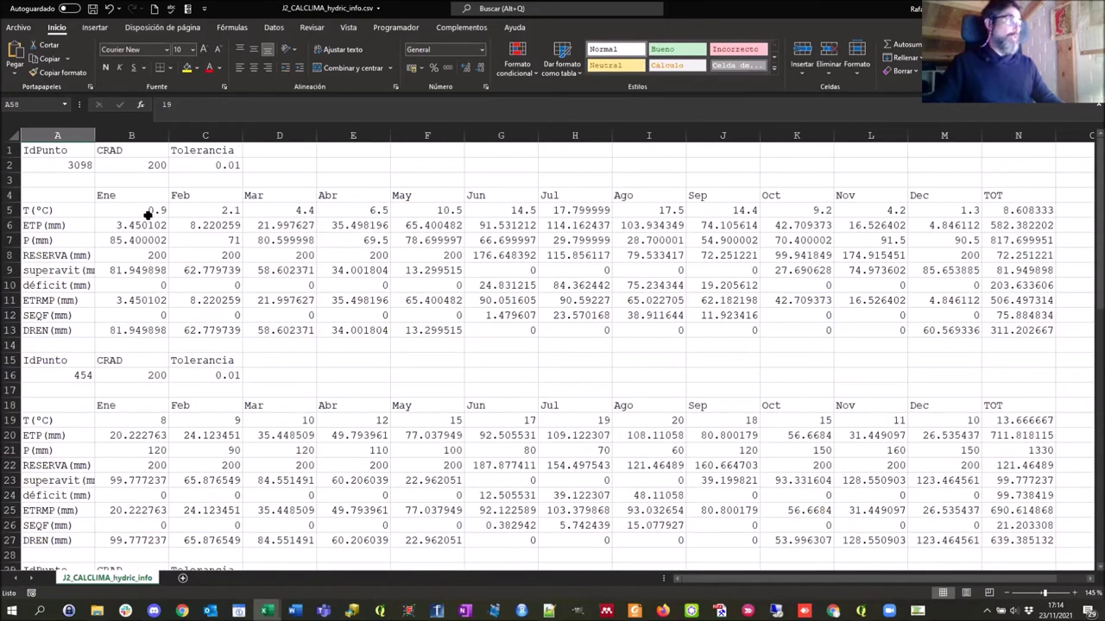
Examine the T, ETP, P and RESERVA rows in point 3098's water balance block
{"action": "left_click_drag", "start_coordinate": [47, 212], "coordinate": [147, 214]}
{"action": "left_click_drag", "start_coordinate": [54, 225], "coordinate": [166, 225]}
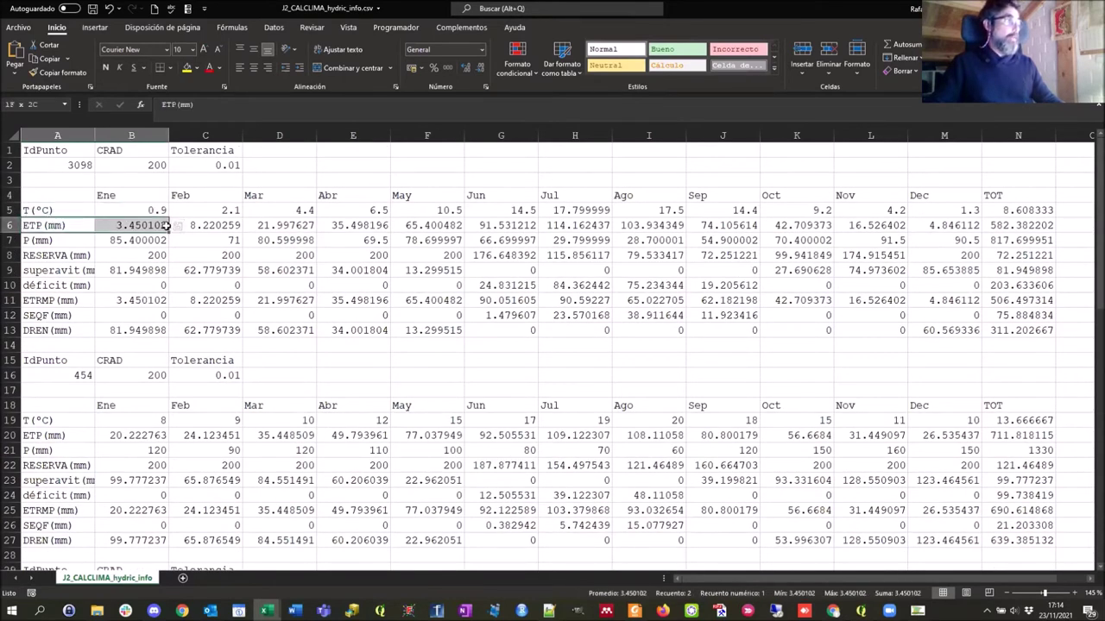
{"action": "left_click_drag", "start_coordinate": [43, 241], "coordinate": [147, 240]}
{"action": "left_click", "coordinate": [53, 255]}
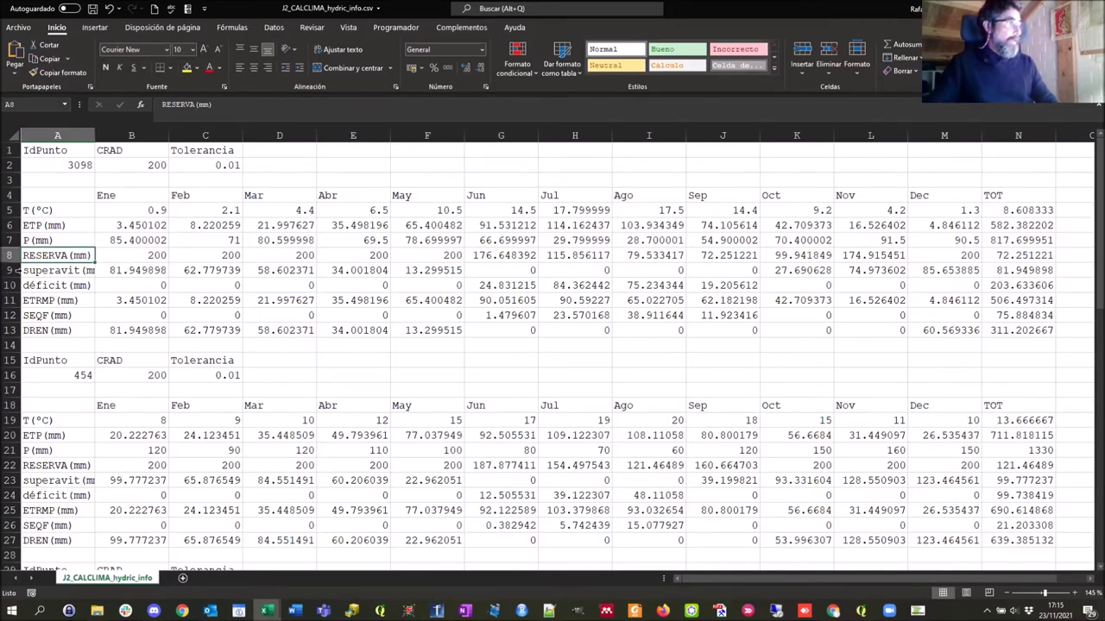
Go through point 3098's superavit row month by month from Ene to Dec
{"action": "left_click", "coordinate": [12, 271]}
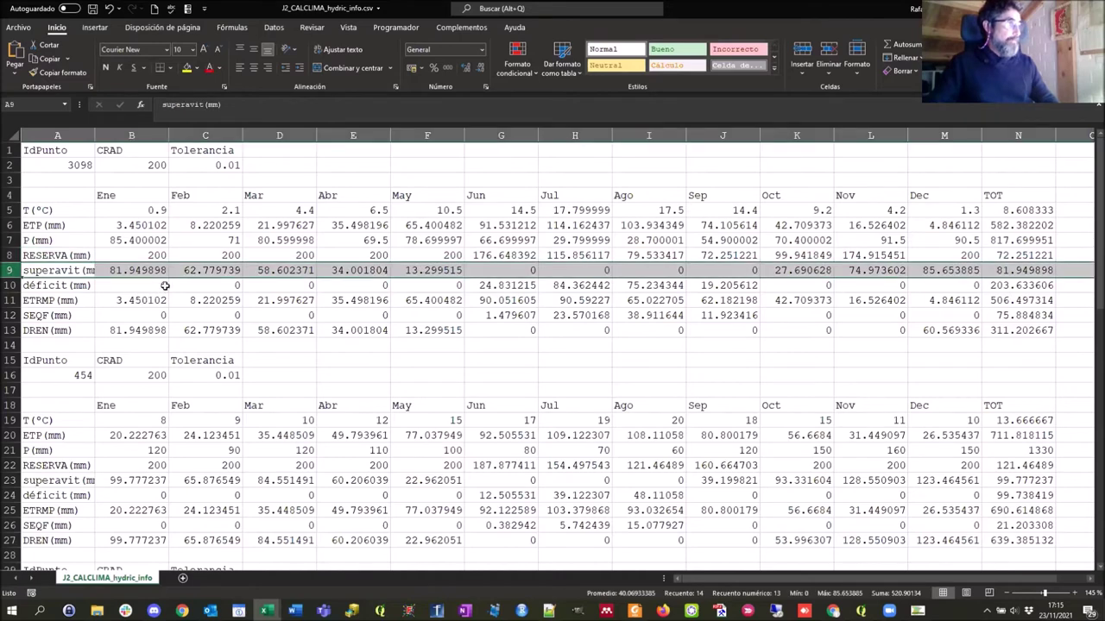
{"action": "left_click", "coordinate": [135, 269]}
{"action": "left_click", "coordinate": [188, 270]}
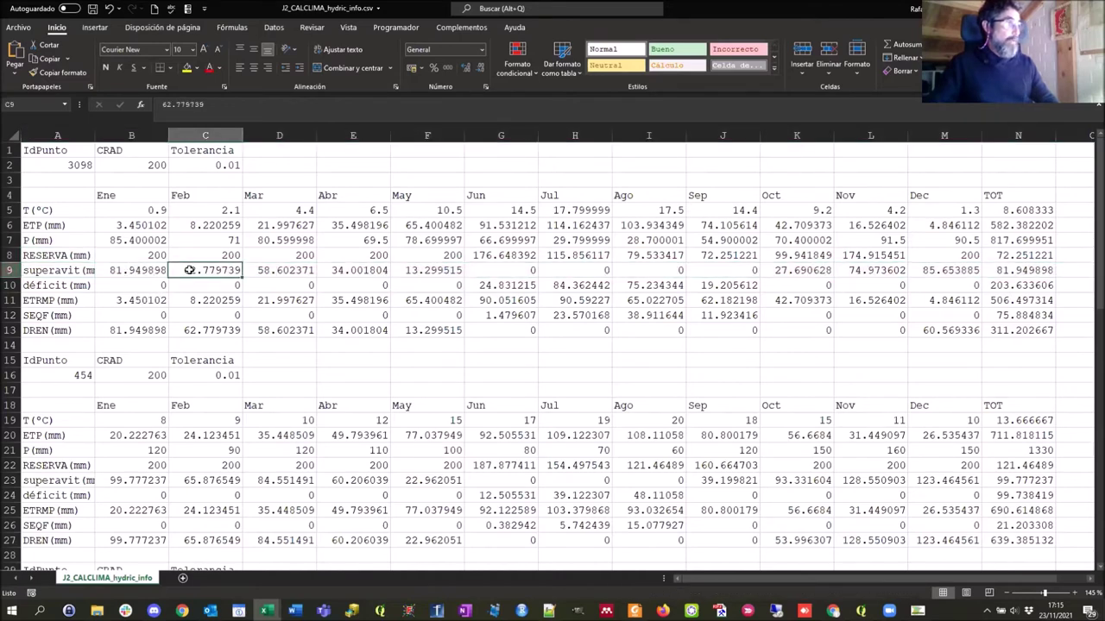
{"action": "left_click", "coordinate": [268, 270]}
{"action": "left_click", "coordinate": [330, 268]}
{"action": "left_click", "coordinate": [404, 269]}
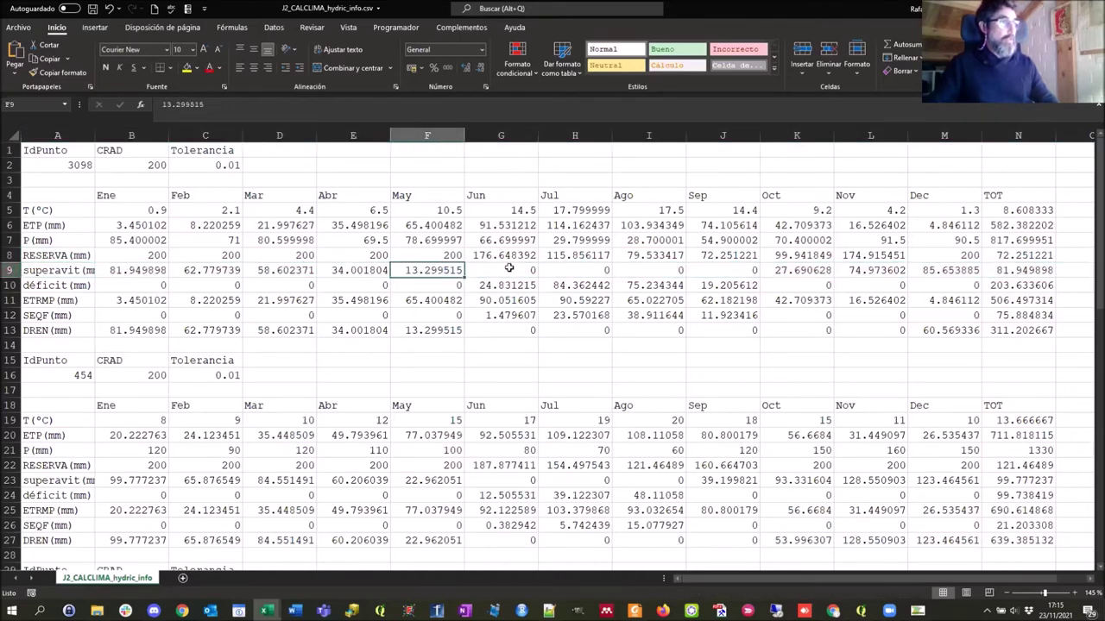
{"action": "left_click", "coordinate": [509, 270]}
{"action": "left_click", "coordinate": [580, 269]}
{"action": "left_click", "coordinate": [654, 269]}
{"action": "left_click", "coordinate": [716, 267]}
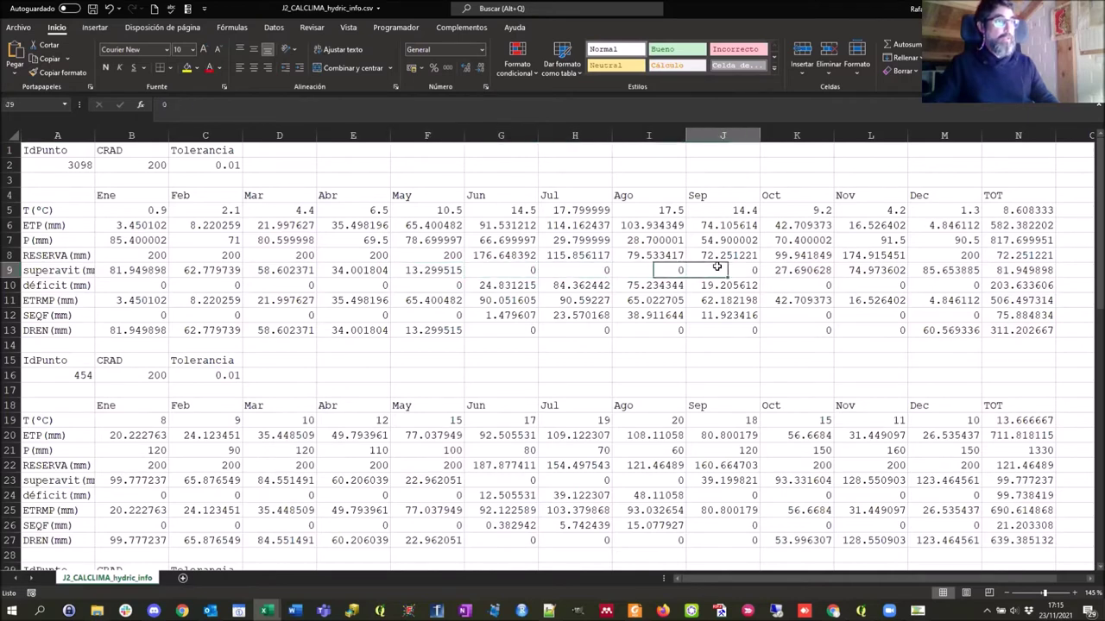
{"action": "left_click", "coordinate": [777, 269]}
{"action": "left_click", "coordinate": [859, 269]}
{"action": "left_click", "coordinate": [924, 270]}
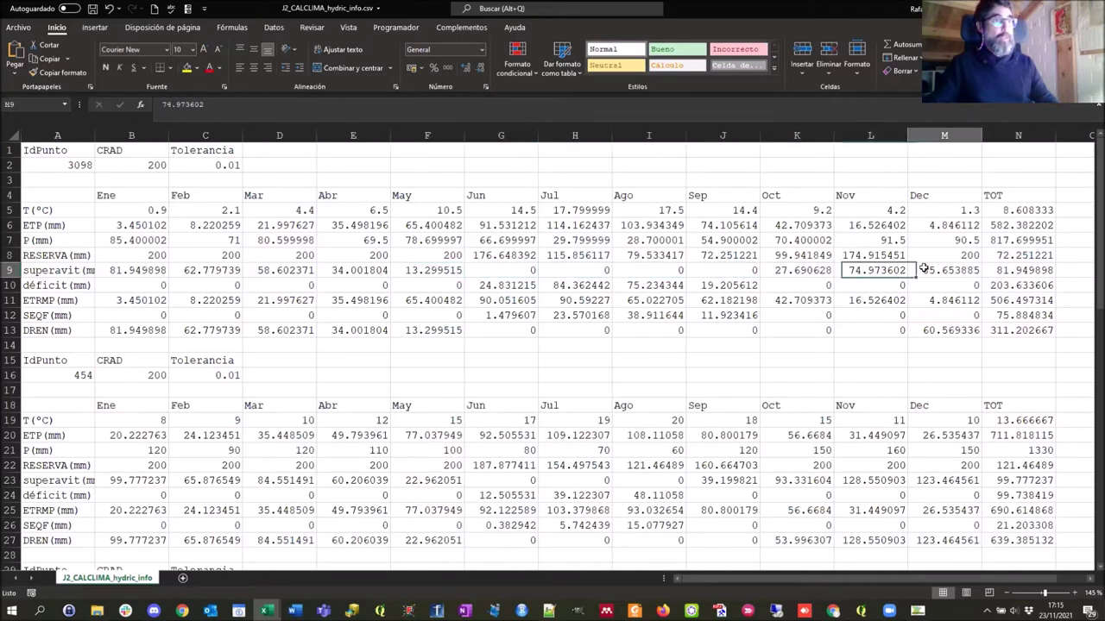
Check point 3098's superavit TOT cell against the sum of its twelve monthly superavit values
{"action": "left_click", "coordinate": [1019, 270]}
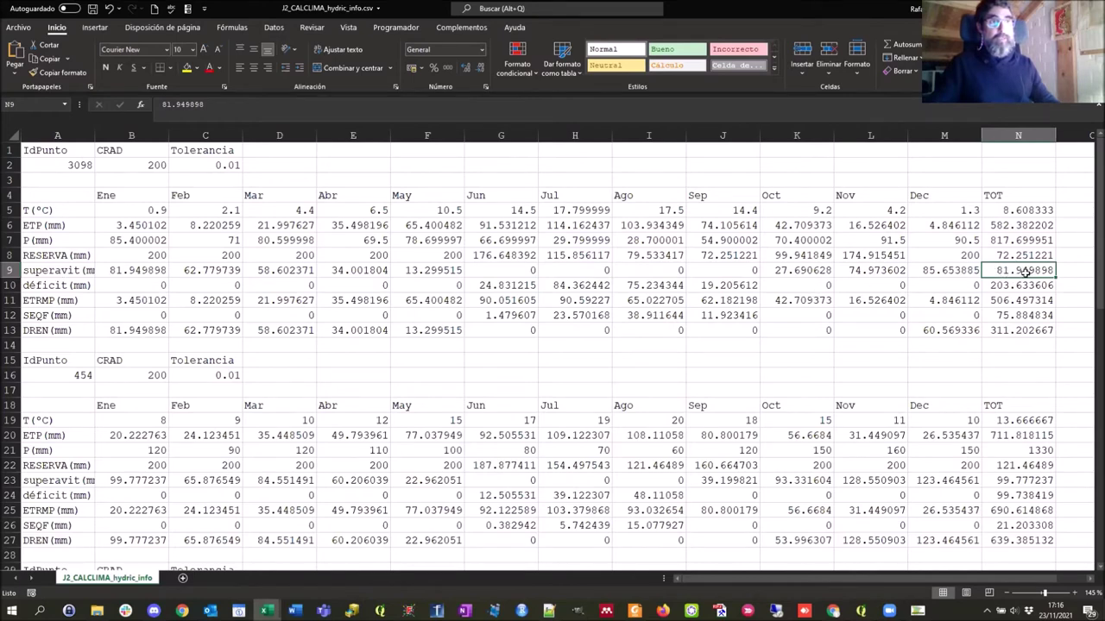
{"action": "left_click_drag", "start_coordinate": [958, 275], "coordinate": [153, 268]}
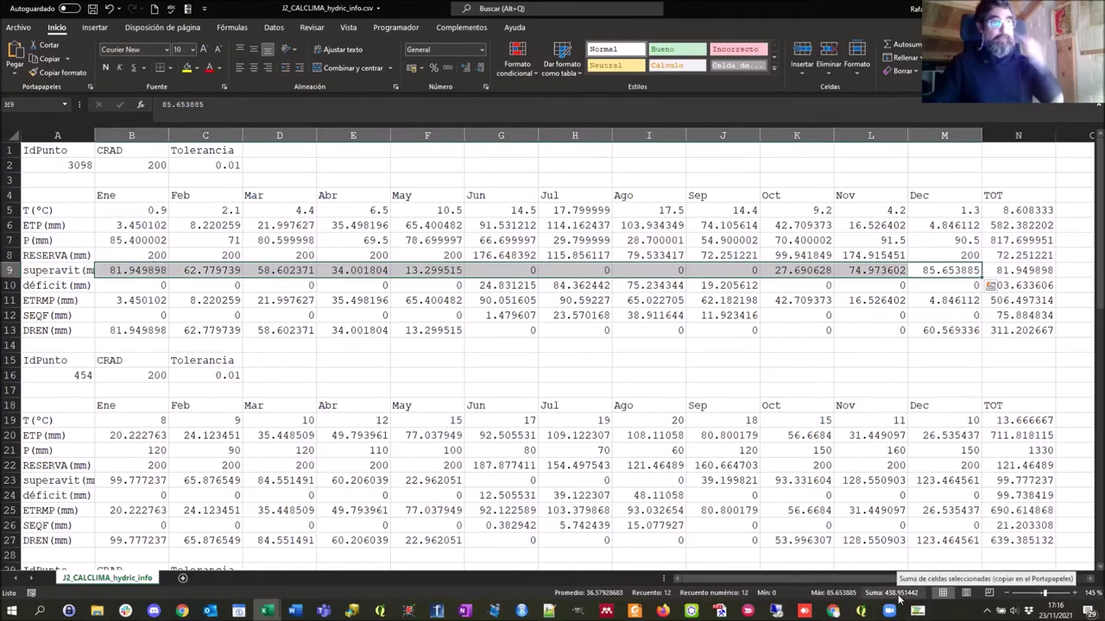
{"action": "left_click", "coordinate": [1021, 270]}
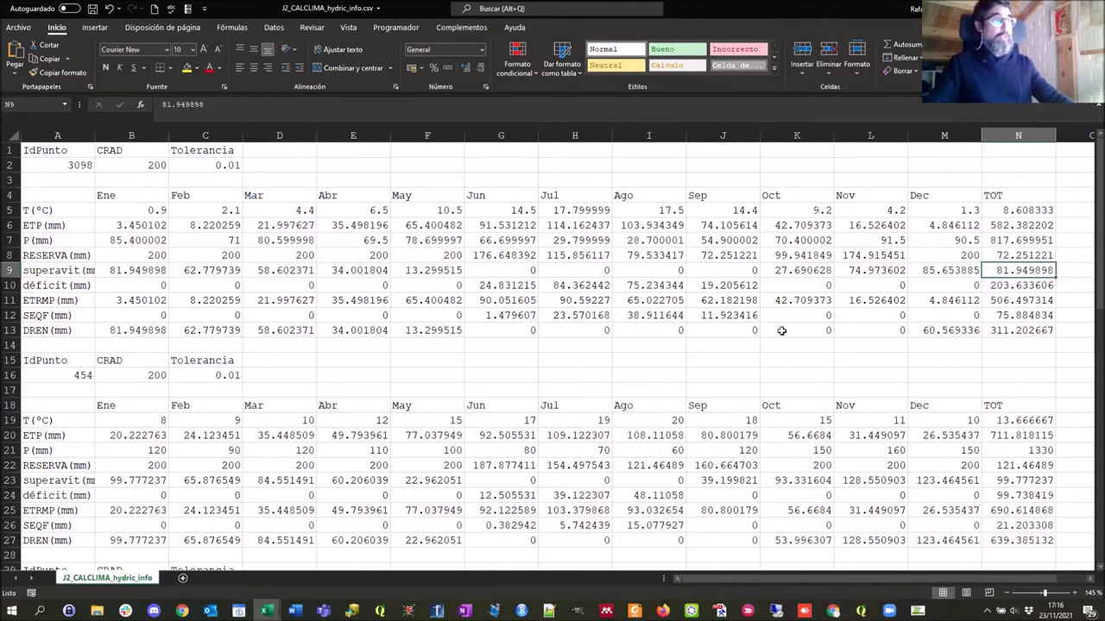
Switch back to J2_CALCLIMA.csv and check point 3098's SUP value against the superavit in the hydric info sheet
{"action": "key", "text": "alt+Tab"}
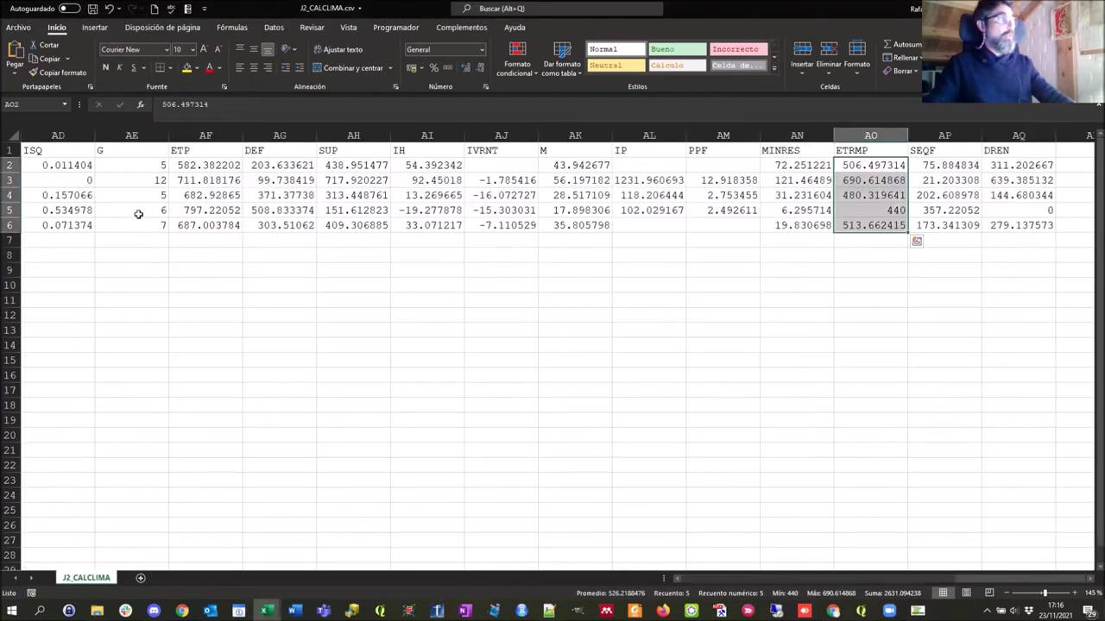
{"action": "key", "text": "alt+Tab"}
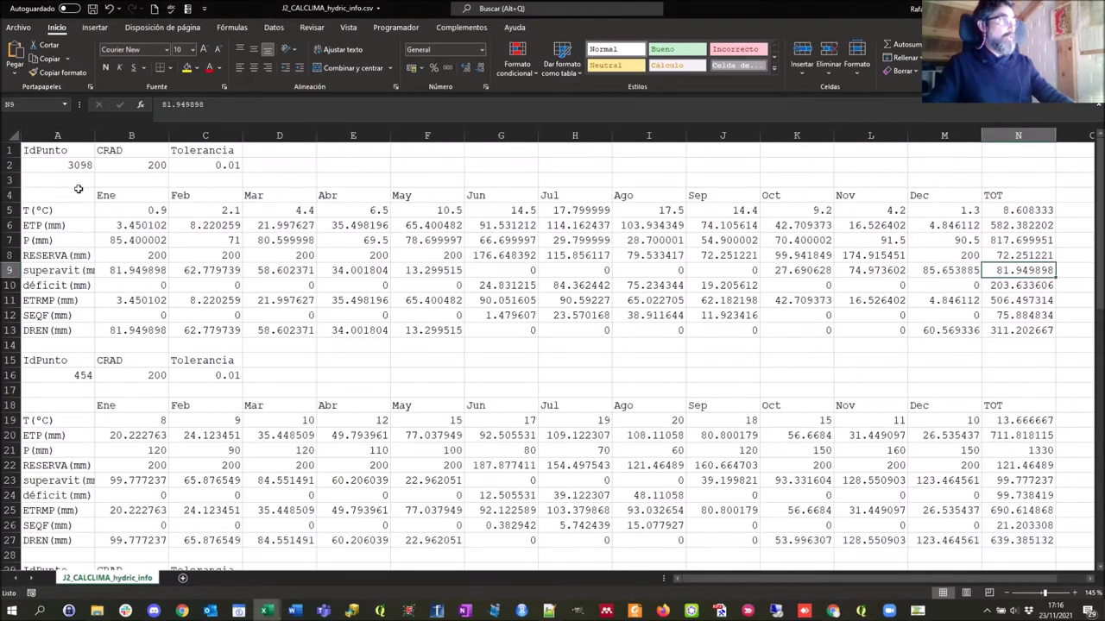
{"action": "key", "text": "alt+Tab"}
{"action": "key", "text": "alt+Tab"}
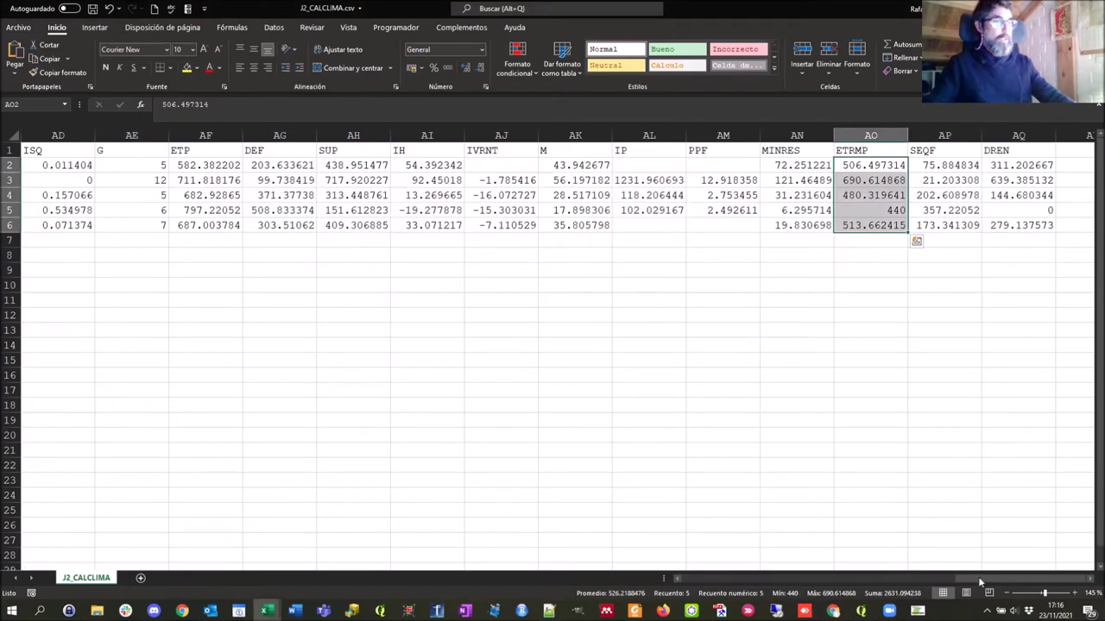
{"action": "left_click_drag", "start_coordinate": [966, 580], "coordinate": [694, 582]}
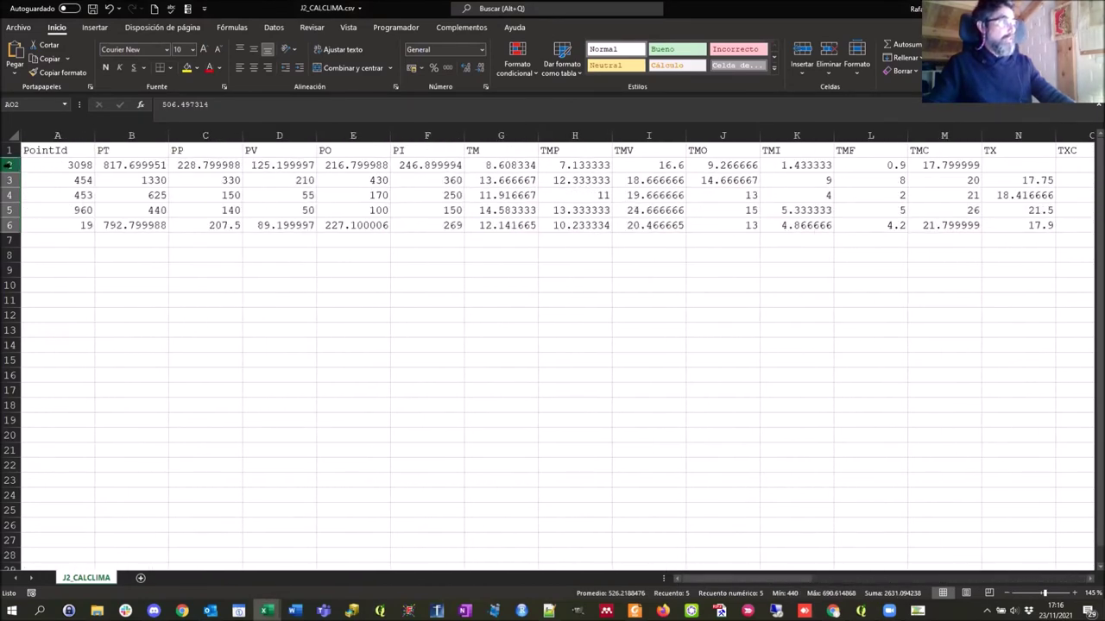
{"action": "left_click", "coordinate": [8, 165]}
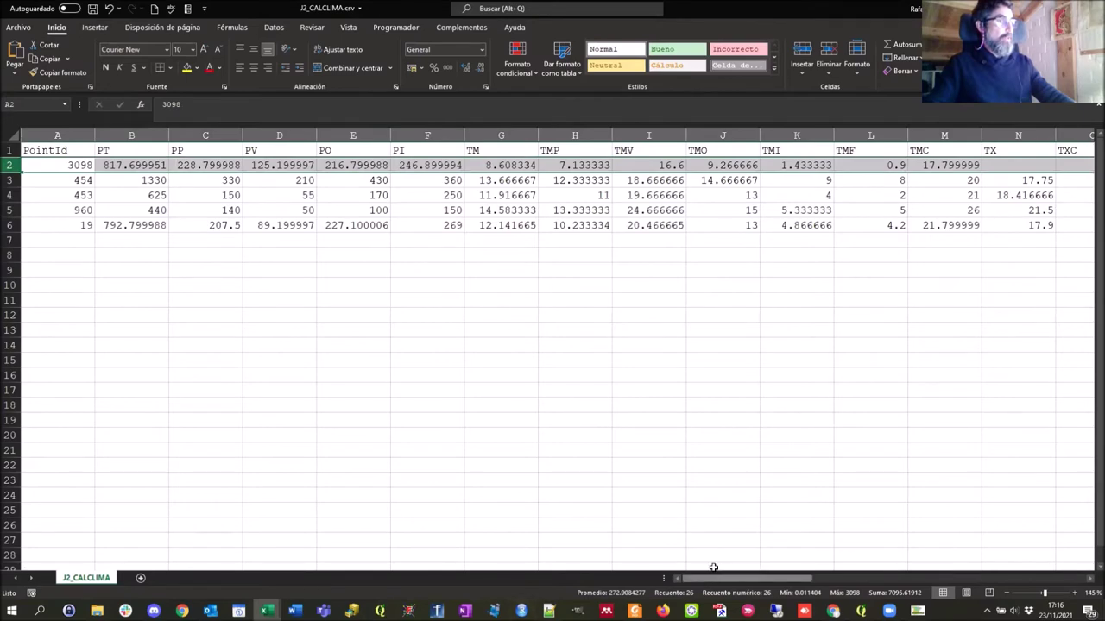
{"action": "left_click_drag", "start_coordinate": [695, 581], "coordinate": [942, 518]}
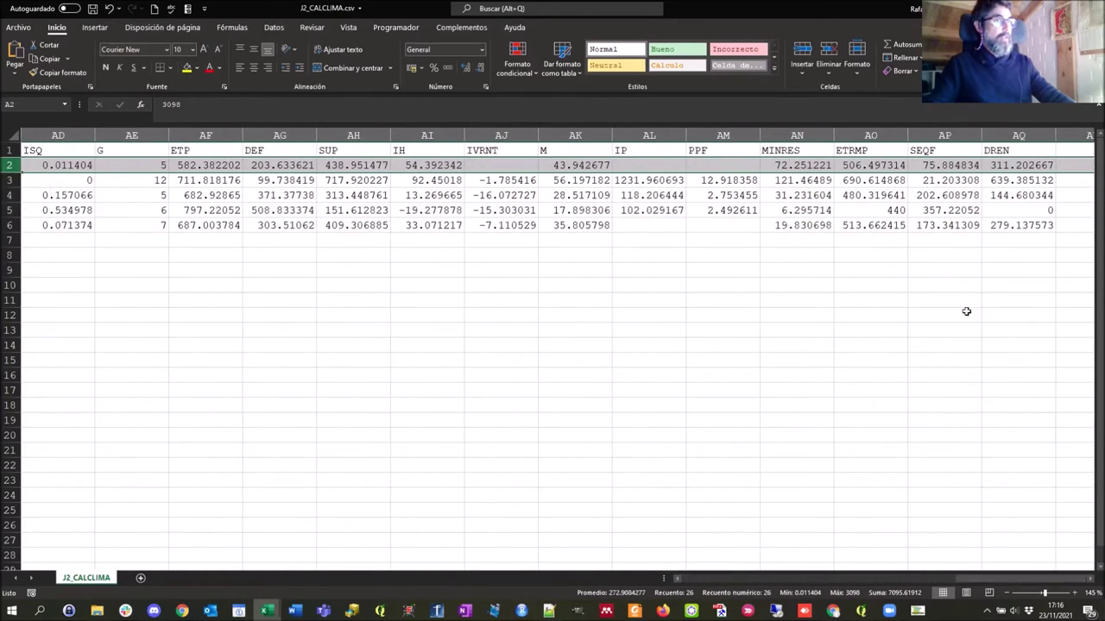
{"action": "left_click", "coordinate": [343, 163]}
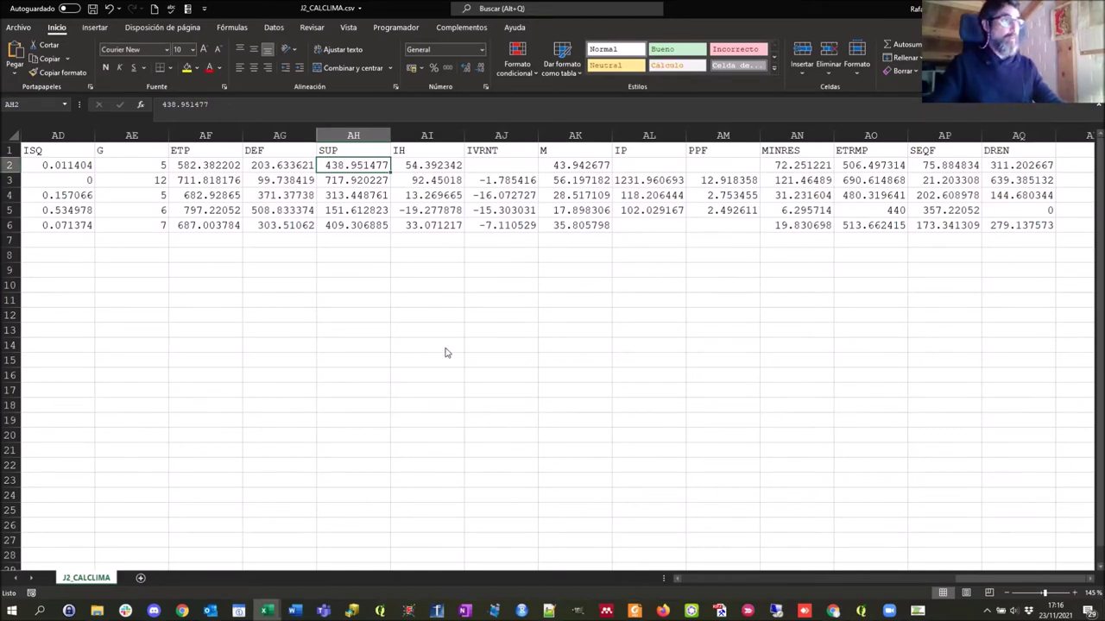
Switch back to the hydric info sheet and examine point 454's water balance block with its CRAD and Tolerancia values
{"action": "key", "text": "alt+Tab"}
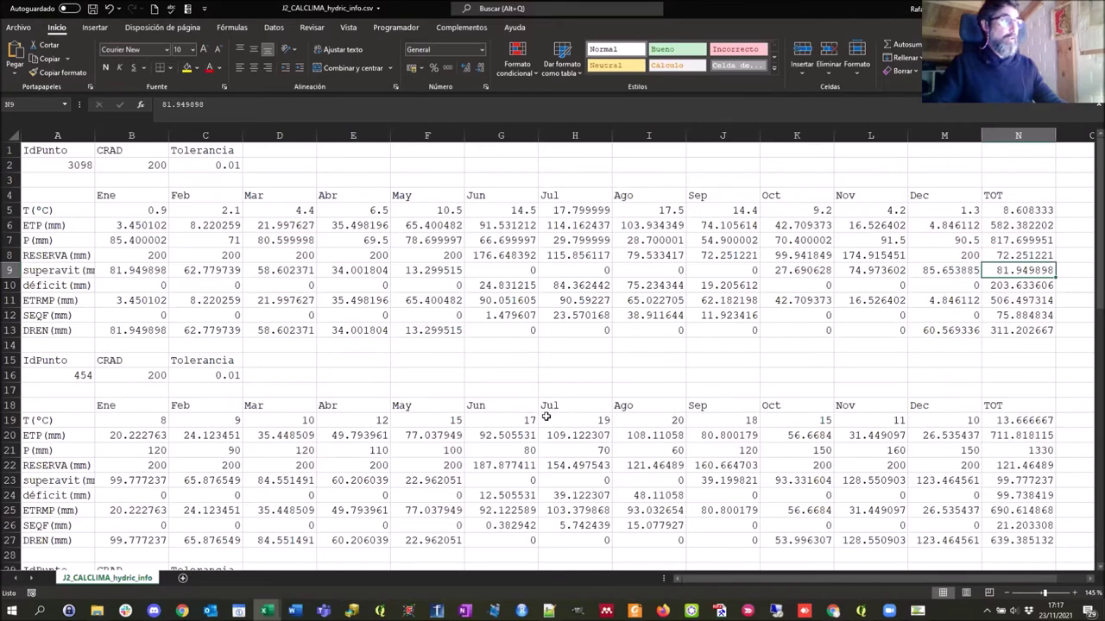
{"action": "scroll", "coordinate": [545, 417], "scroll_direction": "down", "scroll_amount": 2}
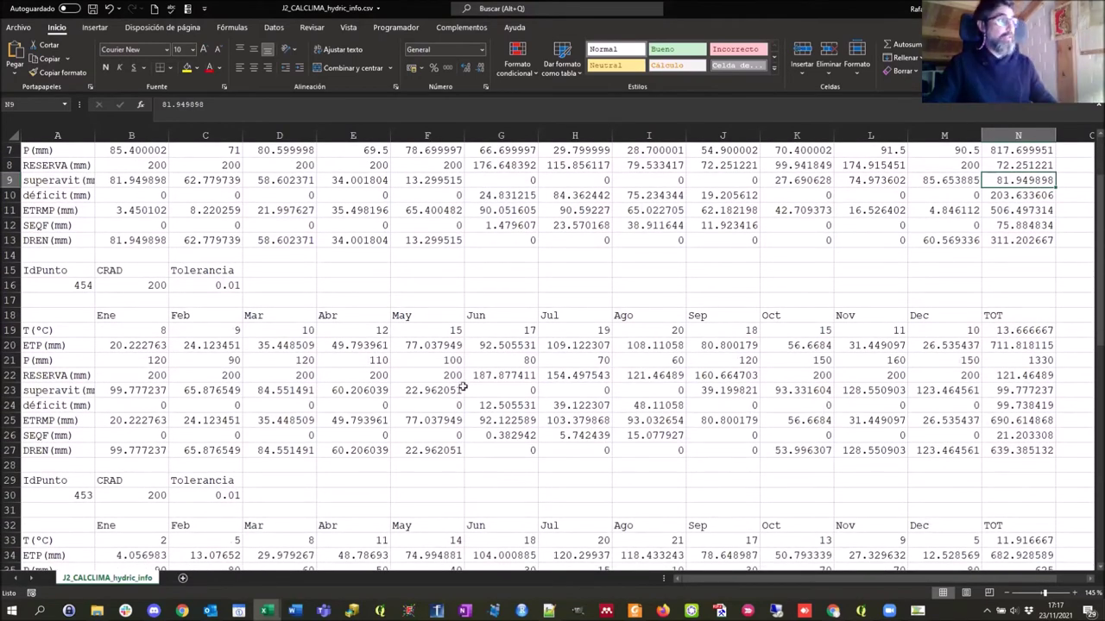
{"action": "left_click", "coordinate": [130, 283]}
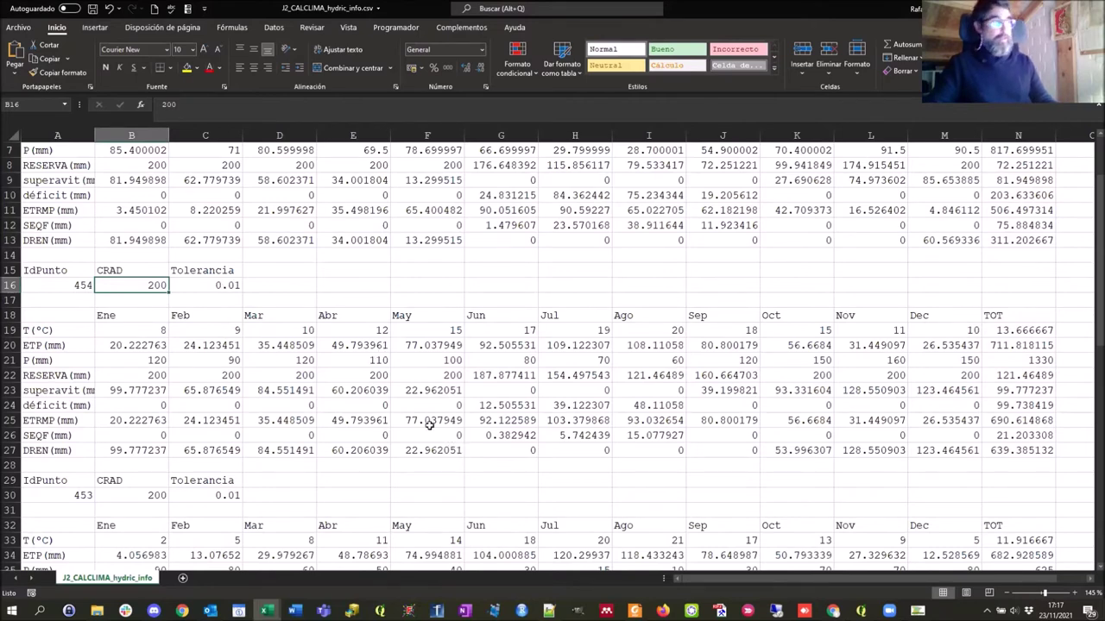
{"action": "left_click", "coordinate": [213, 287]}
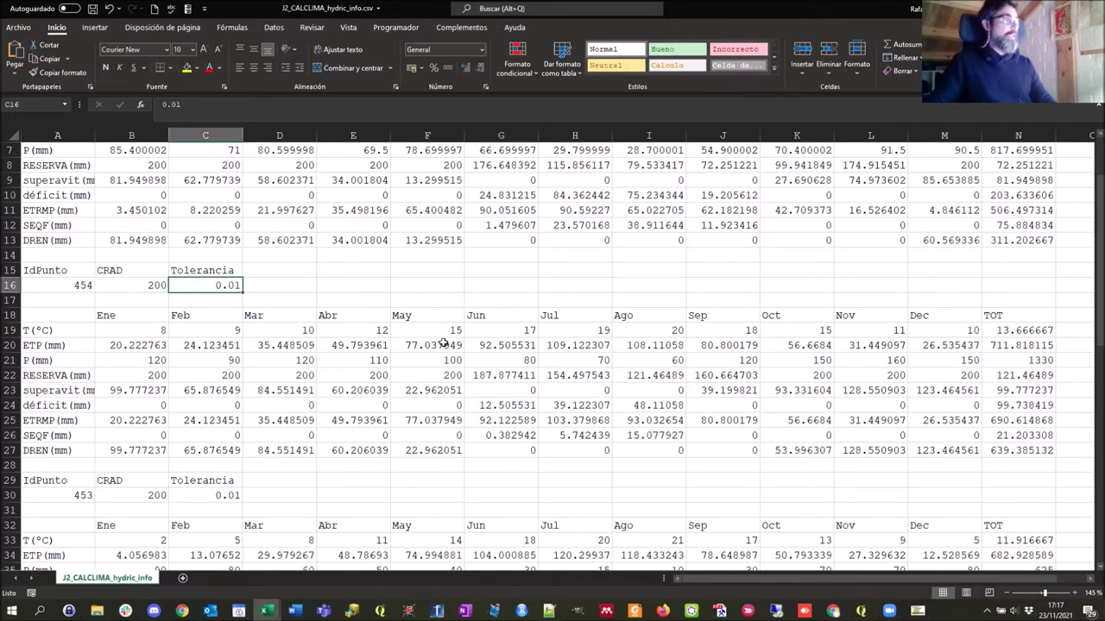
{"action": "scroll", "coordinate": [442, 458], "scroll_direction": "up", "scroll_amount": 2}
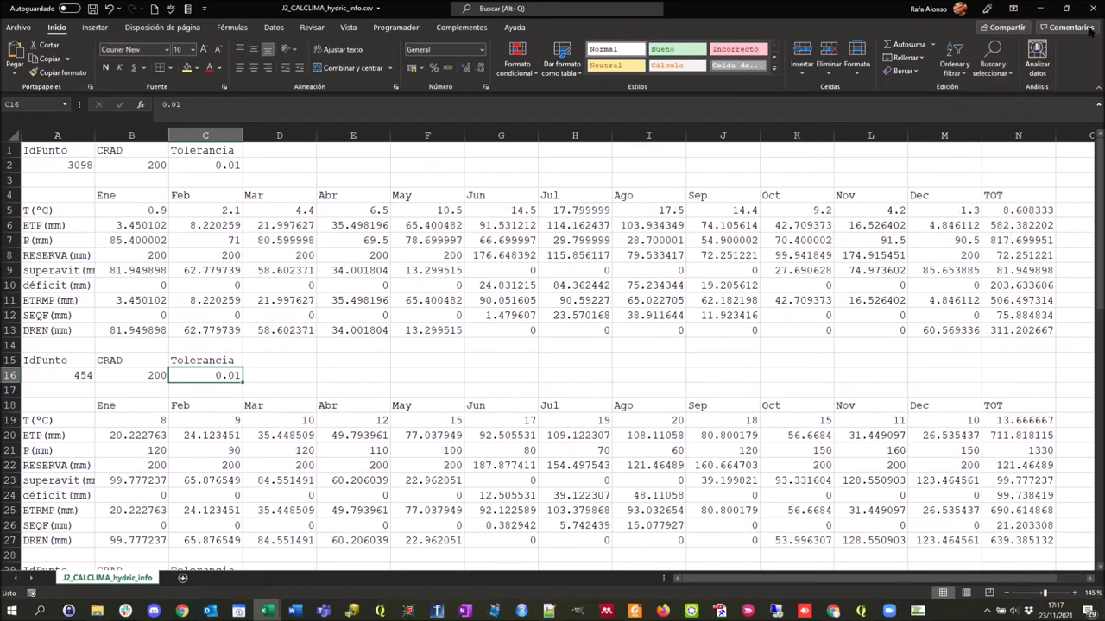
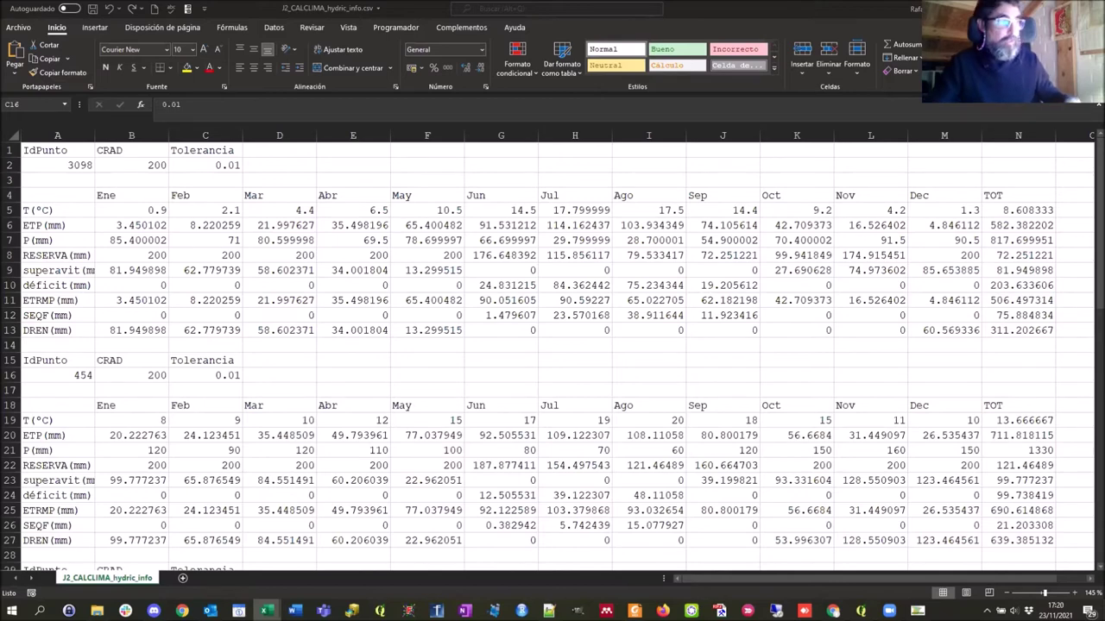
Go to the 1_calculadora_climatica folder and open input_calclima.csv in Notepad++
{"action": "left_click", "coordinate": [549, 611]}
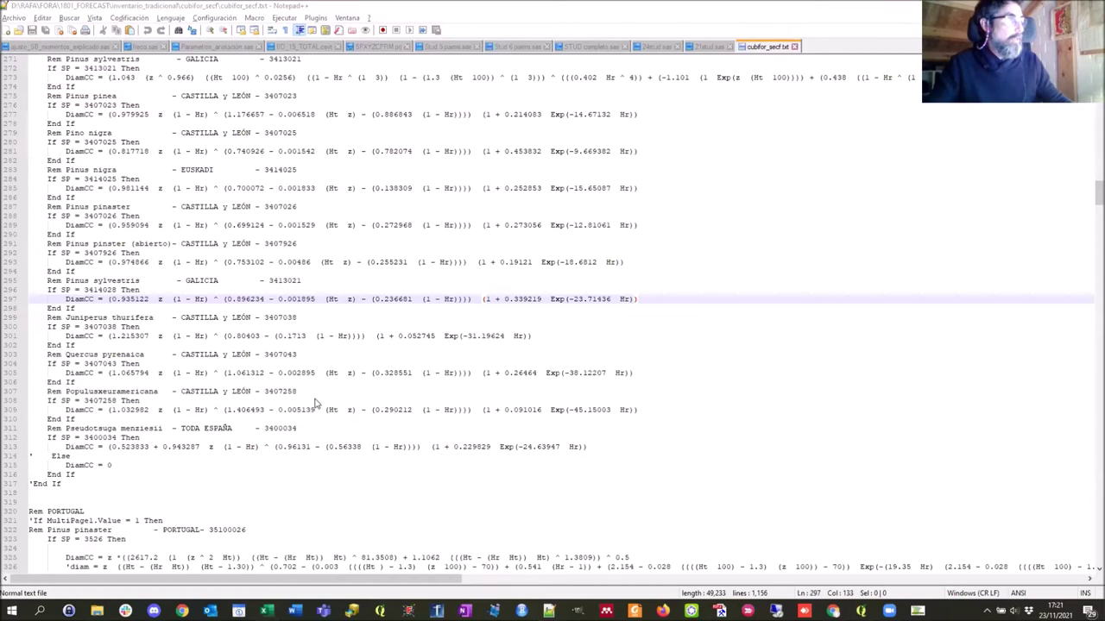
{"action": "key", "text": "alt+Tab"}
{"action": "key", "text": "alt+Tab"}
{"action": "key", "text": "alt+Tab"}
{"action": "key", "text": "alt+Tab"}
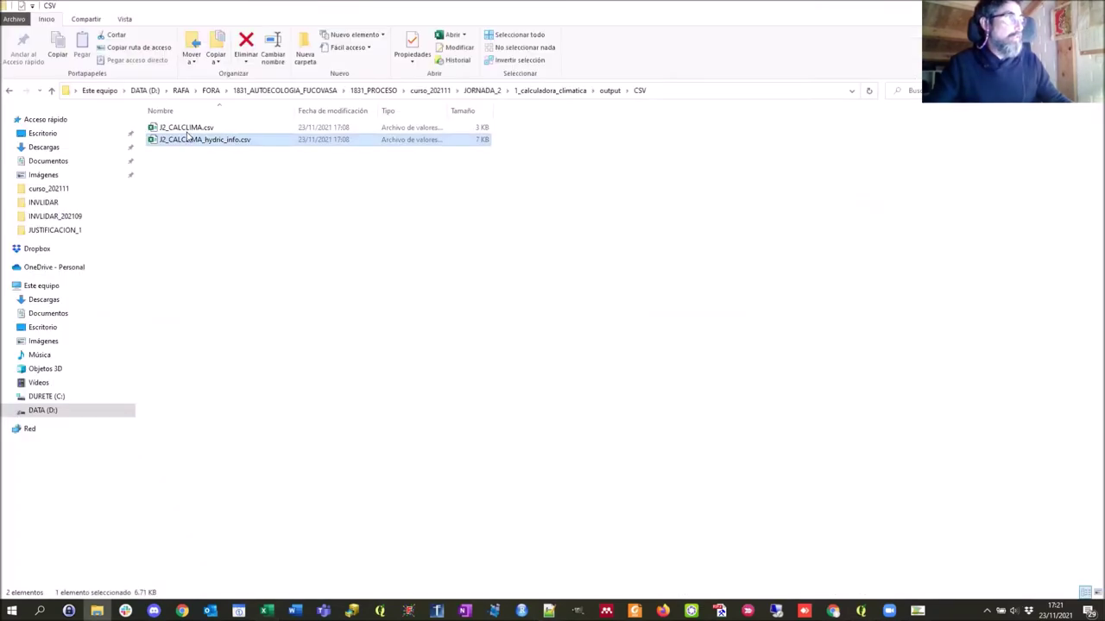
{"action": "left_click", "coordinate": [529, 93]}
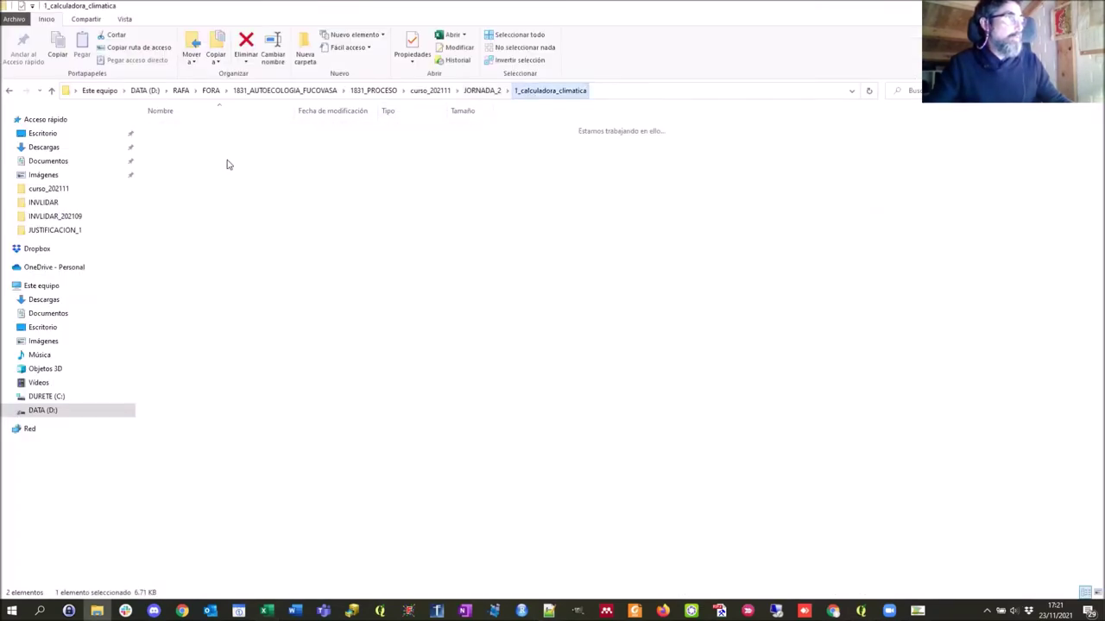
{"action": "right_click", "coordinate": [207, 151]}
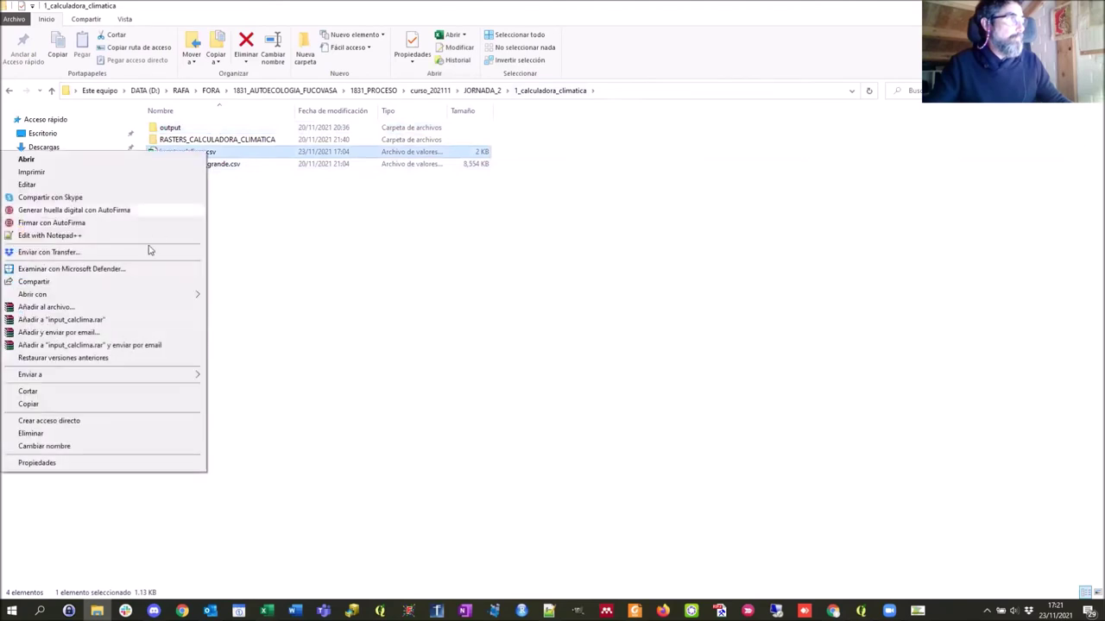
{"action": "left_click", "coordinate": [60, 234]}
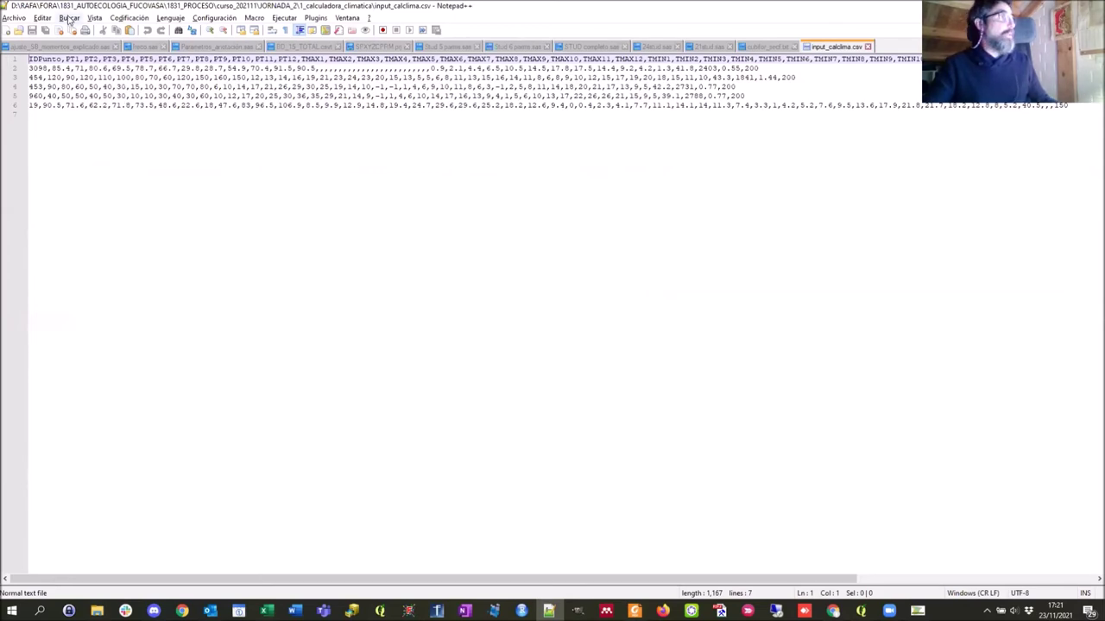
Replace every comma with a semicolon throughout input_calclima.csv
{"action": "left_click", "coordinate": [64, 19]}
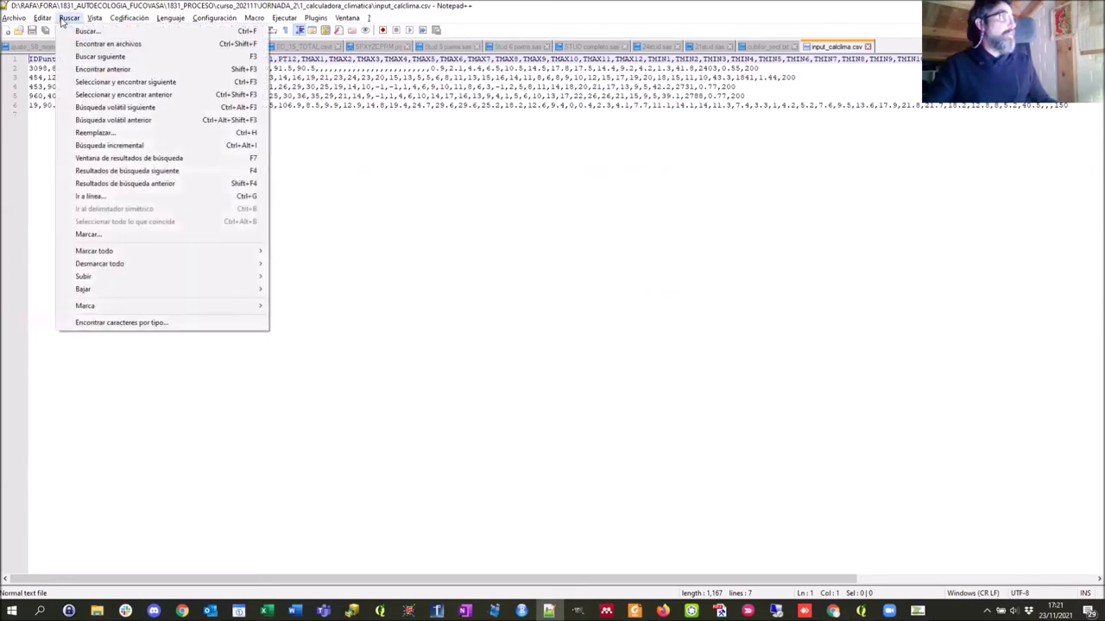
{"action": "left_click", "coordinate": [95, 132]}
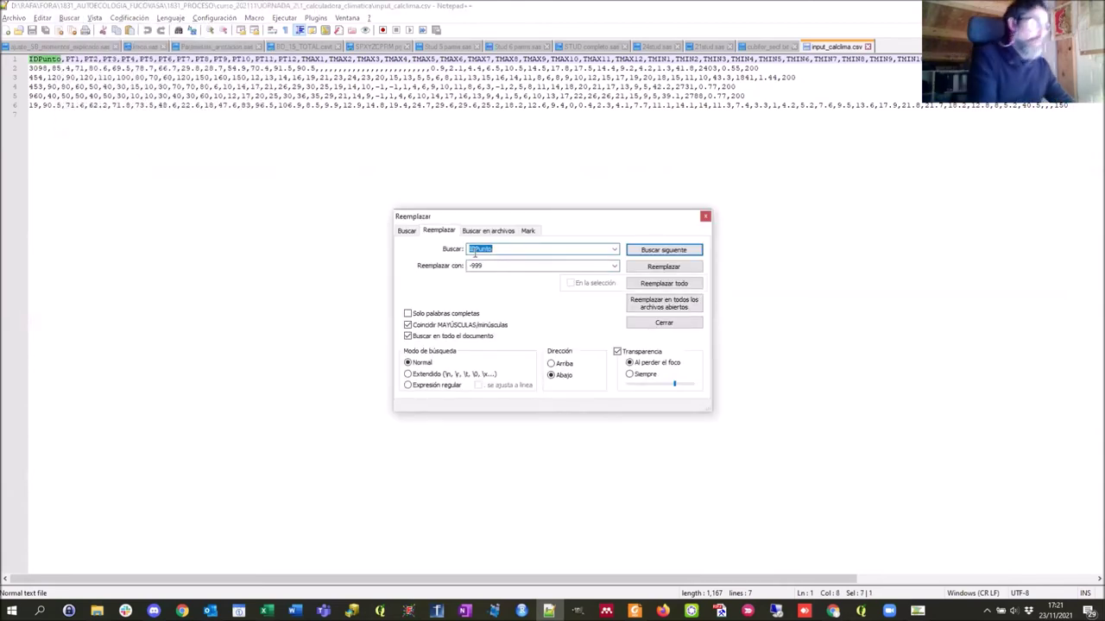
{"action": "type", "text": ","}
{"action": "key", "text": "Tab"}
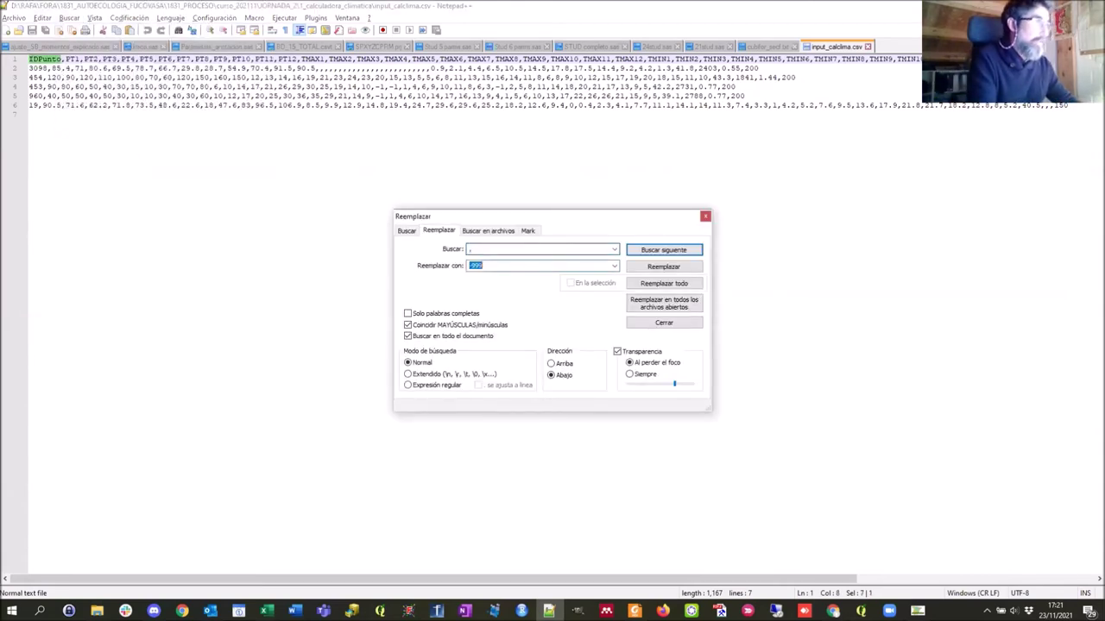
{"action": "type", "text": ";"}
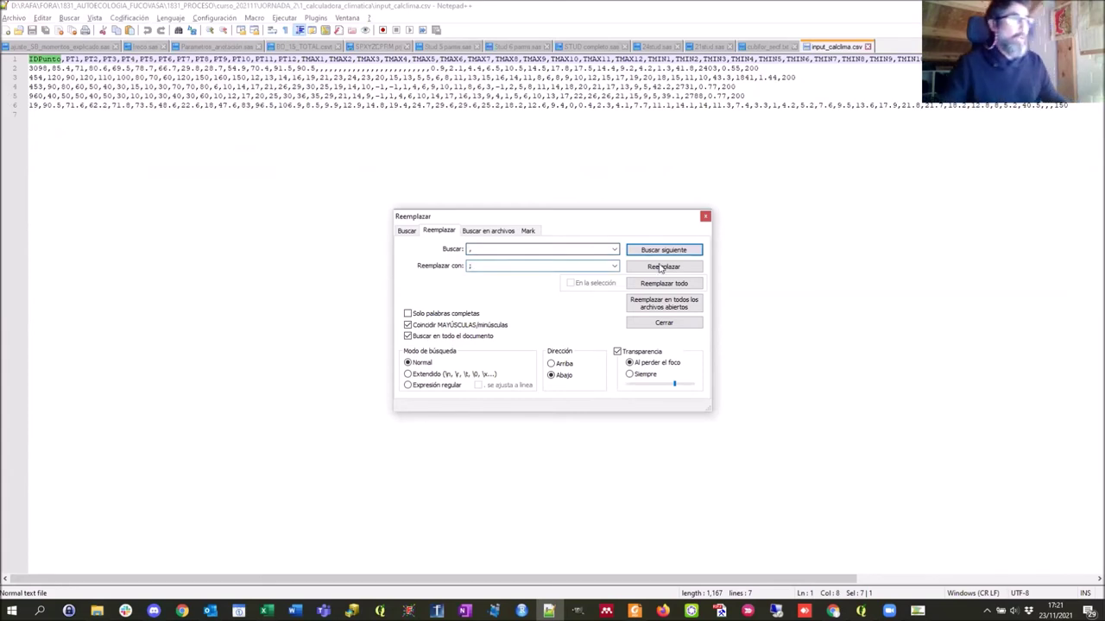
{"action": "left_click", "coordinate": [677, 287]}
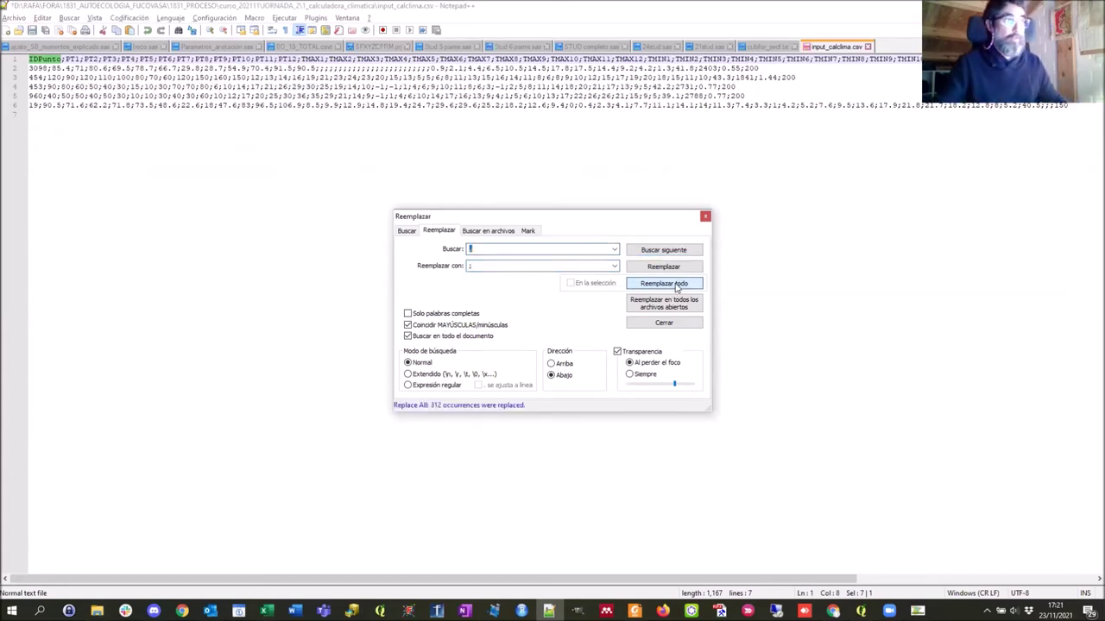
Dismiss the replace dialog and close input_calclima.csv, discarding the semicolon replacements
{"action": "left_click", "coordinate": [705, 218]}
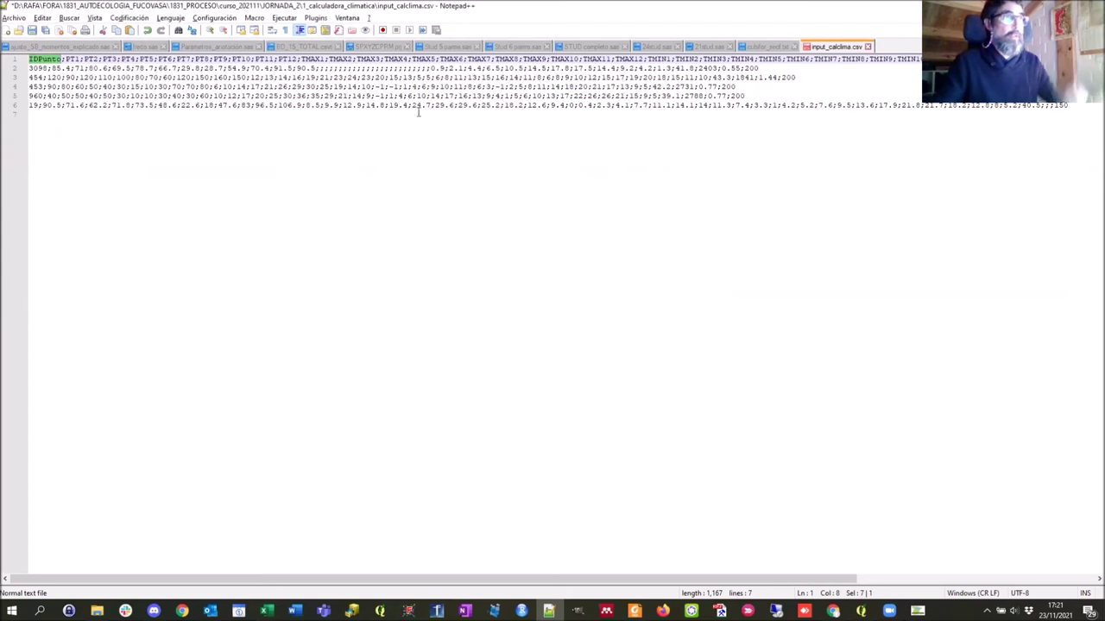
{"action": "left_click", "coordinate": [868, 47]}
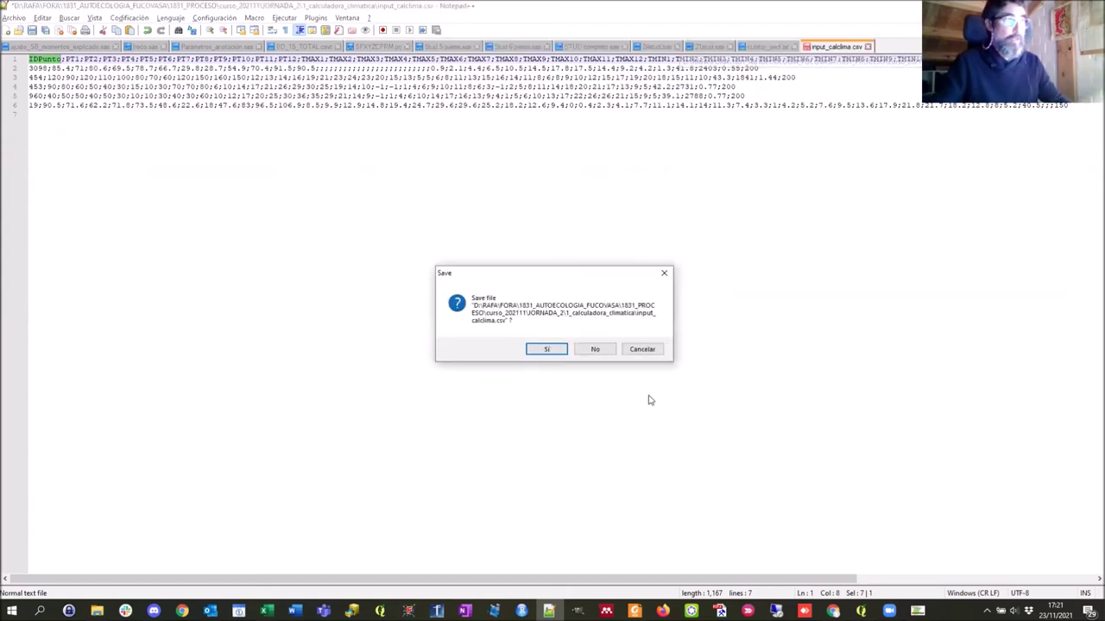
{"action": "left_click", "coordinate": [596, 349]}
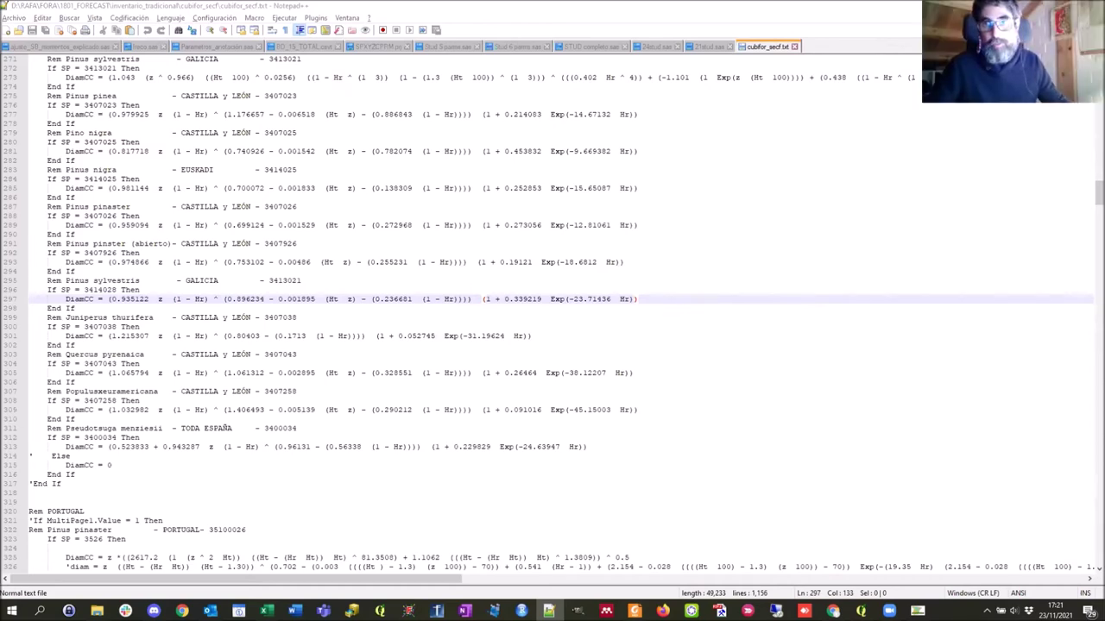
Switch from Notepad++ to the ModERFoRest 3.1.0 window
{"action": "key", "text": "alt+Tab"}
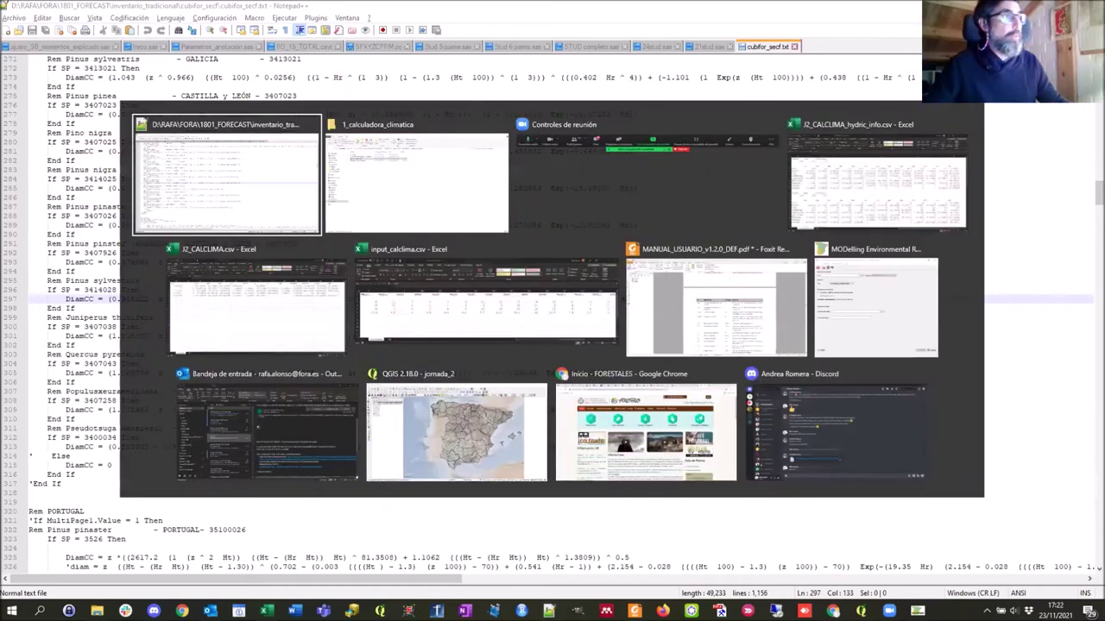
{"action": "key", "text": "alt+Tab"}
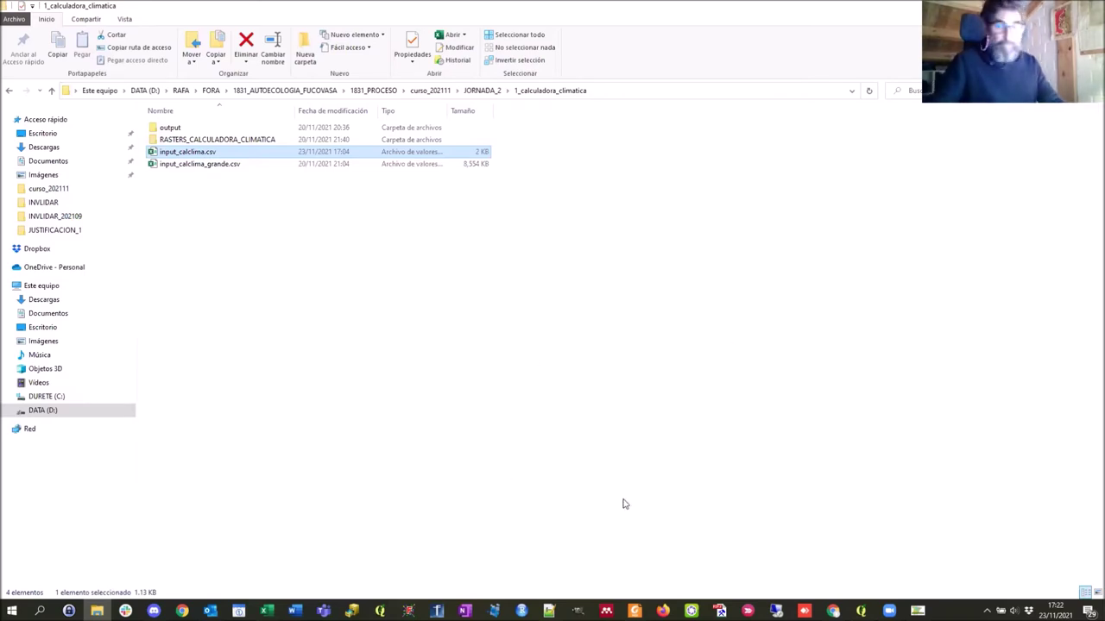
{"action": "key", "text": "alt+Tab"}
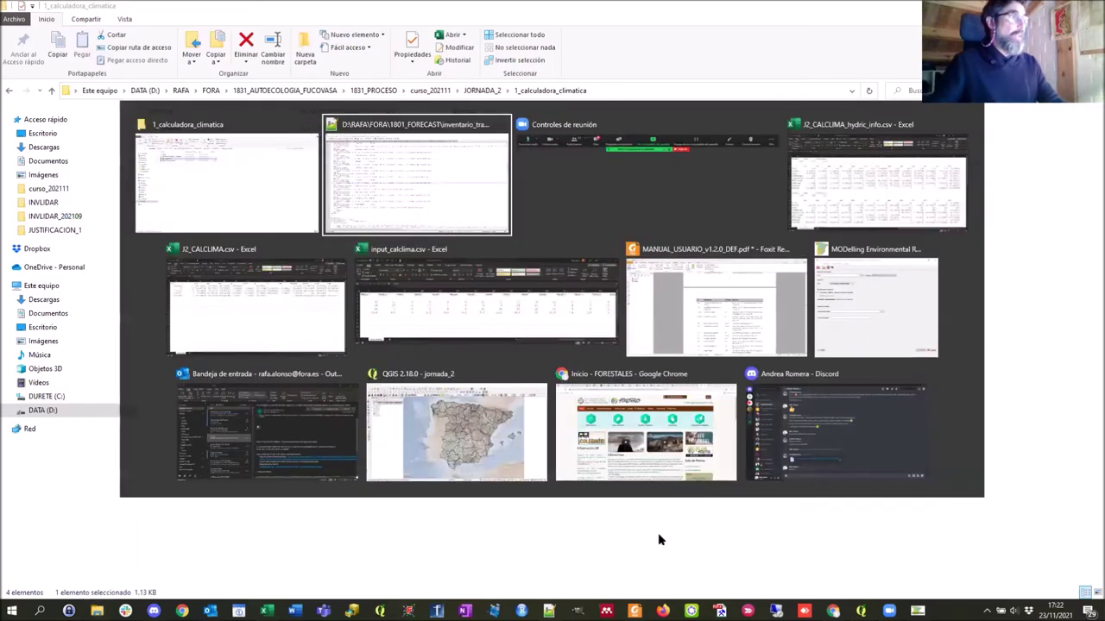
{"action": "key", "text": "Tab"}
{"action": "key", "text": "Tab"}
{"action": "key", "text": "Tab"}
{"action": "key", "text": "Tab"}
{"action": "key", "text": "Tab"}
{"action": "key", "text": "Tab"}
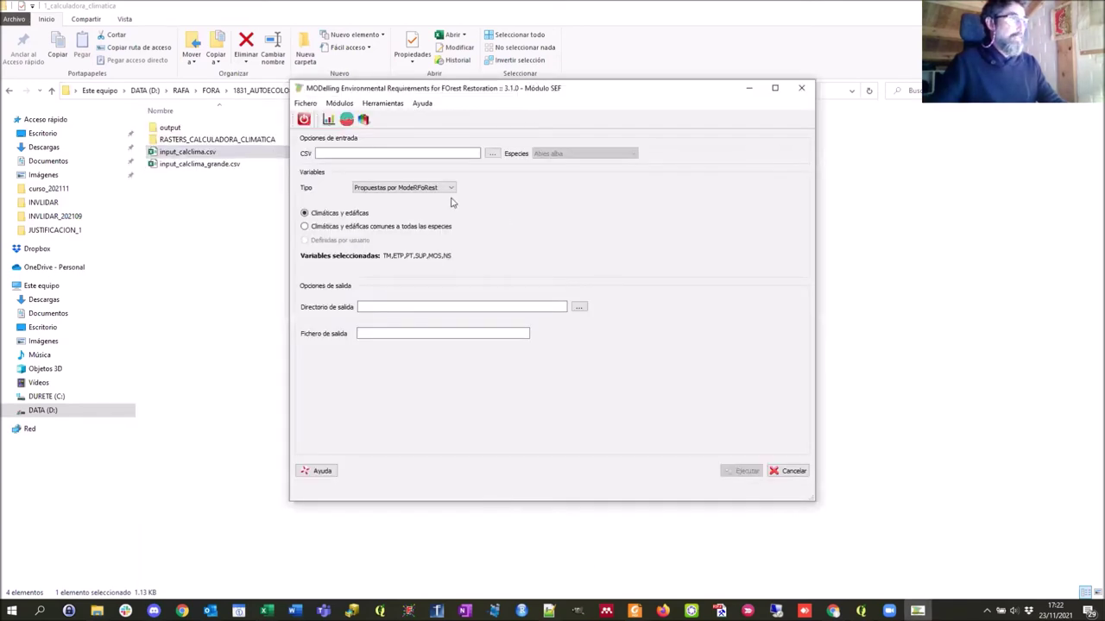
Put away the result workbooks in Excel and close the input_calclima.csv workbook to return to ModERFoRest
{"action": "key", "text": "alt+Tab"}
{"action": "key", "text": "Tab"}
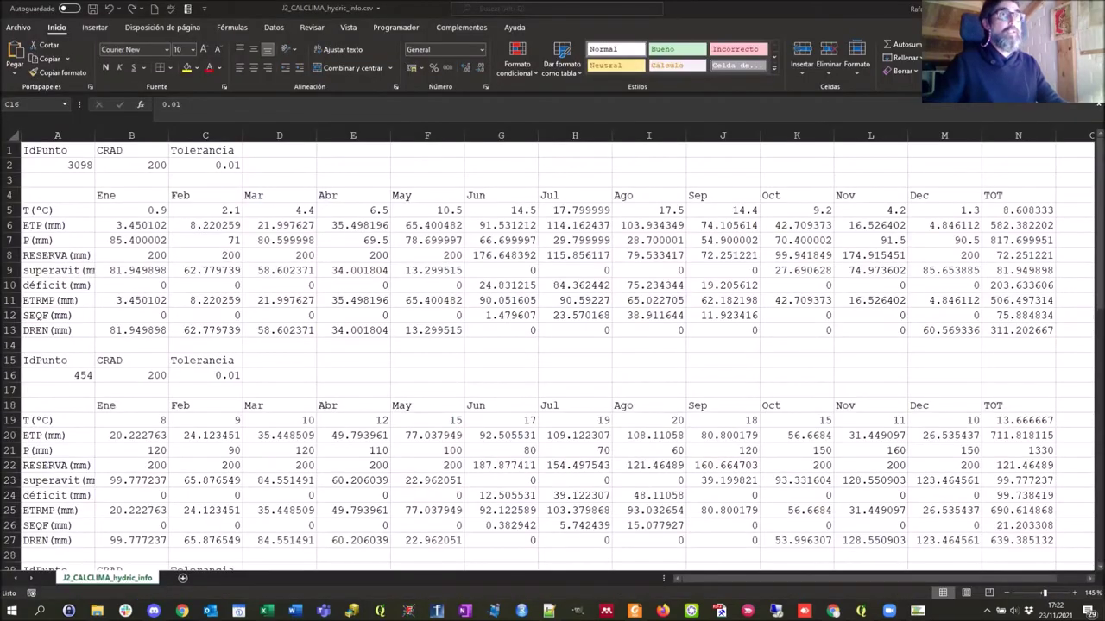
{"action": "key", "text": "alt+Tab"}
{"action": "left_click", "coordinate": [1031, 8]}
{"action": "left_click", "coordinate": [1031, 8]}
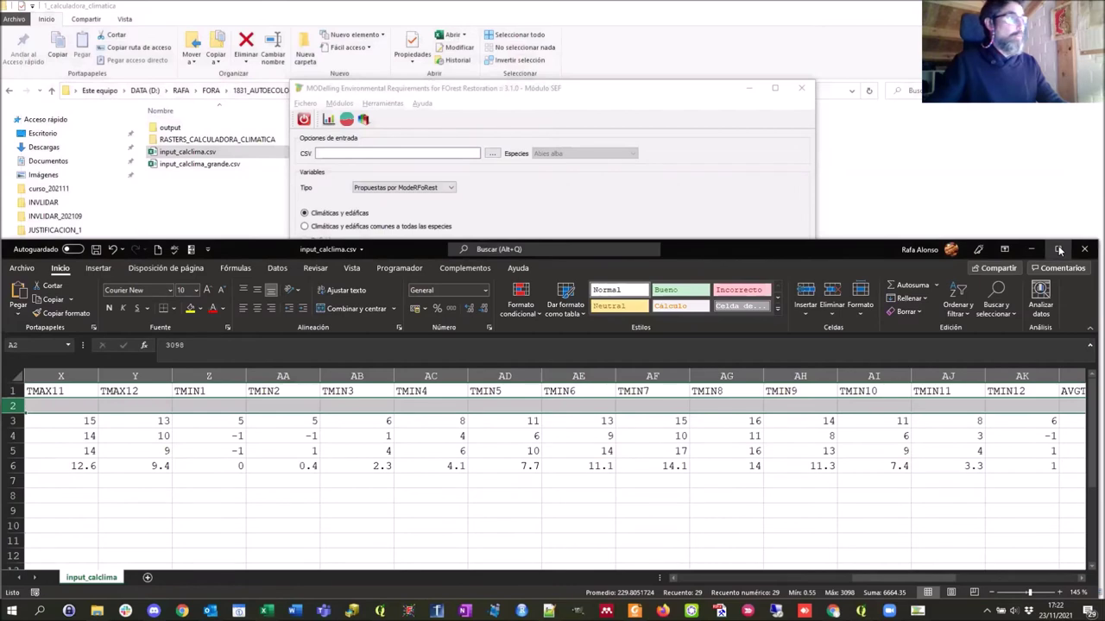
{"action": "left_click", "coordinate": [1085, 249]}
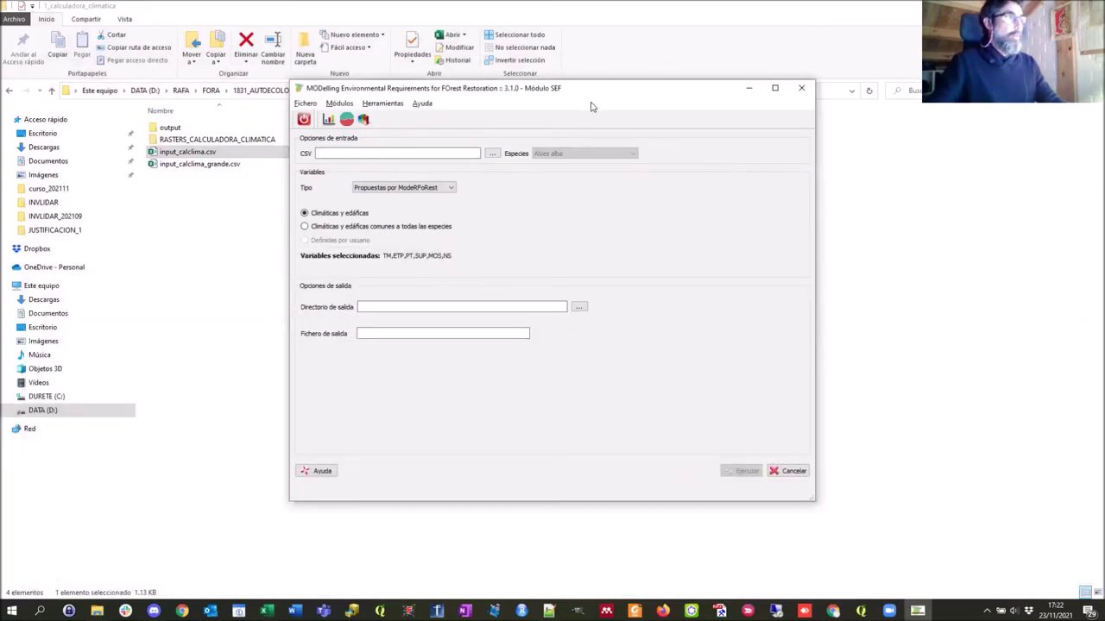
Open the climatic parameters calculator and set its input type to a group of rasters (*.asc)
{"action": "left_click", "coordinate": [382, 105]}
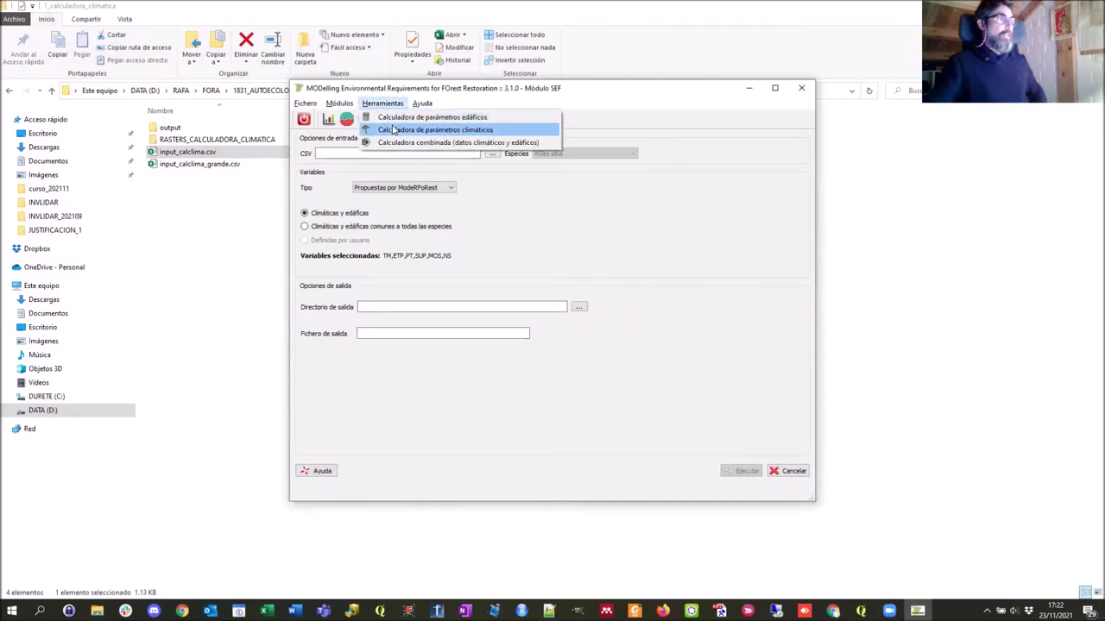
{"action": "left_click", "coordinate": [394, 131]}
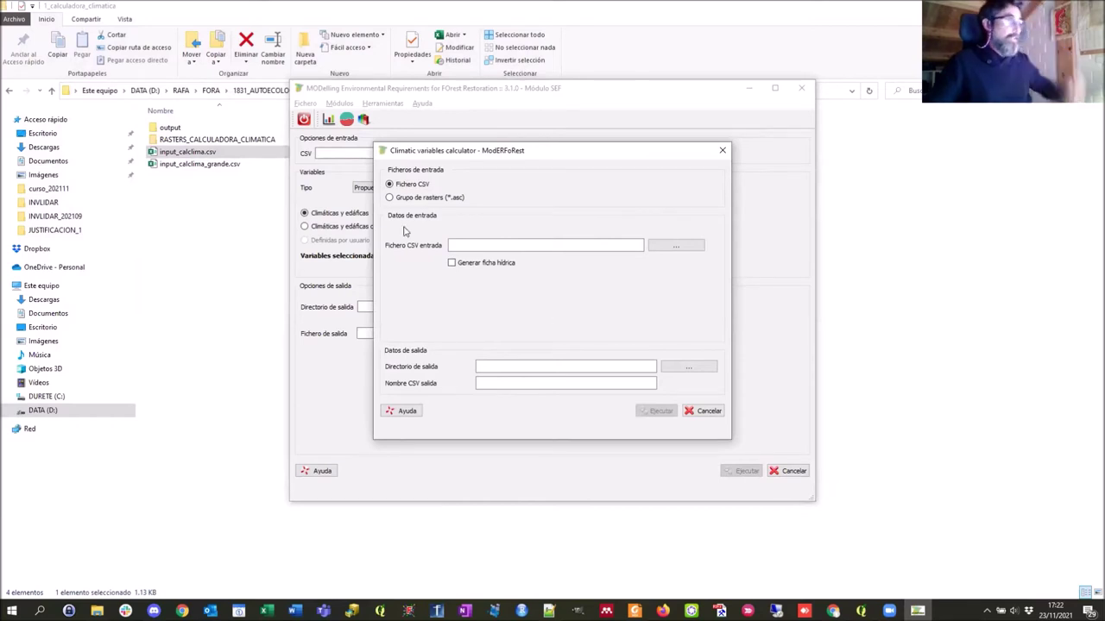
{"action": "left_click", "coordinate": [388, 197]}
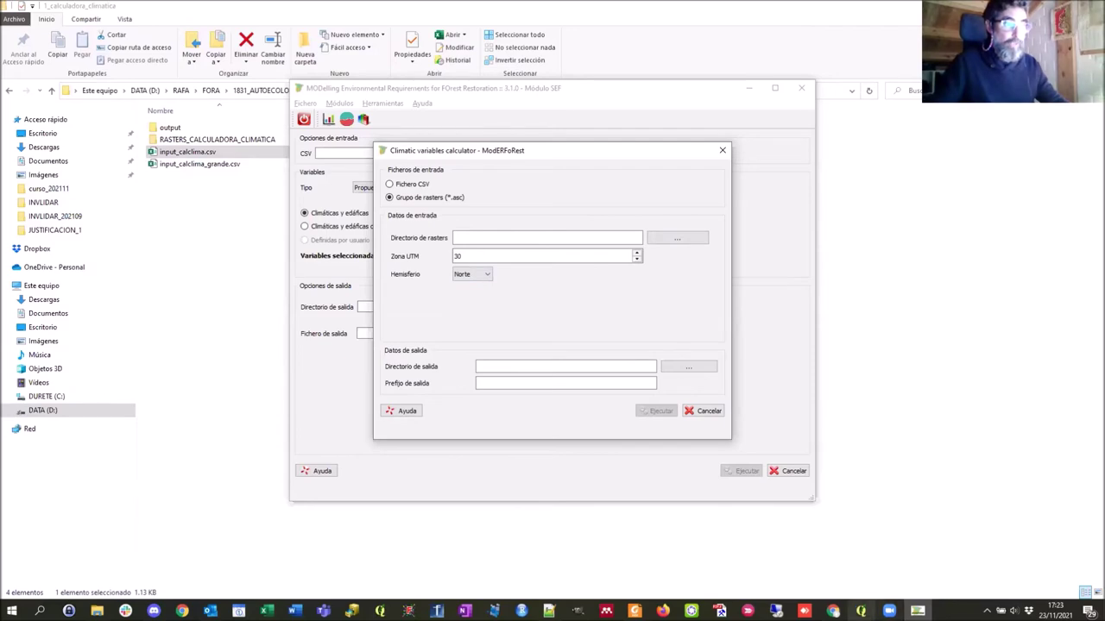
Switch to the jornada_2 project in QGIS and display the PT1_SO raster from the PT layer group
{"action": "left_click", "coordinate": [860, 611]}
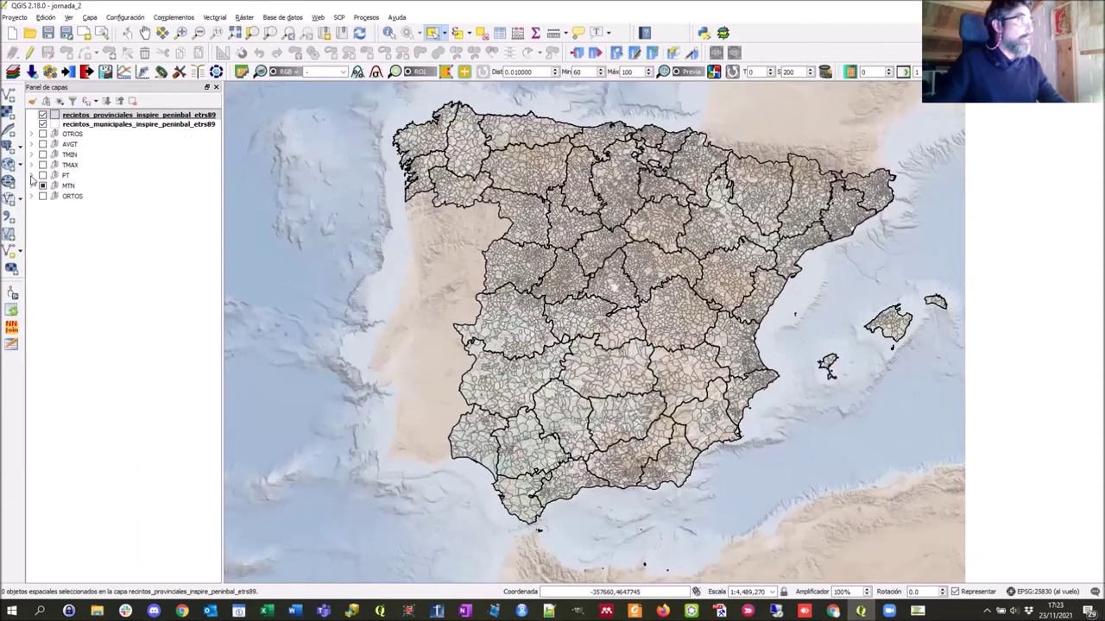
{"action": "left_click", "coordinate": [31, 176]}
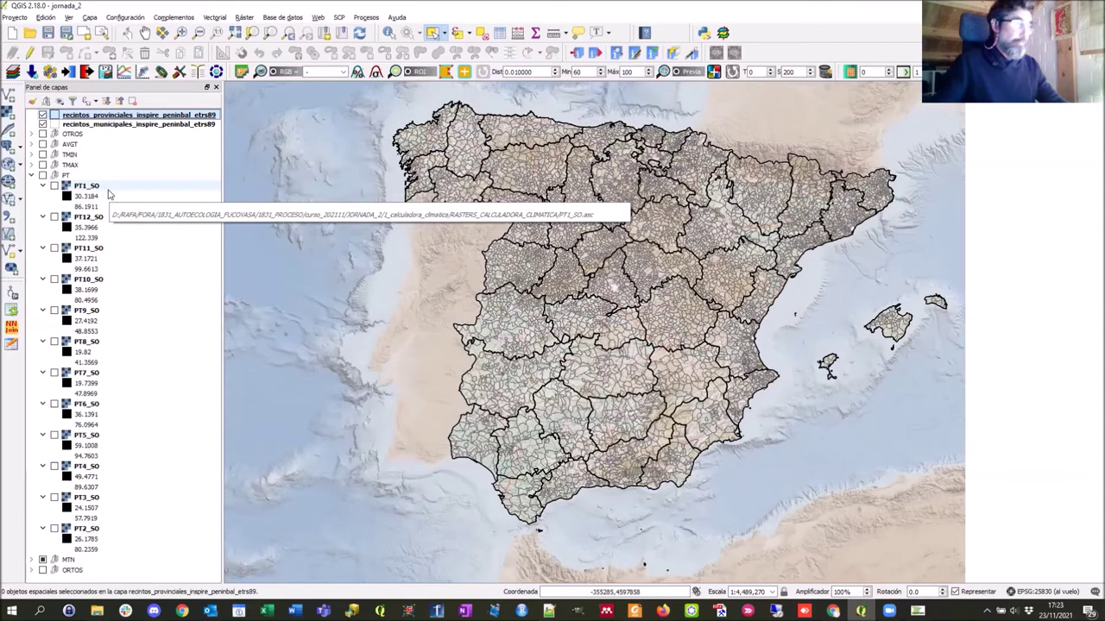
{"action": "left_click", "coordinate": [55, 186]}
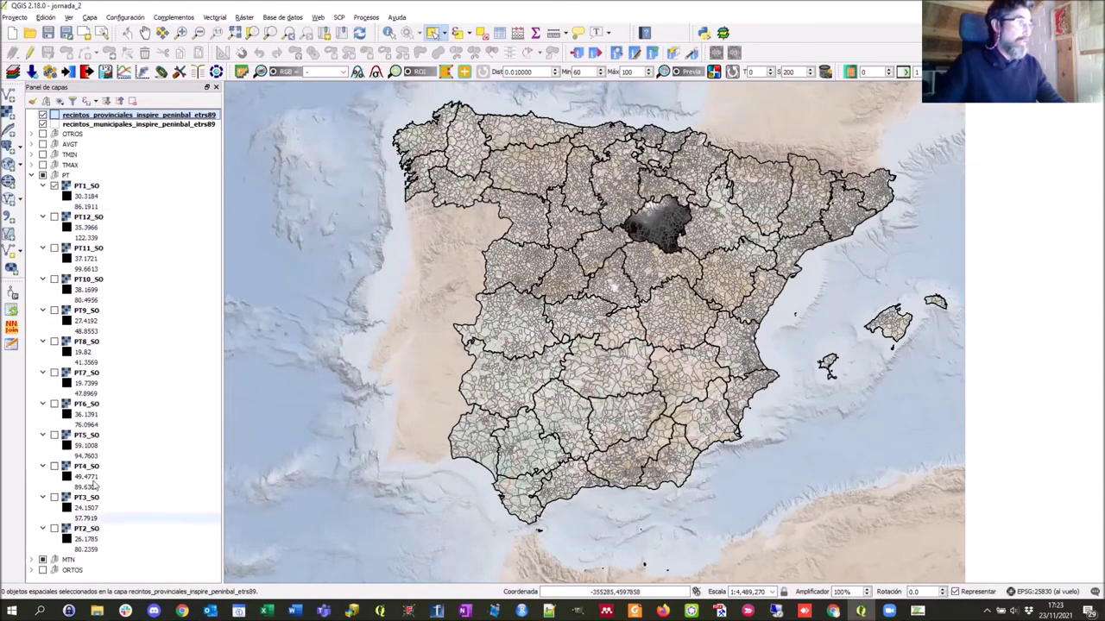
Move PT1_SO to the end of the PT group, below PT2_SO, and expand the TMAX group
{"action": "left_click", "coordinate": [86, 186]}
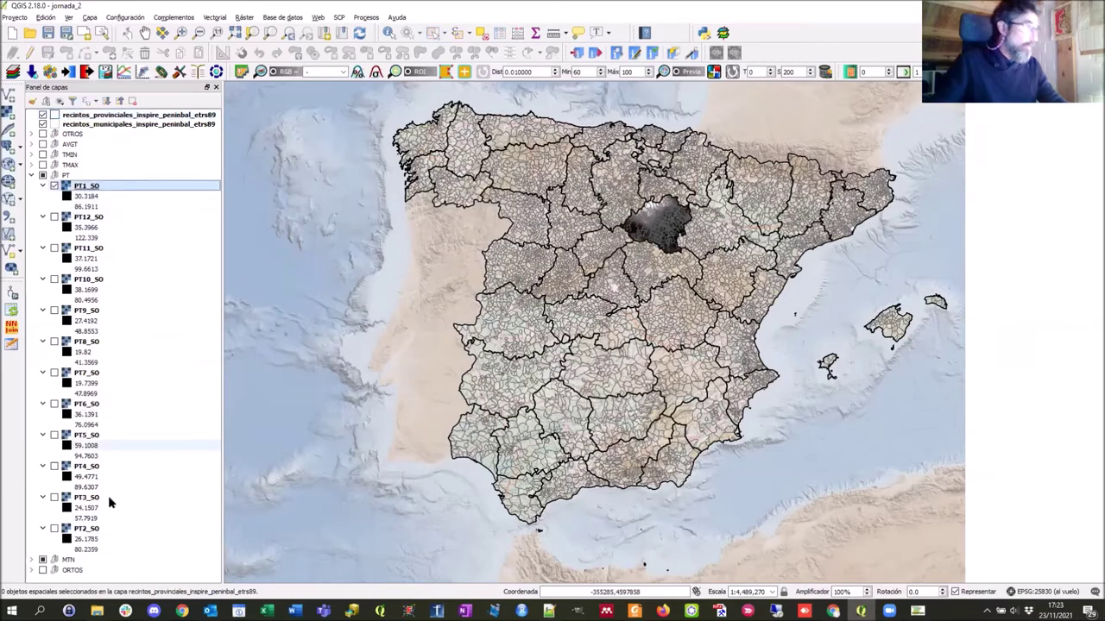
{"action": "left_click_drag", "start_coordinate": [109, 559], "coordinate": [104, 535]}
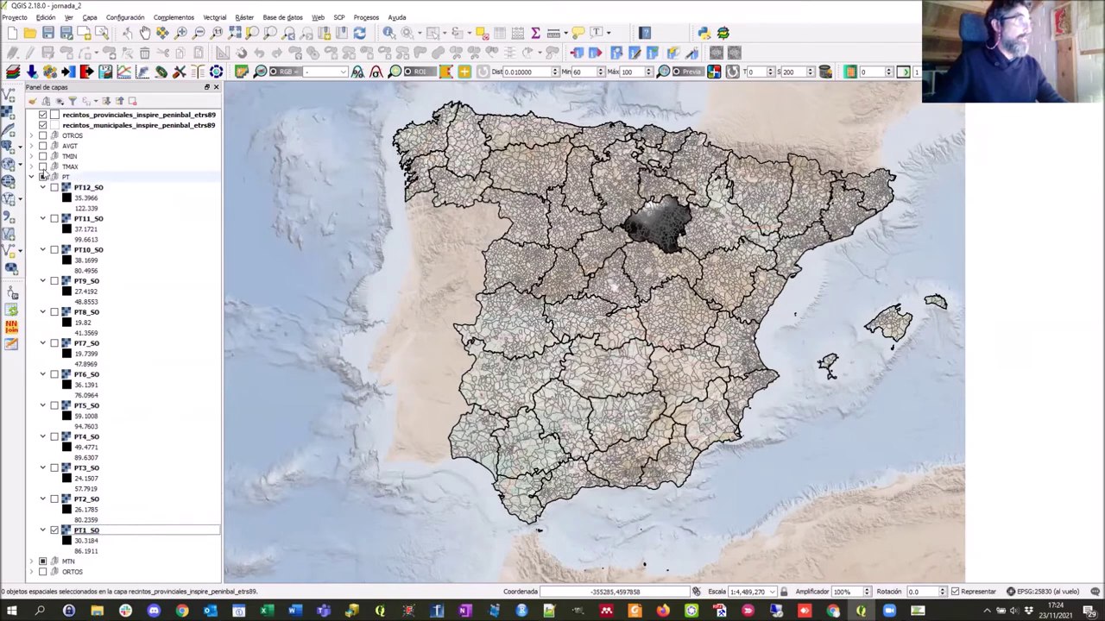
{"action": "left_click", "coordinate": [31, 166]}
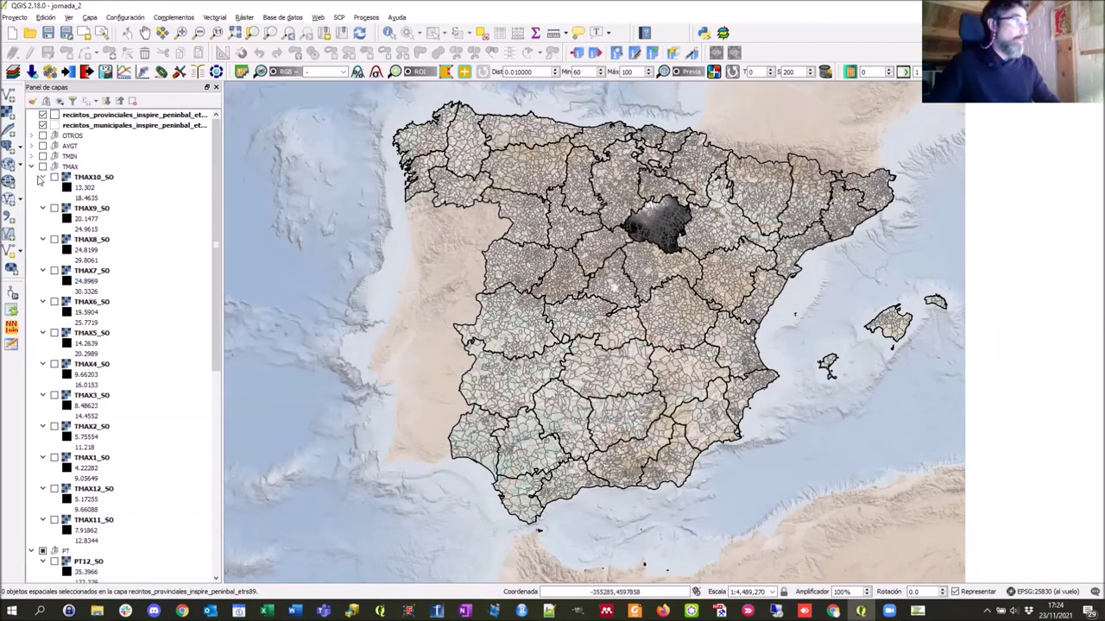
Expand the TMIN, AVGT and OTROS layer groups to list their rasters
{"action": "left_click", "coordinate": [32, 156]}
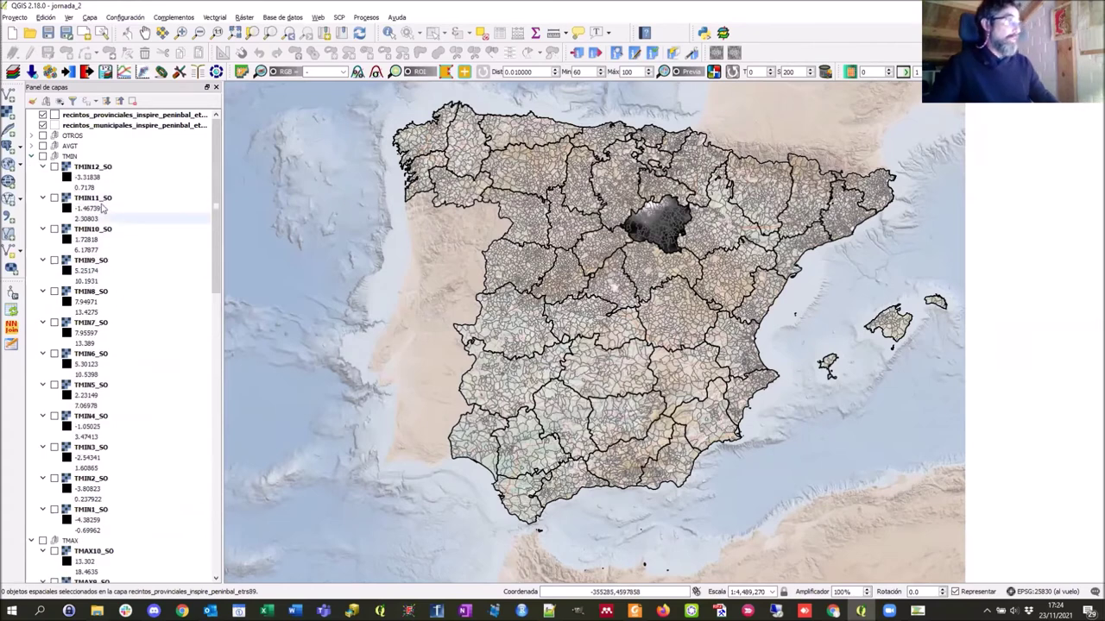
{"action": "left_click", "coordinate": [32, 146]}
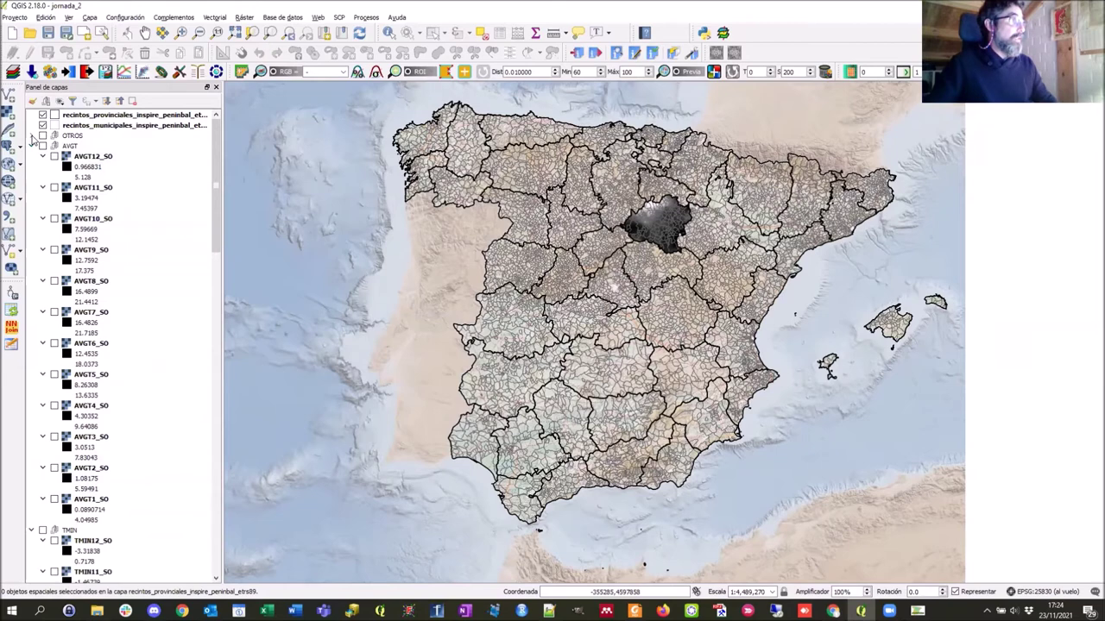
{"action": "left_click", "coordinate": [32, 136]}
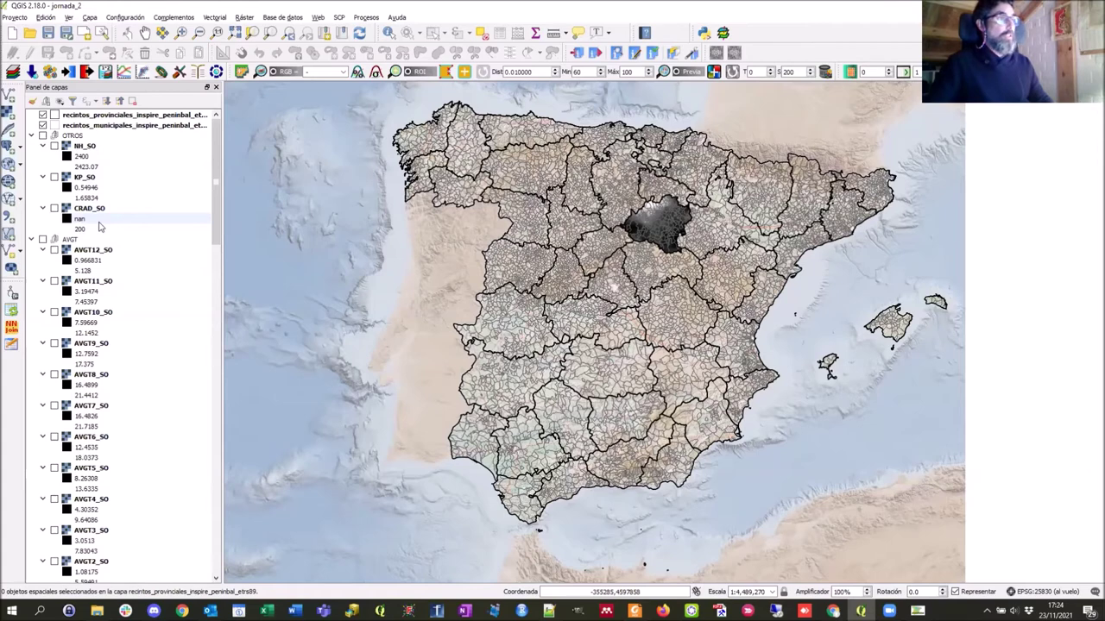
Zoom to the extent of the AVGT12_SO layer and identify its raster values at several cells in close-up
{"action": "right_click", "coordinate": [98, 252]}
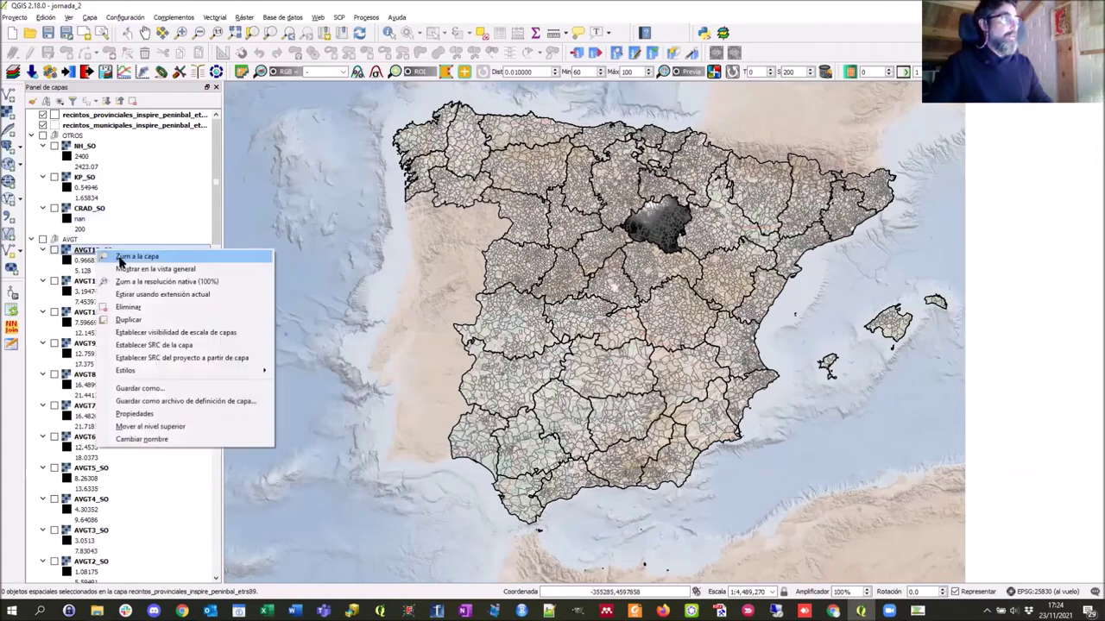
{"action": "left_click", "coordinate": [122, 258]}
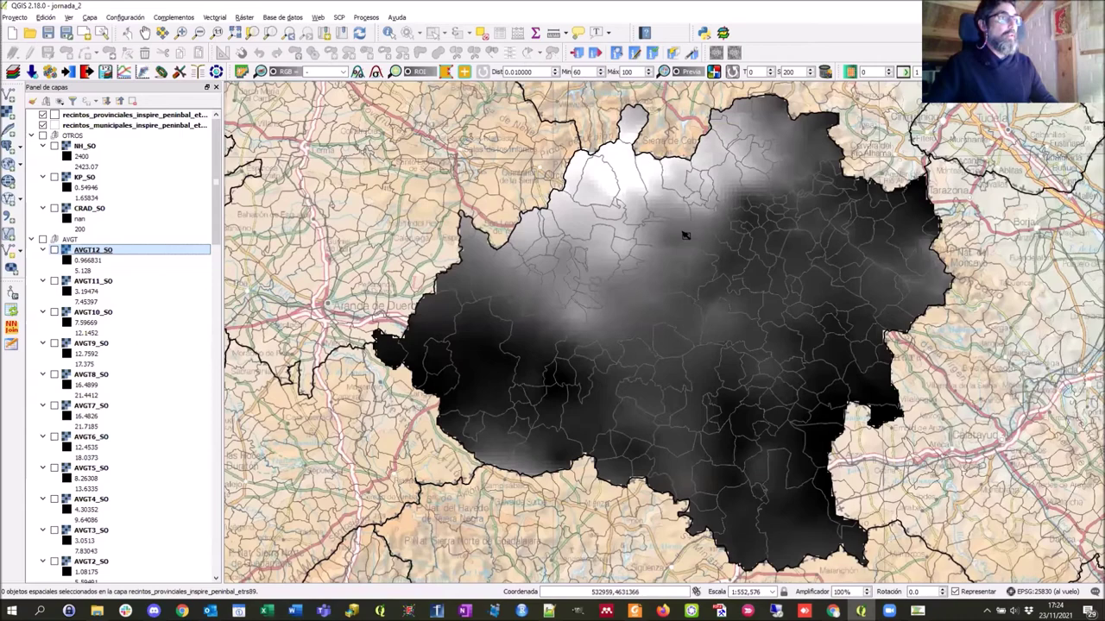
{"action": "scroll", "coordinate": [684, 234], "scroll_direction": "up", "scroll_amount": 4}
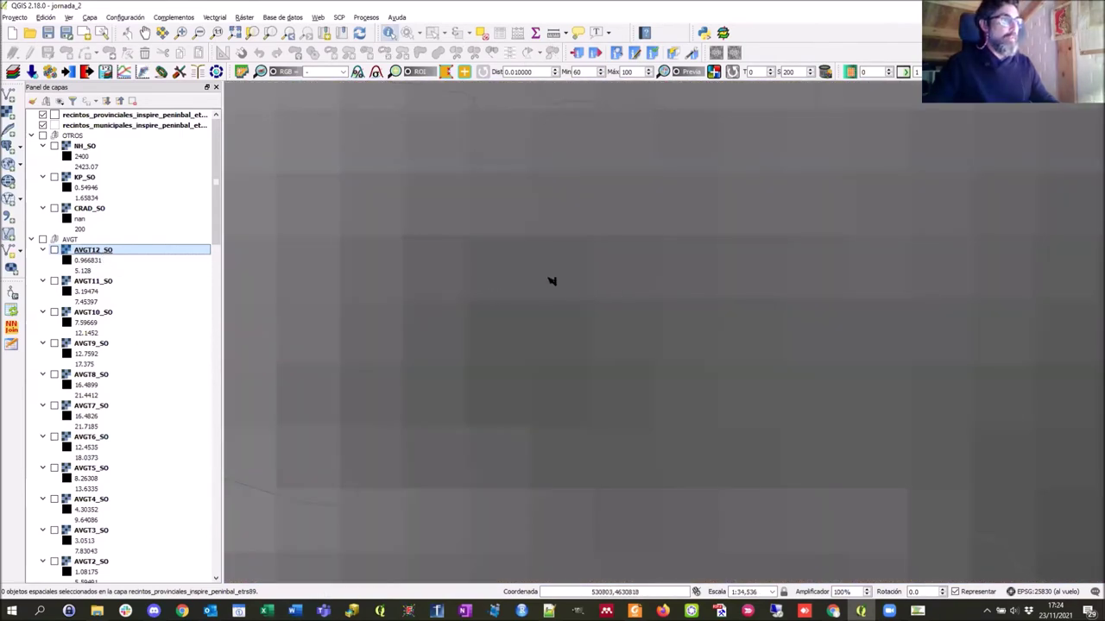
{"action": "left_click", "coordinate": [552, 281]}
{"action": "left_click", "coordinate": [693, 207]}
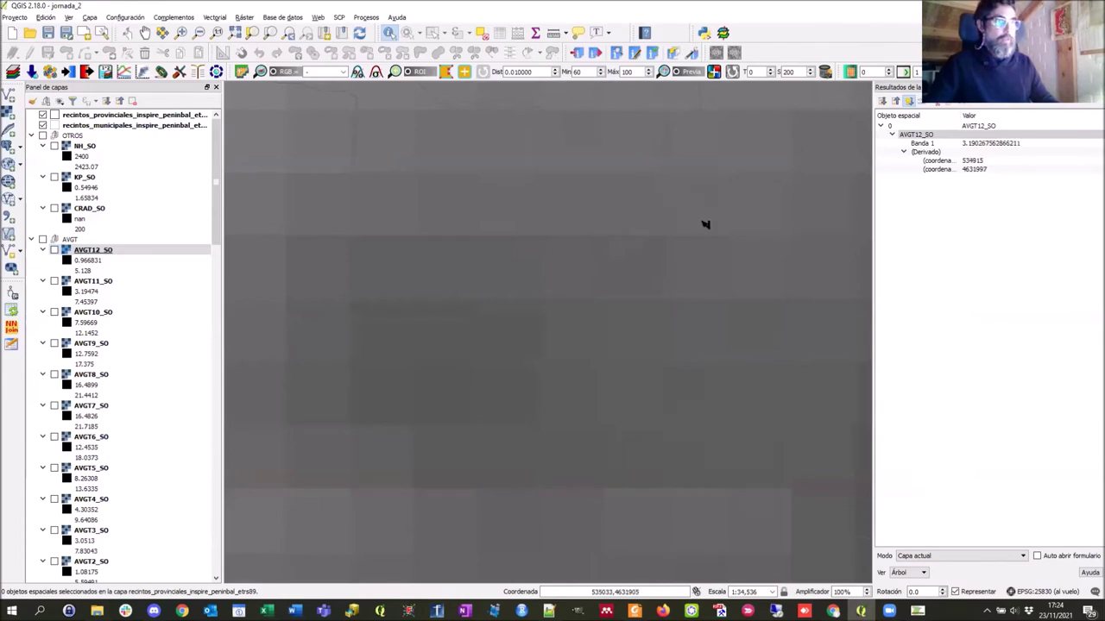
{"action": "left_click", "coordinate": [720, 294]}
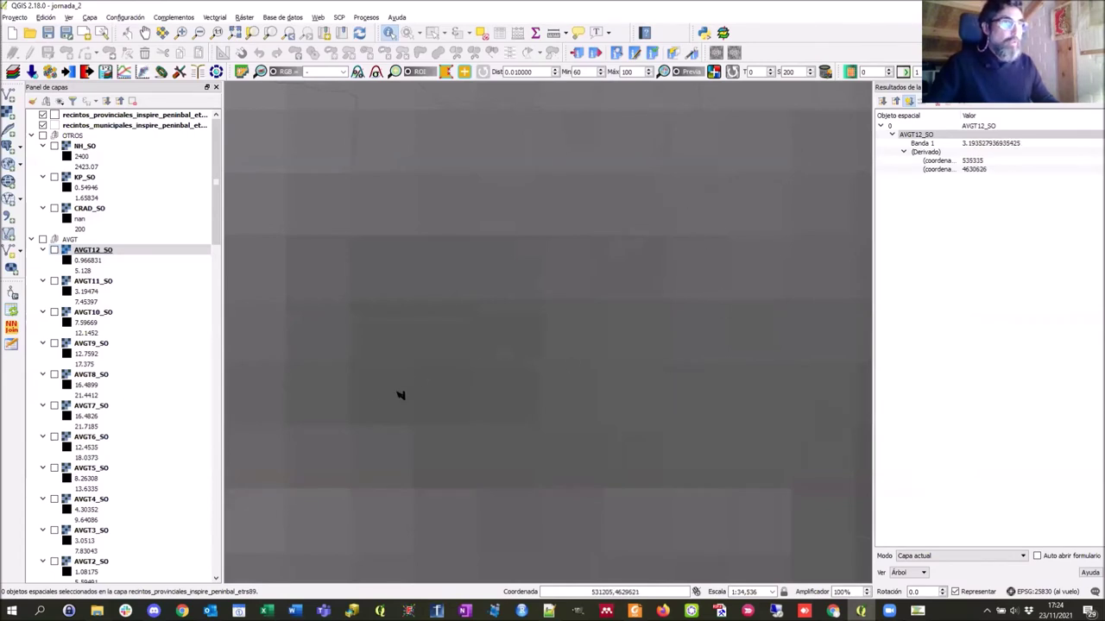
{"action": "left_click", "coordinate": [376, 416]}
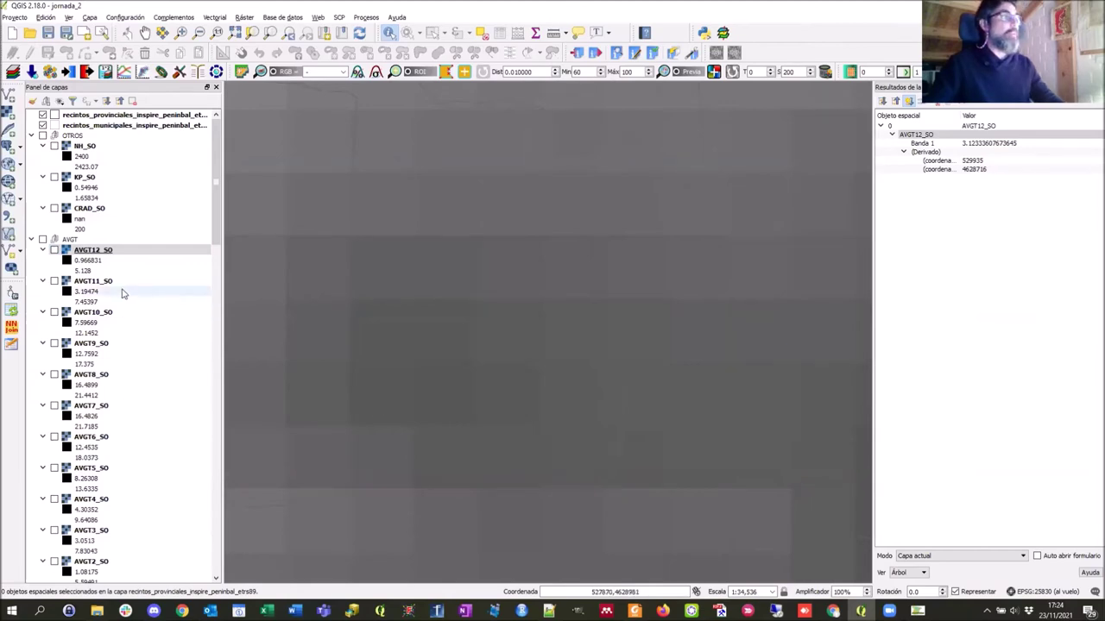
Switch to File Explorer, open the RASTERS_CALCULADORA_CLIMATICA folder in 1_calculadora_climatica and sort its files by type
{"action": "key", "text": "alt+Tab"}
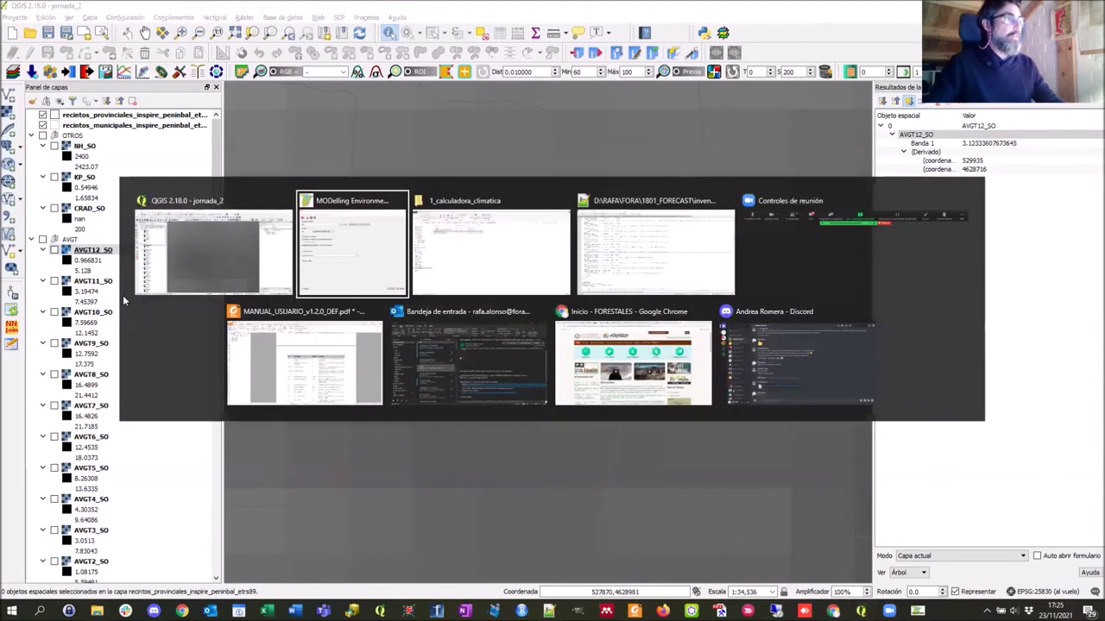
{"action": "key", "text": "alt+Tab"}
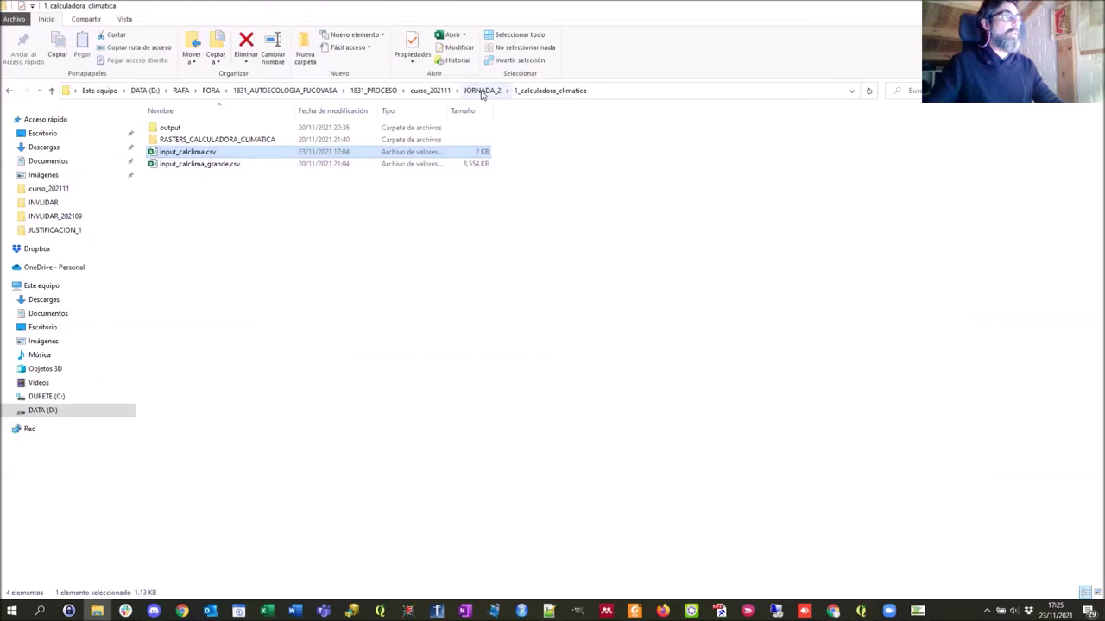
{"action": "left_click", "coordinate": [481, 90]}
{"action": "double_click", "coordinate": [198, 127]}
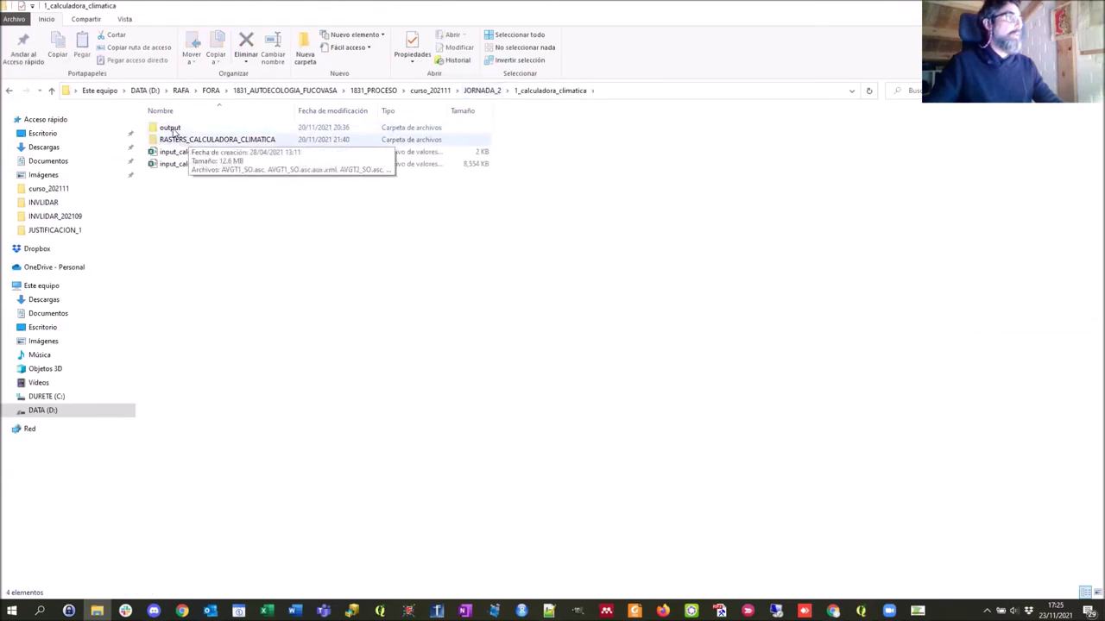
{"action": "double_click", "coordinate": [181, 139]}
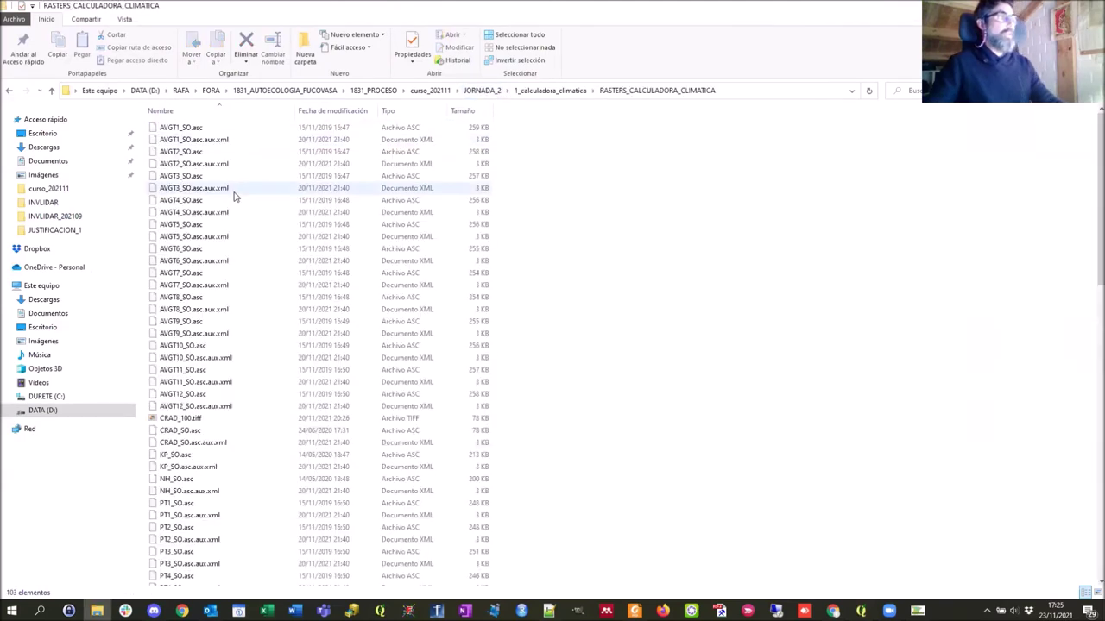
{"action": "left_click", "coordinate": [408, 114]}
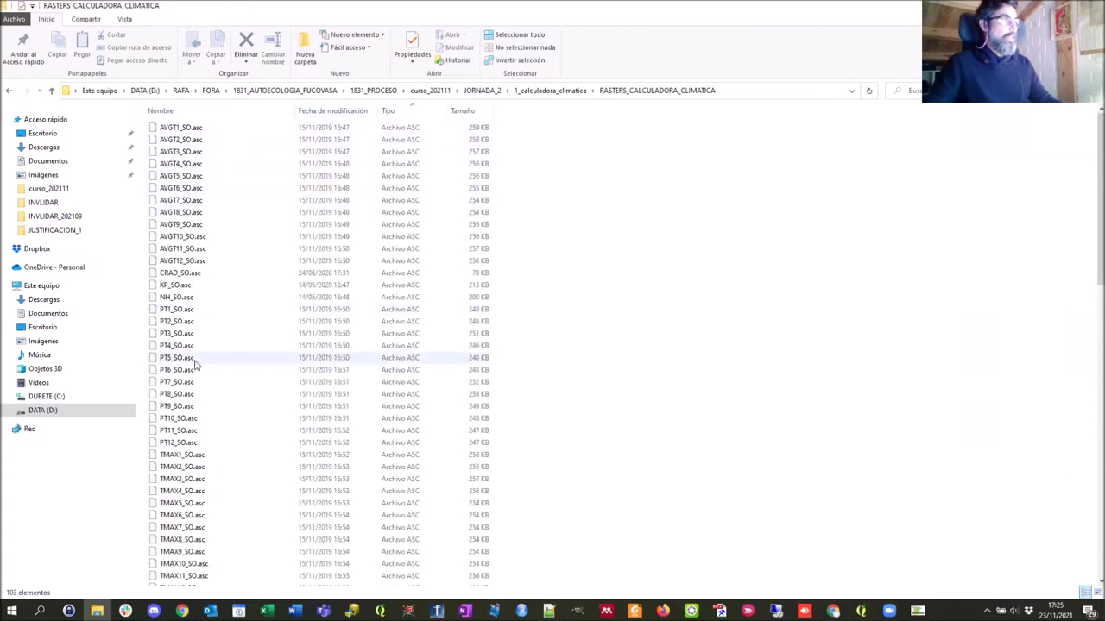
Open AVGT1_SO.asc in Notepad++ and examine its header lines, including the cellsize and NODATA_value entries
{"action": "right_click", "coordinate": [175, 130]}
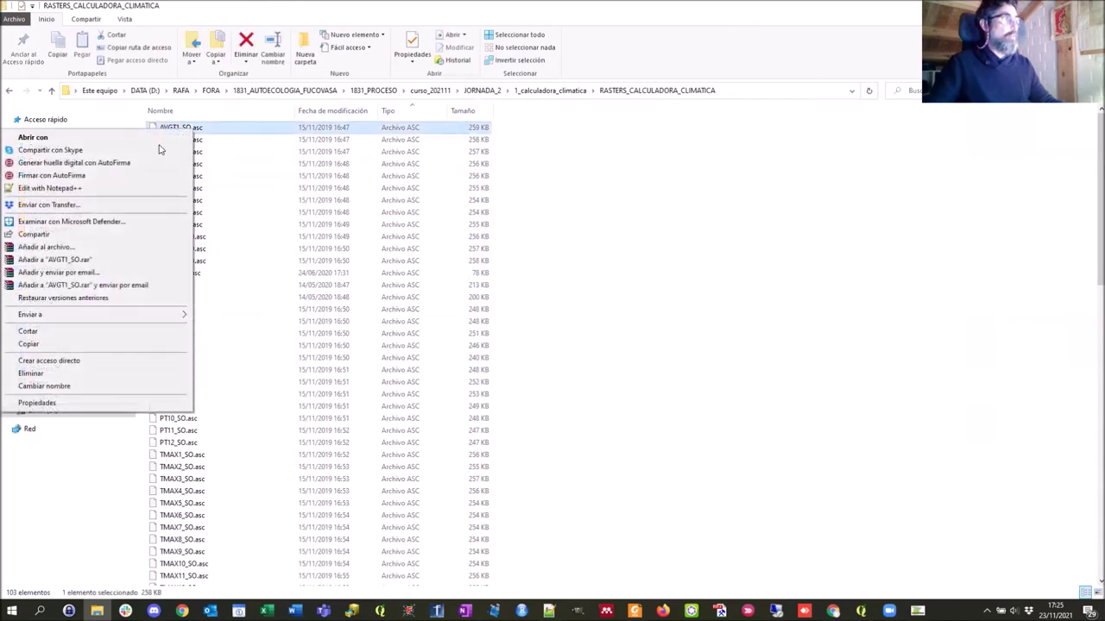
{"action": "left_click", "coordinate": [52, 188]}
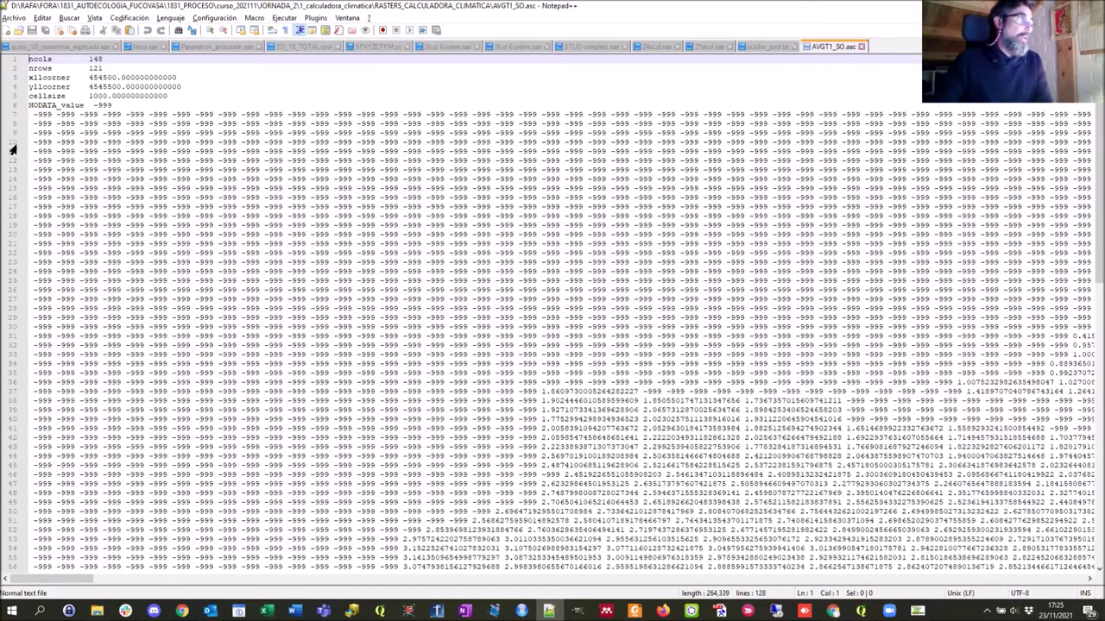
{"action": "left_click_drag", "start_coordinate": [34, 114], "coordinate": [50, 119]}
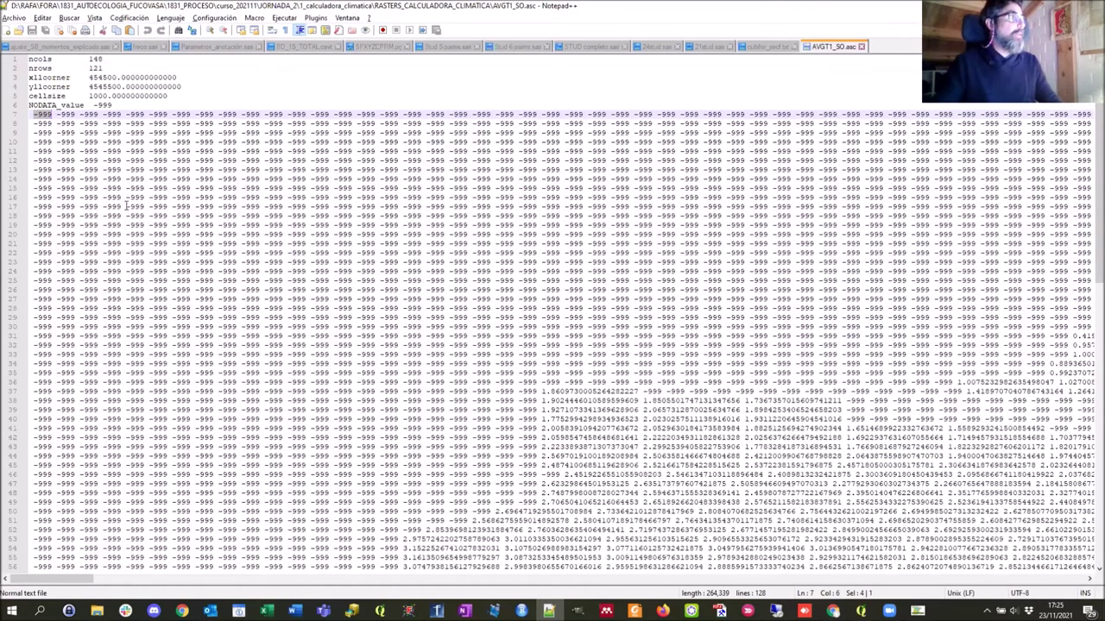
{"action": "left_click", "coordinate": [128, 107]}
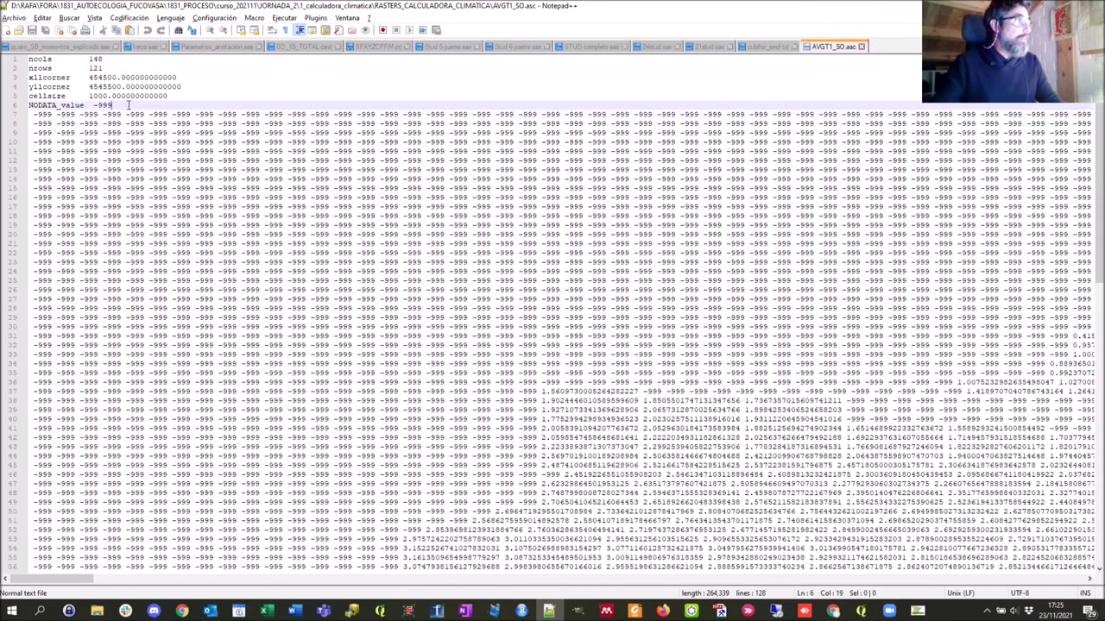
{"action": "left_click_drag", "start_coordinate": [112, 104], "coordinate": [16, 59]}
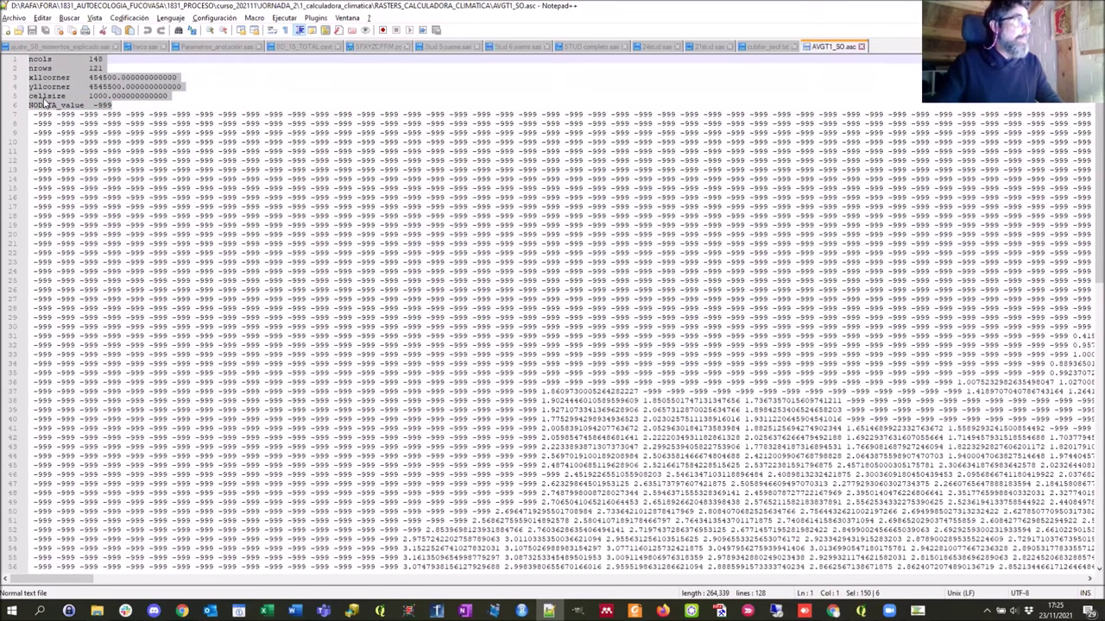
{"action": "double_click", "coordinate": [46, 96]}
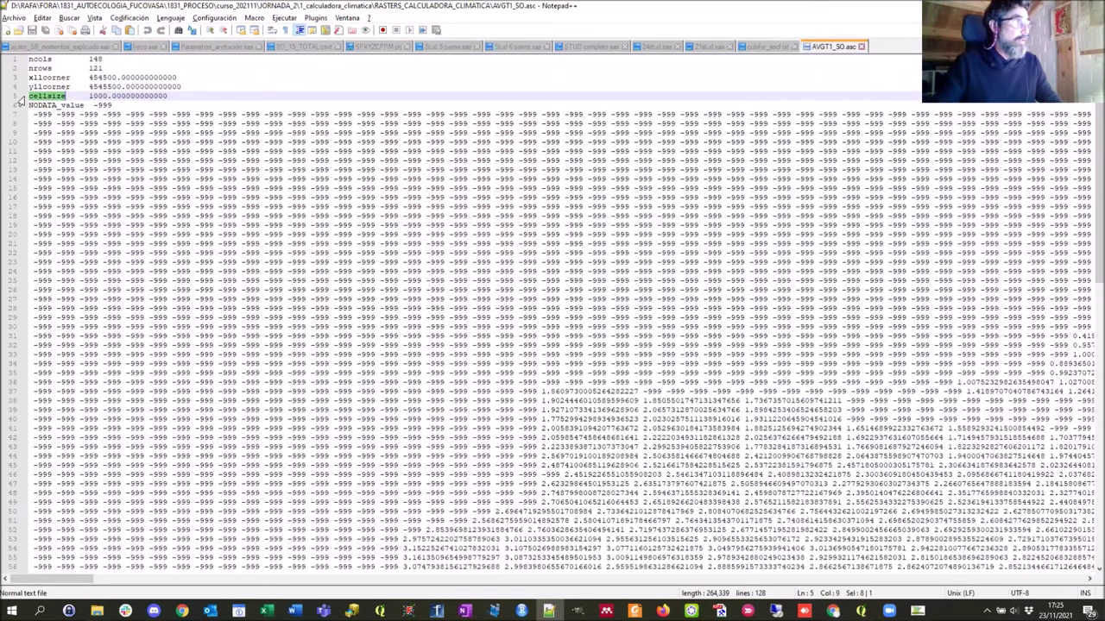
{"action": "left_click_drag", "start_coordinate": [29, 104], "coordinate": [114, 104]}
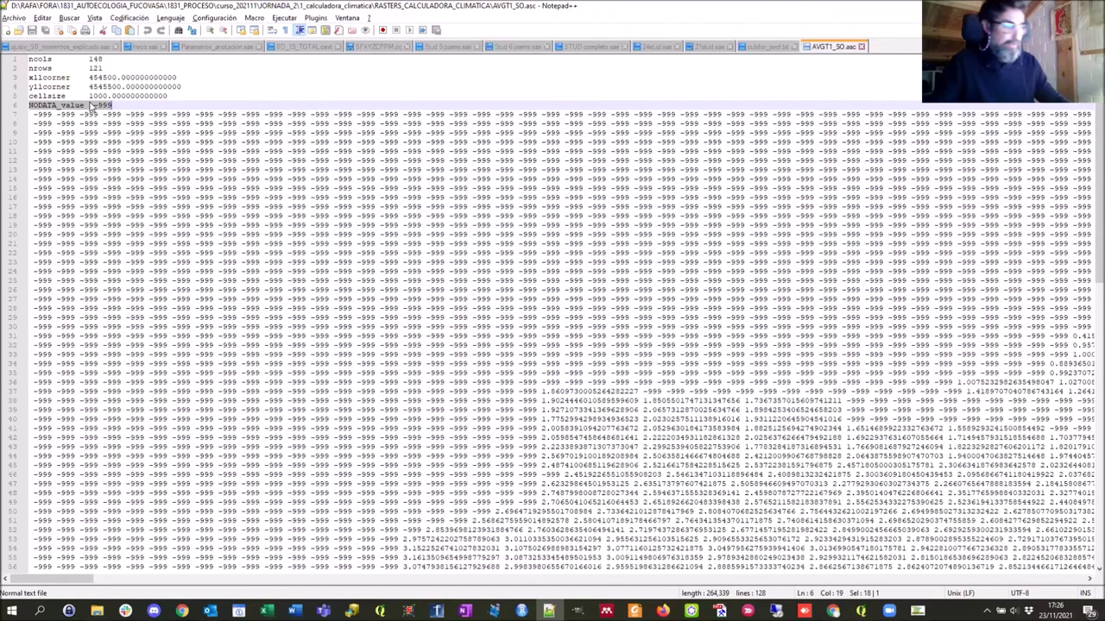
Switch to the jornada_2 project in QGIS and make the AVGT12_SO raster visible on the map
{"action": "key", "text": "alt+Tab"}
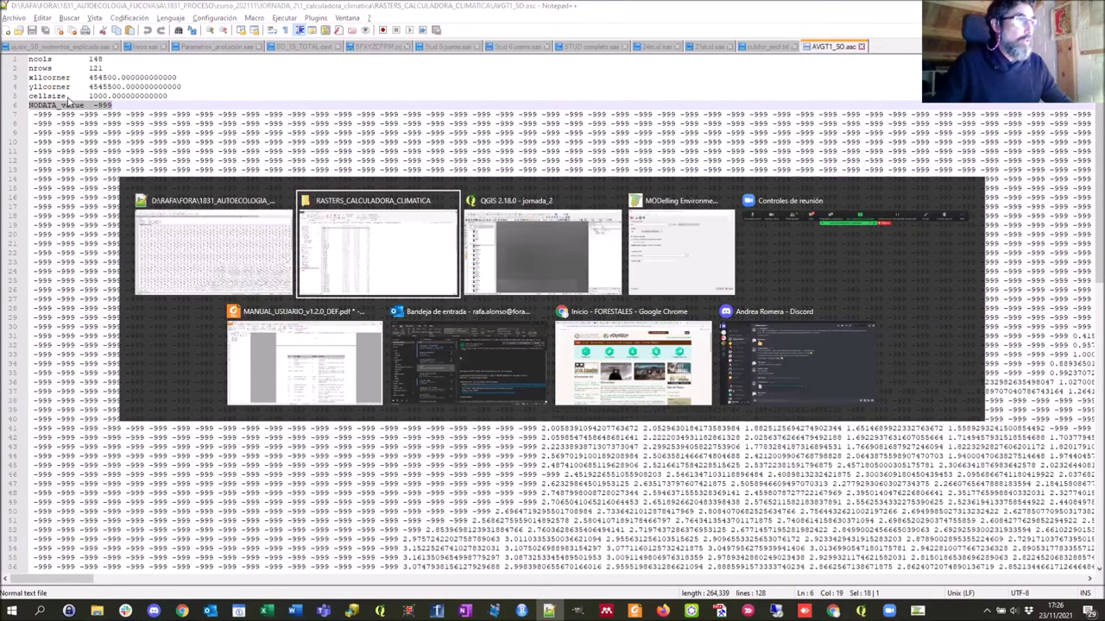
{"action": "left_click", "coordinate": [549, 255]}
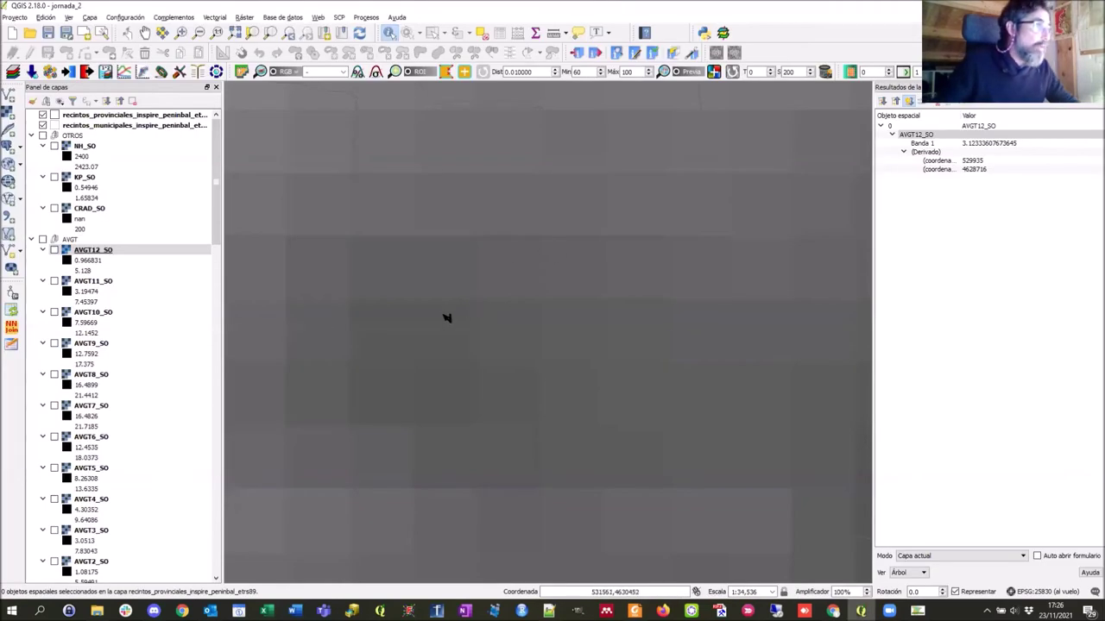
{"action": "left_click", "coordinate": [57, 252]}
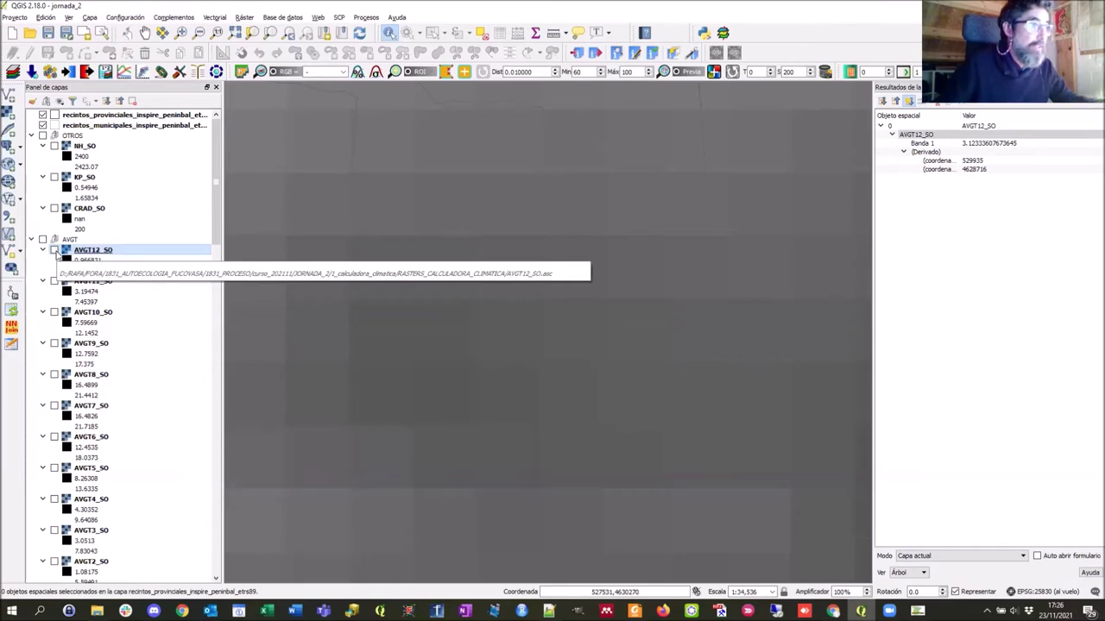
{"action": "left_click", "coordinate": [54, 251]}
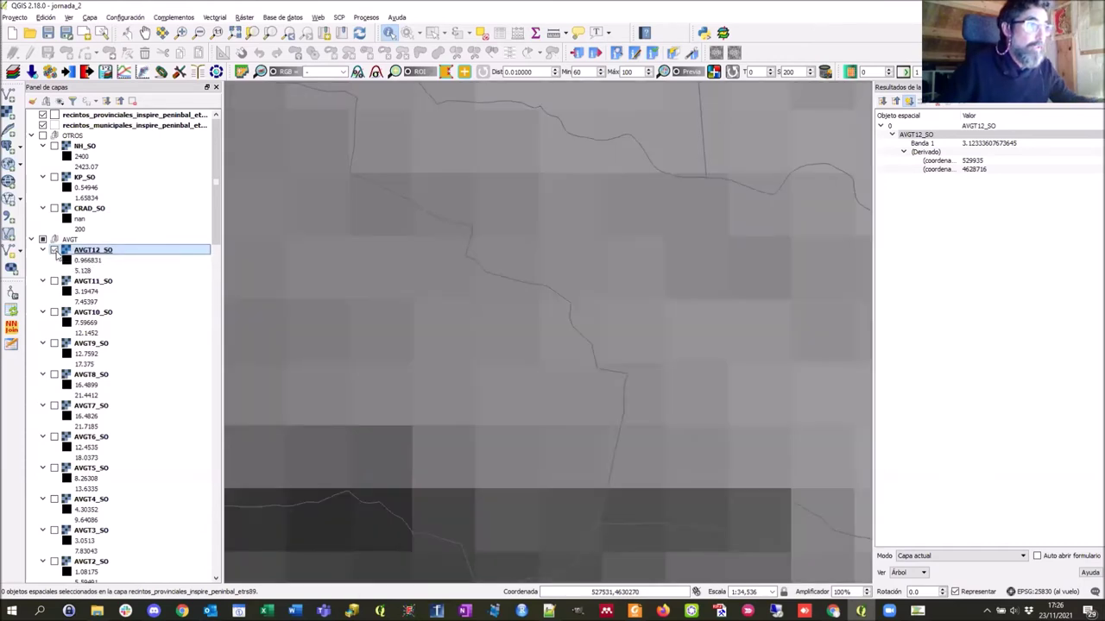
{"action": "left_click", "coordinate": [55, 250]}
{"action": "left_click", "coordinate": [54, 251]}
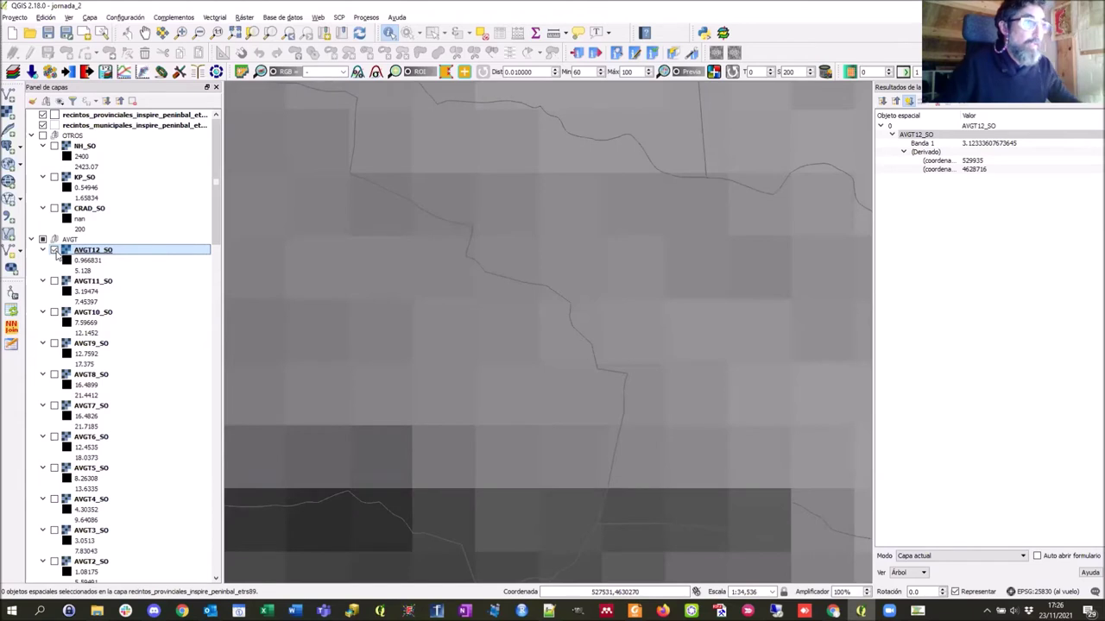
Review the ncols, nrows, xllcorner and yllcorner lines of AVGT1_SO.asc in Notepad++, and compare them with the raster's extent in QGIS
{"action": "key", "text": "alt+Tab"}
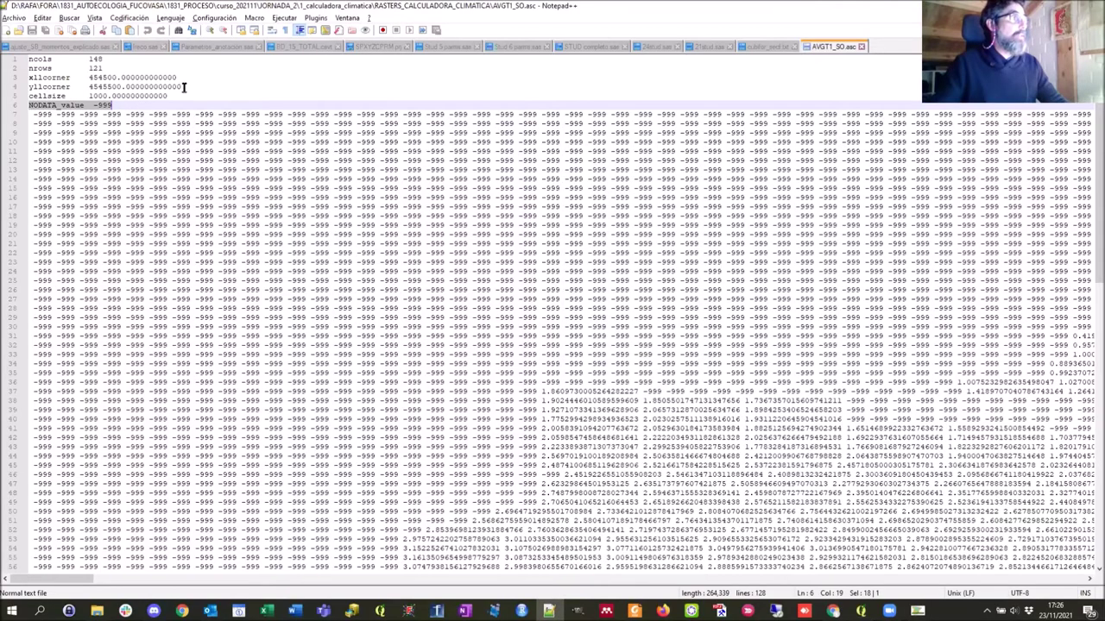
{"action": "left_click_drag", "start_coordinate": [183, 86], "coordinate": [26, 59]}
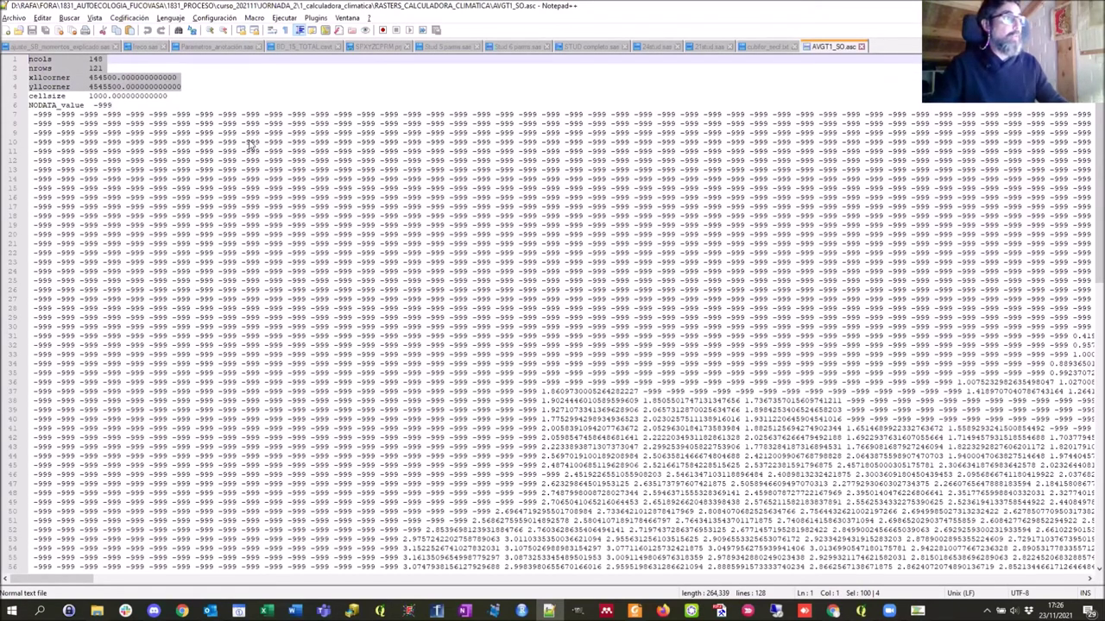
{"action": "key", "text": "alt+Tab"}
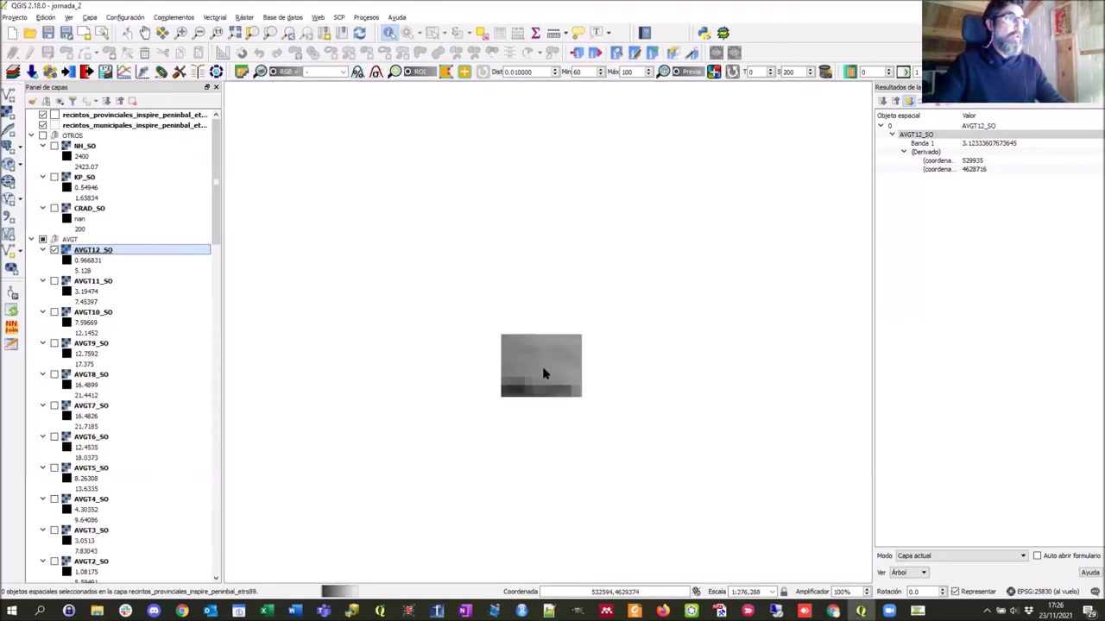
{"action": "scroll", "coordinate": [599, 374], "scroll_direction": "down", "scroll_amount": 1}
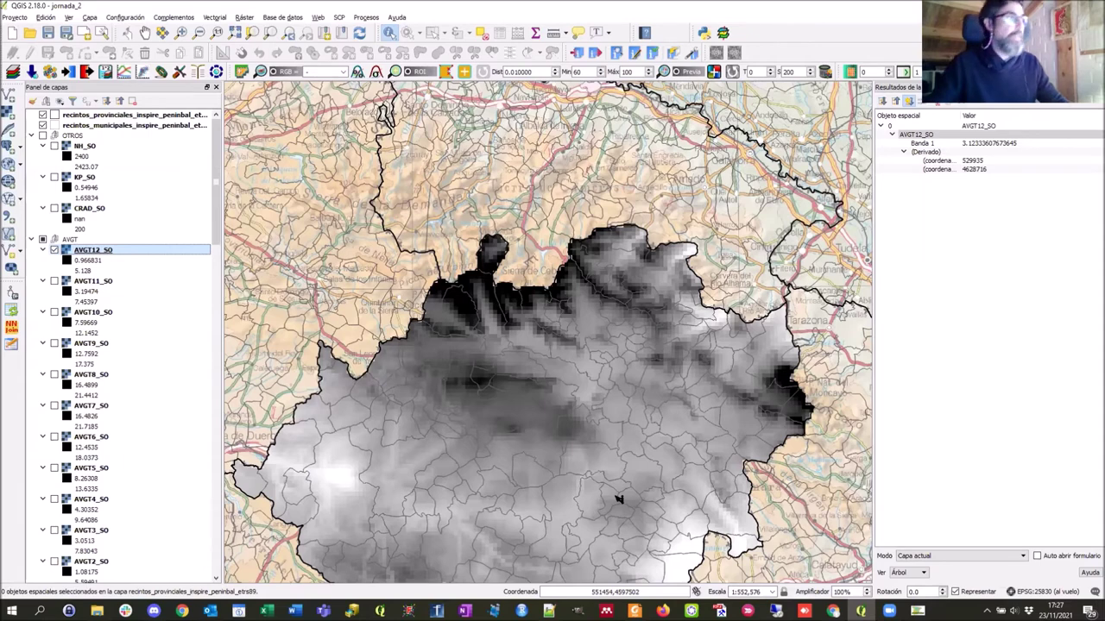
Recheck the cellsize, NODATA_value, dimension and corner lines of AVGT1_SO.asc in Notepad++, and return to the raster folder in File Explorer
{"action": "key", "text": "alt+Tab"}
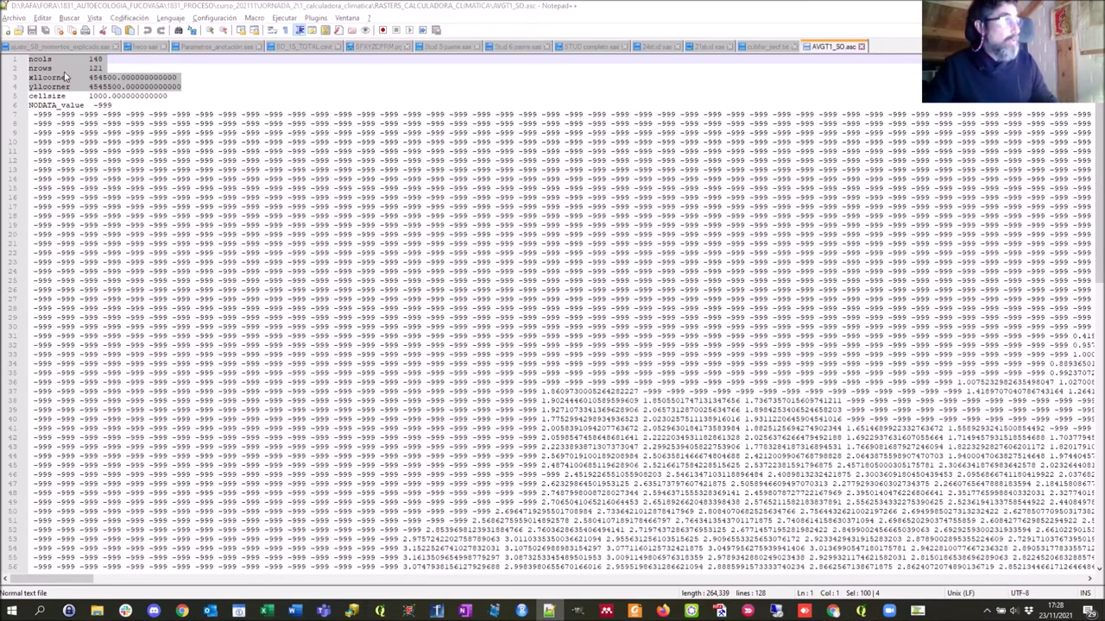
{"action": "left_click", "coordinate": [122, 104]}
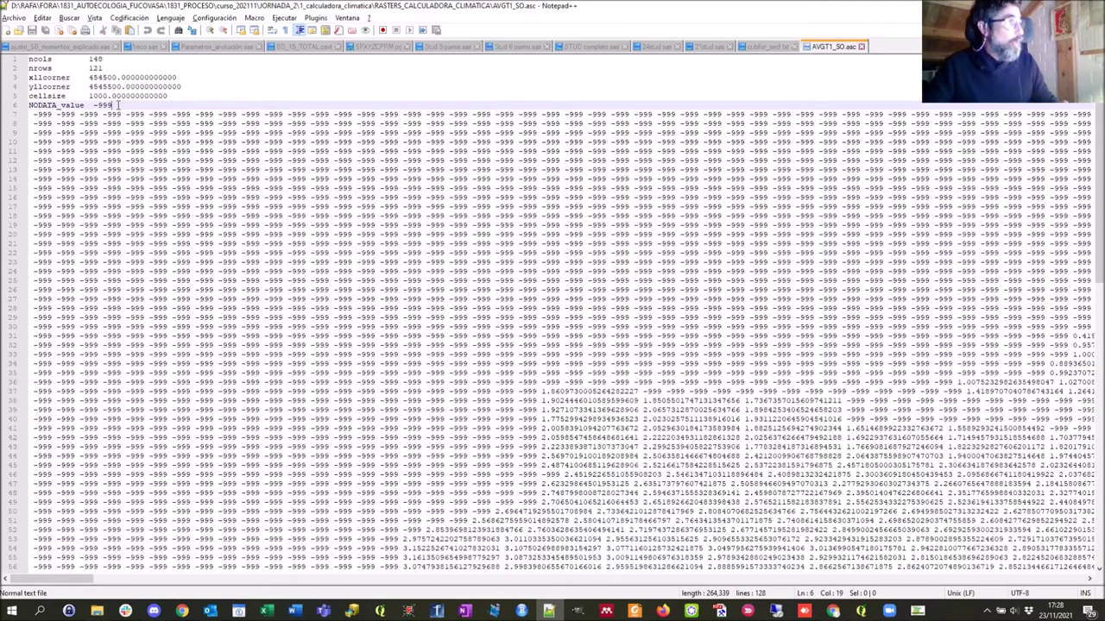
{"action": "left_click", "coordinate": [21, 100], "text": "shift"}
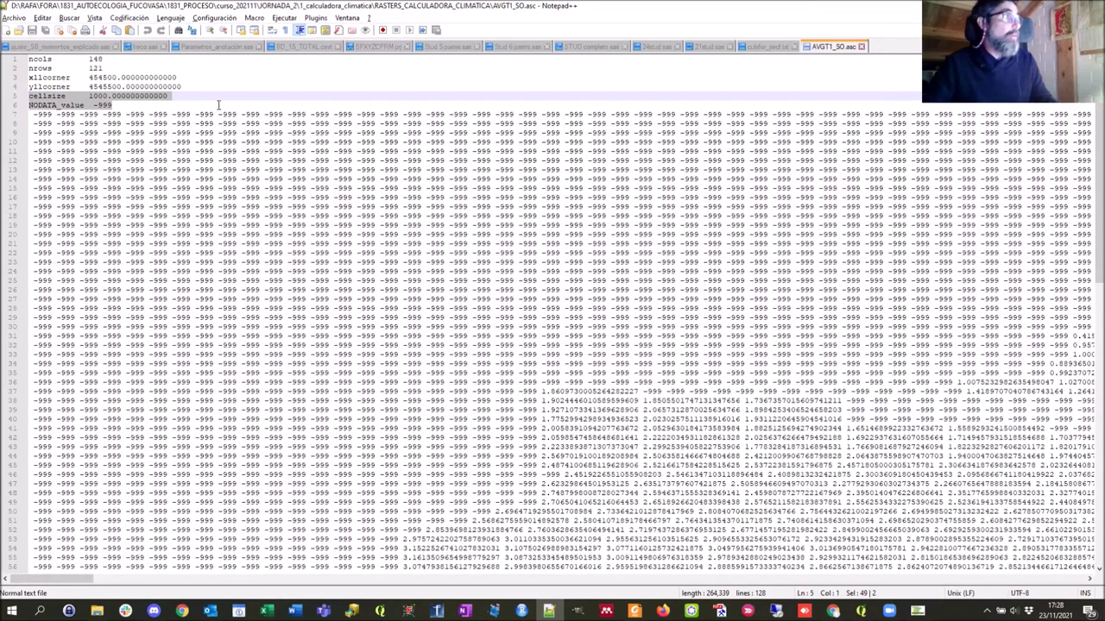
{"action": "left_click_drag", "start_coordinate": [207, 86], "coordinate": [153, 86]}
{"action": "key", "text": "shift+Up"}
{"action": "key", "text": "shift+Up"}
{"action": "key", "text": "shift+Up"}
{"action": "key", "text": "shift+Home"}
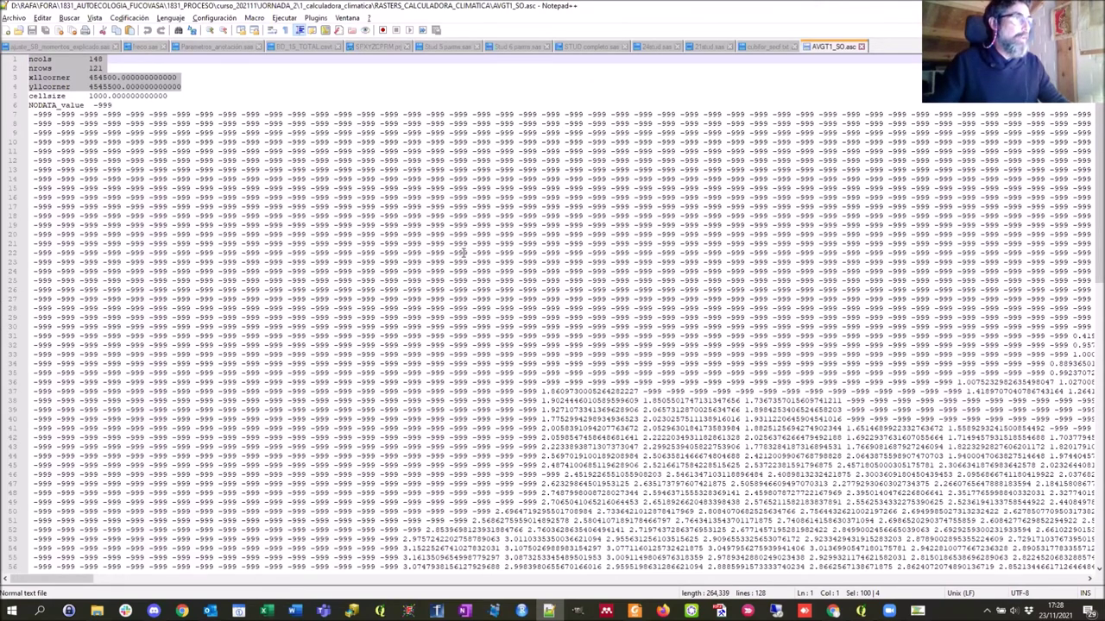
{"action": "key", "text": "alt+Tab"}
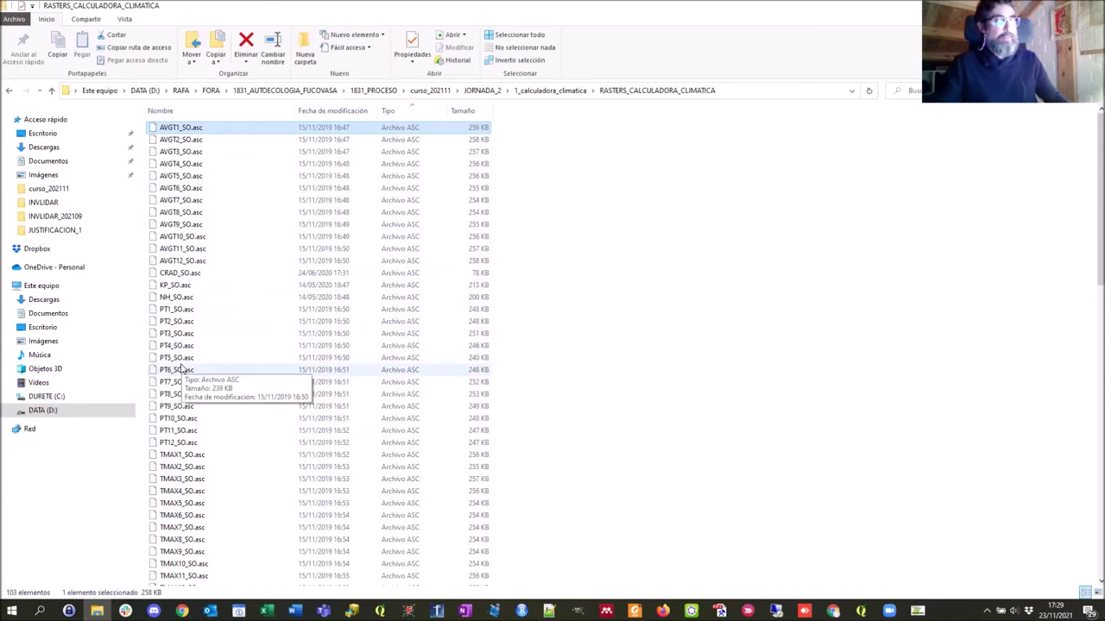
Look through the .asc rasters in the RASTERS_CALCULADORA_CLIMATICA folder, and close AVGT1_SO.asc in Notepad++
{"action": "scroll", "coordinate": [206, 435], "scroll_direction": "down", "scroll_amount": 7}
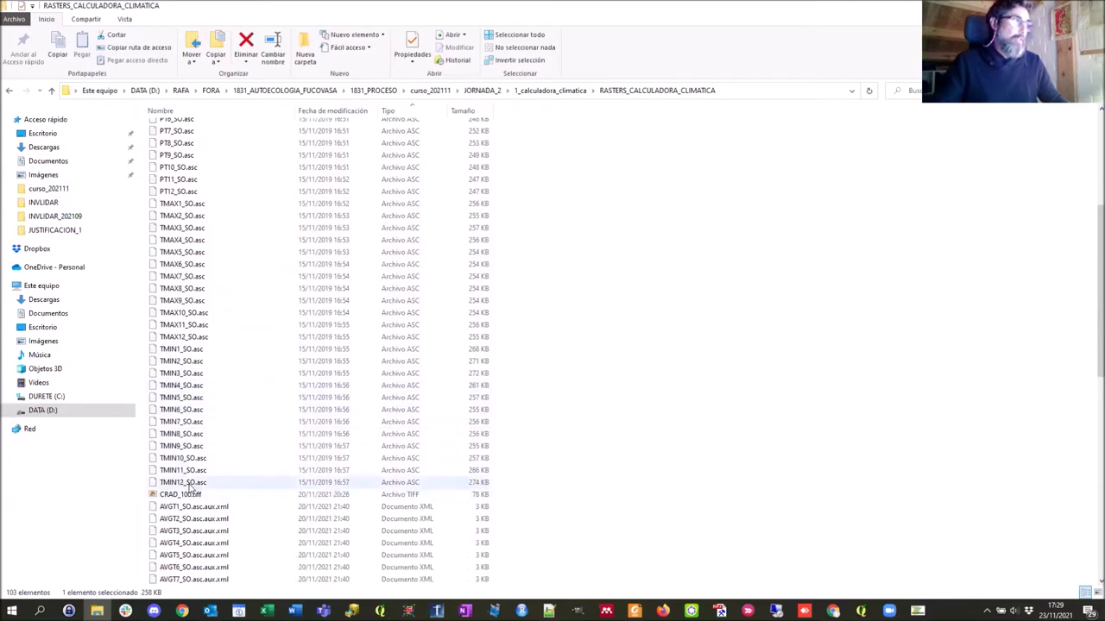
{"action": "scroll", "coordinate": [377, 336], "scroll_direction": "up", "scroll_amount": 7}
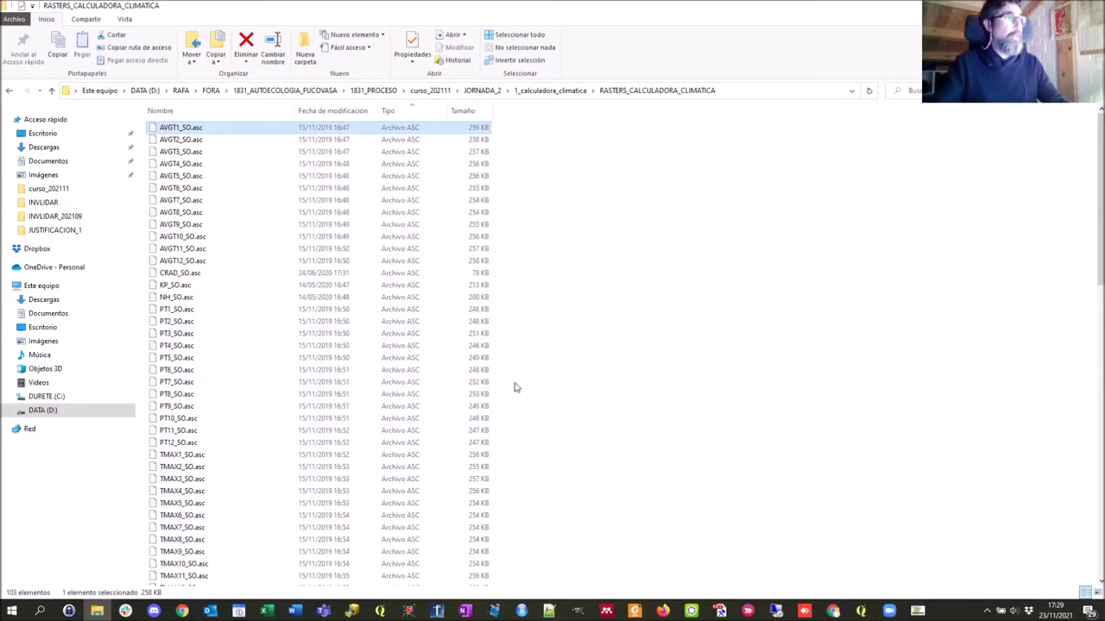
{"action": "key", "text": "alt+Tab"}
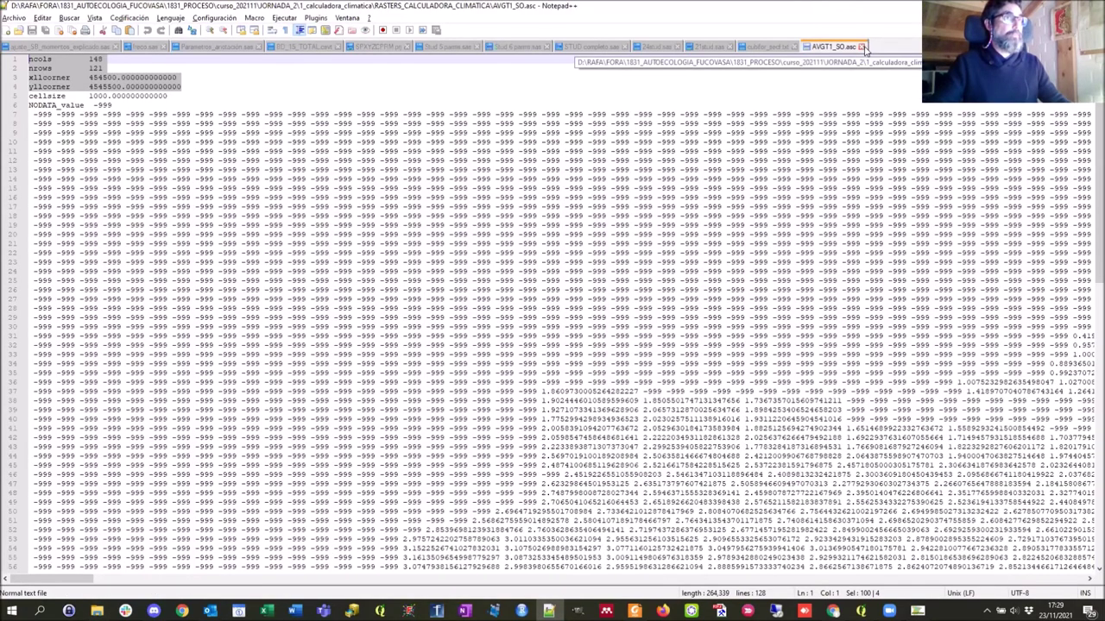
{"action": "left_click", "coordinate": [863, 47]}
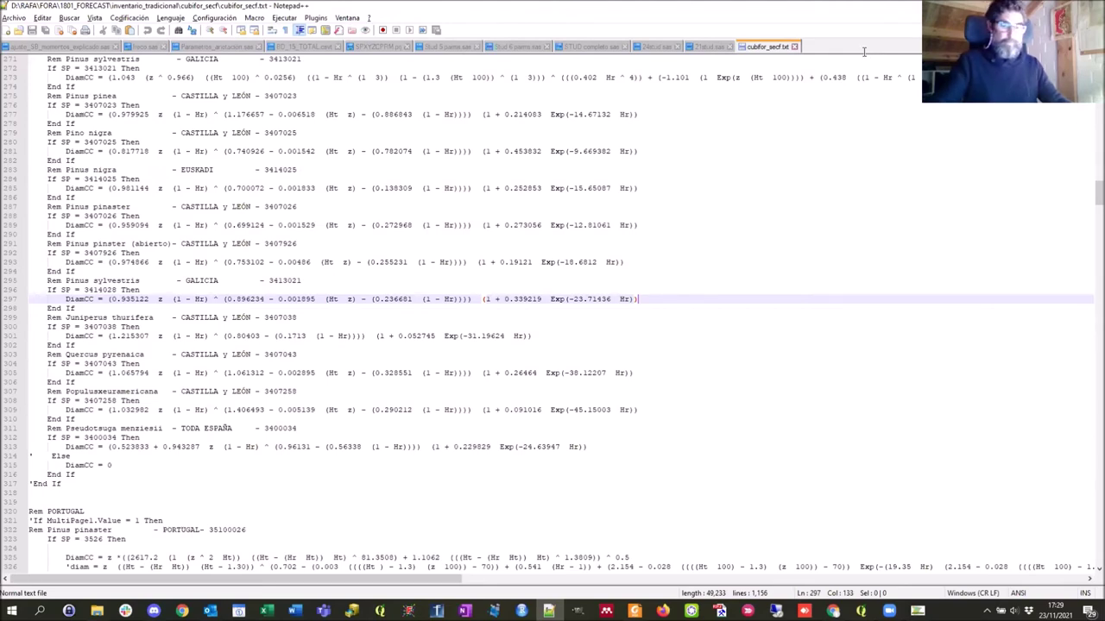
Switch to ModERFoRest's climatic variables calculator and set the raster input directory to 1_calculadora_climatica/RASTERS_CALCULADORA_CLIMATICA
{"action": "key", "text": "alt+Tab"}
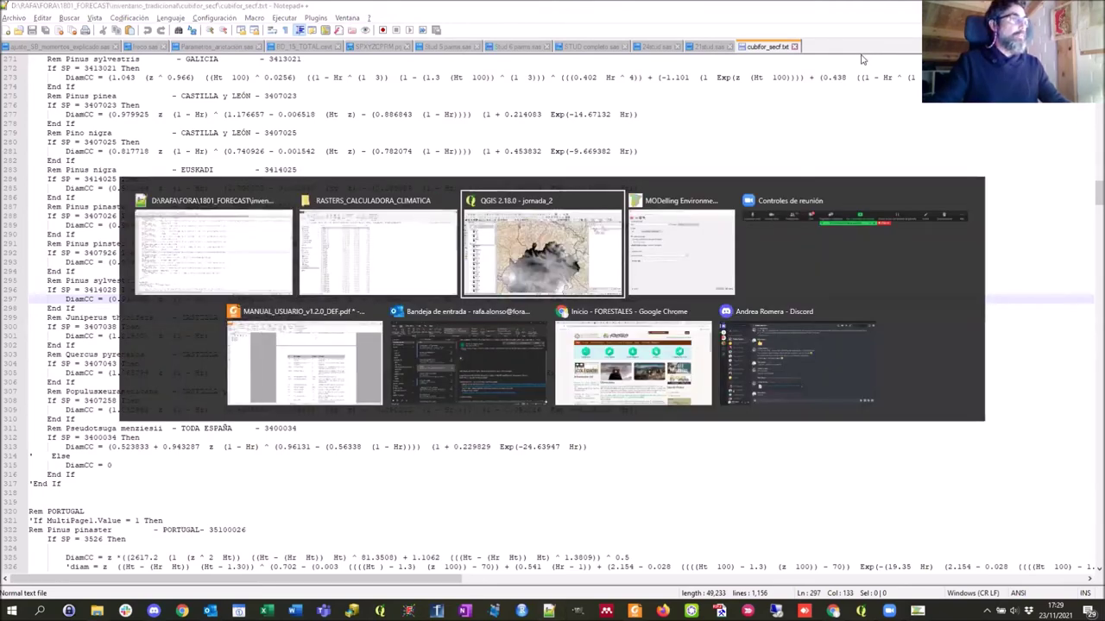
{"action": "key", "text": "alt+Tab"}
{"action": "left_click", "coordinate": [673, 244]}
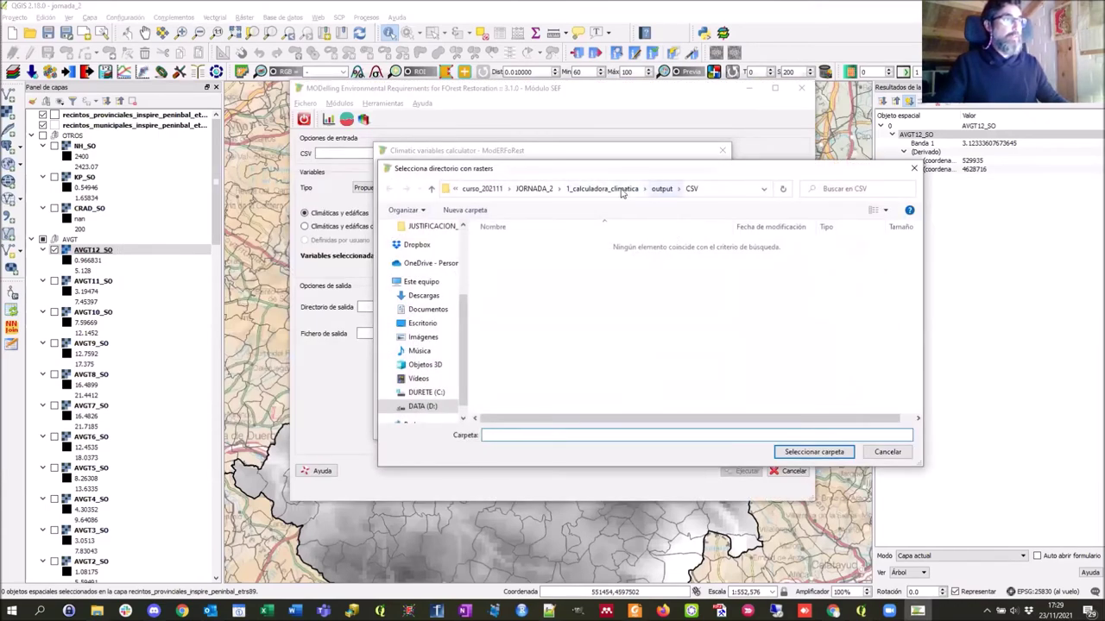
{"action": "left_click", "coordinate": [623, 190]}
{"action": "left_click", "coordinate": [509, 259]}
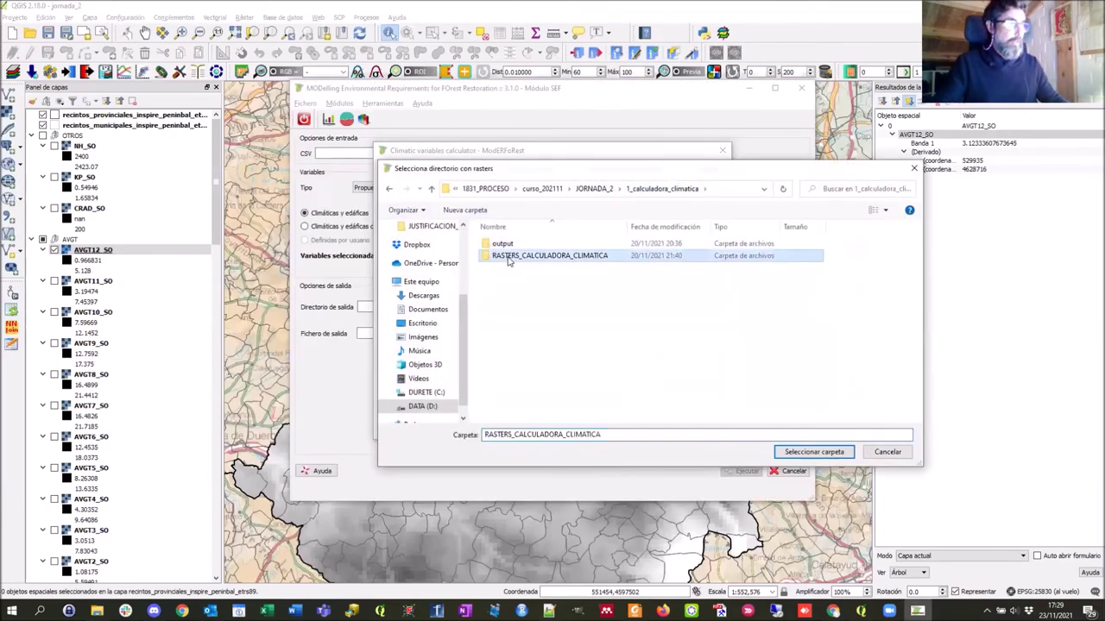
{"action": "left_click", "coordinate": [807, 453]}
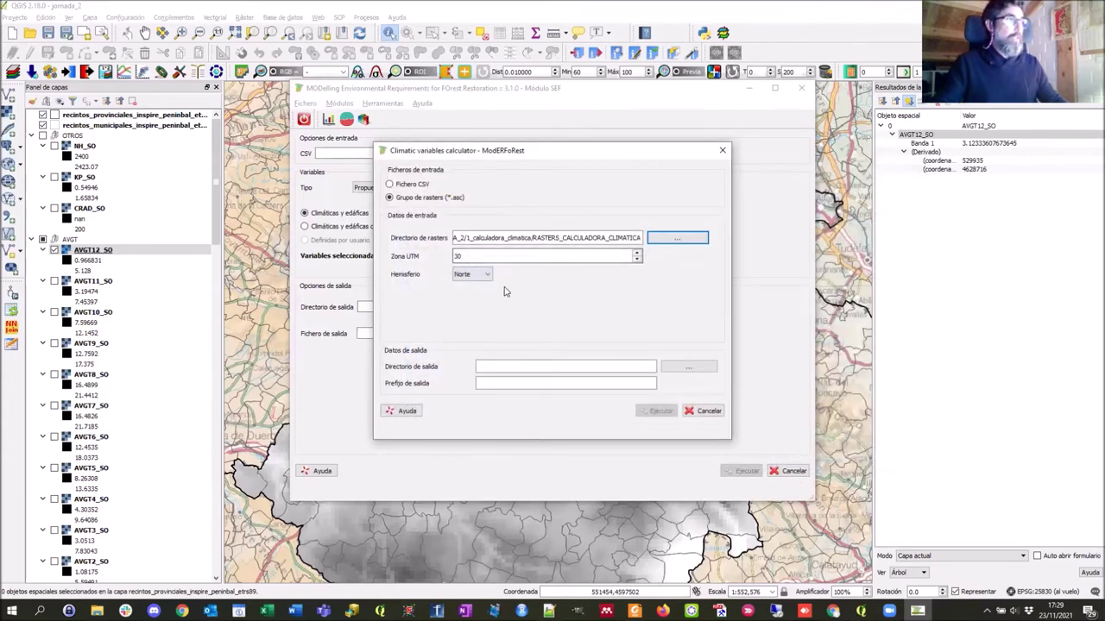
Set the calculator's output directory to the RASTER folder inside 1_calculadora_climatica/output
{"action": "left_click", "coordinate": [695, 367]}
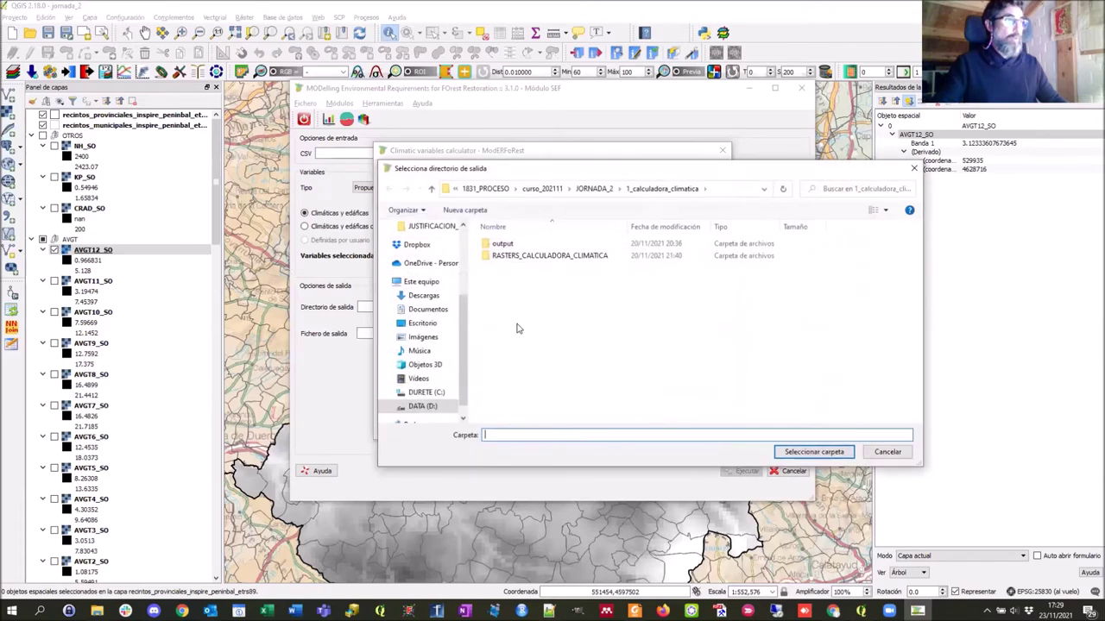
{"action": "double_click", "coordinate": [502, 243]}
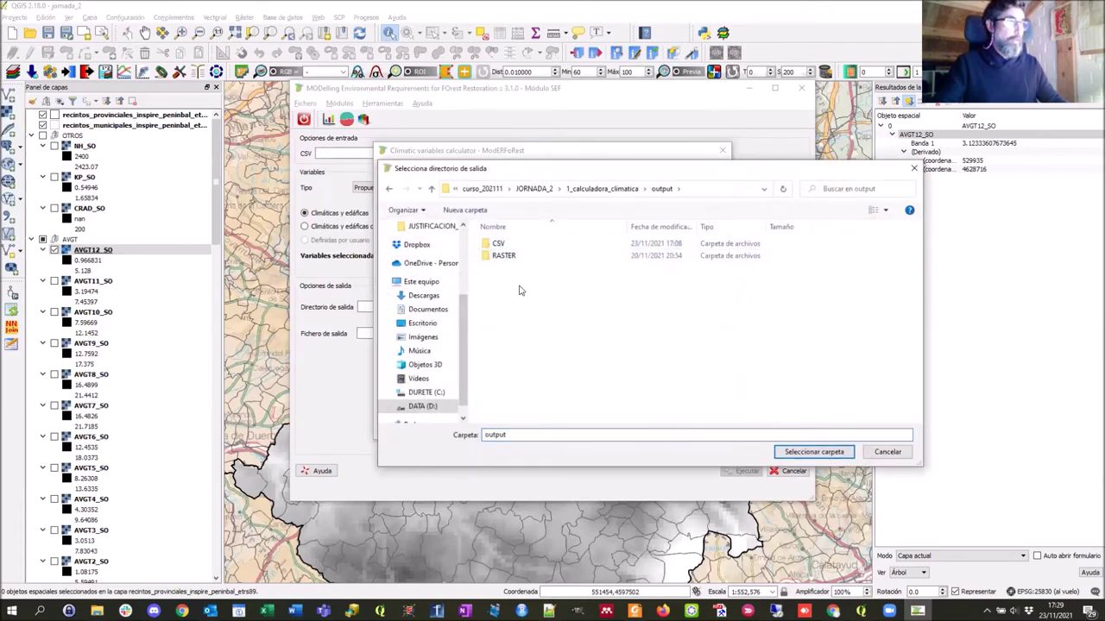
{"action": "double_click", "coordinate": [500, 255]}
{"action": "left_click", "coordinate": [829, 458]}
Set the output prefix to J2, run the raster calculation and dismiss the completion message
{"action": "left_click", "coordinate": [501, 384]}
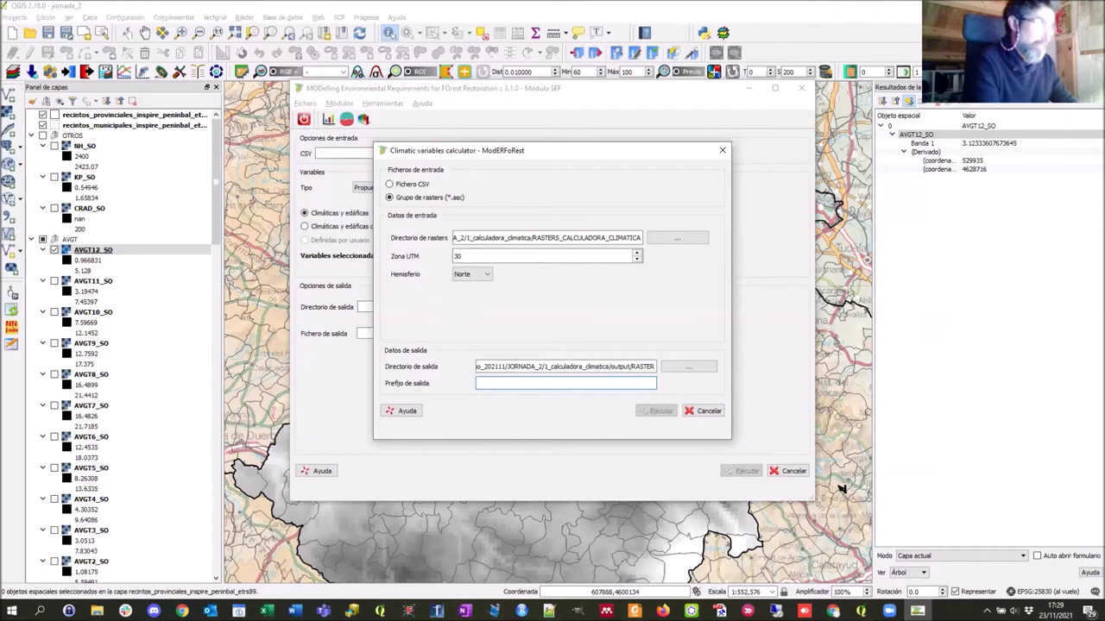
{"action": "type", "text": "j"}
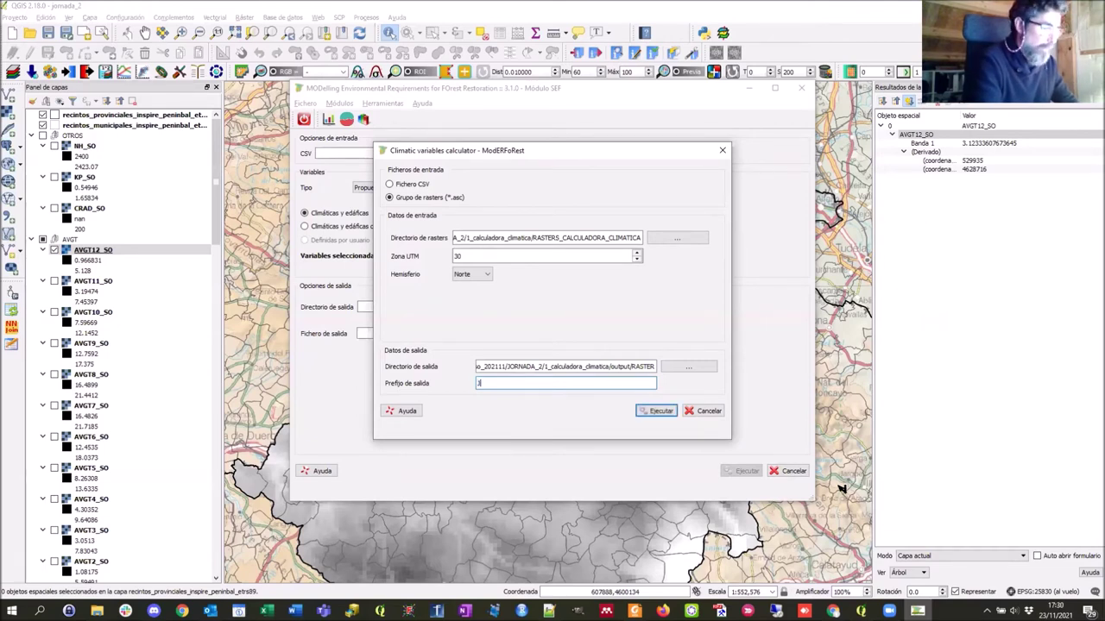
{"action": "type", "text": "2"}
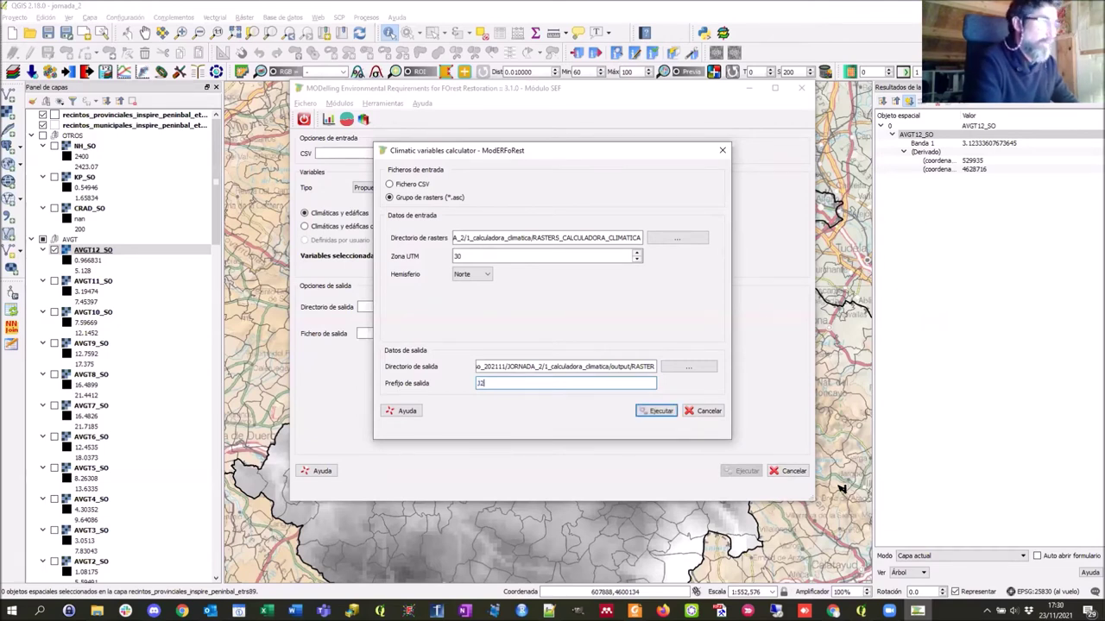
{"action": "left_click", "coordinate": [661, 411]}
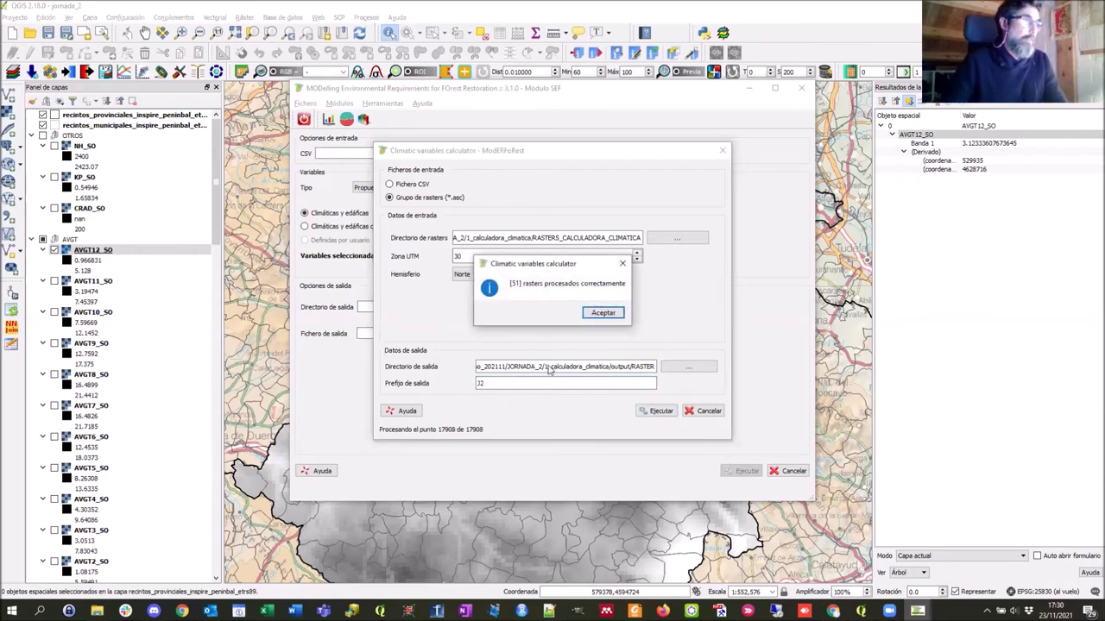
{"action": "left_click", "coordinate": [604, 313]}
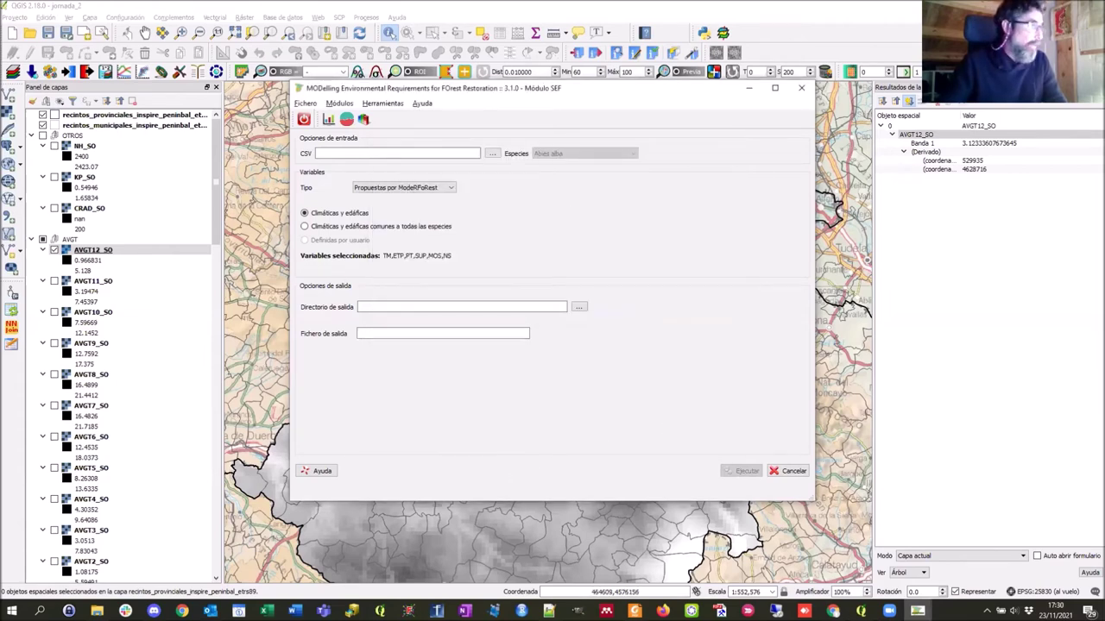
Return to the RASTERS_CALCULADORA_CLIMATICA folder in File Explorer and select KP_SO.asc and NH_SO.asc together
{"action": "mouse_move", "coordinate": [96, 611]}
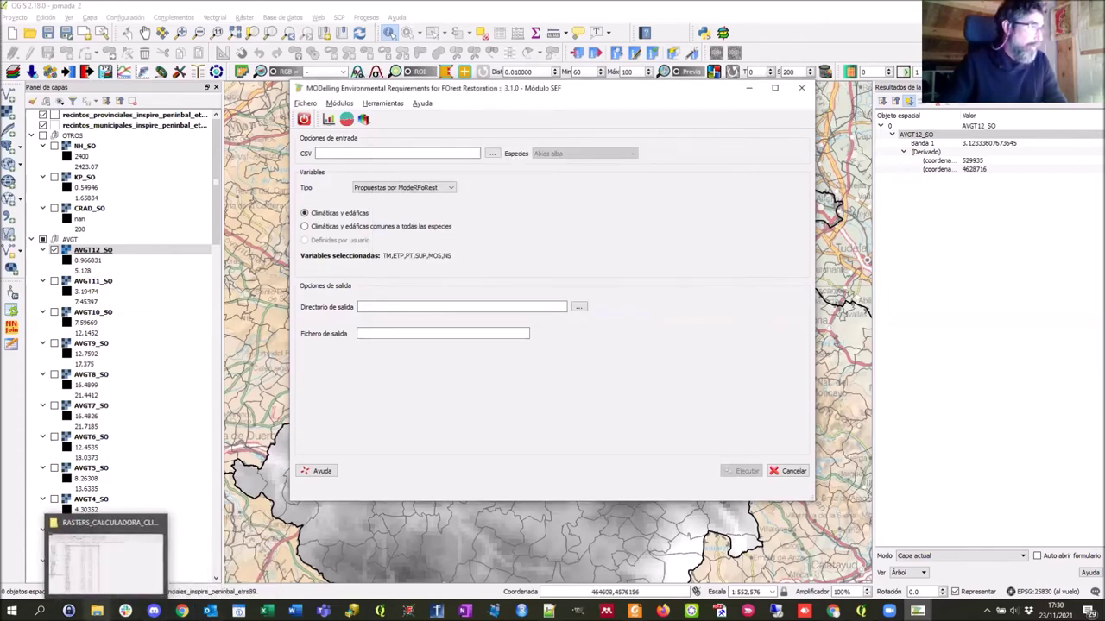
{"action": "left_click", "coordinate": [97, 580]}
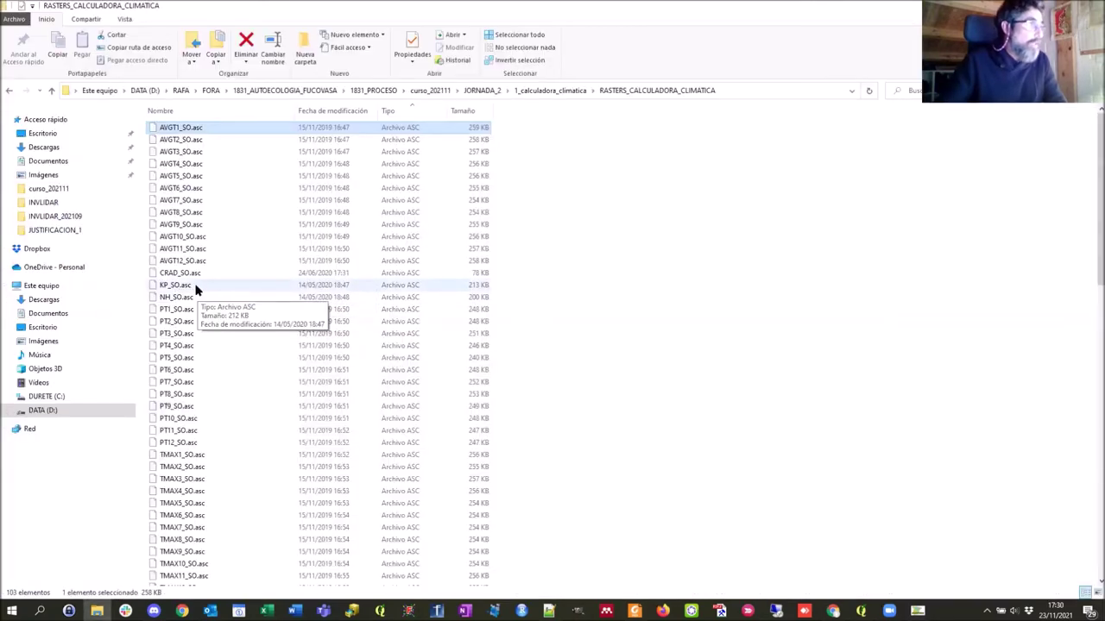
{"action": "left_click", "coordinate": [188, 287]}
{"action": "left_click", "coordinate": [182, 297], "text": "ctrl"}
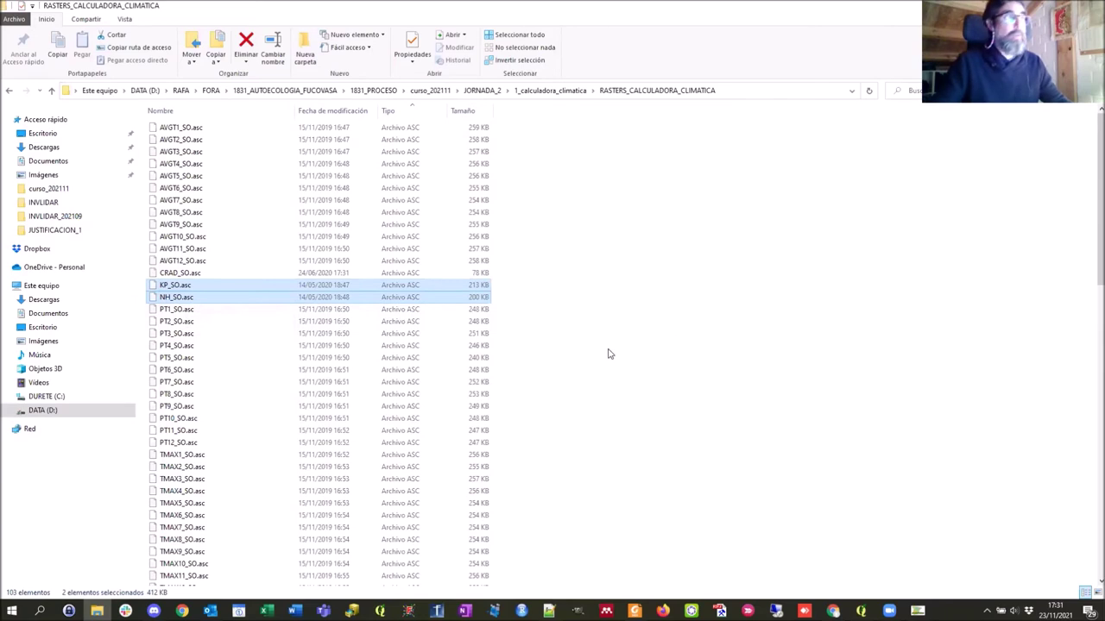
{"action": "key", "text": "alt+Tab"}
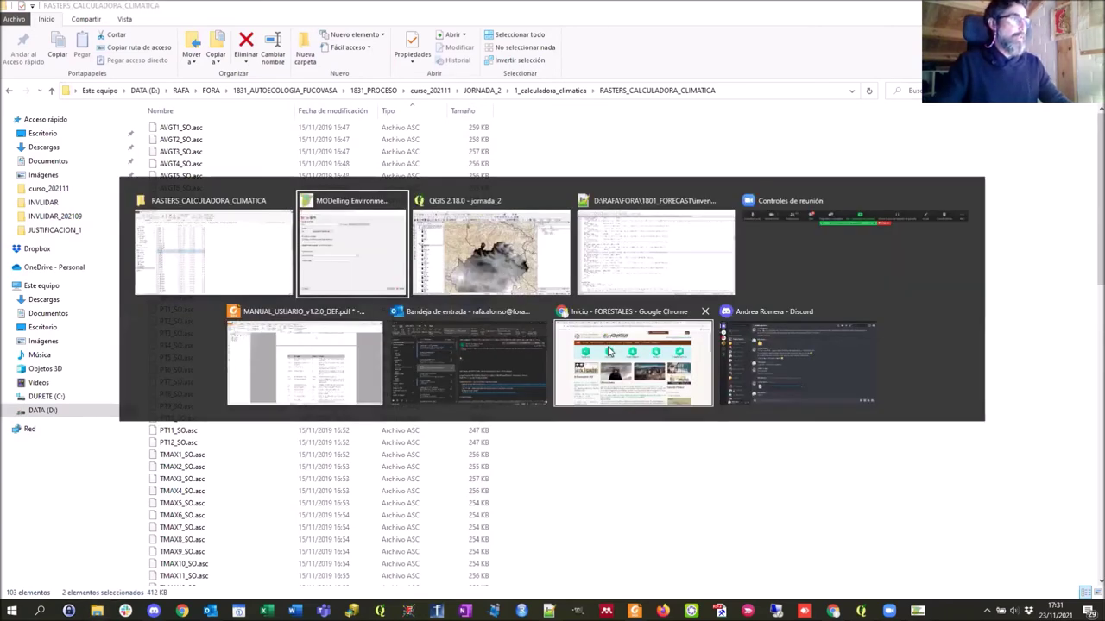
{"action": "key", "text": "Escape"}
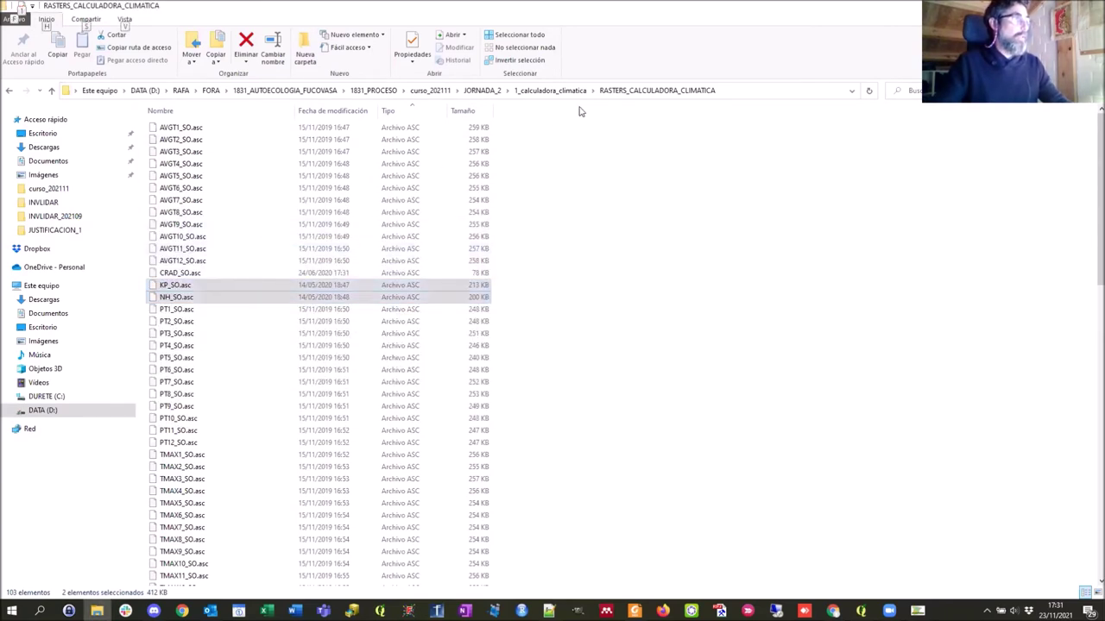
Open the output/RASTER folder under 1_calculadora_climatica and review the generated J2 .asc rasters
{"action": "key", "text": "alt+Up"}
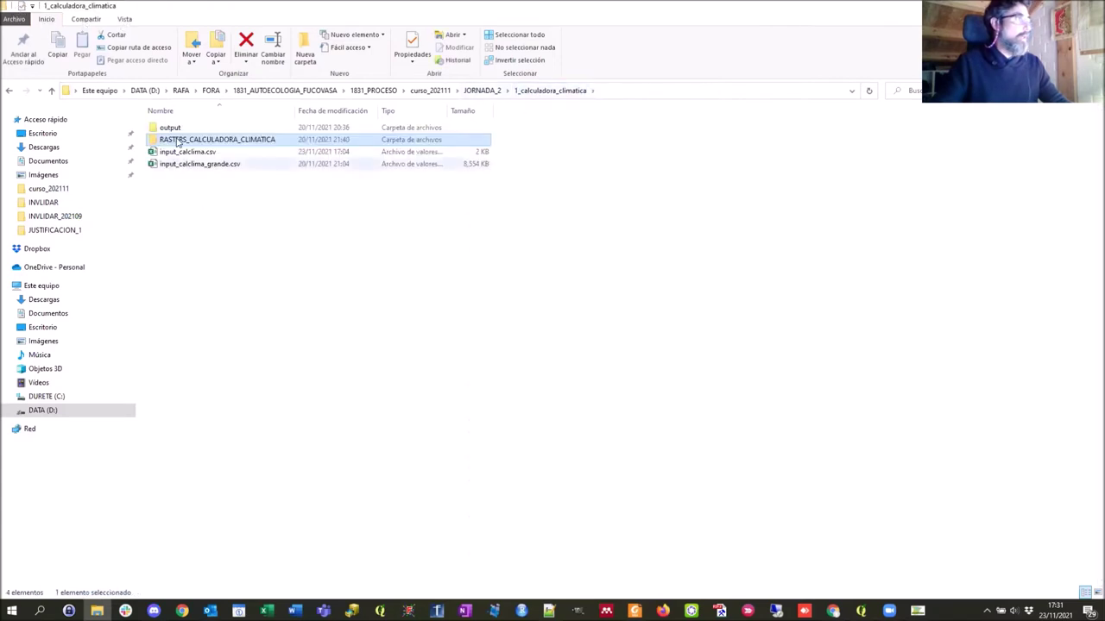
{"action": "double_click", "coordinate": [168, 127]}
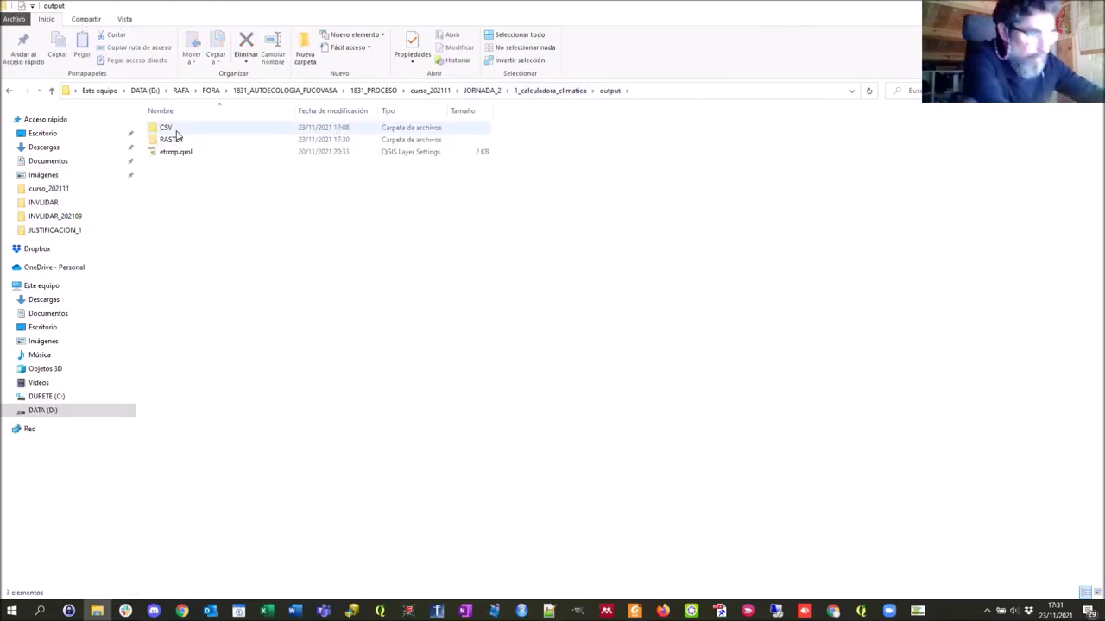
{"action": "double_click", "coordinate": [158, 138]}
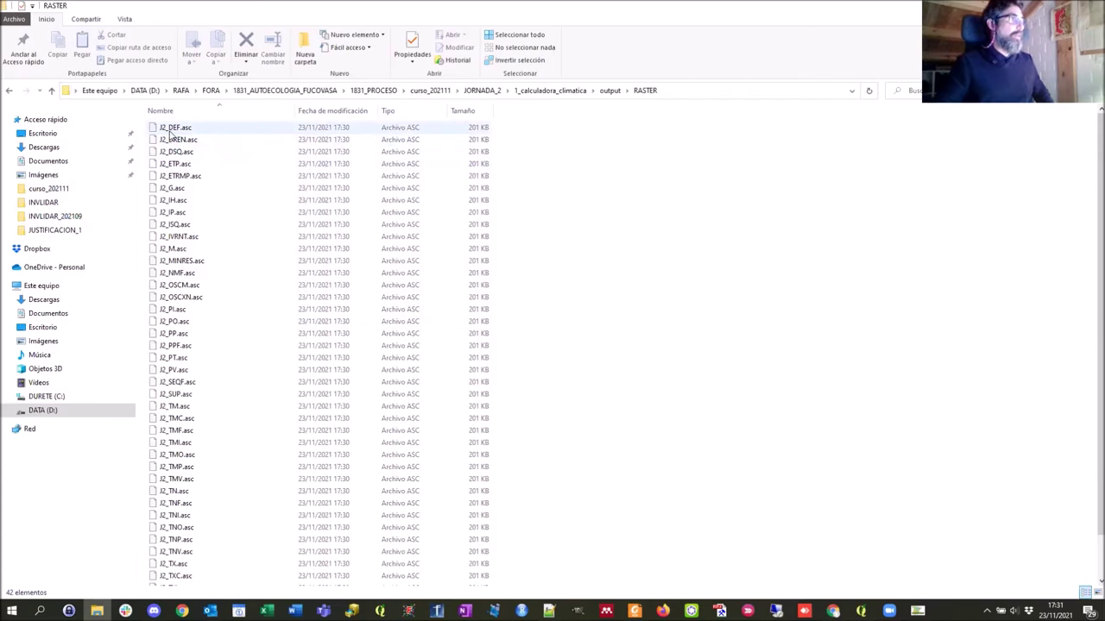
{"action": "scroll", "coordinate": [218, 247], "scroll_direction": "down", "scroll_amount": 1}
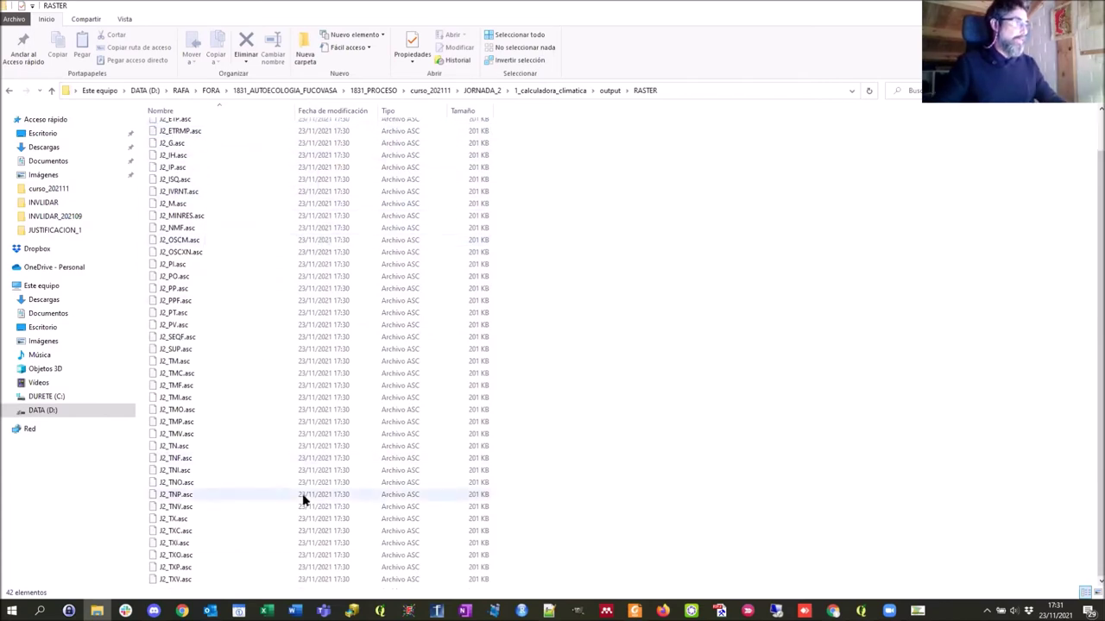
{"action": "scroll", "coordinate": [216, 539], "scroll_direction": "up", "scroll_amount": 1}
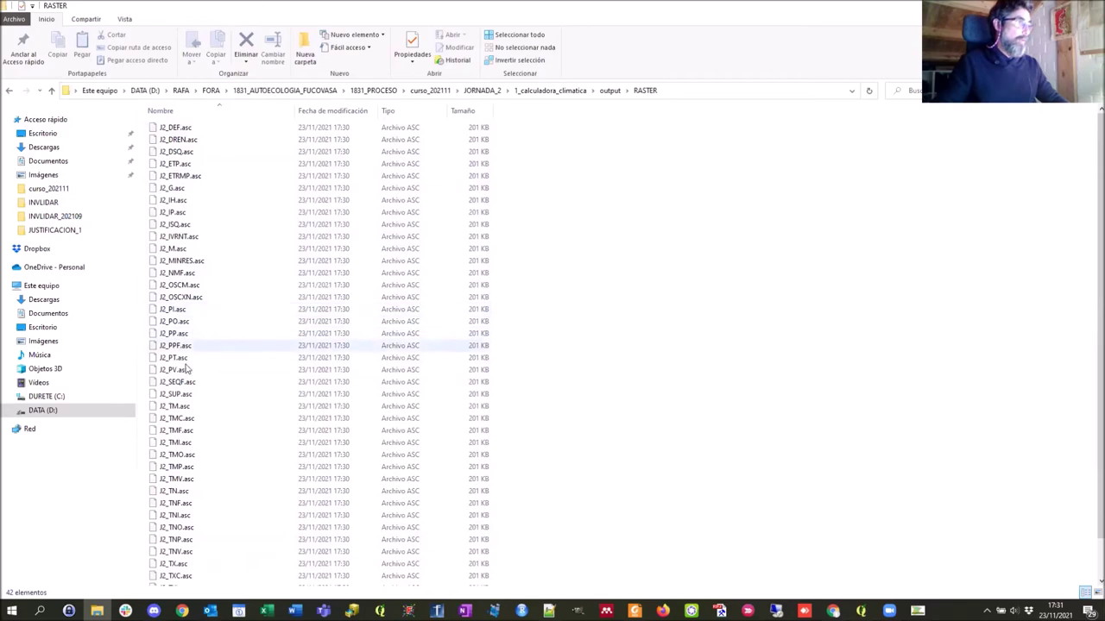
{"action": "scroll", "coordinate": [205, 415], "scroll_direction": "down", "scroll_amount": 1}
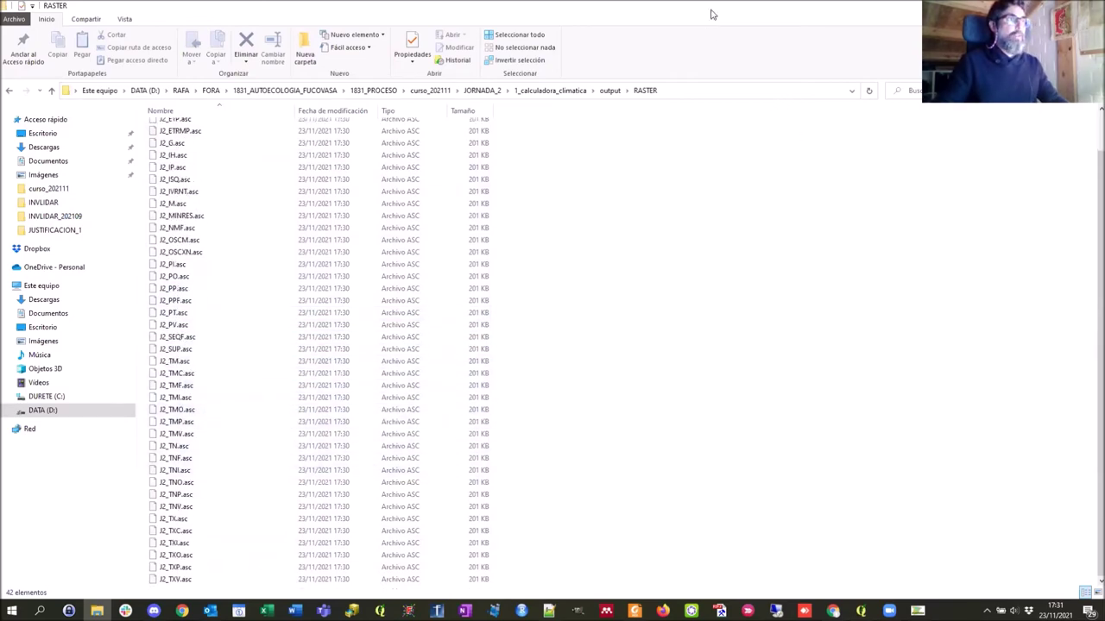
Restore the RASTER folder window to a smaller size and minimise the Módulo SEF window to expose the QGIS project
{"action": "key", "text": "super+Down"}
{"action": "left_click", "coordinate": [470, 87]}
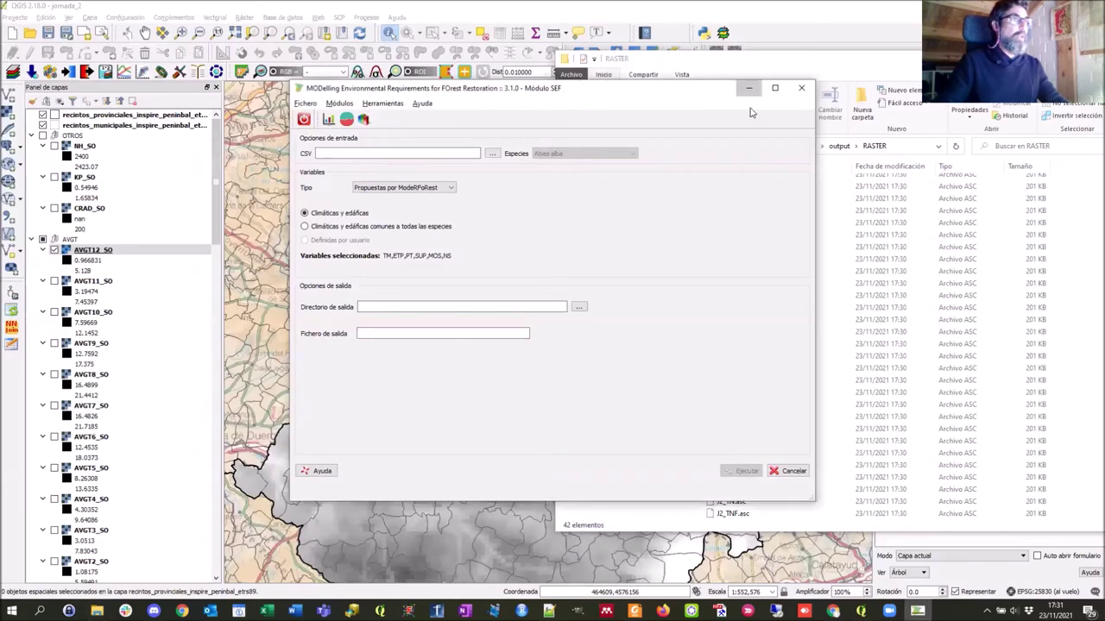
{"action": "key", "text": "super+Down"}
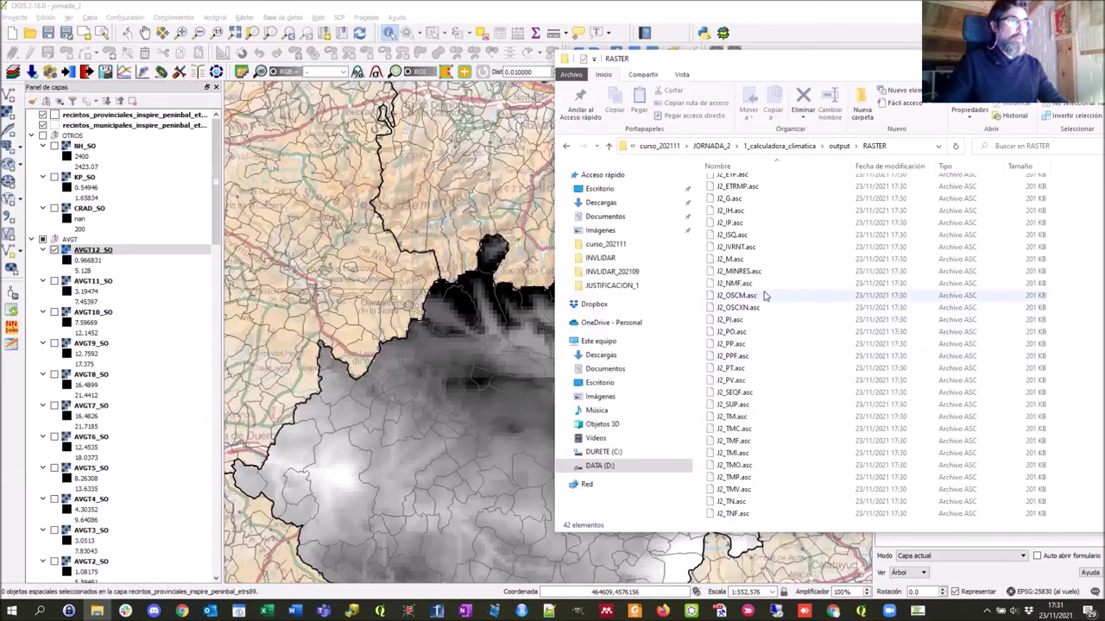
Select the rasters J2_DSQ.asc, J2_ETRMP.asc and J2_PV.asc together in the RASTER folder
{"action": "scroll", "coordinate": [763, 296], "scroll_direction": "up", "scroll_amount": 1}
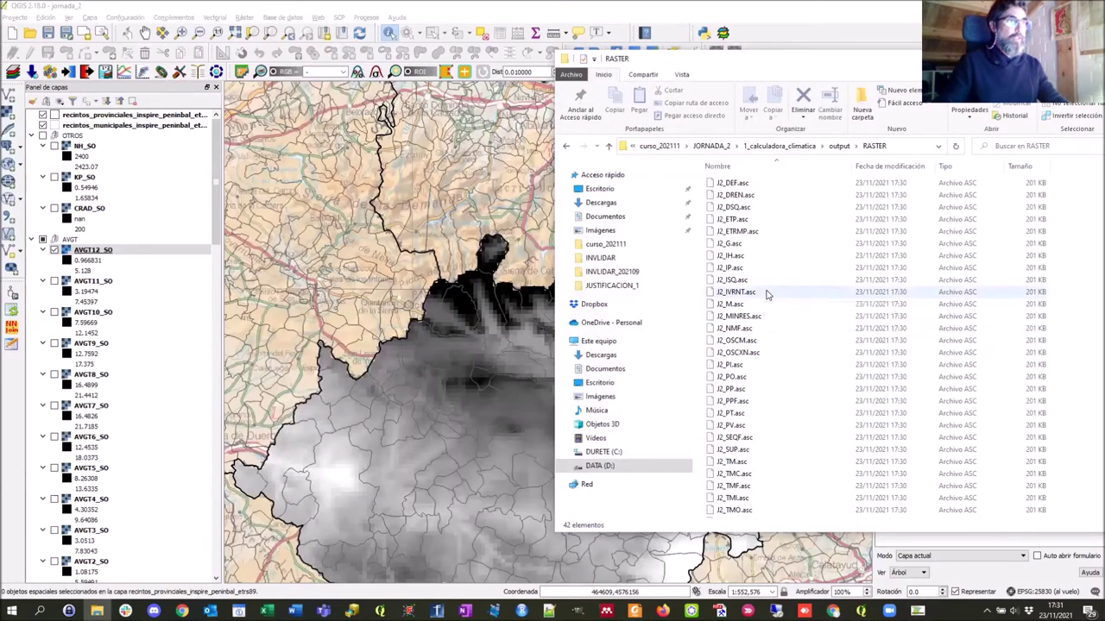
{"action": "left_click", "coordinate": [734, 233]}
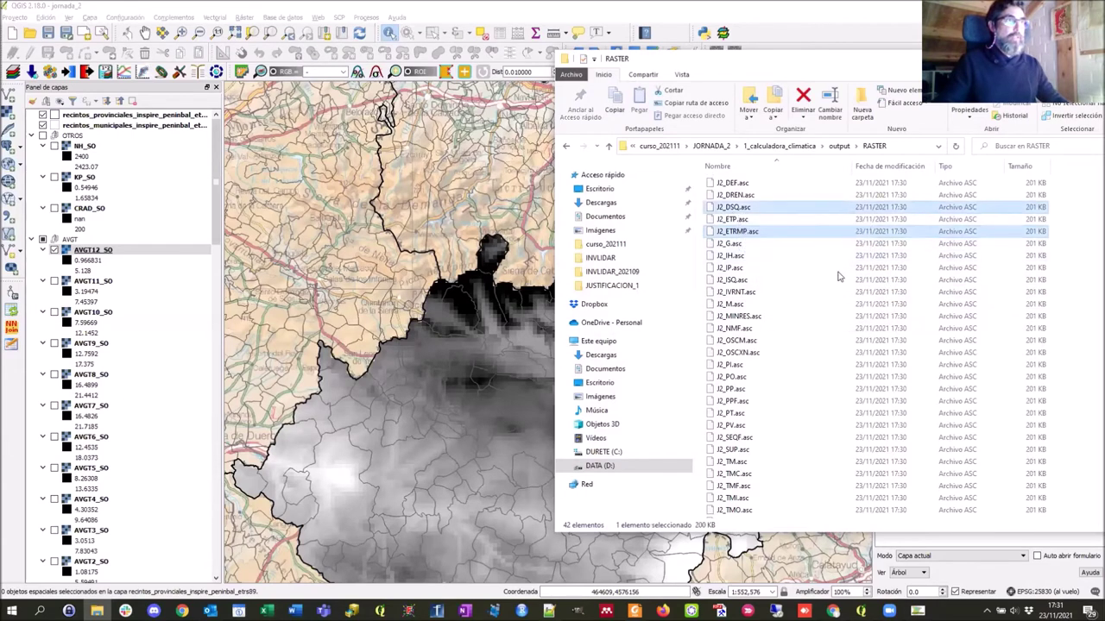
{"action": "scroll", "coordinate": [838, 363], "scroll_direction": "down", "scroll_amount": 5}
{"action": "left_click", "coordinate": [835, 356], "text": "ctrl"}
{"action": "scroll", "coordinate": [837, 362], "scroll_direction": "up", "scroll_amount": 1}
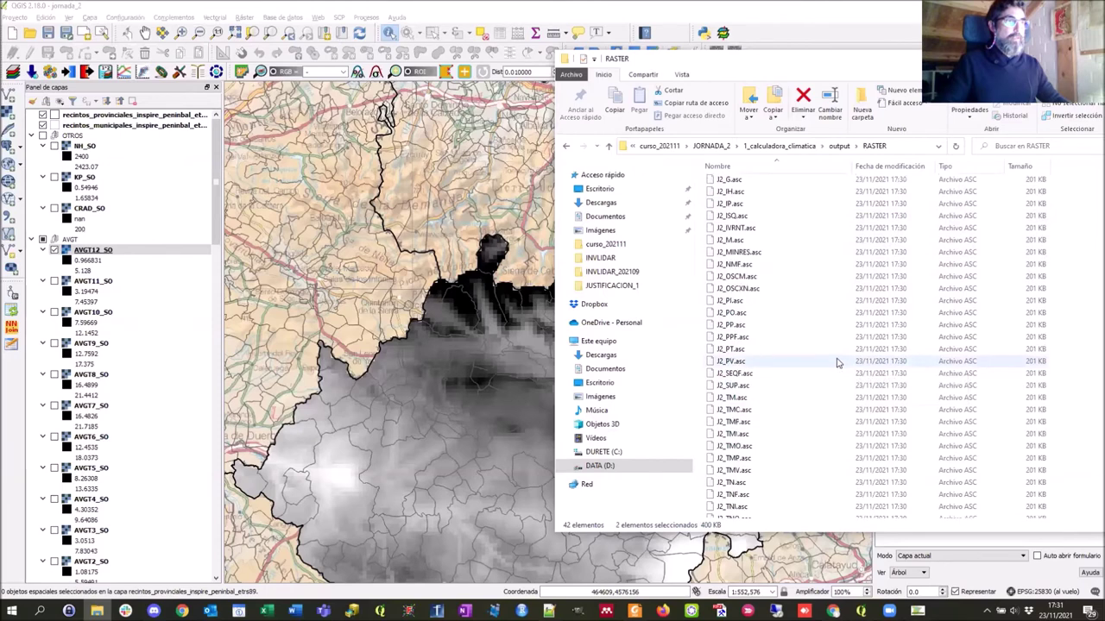
{"action": "left_click", "coordinate": [738, 297], "text": "ctrl"}
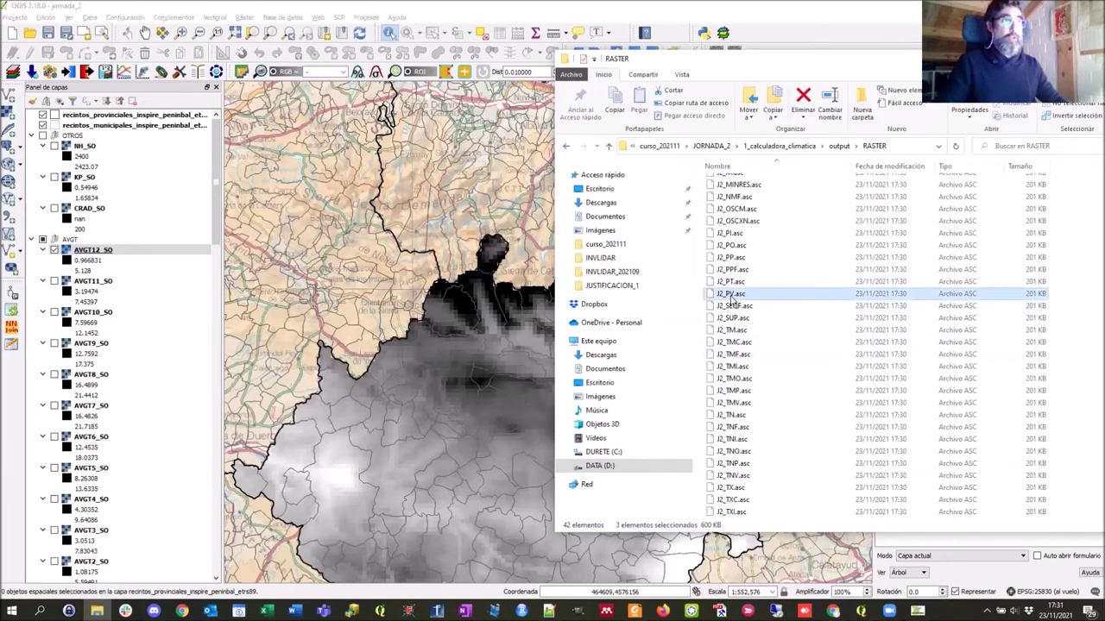
Switch to the MANUAL_USUARIO PDF in Foxit Reader, examine the climatic variable definitions table, and return to the RASTER folder
{"action": "left_click", "coordinate": [635, 611]}
{"action": "scroll", "coordinate": [526, 347], "scroll_direction": "down", "scroll_amount": 3}
{"action": "scroll", "coordinate": [528, 345], "scroll_direction": "up", "scroll_amount": 6}
{"action": "scroll", "coordinate": [529, 345], "scroll_direction": "up", "scroll_amount": 1}
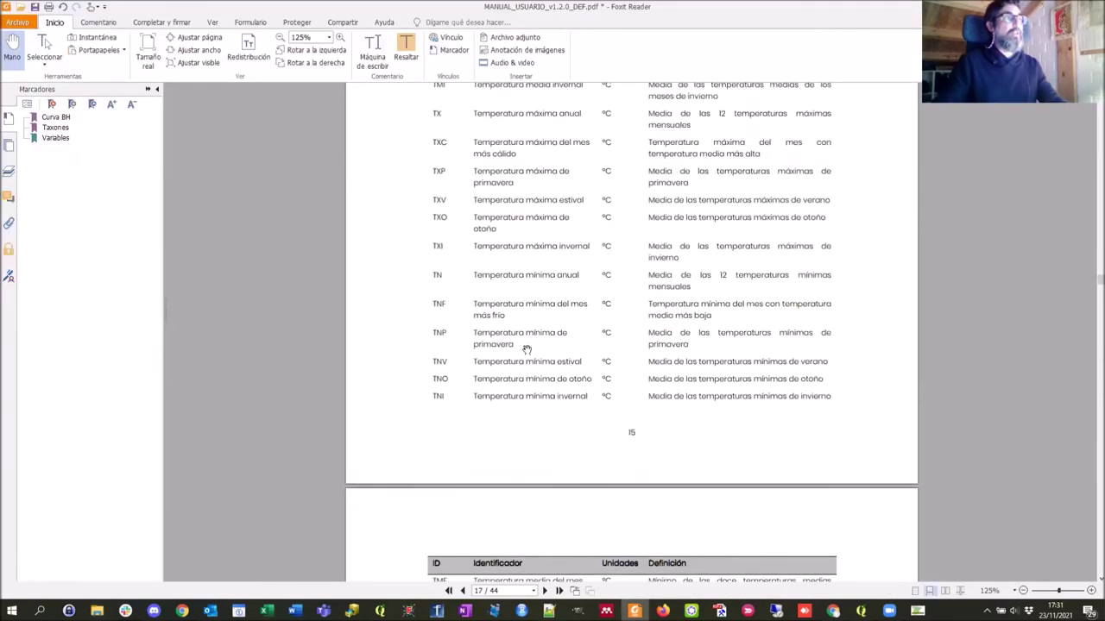
{"action": "scroll", "coordinate": [528, 347], "scroll_direction": "up", "scroll_amount": 1}
{"action": "key", "text": "alt+Tab"}
{"action": "key", "text": "alt+Tab"}
{"action": "key", "text": "alt+Tab"}
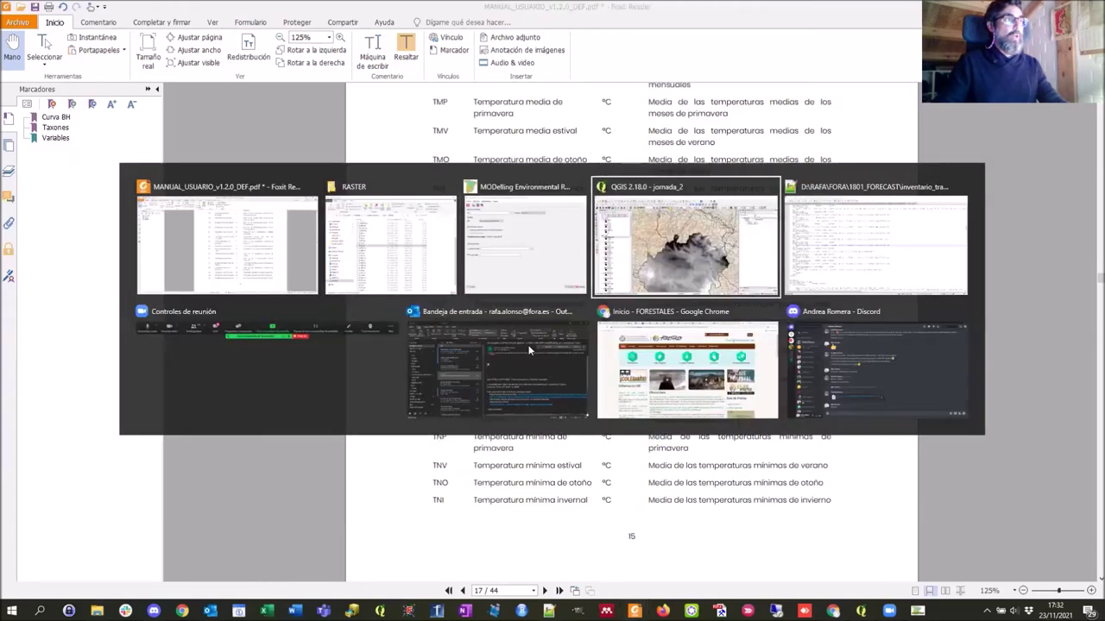
{"action": "key", "text": "alt+Tab"}
{"action": "key", "text": "alt+Tab"}
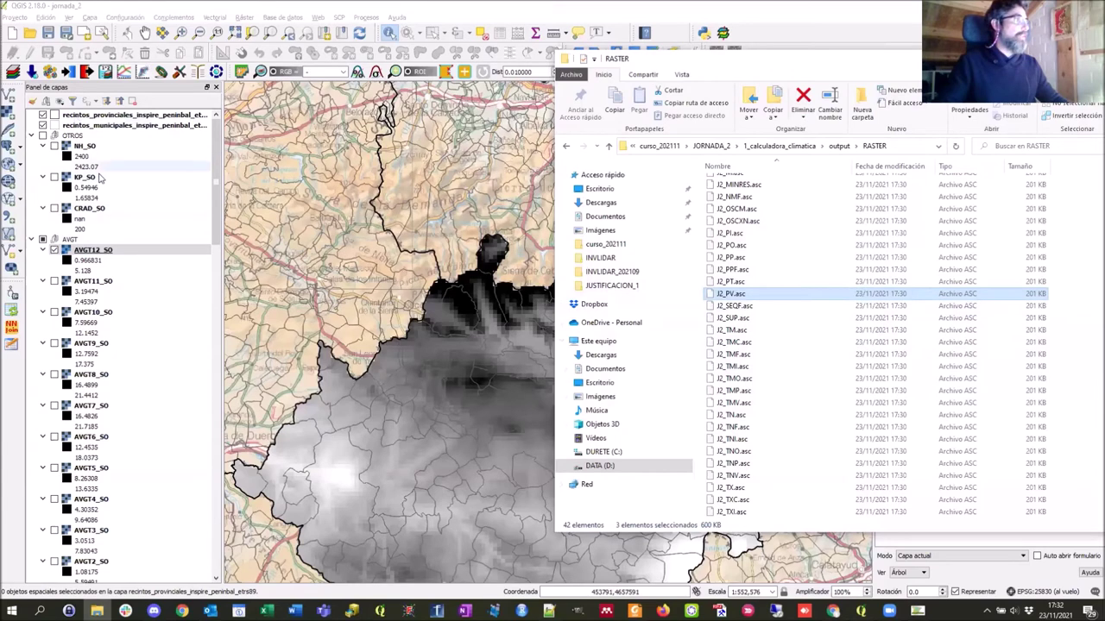
Add the three selected rasters to the QGIS project directly above the recintos_municipales layer
{"action": "left_click", "coordinate": [86, 128]}
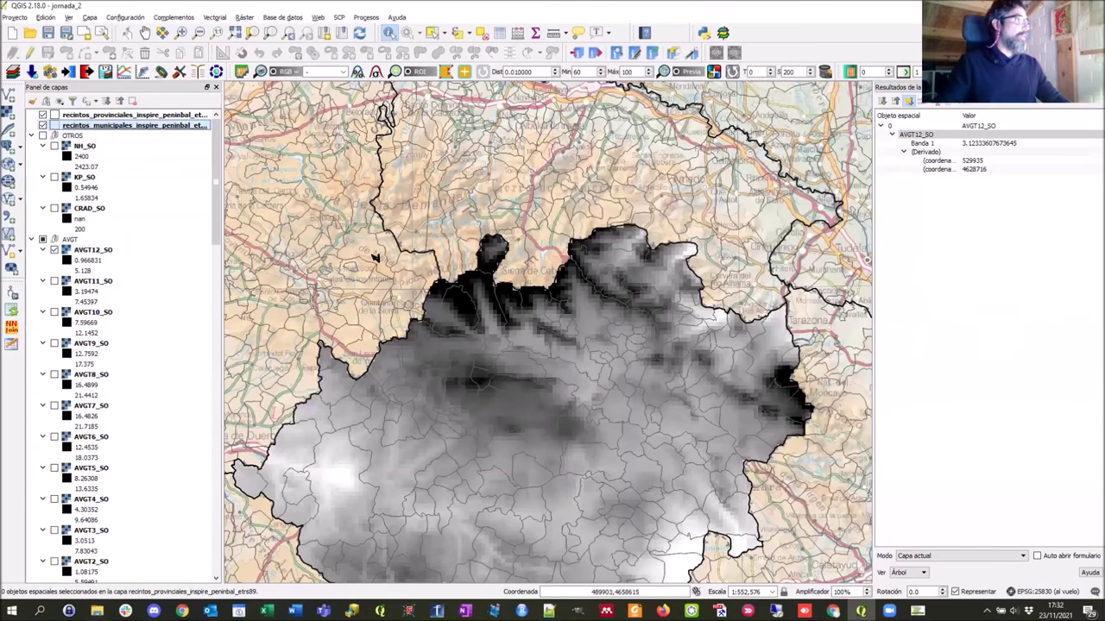
{"action": "key", "text": "alt+Tab"}
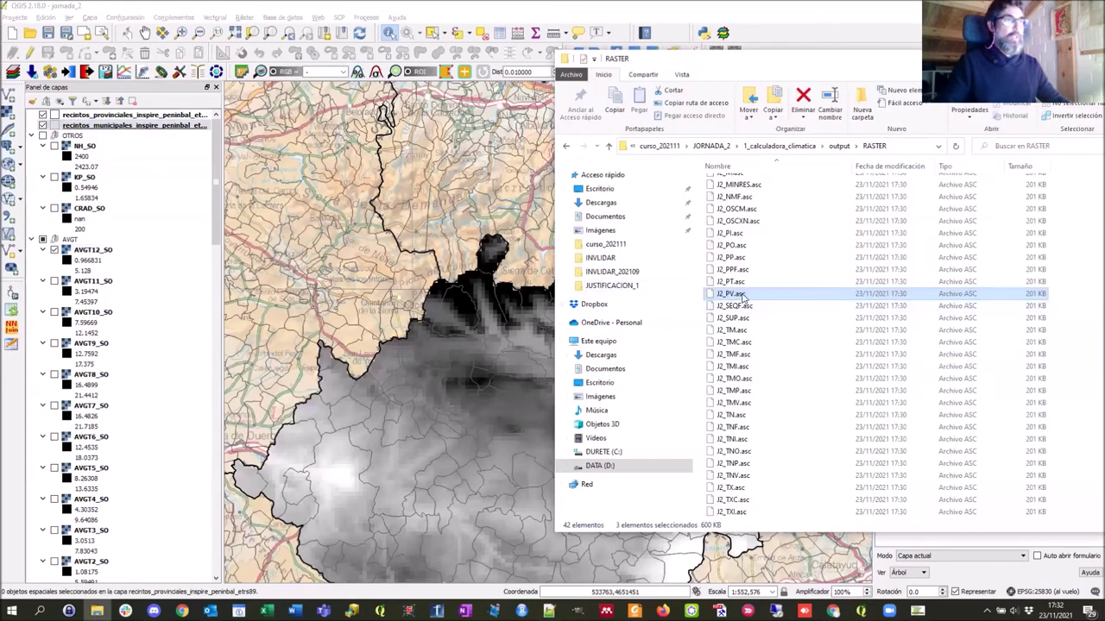
{"action": "scroll", "coordinate": [742, 296], "scroll_direction": "up", "scroll_amount": 4}
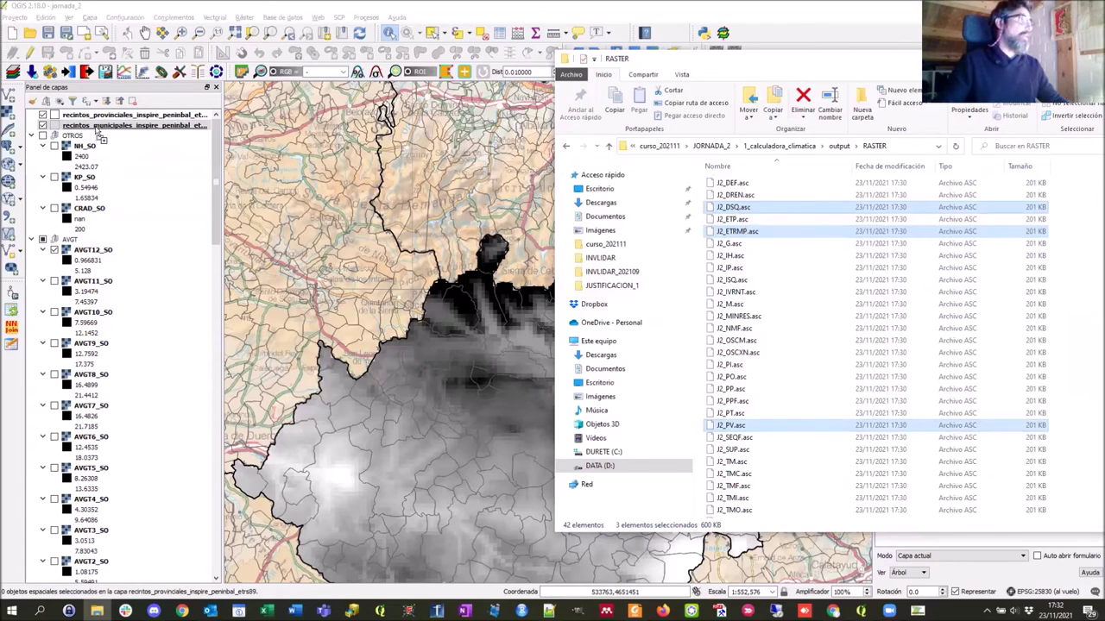
{"action": "left_click_drag", "start_coordinate": [99, 134], "coordinate": [169, 163]}
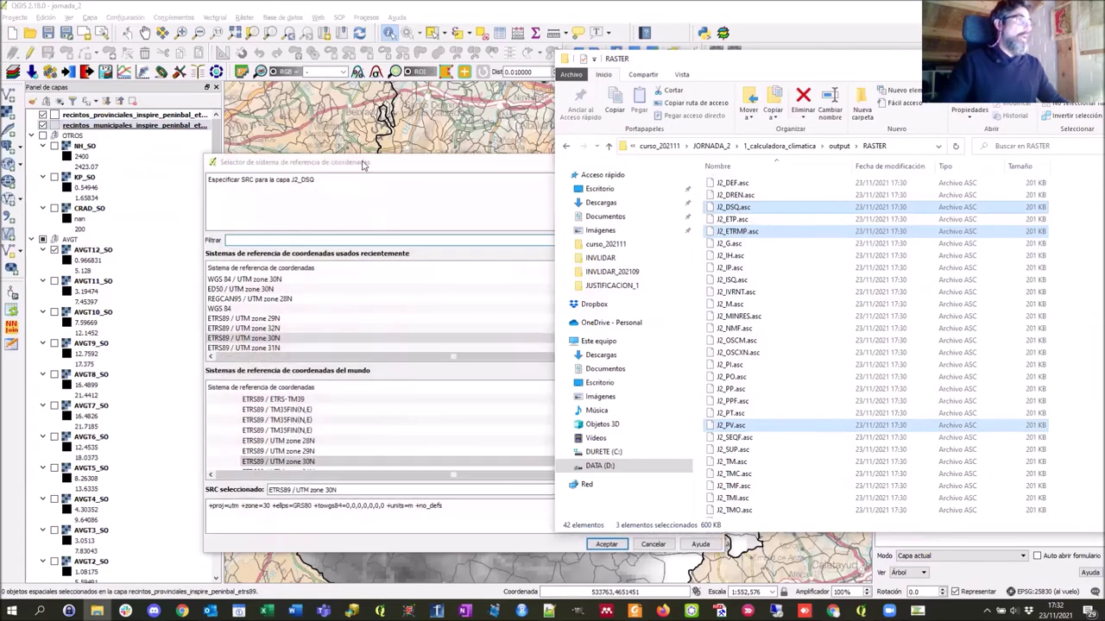
Assign the ETRS89 / UTM zone 30N (EPSG:25830) reference system to the J2_DSQ, J2_ETRMP and J2_PV layers
{"action": "left_click", "coordinate": [378, 167]}
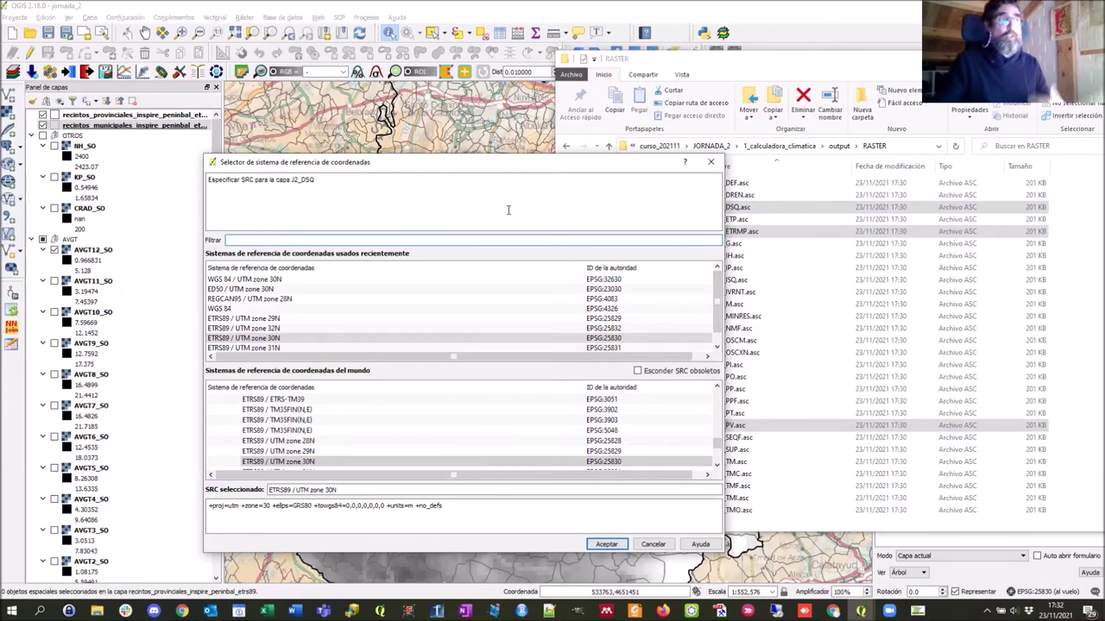
{"action": "key", "text": "Tab"}
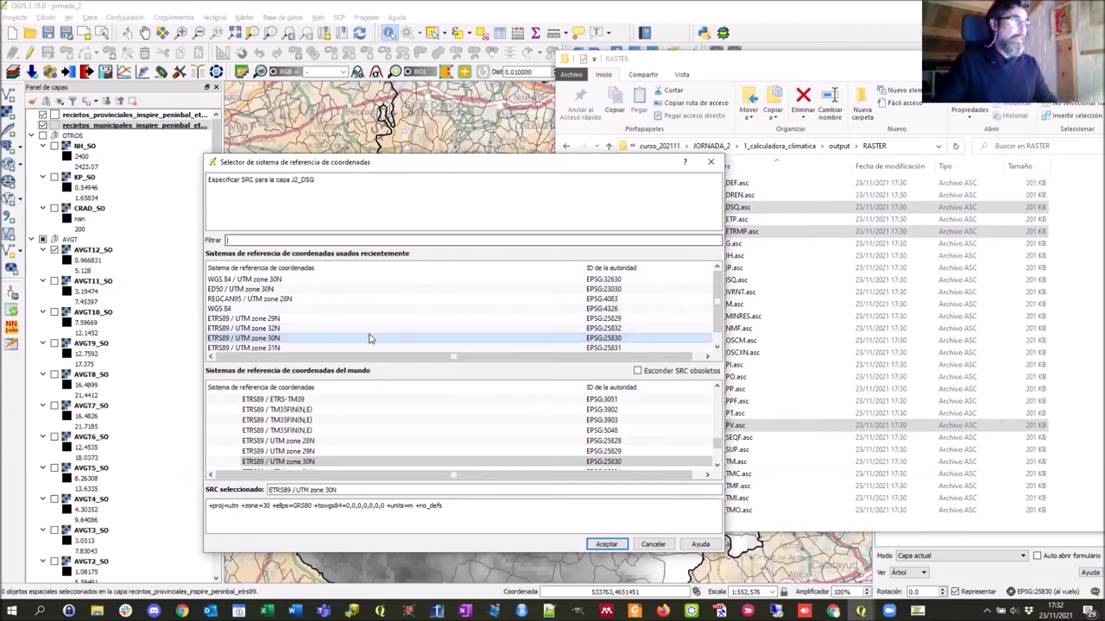
{"action": "left_click", "coordinate": [296, 453]}
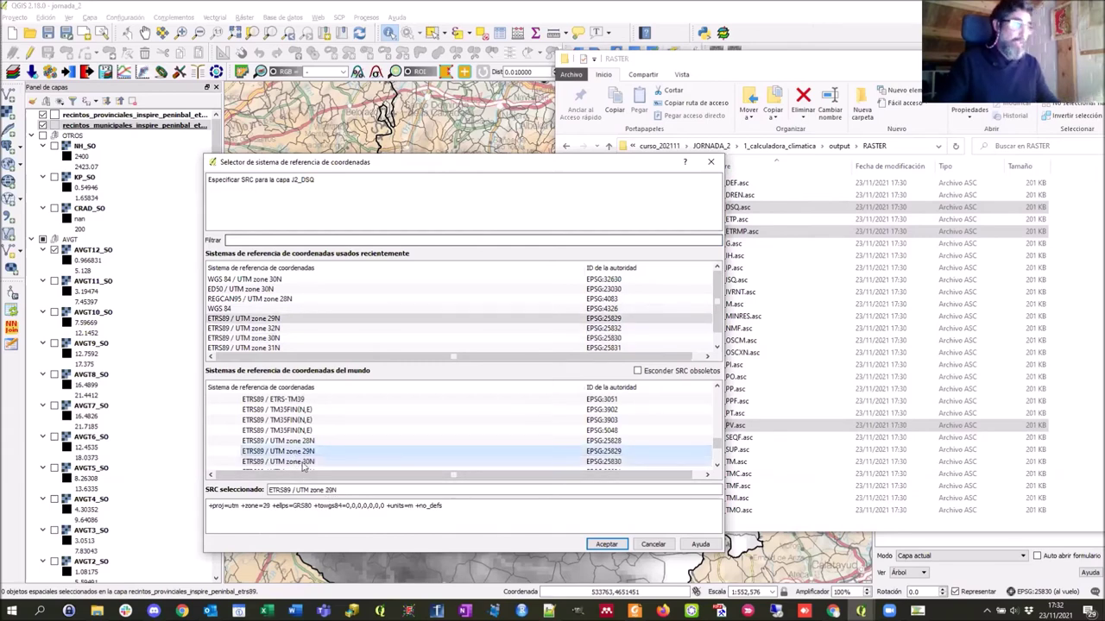
{"action": "left_click", "coordinate": [243, 466]}
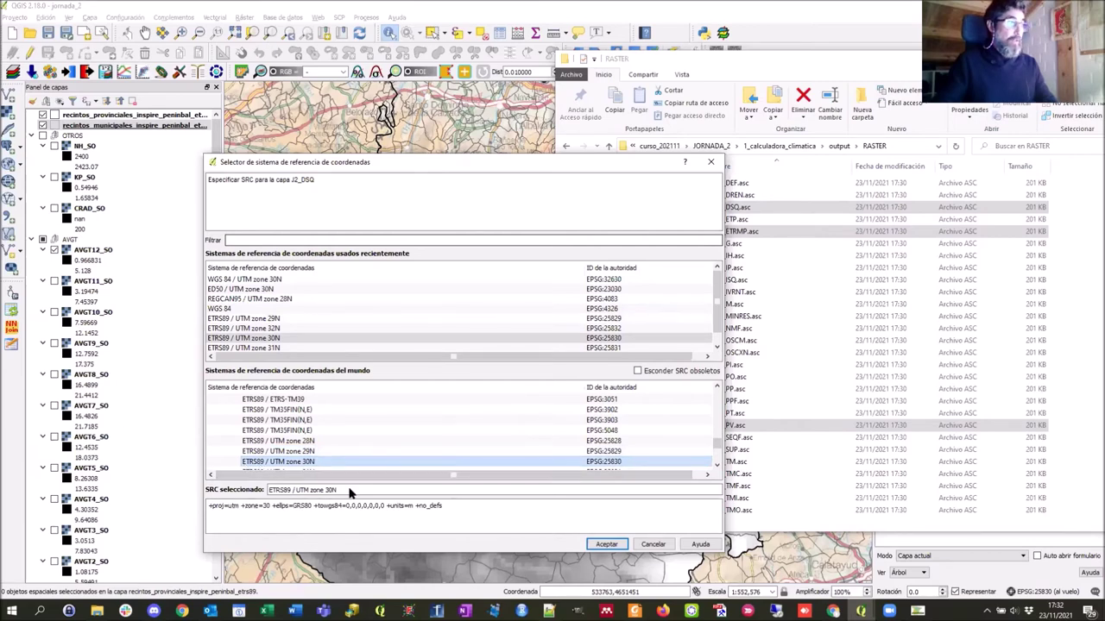
{"action": "left_click", "coordinate": [608, 545]}
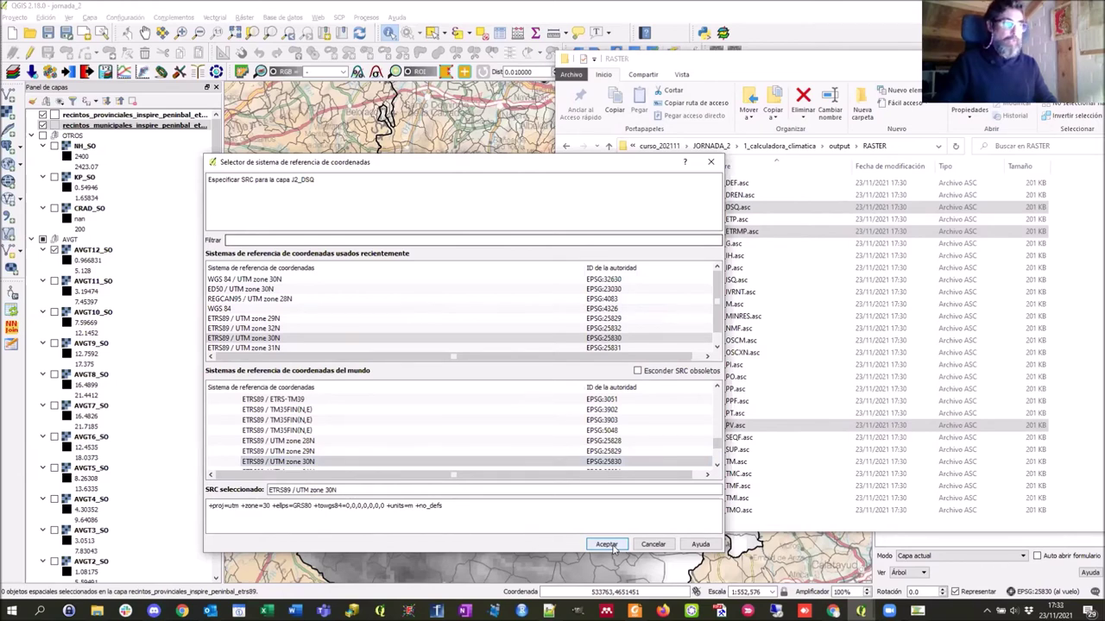
{"action": "left_click", "coordinate": [609, 546]}
{"action": "left_click", "coordinate": [609, 545]}
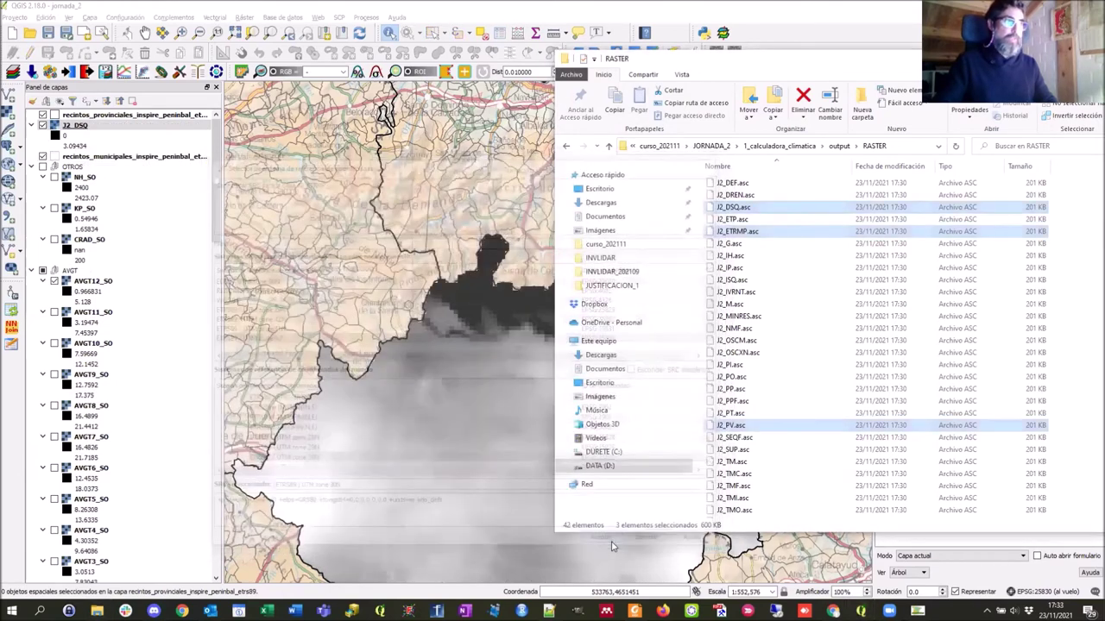
{"action": "left_click", "coordinate": [607, 545]}
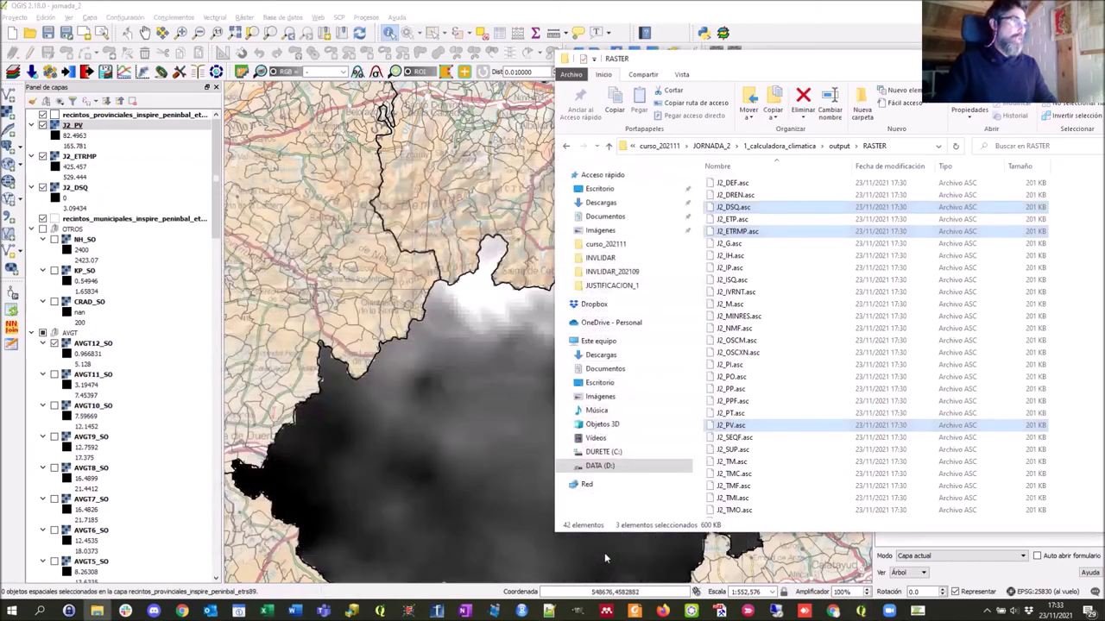
Hide the J2_PV and J2_ETRMP layers and view the whole extent of J2_DSQ on the map
{"action": "left_click", "coordinate": [125, 255]}
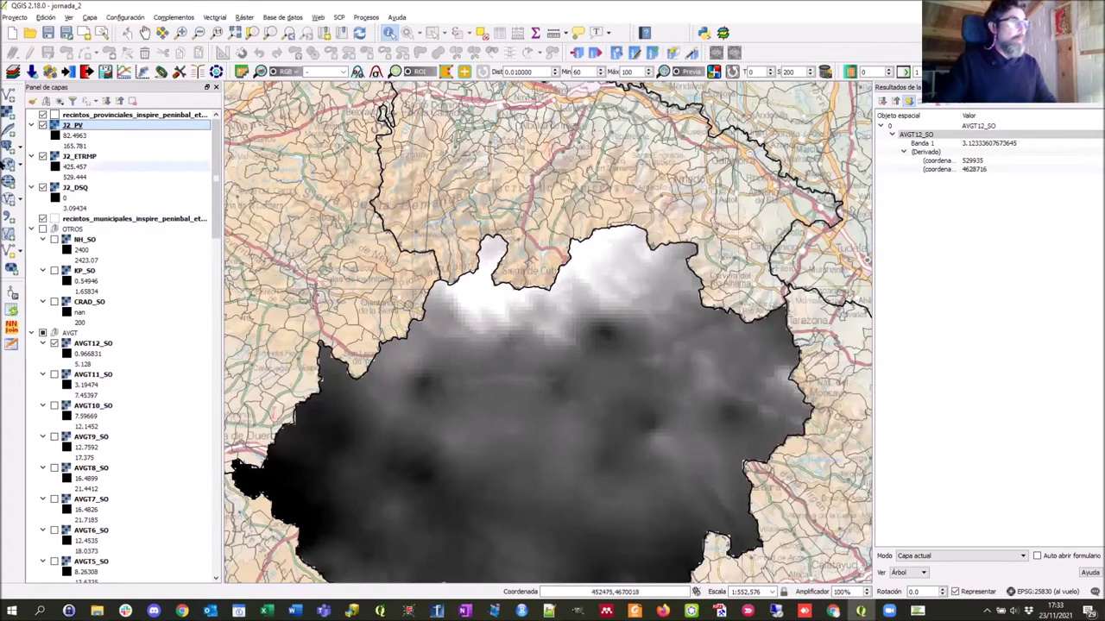
{"action": "left_click", "coordinate": [42, 126]}
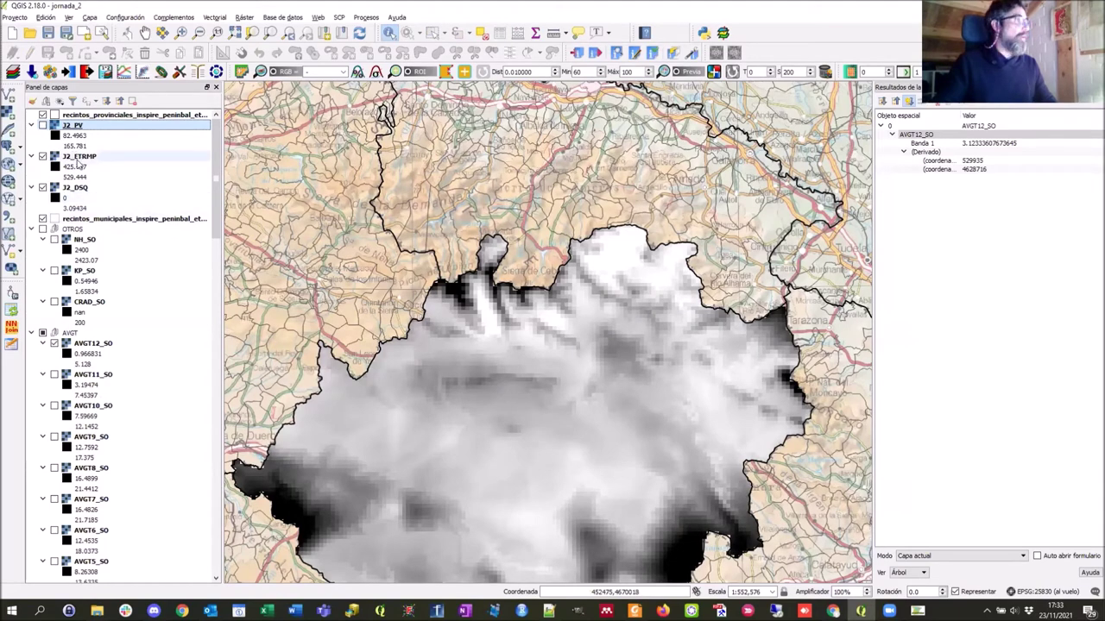
{"action": "left_click", "coordinate": [43, 156]}
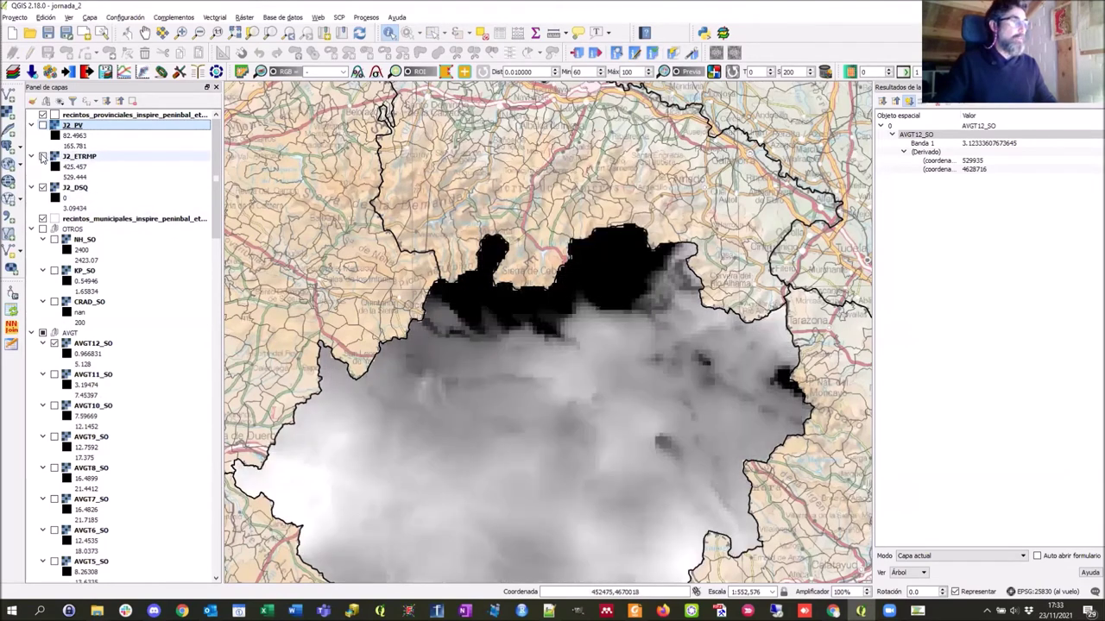
{"action": "scroll", "coordinate": [557, 437], "scroll_direction": "down", "scroll_amount": 1}
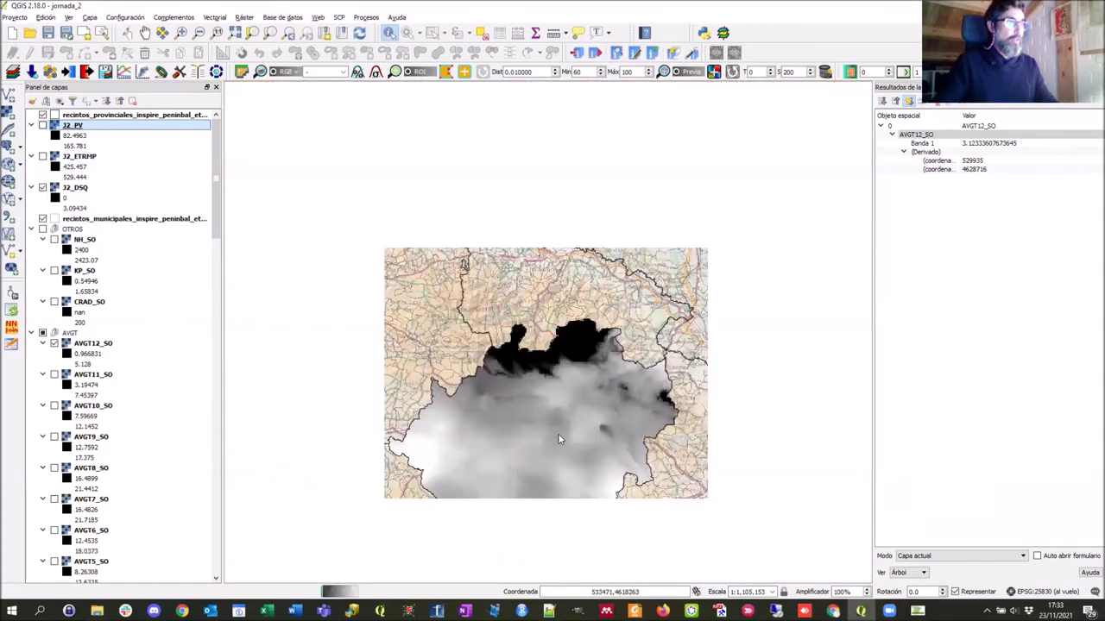
{"action": "scroll", "coordinate": [560, 369], "scroll_direction": "up", "scroll_amount": 2}
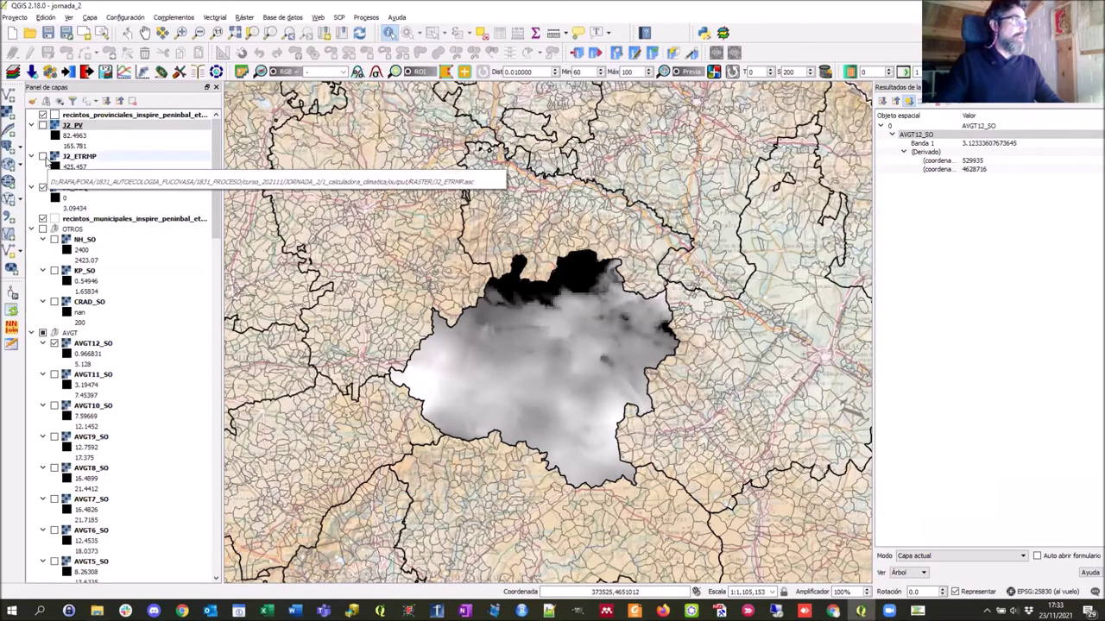
Show the CRAD_SO layer on the map with J2_PV and J2_DSQ hidden, and make J2_ETRMP the active layer
{"action": "left_click", "coordinate": [42, 125]}
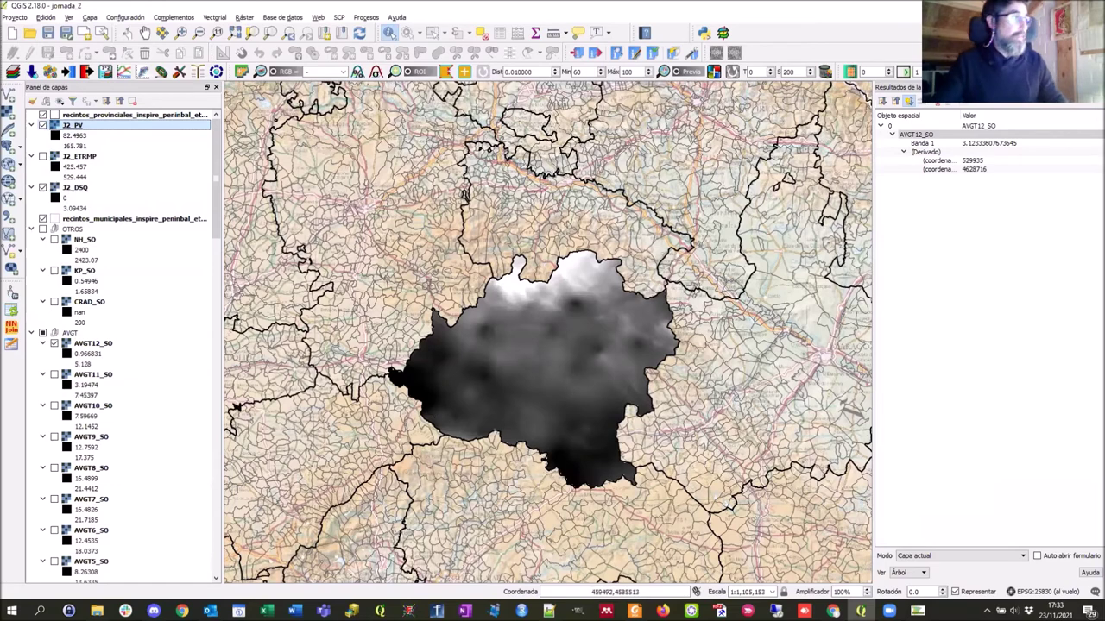
{"action": "left_click", "coordinate": [54, 302]}
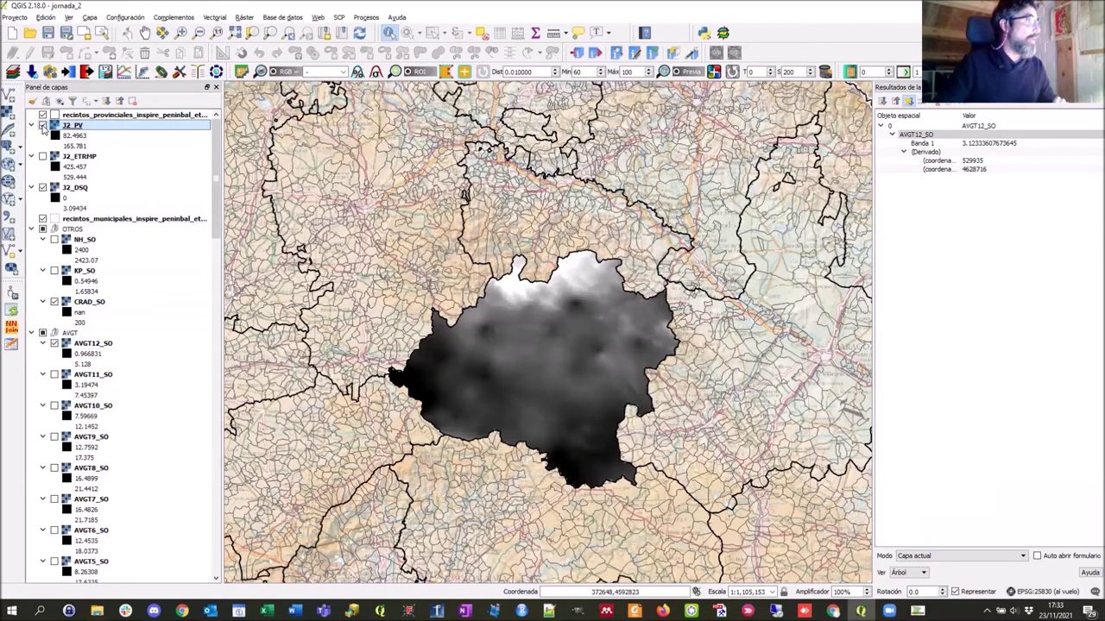
{"action": "left_click", "coordinate": [42, 188]}
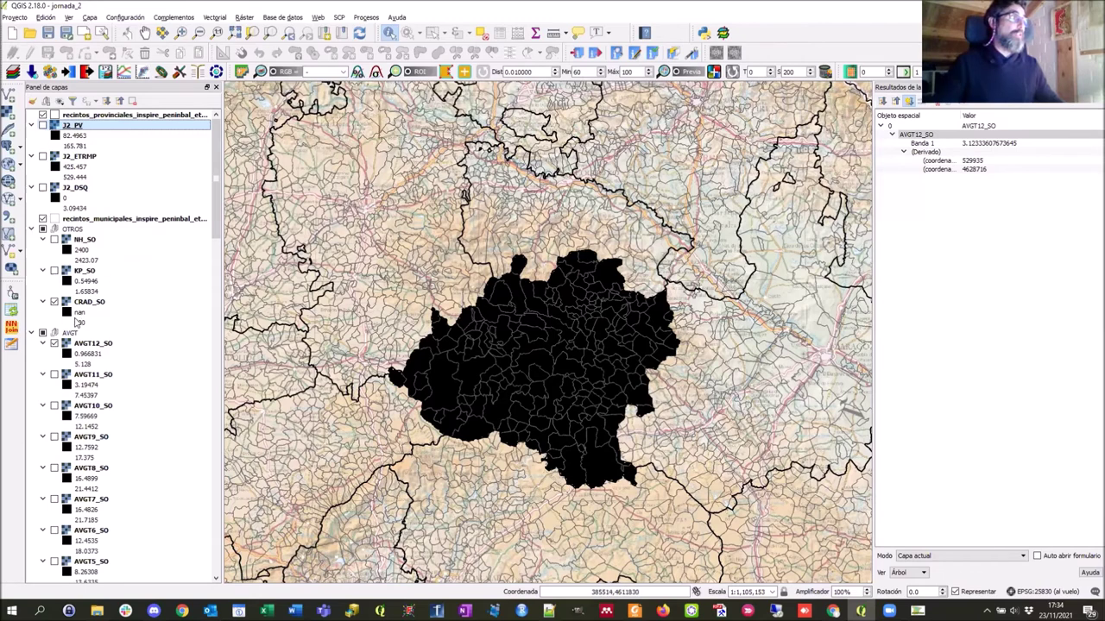
{"action": "left_click", "coordinate": [78, 157]}
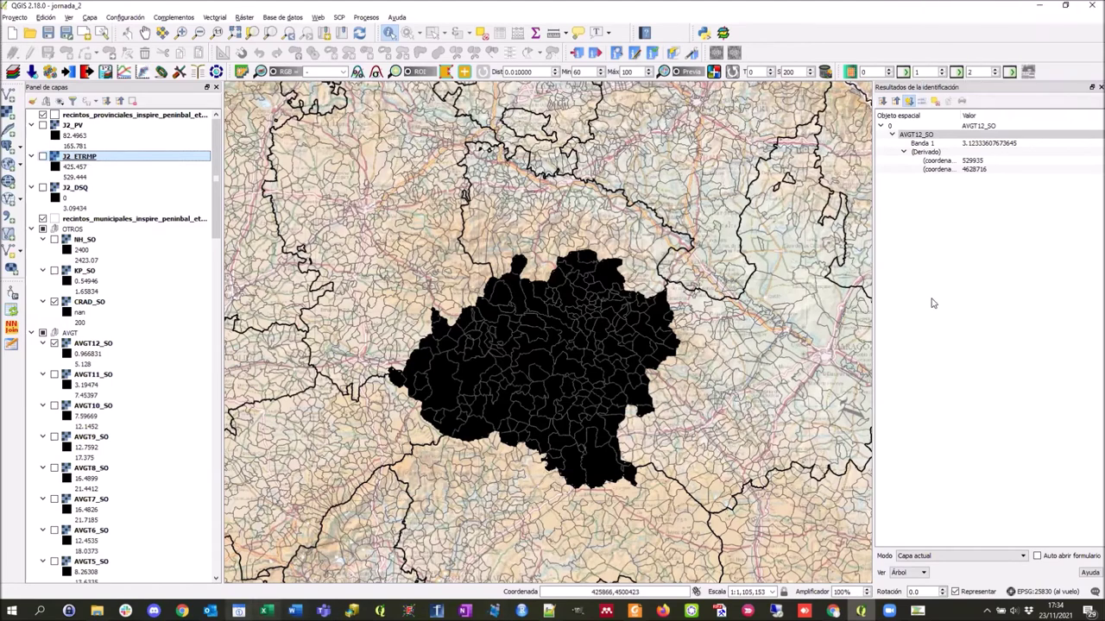
Switch to the file explorer and open the RASTERS_CALCULADORA_CLIMATICA folder inside 1_calculadora_climatica
{"action": "key", "text": "alt+Tab"}
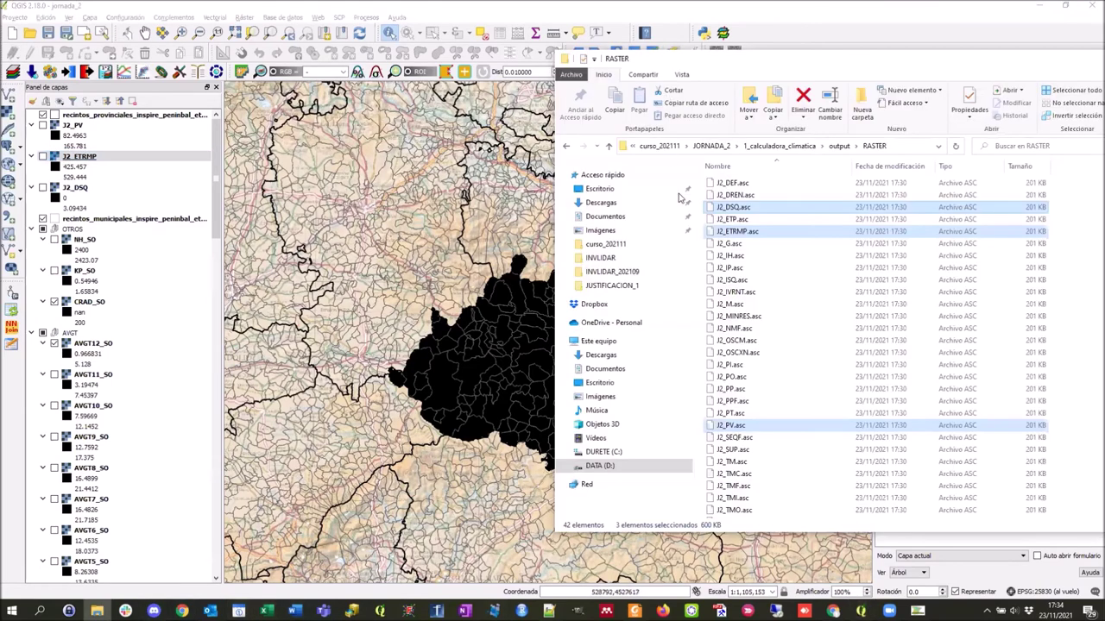
{"action": "left_click_drag", "start_coordinate": [682, 57], "coordinate": [450, 49]}
{"action": "left_click", "coordinate": [559, 138]}
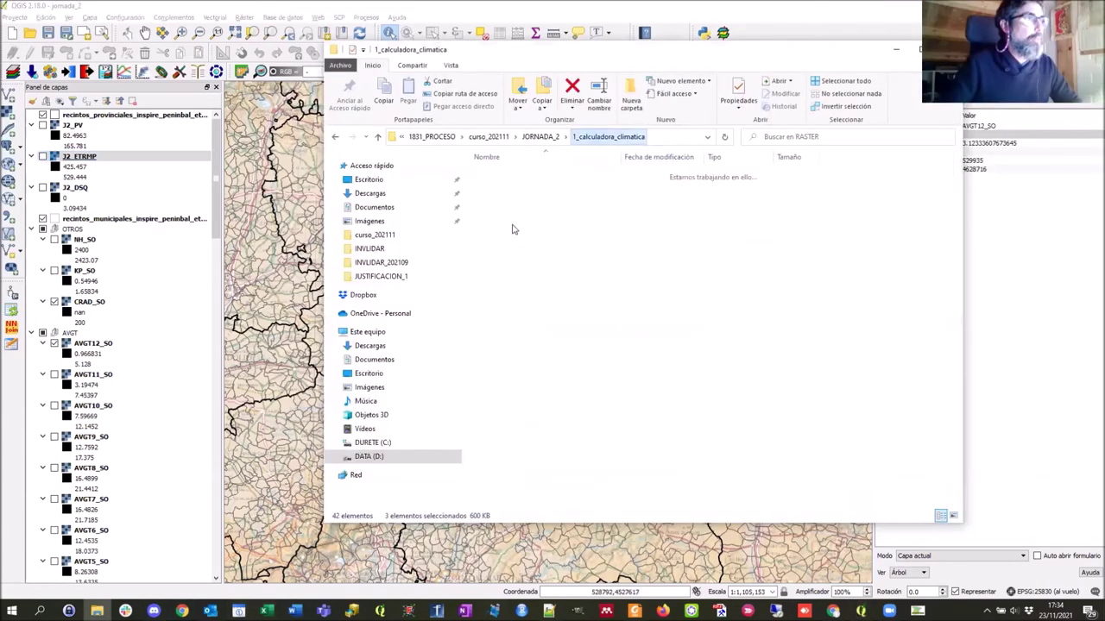
{"action": "double_click", "coordinate": [499, 187]}
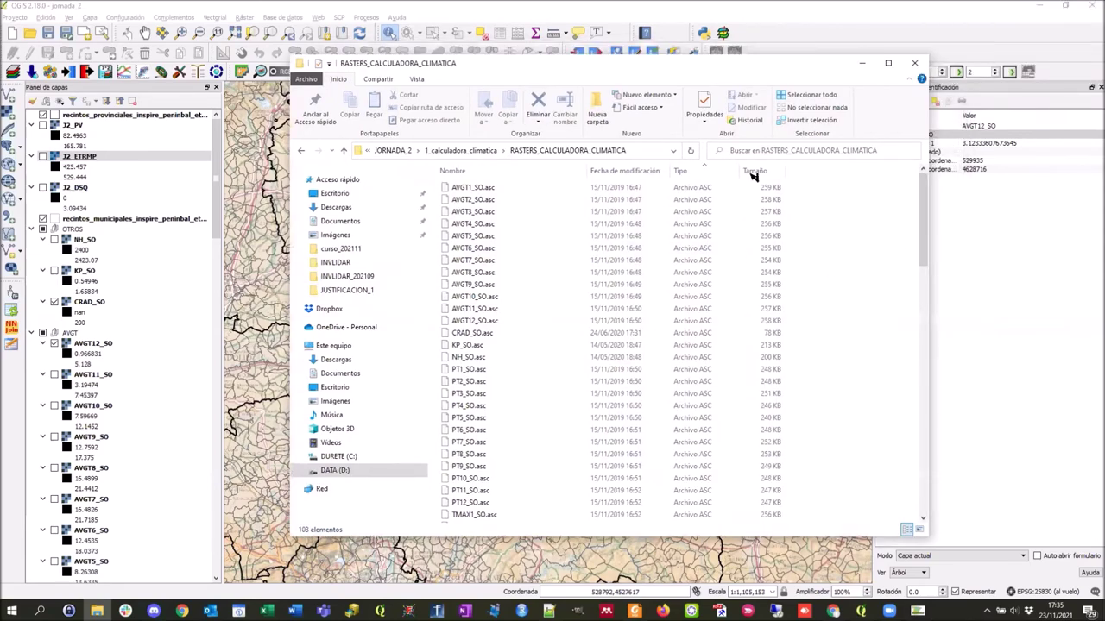
Switch to ModERFoRest, open the climatic parameters calculator and choose a group of rasters (*.asc) as the input type
{"action": "key", "text": "alt+Tab"}
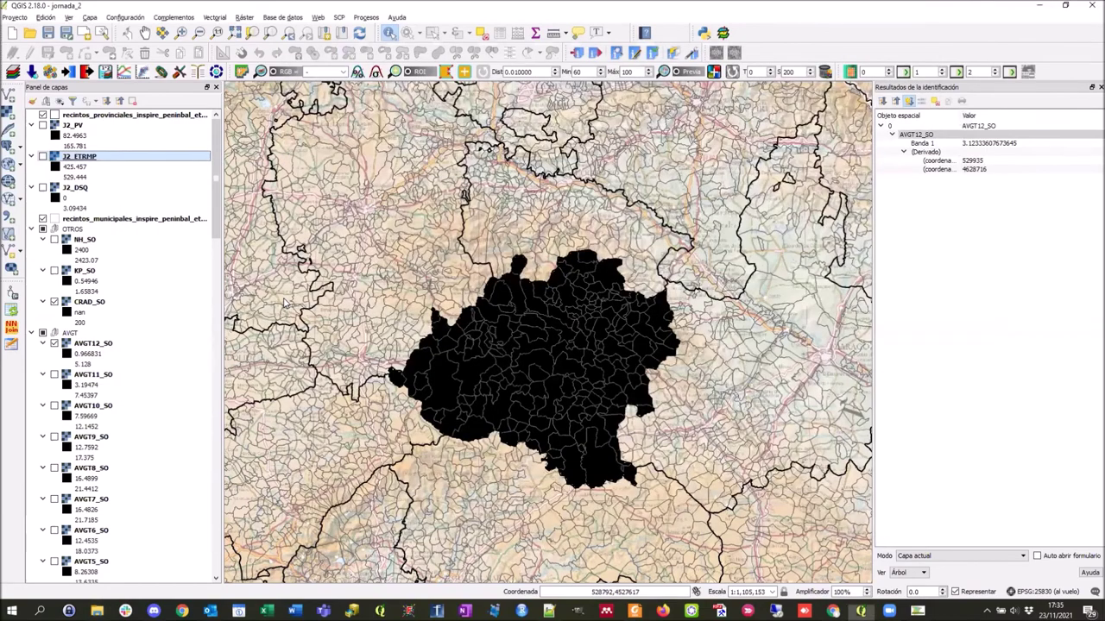
{"action": "key", "text": "alt+Tab"}
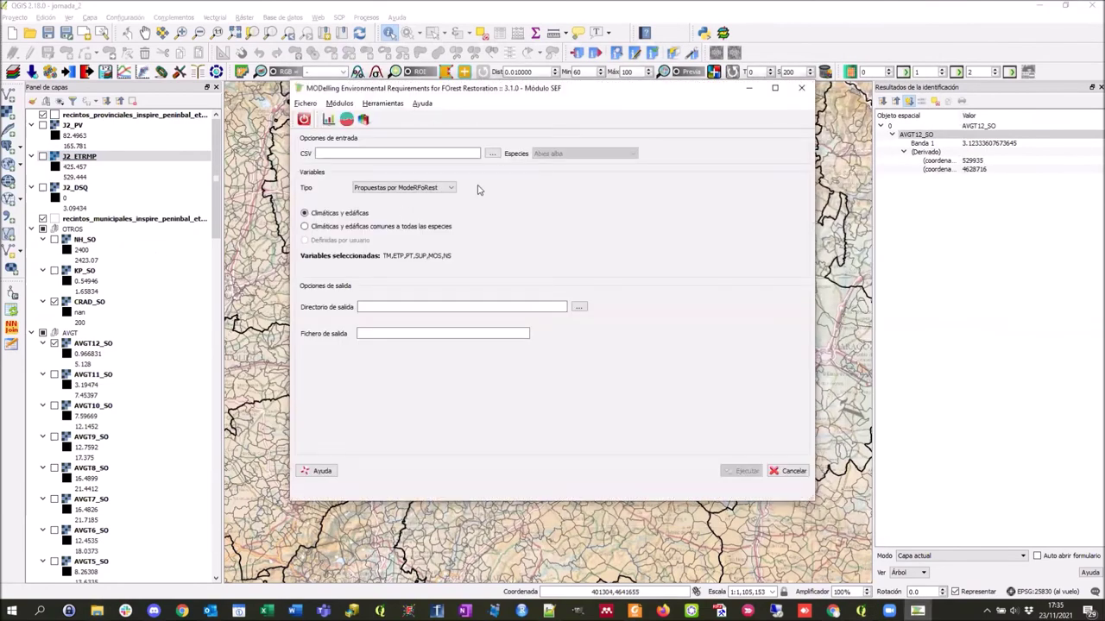
{"action": "left_click", "coordinate": [379, 104]}
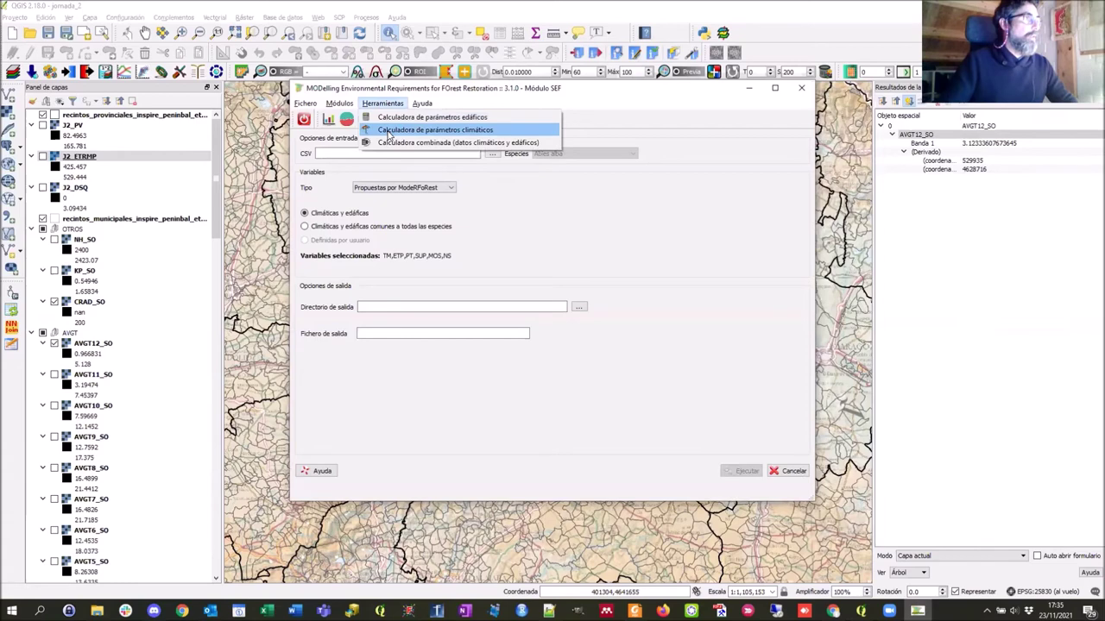
{"action": "left_click", "coordinate": [393, 131]}
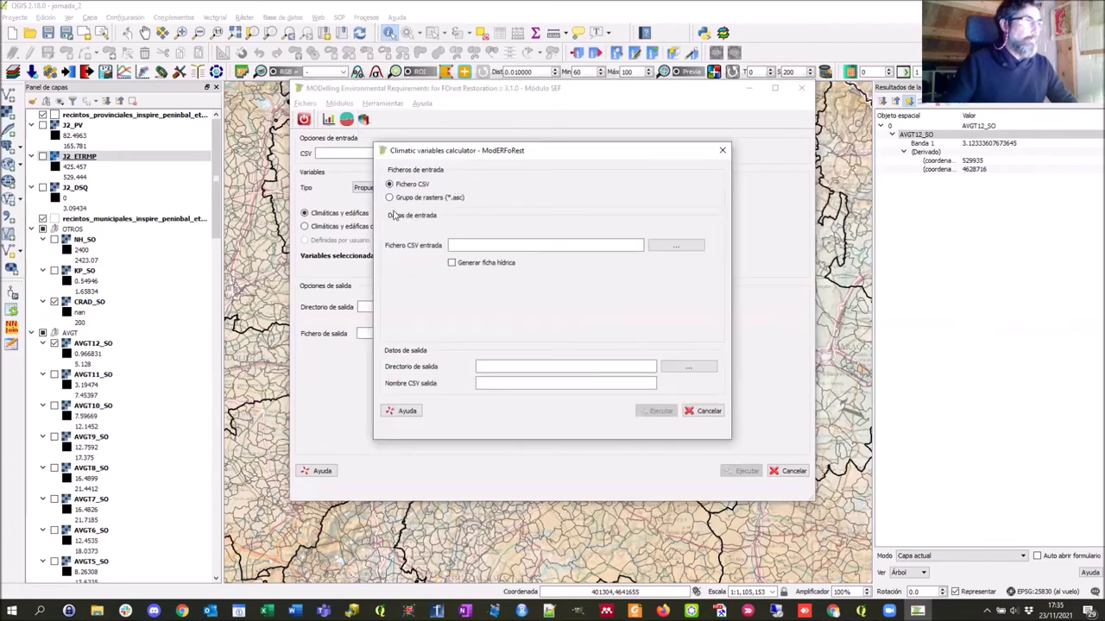
{"action": "left_click", "coordinate": [389, 198]}
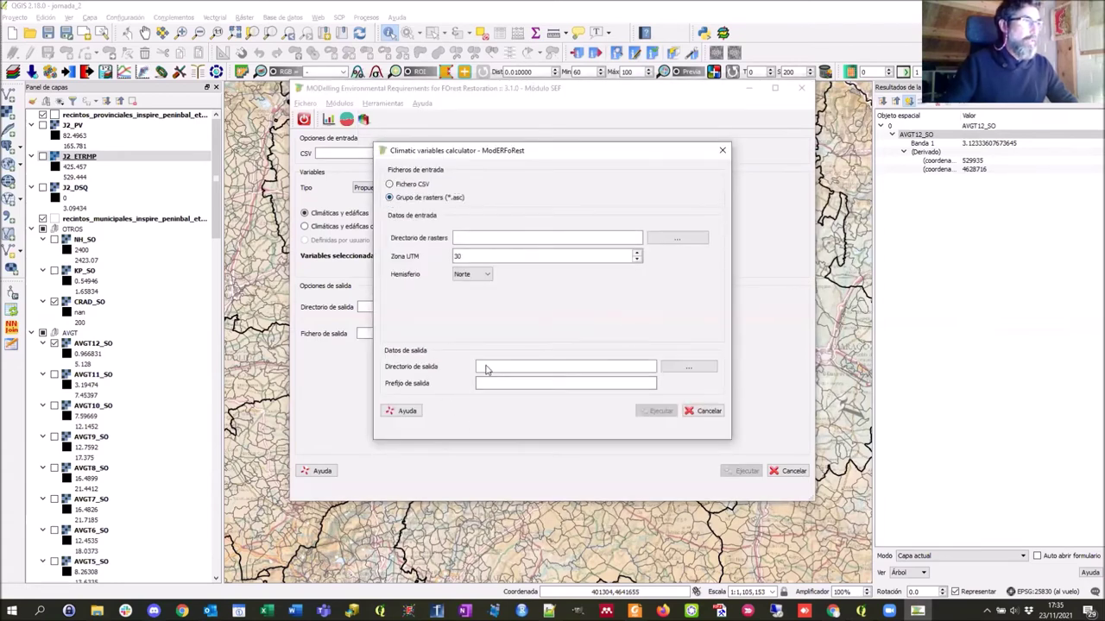
Create a RASTER2 folder inside 1_calculadora_climatica/output and set it as the calculator's output directory
{"action": "left_click", "coordinate": [668, 368]}
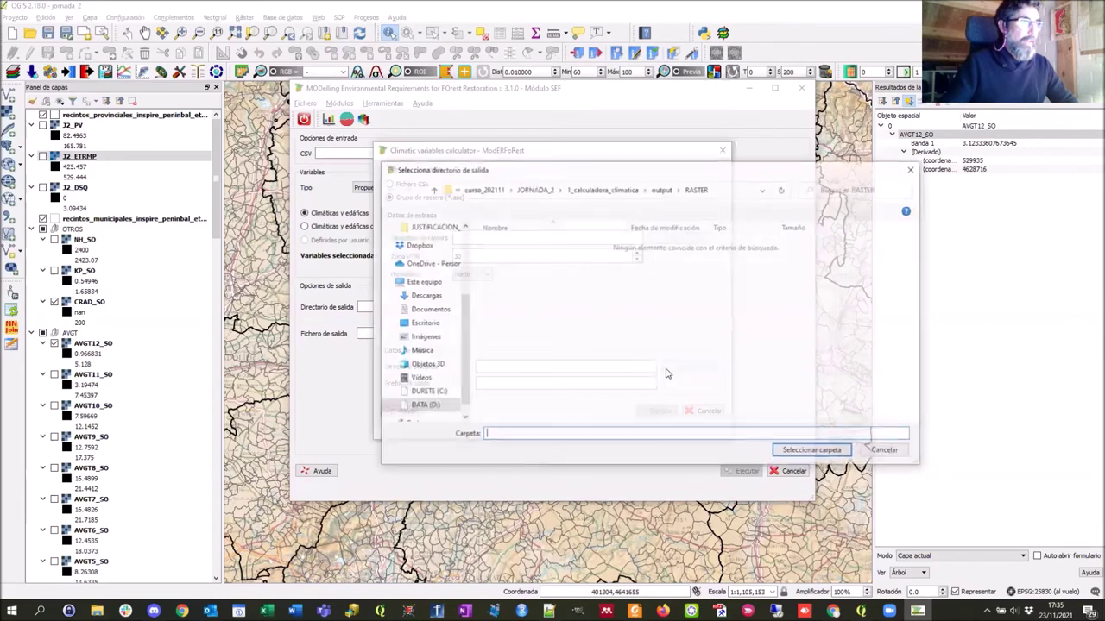
{"action": "left_click", "coordinate": [662, 190]}
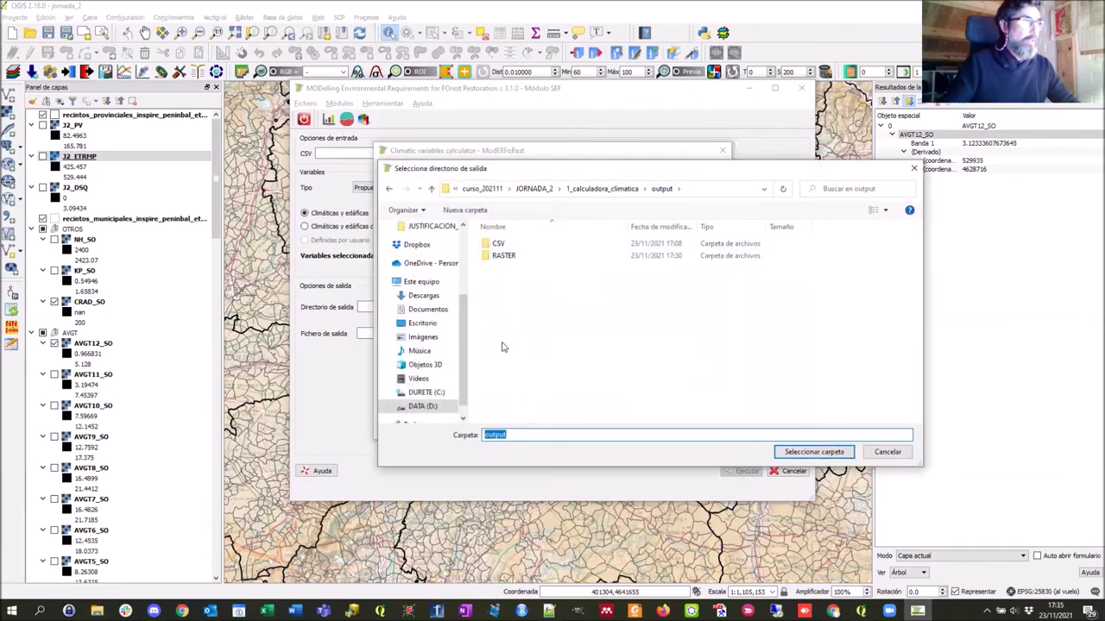
{"action": "left_click", "coordinate": [465, 210]}
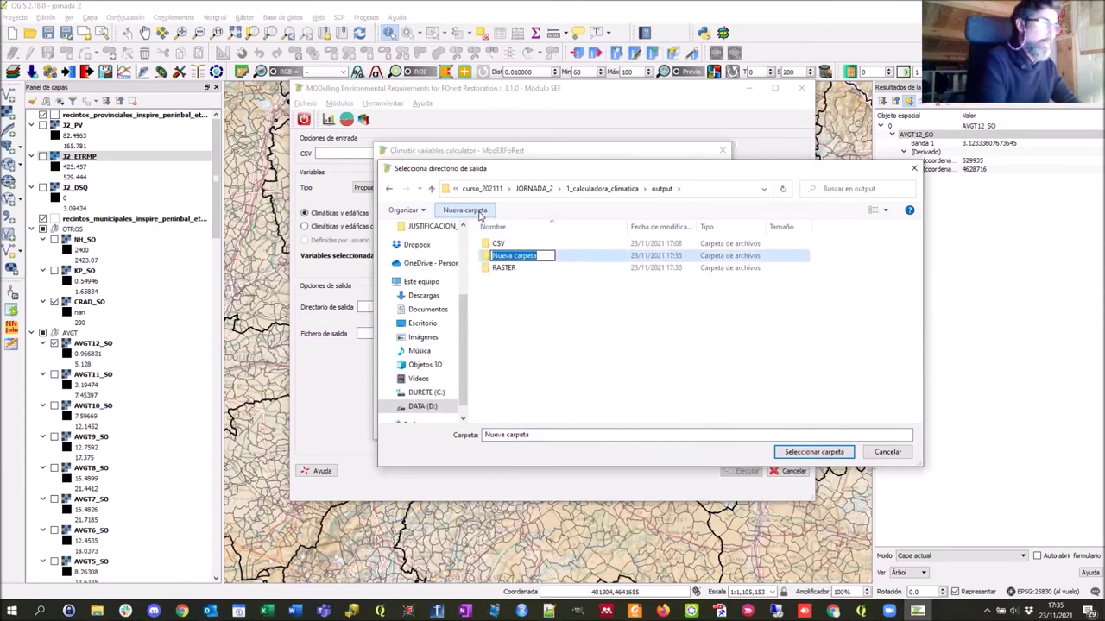
{"action": "key", "text": "BackSpace"}
{"action": "type", "text": "RASTER2"}
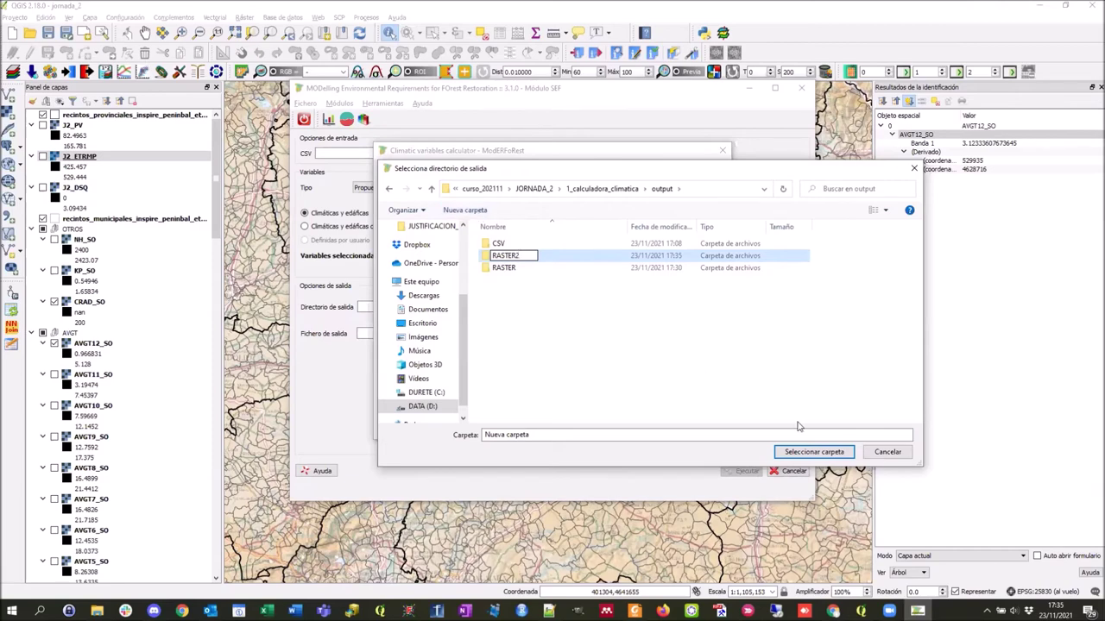
{"action": "left_click", "coordinate": [805, 455]}
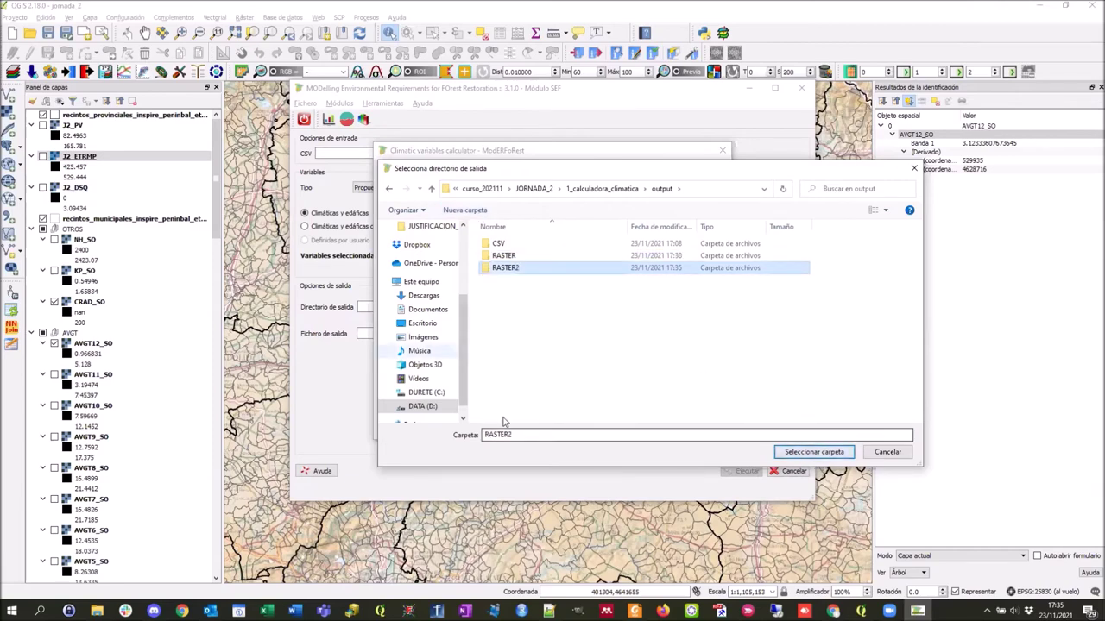
{"action": "left_click", "coordinate": [800, 454]}
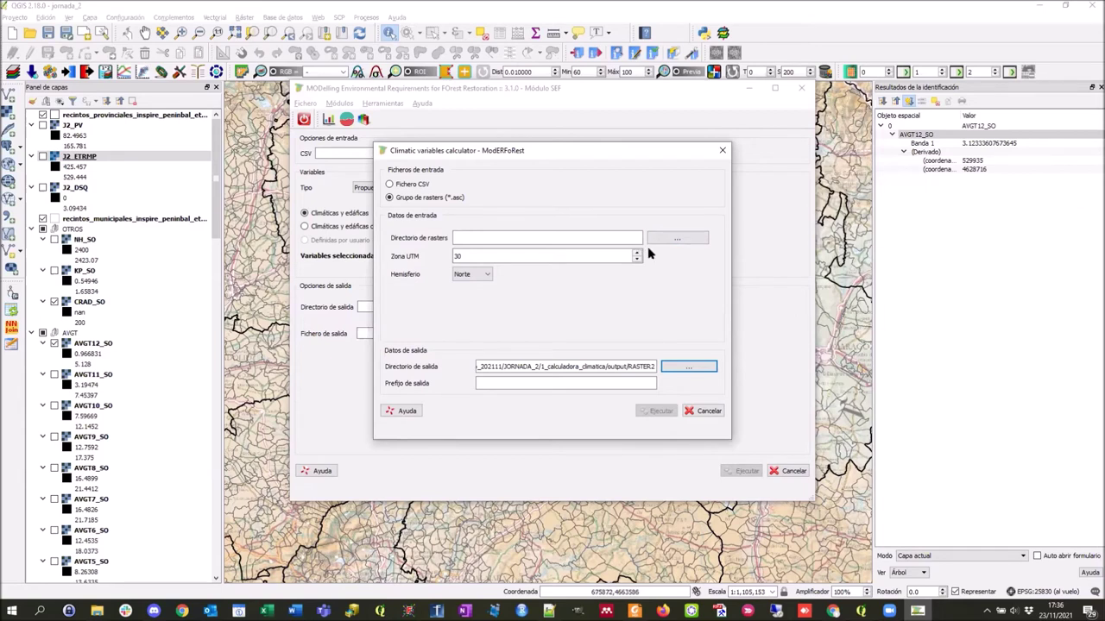
{"action": "left_click", "coordinate": [552, 383]}
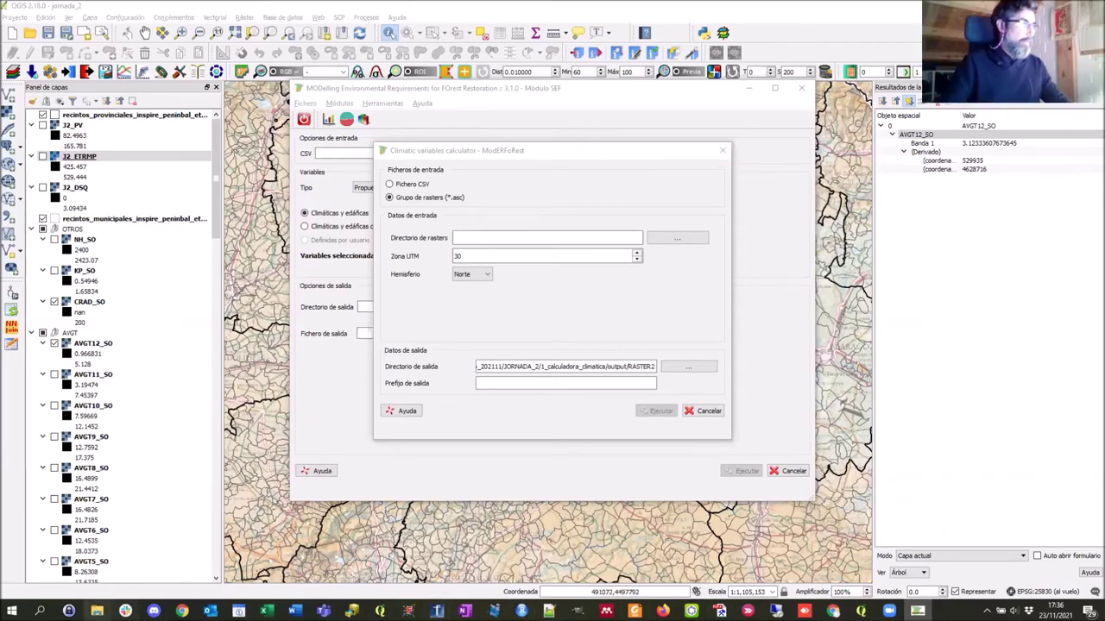
Switch to the file explorer and try to rename KP_SO.asc as K_SO.asc
{"action": "key", "text": "alt+Tab"}
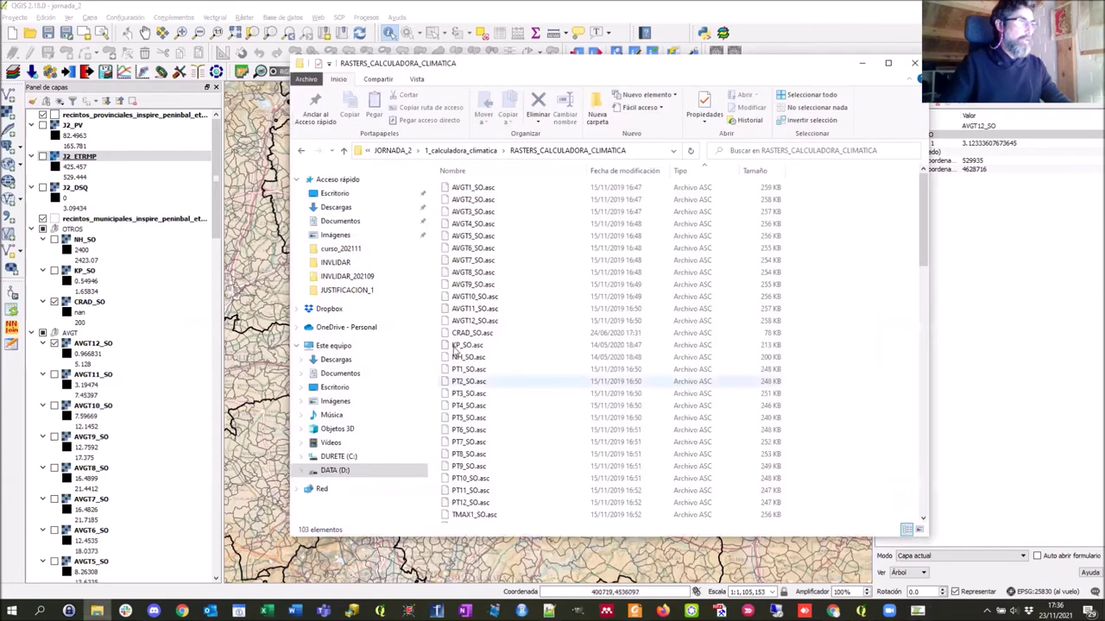
{"action": "left_click", "coordinate": [459, 347]}
{"action": "key", "text": "F2"}
{"action": "key", "text": "Home"}
{"action": "key", "text": "Right"}
{"action": "key", "text": "Delete"}
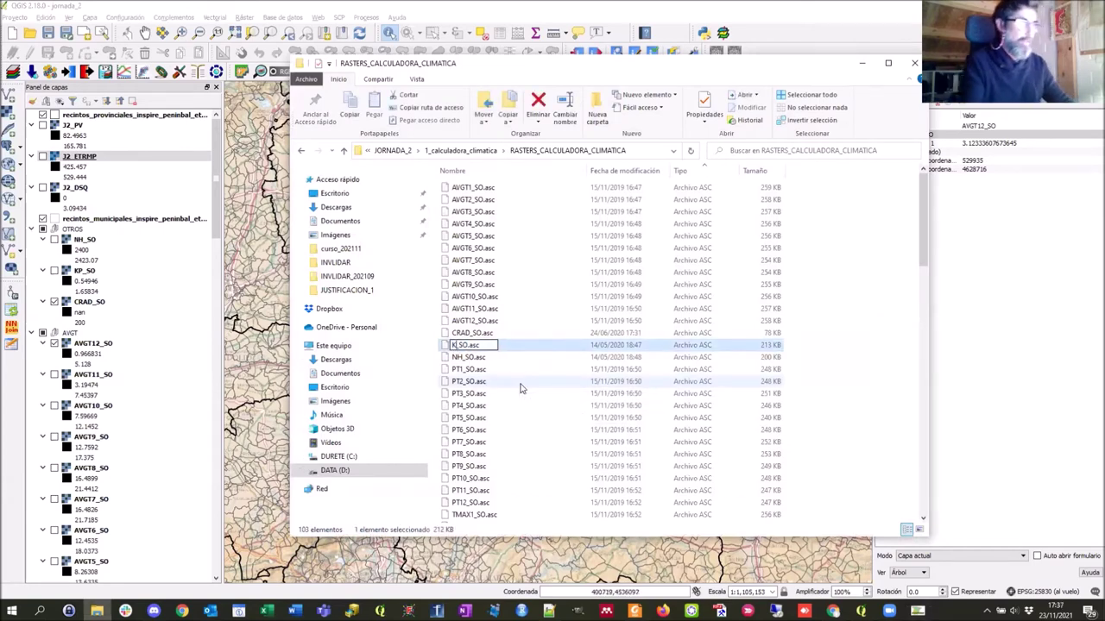
{"action": "key", "text": "Return"}
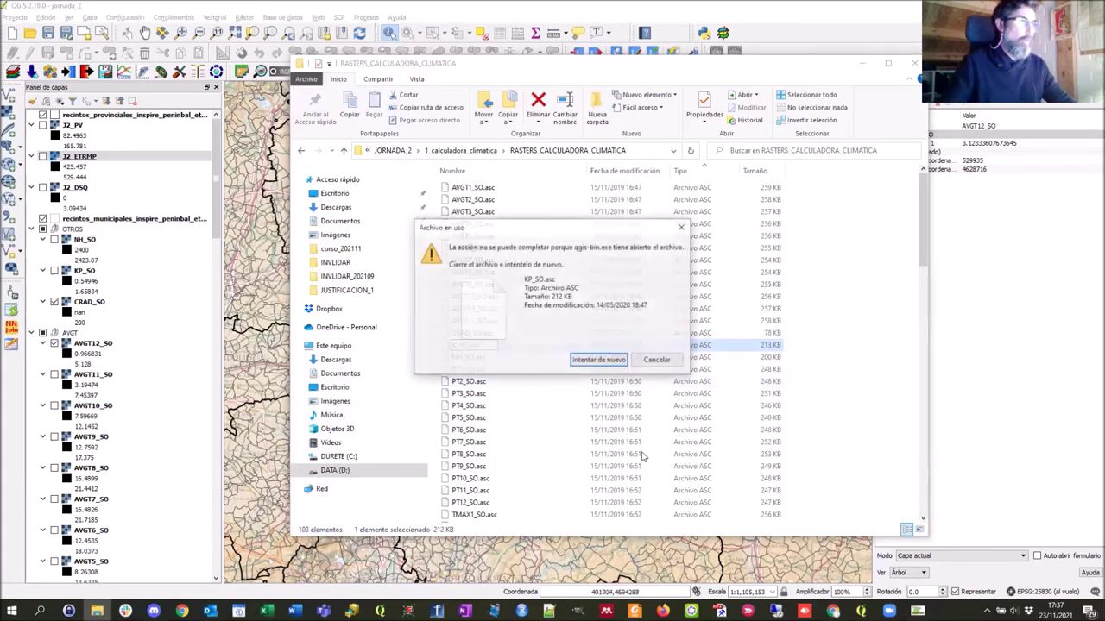
{"action": "left_click", "coordinate": [657, 360]}
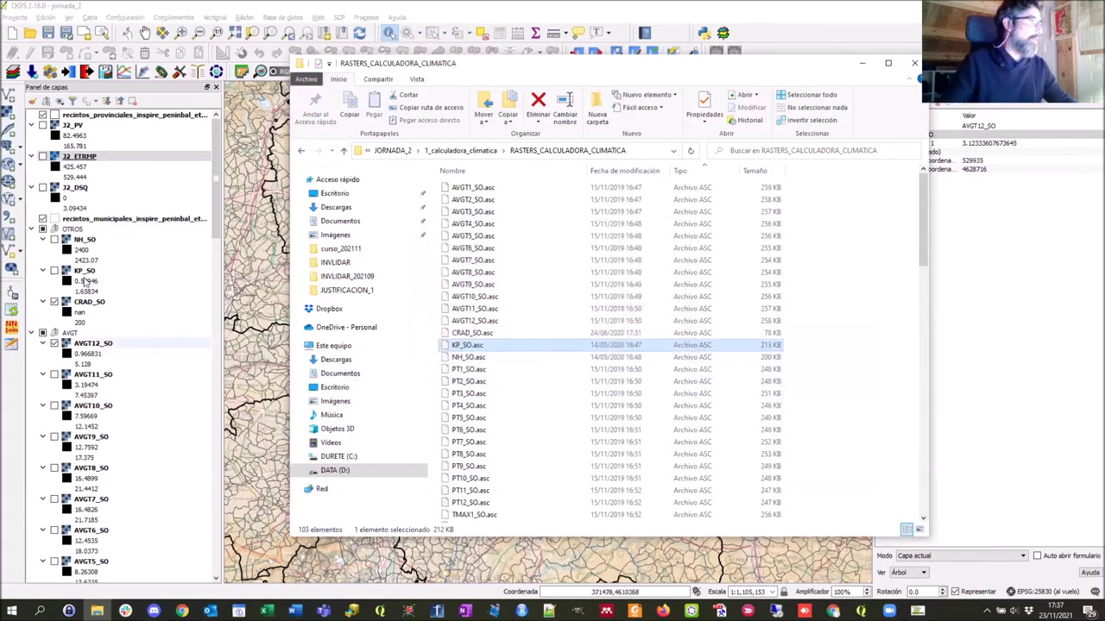
Switch to QGIS and remove the KP_SO layer from the OTROS group
{"action": "left_click", "coordinate": [143, 330]}
{"action": "right_click", "coordinate": [50, 266]}
{"action": "left_click", "coordinate": [82, 299]}
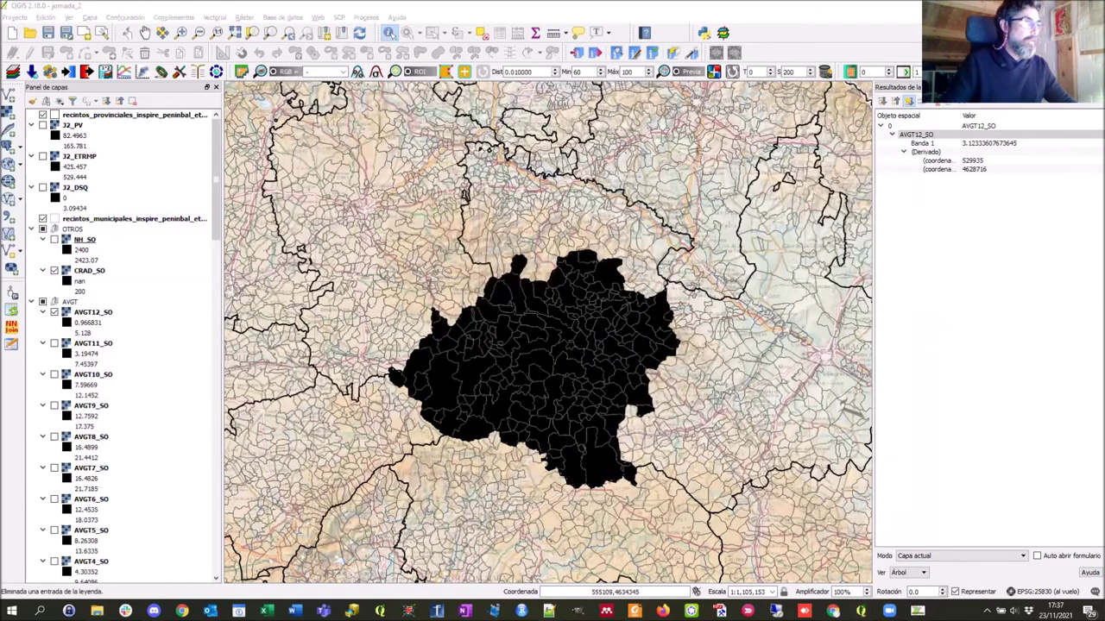
Return to the file explorer and rename KP_SO.asc as K_SO.asc
{"action": "key", "text": "alt+Tab"}
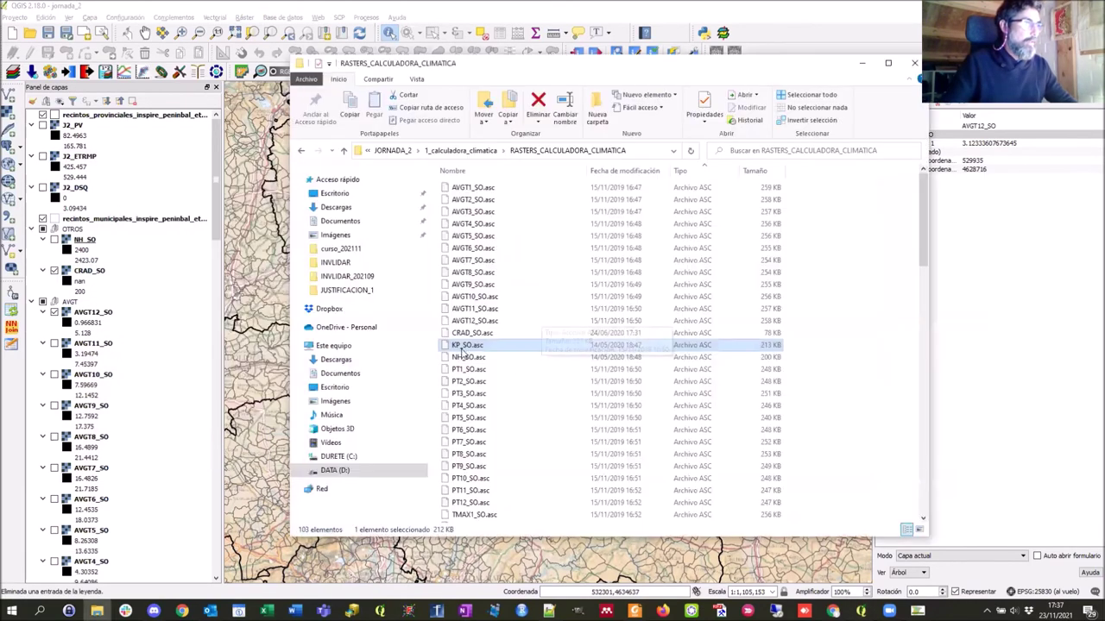
{"action": "left_click", "coordinate": [466, 345]}
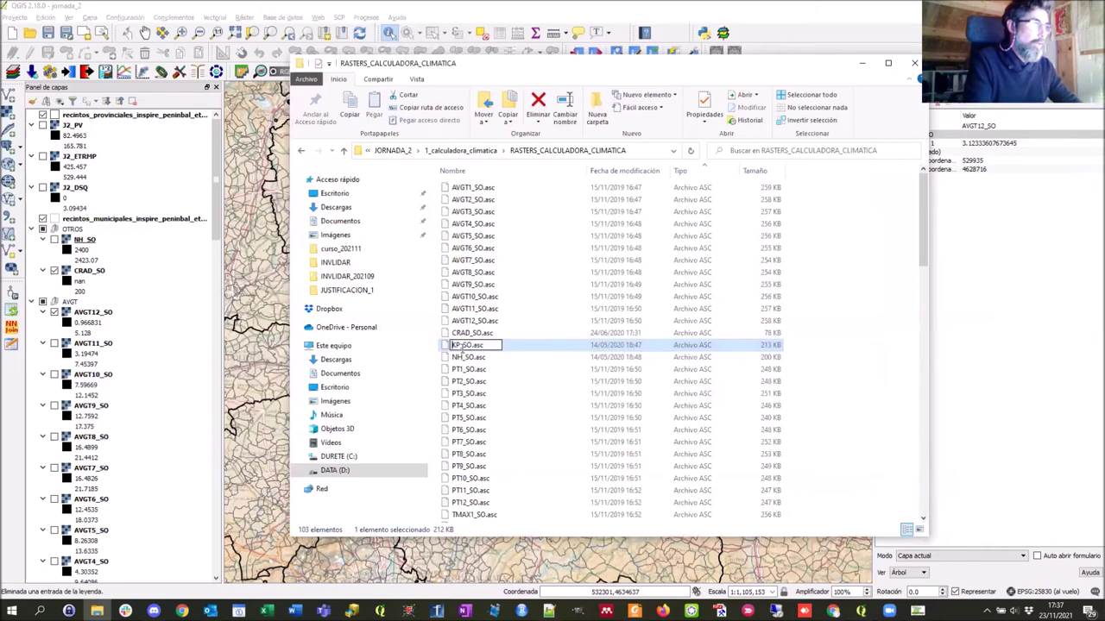
{"action": "type", "text": "K_SO"}
{"action": "key", "text": "Return"}
Switch back to the climatic calculator and set RASTERS_CALCULADORA_CLIMATICA as the input raster directory
{"action": "key", "text": "alt+Tab"}
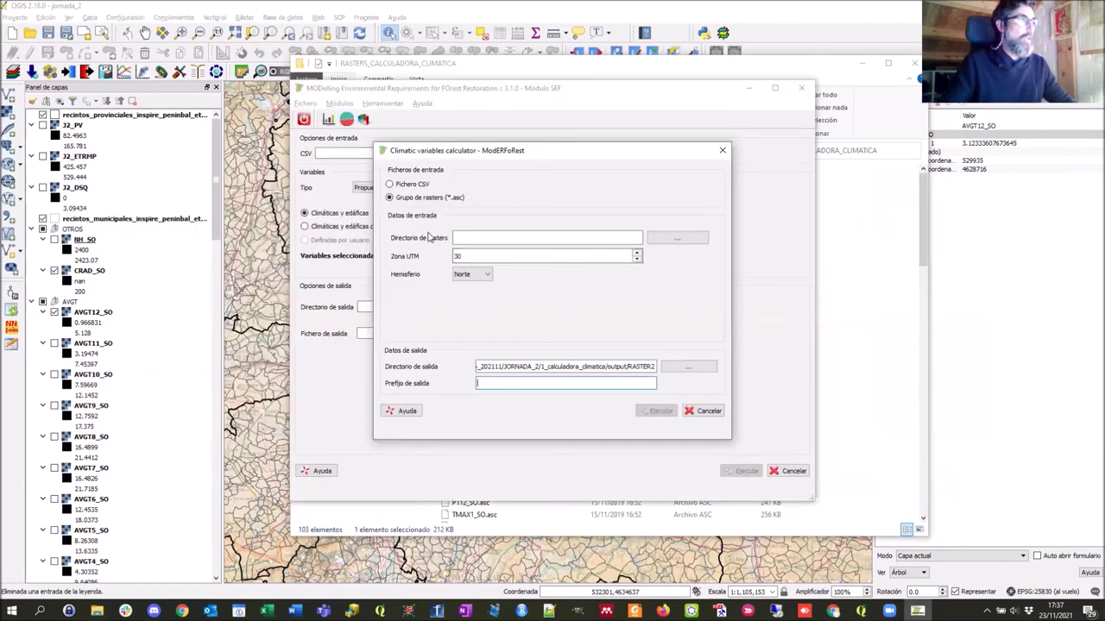
{"action": "left_click", "coordinate": [660, 239]}
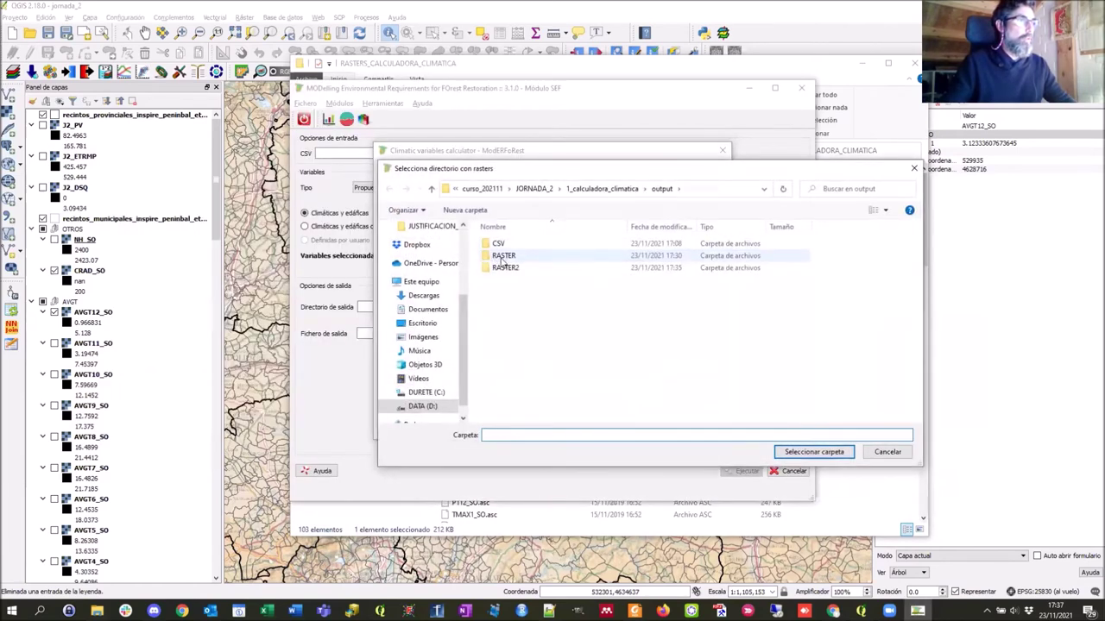
{"action": "left_click", "coordinate": [601, 188]}
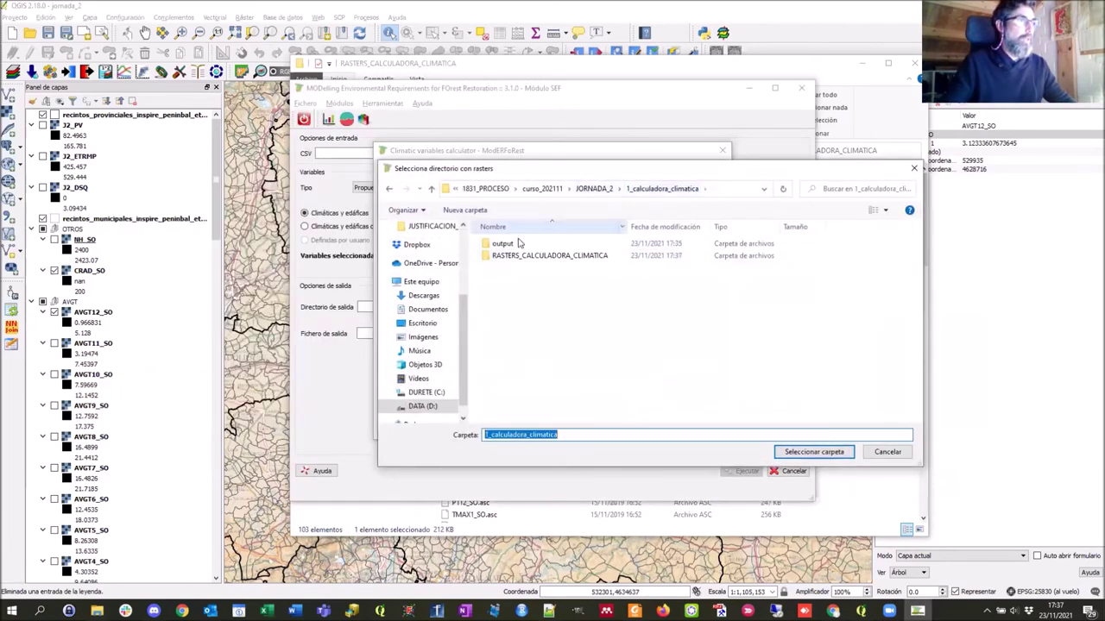
{"action": "double_click", "coordinate": [517, 255]}
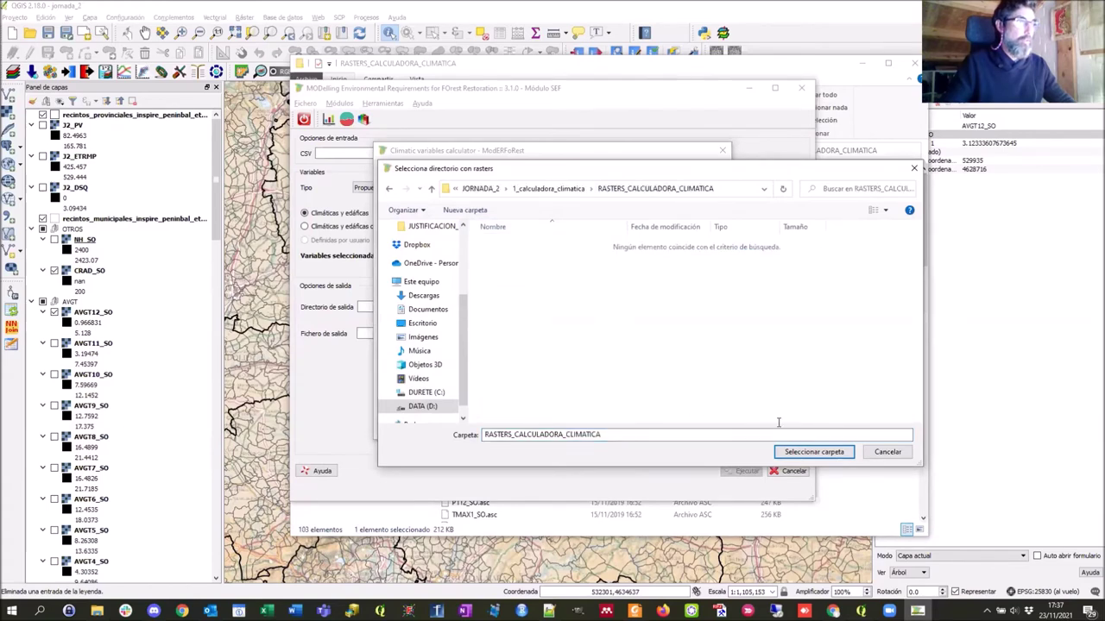
{"action": "left_click", "coordinate": [795, 456]}
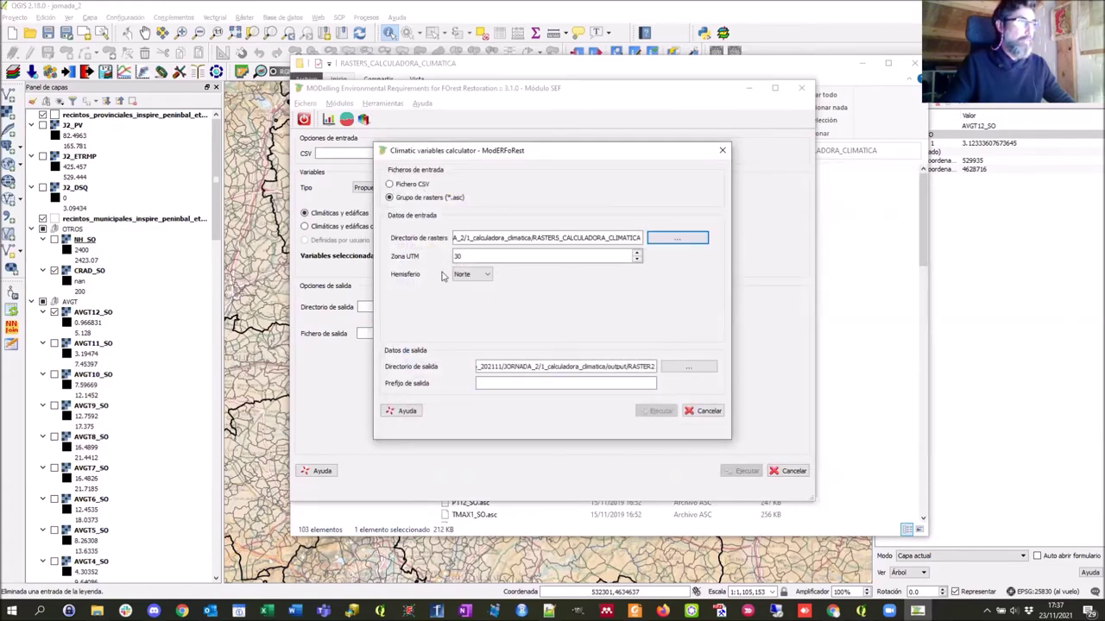
Set the output prefix to J2K, run the climatic calculation and dismiss the resulting message
{"action": "left_click", "coordinate": [511, 386]}
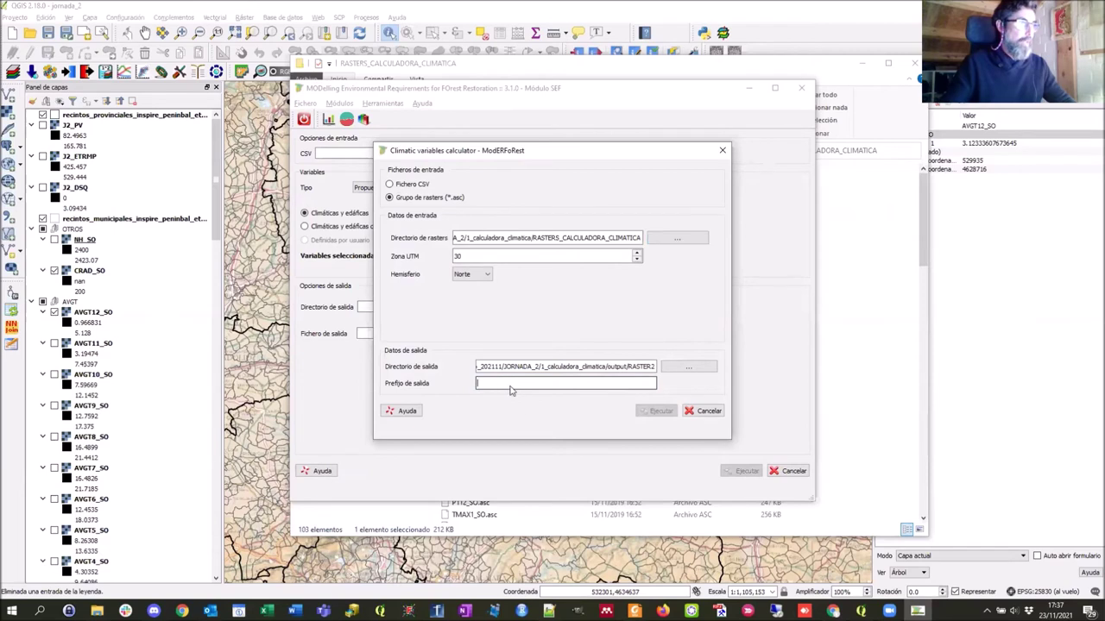
{"action": "type", "text": "j"}
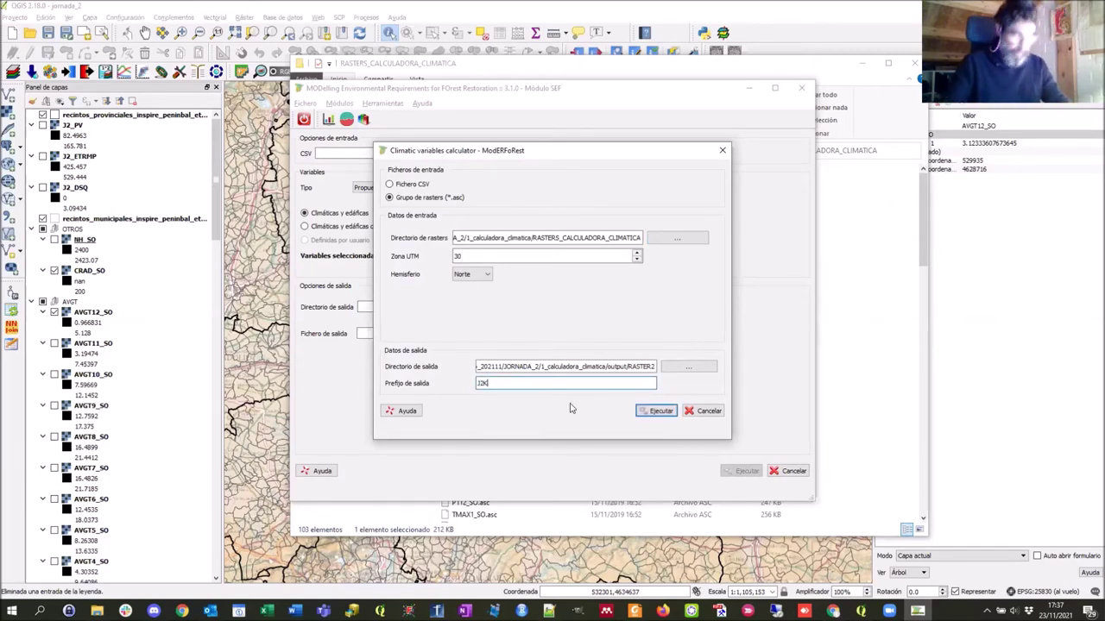
{"action": "left_click", "coordinate": [497, 385]}
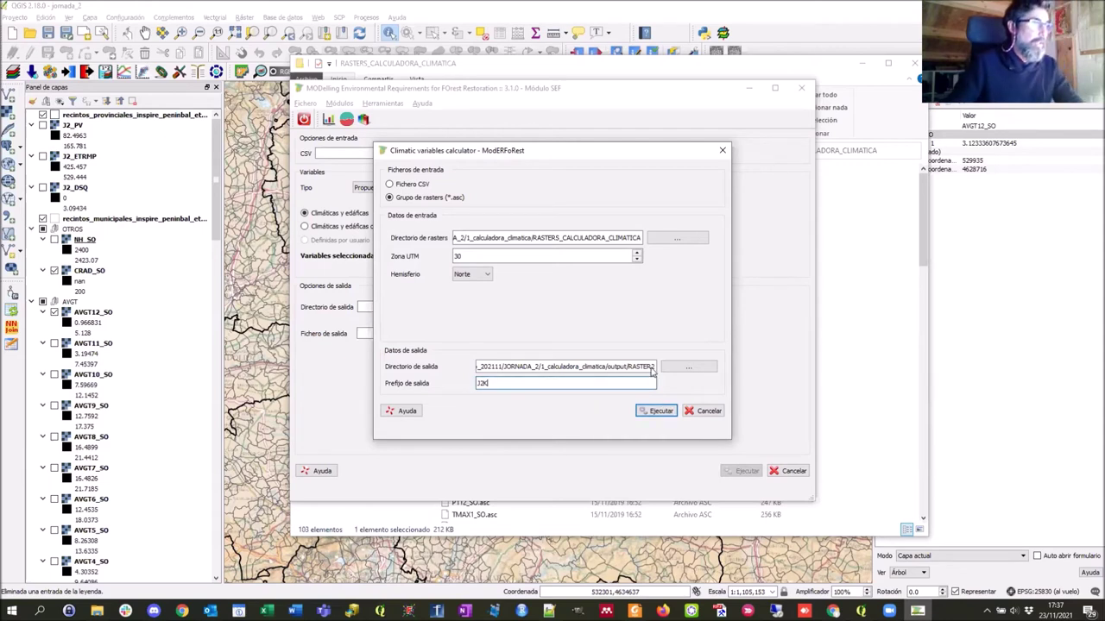
{"action": "left_click", "coordinate": [659, 411]}
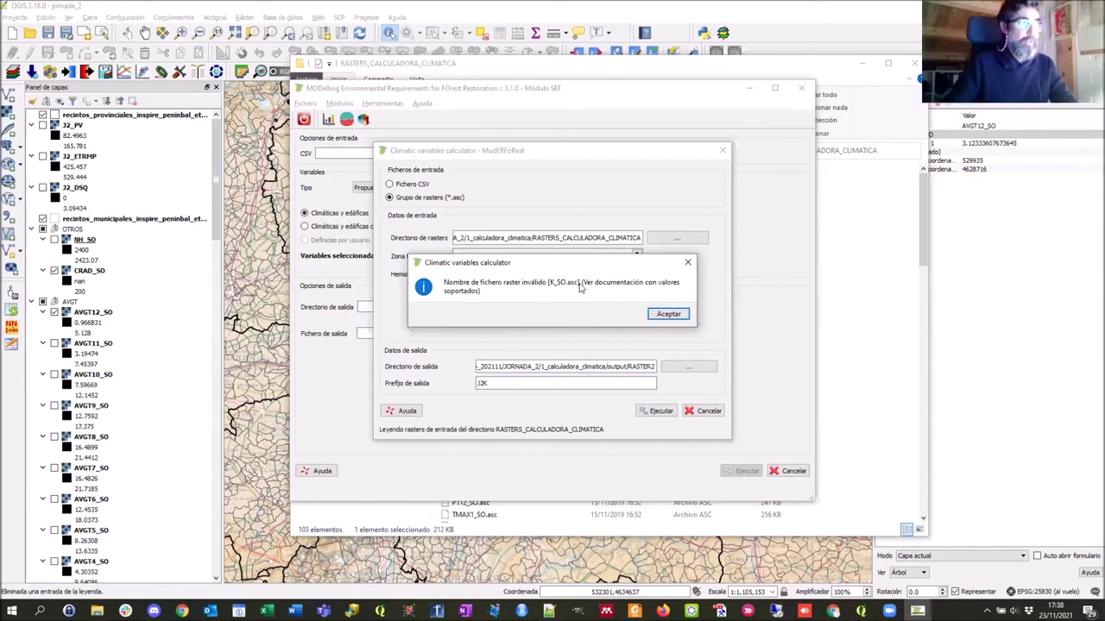
{"action": "left_click", "coordinate": [669, 314]}
{"action": "left_click", "coordinate": [380, 103]}
{"action": "left_click", "coordinate": [397, 116]}
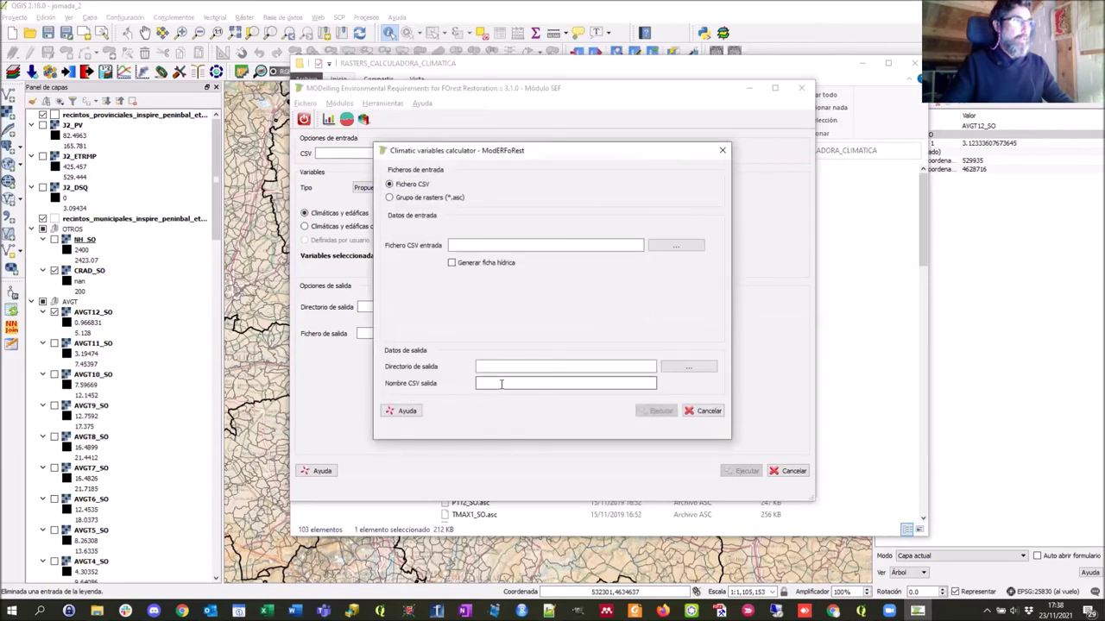
{"action": "left_click", "coordinate": [390, 198]}
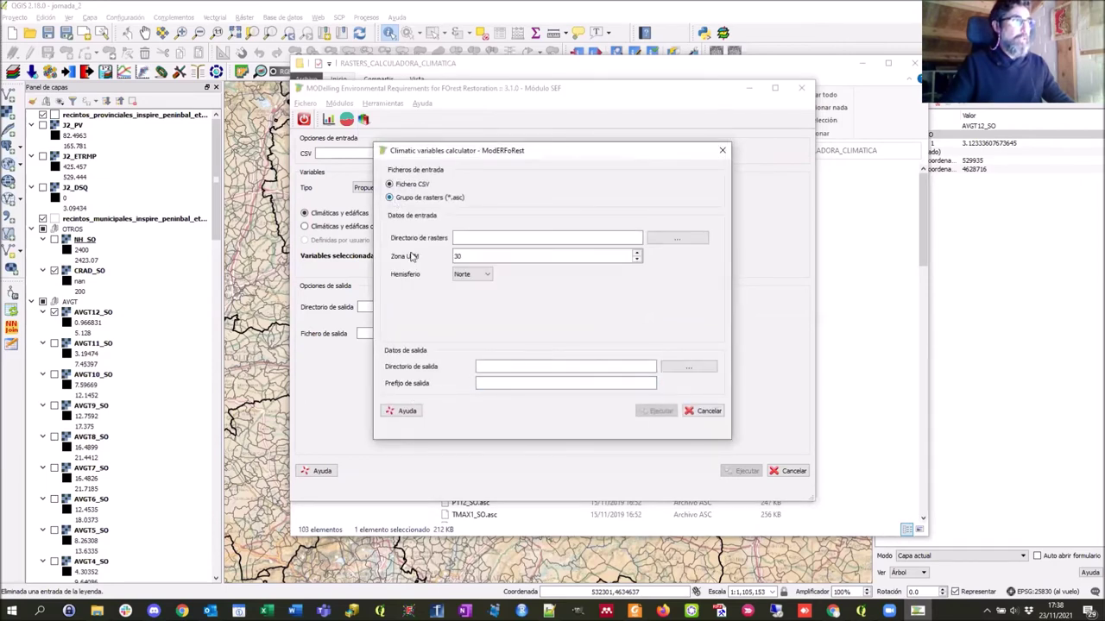
{"action": "left_click", "coordinate": [503, 383]}
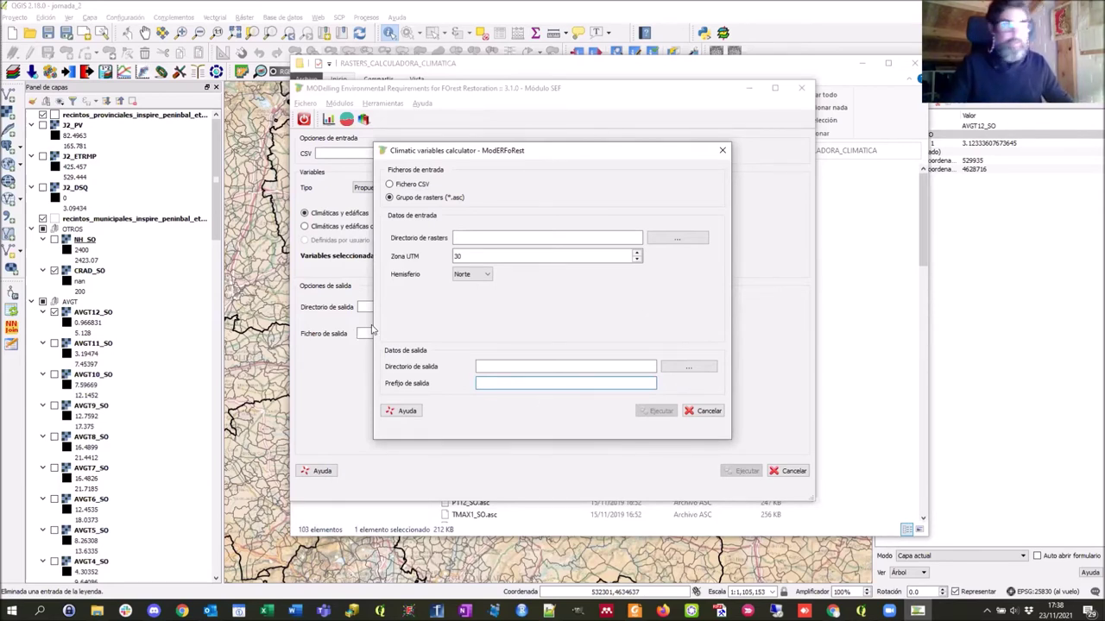
{"action": "left_click", "coordinate": [707, 411]}
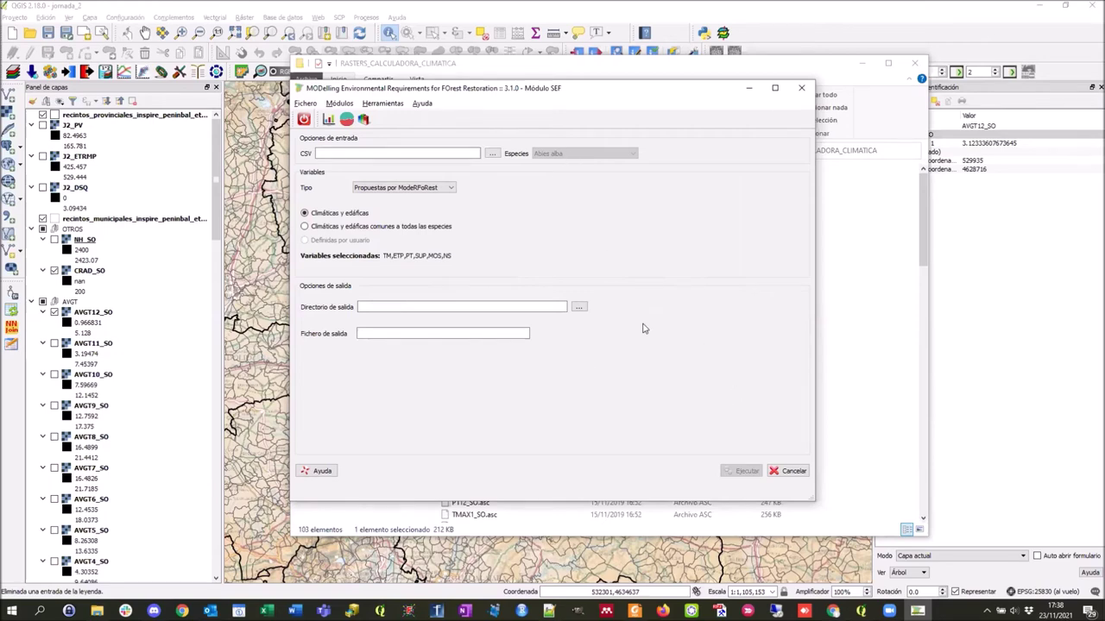
Switch to the file explorer window showing the RASTERS_CALCULADORA_CLIMATICA folder
{"action": "left_click", "coordinate": [852, 120]}
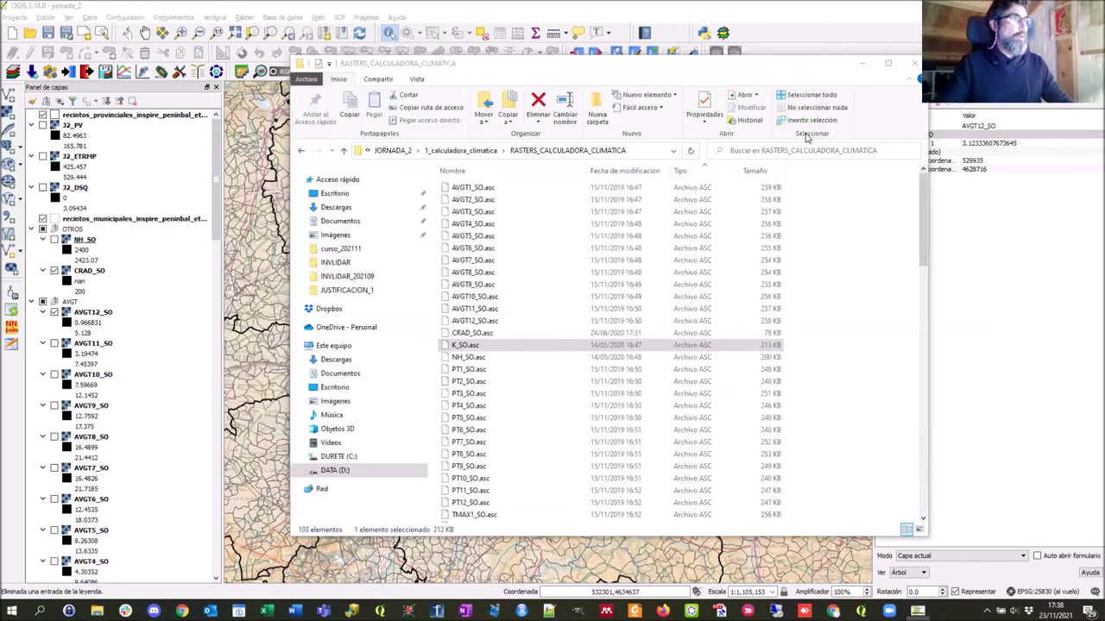
{"action": "key", "text": "alt+Tab"}
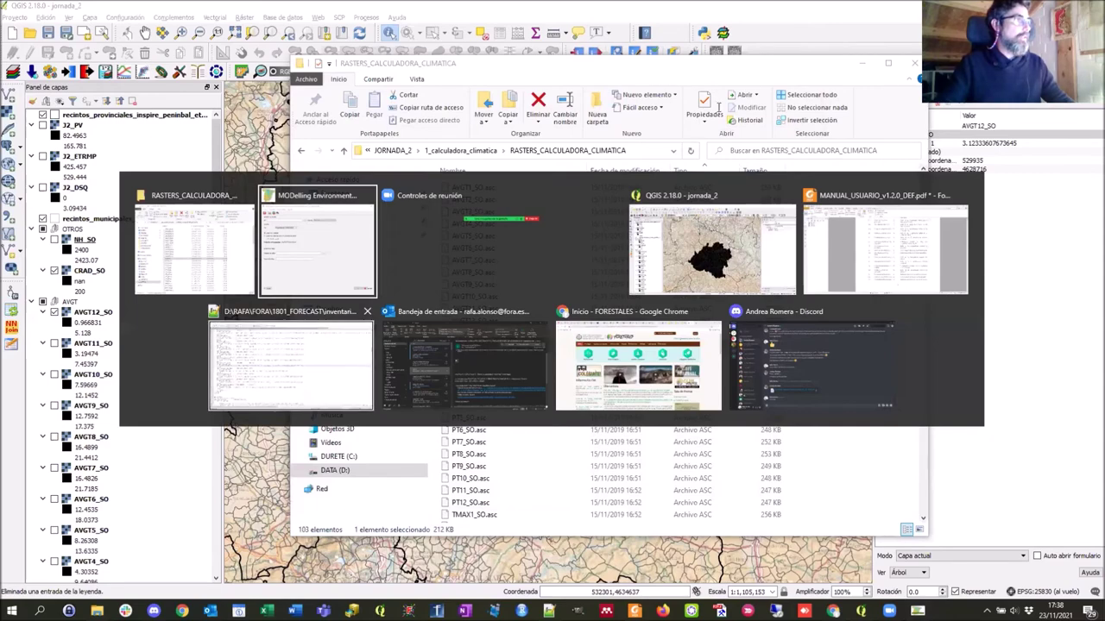
{"action": "left_click", "coordinate": [291, 362]}
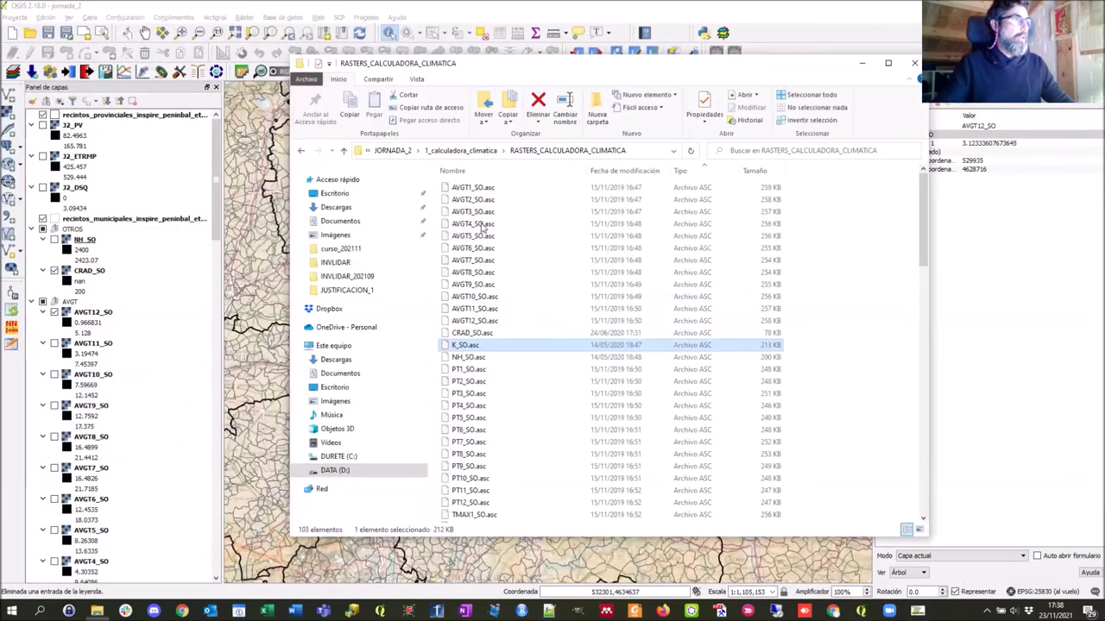
Go up to the JORNADA_2 folder and open its 2_calculadora_edafica subfolder
{"action": "left_click", "coordinate": [404, 155]}
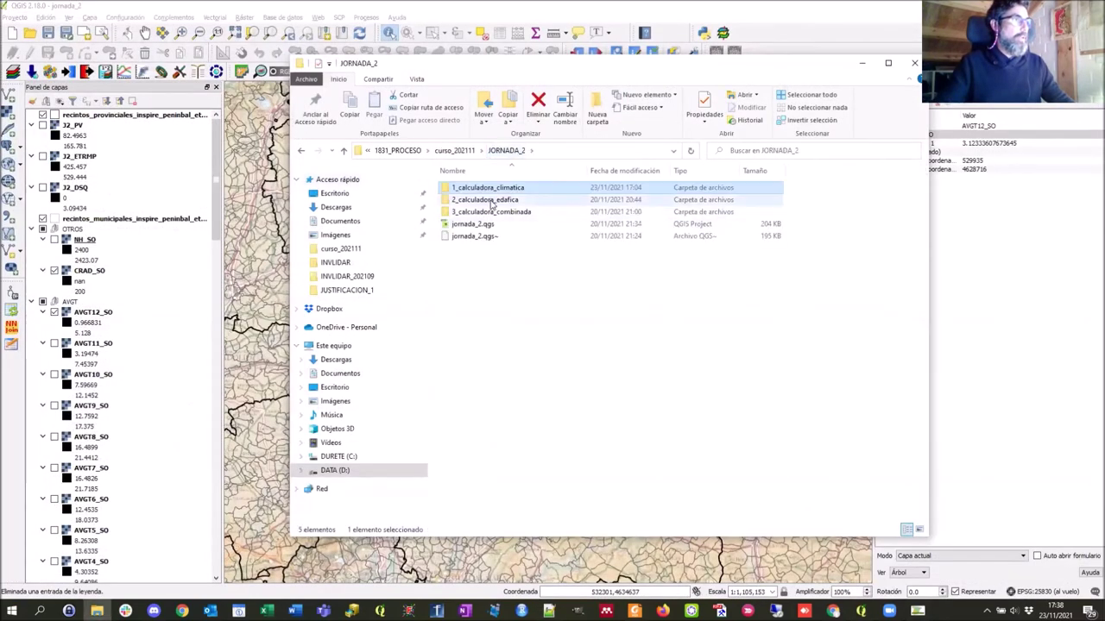
{"action": "left_click", "coordinate": [491, 205]}
{"action": "double_click", "coordinate": [491, 202]}
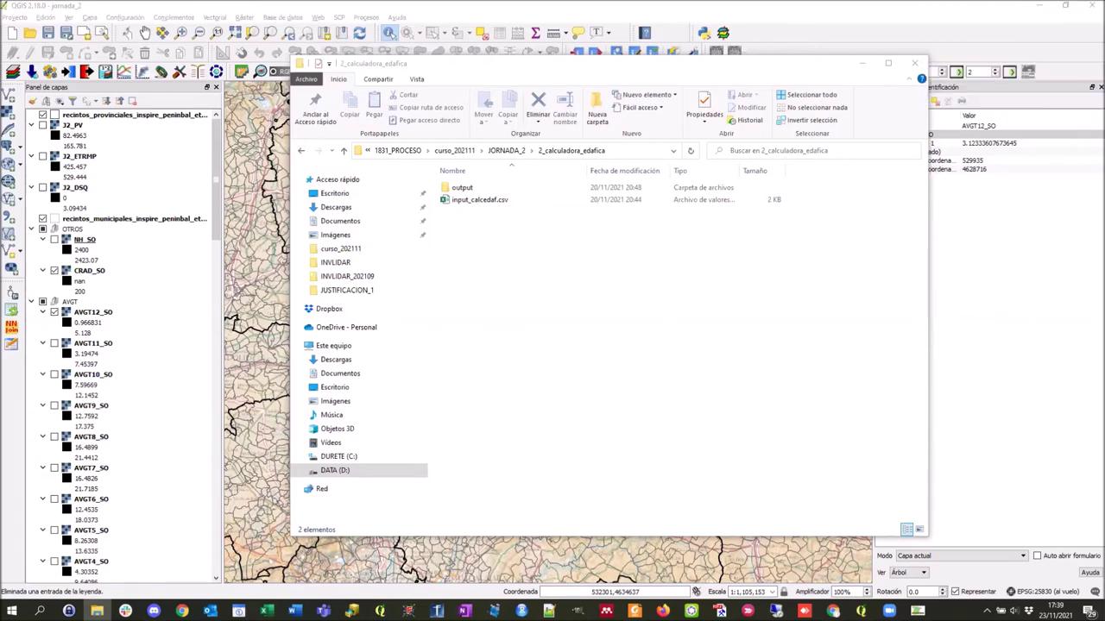
{"action": "key", "text": "alt+Tab"}
{"action": "left_click", "coordinate": [388, 333]}
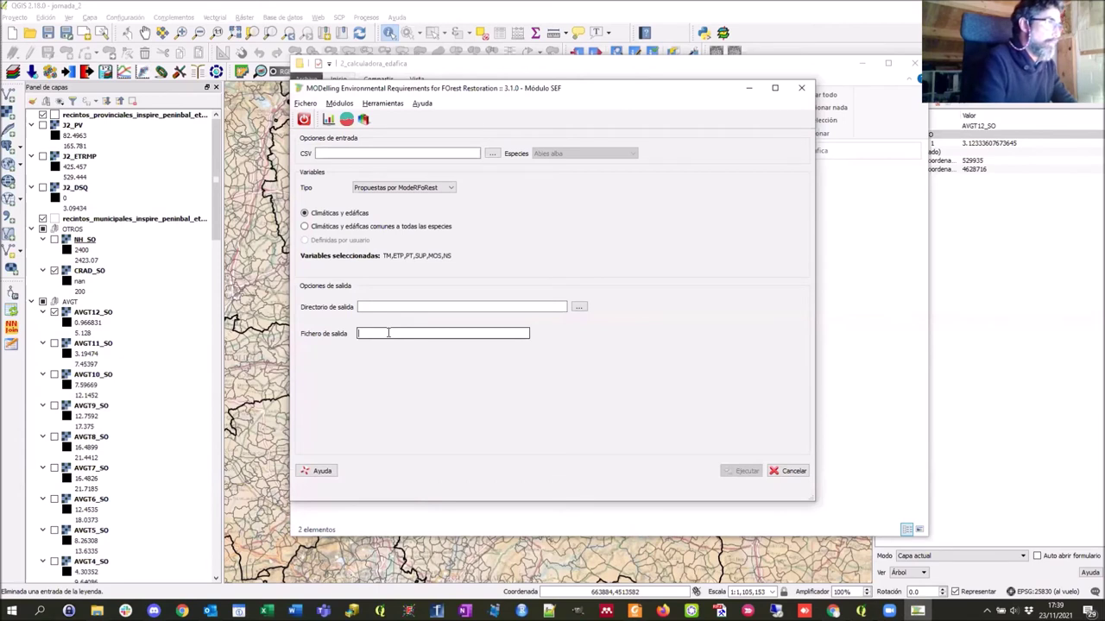
{"action": "type", "text": "HOLA"}
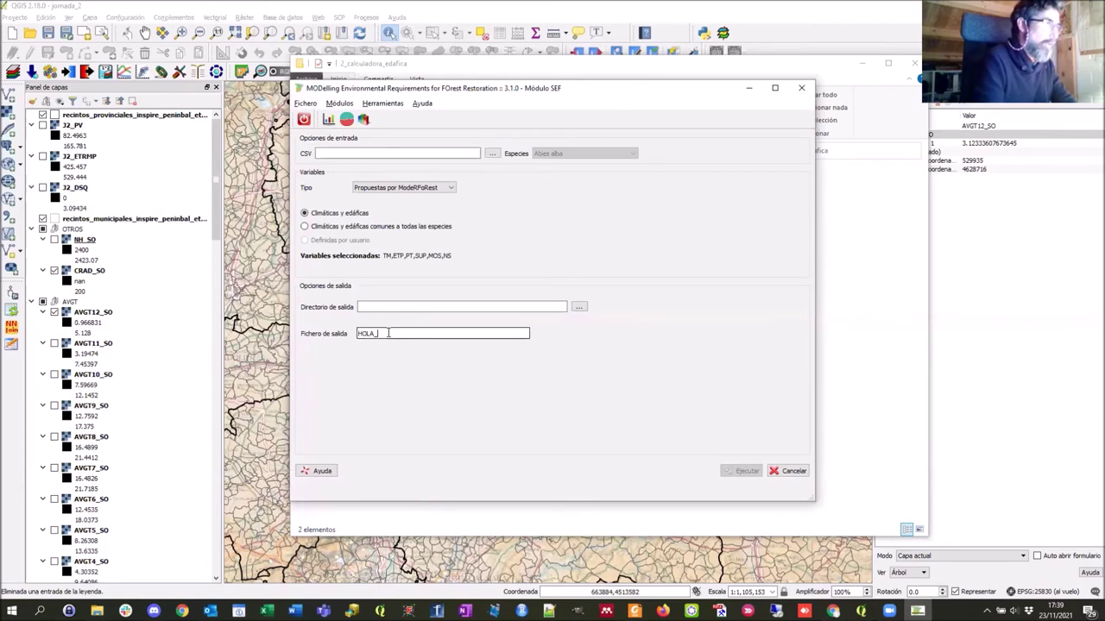
{"action": "type", "text": "_2"}
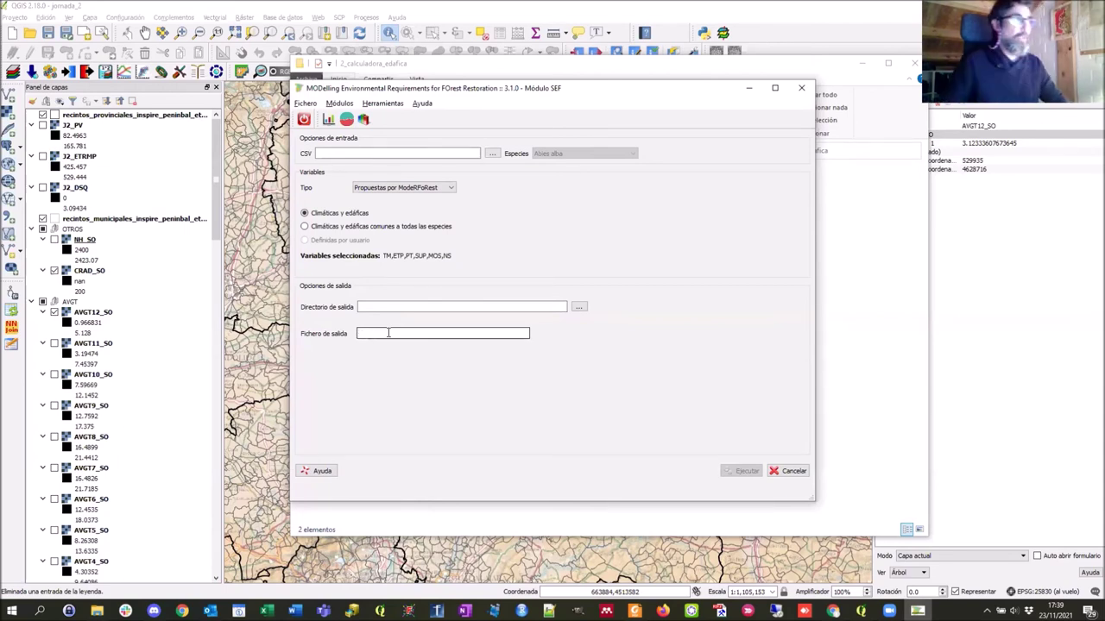
{"action": "left_click", "coordinate": [382, 103]}
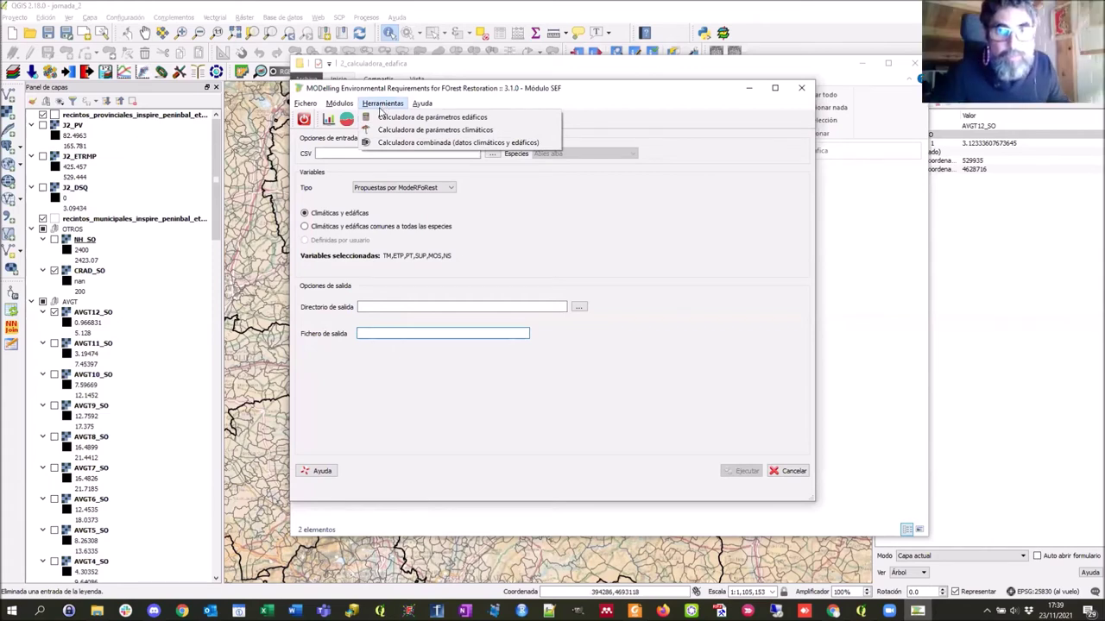
{"action": "left_click", "coordinate": [643, 95]}
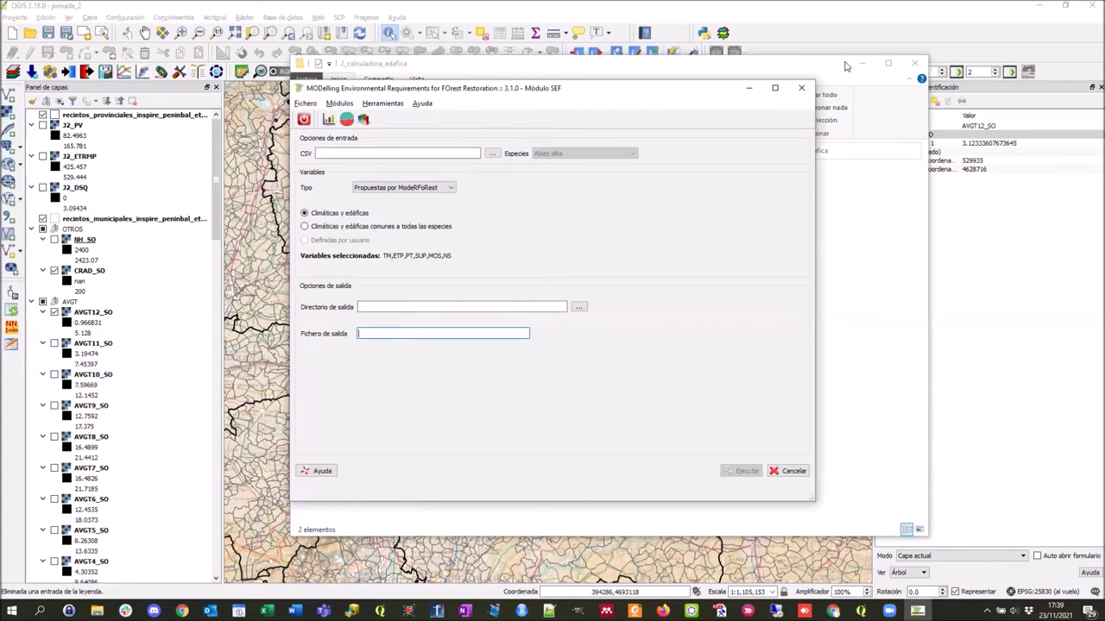
Return to the file explorer and open input_calclima_grande.csv from JORNADA_2's 1_calculadora_climatica folder
{"action": "left_click", "coordinate": [816, 67]}
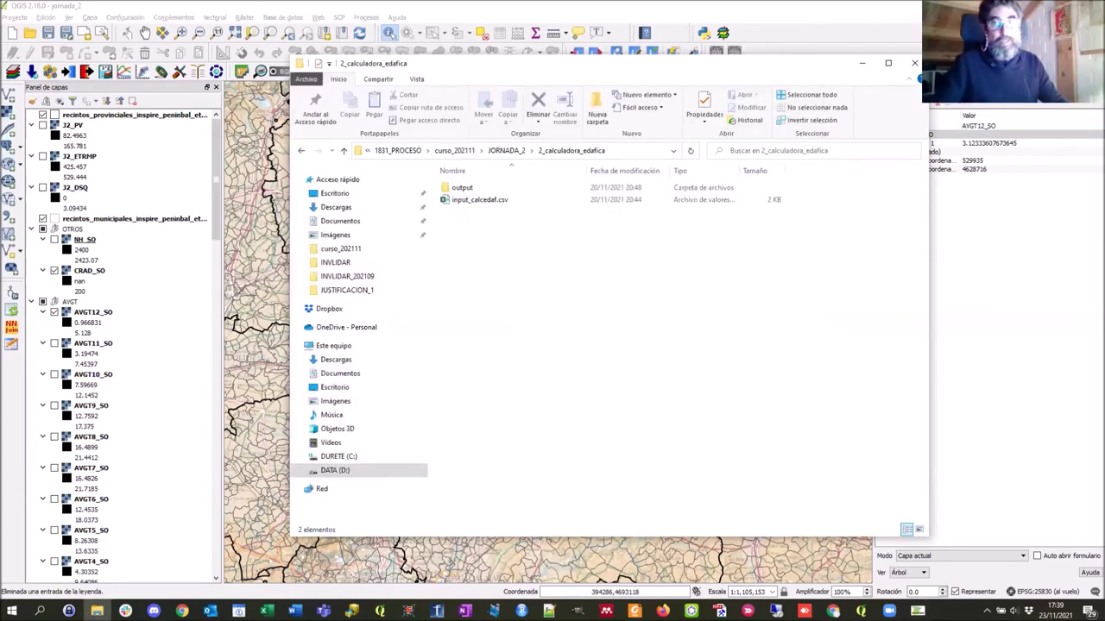
{"action": "left_click", "coordinate": [503, 151]}
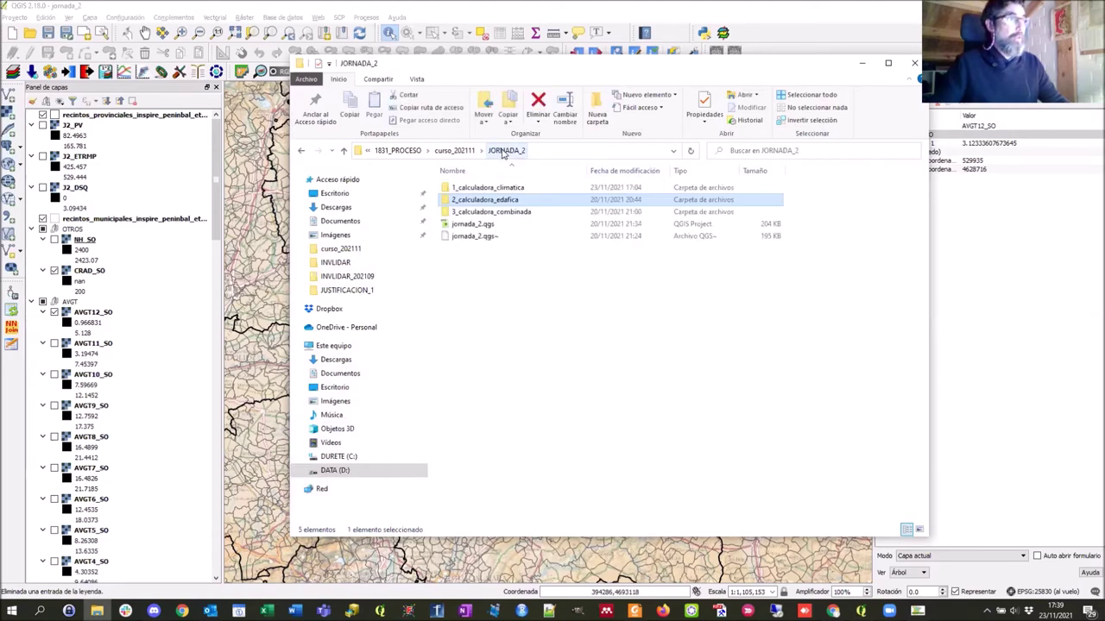
{"action": "left_click", "coordinate": [476, 188]}
{"action": "double_click", "coordinate": [476, 190]}
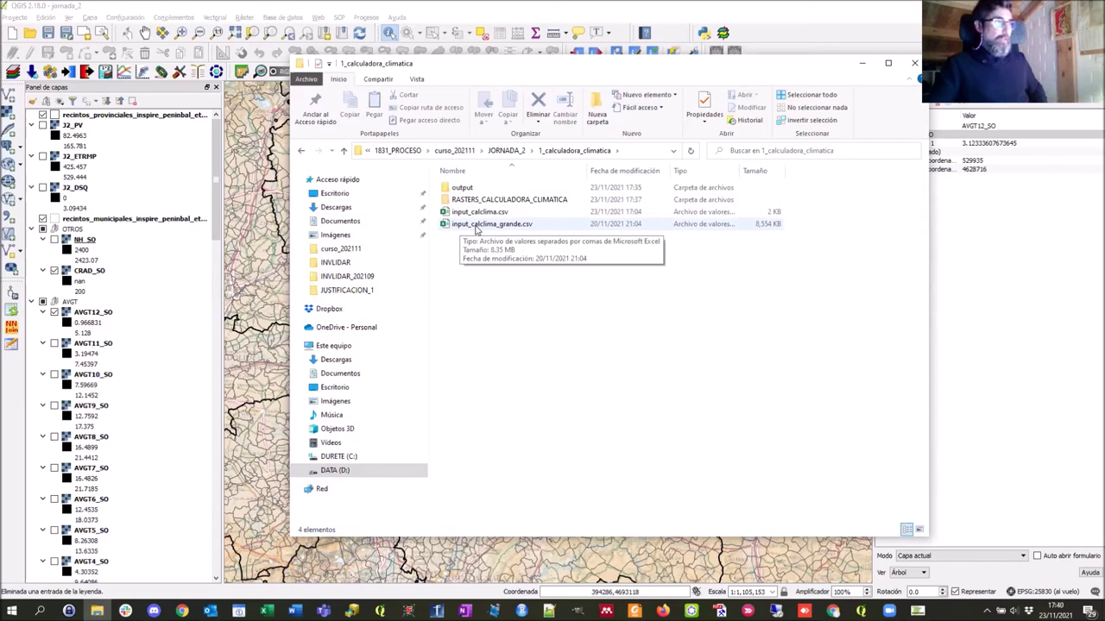
{"action": "double_click", "coordinate": [475, 226]}
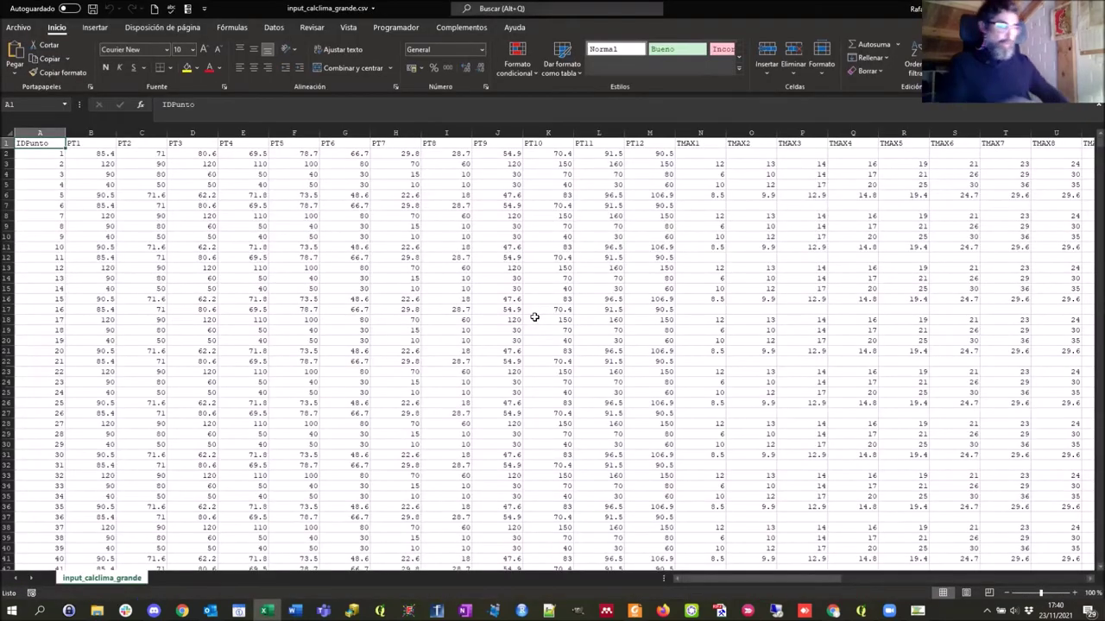
Check the last data row of the IDPunto column, return to the header row and close the file
{"action": "key", "text": "ctrl+Down"}
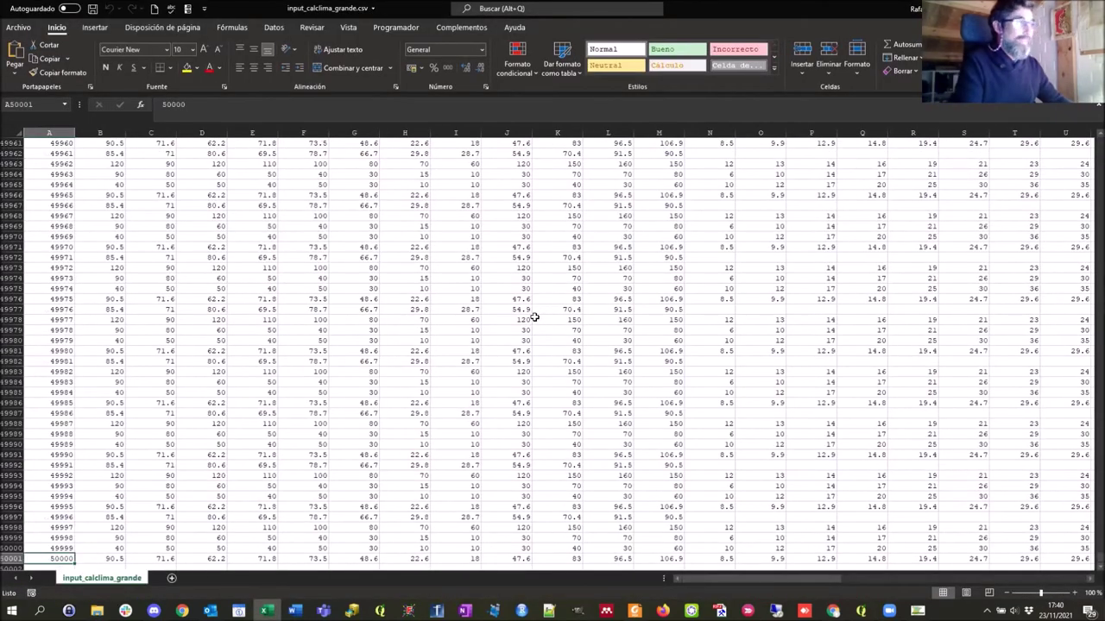
{"action": "key", "text": "ctrl+Up"}
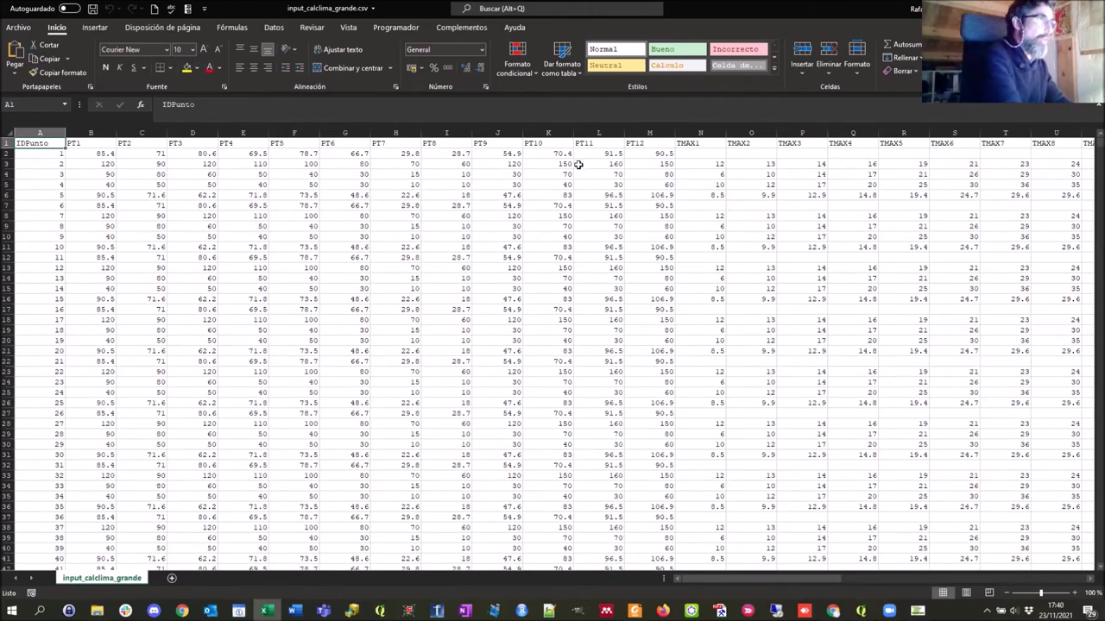
{"action": "key", "text": "ctrl+w"}
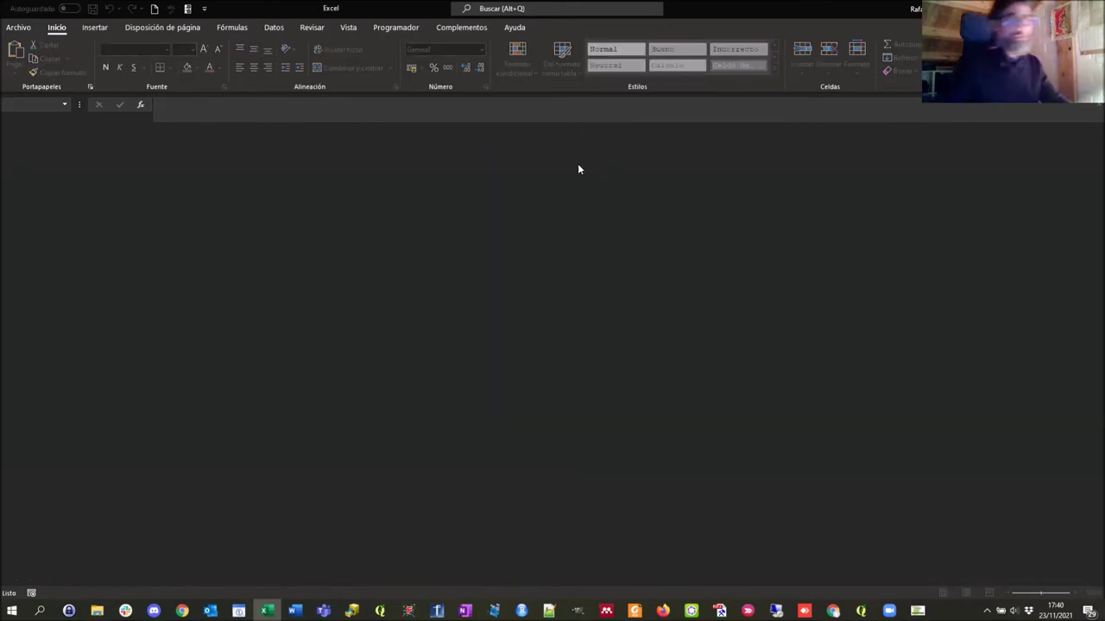
Switch to ModERFoRest, open the climatic parameters calculator, load input_calclima_grande.csv as the input CSV and enable Generar ficha hídrica
{"action": "key", "text": "alt+Tab"}
{"action": "key", "text": "alt+Tab"}
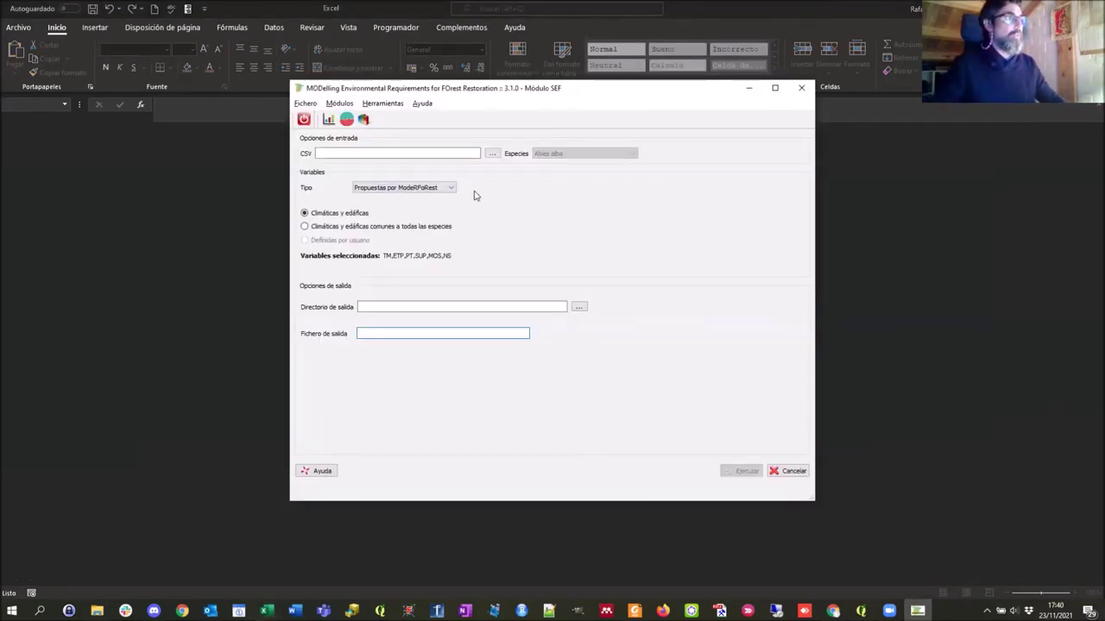
{"action": "left_click", "coordinate": [396, 107]}
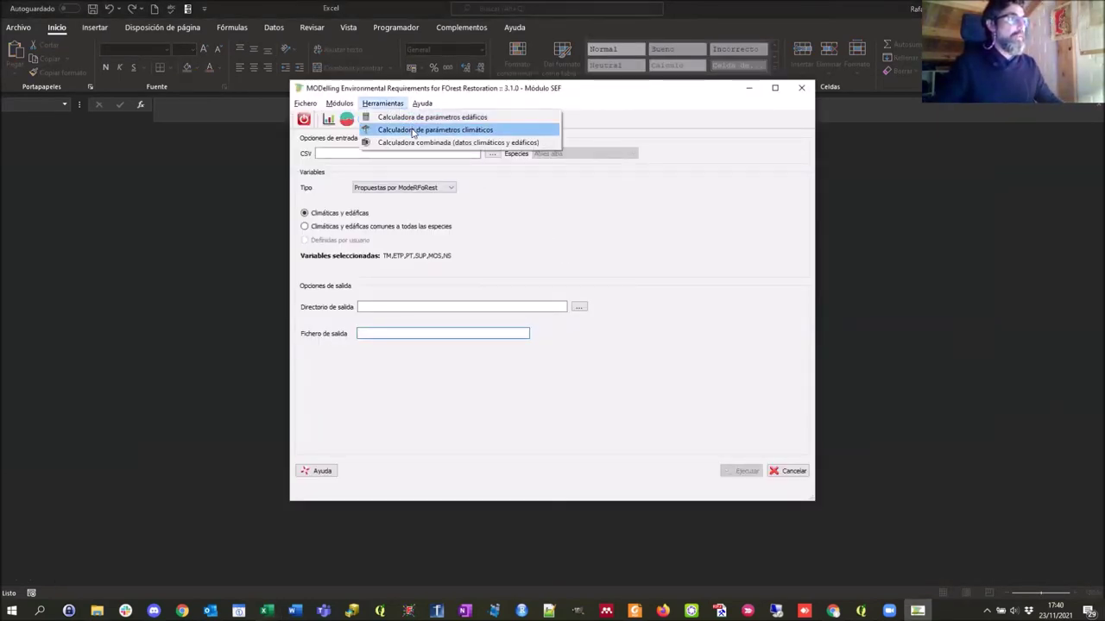
{"action": "left_click", "coordinate": [422, 130]}
{"action": "left_click", "coordinate": [675, 245]}
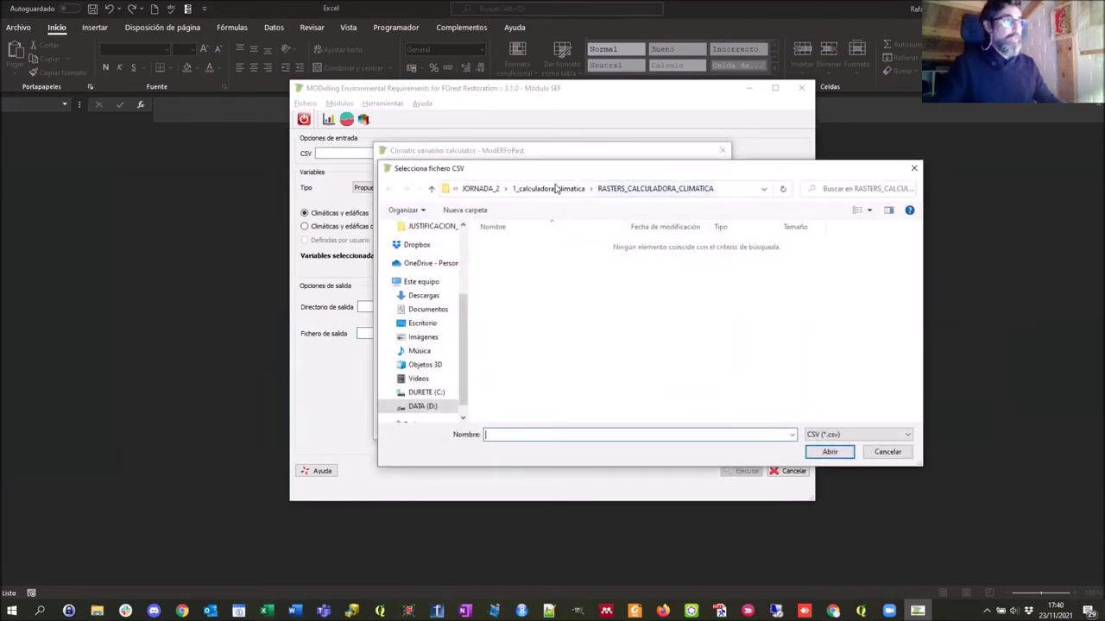
{"action": "left_click", "coordinate": [548, 188]}
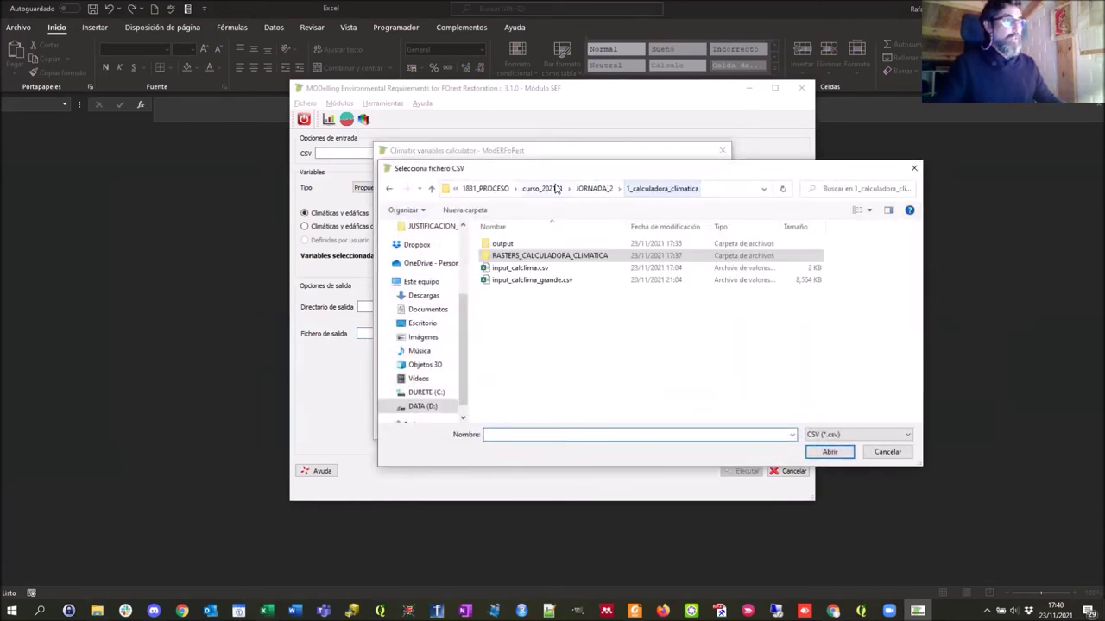
{"action": "left_click", "coordinate": [550, 281]}
{"action": "left_click", "coordinate": [828, 453]}
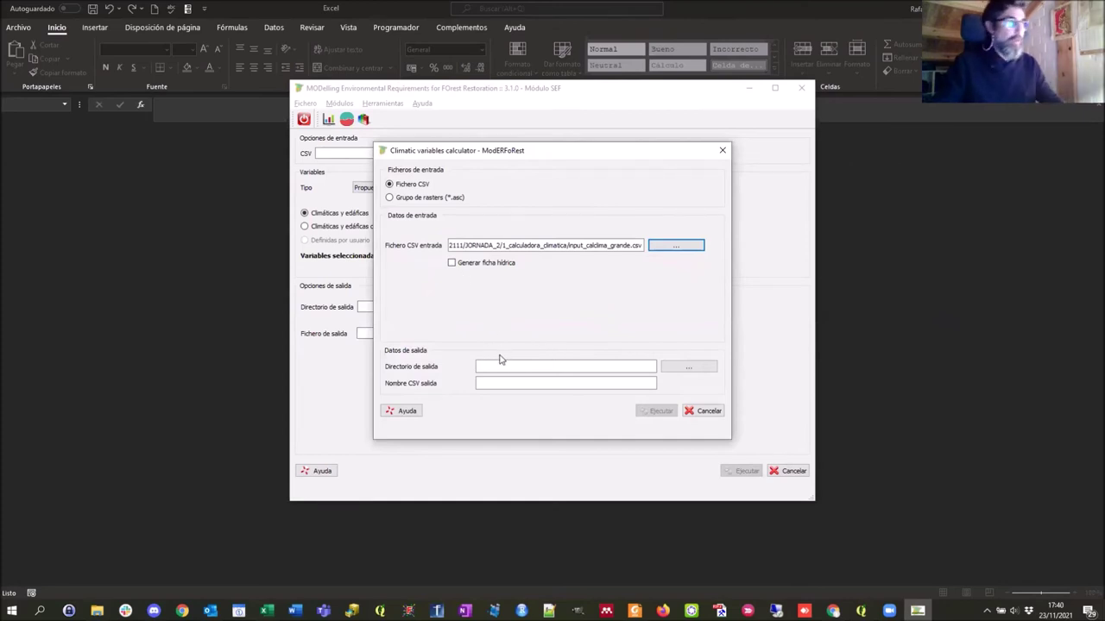
{"action": "left_click", "coordinate": [451, 263]}
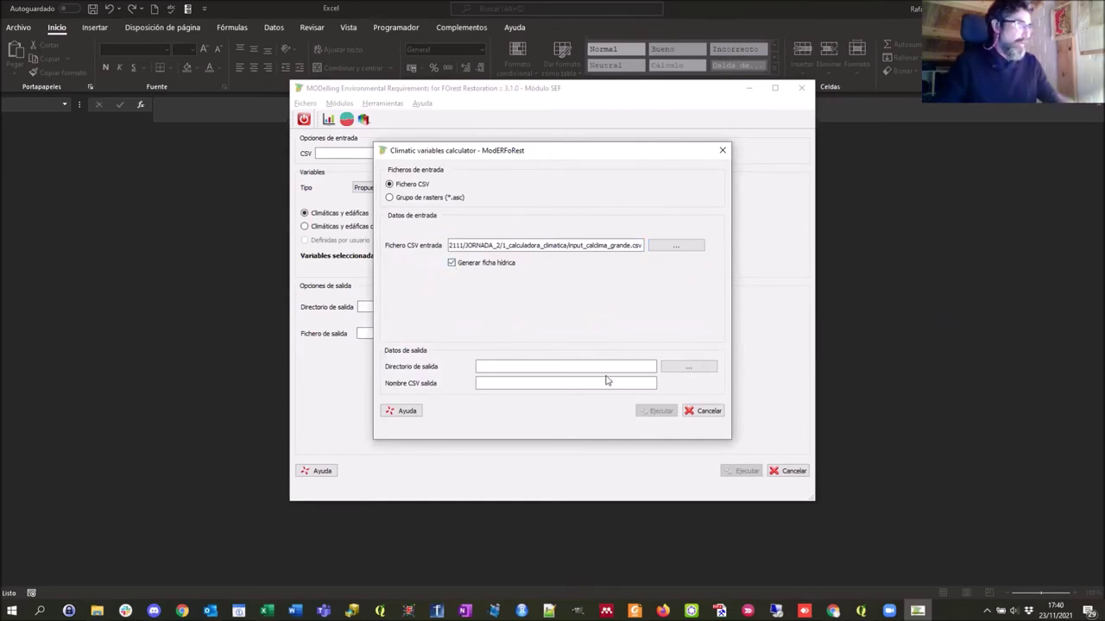
Create a CSV_GRANDE folder inside output, set it as the output directory and enter J2 as the output CSV name
{"action": "left_click", "coordinate": [688, 367]}
{"action": "double_click", "coordinate": [502, 245]}
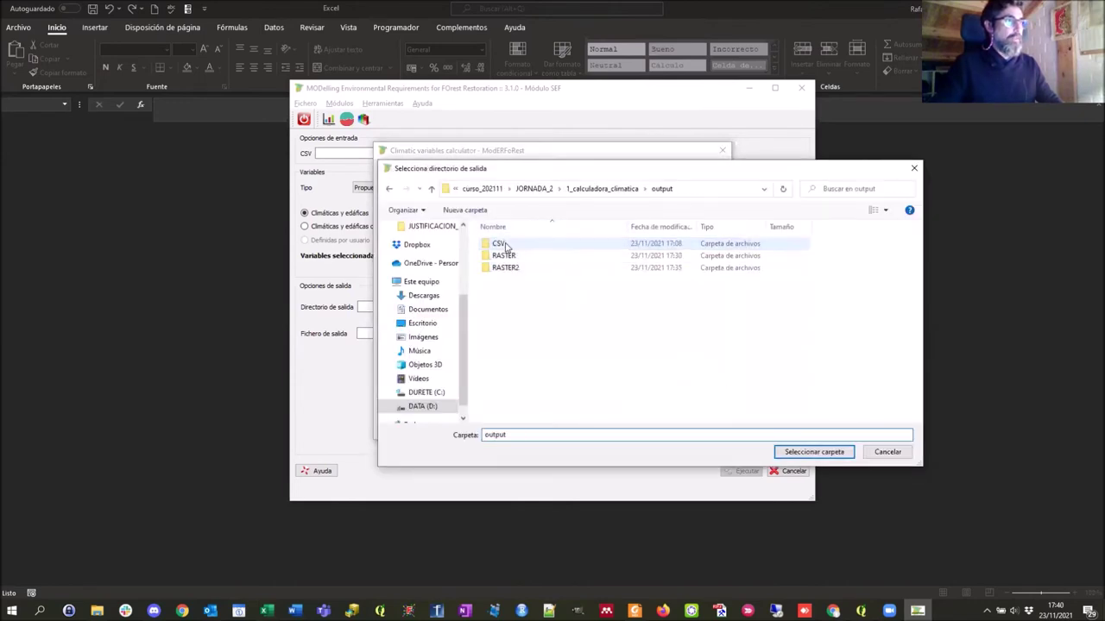
{"action": "left_click", "coordinate": [466, 210]}
{"action": "type", "text": "CSV"}
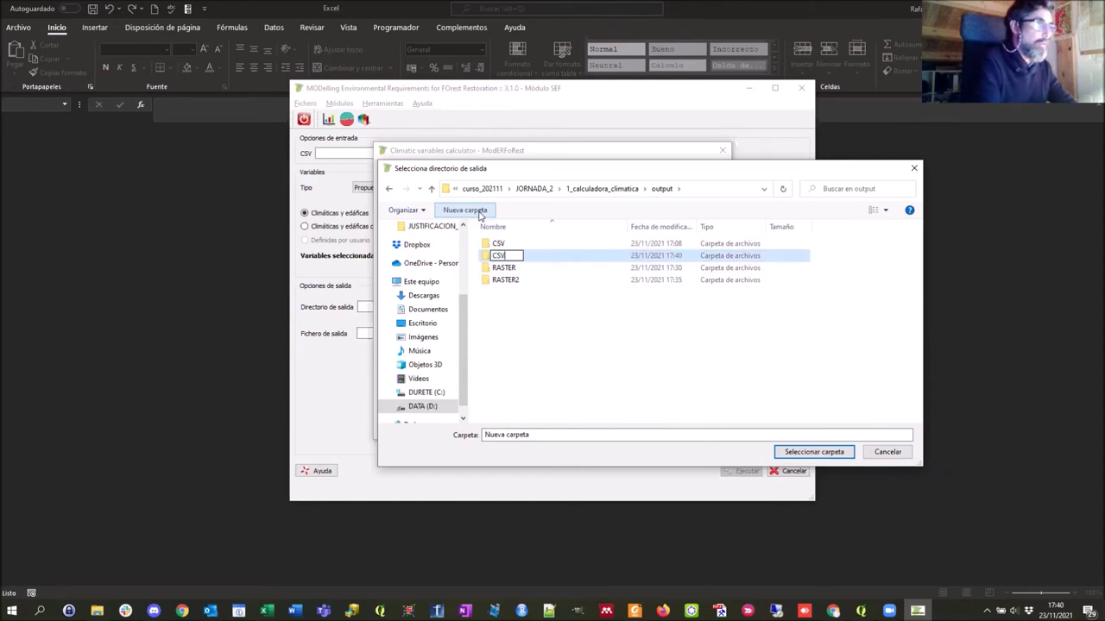
{"action": "type", "text": "_GRANDE"}
{"action": "key", "text": "Return"}
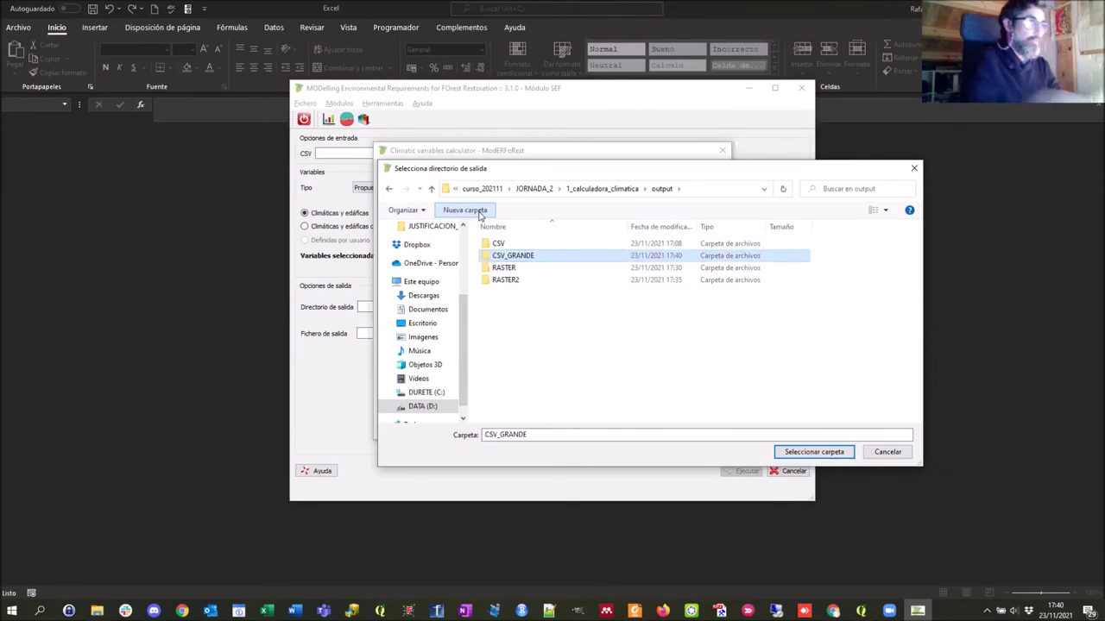
{"action": "left_click", "coordinate": [839, 453]}
{"action": "left_click", "coordinate": [495, 382]}
{"action": "type", "text": "12"}
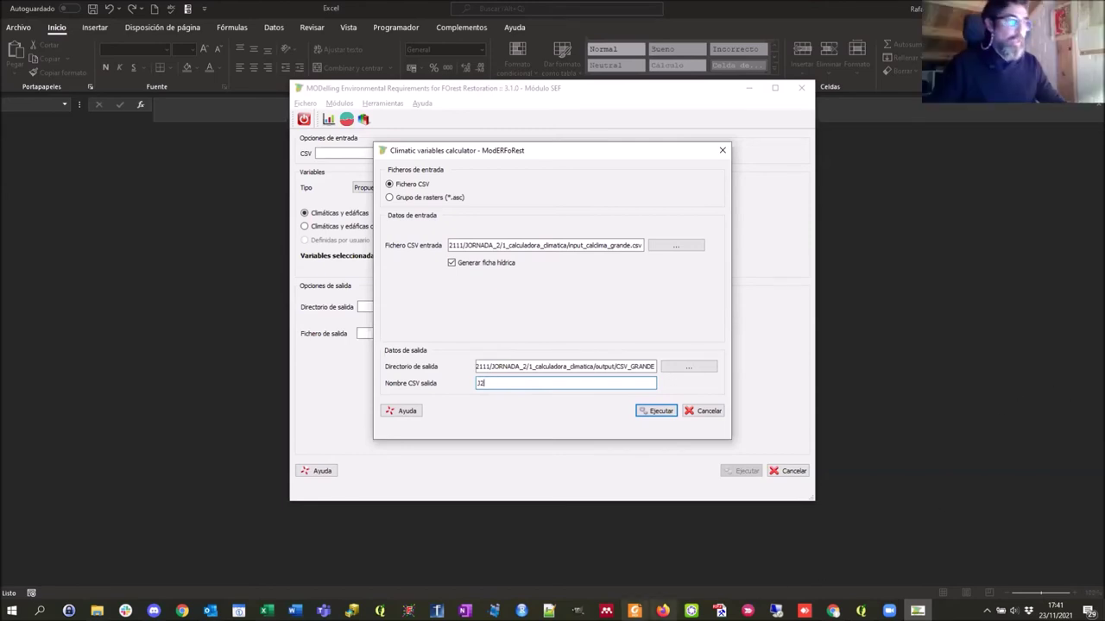
Switch to the user manual PDF in Foxit Reader and review the table of climatic variable identifiers, units and definitions
{"action": "left_click", "coordinate": [635, 611]}
{"action": "scroll", "coordinate": [547, 321], "scroll_direction": "down", "scroll_amount": 10}
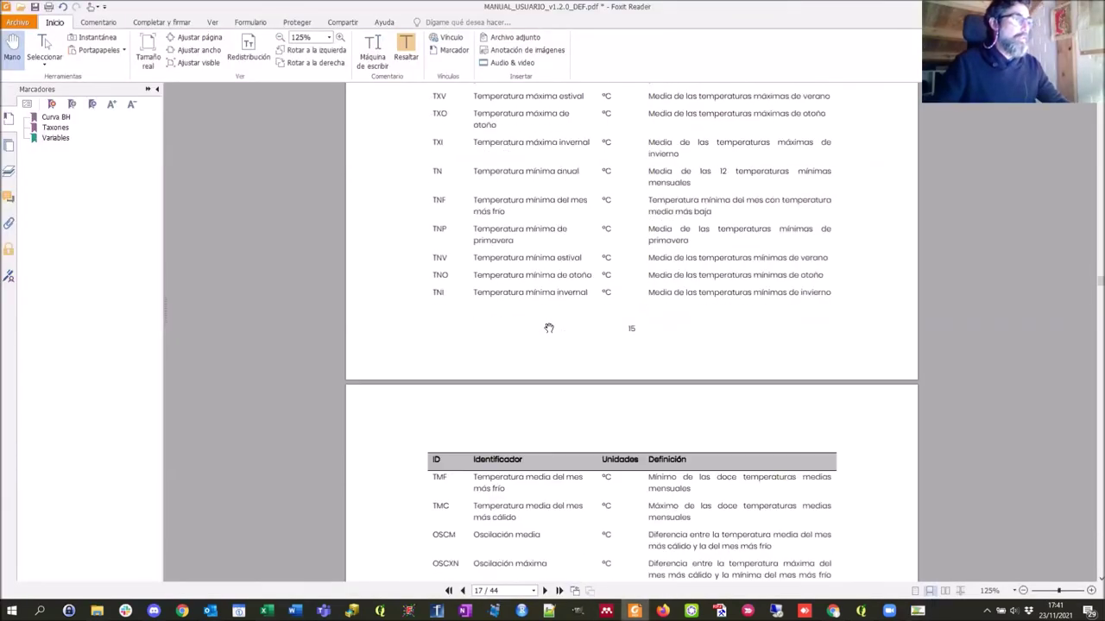
{"action": "scroll", "coordinate": [547, 327], "scroll_direction": "down", "scroll_amount": 4}
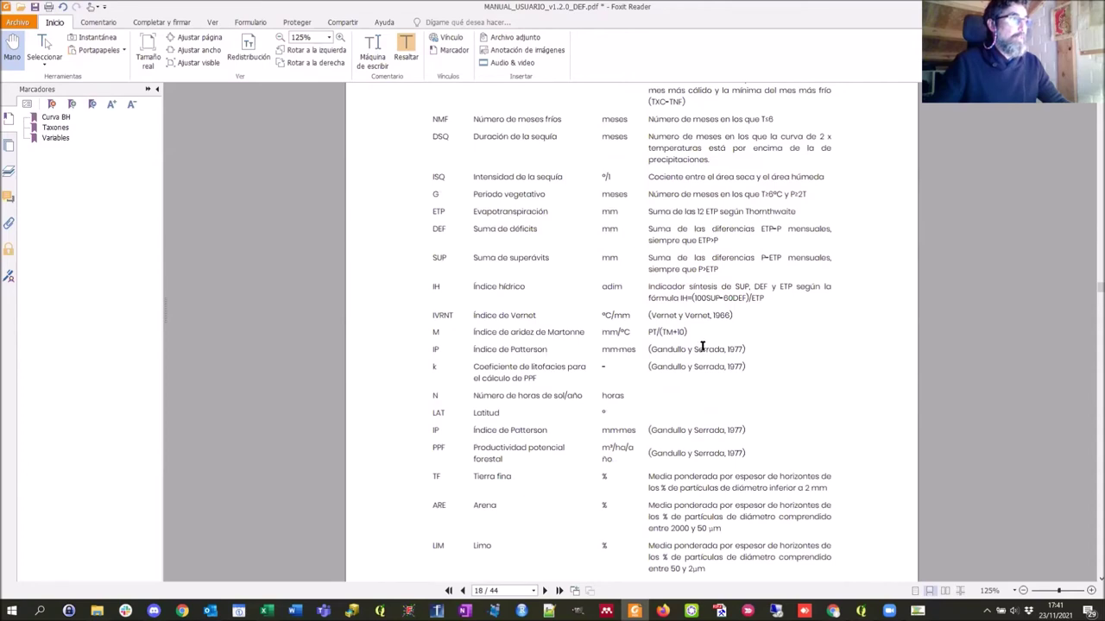
{"action": "scroll", "coordinate": [703, 348], "scroll_direction": "up", "scroll_amount": 2}
Return to the climatic calculator, set the output CSV name to J2_GRANDE, run the calculation and dismiss the message
{"action": "key", "text": "alt+Tab"}
{"action": "type", "text": "J2"}
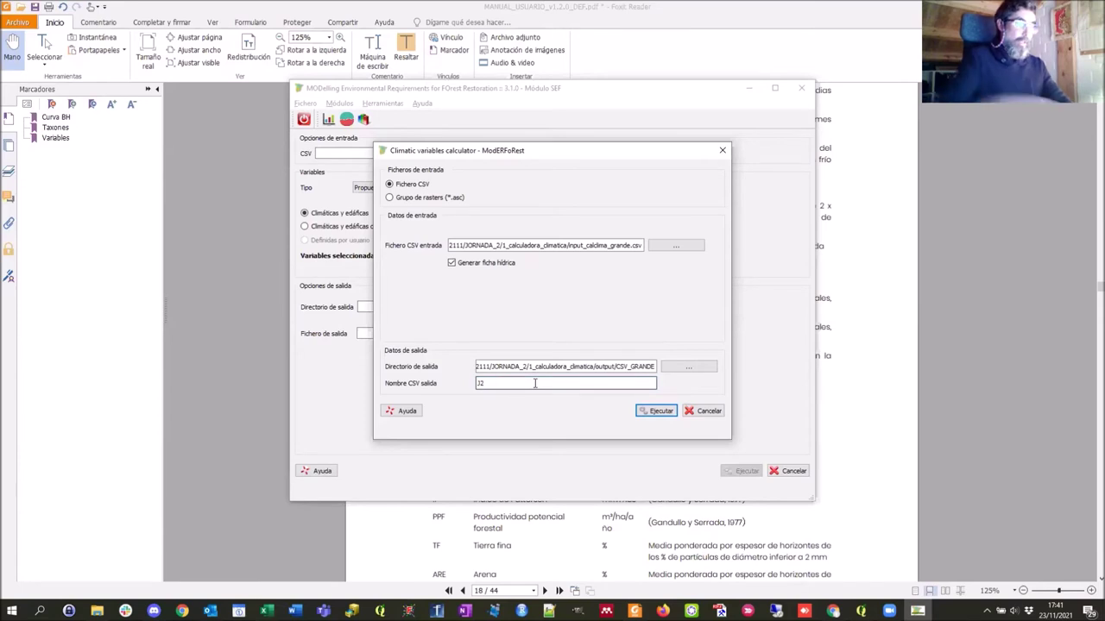
{"action": "type", "text": "_GRANDE"}
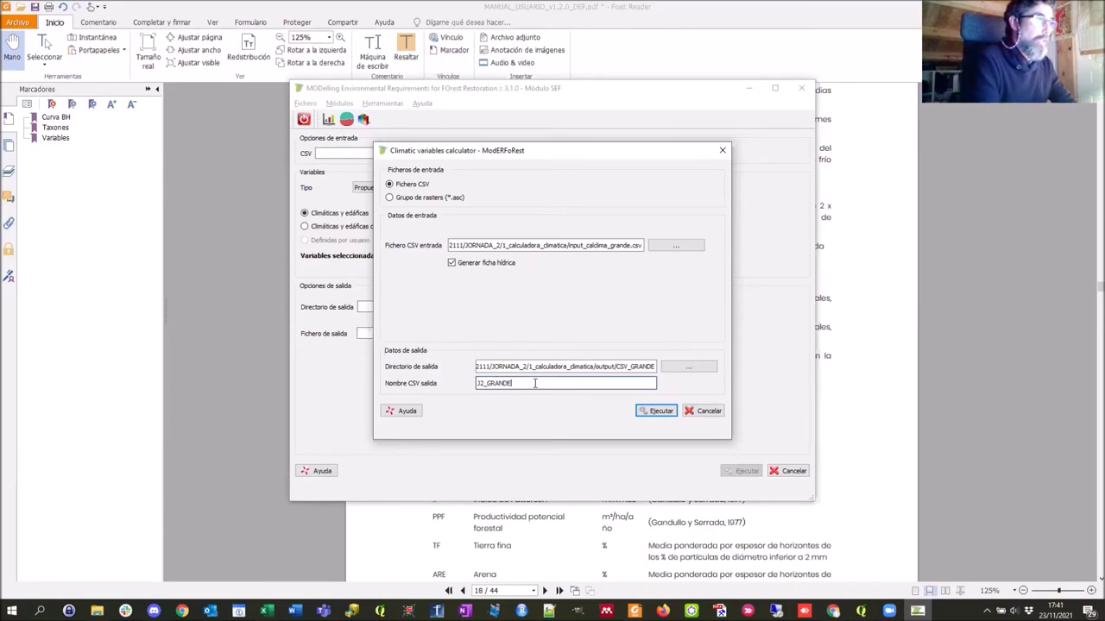
{"action": "left_click", "coordinate": [666, 419]}
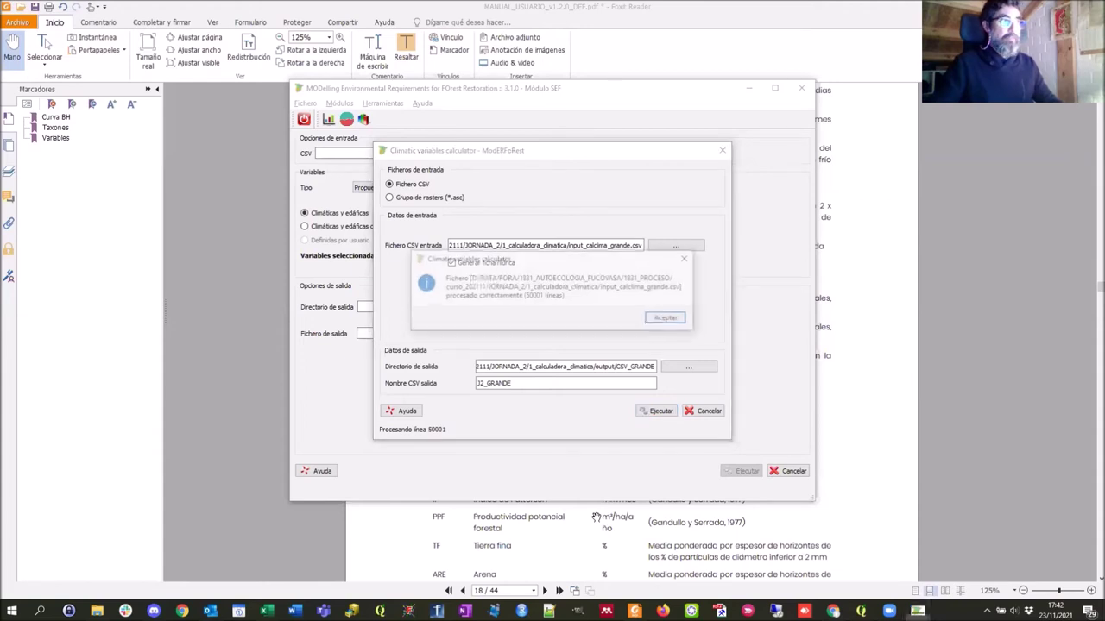
{"action": "left_click", "coordinate": [668, 319]}
Switch to the file explorer and open the CSV_GRANDE folder inside output
{"action": "key", "text": "alt+Tab"}
{"action": "key", "text": "alt+Tab"}
{"action": "key", "text": "alt+Tab"}
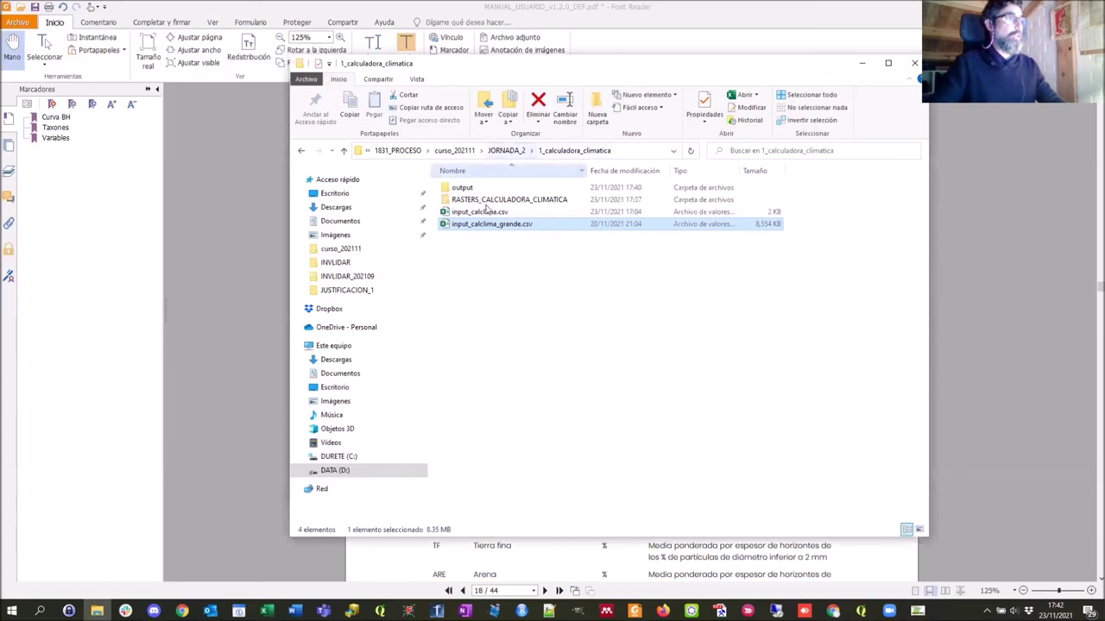
{"action": "double_click", "coordinate": [465, 189]}
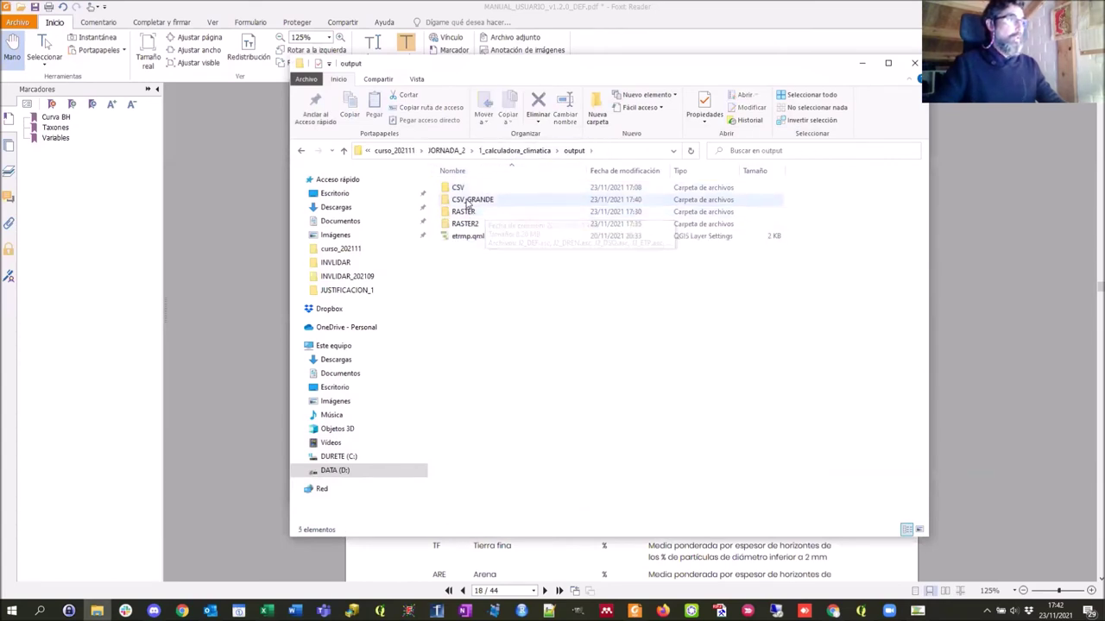
{"action": "double_click", "coordinate": [477, 200]}
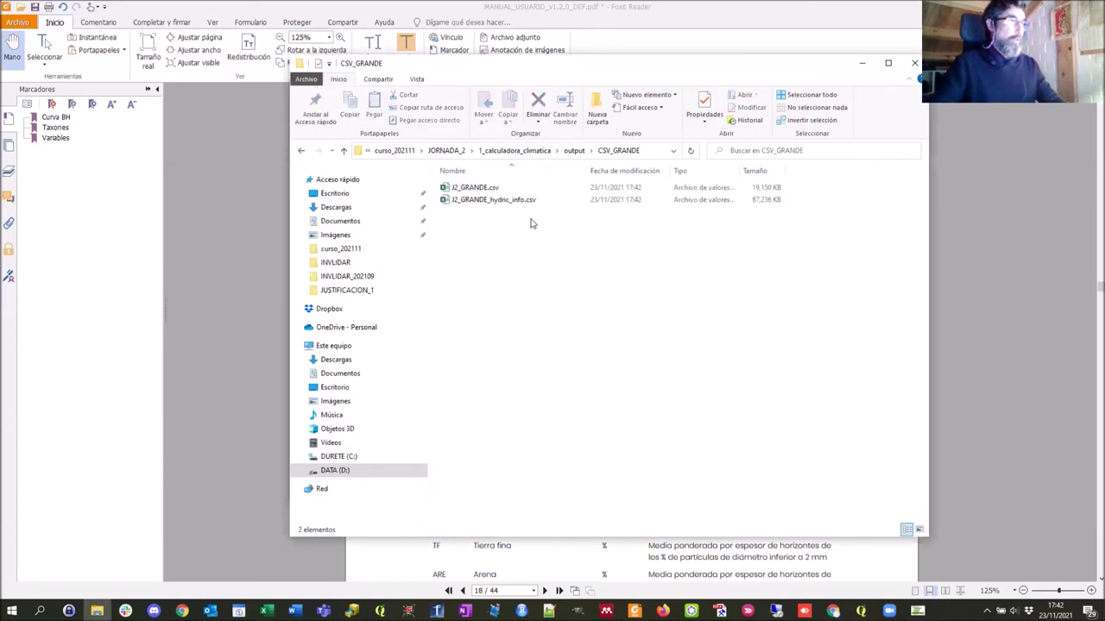
Open J2_GRANDE.csv in Excel and examine its calculated variables through to the last columns
{"action": "double_click", "coordinate": [464, 189]}
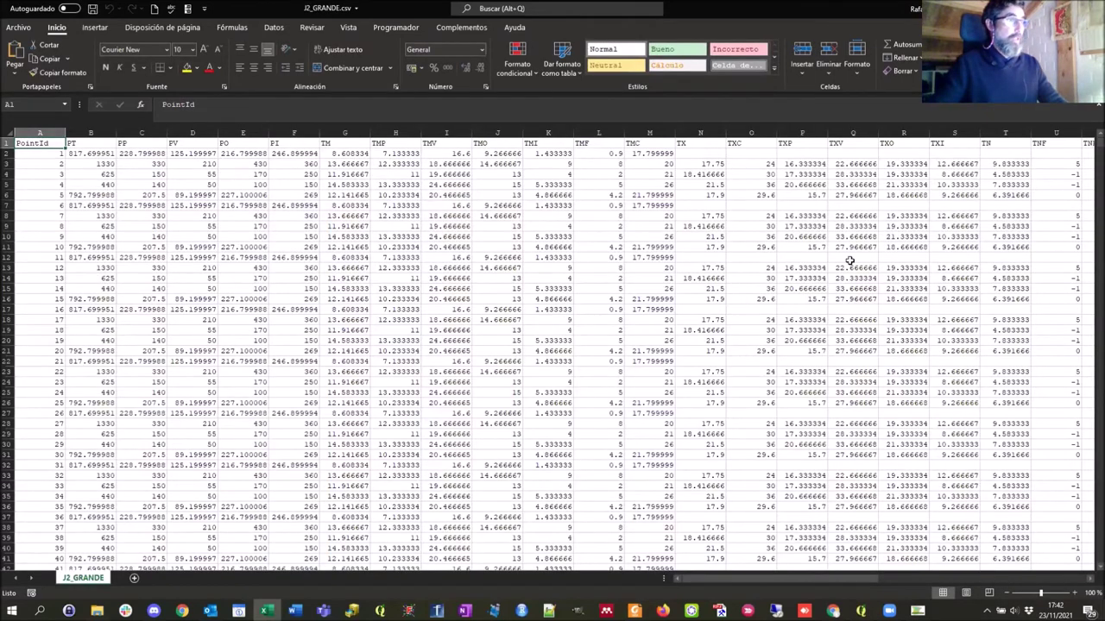
{"action": "left_click_drag", "start_coordinate": [764, 579], "coordinate": [1036, 567]}
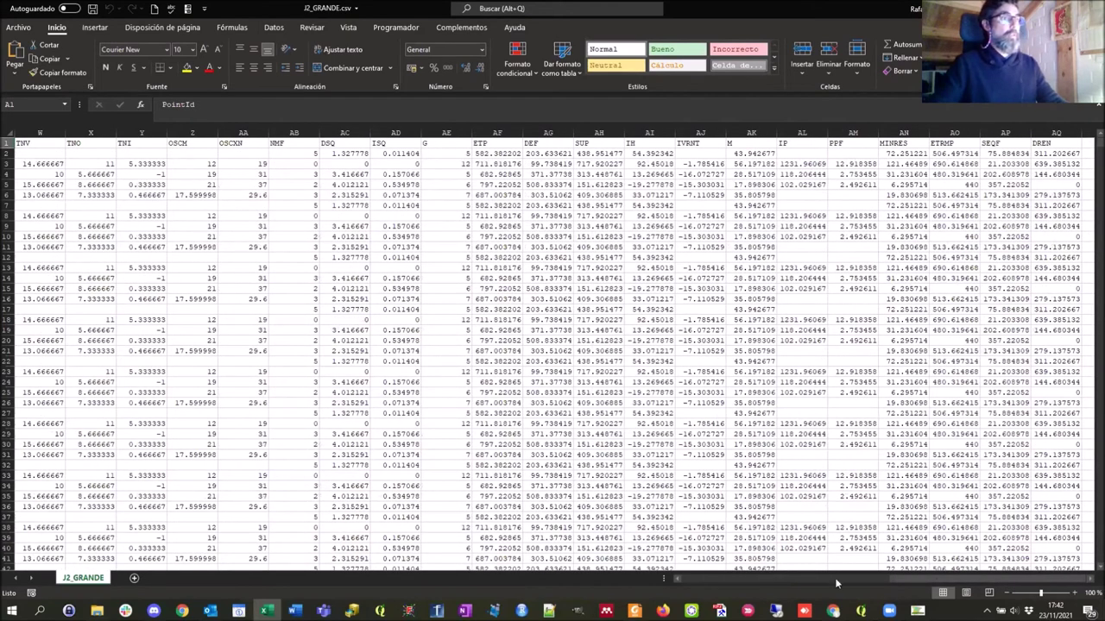
{"action": "scroll", "coordinate": [610, 444], "scroll_direction": "up", "scroll_amount": 1, "text": "ctrl"}
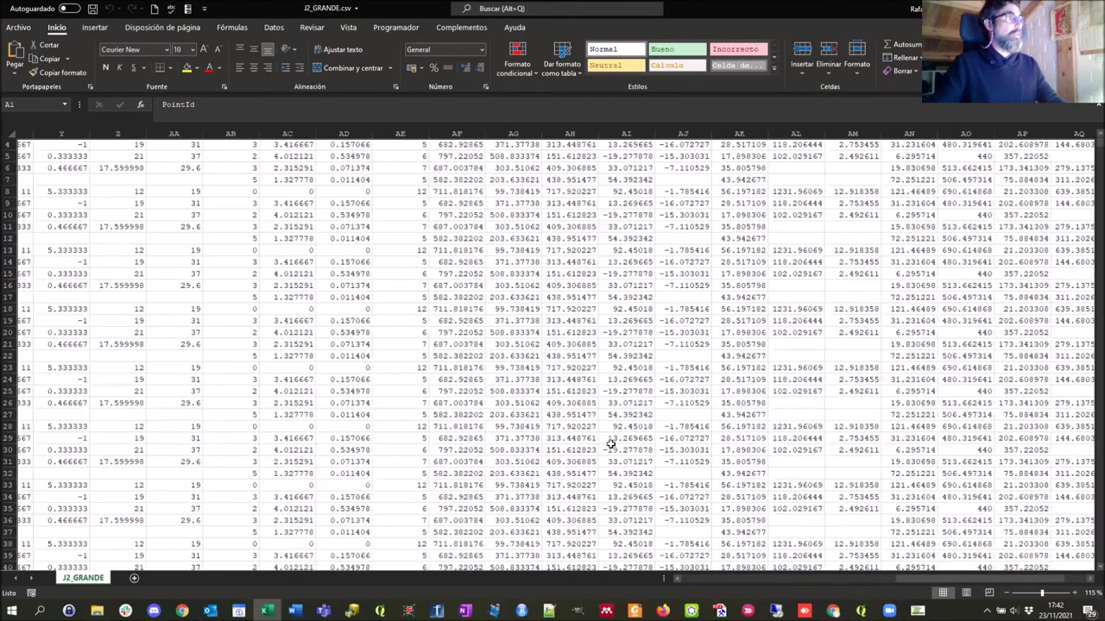
Open J2_GRANDE_hydric_info.csv in Excel, examine its monthly hydric sheets per point, and close both J2_GRANDE files
{"action": "scroll", "coordinate": [610, 443], "scroll_direction": "up", "scroll_amount": 1, "text": "ctrl"}
{"action": "key", "text": "alt+Tab"}
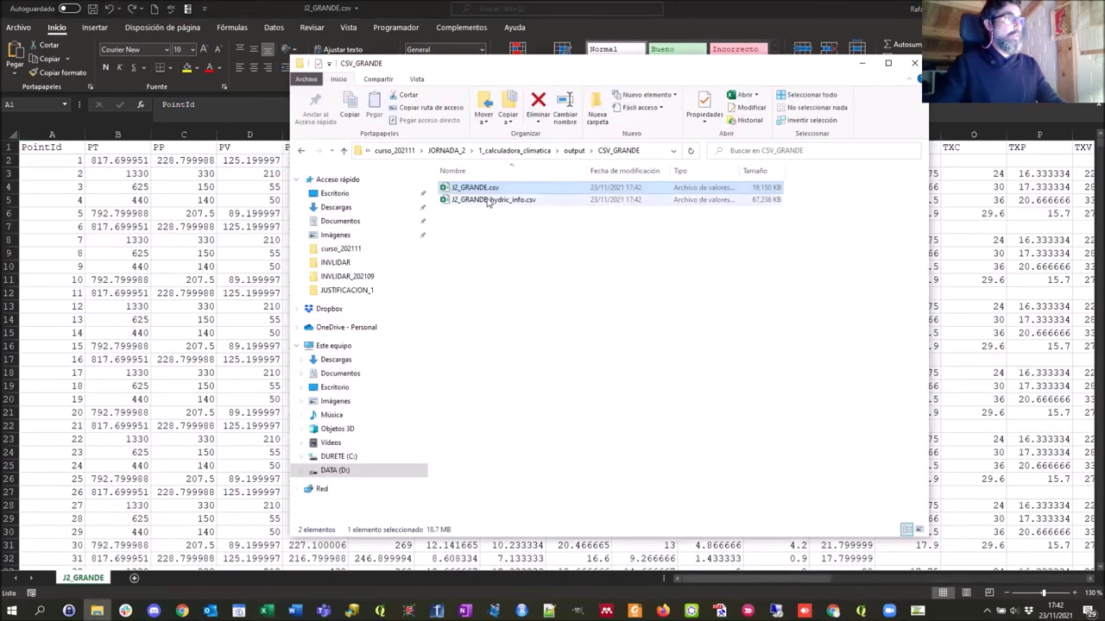
{"action": "left_click", "coordinate": [488, 201]}
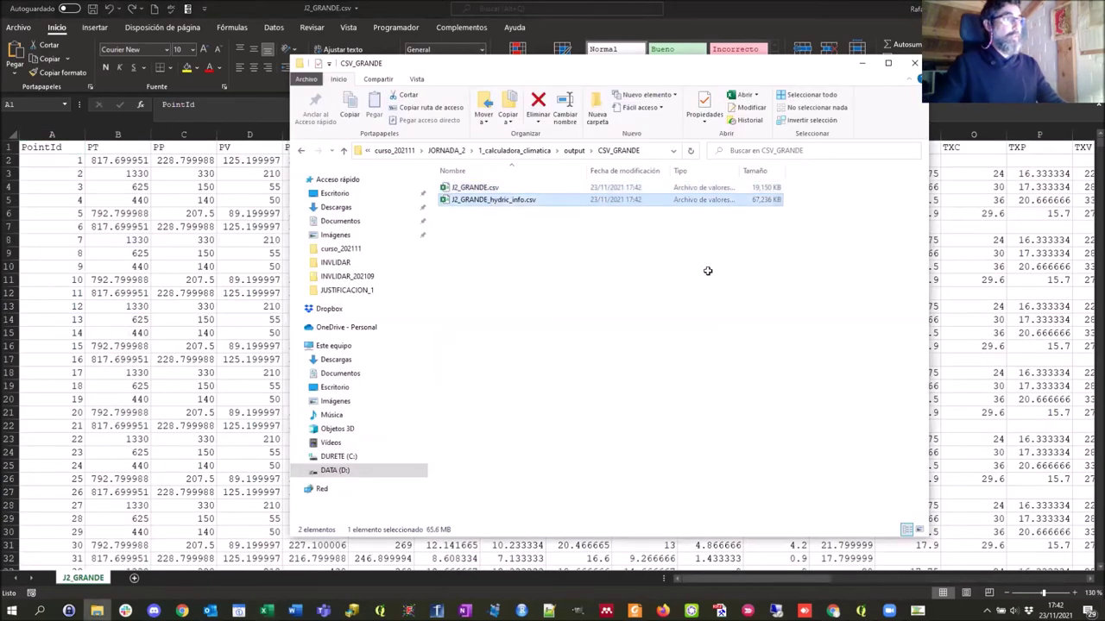
{"action": "key", "text": "alt+Tab"}
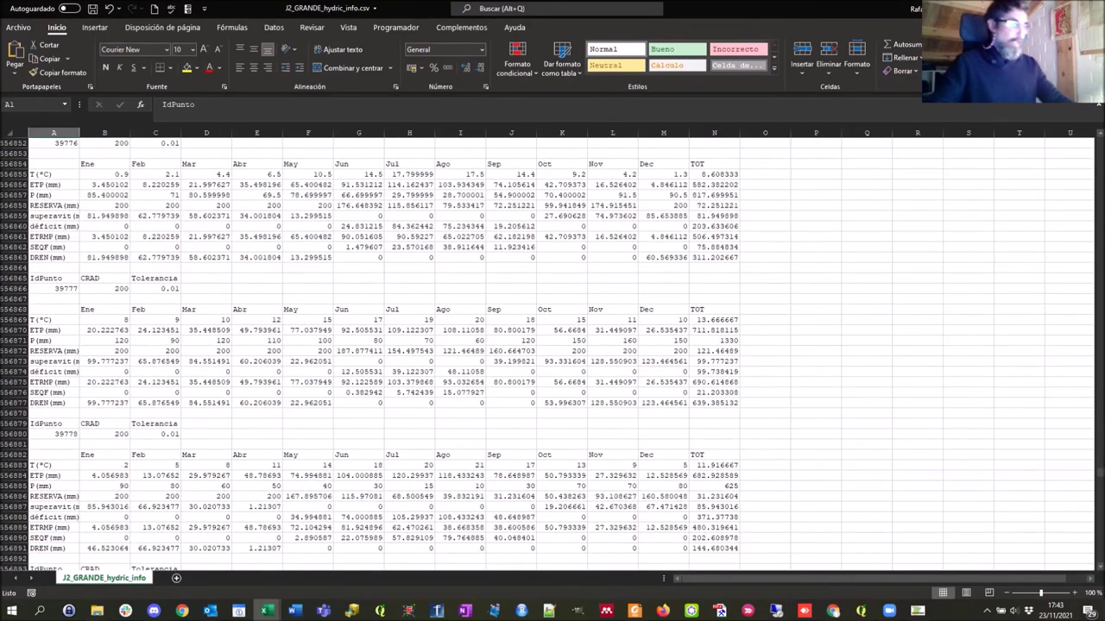
{"action": "key", "text": "alt+Tab"}
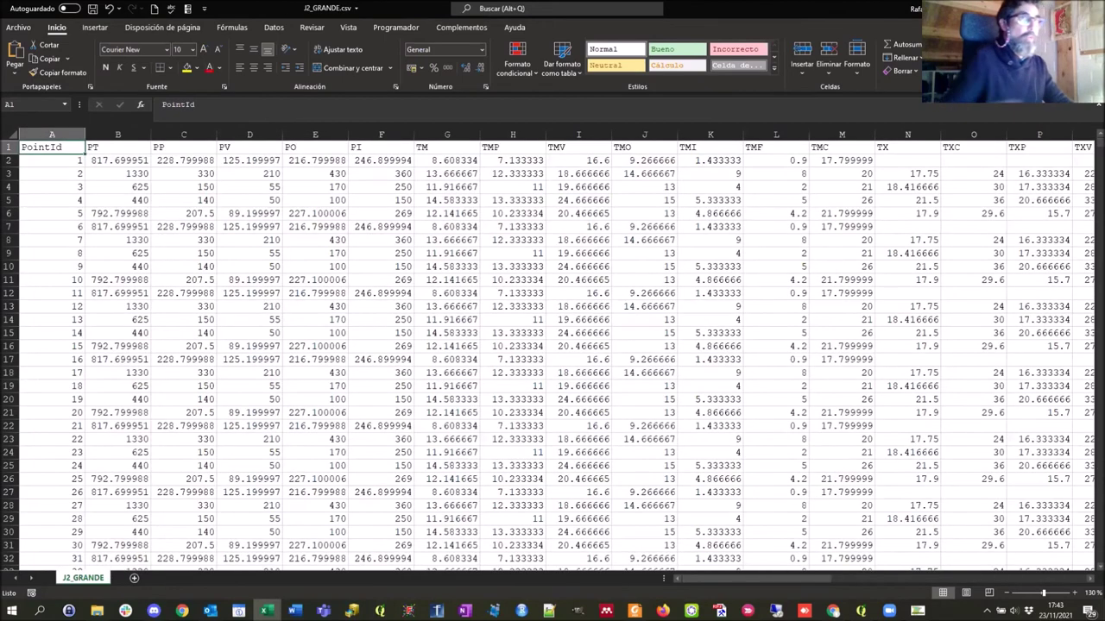
{"action": "key", "text": "ctrl+w"}
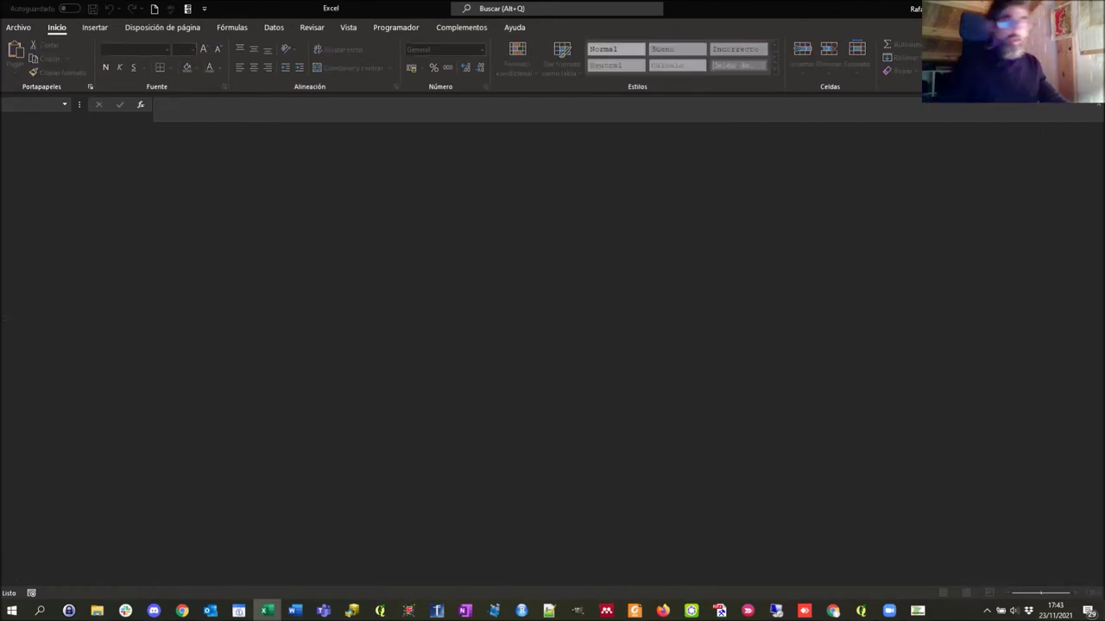
Switch back to ModERFoRest, exit the program and relaunch MODERFOREST 3.1.0 from the desktop
{"action": "key", "text": "alt+Tab"}
{"action": "key", "text": "Tab"}
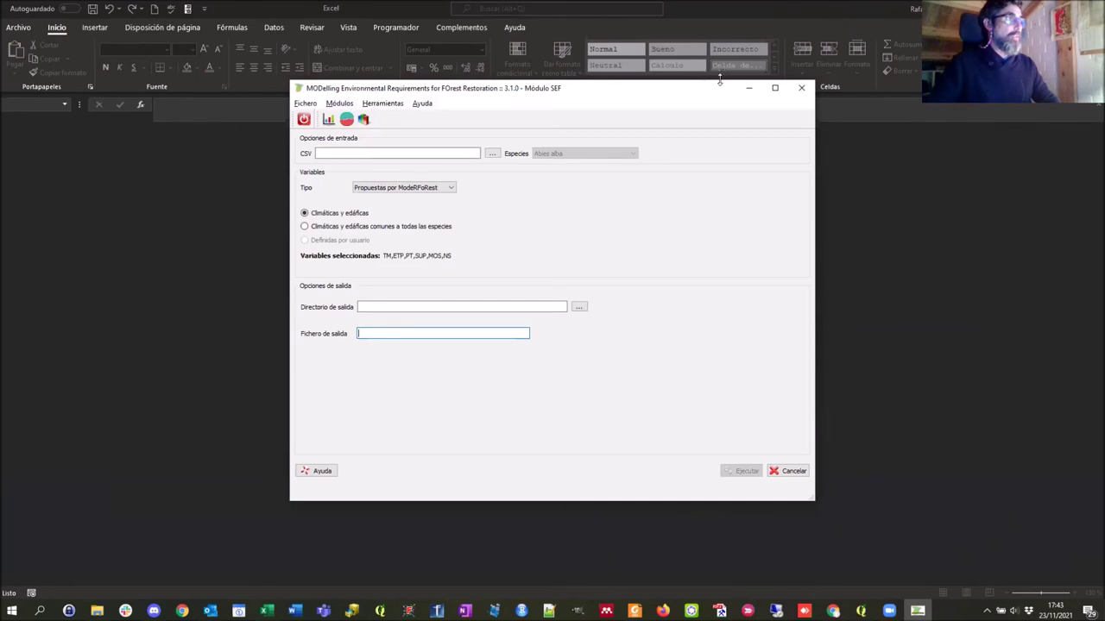
{"action": "left_click", "coordinate": [304, 119]}
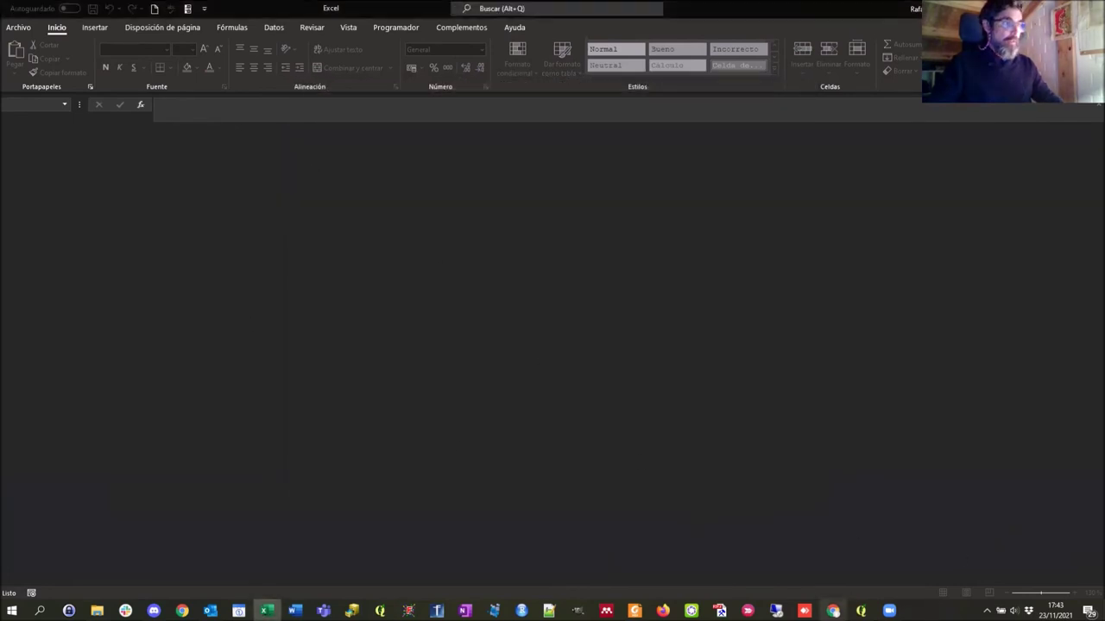
{"action": "key", "text": "super+d"}
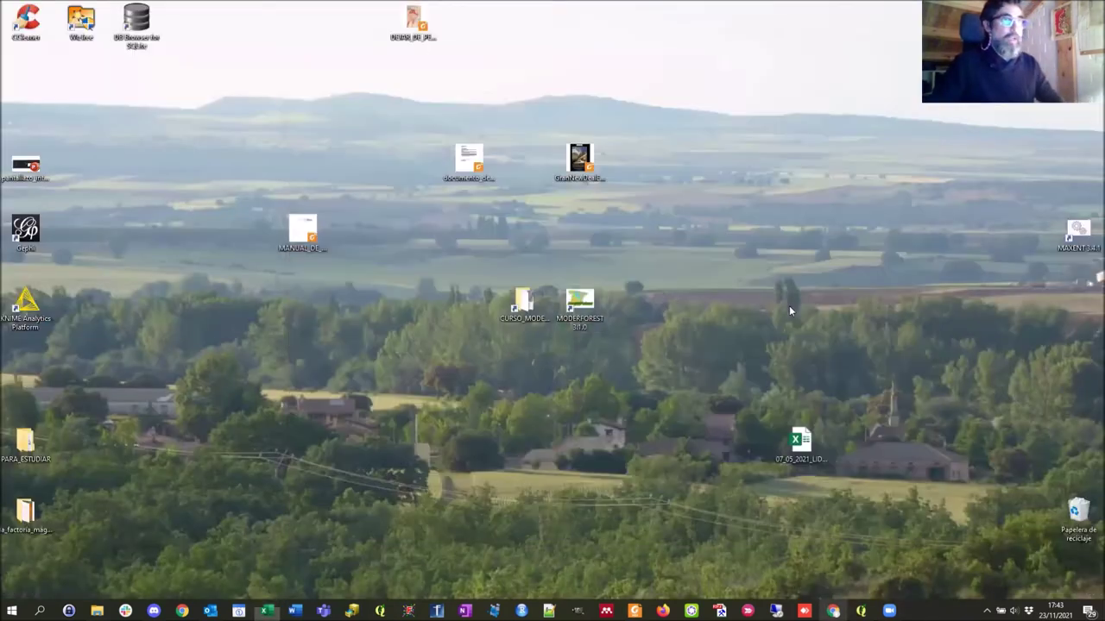
{"action": "double_click", "coordinate": [592, 311]}
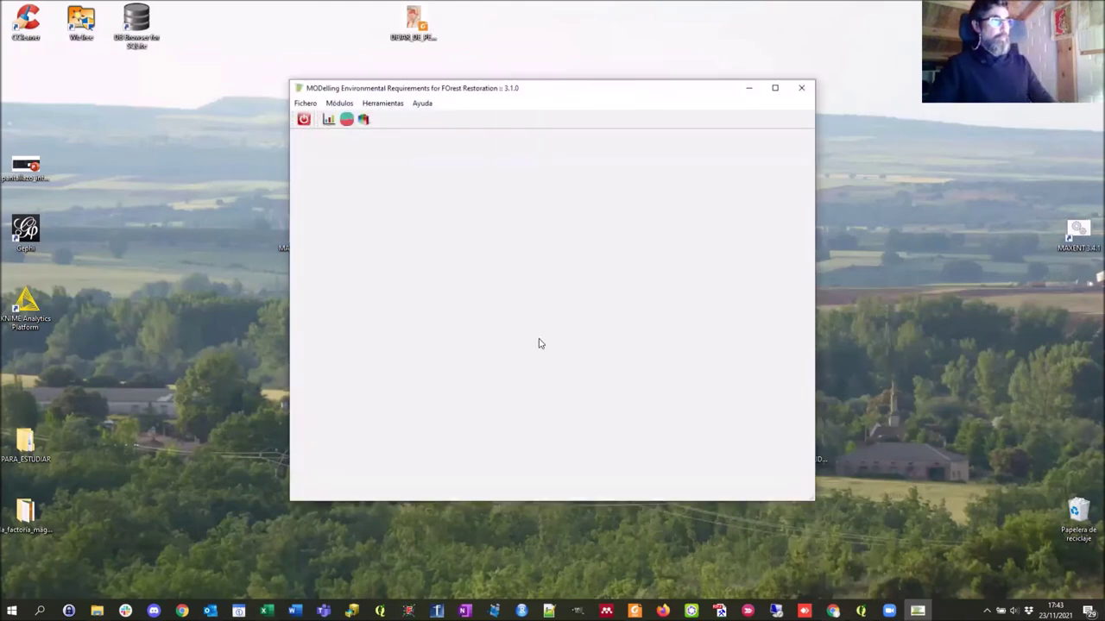
Open the edaphic parameter calculator and enlarge its window to show all the input columns
{"action": "left_click", "coordinate": [385, 104]}
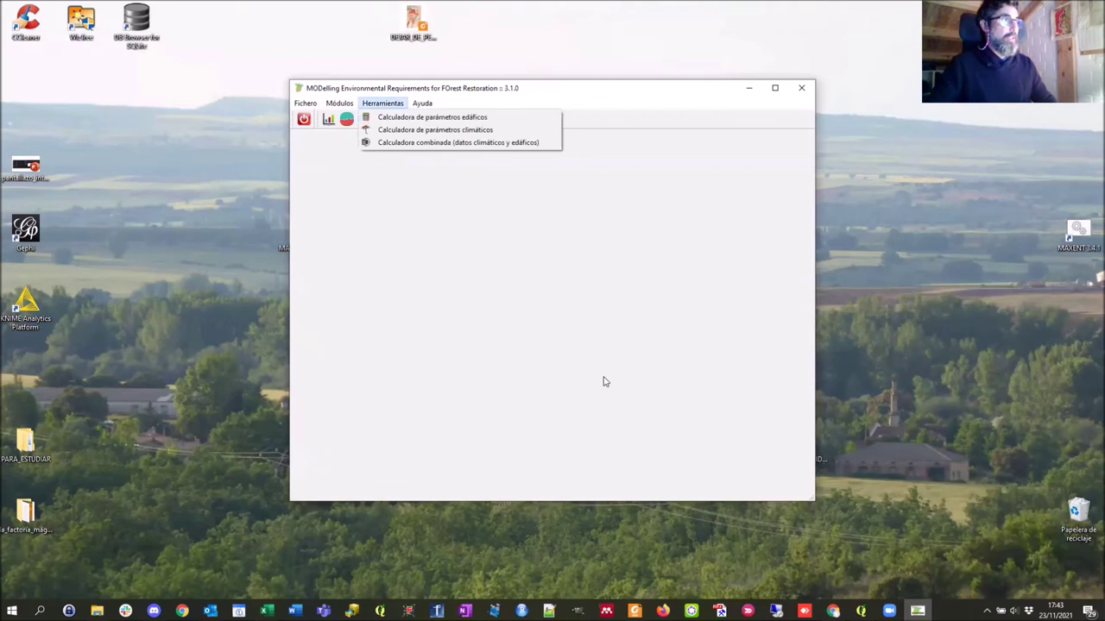
{"action": "left_click", "coordinate": [455, 118]}
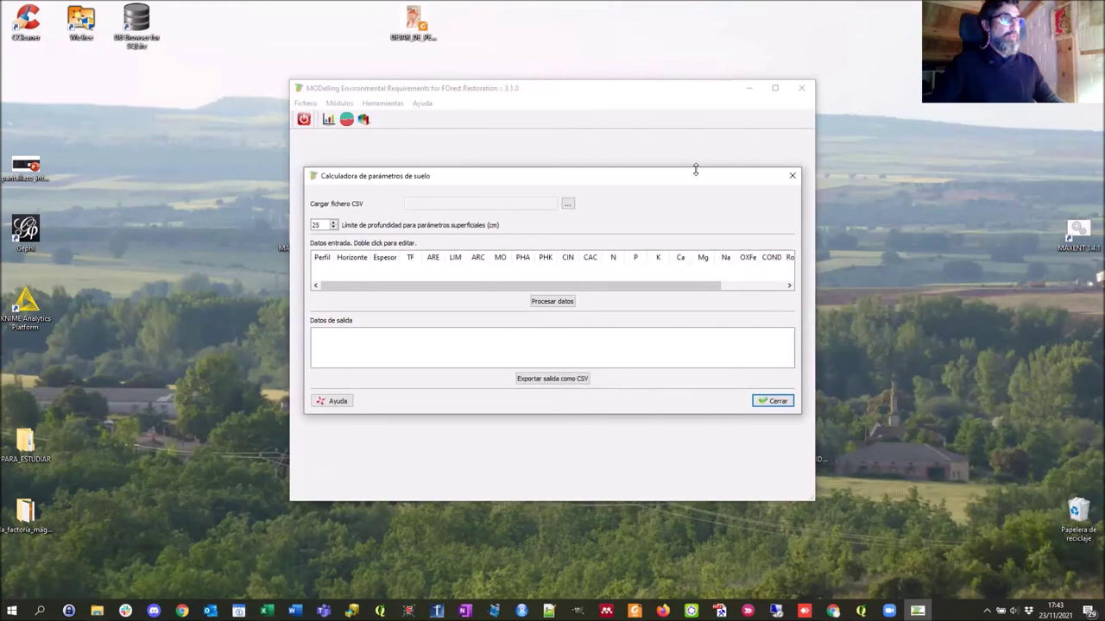
{"action": "left_click_drag", "start_coordinate": [696, 170], "coordinate": [695, 54]}
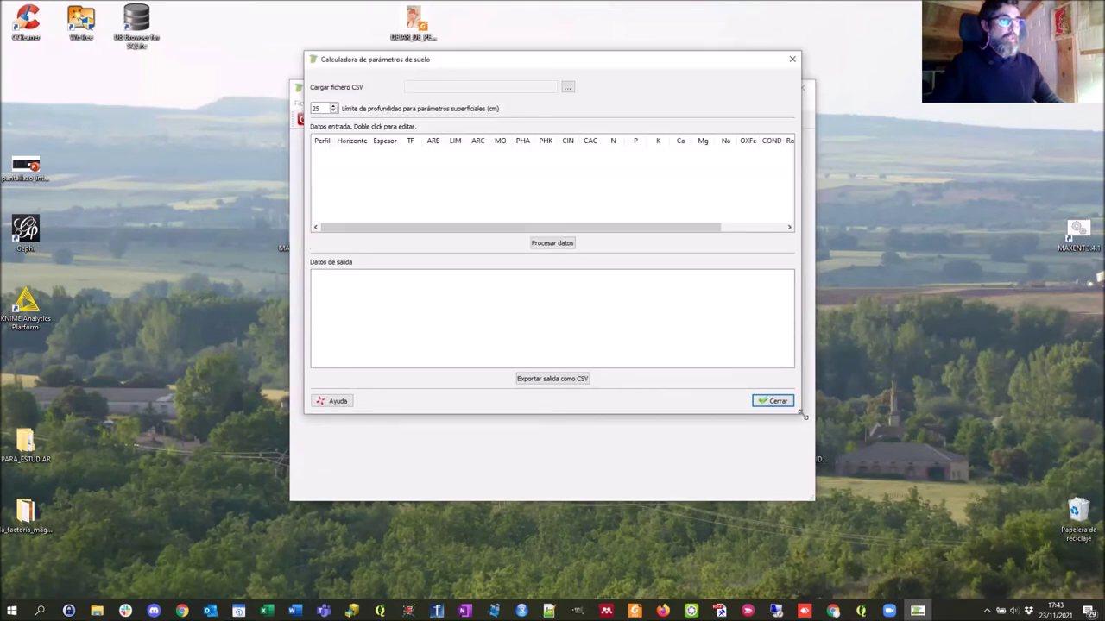
{"action": "left_click_drag", "start_coordinate": [803, 416], "coordinate": [986, 591]}
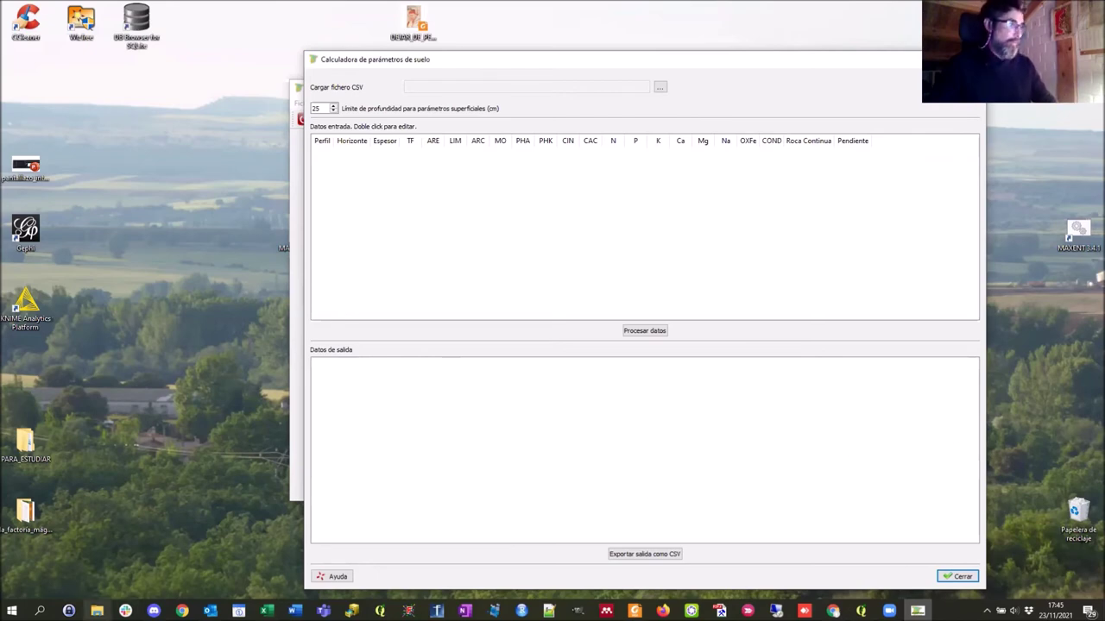
Switch to the file explorer and open the 2_calculadora_edafica folder inside JORNADA_2
{"action": "left_click", "coordinate": [96, 610]}
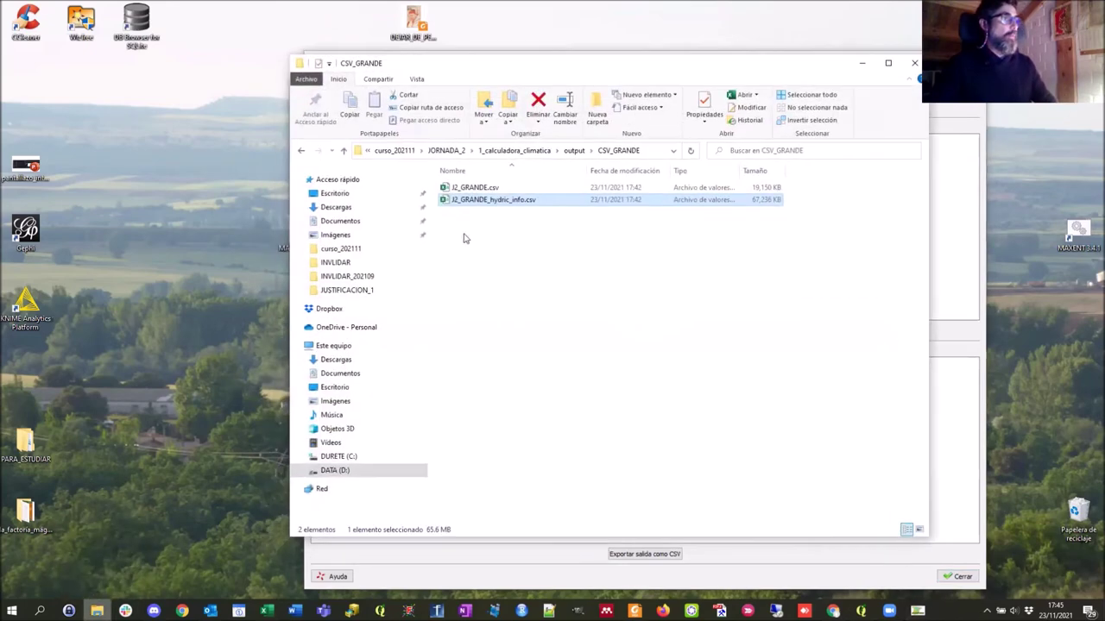
{"action": "left_click", "coordinate": [437, 152]}
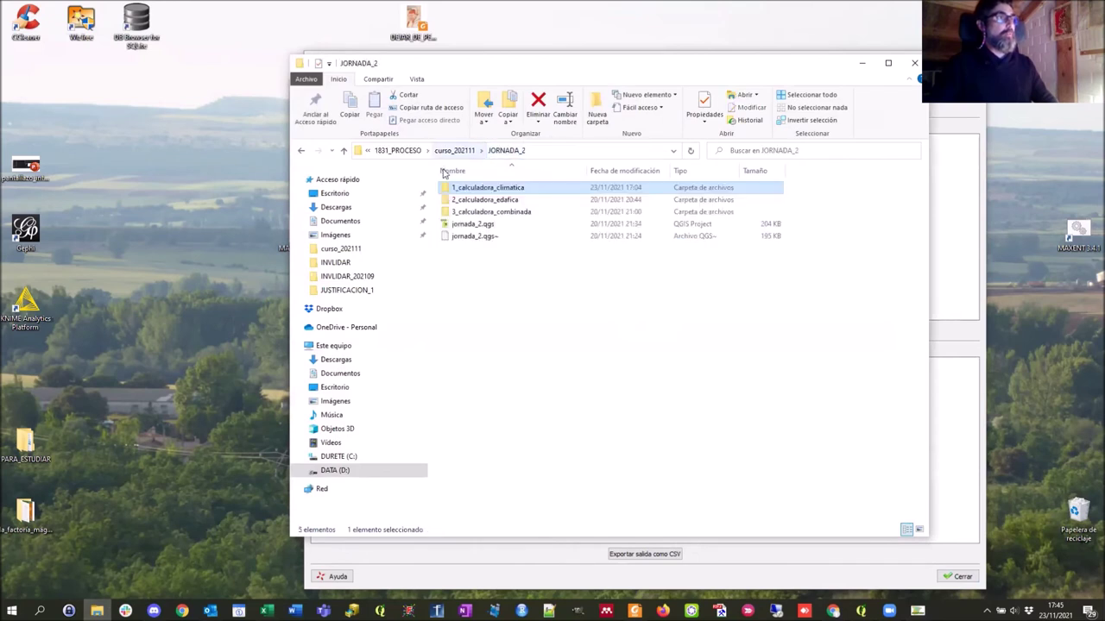
{"action": "double_click", "coordinate": [470, 201]}
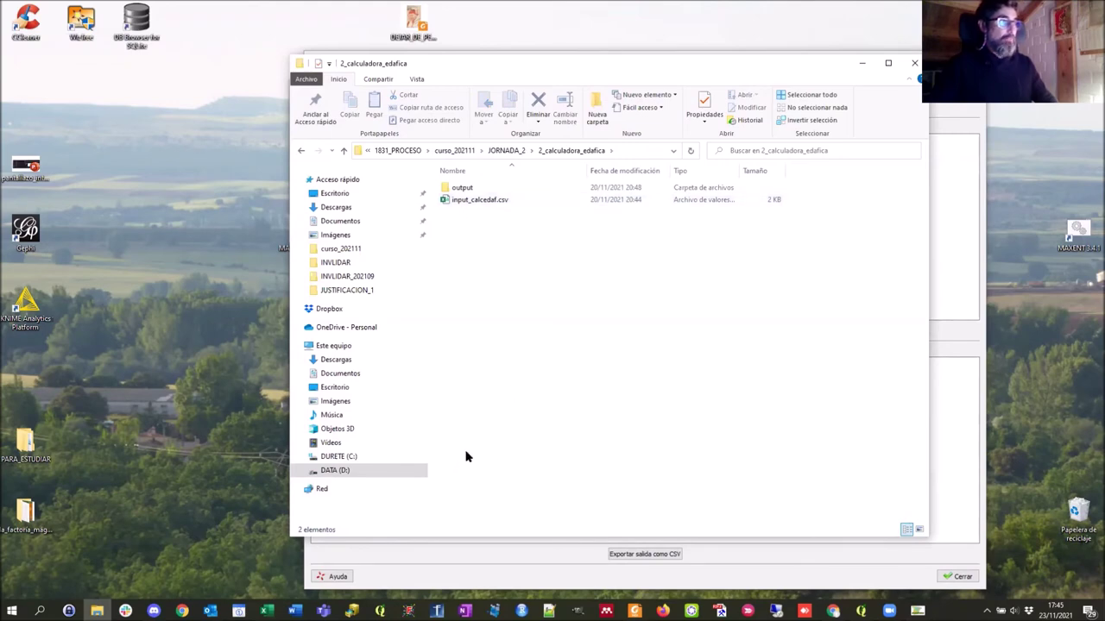
Switch to Excel, open the recent workbook EJEMPLOS_v3.0.0.xlsx and display its CALCULADORA_EDÁFICA sheet
{"action": "left_click", "coordinate": [266, 611]}
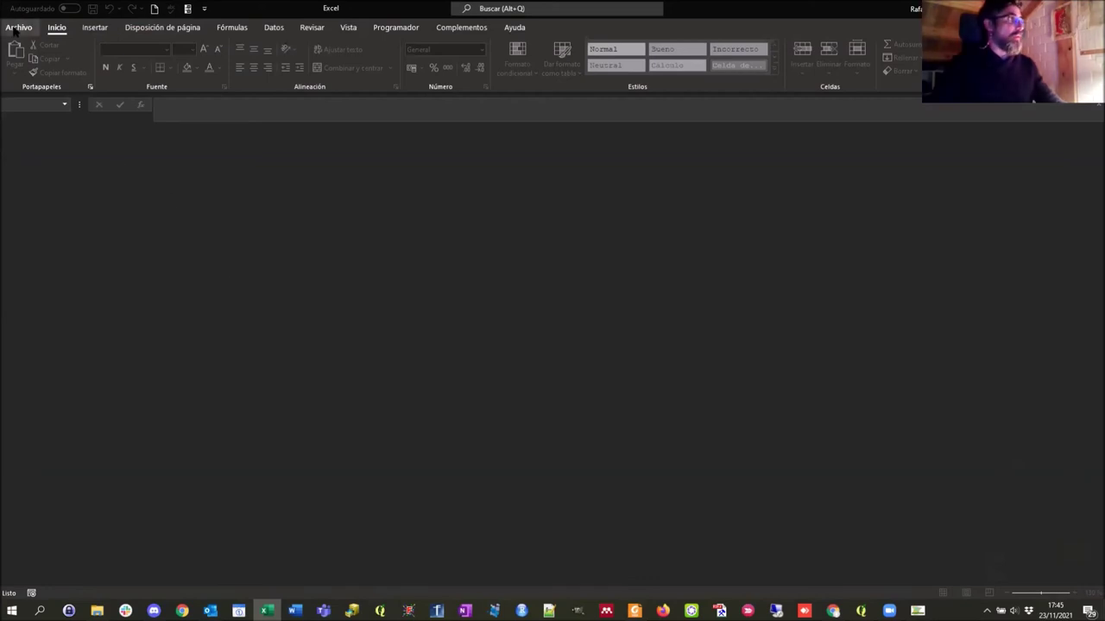
{"action": "left_click", "coordinate": [18, 27]}
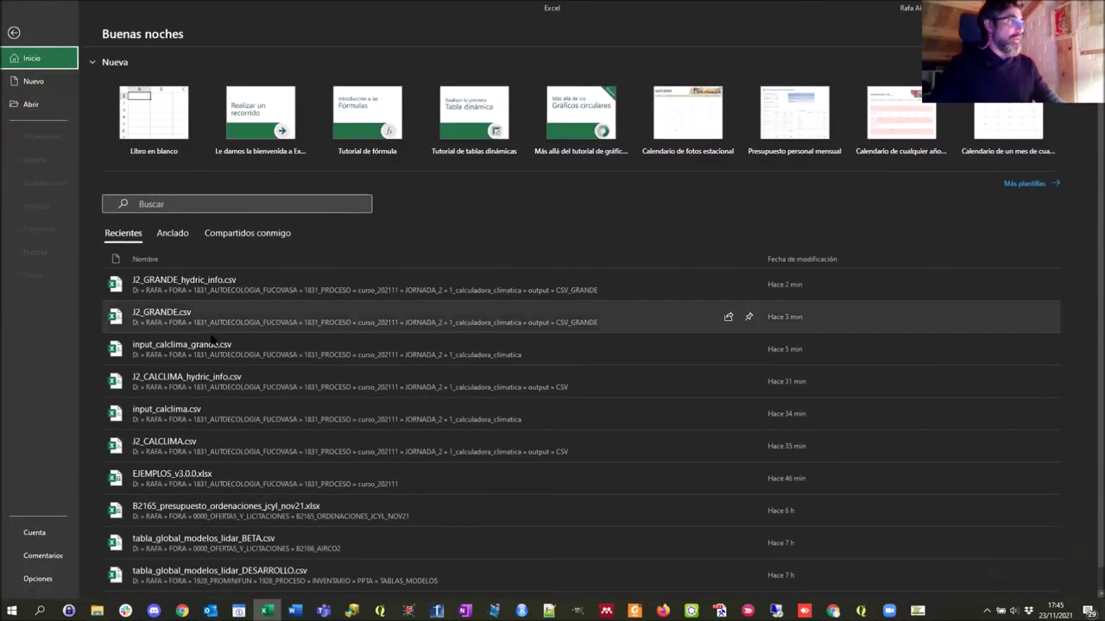
{"action": "left_click", "coordinate": [218, 347]}
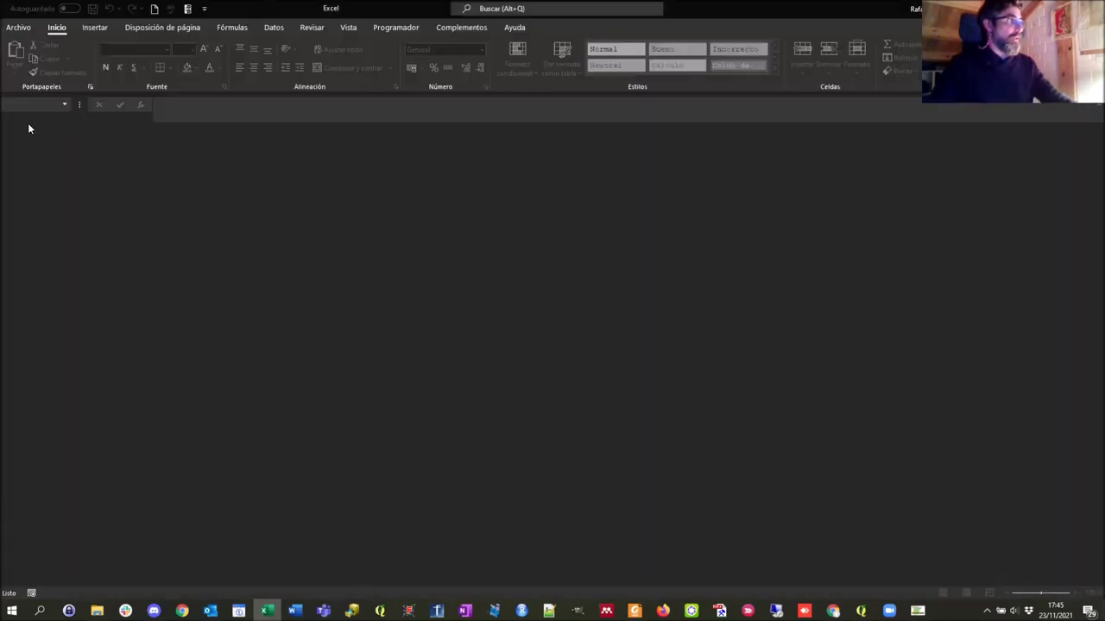
{"action": "left_click", "coordinate": [18, 27]}
{"action": "left_click", "coordinate": [188, 476]}
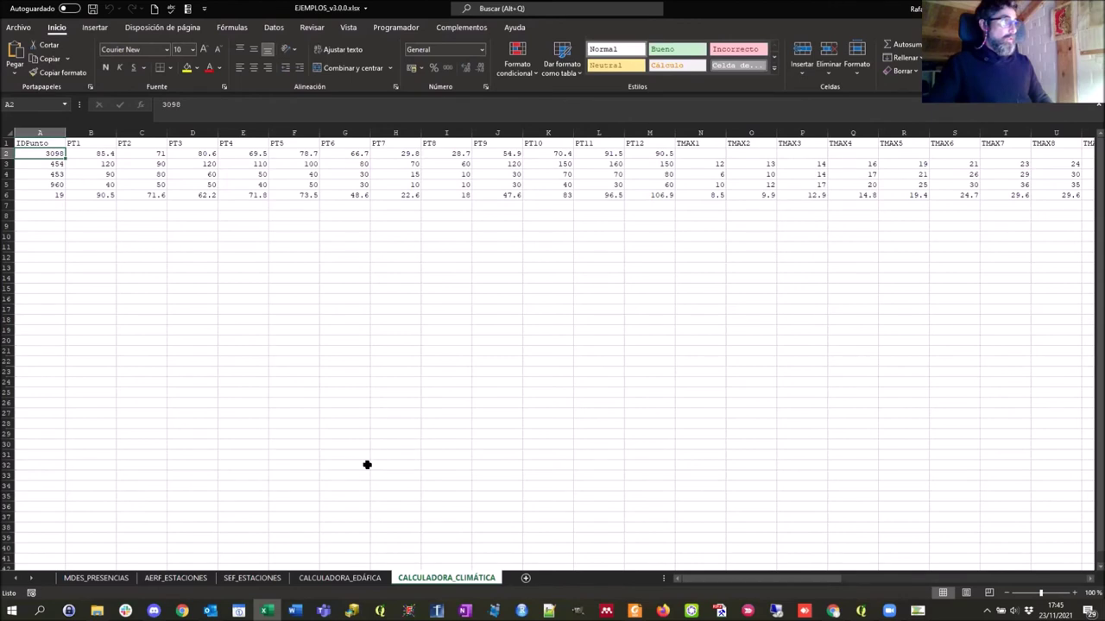
{"action": "left_click", "coordinate": [315, 581]}
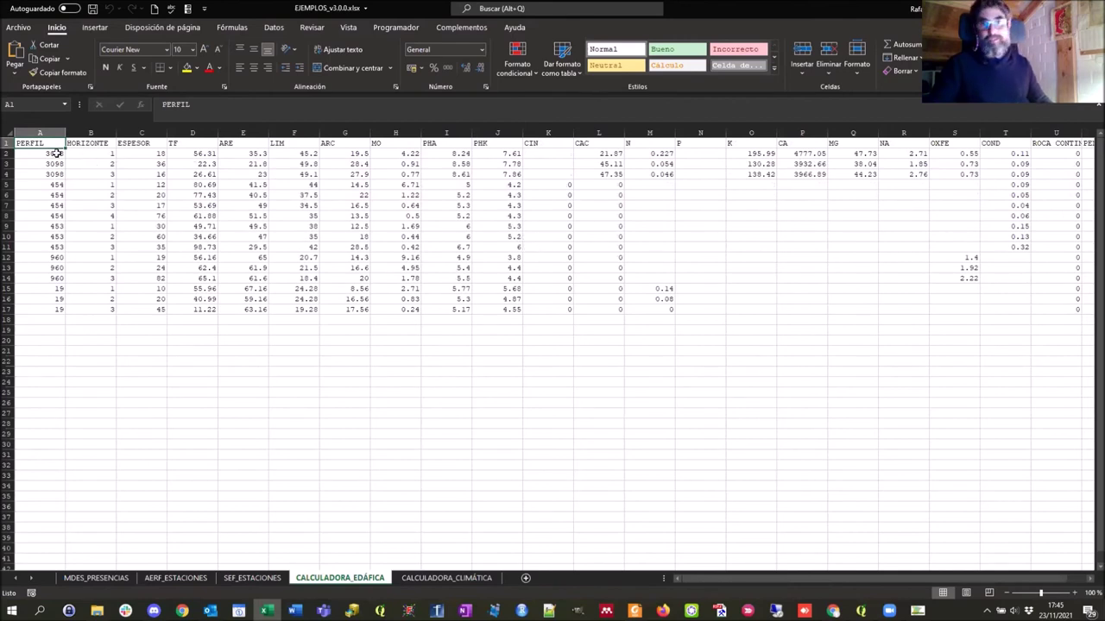
Examine the PERFIL and HORIZONTE columns, highlighting the three rows that belong to profile 3098
{"action": "left_click_drag", "start_coordinate": [56, 153], "coordinate": [57, 175]}
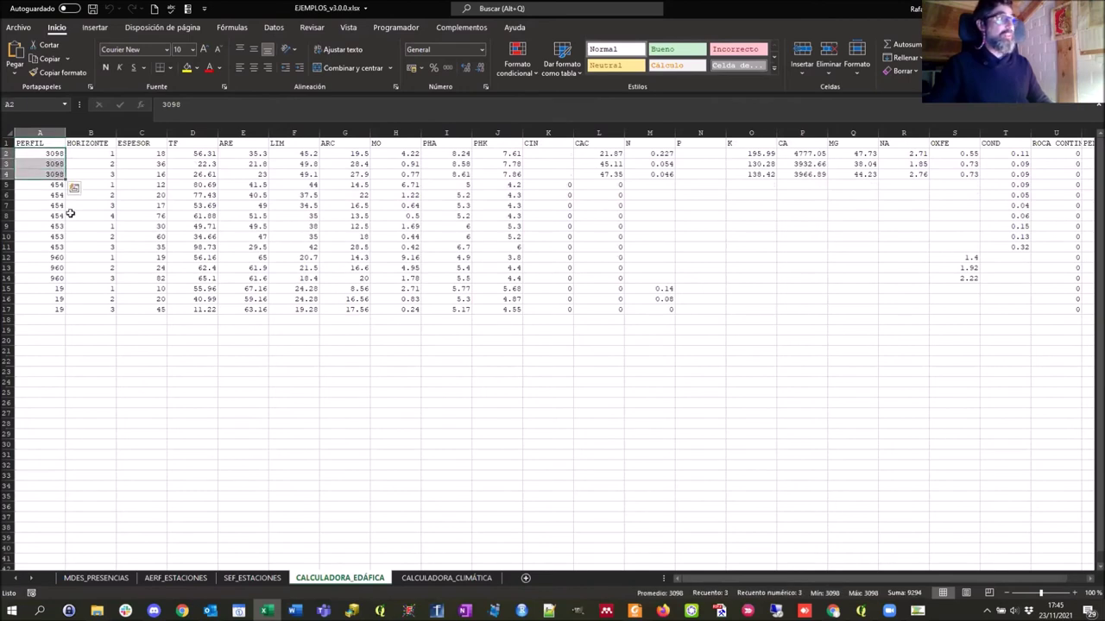
{"action": "left_click", "coordinate": [34, 143]}
{"action": "left_click_drag", "start_coordinate": [49, 158], "coordinate": [87, 161]}
{"action": "left_click_drag", "start_coordinate": [8, 153], "coordinate": [28, 176]}
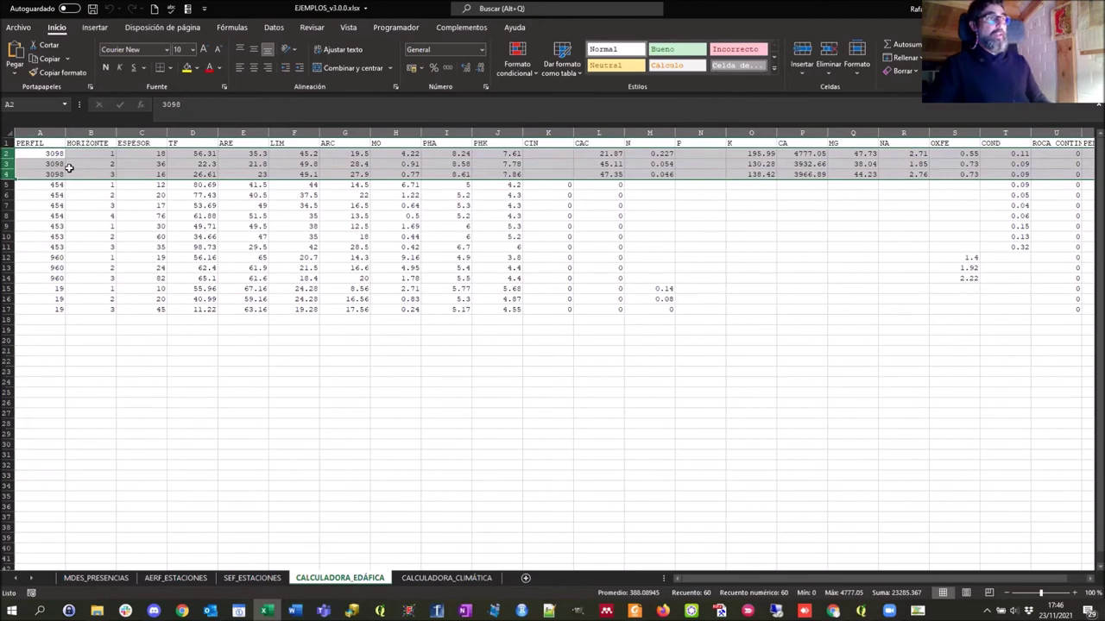
{"action": "left_click_drag", "start_coordinate": [49, 157], "coordinate": [53, 172]}
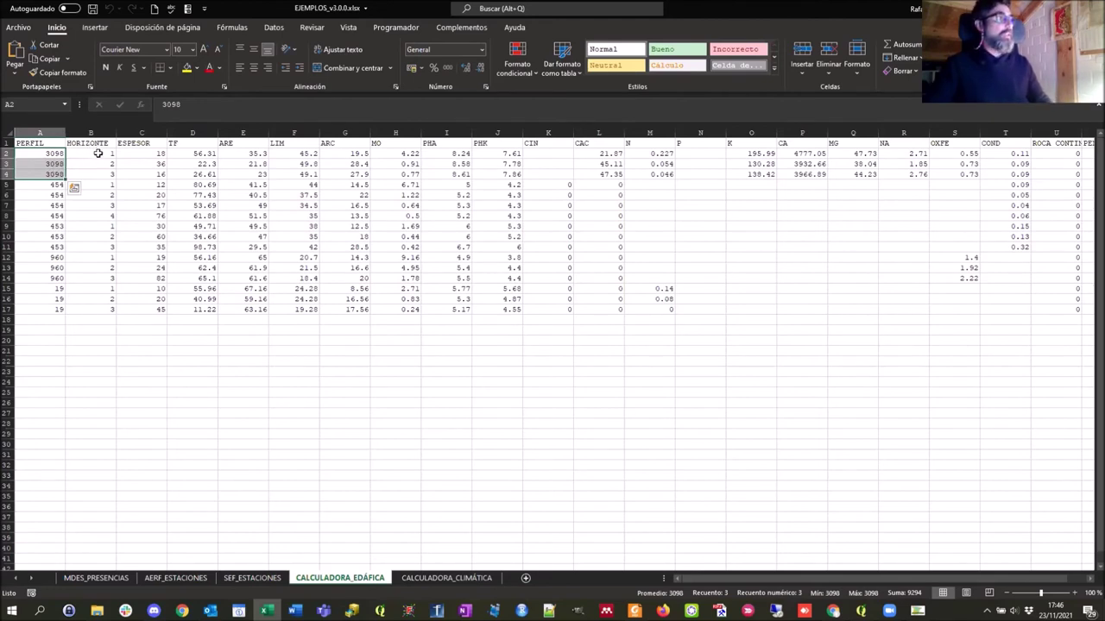
{"action": "left_click", "coordinate": [98, 154]}
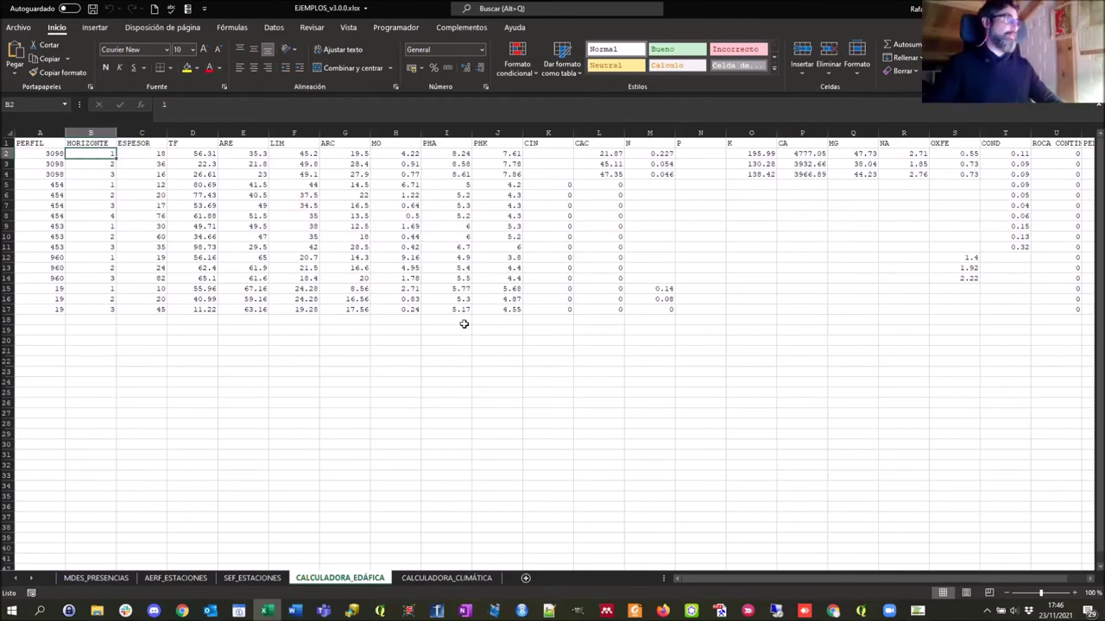
Enlarge the sheet view and review profile 3098's complete rows together with its horizon numbers 1 to 3
{"action": "scroll", "coordinate": [463, 324], "scroll_direction": "up", "scroll_amount": 3}
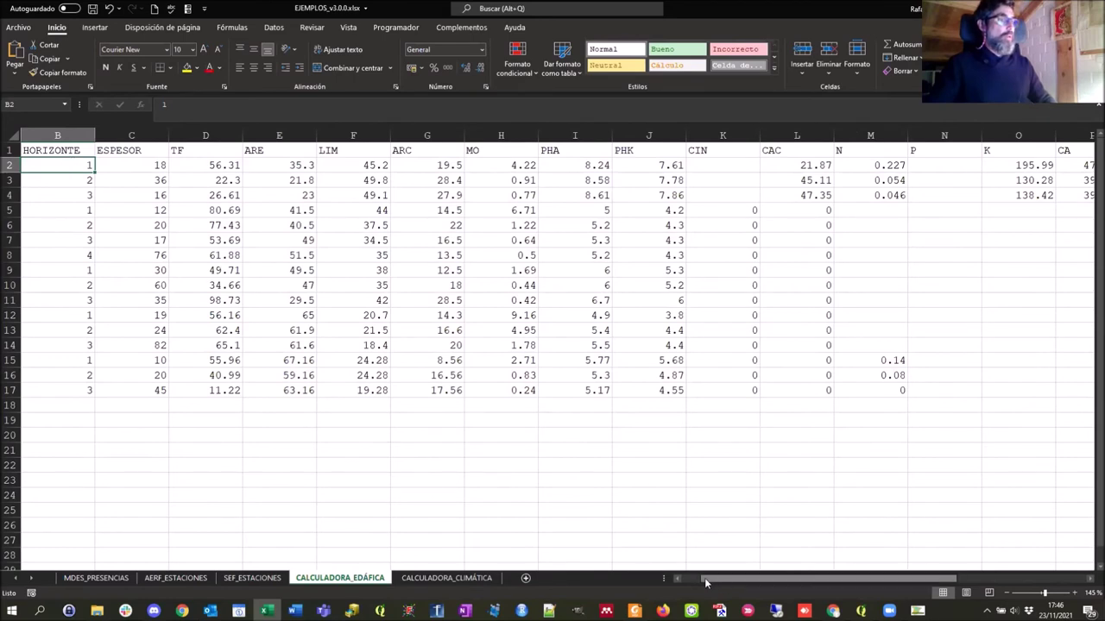
{"action": "left_click_drag", "start_coordinate": [706, 583], "coordinate": [684, 583]}
{"action": "left_click", "coordinate": [10, 165]}
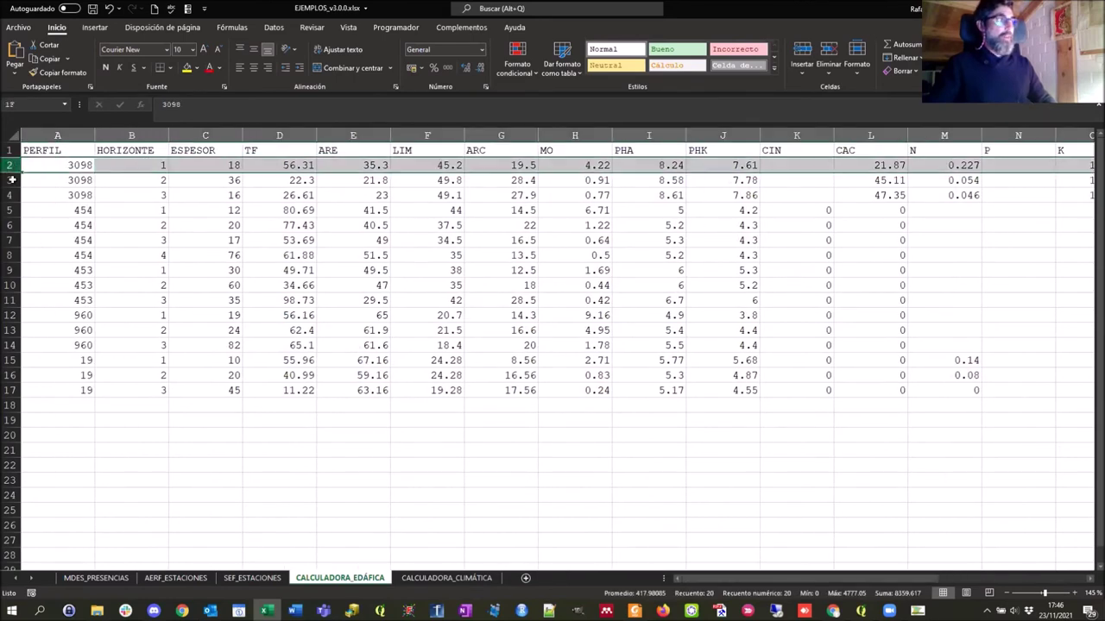
{"action": "left_click_drag", "start_coordinate": [12, 179], "coordinate": [12, 196]}
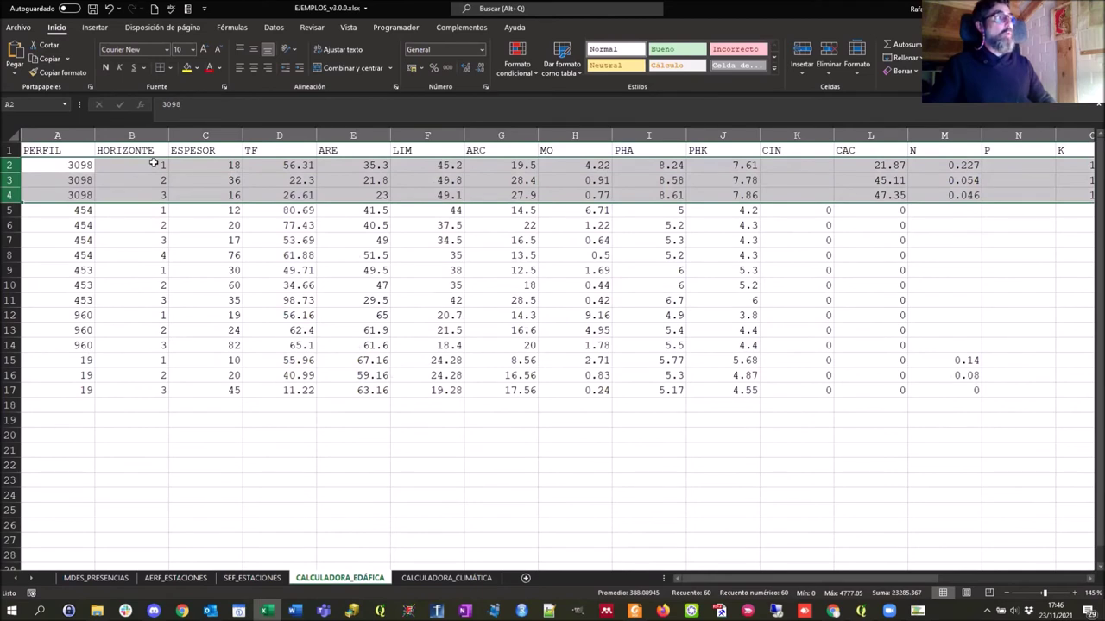
{"action": "left_click_drag", "start_coordinate": [153, 163], "coordinate": [161, 194]}
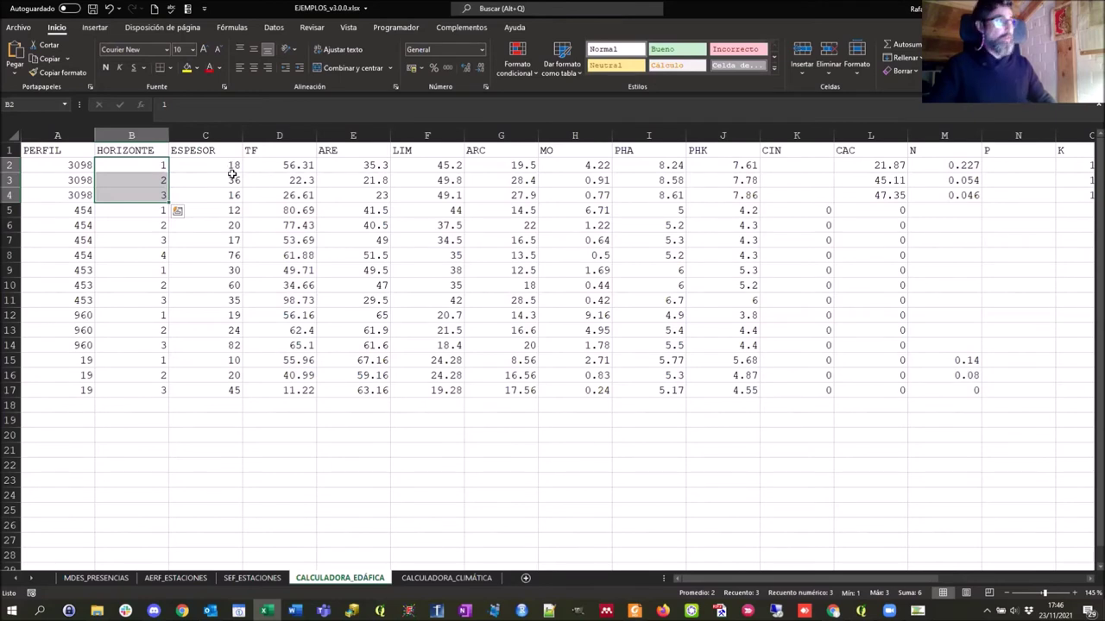
{"action": "left_click", "coordinate": [11, 165]}
{"action": "key", "text": "shift+Down"}
{"action": "key", "text": "shift+Down"}
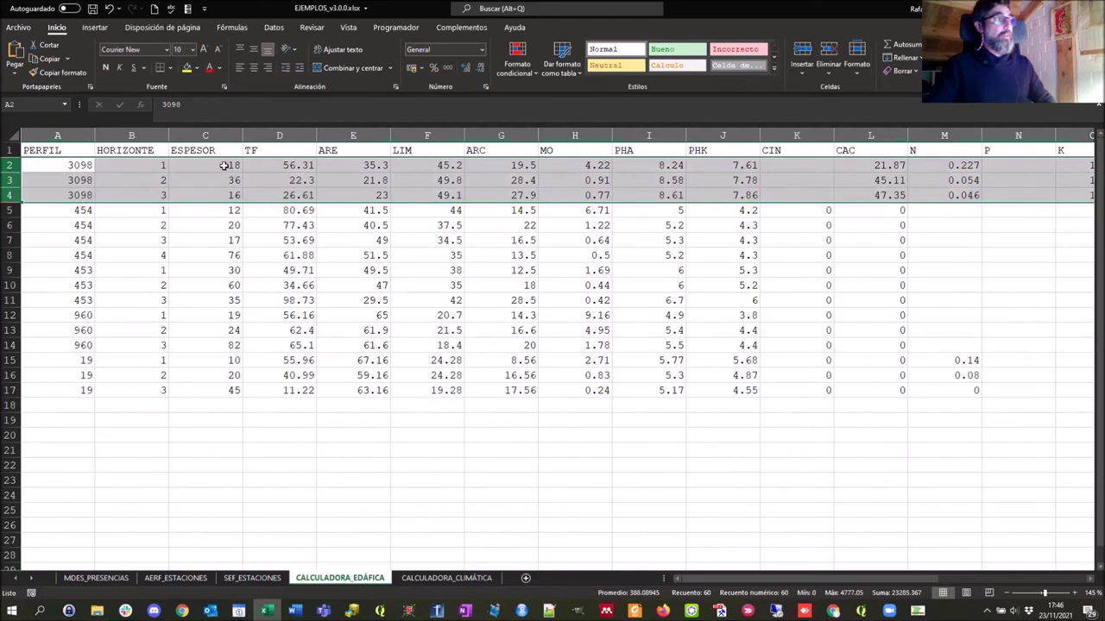
Inspect the ESPESOR values of profile 3098's first two horizons and compare them with its HORIZONTE cells
{"action": "left_click", "coordinate": [223, 165]}
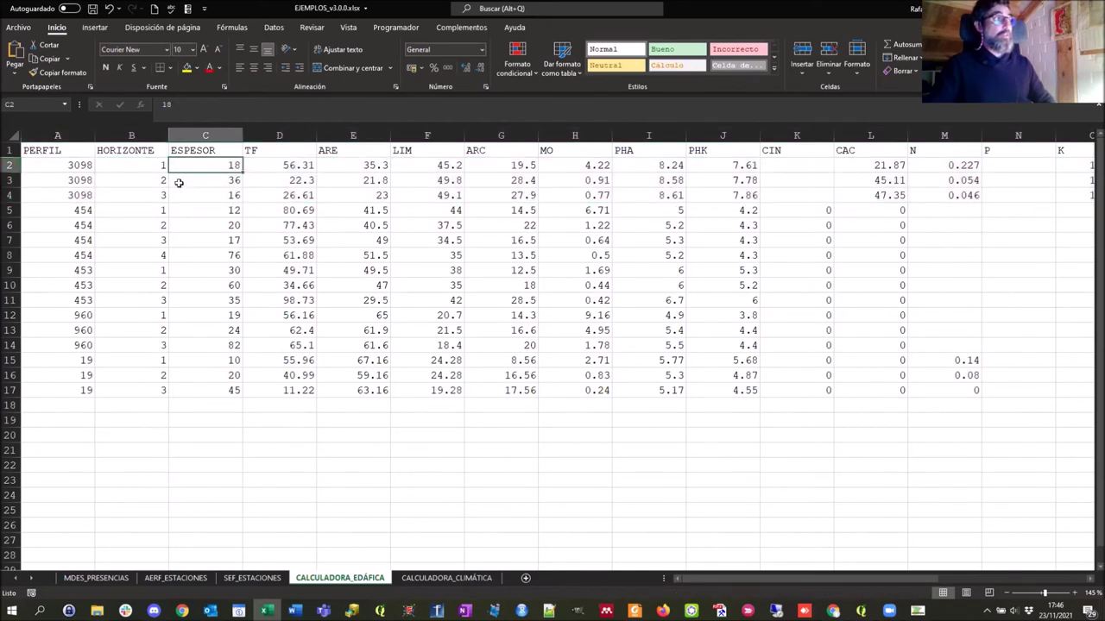
{"action": "left_click", "coordinate": [201, 182]}
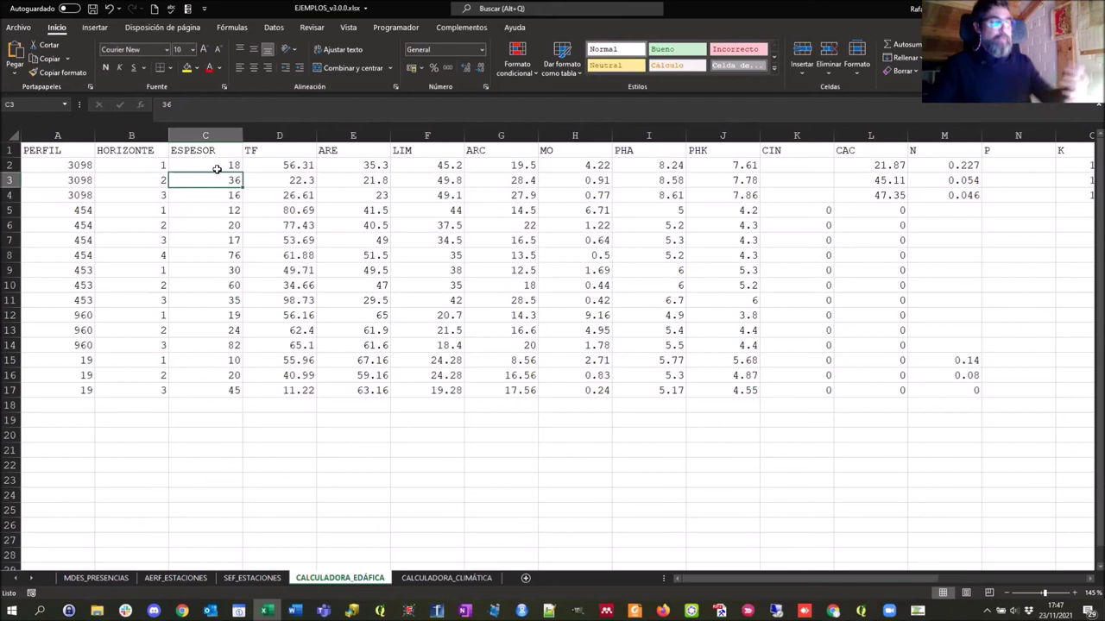
{"action": "left_click", "coordinate": [153, 165]}
{"action": "left_click_drag", "start_coordinate": [152, 165], "coordinate": [153, 192]}
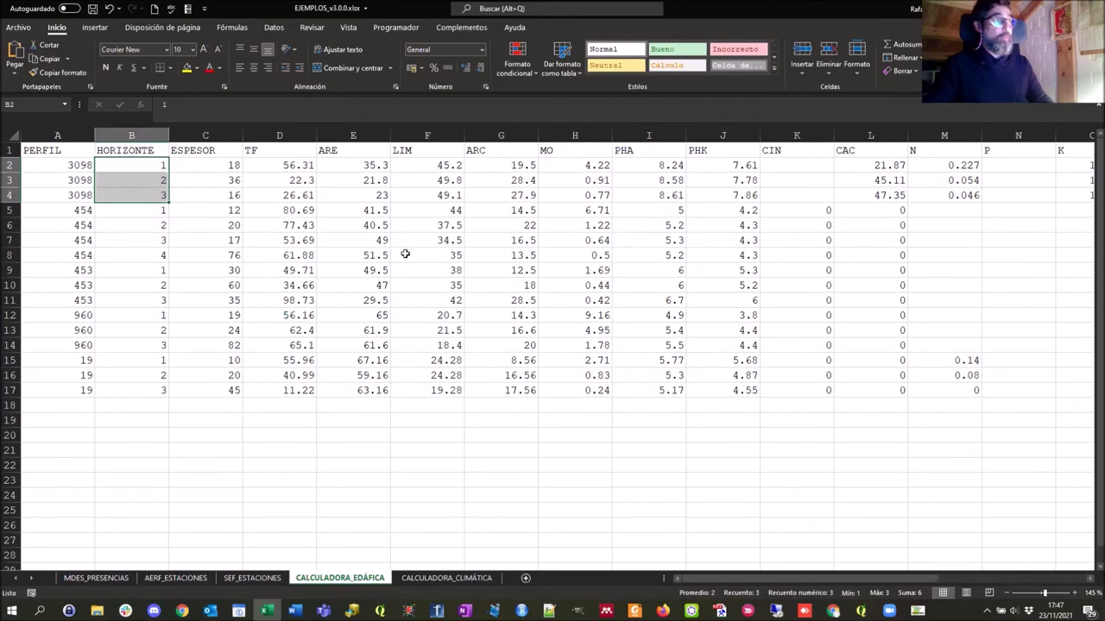
Review the soil columns from TF to MO, focusing on the TF value of profile 3098's first horizon
{"action": "left_click", "coordinate": [278, 136]}
{"action": "left_click_drag", "start_coordinate": [317, 135], "coordinate": [569, 138]}
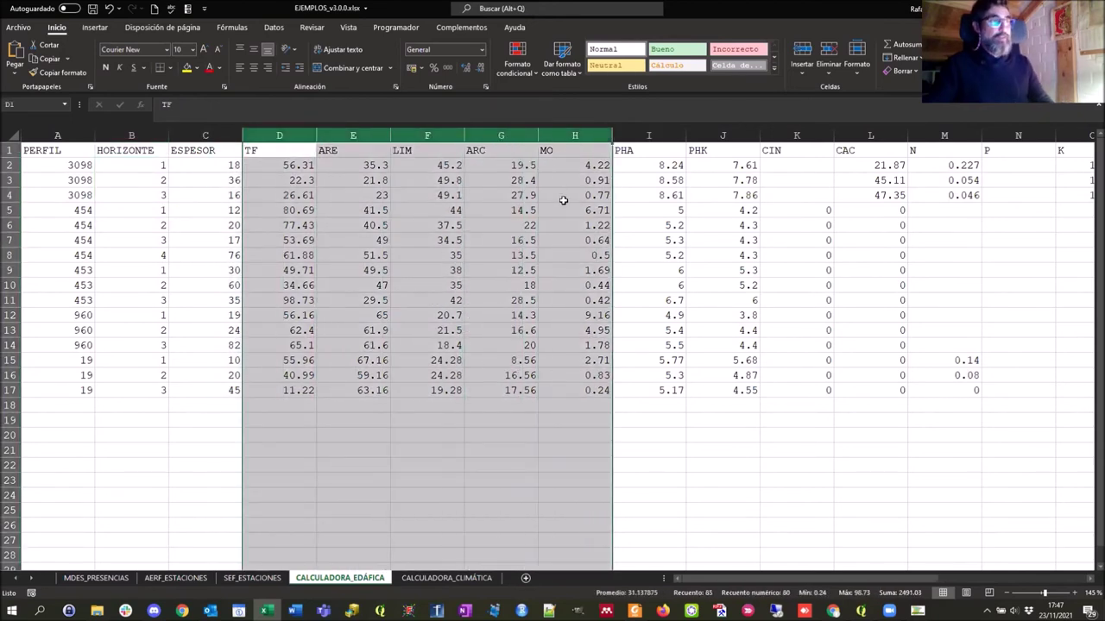
{"action": "left_click", "coordinate": [294, 165]}
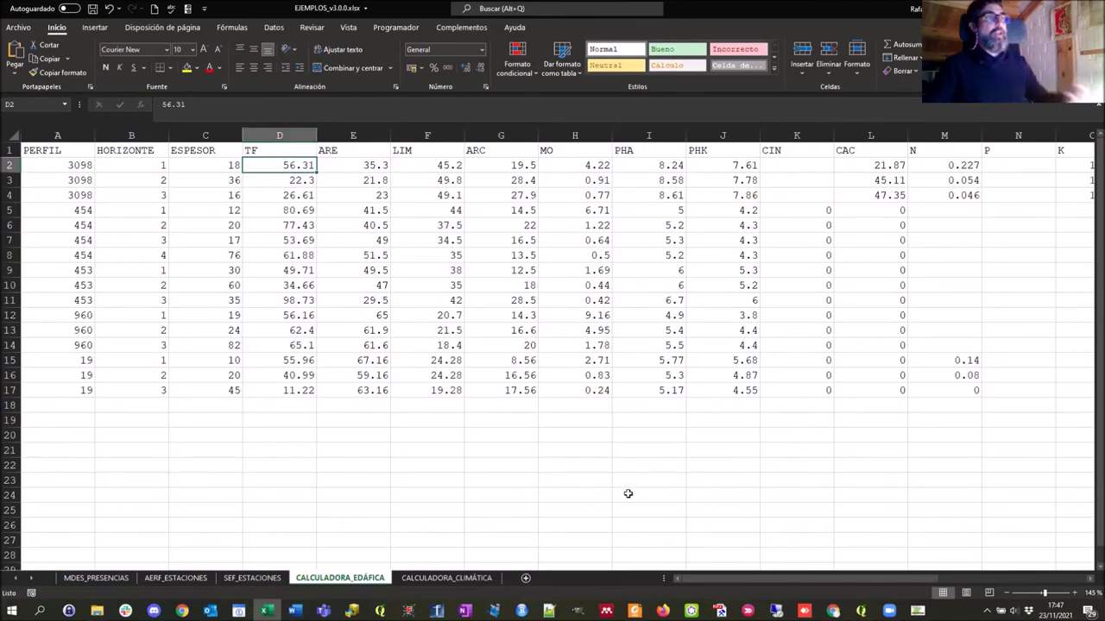
Review the ROCA CONTINUA and PENDIENTE columns, highlighting all ROCA CONTINUA values and those of profile 3098's three horizons
{"action": "left_click_drag", "start_coordinate": [695, 581], "coordinate": [890, 580]}
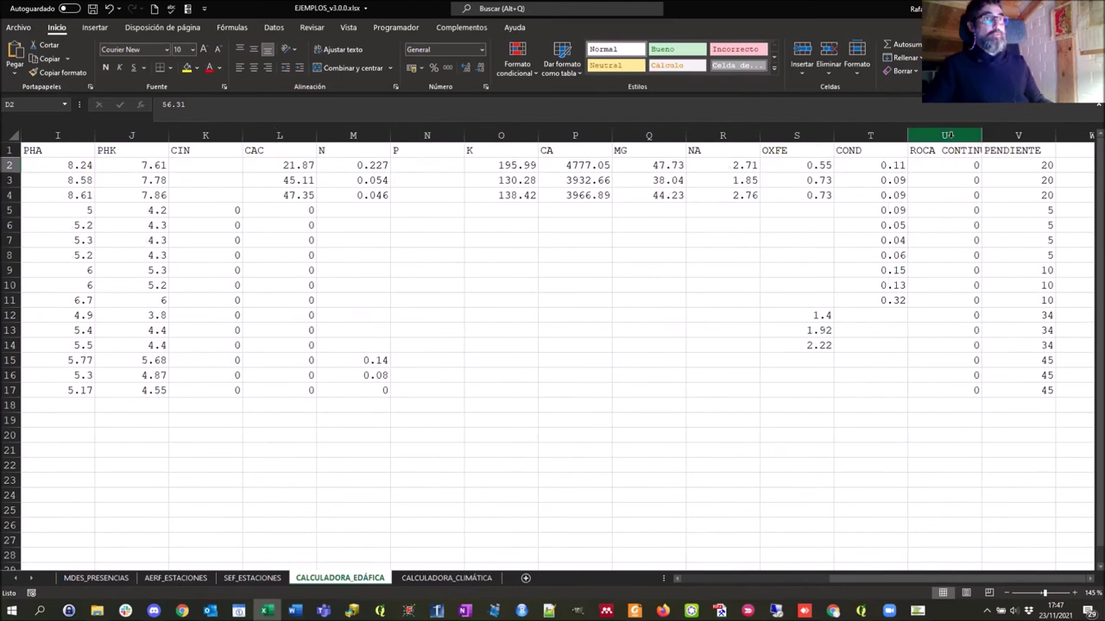
{"action": "left_click_drag", "start_coordinate": [949, 135], "coordinate": [1018, 135]}
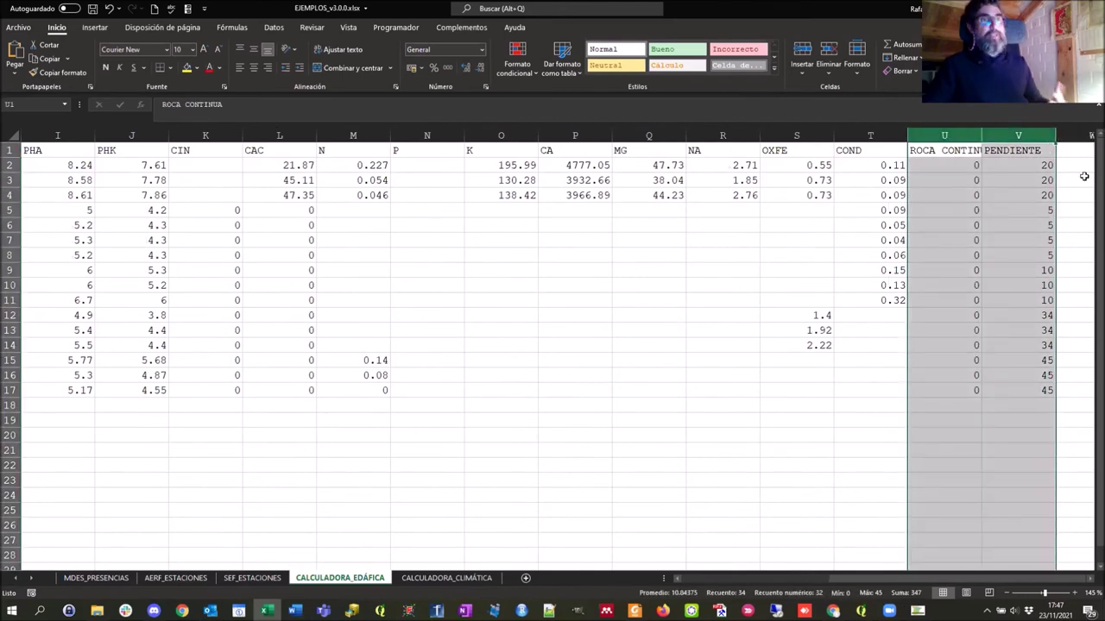
{"action": "left_click", "coordinate": [936, 135]}
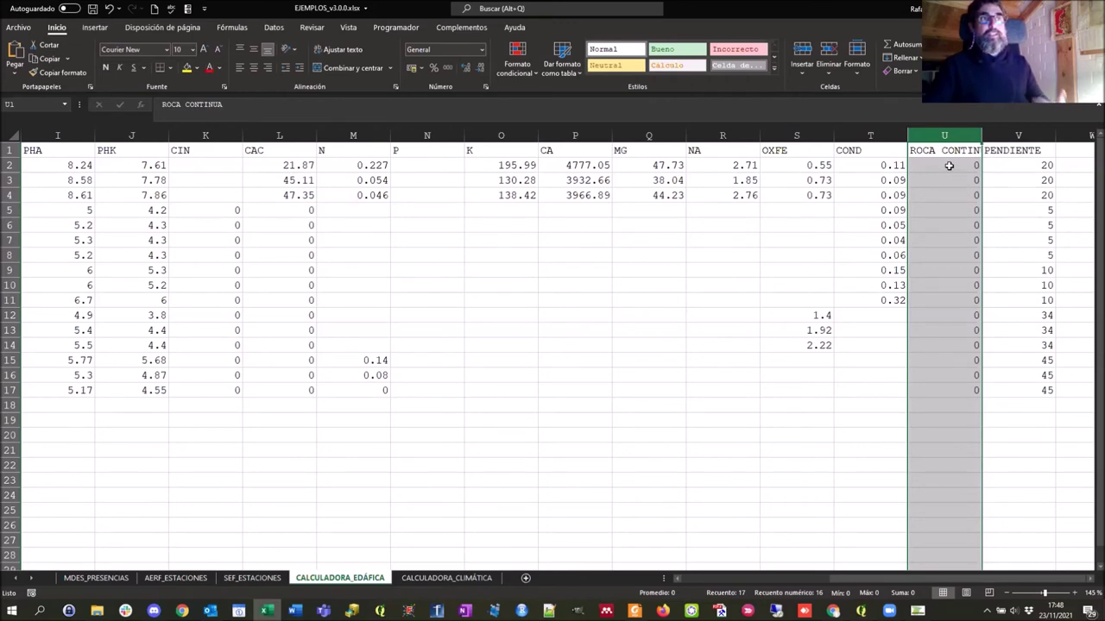
{"action": "left_click_drag", "start_coordinate": [949, 164], "coordinate": [970, 387]}
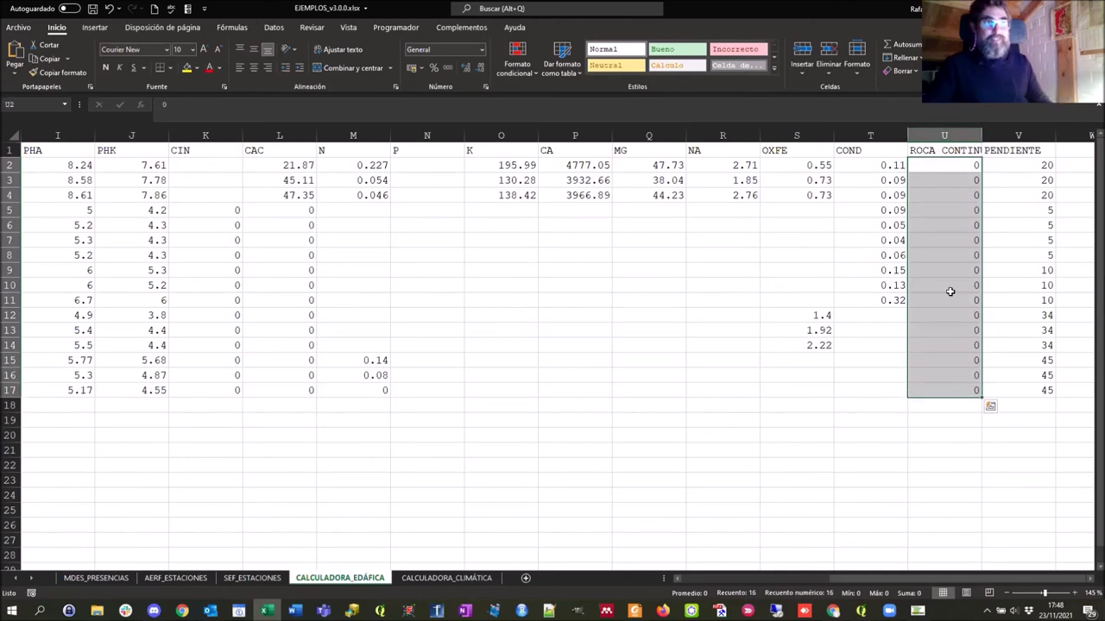
{"action": "left_click_drag", "start_coordinate": [959, 164], "coordinate": [963, 197]}
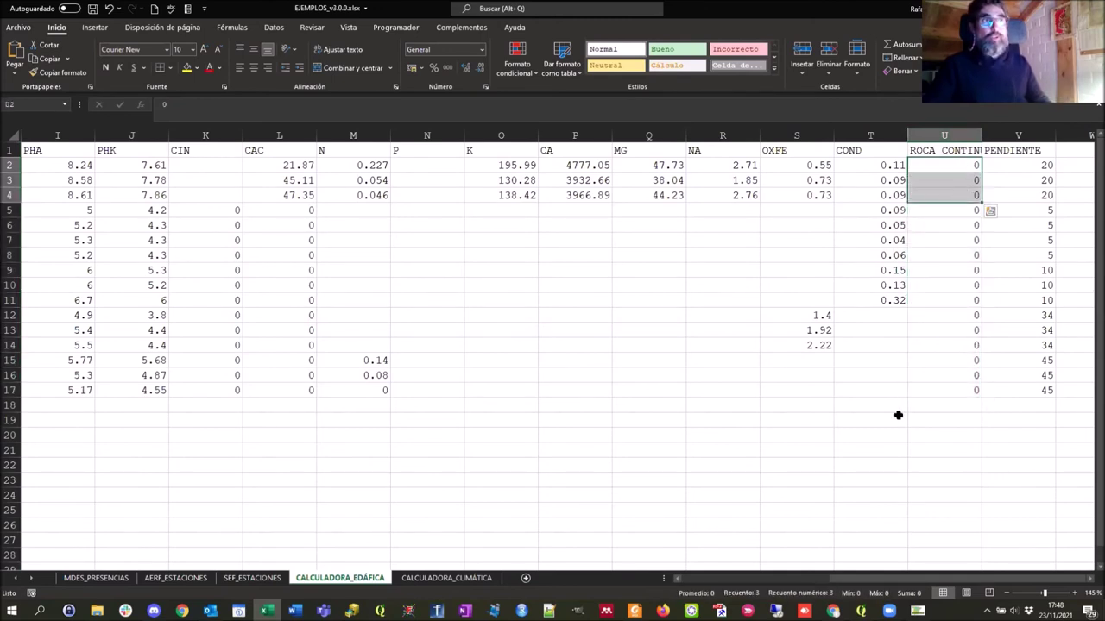
Freeze the panes at cell C2 so the header row and the PERFIL and HORIZONTE columns stay visible, and check the final columns
{"action": "left_click_drag", "start_coordinate": [958, 581], "coordinate": [706, 587]}
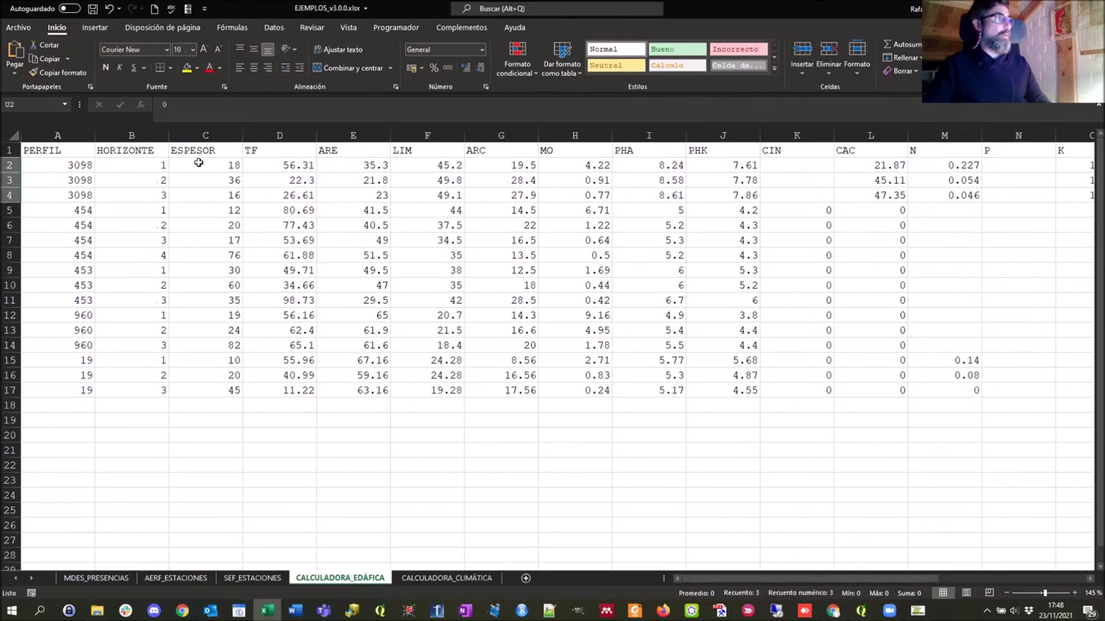
{"action": "left_click", "coordinate": [198, 163]}
{"action": "left_click", "coordinate": [347, 27]}
{"action": "left_click", "coordinate": [621, 59]}
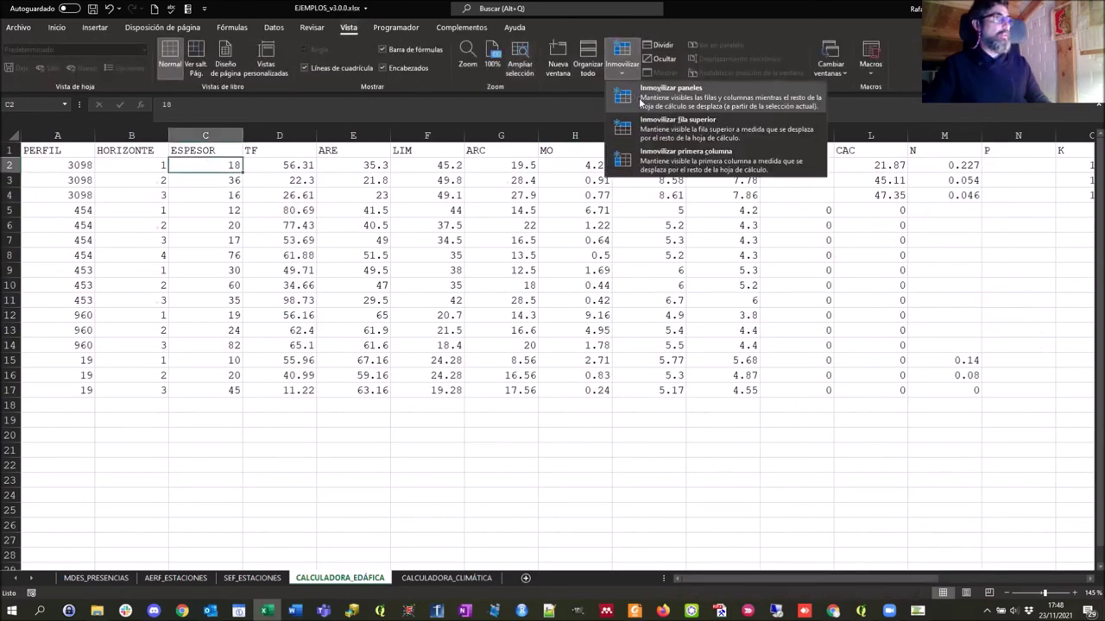
{"action": "left_click", "coordinate": [649, 105]}
{"action": "left_click_drag", "start_coordinate": [717, 579], "coordinate": [926, 594]}
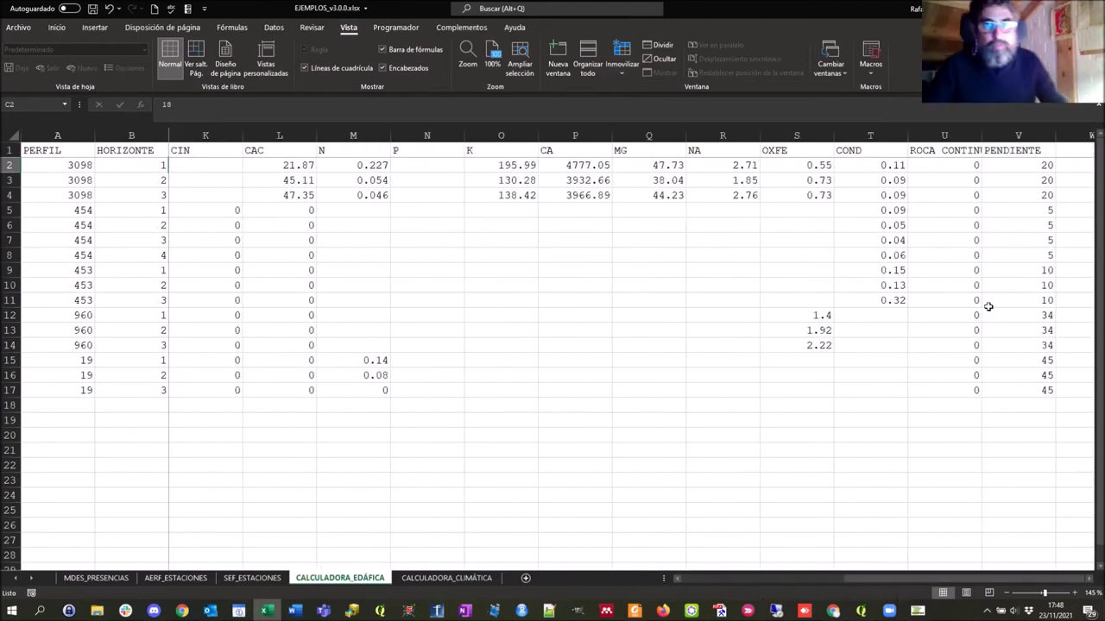
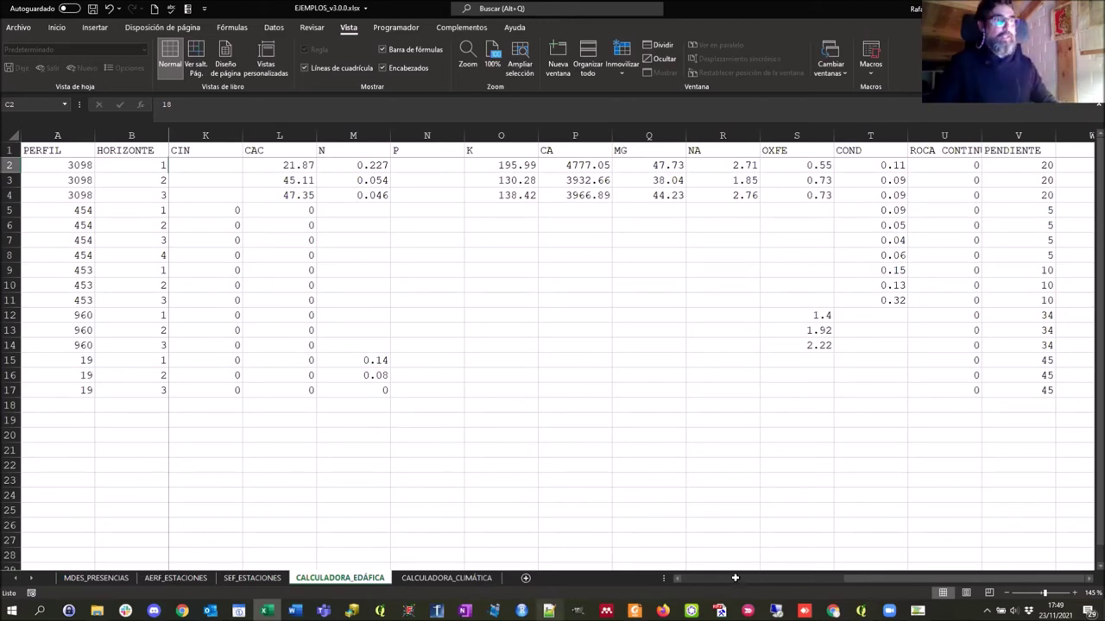
Review the soil columns from ESPESOR to ROCA CONTINUA and highlight the ROCA CONTINUA values of all profiles
{"action": "left_click_drag", "start_coordinate": [880, 583], "coordinate": [715, 587]}
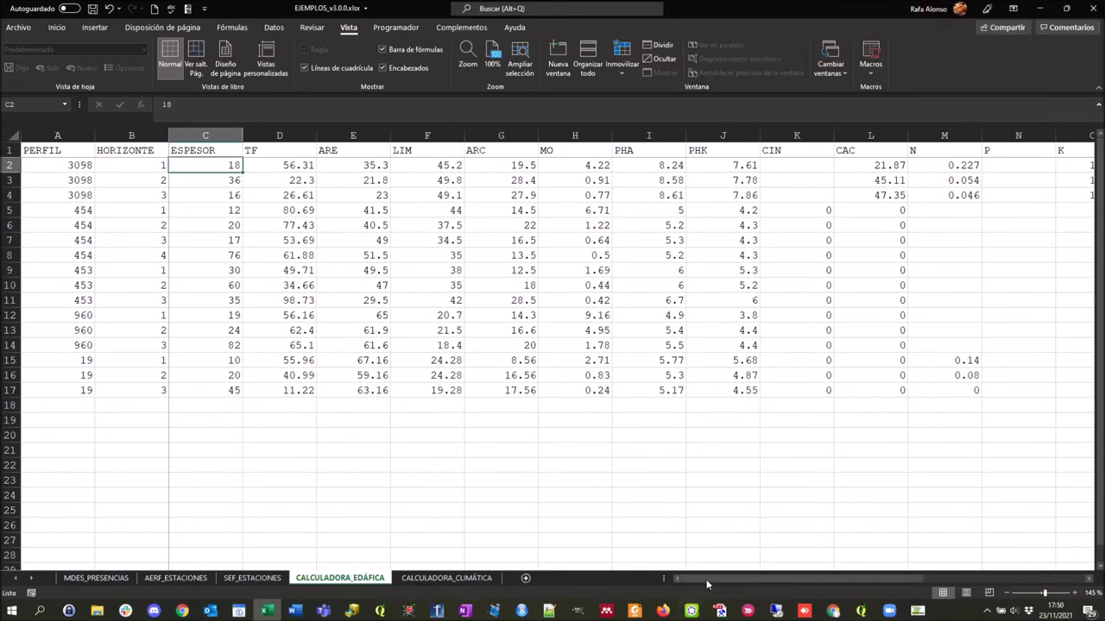
{"action": "left_click_drag", "start_coordinate": [707, 577], "coordinate": [932, 586]}
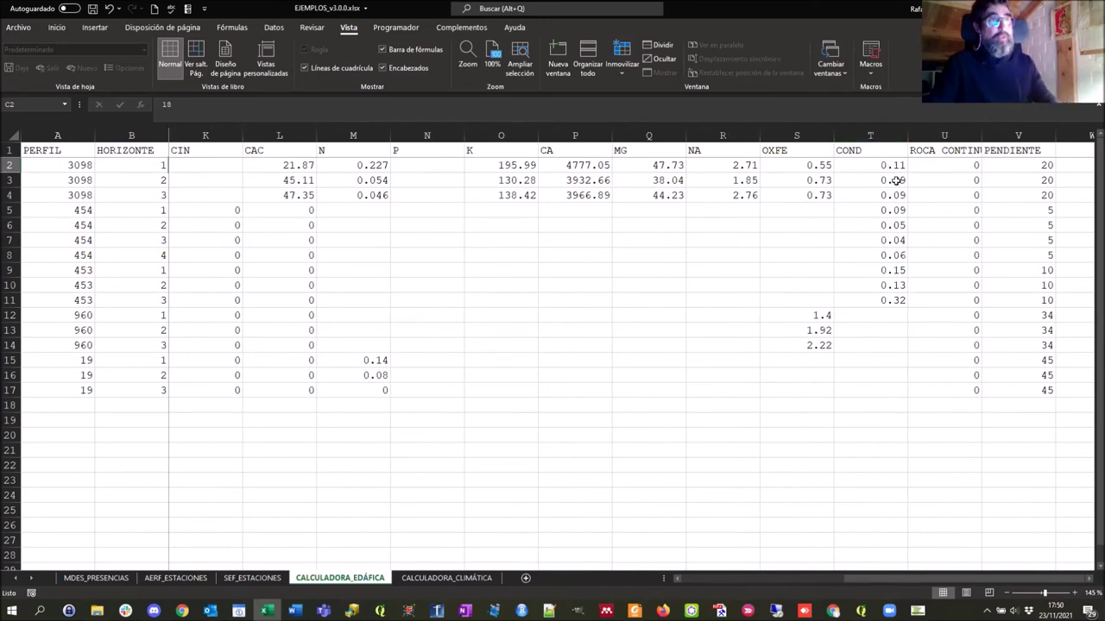
{"action": "left_click", "coordinate": [944, 134]}
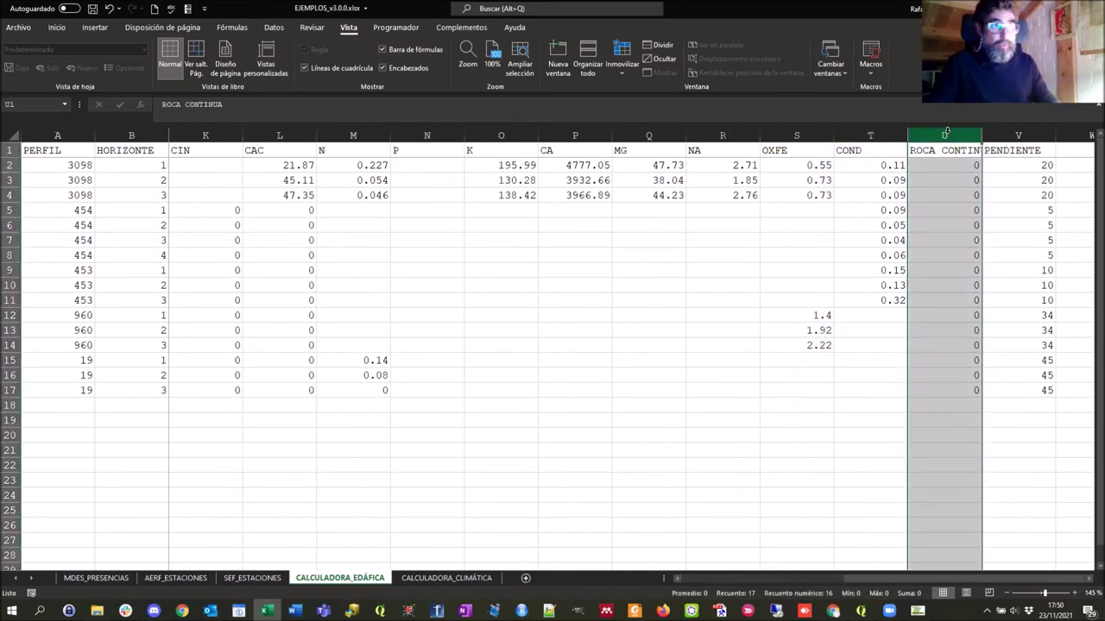
{"action": "left_click_drag", "start_coordinate": [959, 167], "coordinate": [970, 391]}
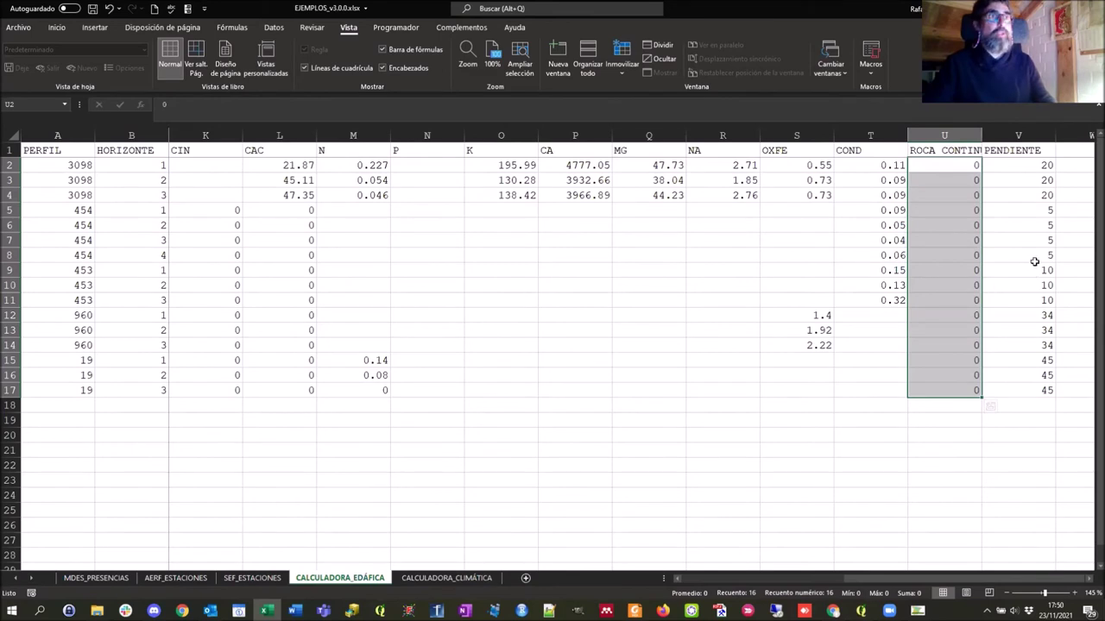
Examine the PENDIENTE values of all profiles, focusing on the three rows of profile 19
{"action": "left_click", "coordinate": [1018, 135]}
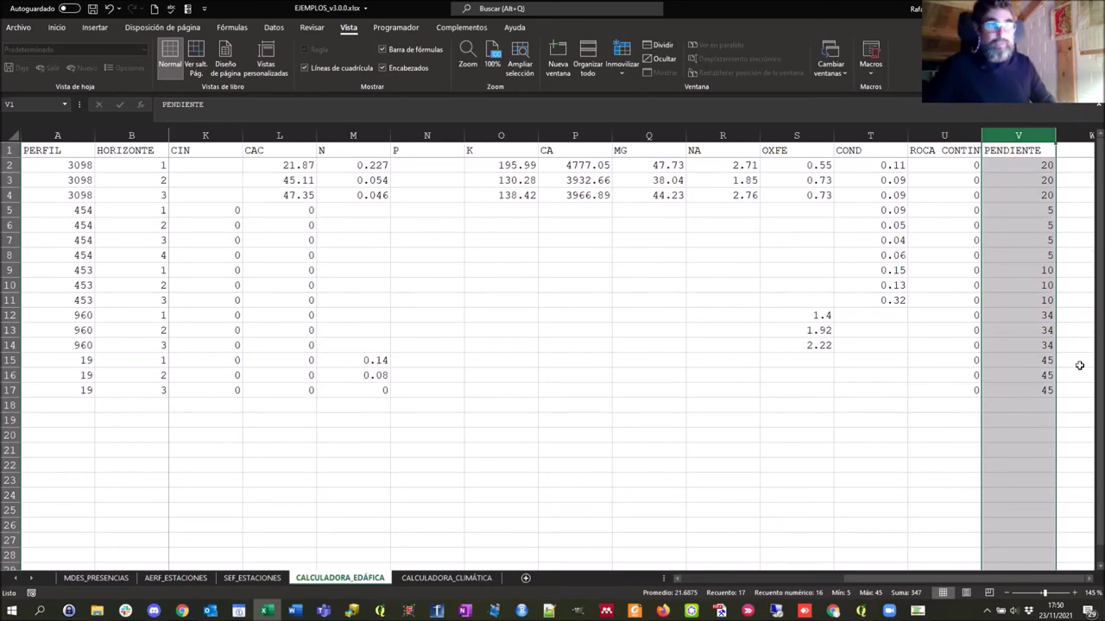
{"action": "left_click_drag", "start_coordinate": [1036, 357], "coordinate": [1035, 390]}
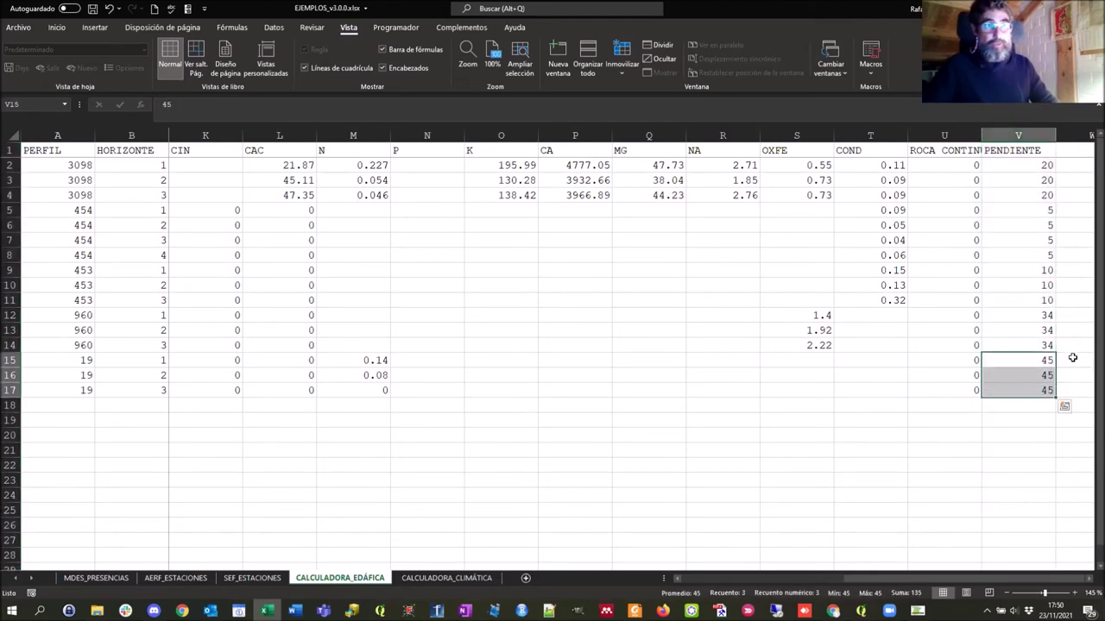
{"action": "left_click", "coordinate": [1029, 361]}
{"action": "left_click_drag", "start_coordinate": [1028, 361], "coordinate": [1036, 399]}
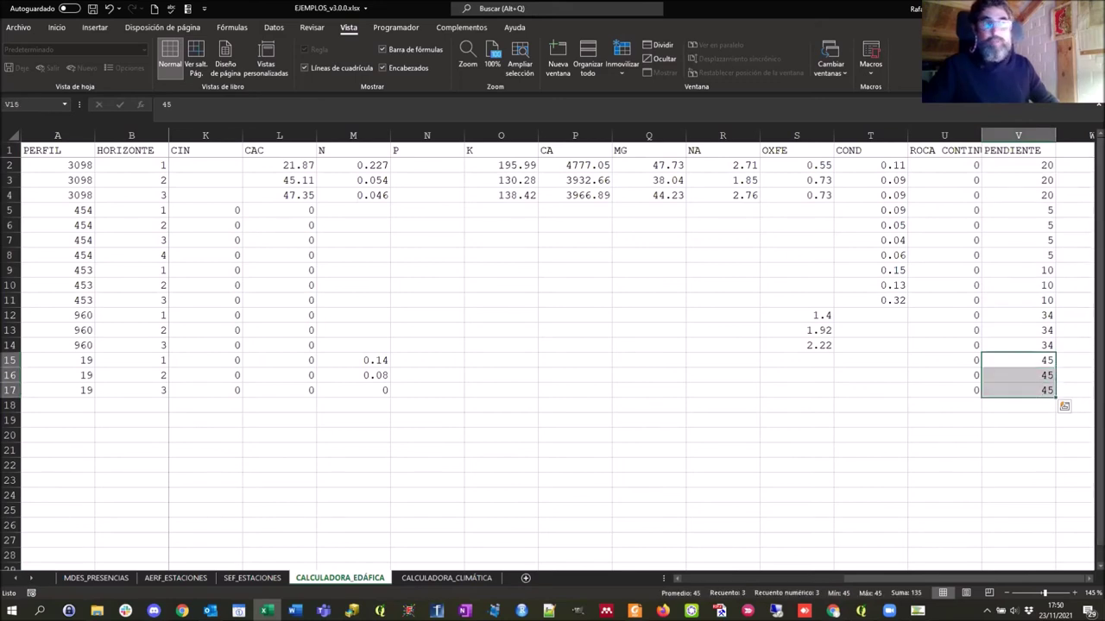
{"action": "left_click_drag", "start_coordinate": [1022, 166], "coordinate": [1032, 392]}
{"action": "left_click", "coordinate": [1029, 391]}
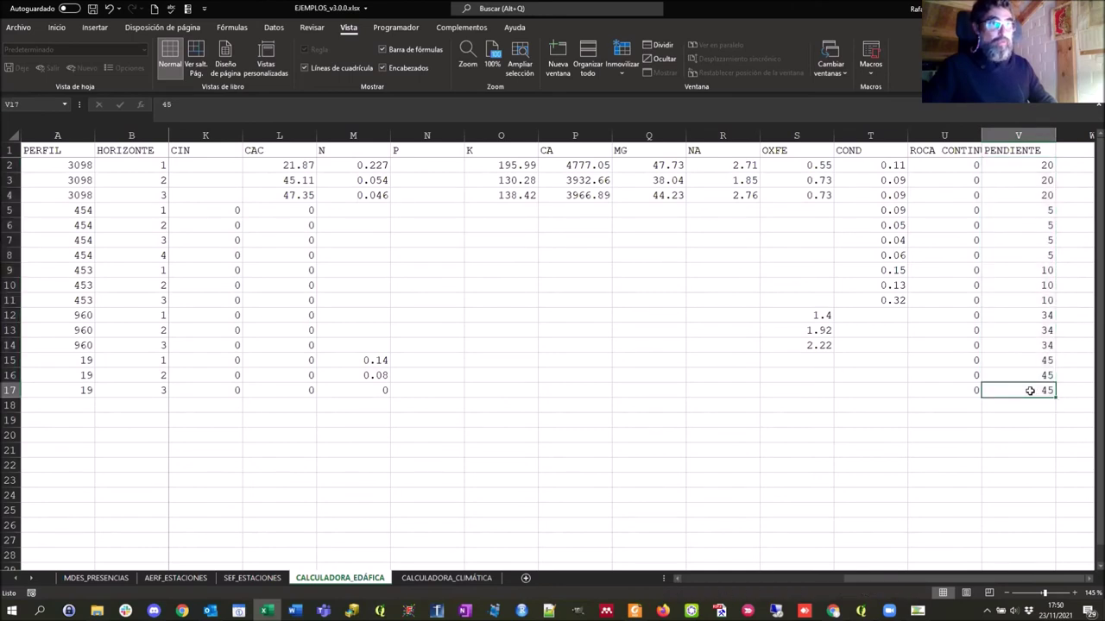
{"action": "left_click_drag", "start_coordinate": [1031, 359], "coordinate": [1032, 390]}
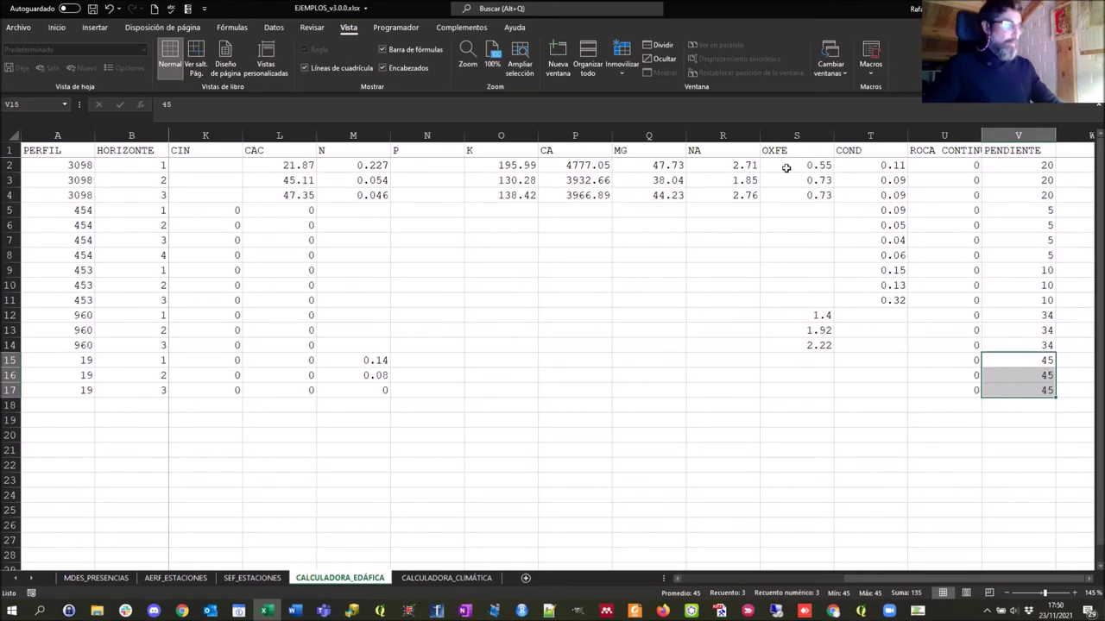
Switch to ModERFoRest's soil parameter calculator and load input_calcedaf.csv from the JORNADA_2 folder 2_calculadora_edafica
{"action": "key", "text": "alt+Tab"}
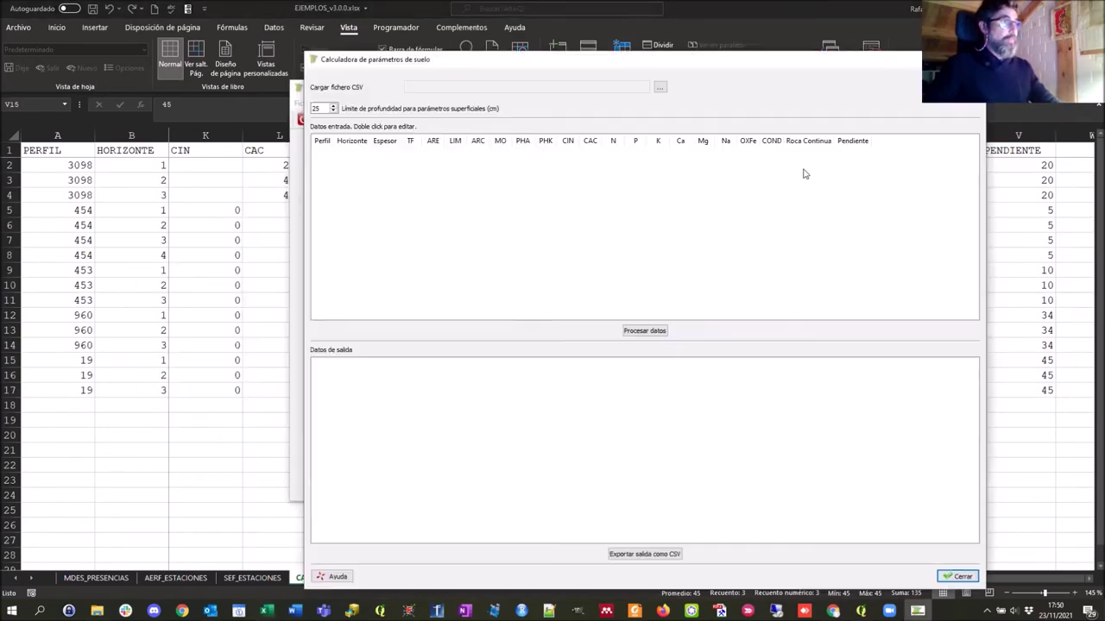
{"action": "left_click", "coordinate": [660, 87]}
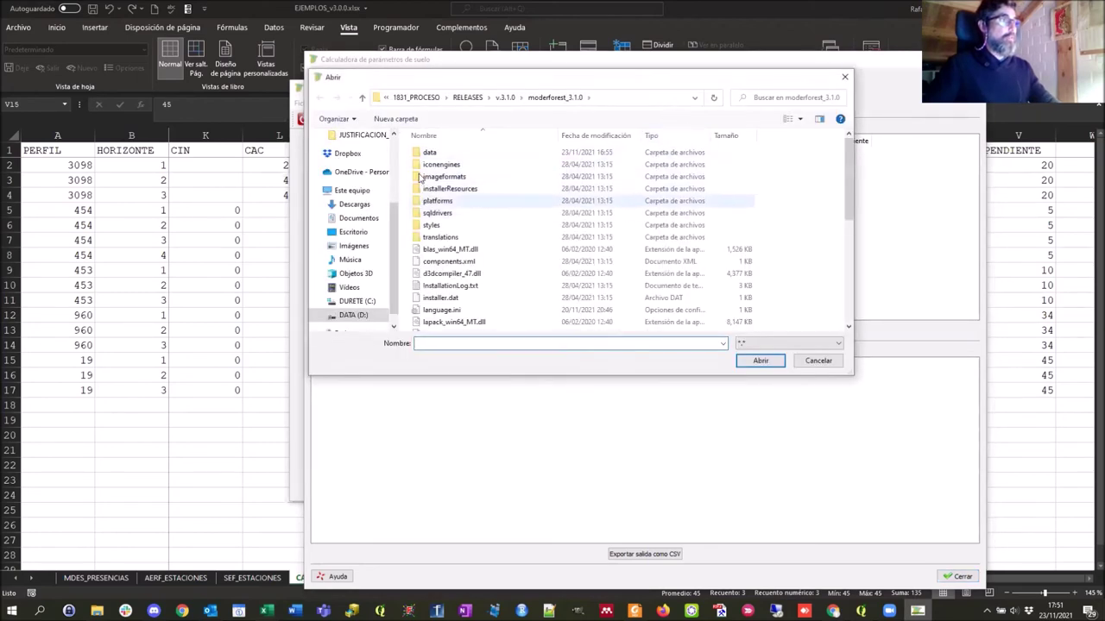
{"action": "scroll", "coordinate": [354, 195], "scroll_direction": "up", "scroll_amount": 3}
{"action": "left_click", "coordinate": [354, 216]}
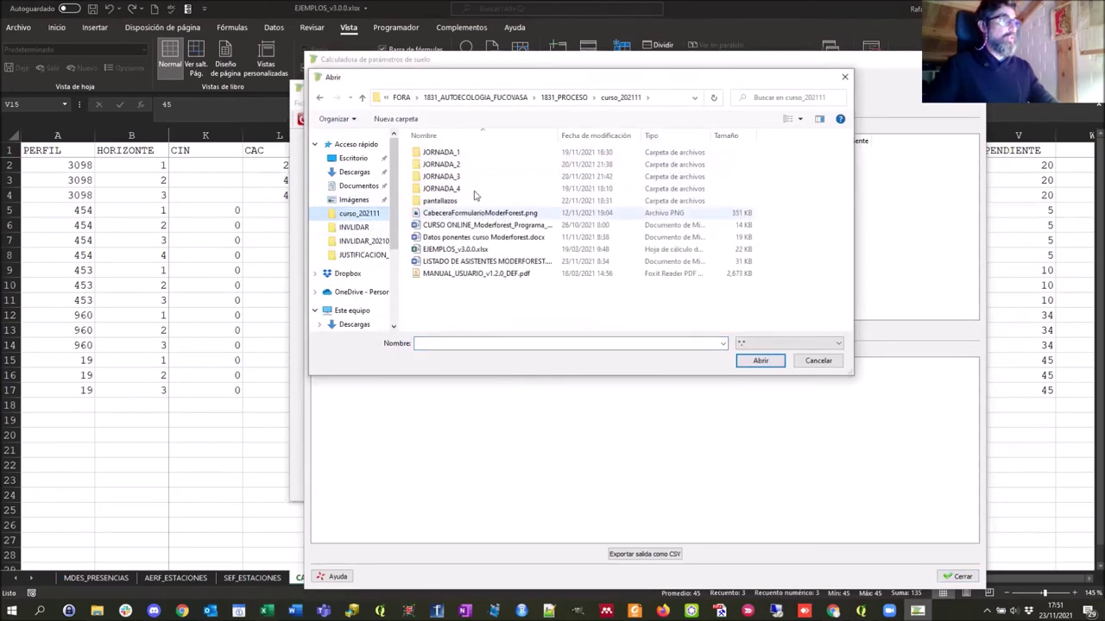
{"action": "double_click", "coordinate": [460, 165]}
{"action": "double_click", "coordinate": [462, 165]}
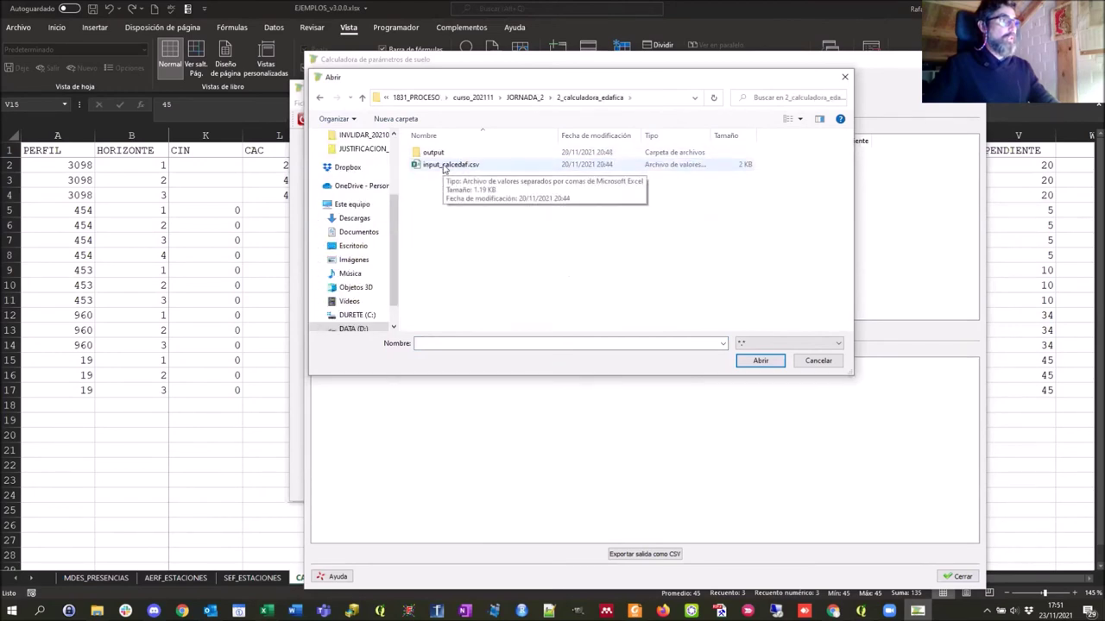
{"action": "left_click", "coordinate": [442, 168]}
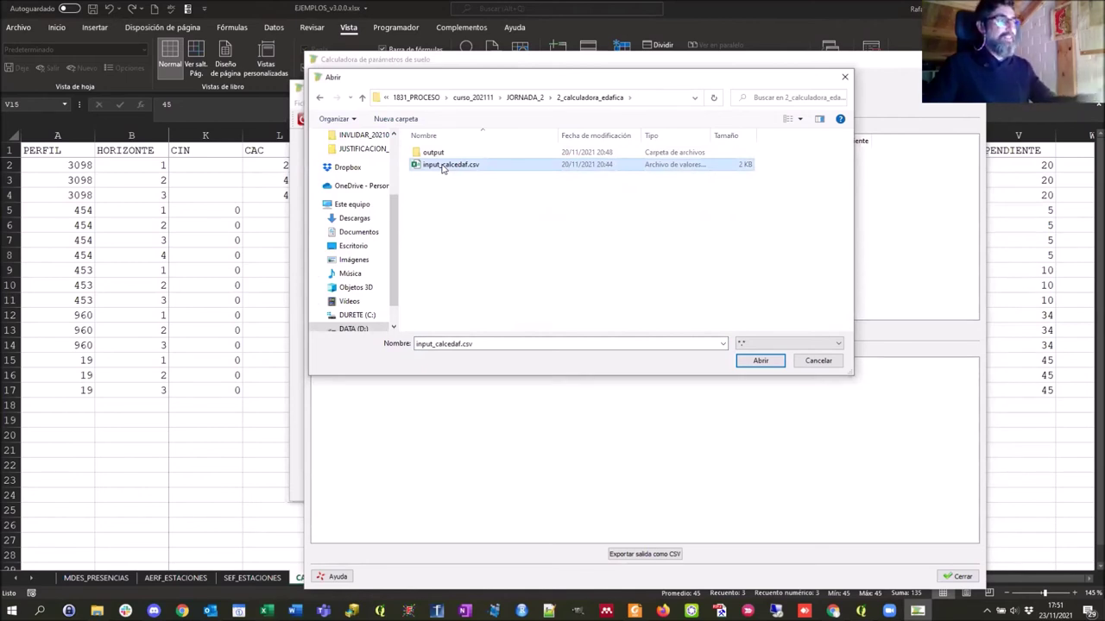
{"action": "left_click", "coordinate": [755, 361]}
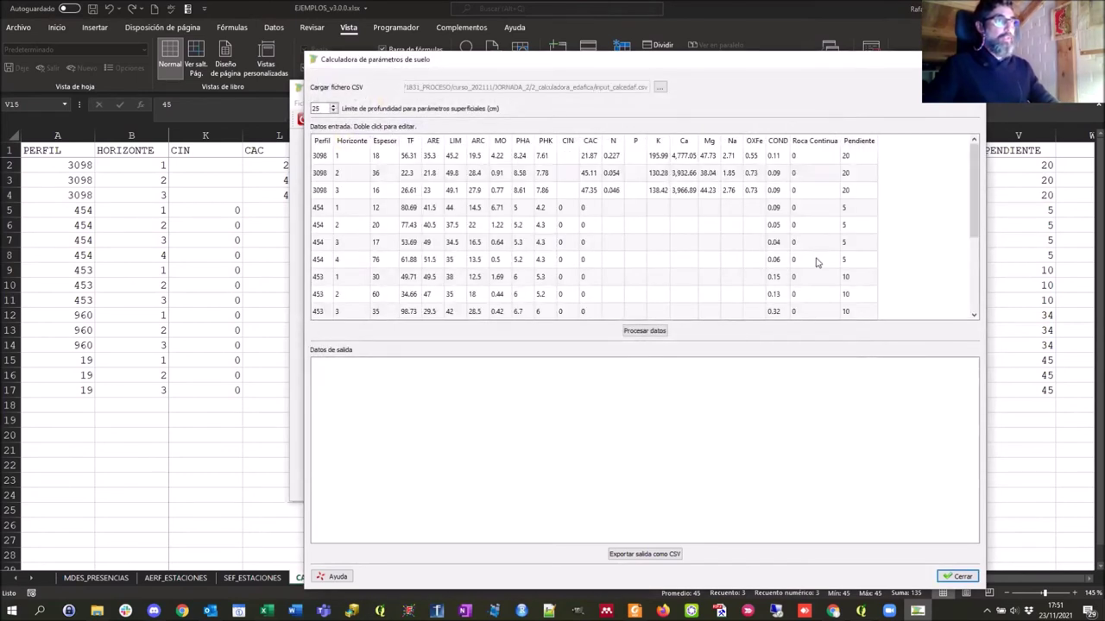
{"action": "left_click_drag", "start_coordinate": [977, 224], "coordinate": [954, 165]}
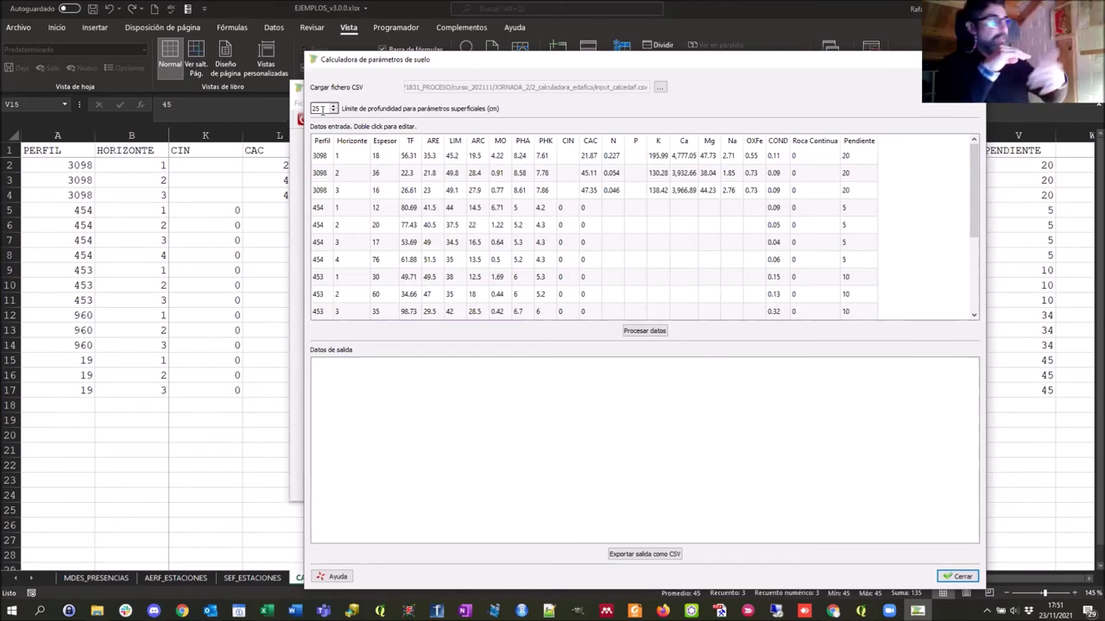
Switch to the EJEMPLOS_v3.0.0.xlsx workbook in Excel and compare the ESPESOR values of profile 3098's first two horizons
{"action": "key", "text": "alt+Tab"}
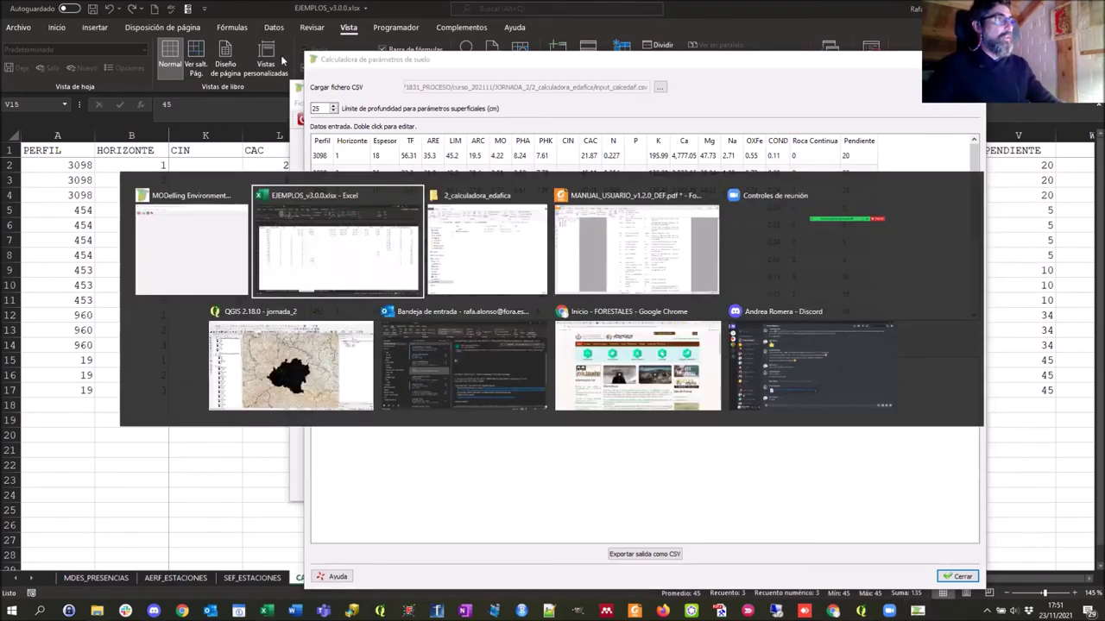
{"action": "key", "text": "Tab"}
{"action": "left_click", "coordinate": [350, 277]}
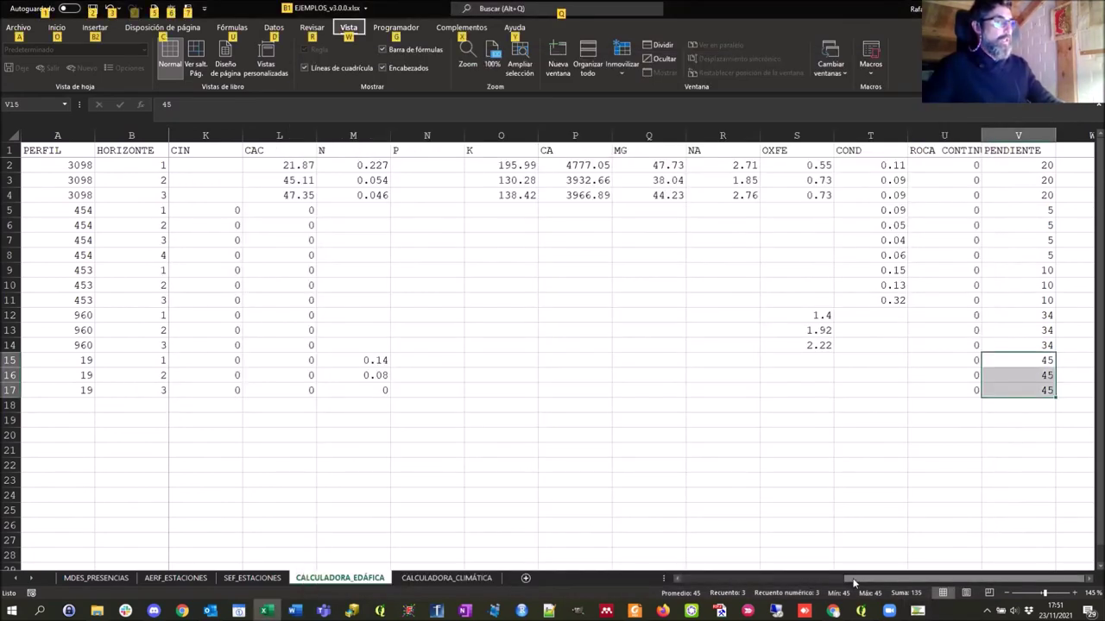
{"action": "scroll", "coordinate": [185, 195], "scroll_direction": "left", "scroll_amount": 8}
{"action": "left_click", "coordinate": [210, 180]}
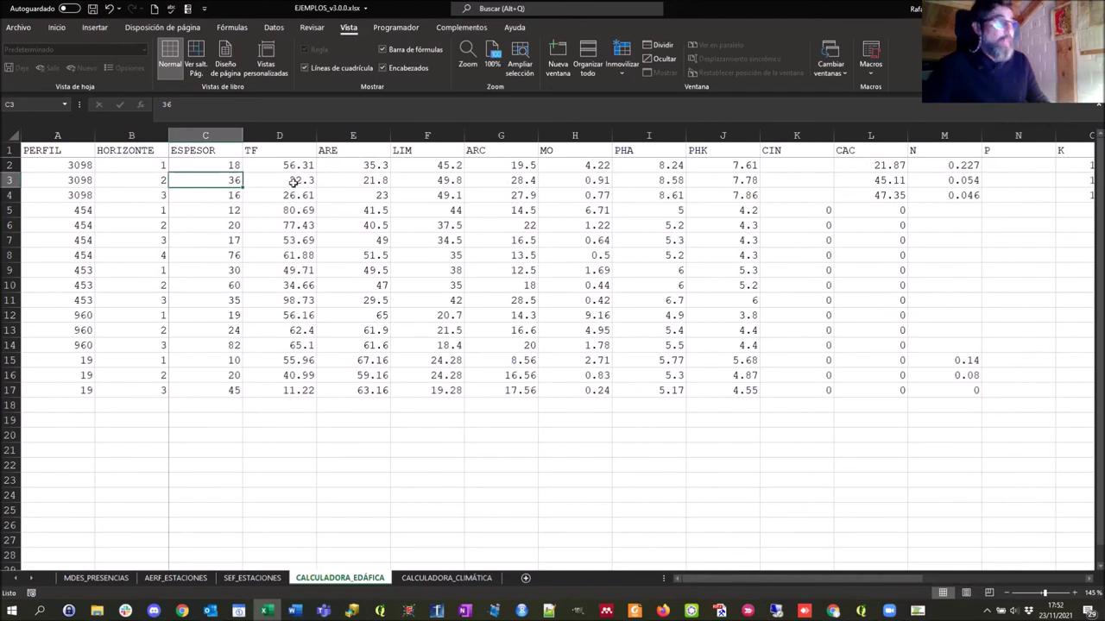
{"action": "left_click", "coordinate": [223, 165]}
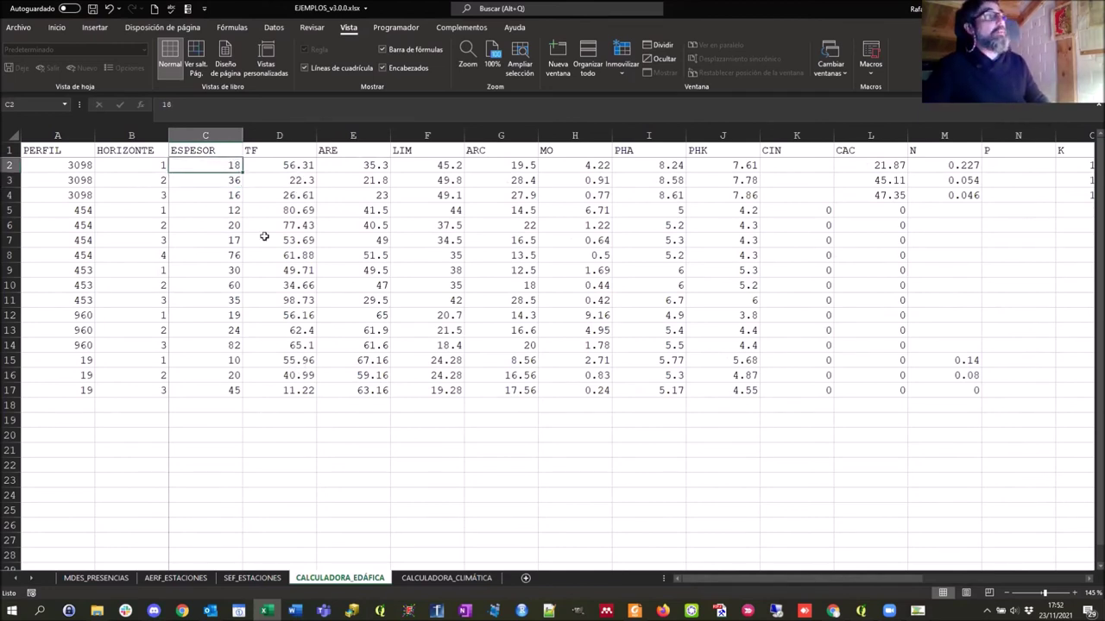
{"action": "left_click", "coordinate": [221, 180]}
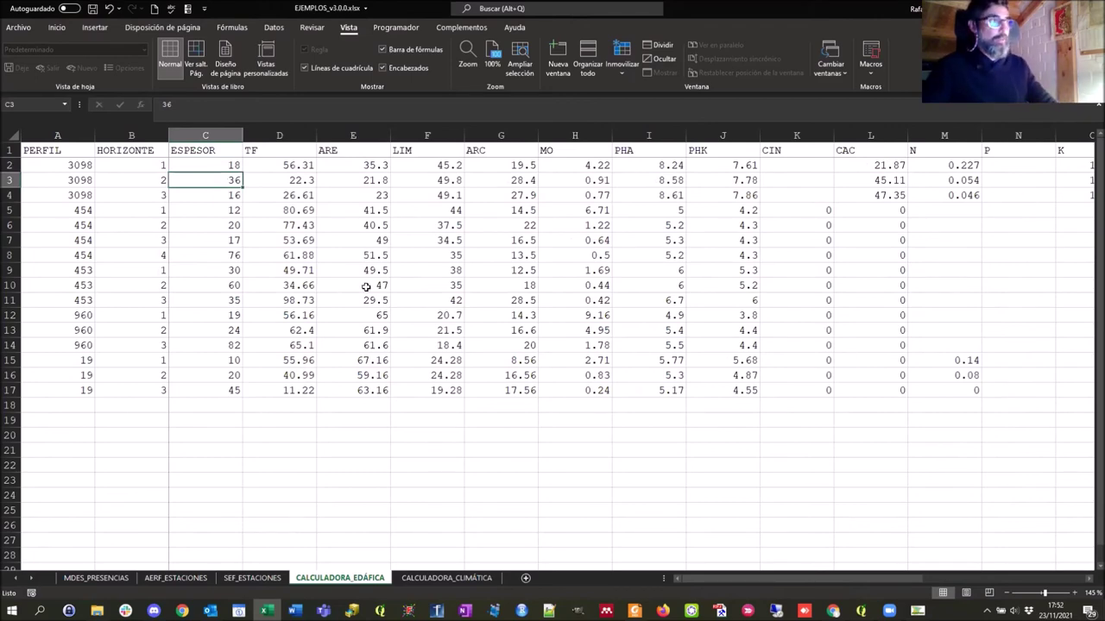
Return to ModERFoRest's soil parameter calculator and process the loaded profile data with the 25 cm surface depth limit
{"action": "key", "text": "alt+Tab"}
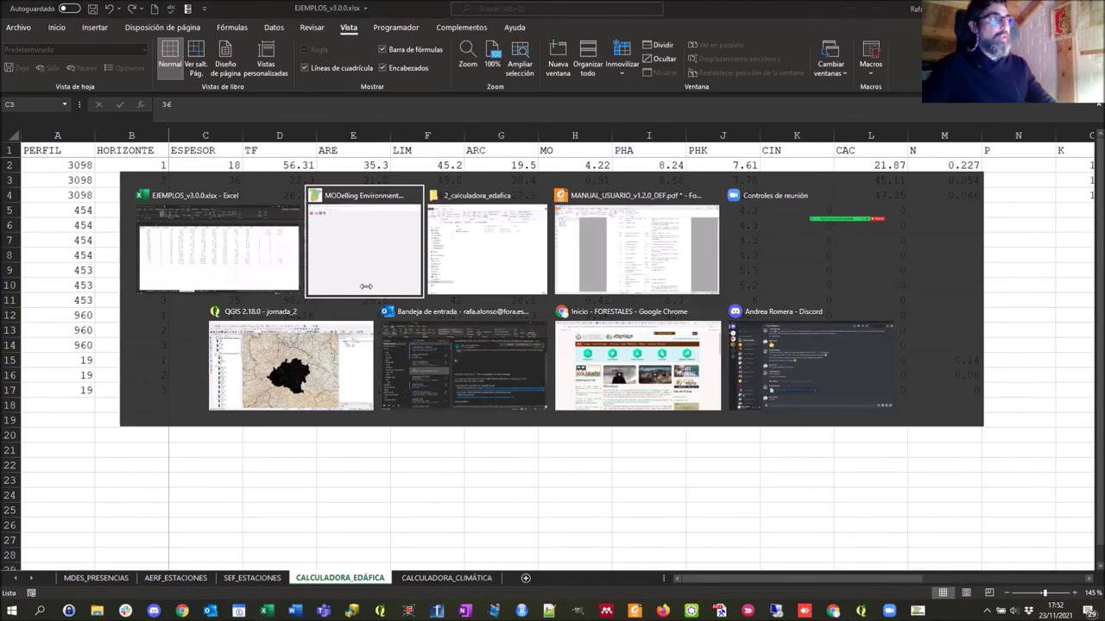
{"action": "left_click", "coordinate": [365, 291]}
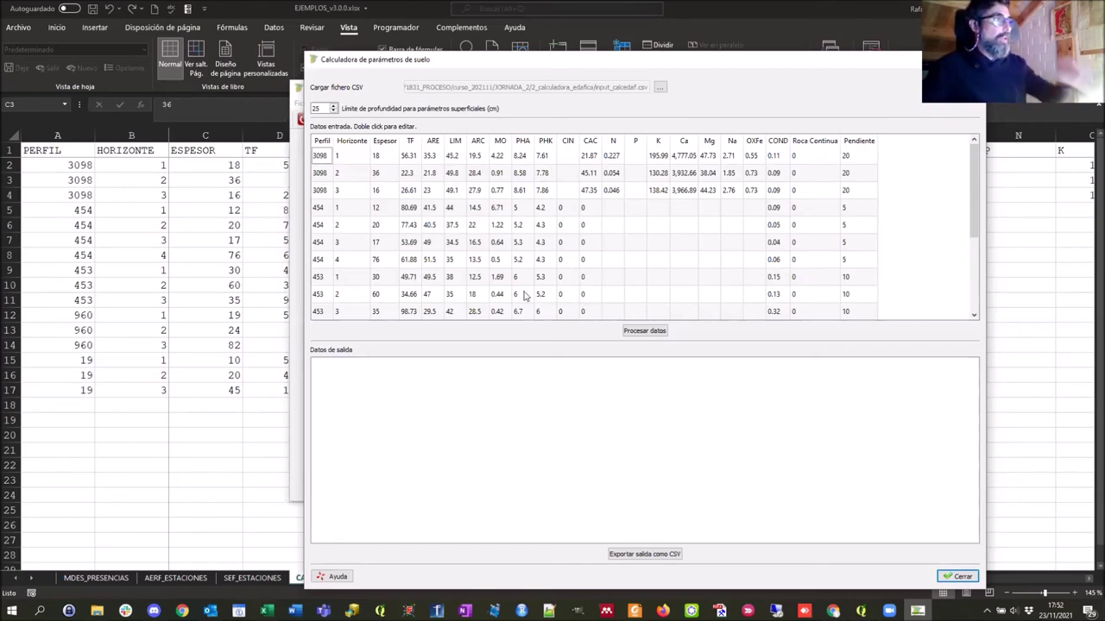
{"action": "left_click", "coordinate": [654, 334]}
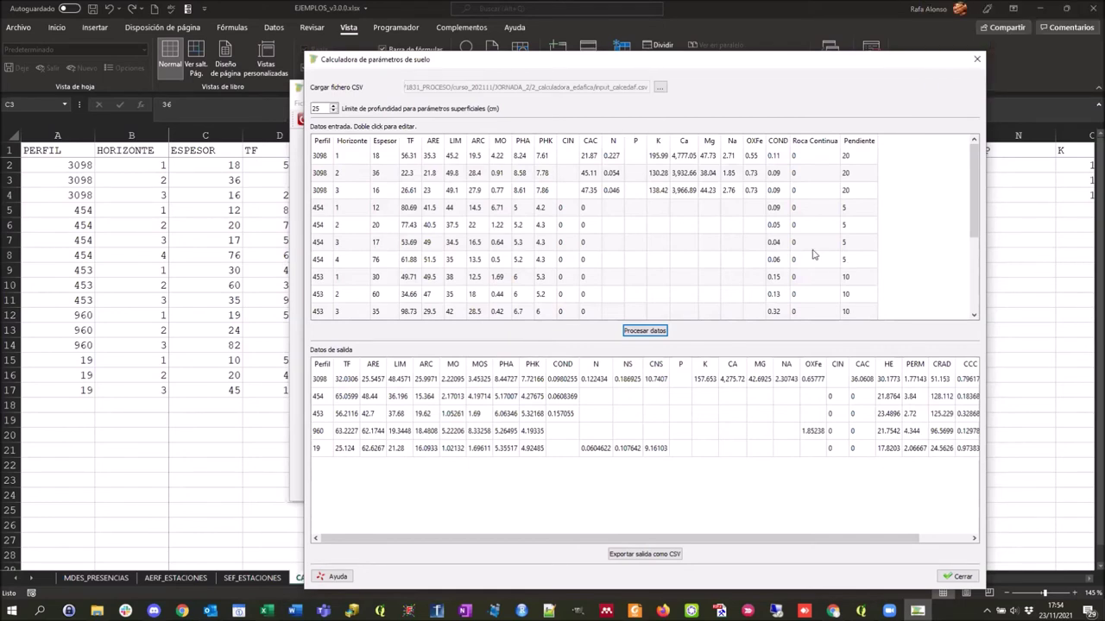
Export the calculated soil parameters as a CSV file named J2_REAL in the output folder of 2_calculadora_edafica
{"action": "left_click_drag", "start_coordinate": [635, 59], "coordinate": [583, 38]}
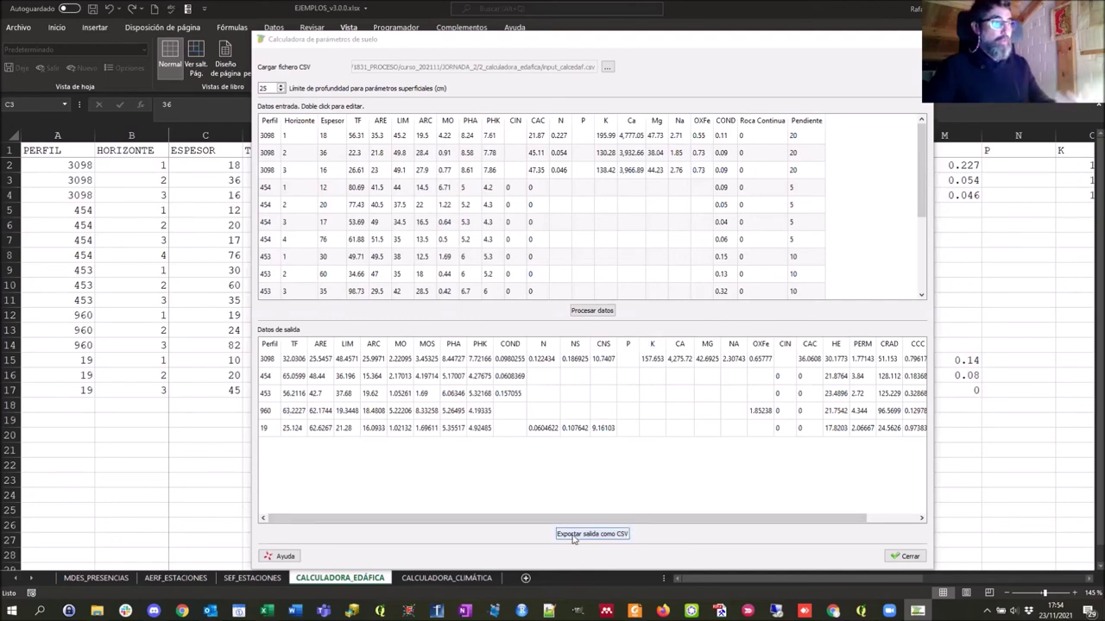
{"action": "left_click", "coordinate": [620, 535]}
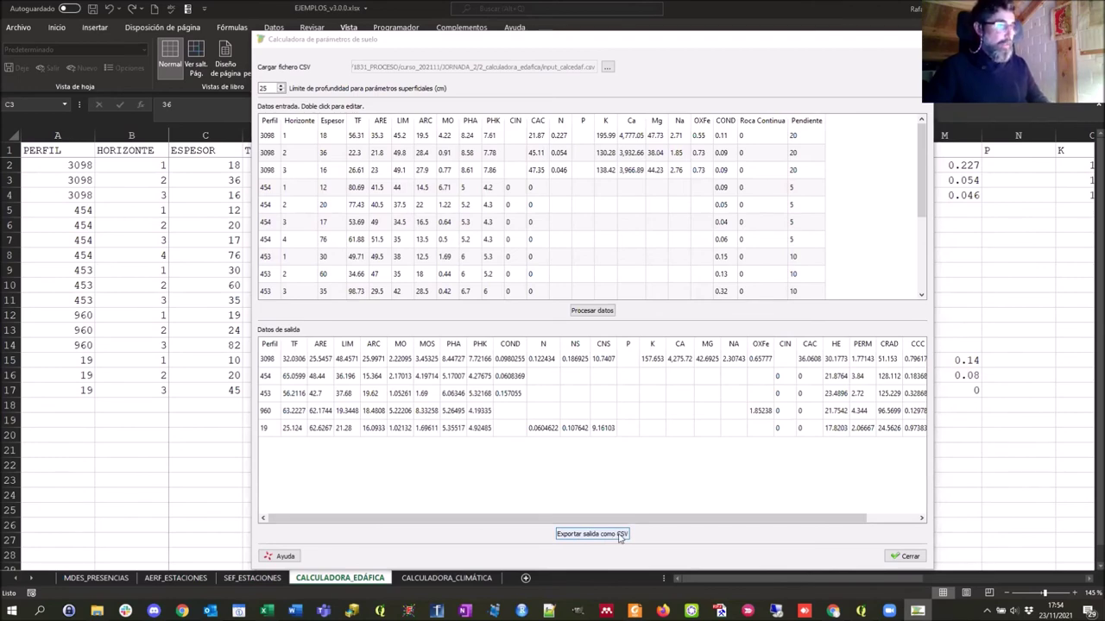
{"action": "double_click", "coordinate": [381, 133]}
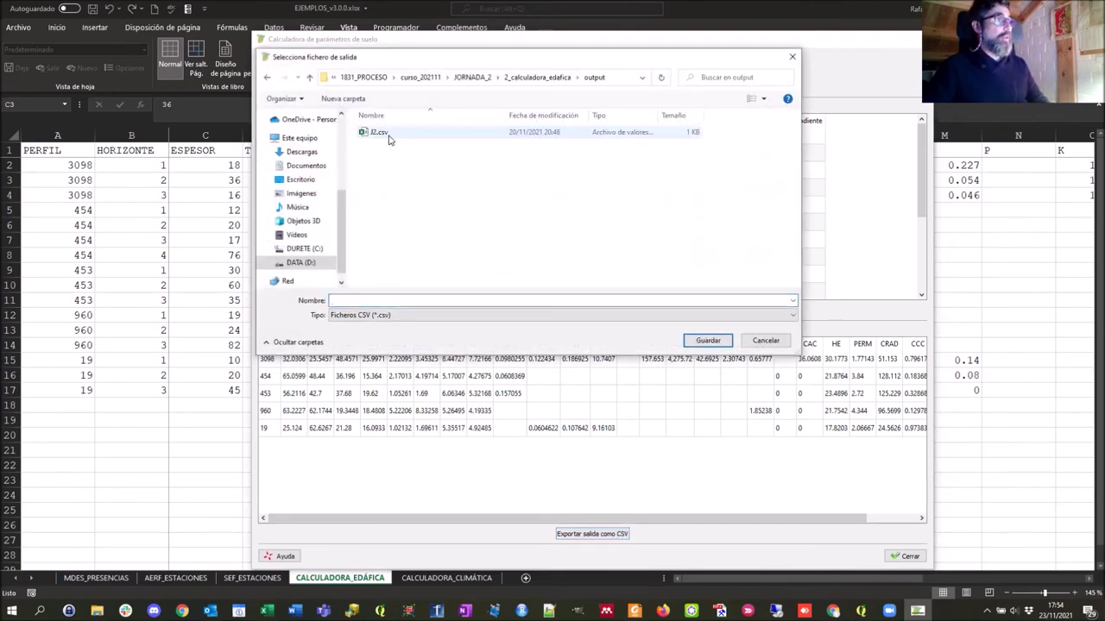
{"action": "left_click", "coordinate": [360, 301]}
{"action": "type", "text": "J"}
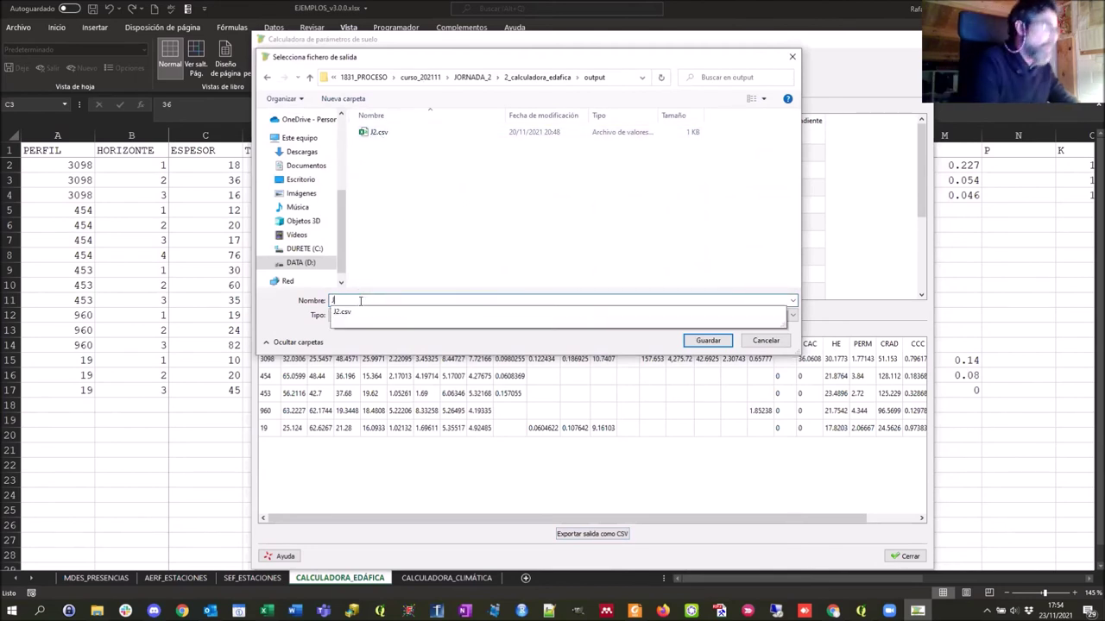
{"action": "type", "text": "2."}
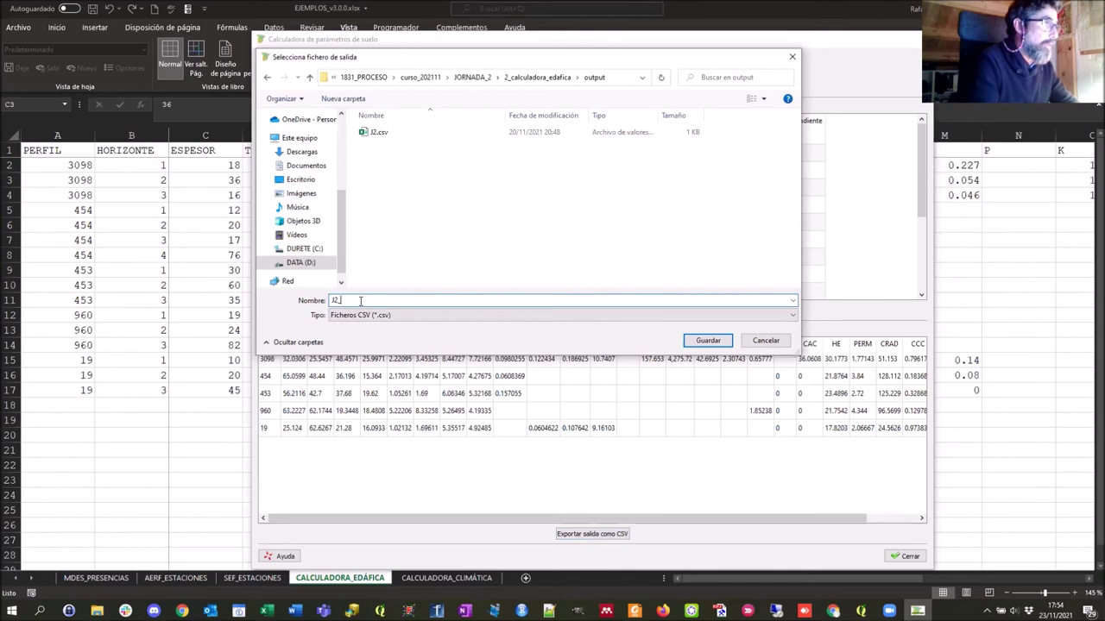
{"action": "type", "text": "REA"}
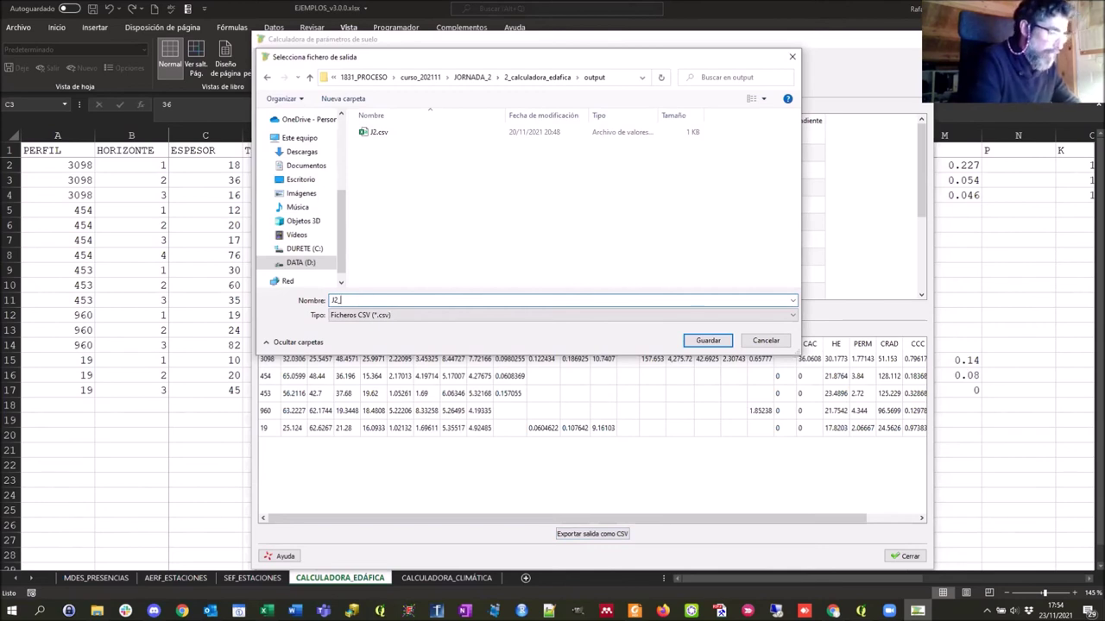
{"action": "type", "text": "L"}
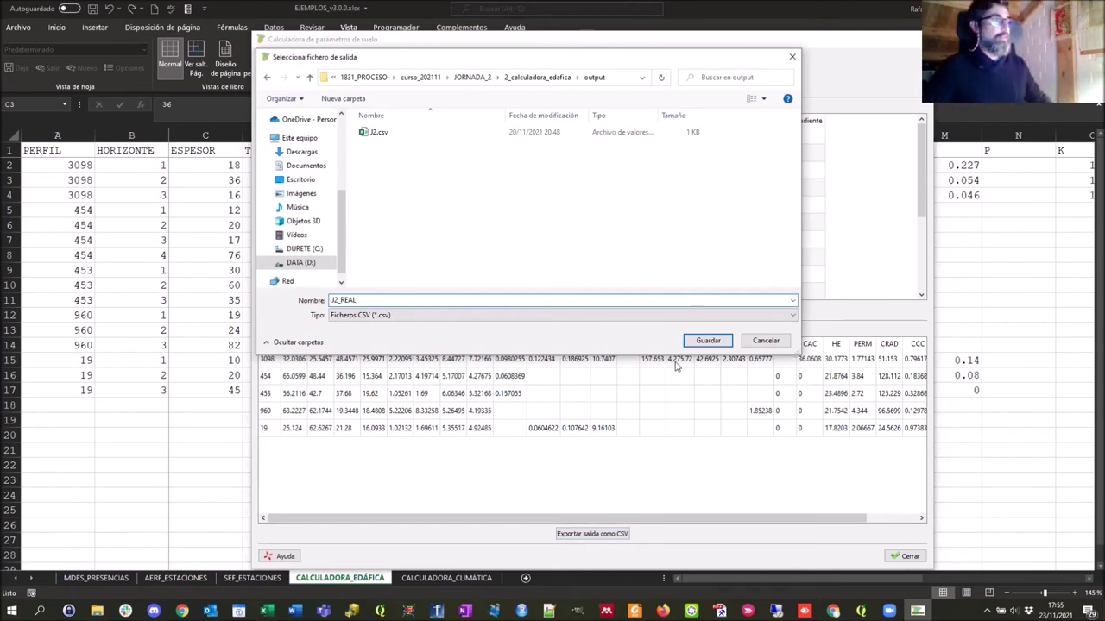
{"action": "left_click", "coordinate": [707, 341]}
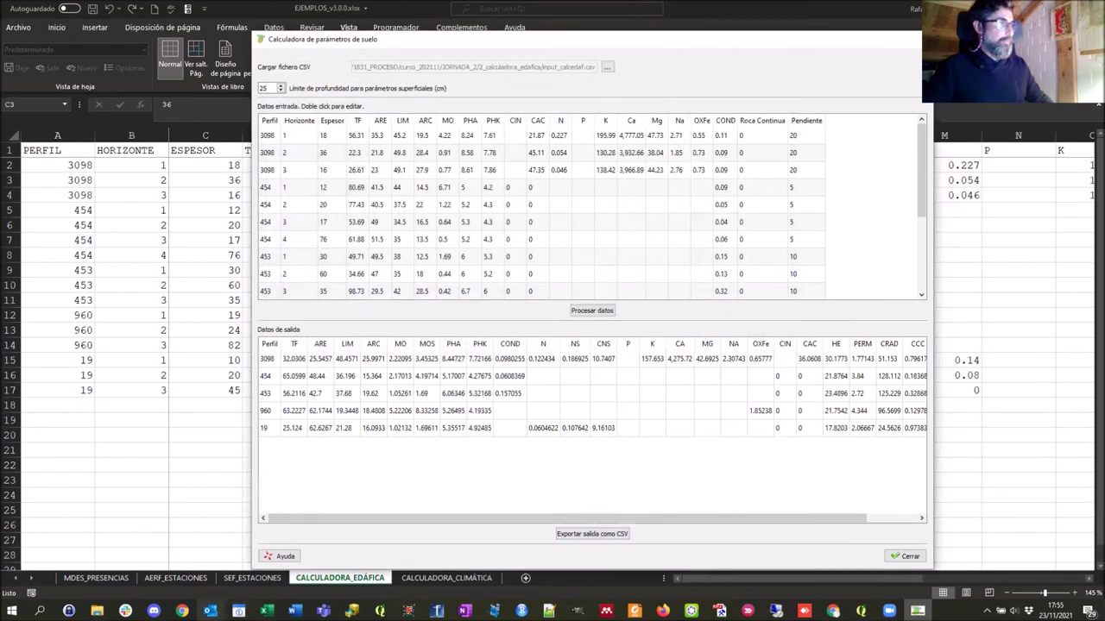
Switch to File Explorer and open J2_REAL.csv from the output folder of 2_calculadora_edafica in Excel
{"action": "key", "text": "alt+Tab"}
{"action": "key", "text": "alt+Tab"}
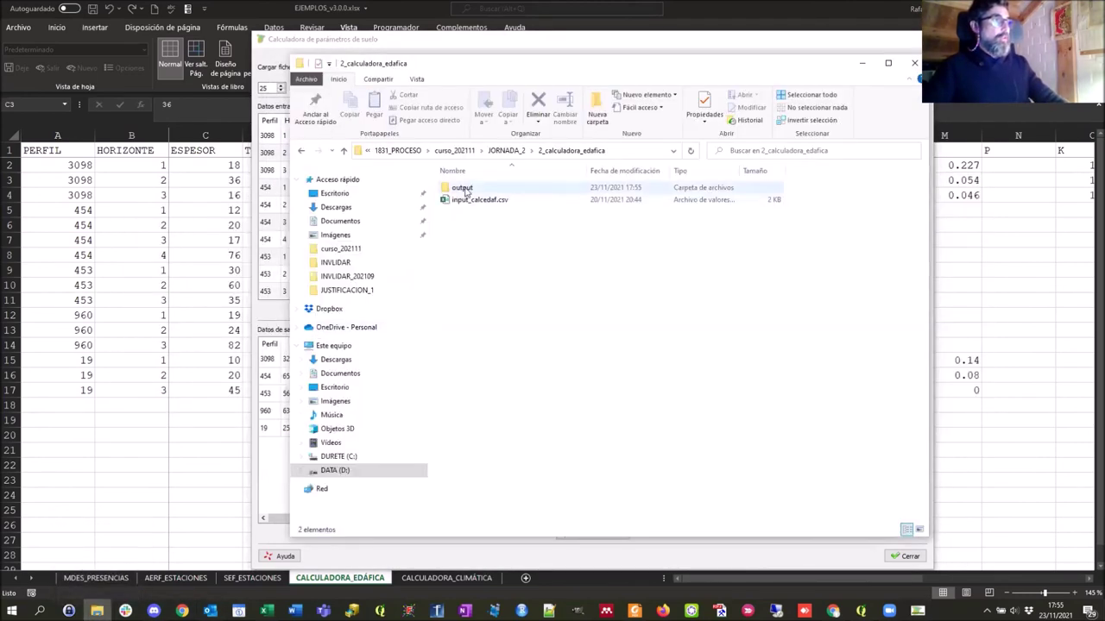
{"action": "double_click", "coordinate": [459, 190]}
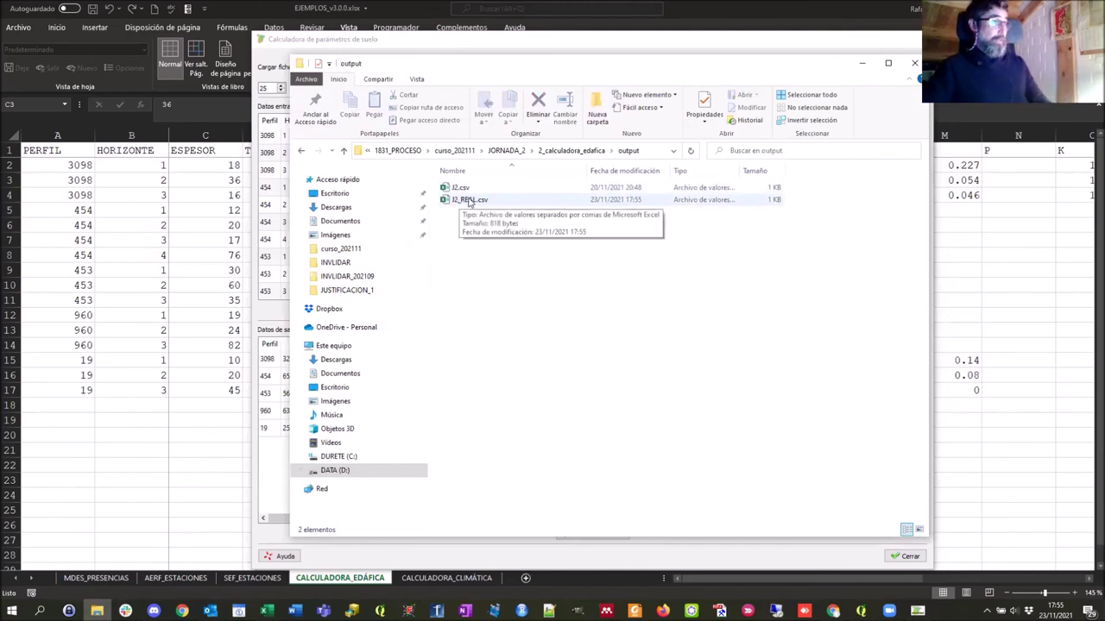
{"action": "key", "text": "alt+Tab"}
{"action": "key", "text": "alt+Tab"}
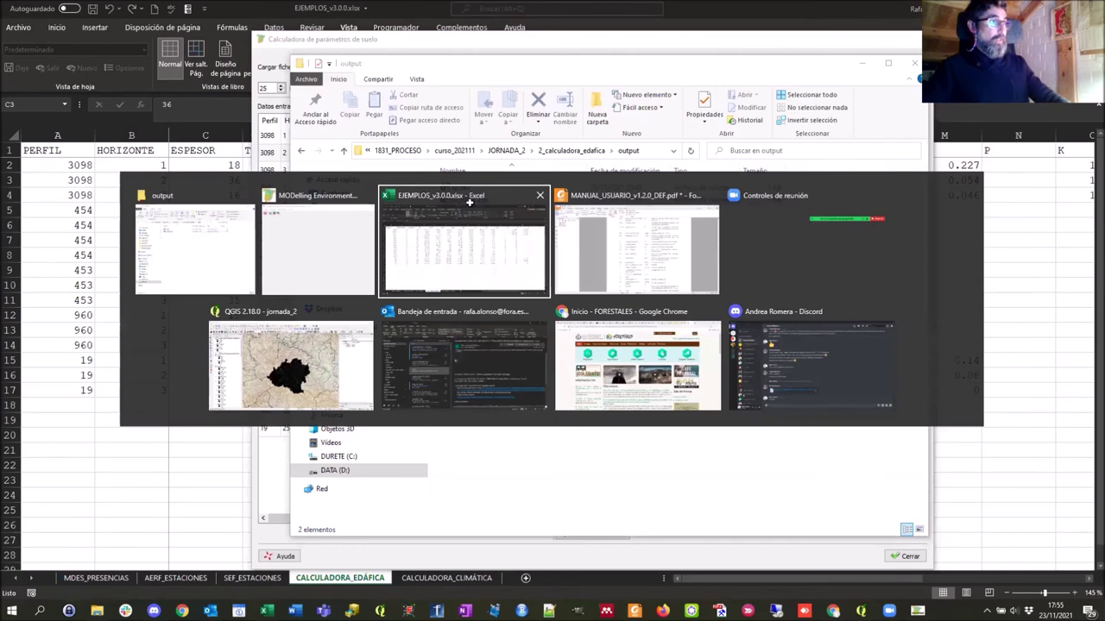
{"action": "key", "text": "alt+Tab"}
{"action": "key", "text": "alt+Tab"}
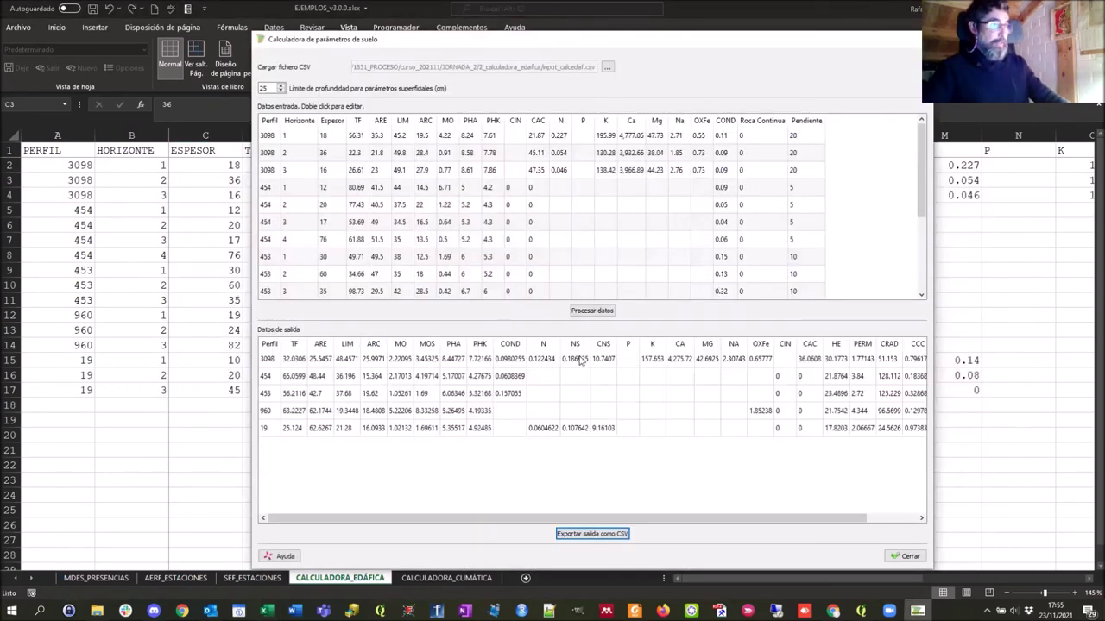
{"action": "key", "text": "alt+Tab"}
{"action": "key", "text": "alt+Tab"}
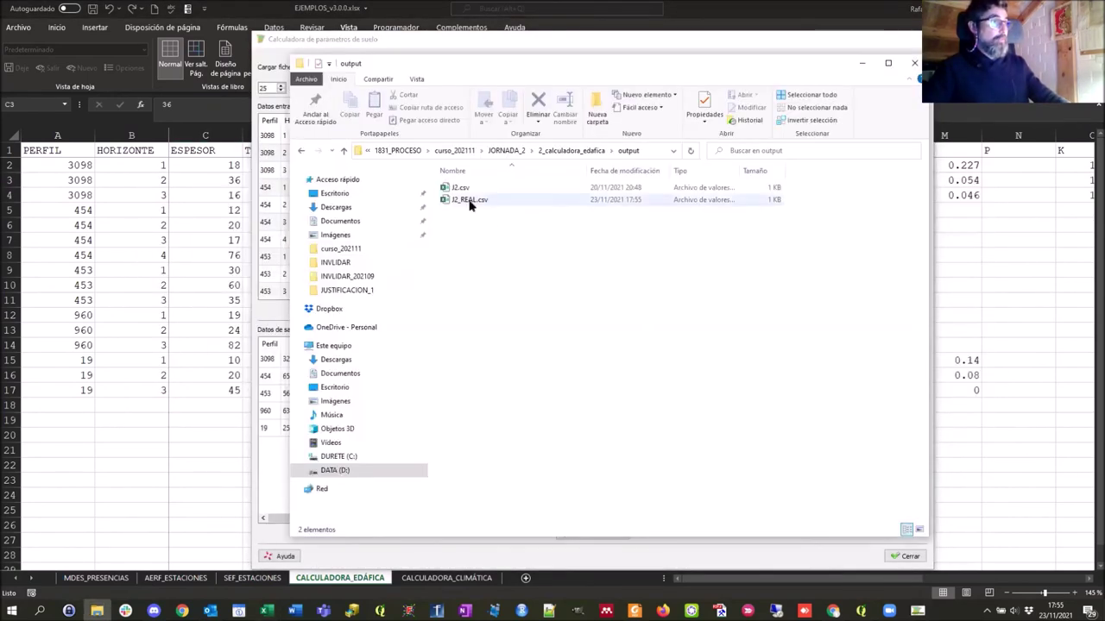
{"action": "left_click", "coordinate": [469, 201]}
{"action": "key", "text": "alt+Tab"}
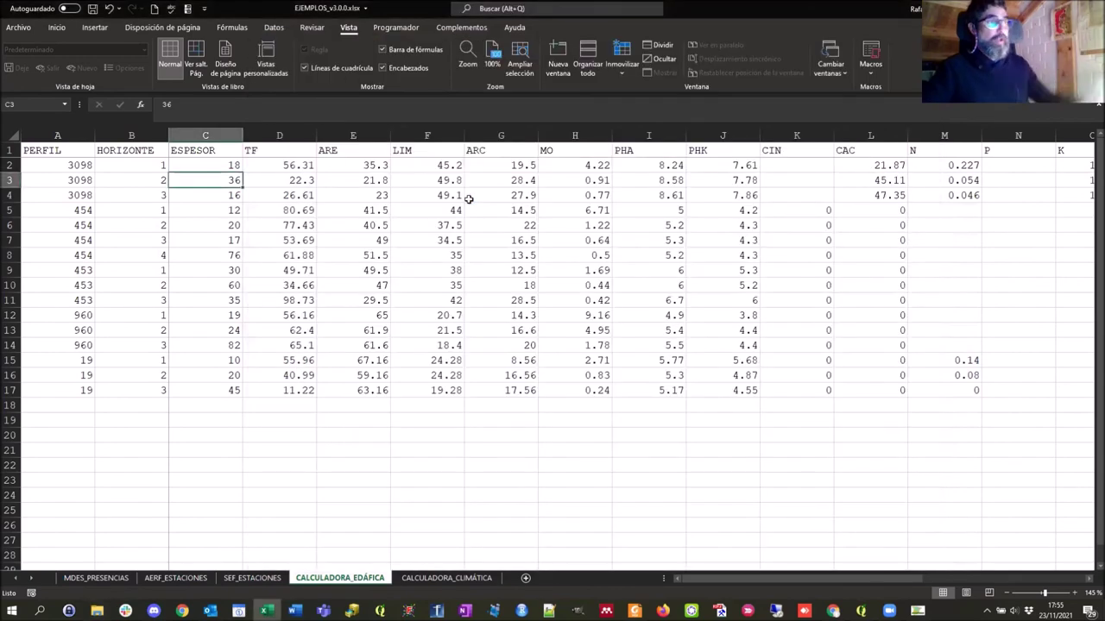
{"action": "scroll", "coordinate": [476, 276], "scroll_direction": "up", "scroll_amount": 6}
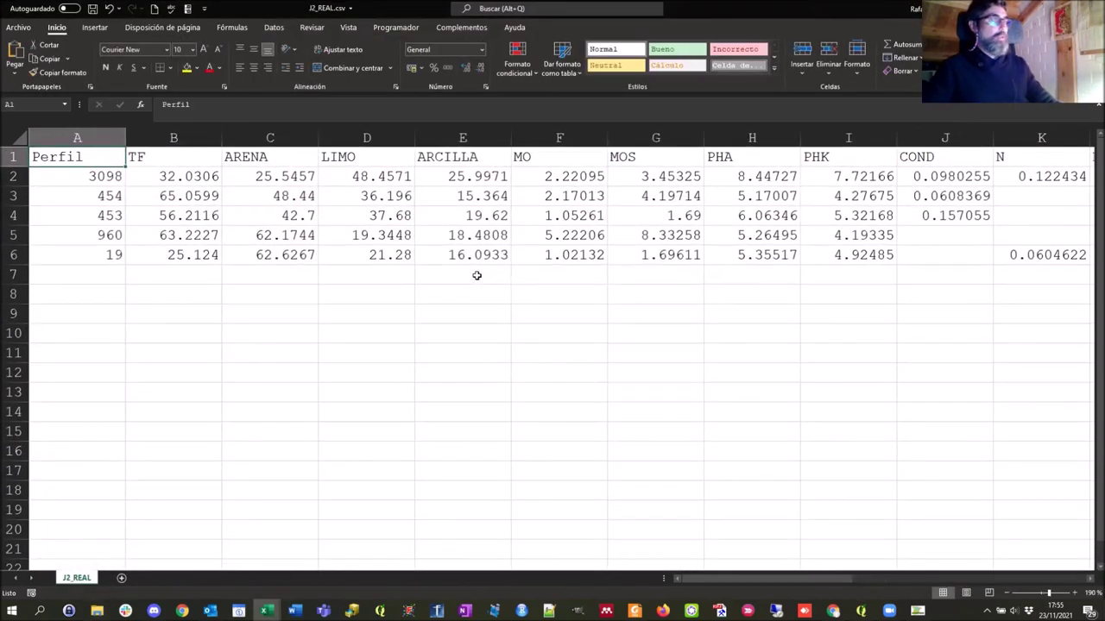
Examine the exported results for all profiles, focusing on the HE, PERM, CRAD, CCC and CIL parameters
{"action": "left_click_drag", "start_coordinate": [90, 176], "coordinate": [89, 253]}
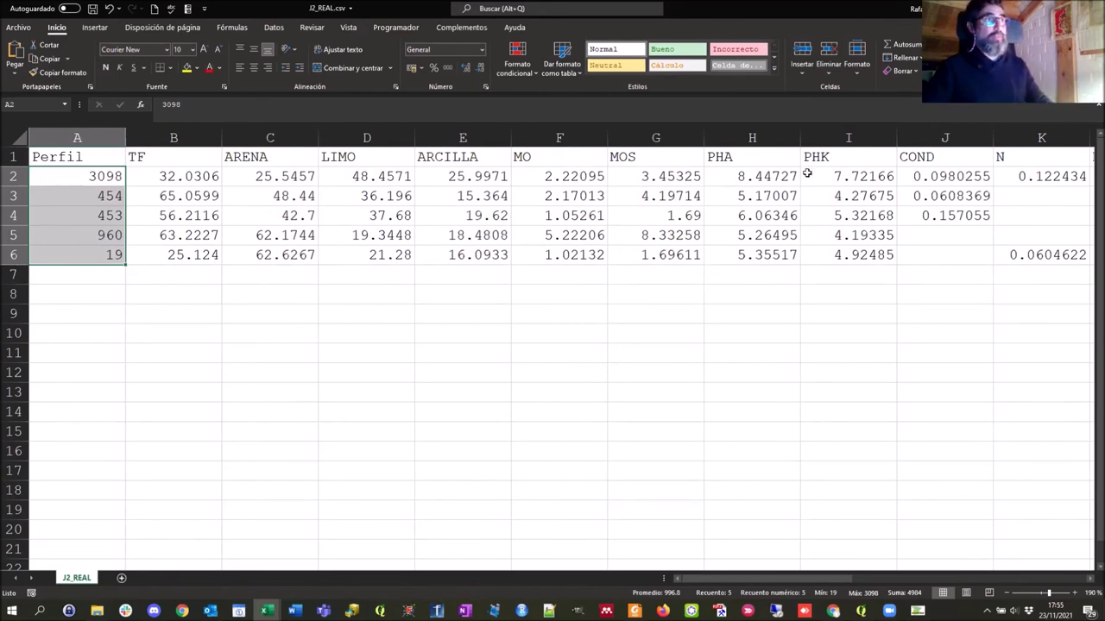
{"action": "left_click_drag", "start_coordinate": [771, 578], "coordinate": [1006, 540]}
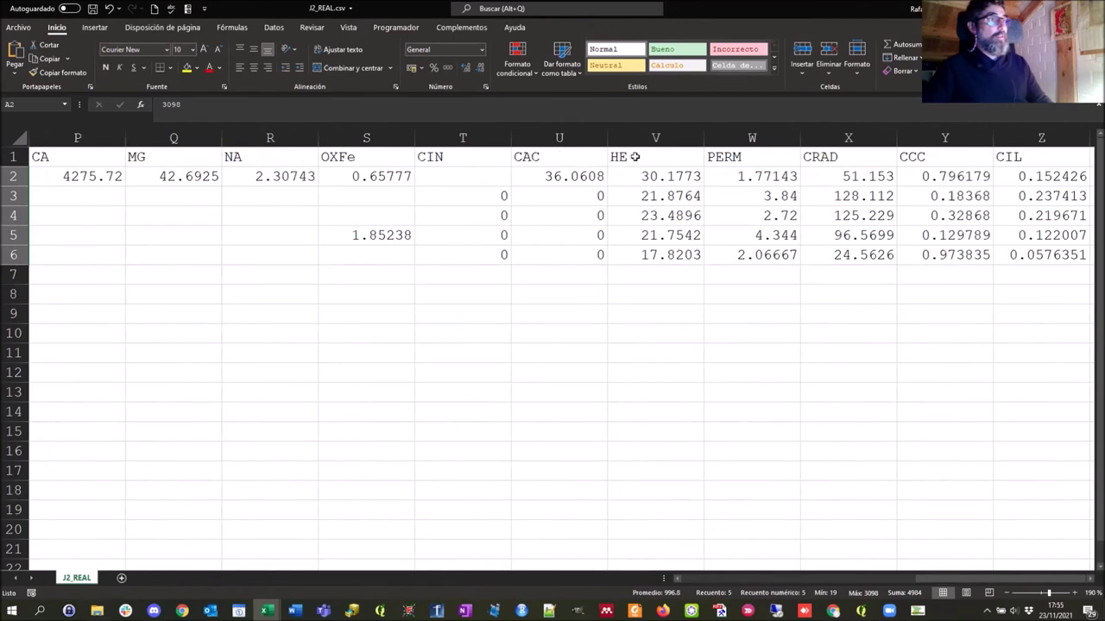
{"action": "left_click_drag", "start_coordinate": [657, 157], "coordinate": [1012, 150]}
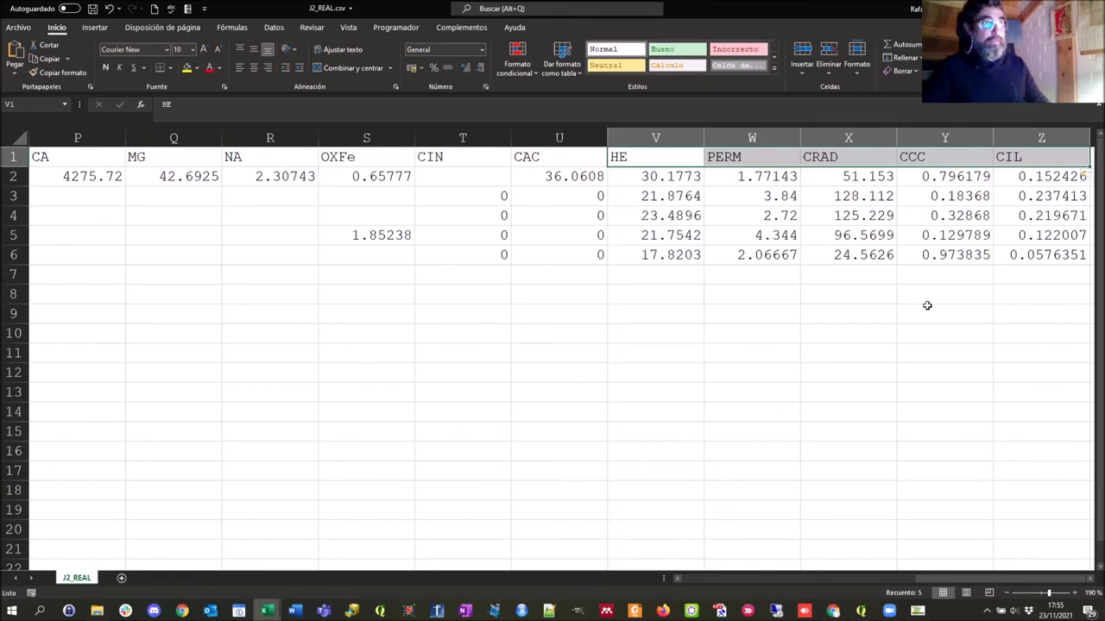
{"action": "left_click", "coordinate": [843, 154]}
{"action": "left_click_drag", "start_coordinate": [843, 154], "coordinate": [846, 251]}
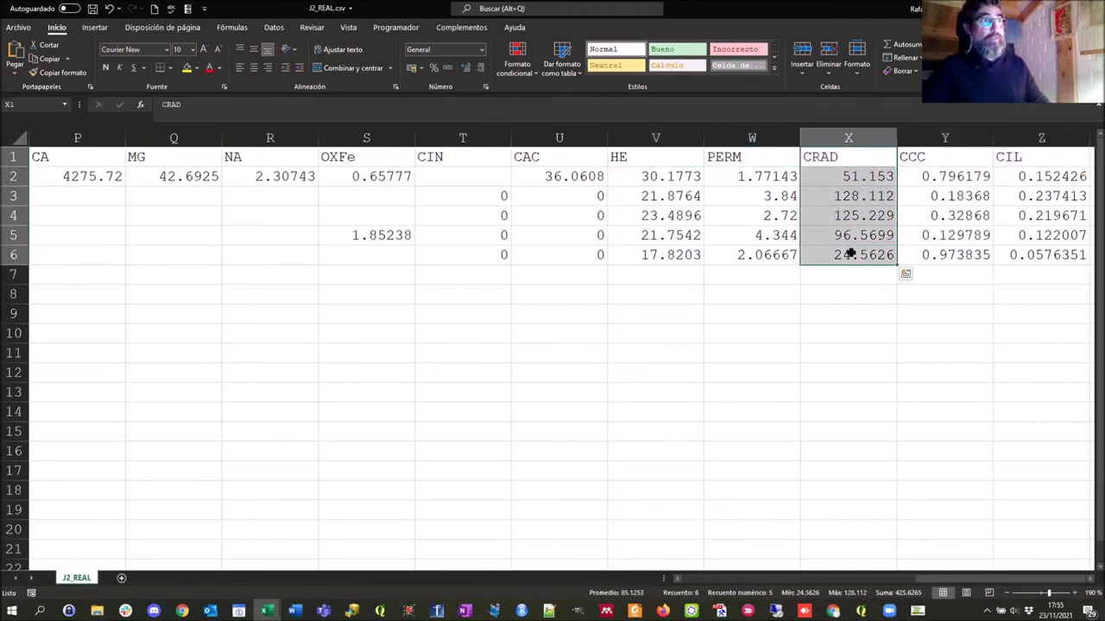
{"action": "left_click_drag", "start_coordinate": [863, 177], "coordinate": [874, 256]}
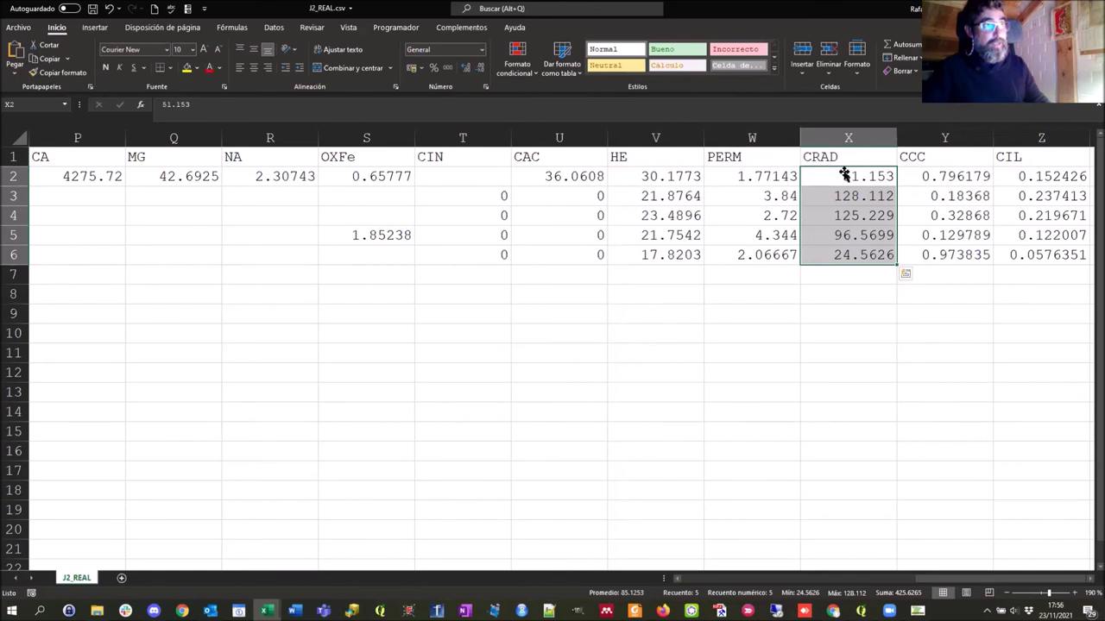
{"action": "left_click_drag", "start_coordinate": [934, 157], "coordinate": [1007, 257]}
{"action": "mouse_move", "coordinate": [742, 160]}
{"action": "left_mouse_down"}
{"action": "mouse_move", "coordinate": [744, 207]}
{"action": "mouse_move", "coordinate": [681, 256]}
{"action": "left_mouse_up"}
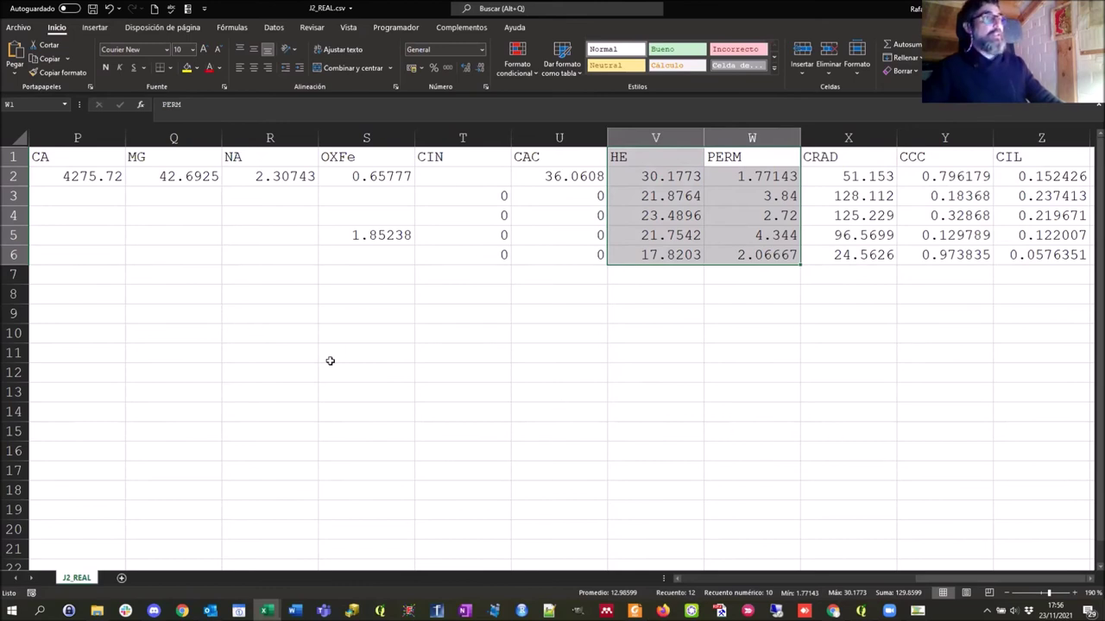
Switch to the EJEMPLOS_v3.0.0.xlsx workbook and compare the CIN values of profile 3098 with those of profile 454
{"action": "key", "text": "alt+Tab"}
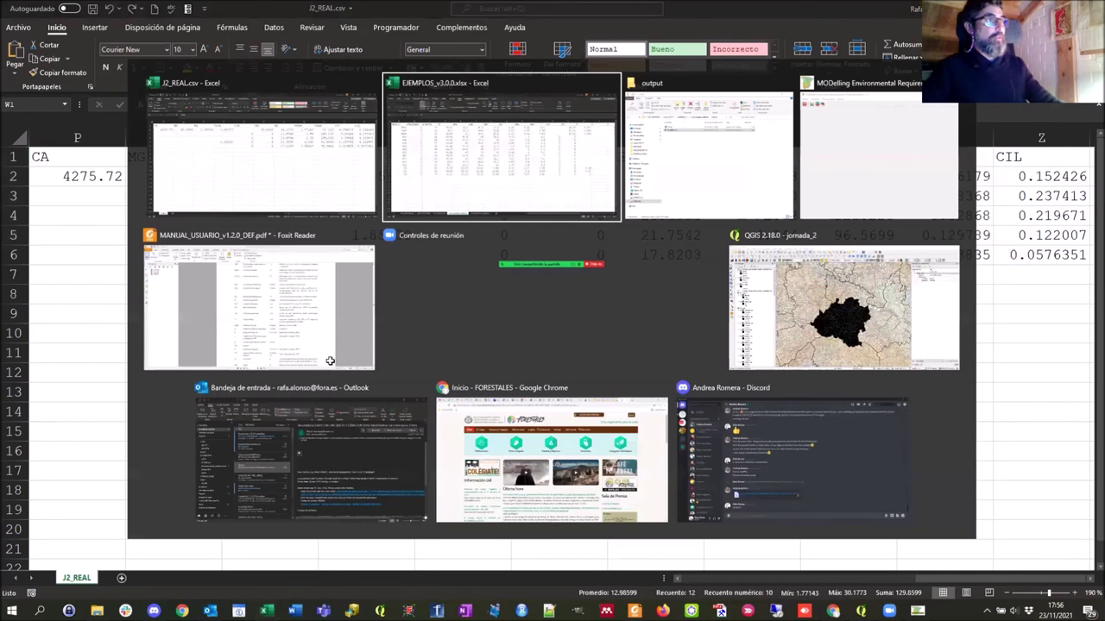
{"action": "scroll", "coordinate": [510, 374], "scroll_direction": "up", "scroll_amount": 1}
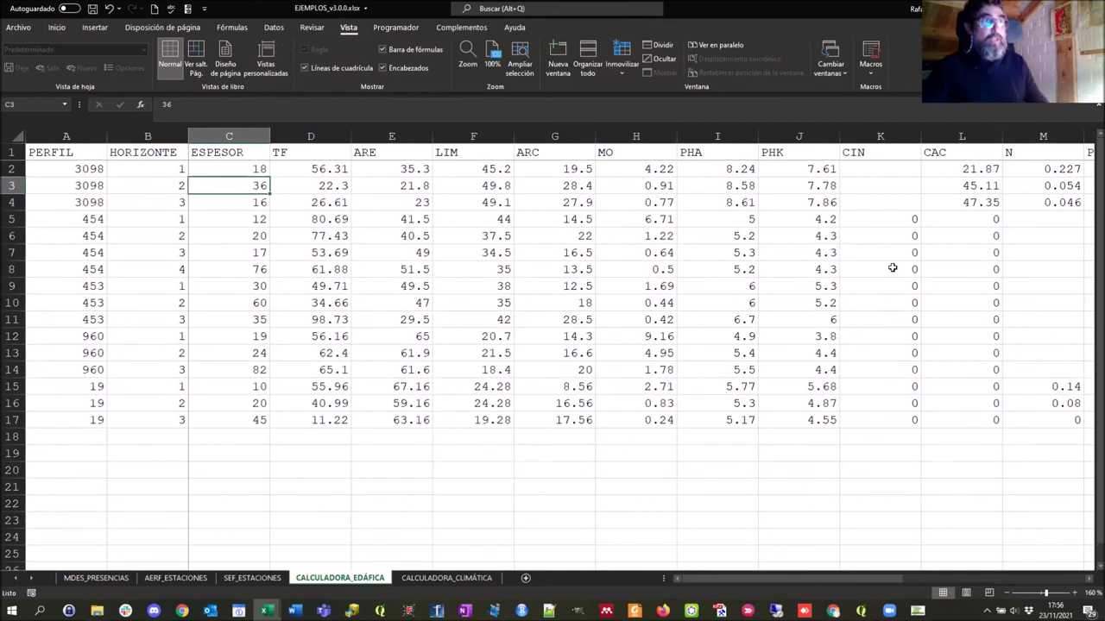
{"action": "left_click", "coordinate": [888, 202]}
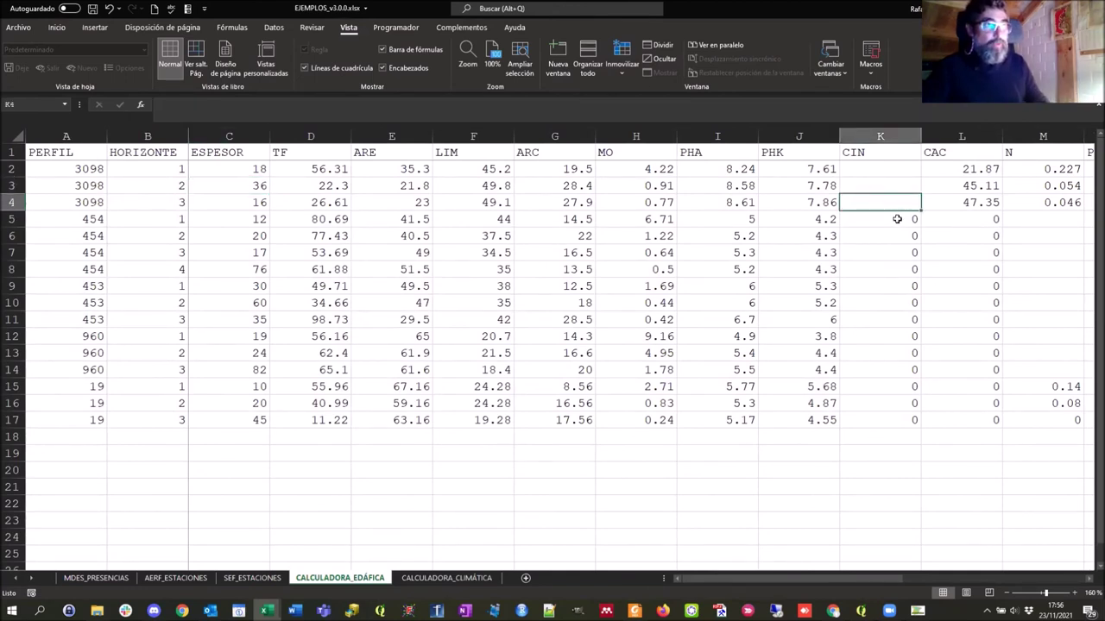
{"action": "left_click", "coordinate": [896, 219]}
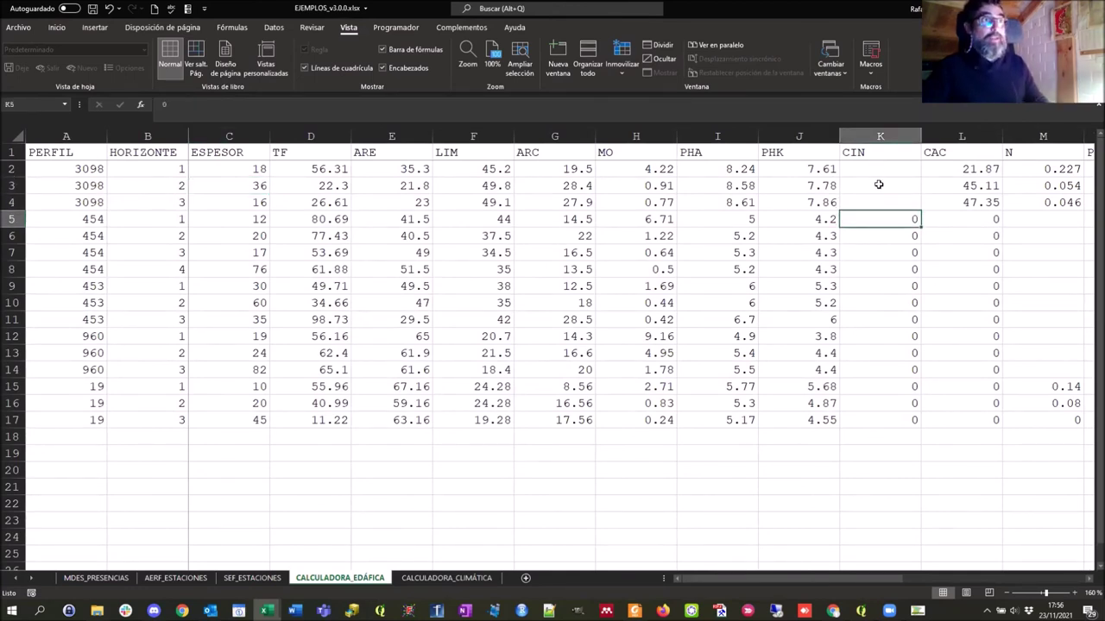
{"action": "left_click_drag", "start_coordinate": [12, 220], "coordinate": [19, 253]}
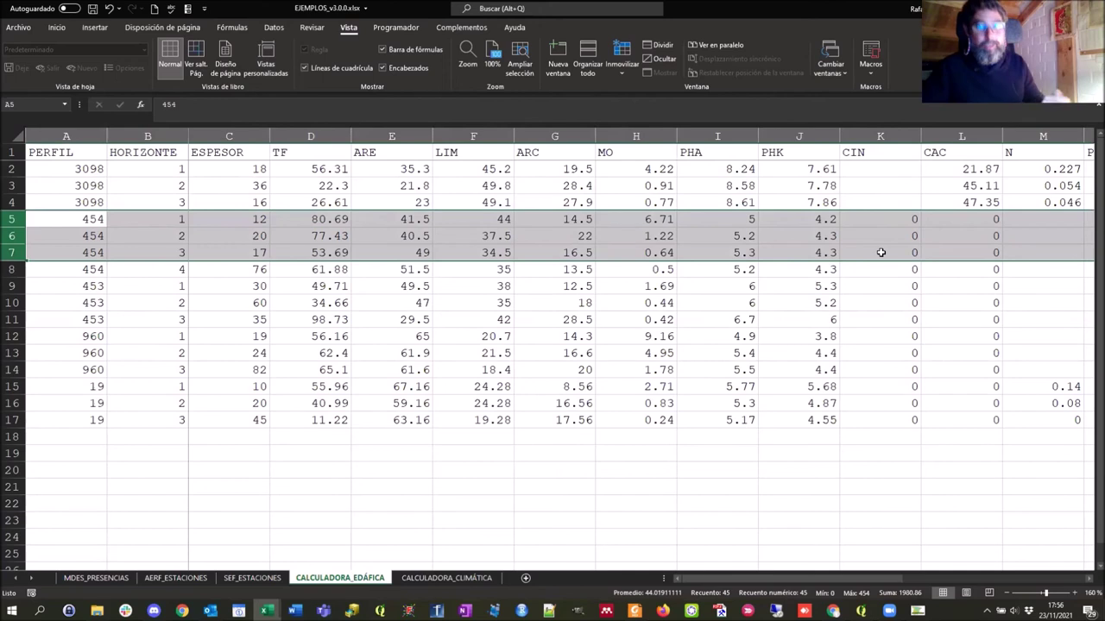
{"action": "left_click_drag", "start_coordinate": [869, 168], "coordinate": [876, 197]}
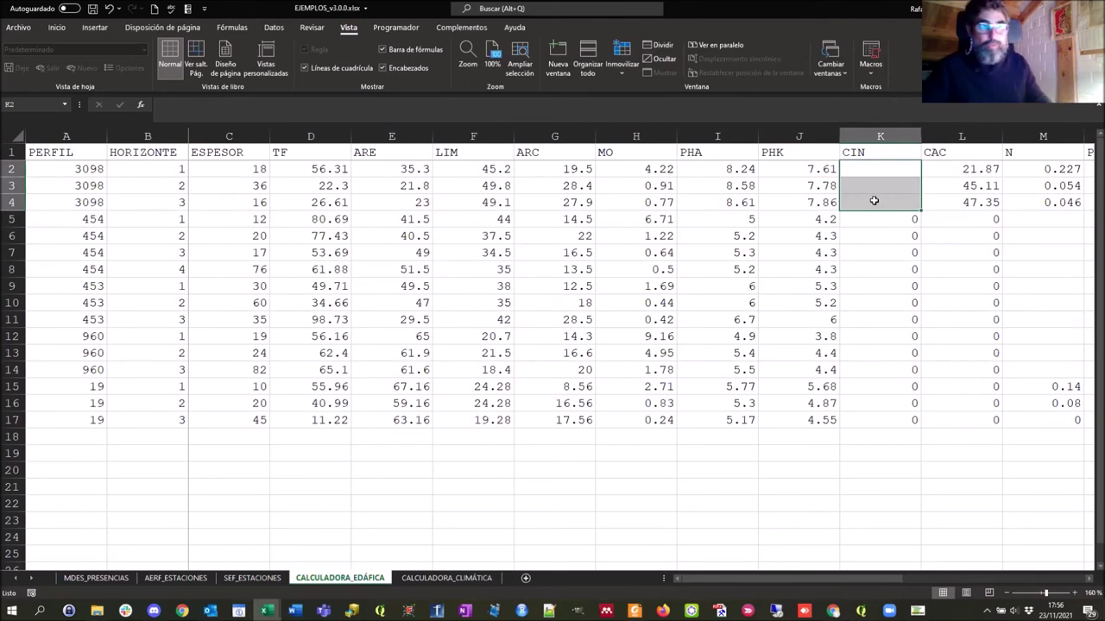
{"action": "left_click_drag", "start_coordinate": [878, 167], "coordinate": [884, 200]}
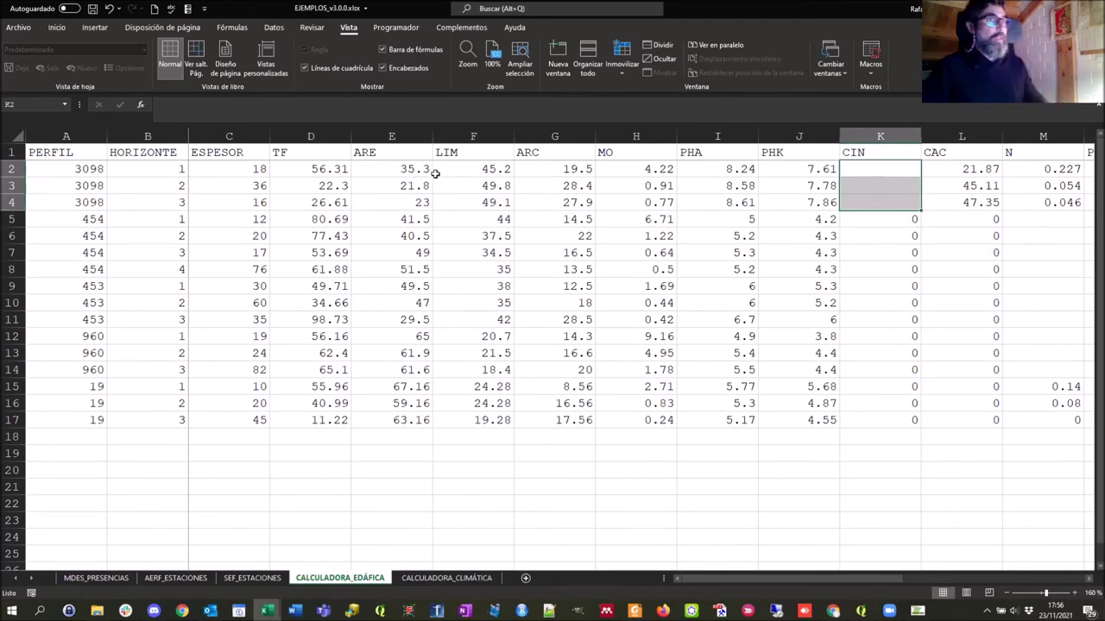
Examine the ARE, LIM and ARC texture values of profile 3098's three horizons
{"action": "left_click_drag", "start_coordinate": [481, 171], "coordinate": [488, 205]}
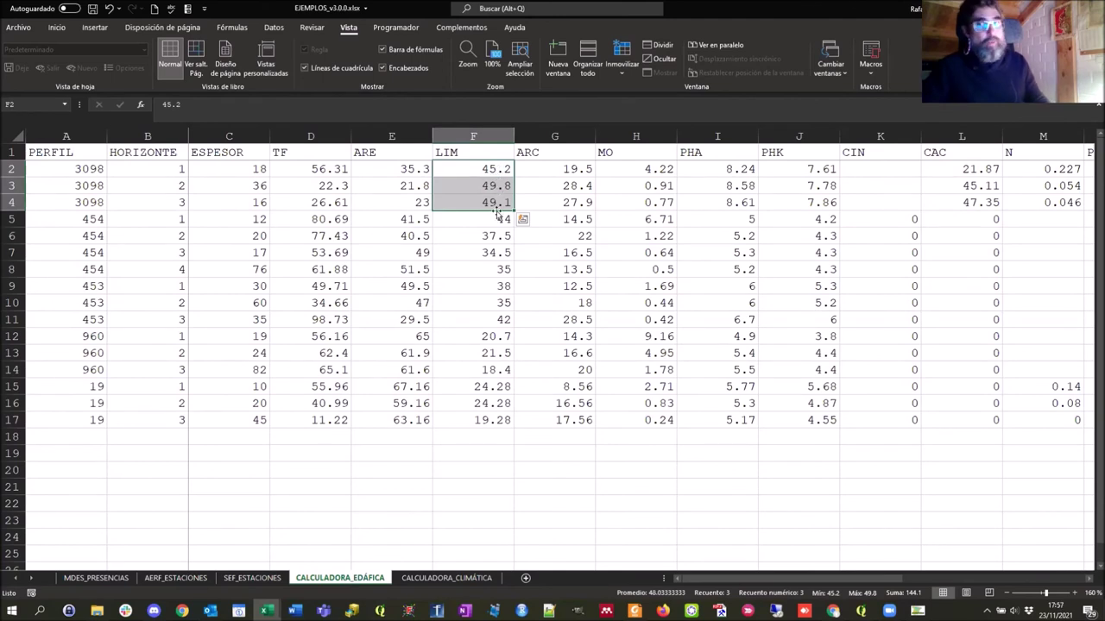
{"action": "left_click_drag", "start_coordinate": [416, 166], "coordinate": [532, 201]}
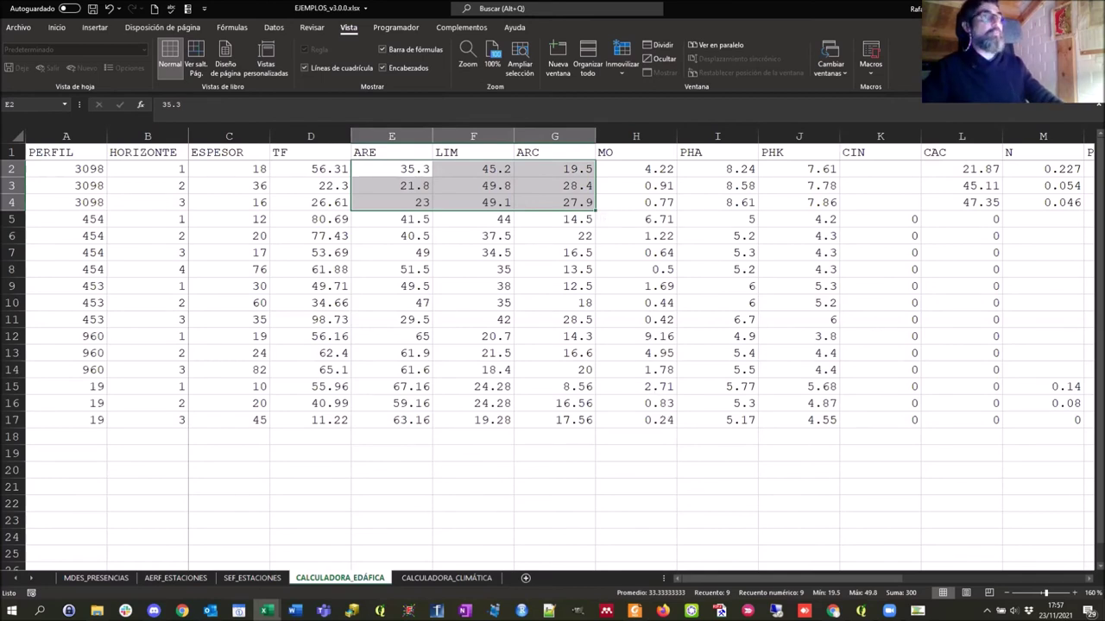
{"action": "left_click", "coordinate": [822, 301]}
Switch to ModERFoRest, close the soil parameter calculator and open the combined climatic and edaphic data calculator
{"action": "key", "text": "super+Tab"}
{"action": "key", "text": "Return"}
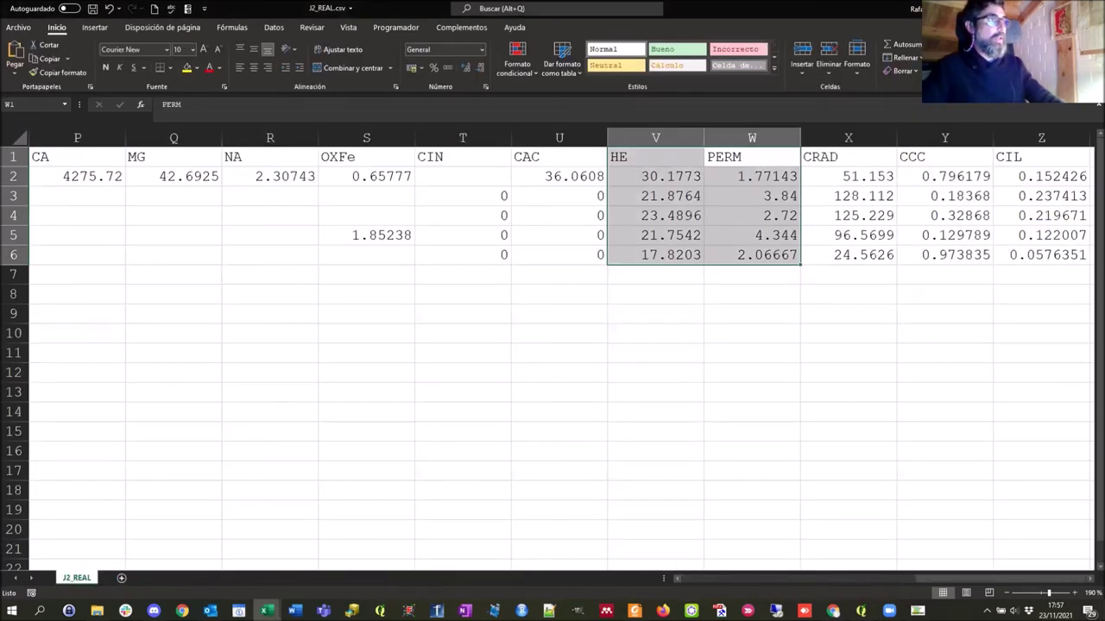
{"action": "key", "text": "alt+Tab"}
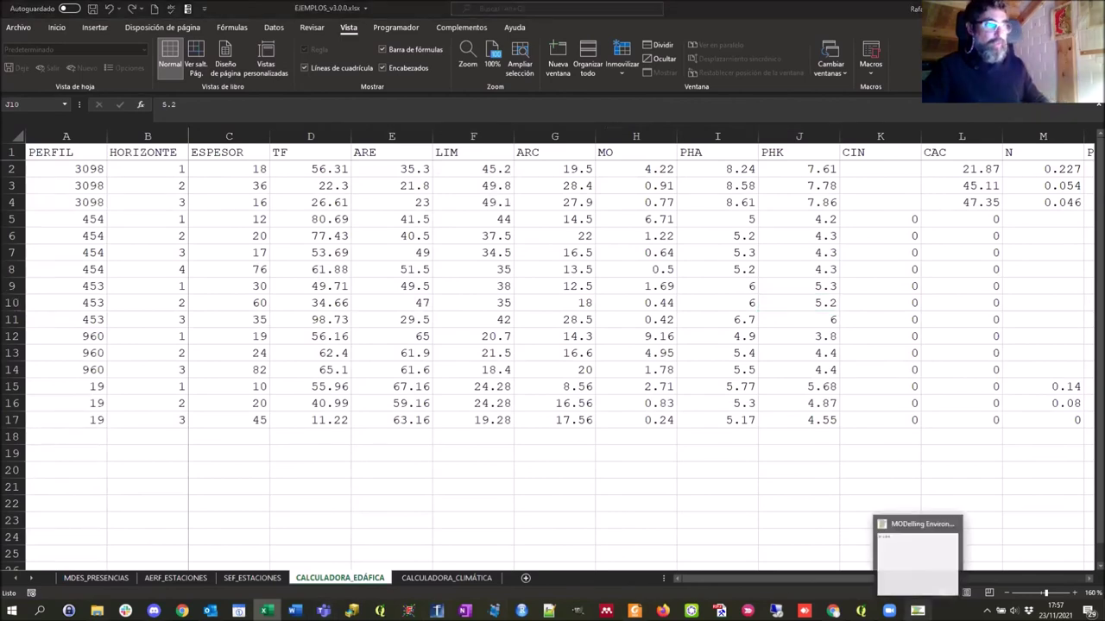
{"action": "left_click", "coordinate": [917, 610]}
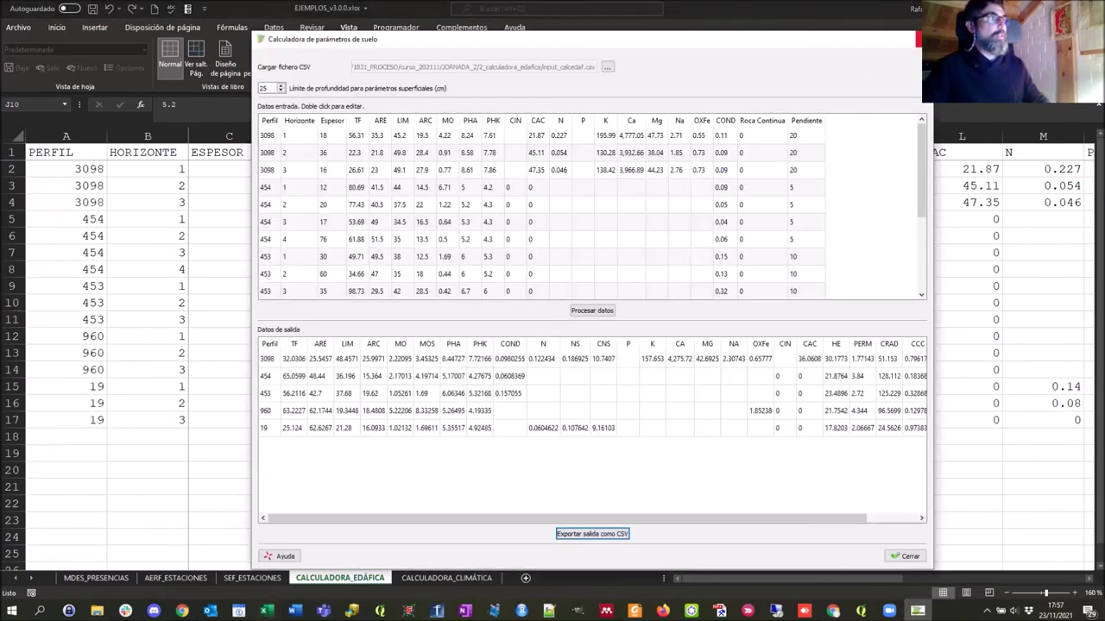
{"action": "left_click", "coordinate": [917, 39]}
{"action": "left_click", "coordinate": [382, 102]}
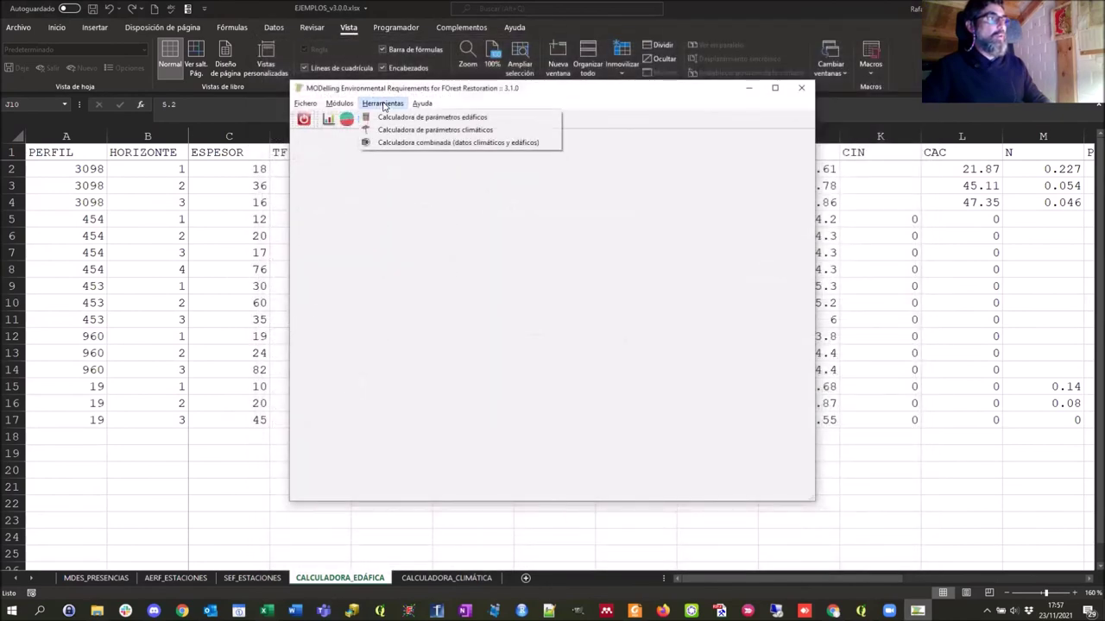
{"action": "left_click", "coordinate": [410, 145]}
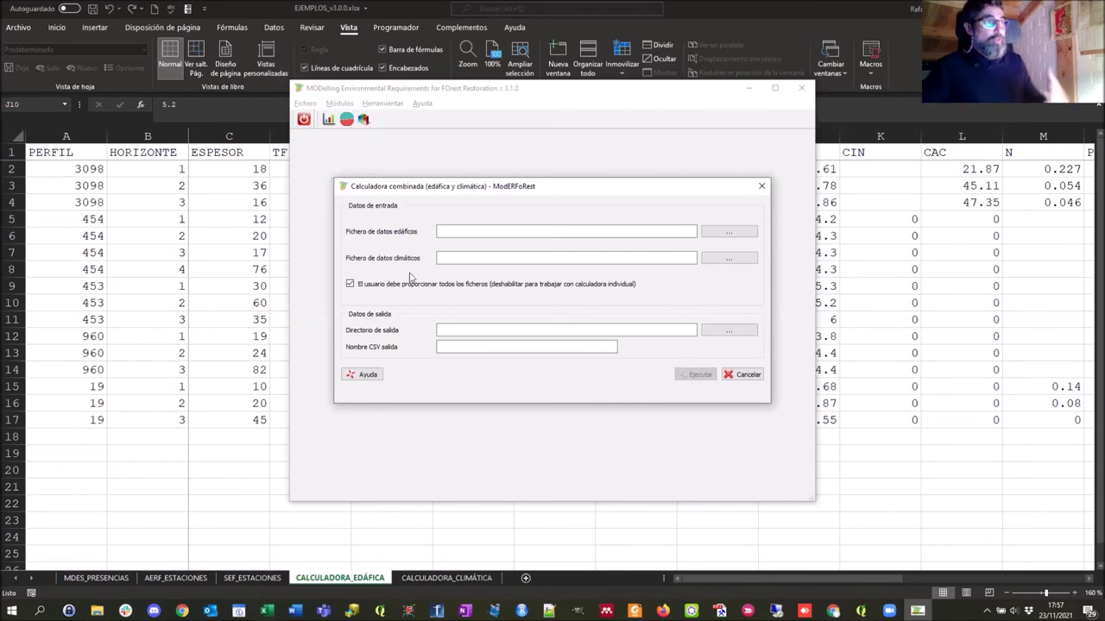
Load input_calcedaf.csv from JORNADA_2/2_calculadora_edafica as the combined calculator's edaphic data file
{"action": "left_click", "coordinate": [350, 285]}
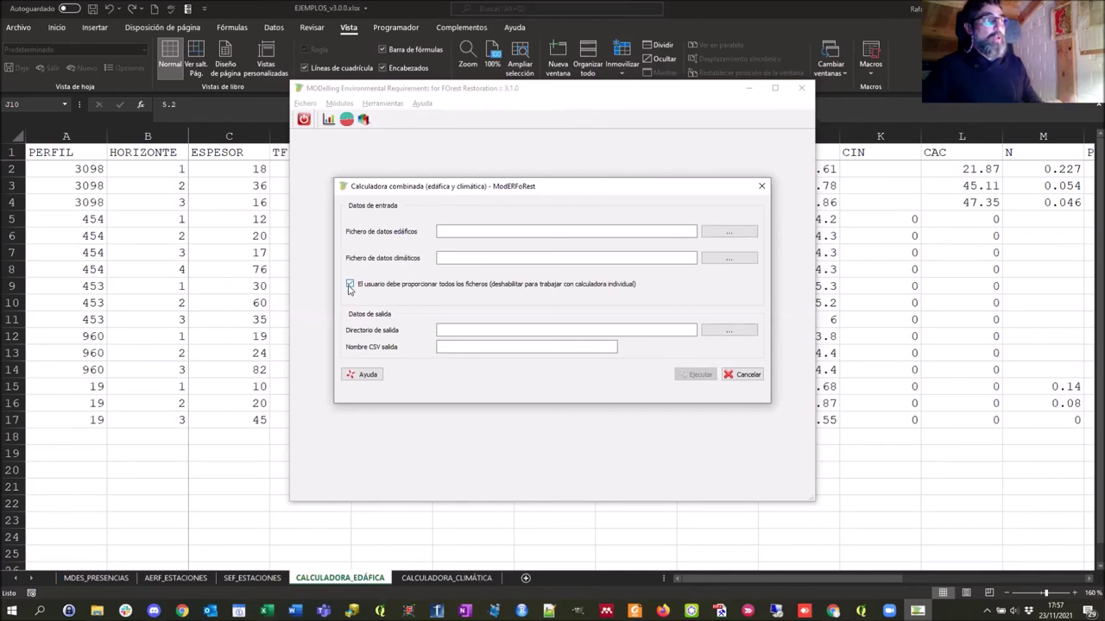
{"action": "left_click", "coordinate": [712, 237]}
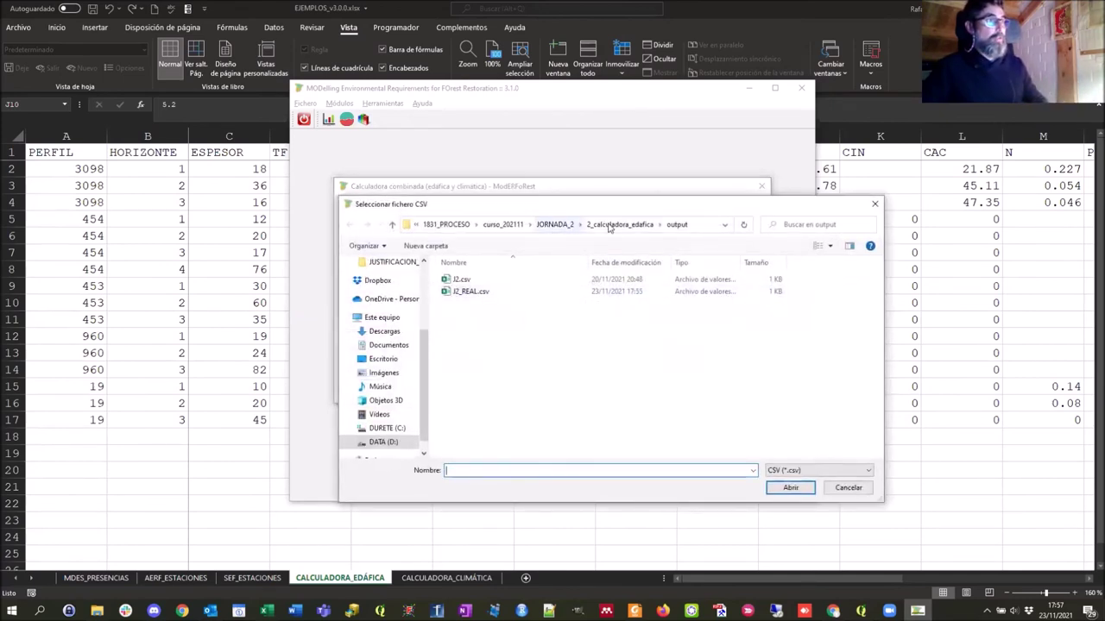
{"action": "left_click", "coordinate": [619, 225]}
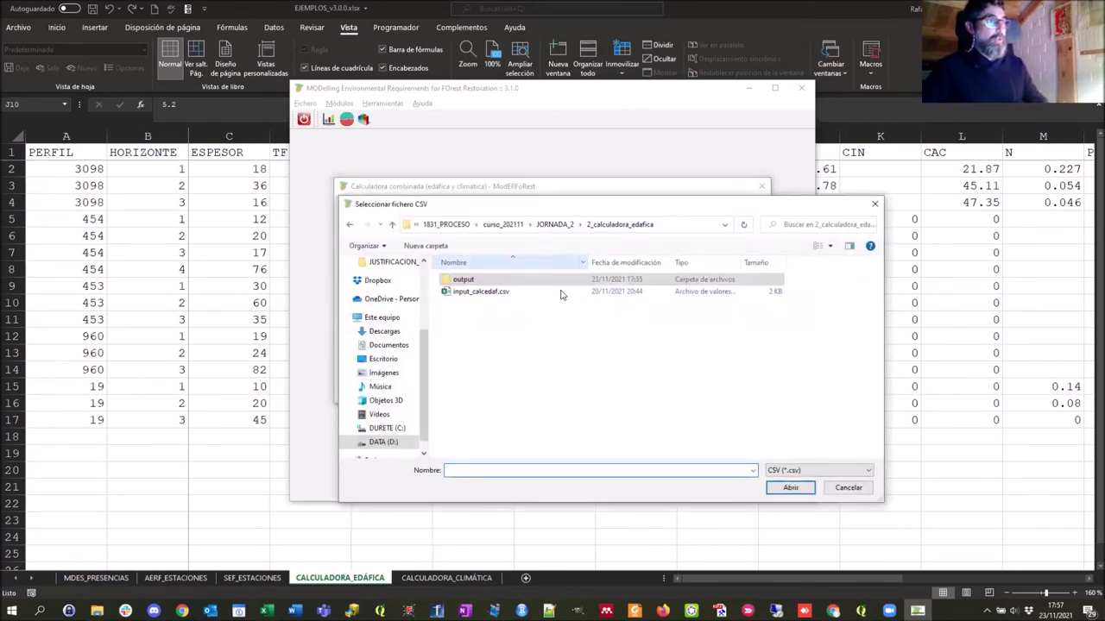
{"action": "left_click", "coordinate": [475, 292]}
{"action": "left_click", "coordinate": [787, 488]}
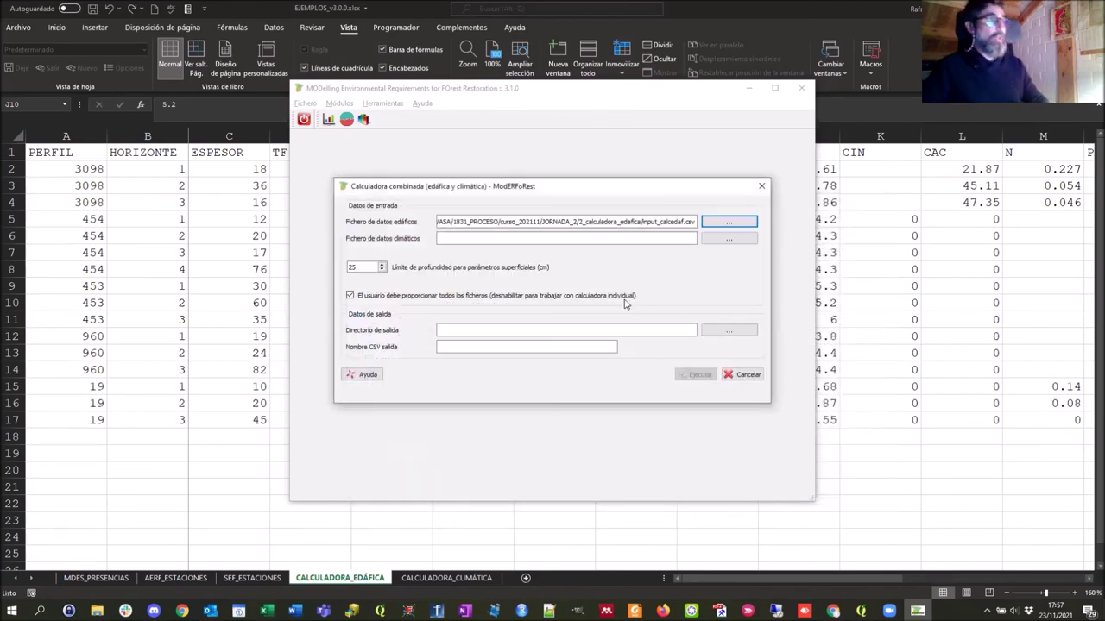
Load input_calclima.csv from JORNADA_2/1_calculadora_climatica as the climatic data file
{"action": "left_click", "coordinate": [729, 240]}
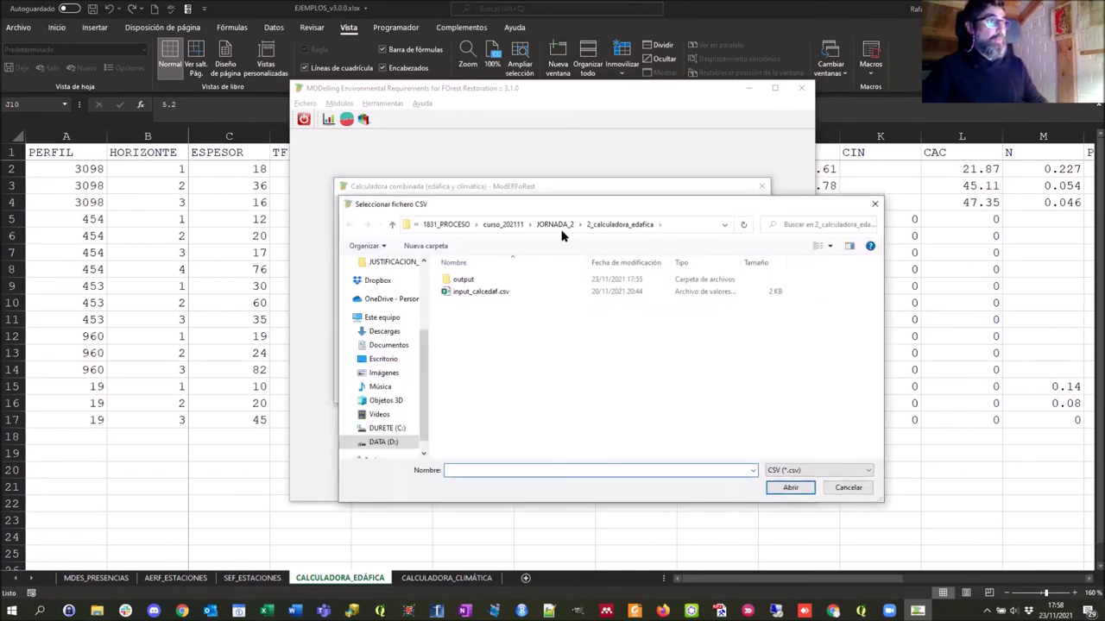
{"action": "left_click", "coordinate": [558, 226]}
{"action": "double_click", "coordinate": [489, 280]}
{"action": "left_click", "coordinate": [478, 309]}
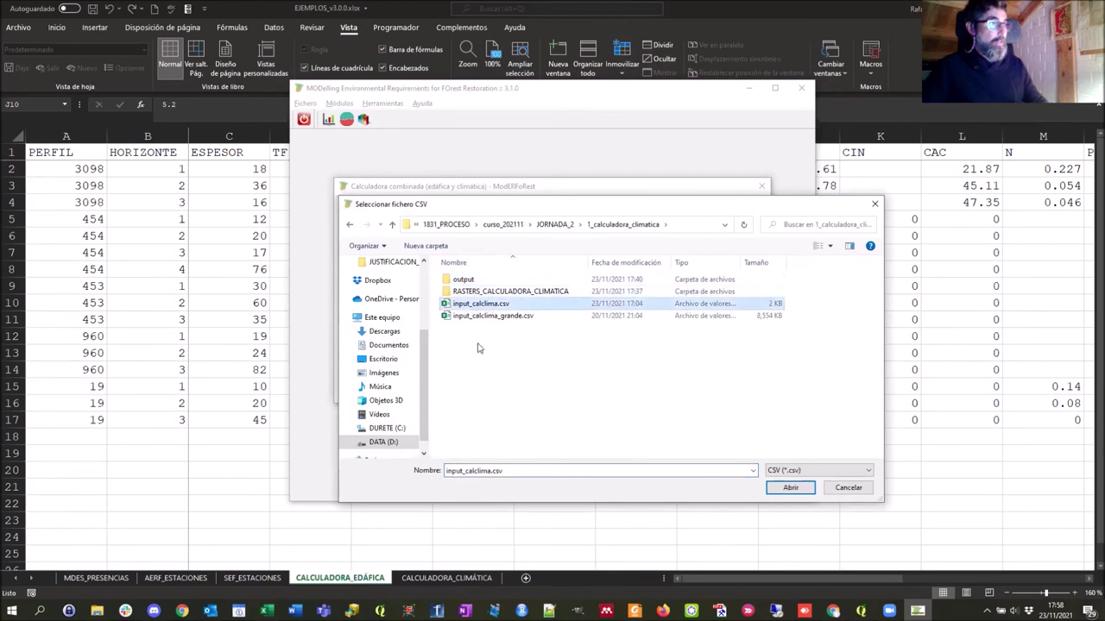
{"action": "left_click", "coordinate": [790, 488]}
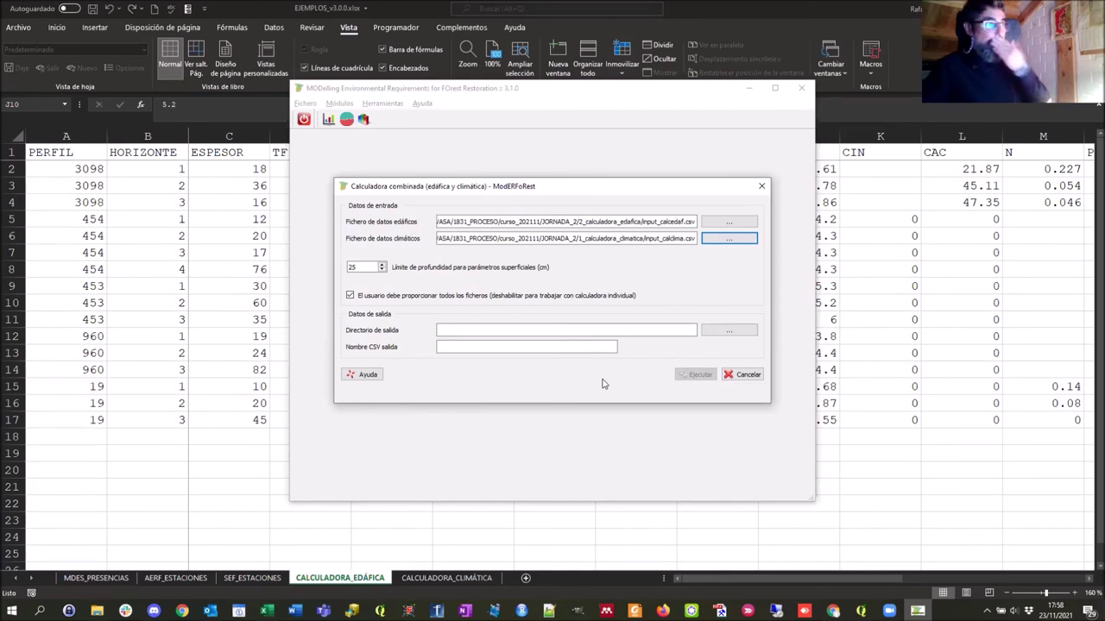
{"action": "left_click_drag", "start_coordinate": [357, 274], "coordinate": [345, 270]}
{"action": "left_click", "coordinate": [358, 268]}
{"action": "double_click", "coordinate": [358, 267]}
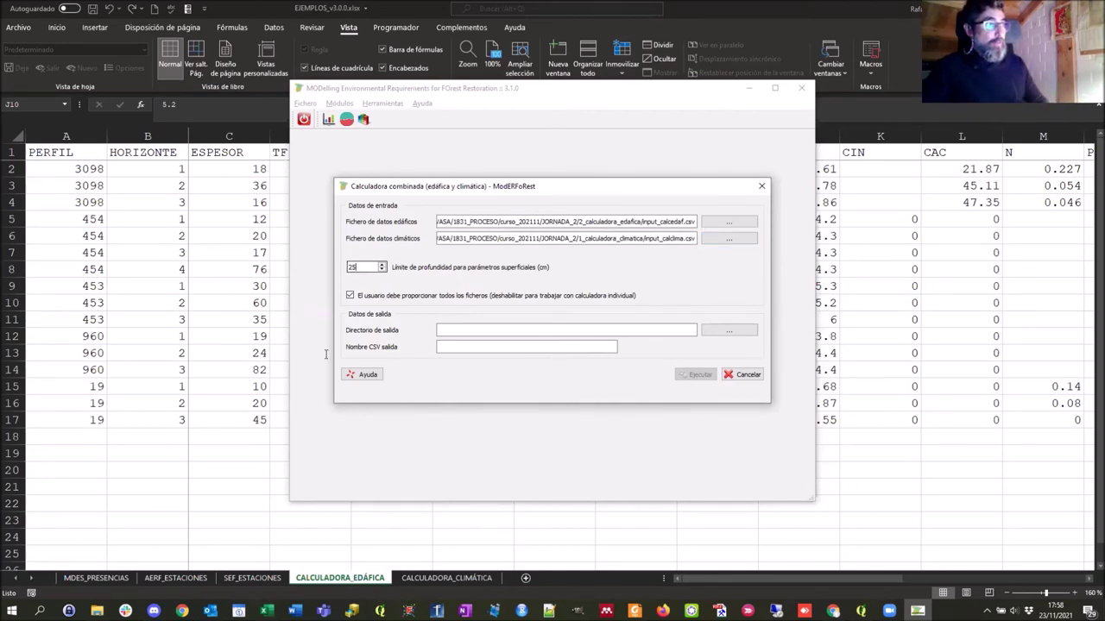
{"action": "key", "text": "ctrl+a"}
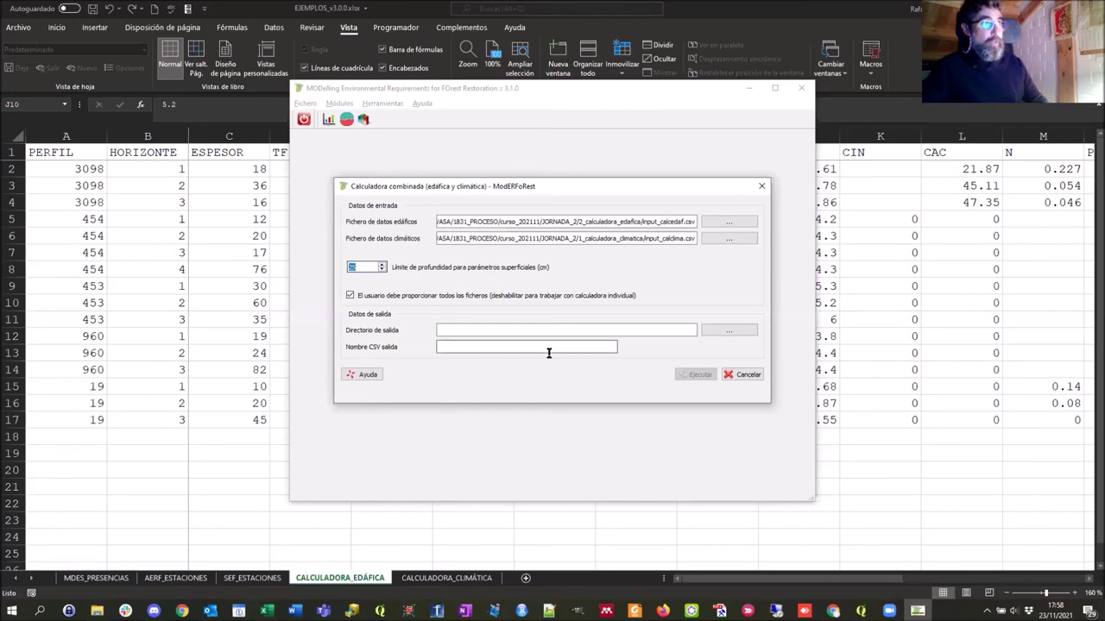
Set the output directory to the output folder inside JORNADA_2/3_calculadora_combinada
{"action": "left_click", "coordinate": [721, 332]}
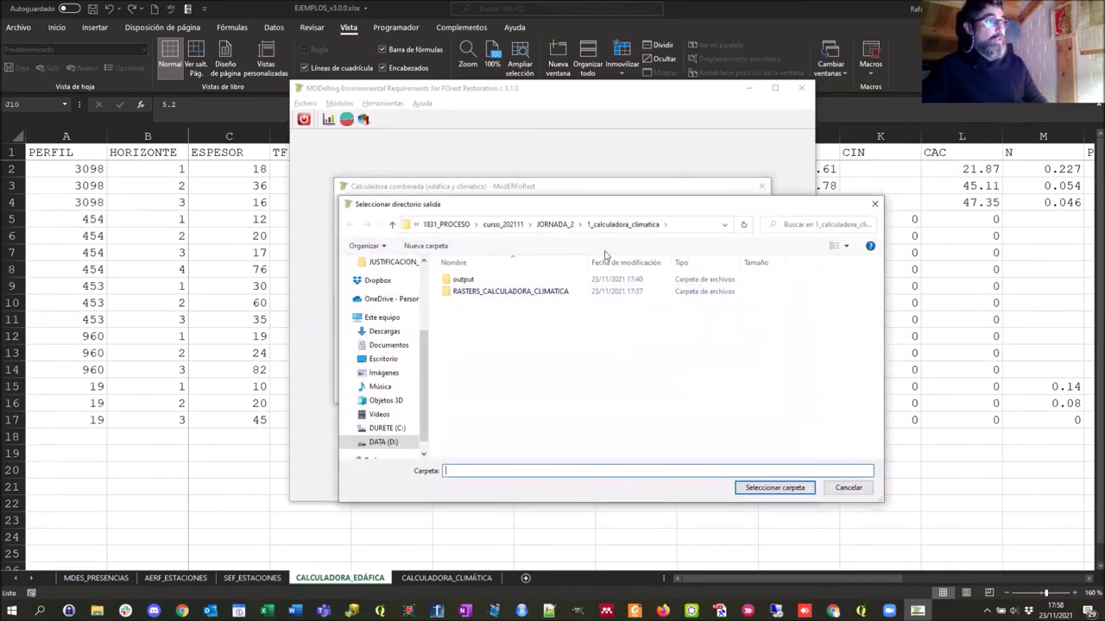
{"action": "left_click", "coordinate": [555, 225]}
{"action": "double_click", "coordinate": [489, 303]}
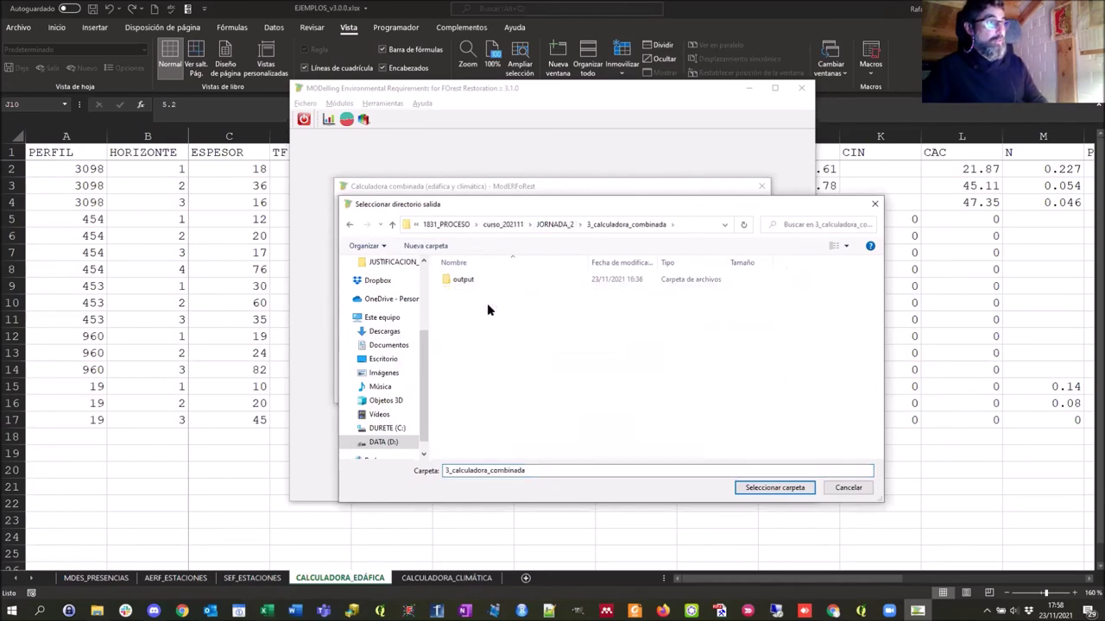
{"action": "double_click", "coordinate": [464, 281]}
{"action": "left_click", "coordinate": [751, 488]}
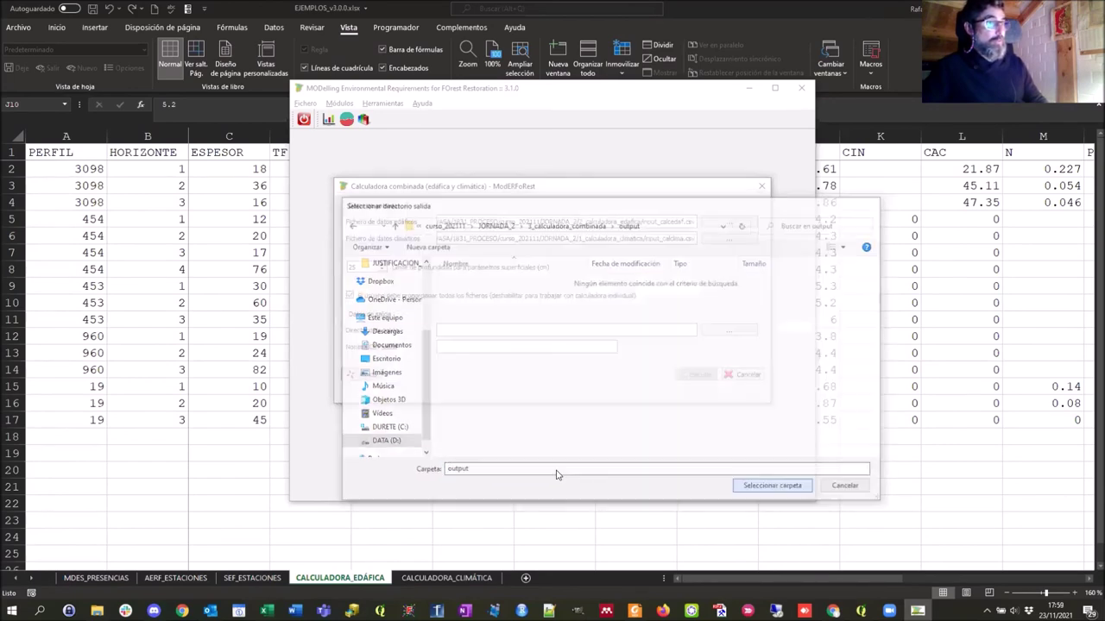
Name the output CSV CALCOMB, run the combined calculation and dismiss its completion notice
{"action": "left_click", "coordinate": [457, 348]}
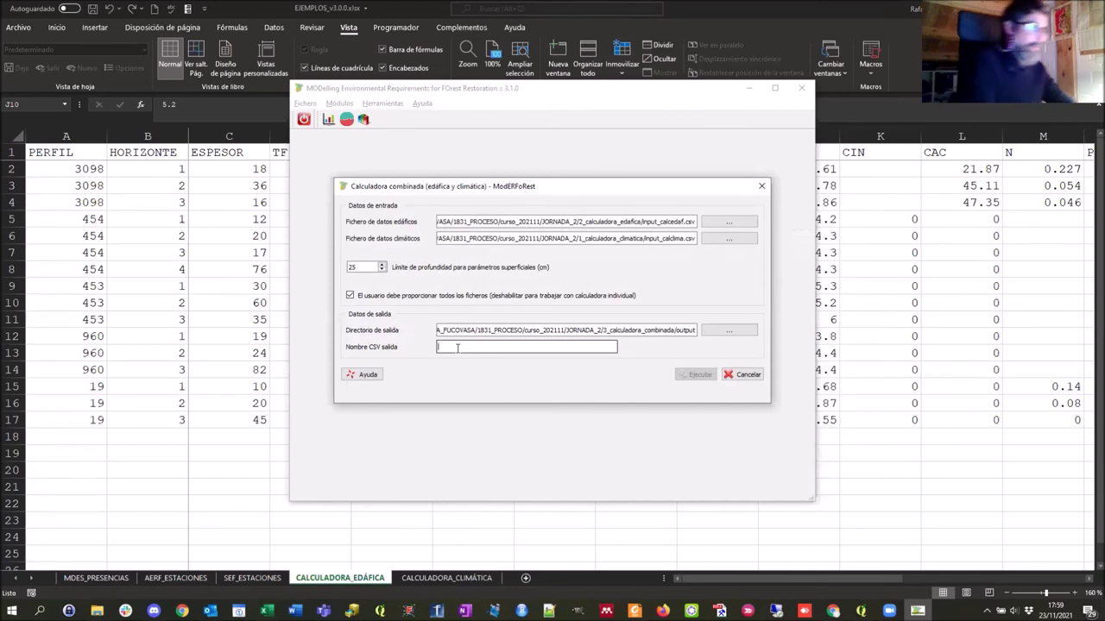
{"action": "type", "text": "CA"}
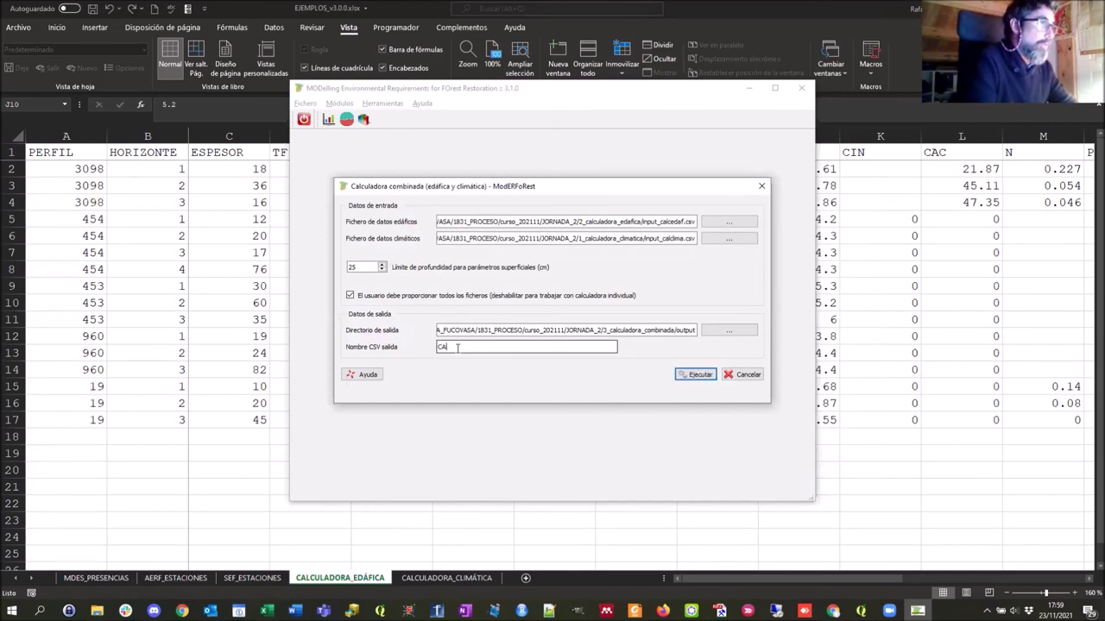
{"action": "type", "text": "LCOMB"}
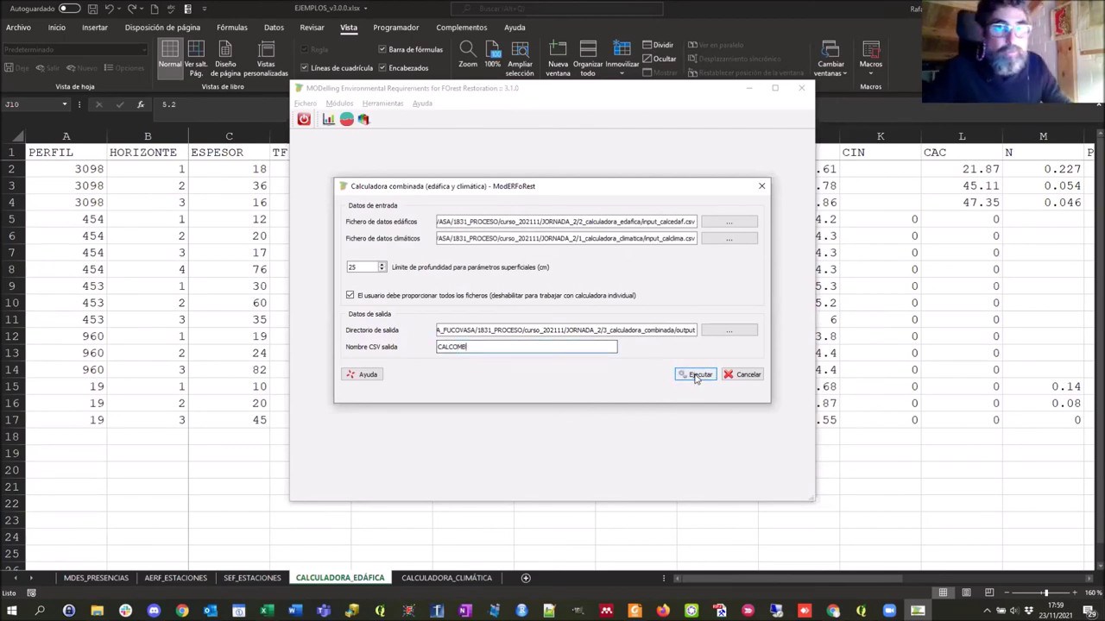
{"action": "left_click", "coordinate": [696, 377]}
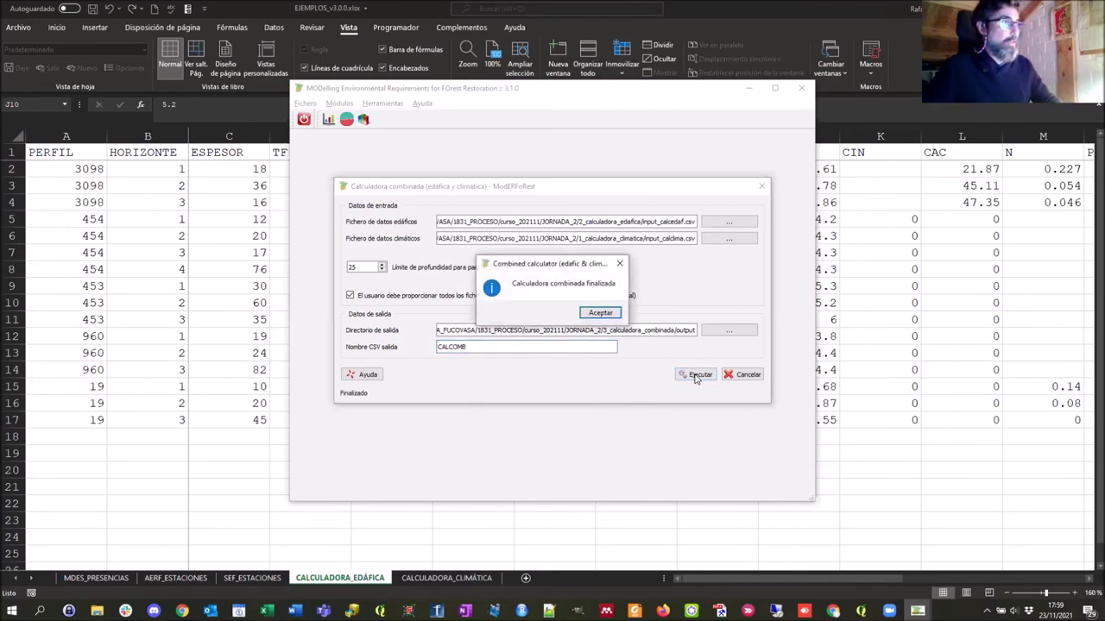
{"action": "left_click", "coordinate": [600, 313]}
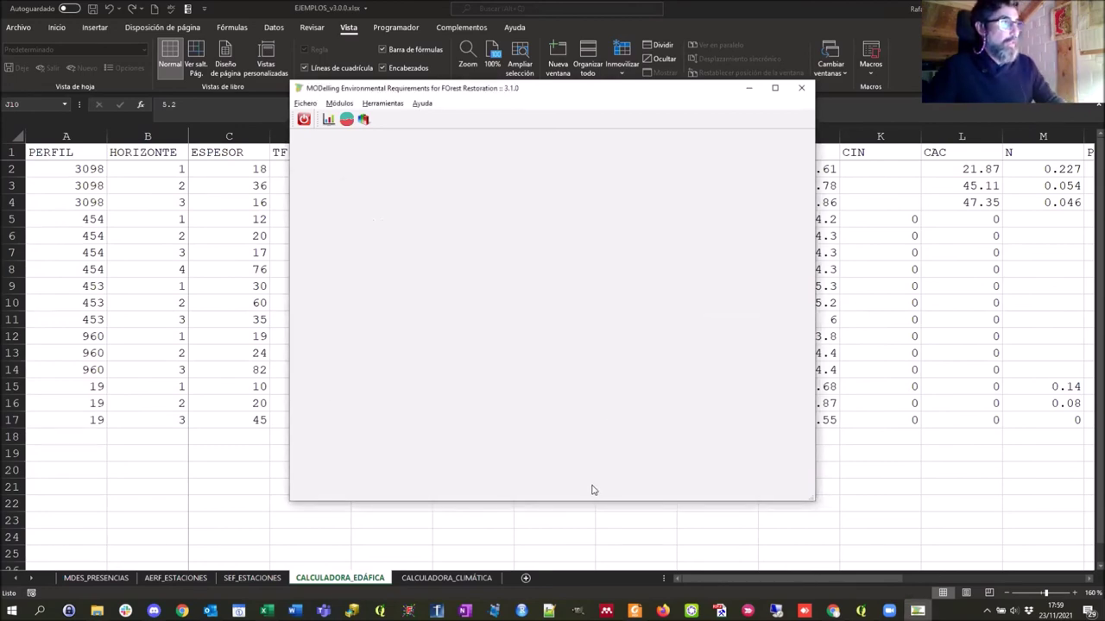
Switch to File Explorer and open the JORNADA_2/3_calculadora_combinada/output folder to see the exported files
{"action": "key", "text": "alt+Tab"}
{"action": "key", "text": "alt+Tab"}
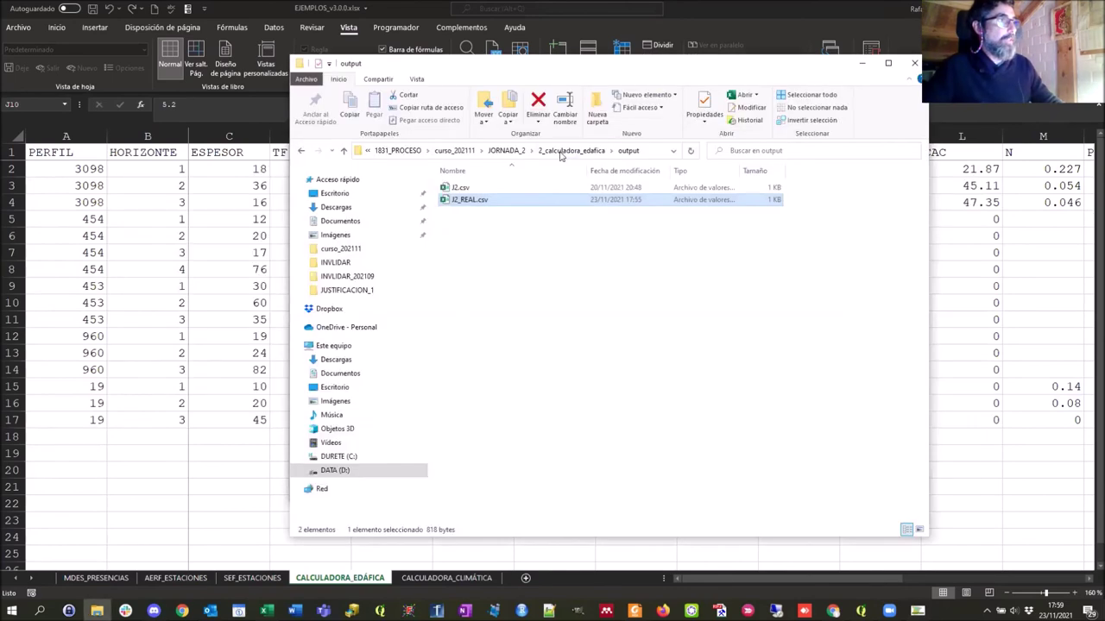
{"action": "left_click", "coordinate": [514, 151]}
{"action": "double_click", "coordinate": [470, 213]}
{"action": "left_click", "coordinate": [455, 190]}
{"action": "double_click", "coordinate": [454, 190]}
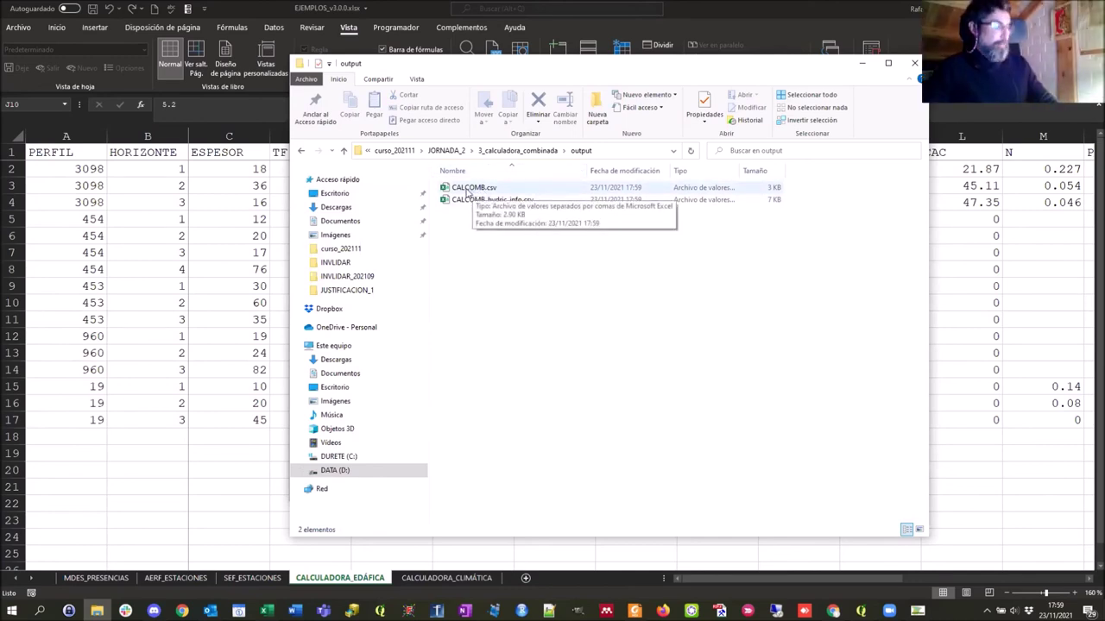
Switch to the EJEMPLOS_v3.0.0.xlsx workbook and look over the soil profile data in the CALCULADORA_EDÁFICA sheet
{"action": "key", "text": "alt+Tab"}
{"action": "key", "text": "alt+Tab"}
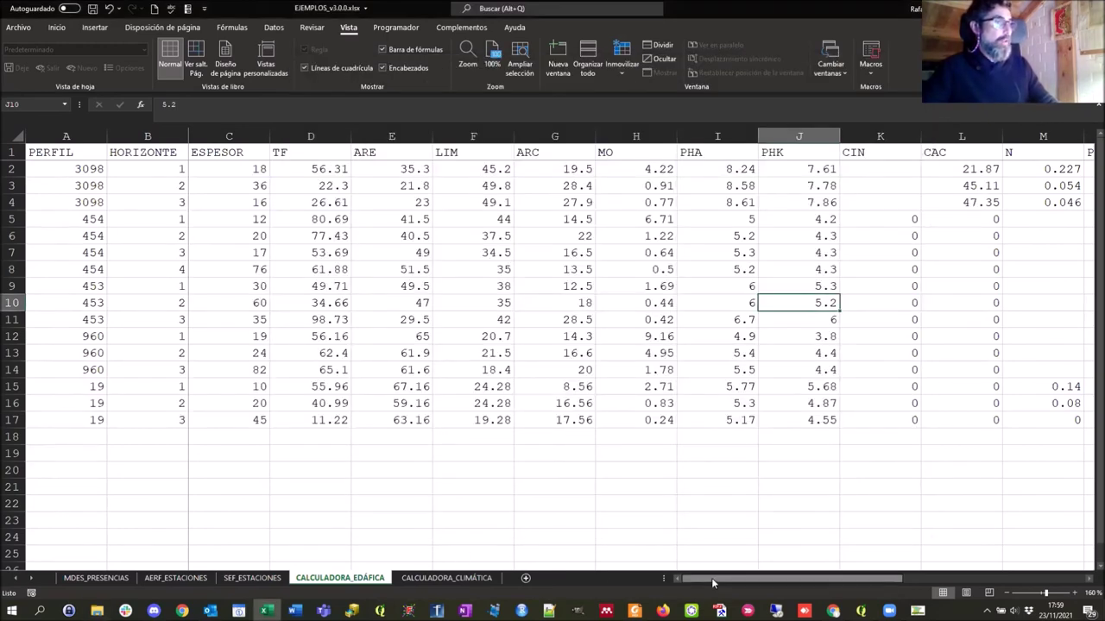
{"action": "left_click_drag", "start_coordinate": [712, 583], "coordinate": [751, 566]}
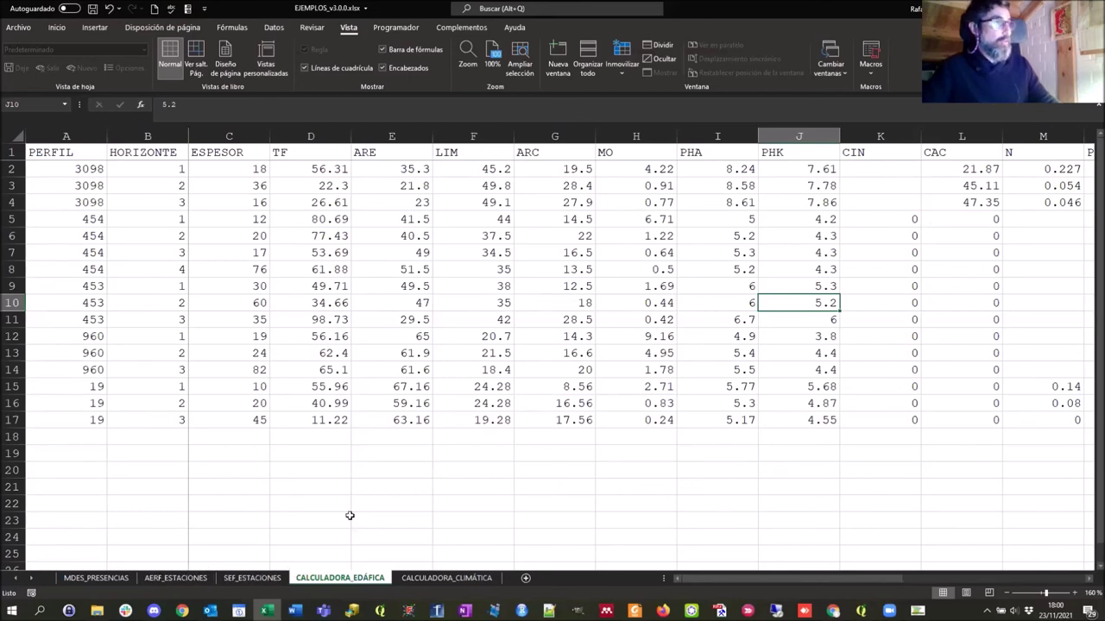
Return to File Explorer and open J2_REAL.csv from JORNADA_2/2_calculadora_edafica/output in Excel
{"action": "key", "text": "alt+Tab"}
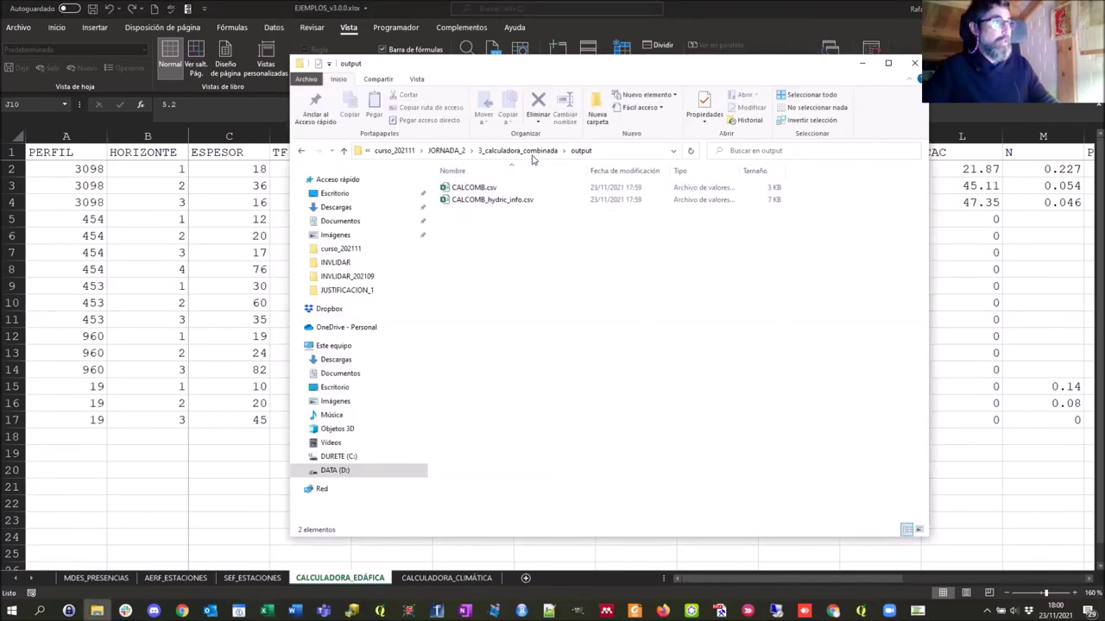
{"action": "left_click", "coordinate": [526, 150]}
{"action": "left_click", "coordinate": [506, 150]}
{"action": "double_click", "coordinate": [482, 199]}
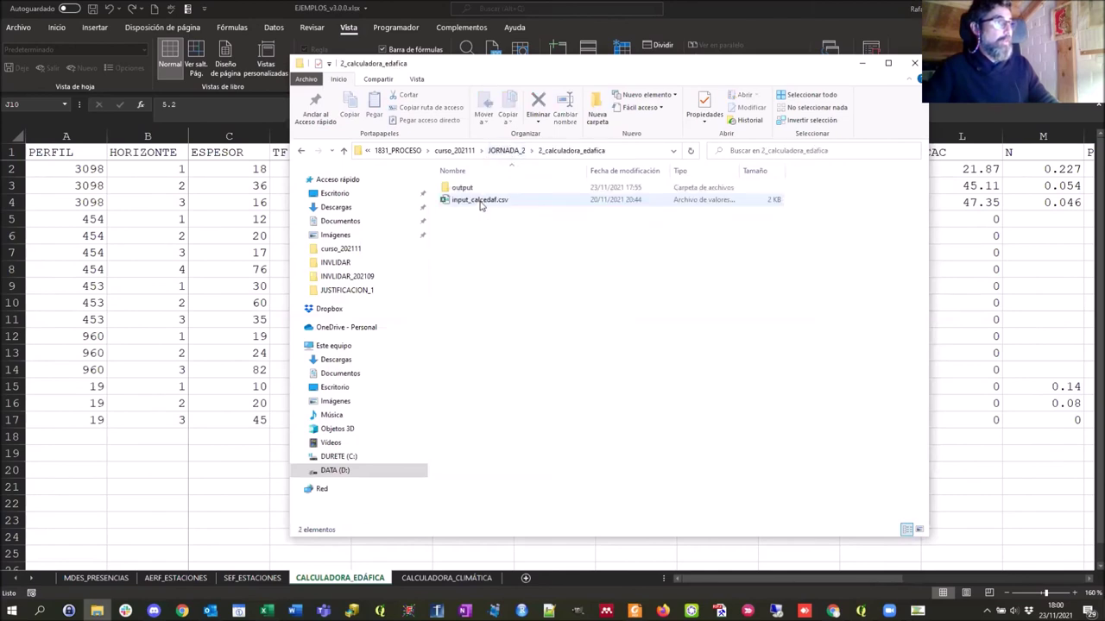
{"action": "left_click", "coordinate": [480, 201]}
{"action": "double_click", "coordinate": [466, 190]}
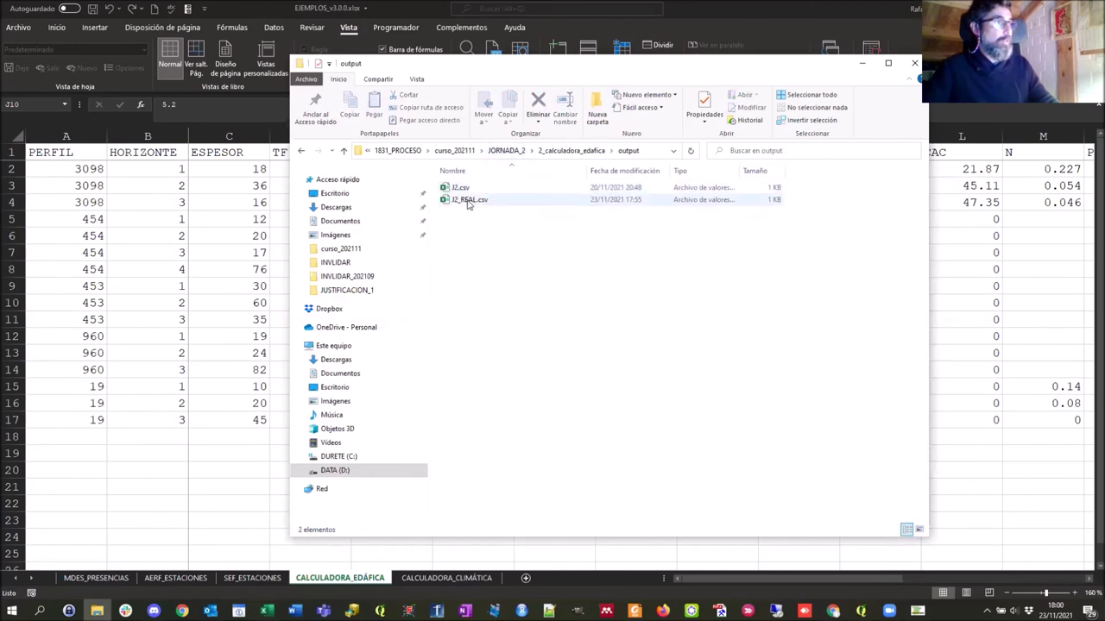
{"action": "left_click", "coordinate": [467, 201]}
{"action": "key", "text": "alt+Tab"}
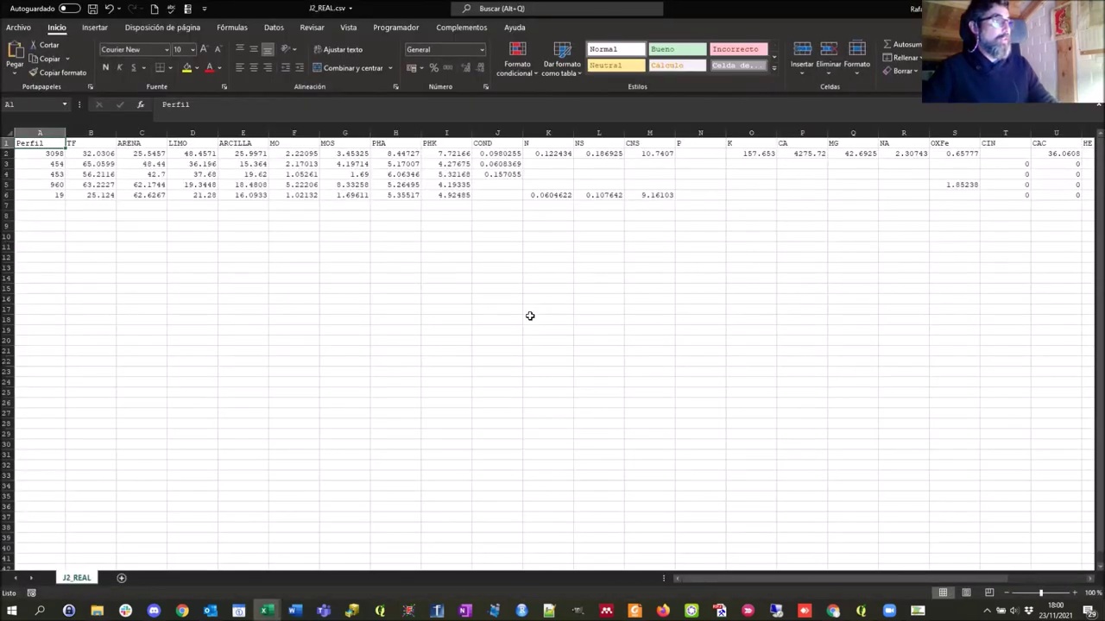
Select the CRAD values of all five profiles in J2_REAL.csv to examine them
{"action": "scroll", "coordinate": [529, 316], "scroll_direction": "up", "scroll_amount": 5, "text": "ctrl"}
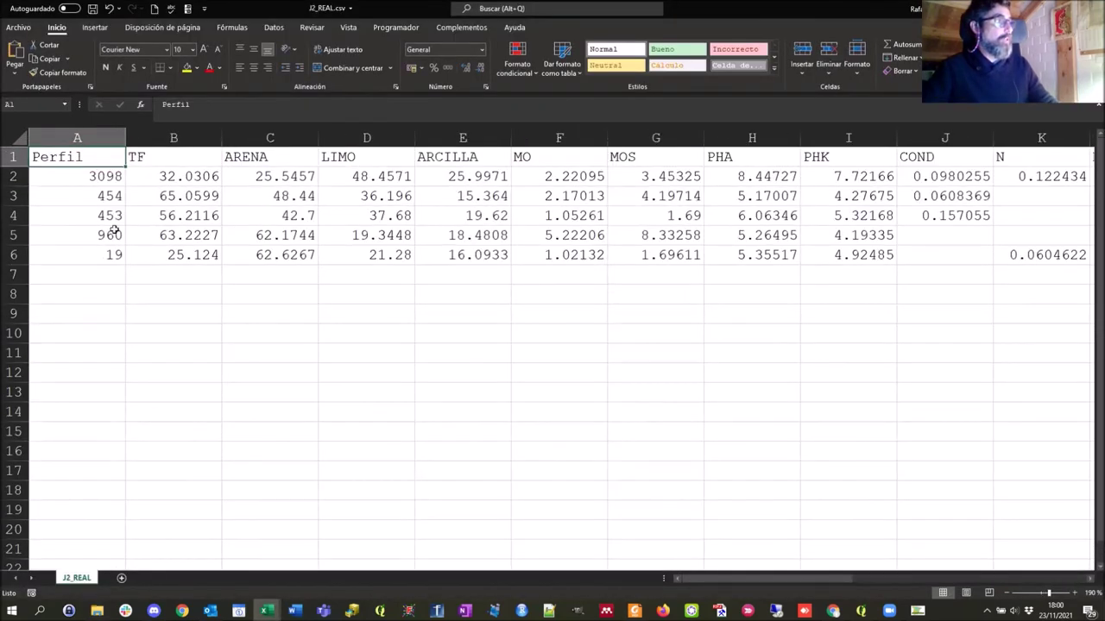
{"action": "left_click_drag", "start_coordinate": [771, 580], "coordinate": [898, 566]}
{"action": "scroll", "coordinate": [914, 441], "scroll_direction": "right", "scroll_amount": 6}
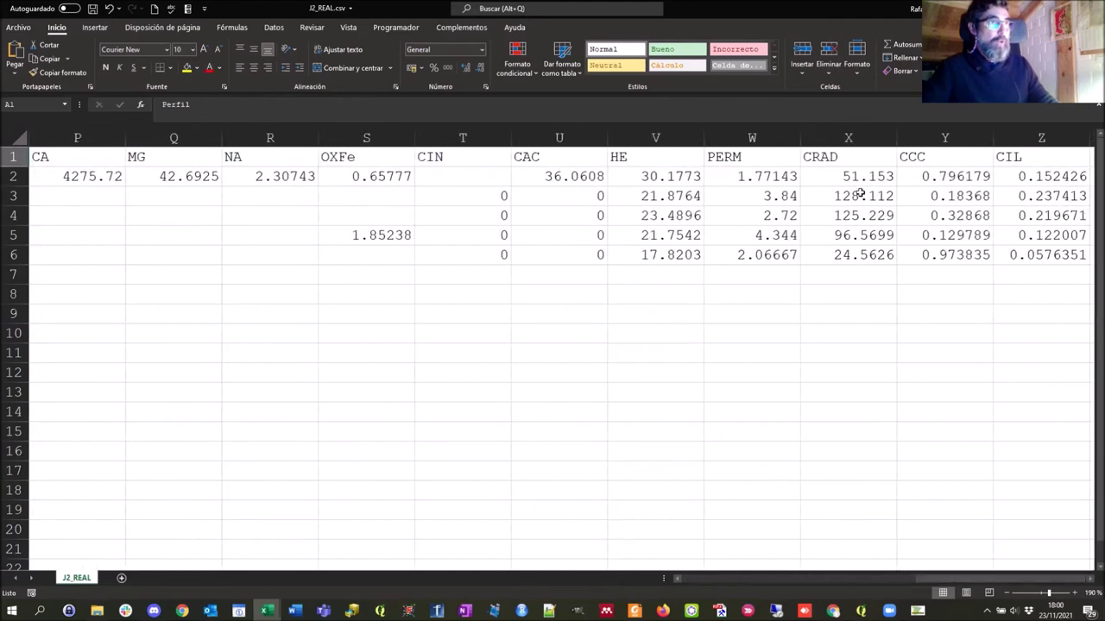
{"action": "left_click_drag", "start_coordinate": [859, 182], "coordinate": [861, 255]}
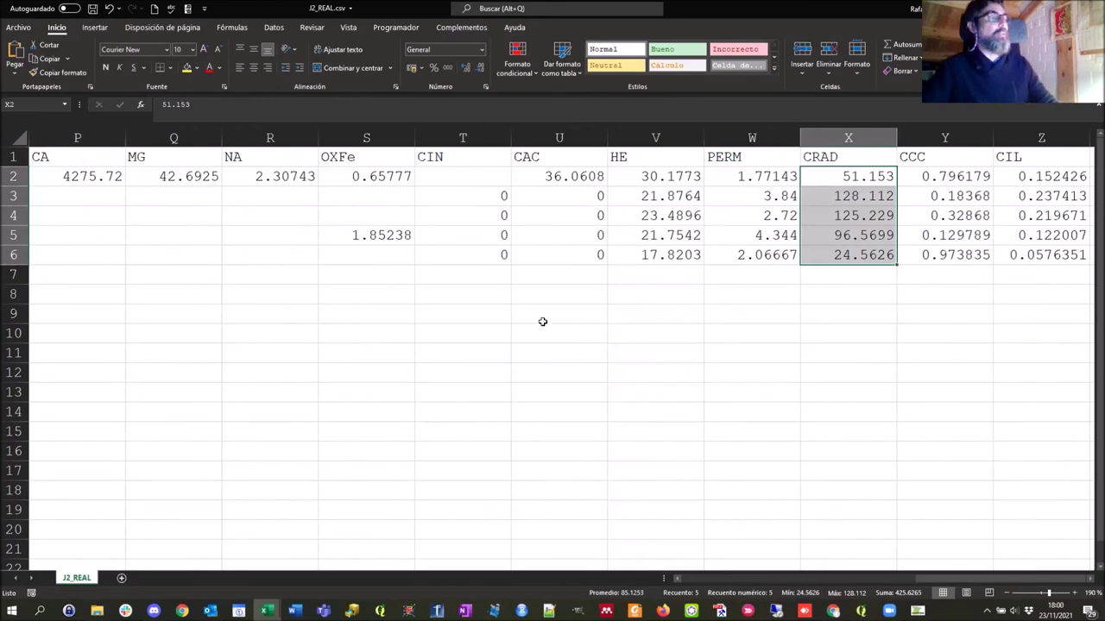
Switch to File Explorer and open input_calclima.csv from JORNADA_2/1_calculadora_climatica in Excel
{"action": "key", "text": "alt+Tab"}
{"action": "key", "text": "alt+Tab"}
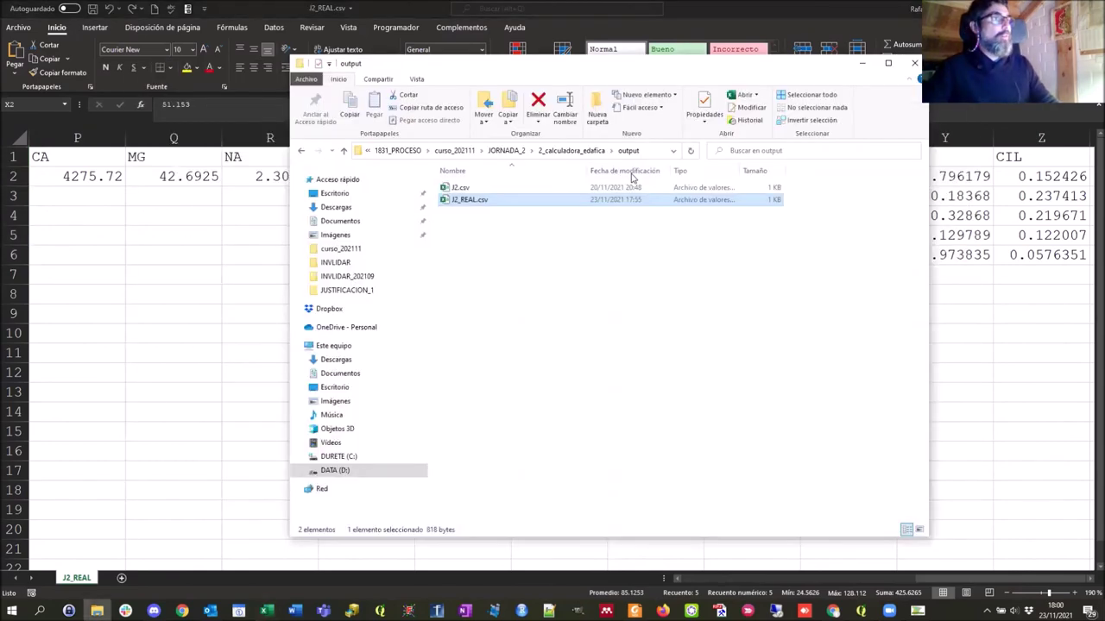
{"action": "left_click", "coordinate": [509, 152]}
{"action": "double_click", "coordinate": [469, 189]}
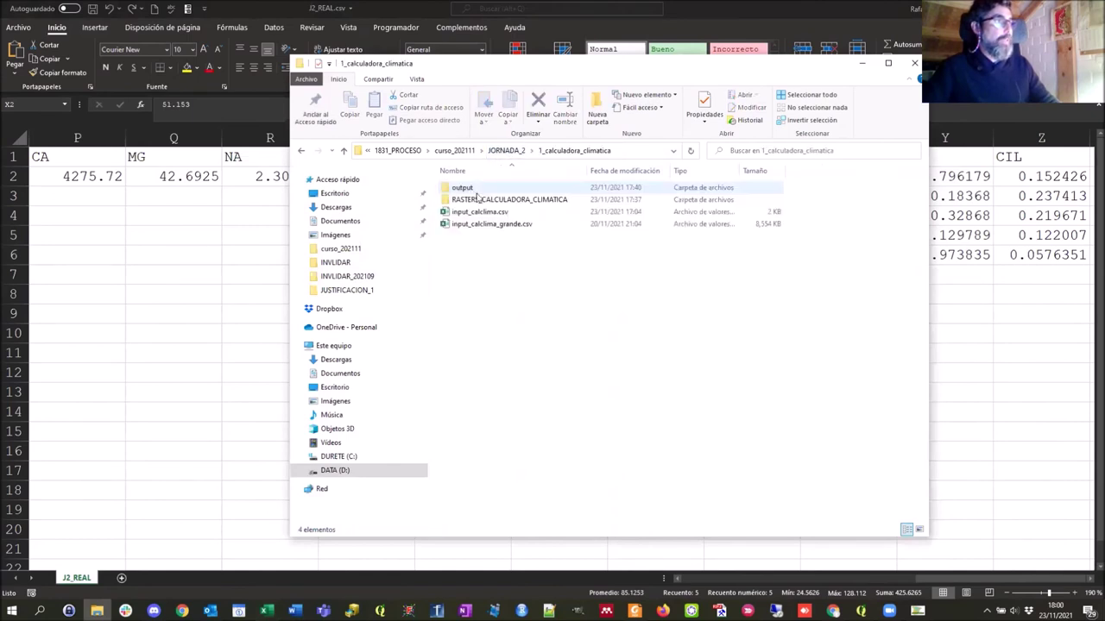
{"action": "left_click", "coordinate": [473, 214]}
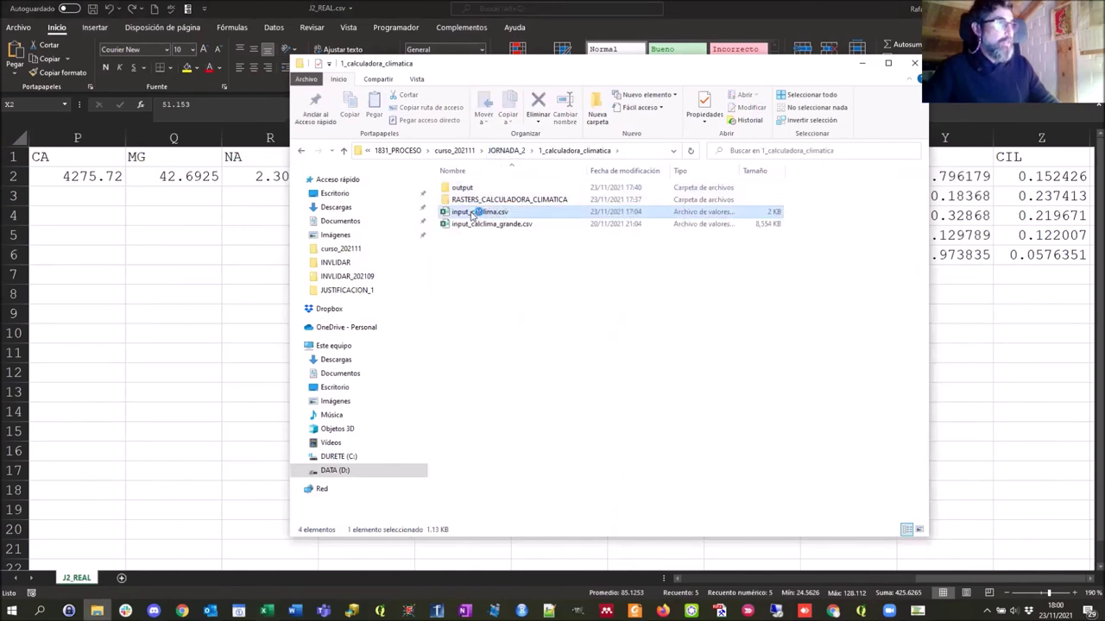
{"action": "key", "text": "alt+Tab"}
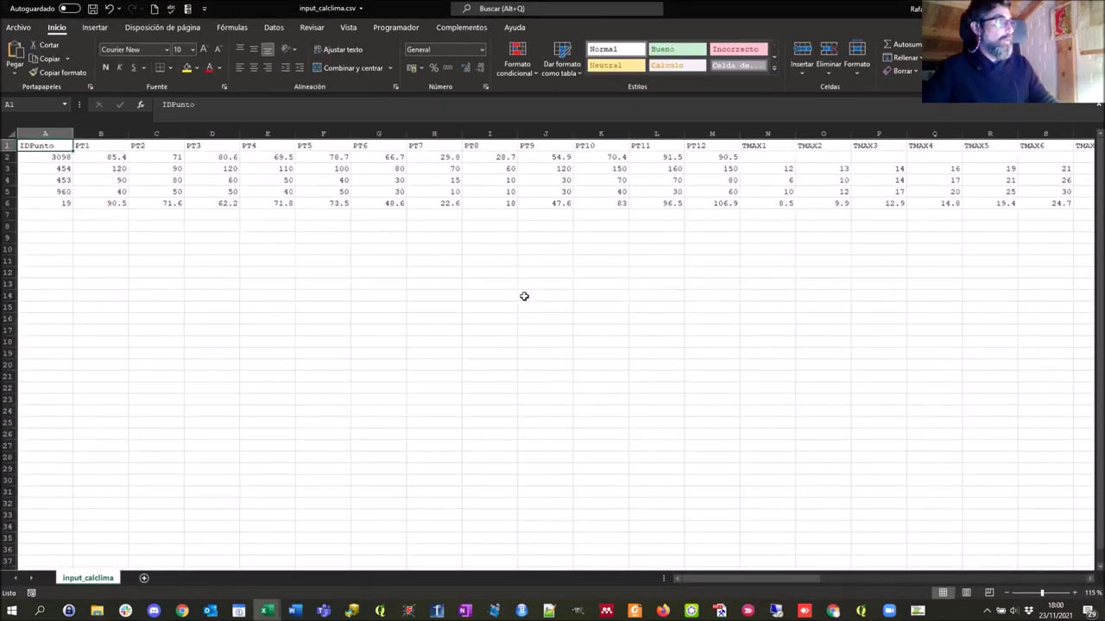
Examine the profile IDs and CRAD values in input_calclima.csv and compare them with the CRAD column of J2_REAL.csv
{"action": "scroll", "coordinate": [524, 296], "scroll_direction": "up", "scroll_amount": 5, "text": "ctrl"}
{"action": "left_click_drag", "start_coordinate": [112, 177], "coordinate": [112, 255]}
{"action": "left_click_drag", "start_coordinate": [702, 580], "coordinate": [1027, 580]}
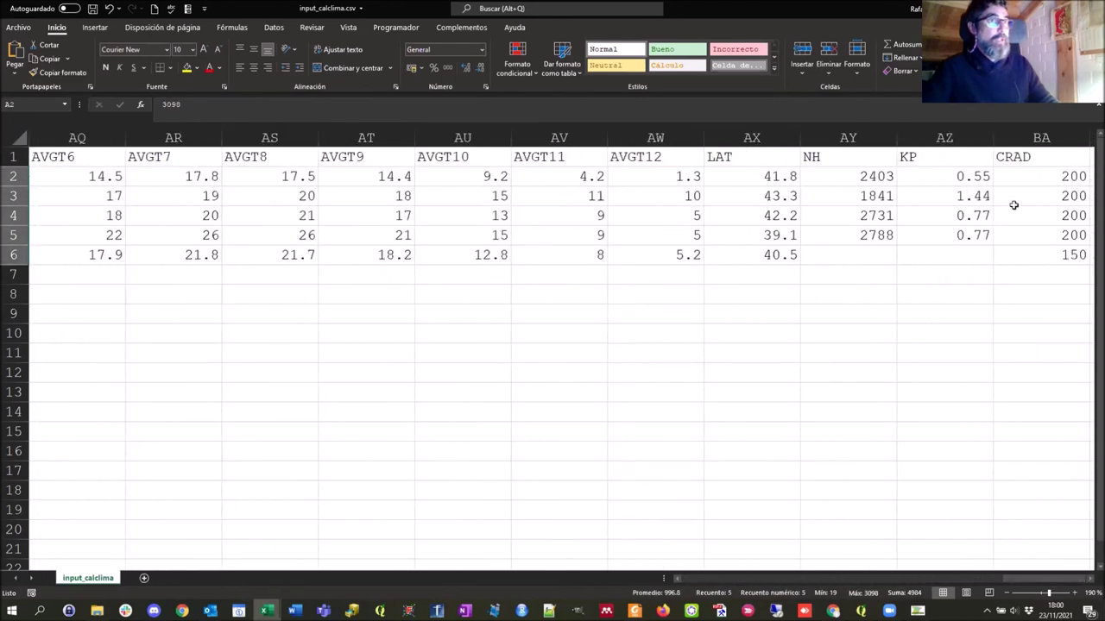
{"action": "left_click_drag", "start_coordinate": [1021, 175], "coordinate": [1028, 256]}
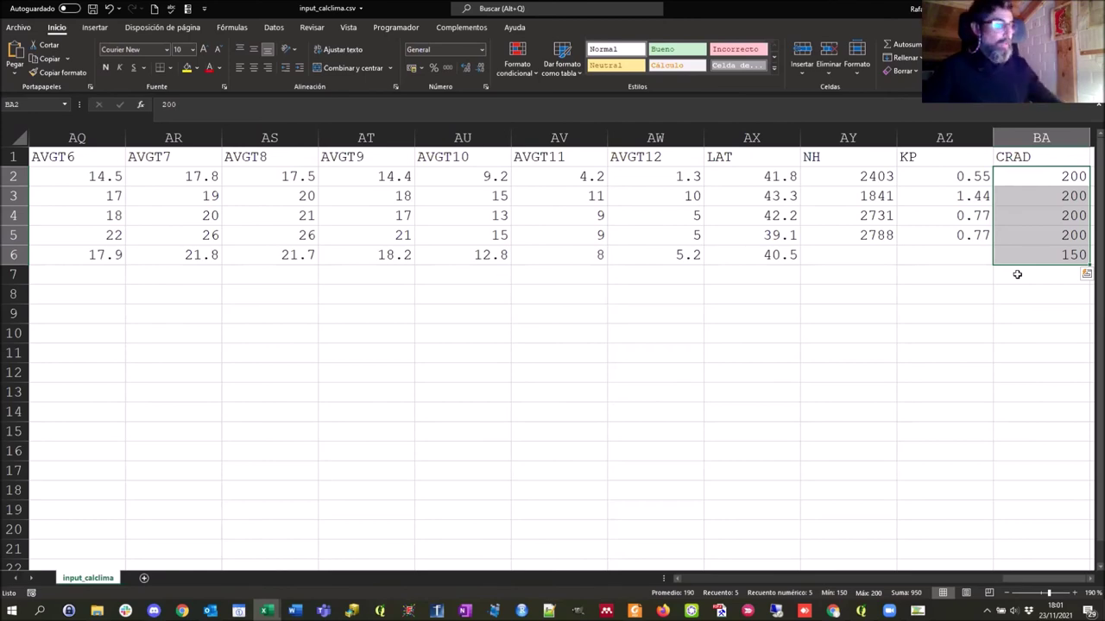
{"action": "key", "text": "alt+Tab"}
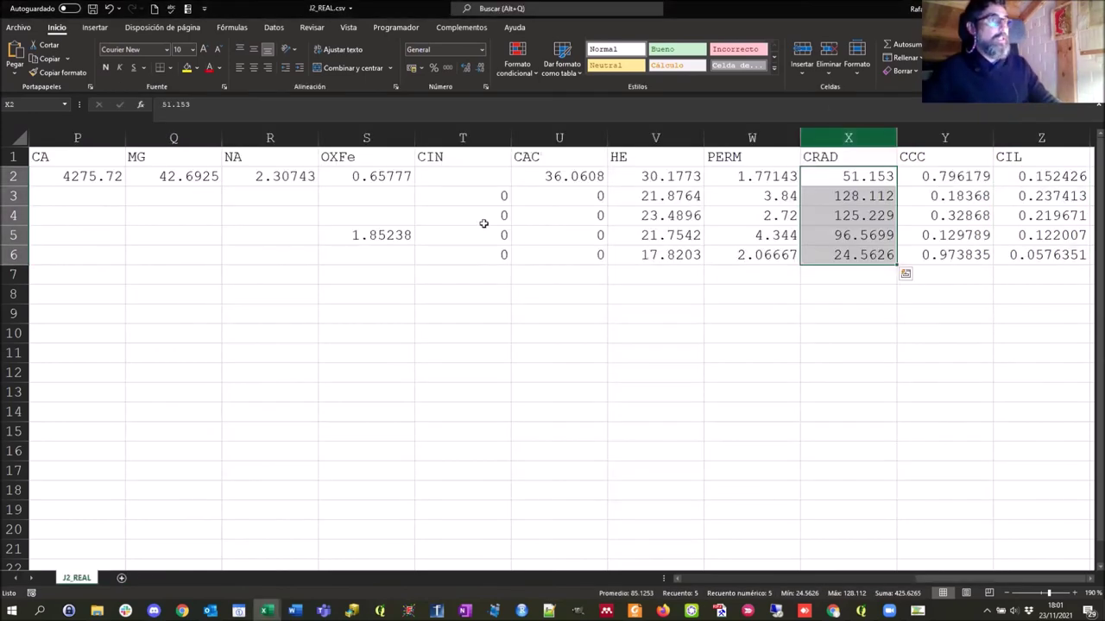
Check the profile IDs in J2_REAL.csv, then clear the CRAD value of profile 19
{"action": "left_click", "coordinate": [677, 579]}
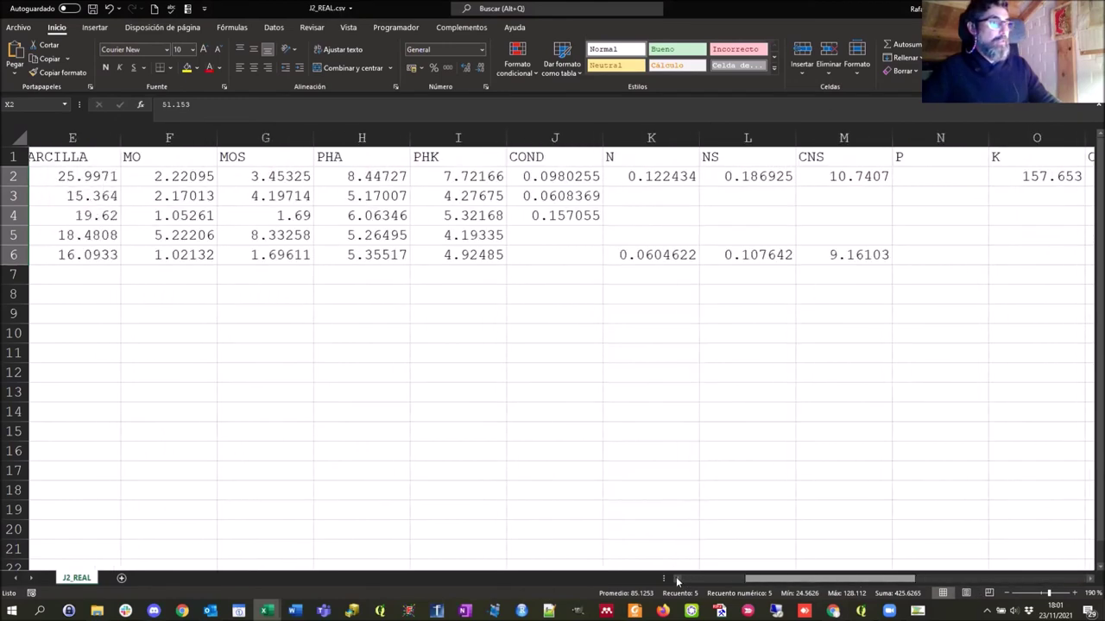
{"action": "left_click", "coordinate": [678, 580]}
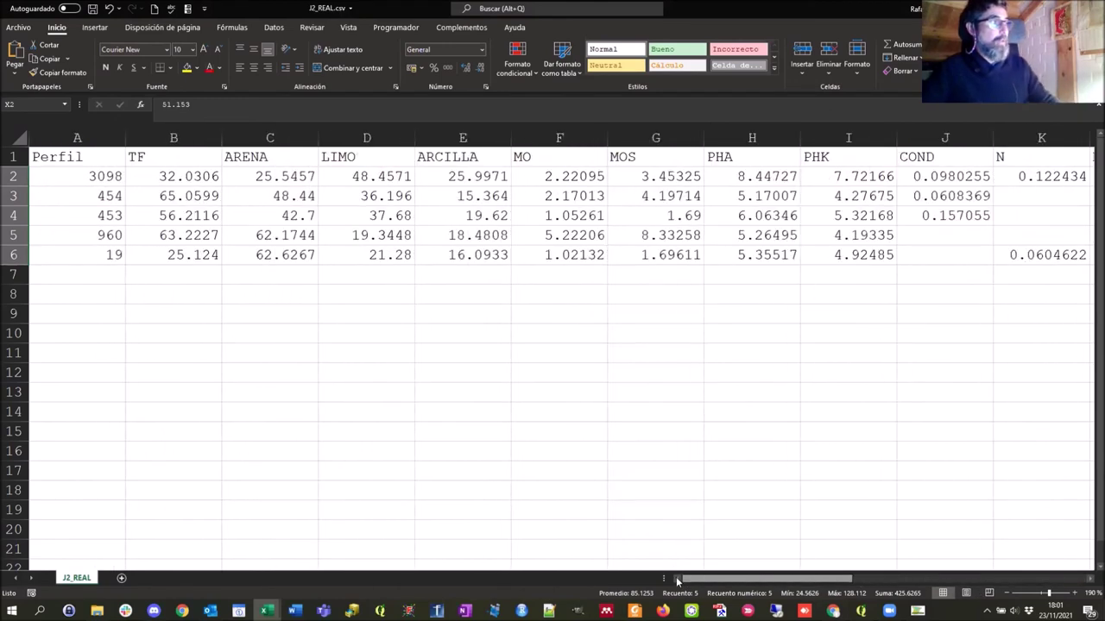
{"action": "left_click_drag", "start_coordinate": [742, 579], "coordinate": [924, 580]}
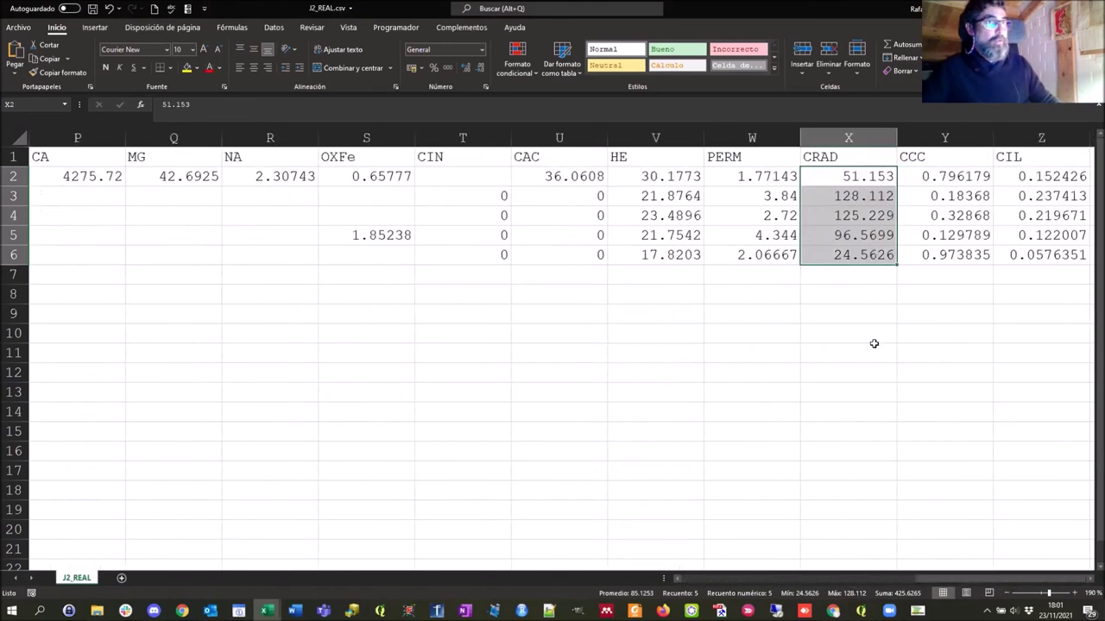
{"action": "left_click", "coordinate": [831, 259]}
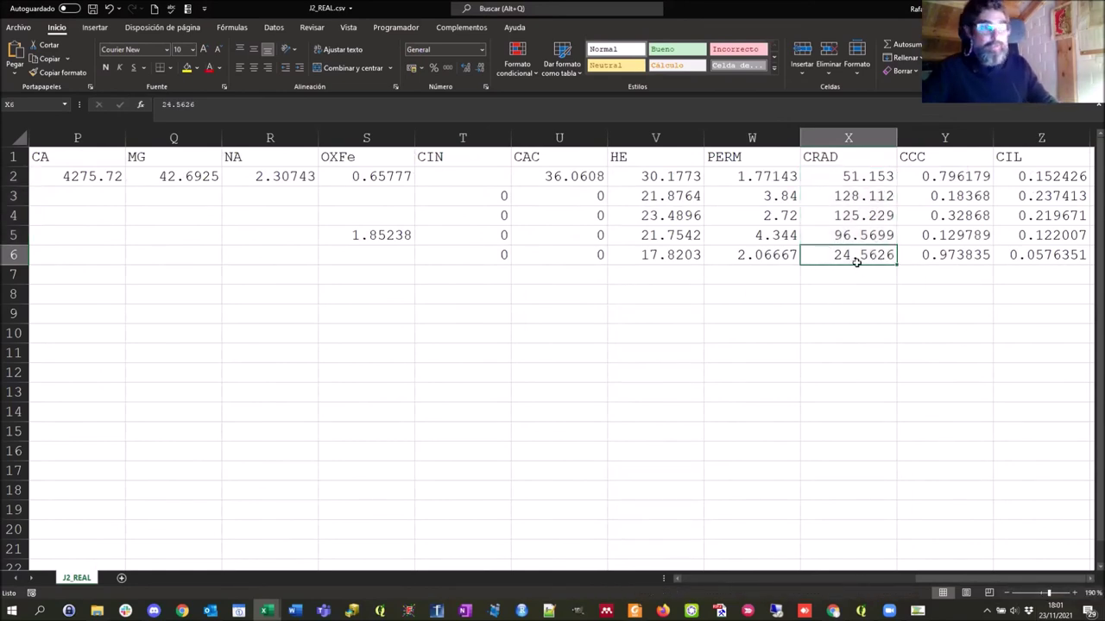
{"action": "key", "text": "Delete"}
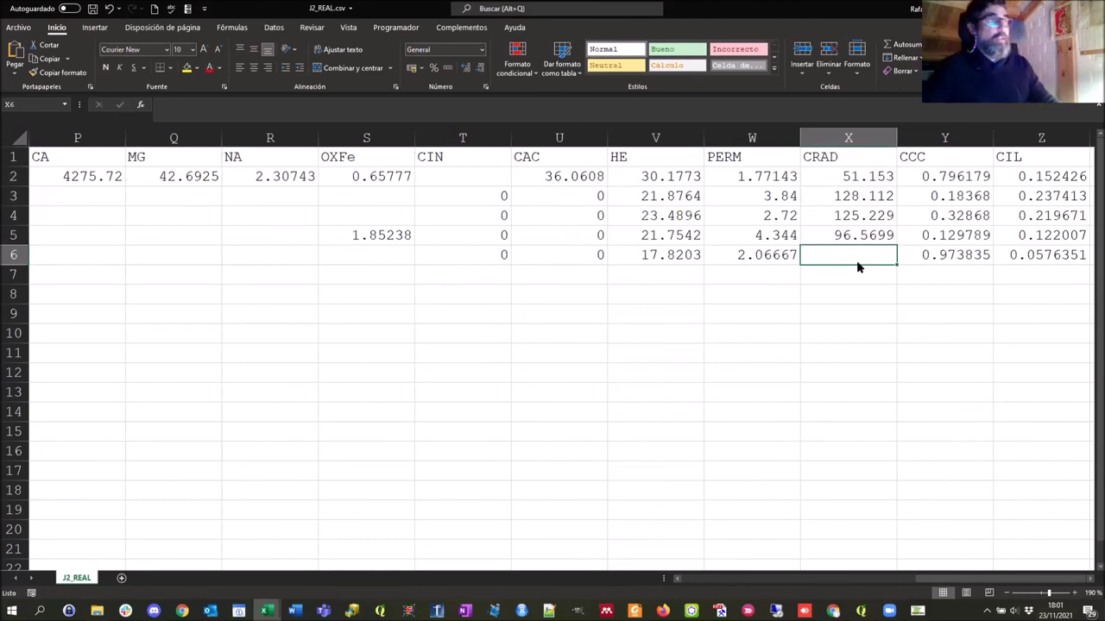
Switch to input_calclima.csv and select the last profile's CRAD value to compare it with the cleared edaphic value
{"action": "key", "text": "alt+Tab"}
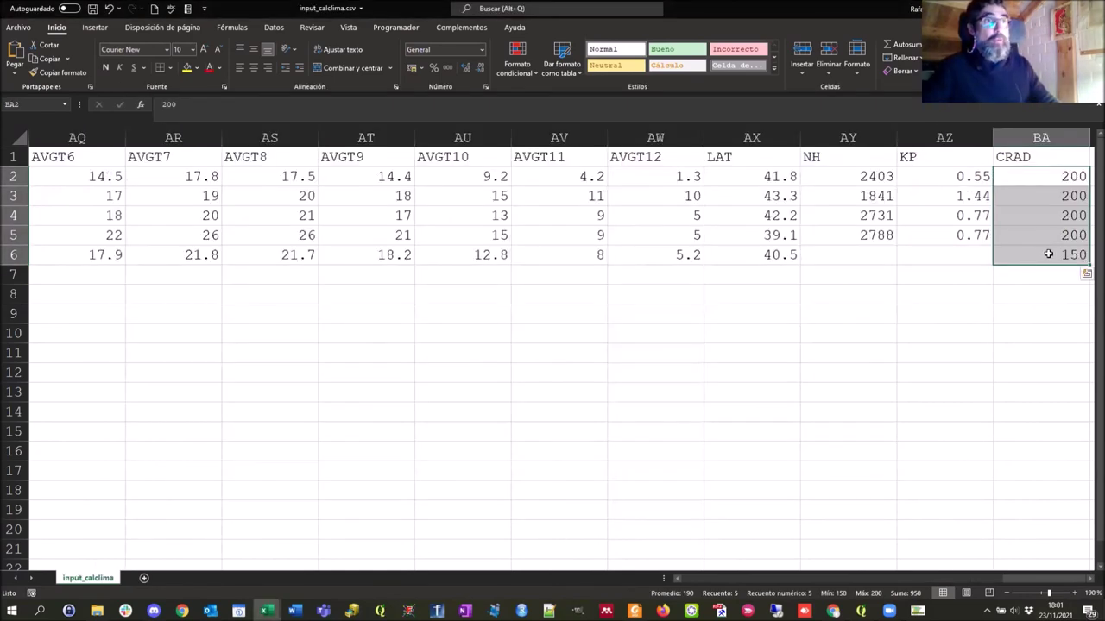
{"action": "left_click", "coordinate": [1048, 254]}
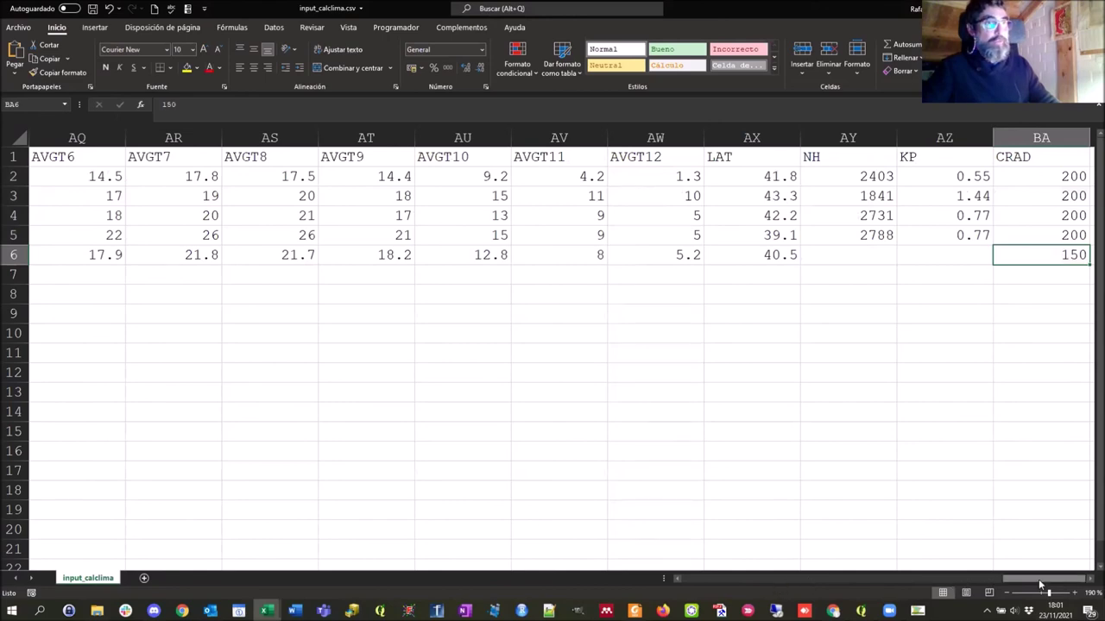
{"action": "mouse_move", "coordinate": [1041, 580]}
{"action": "left_mouse_down"}
{"action": "mouse_move", "coordinate": [750, 592]}
{"action": "mouse_move", "coordinate": [1044, 585]}
{"action": "left_mouse_up"}
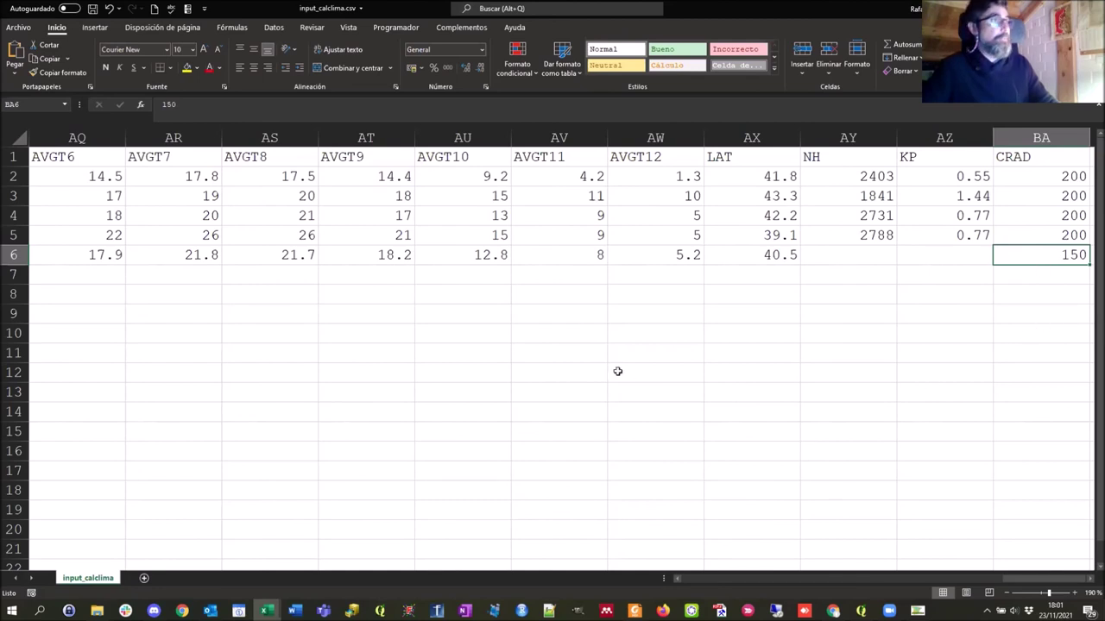
Switch to File Explorer and open CALCOMB.csv from JORNADA_2/3_calculadora_combinada/output in Excel
{"action": "key", "text": "alt+Tab"}
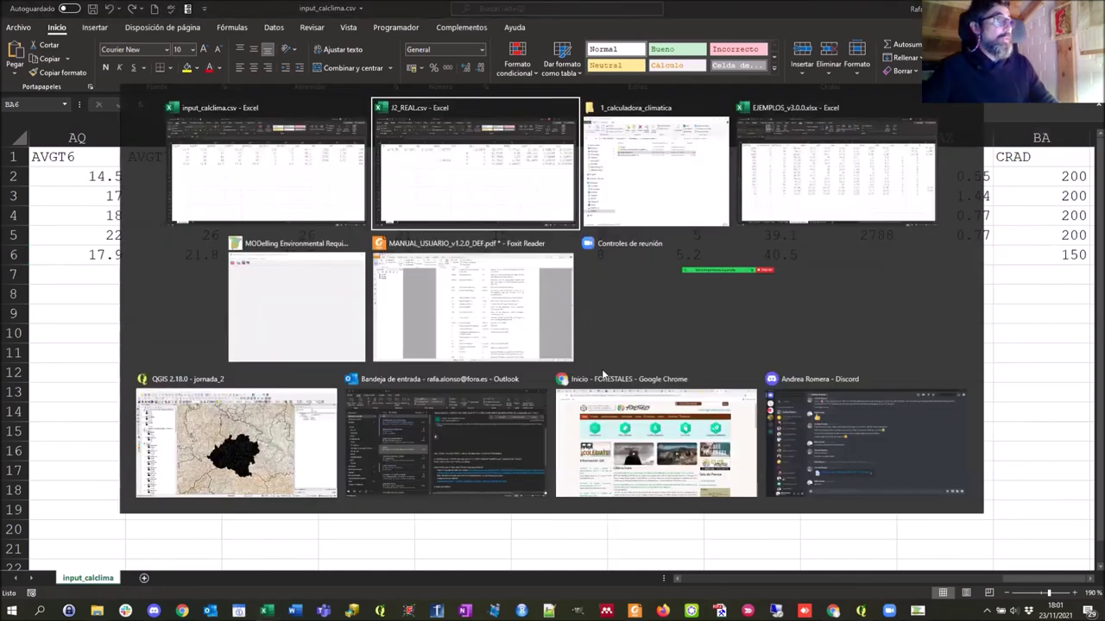
{"action": "key", "text": "alt+Tab"}
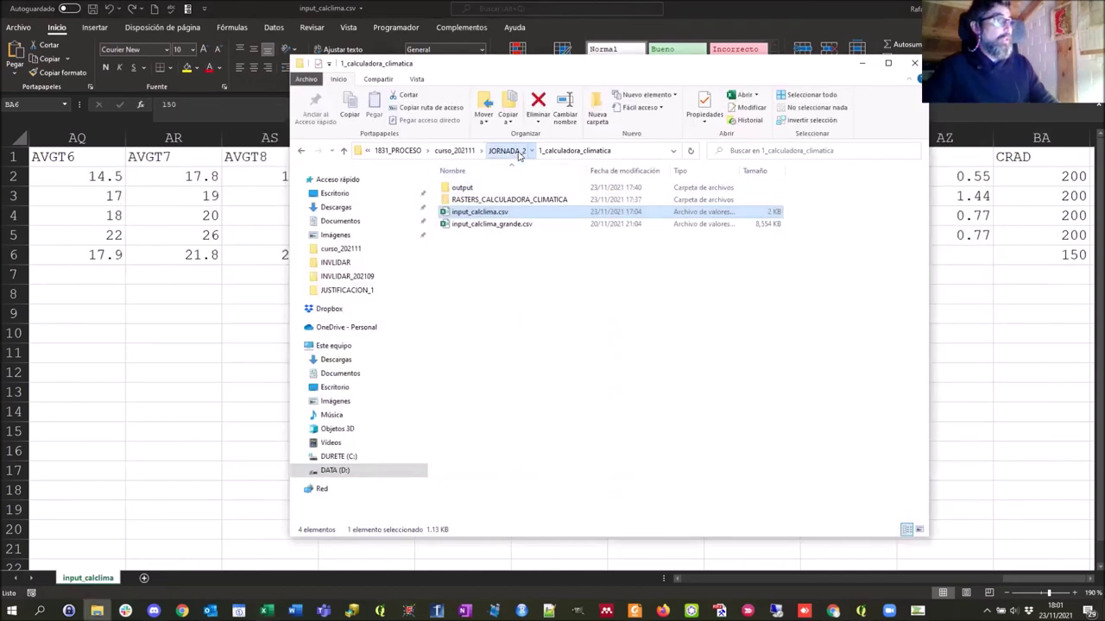
{"action": "left_click", "coordinate": [516, 152]}
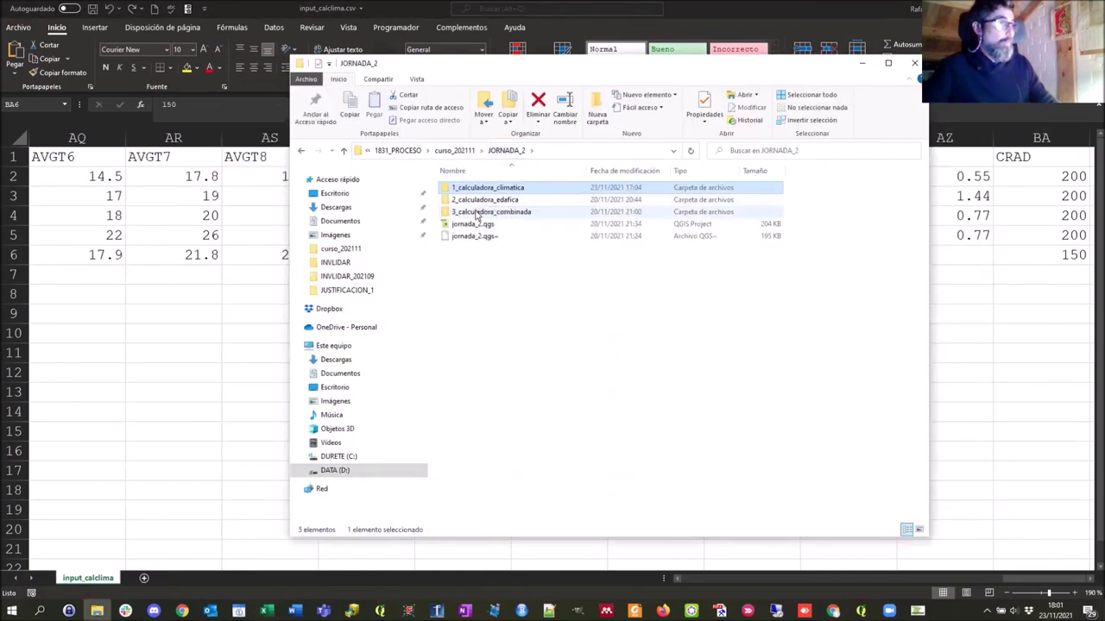
{"action": "double_click", "coordinate": [475, 213]}
{"action": "double_click", "coordinate": [457, 188]}
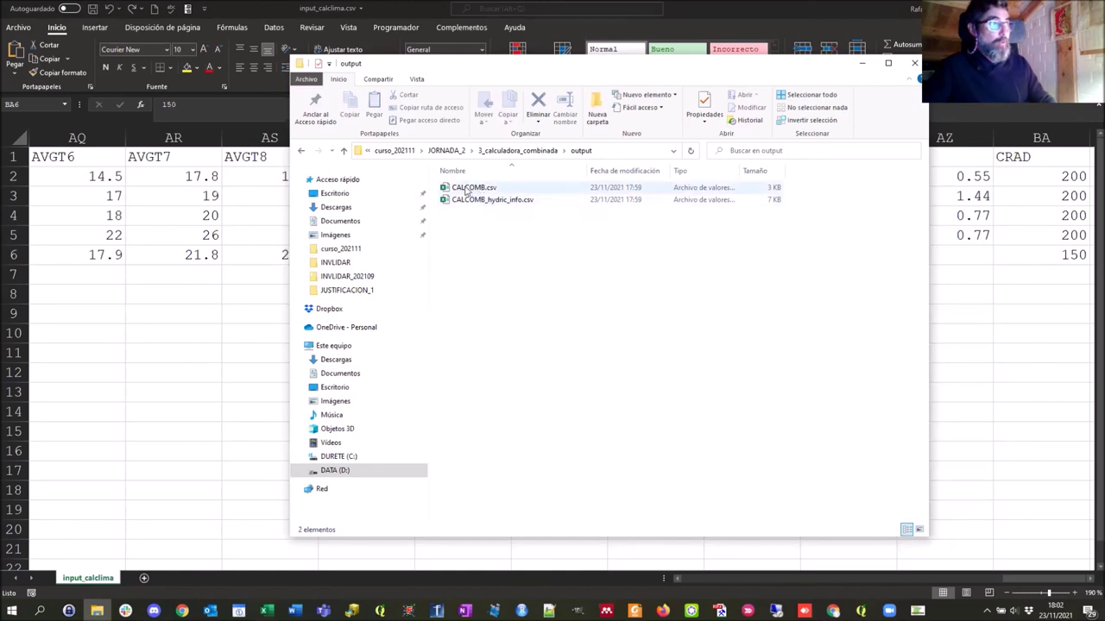
{"action": "double_click", "coordinate": [466, 188]}
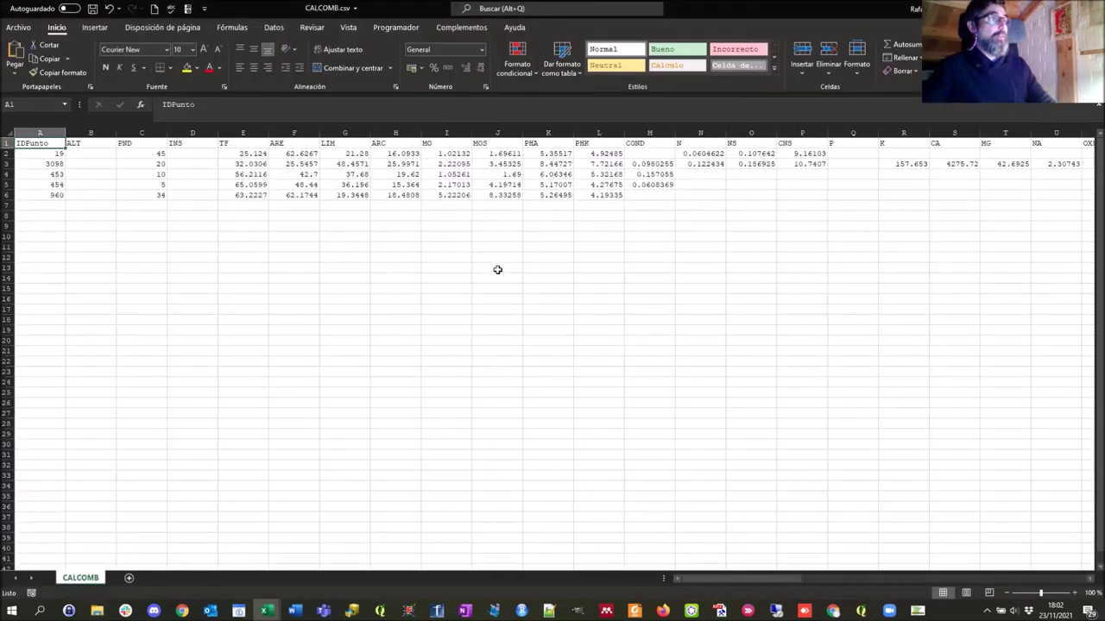
Enlarge the CALCOMB.csv view and select the PT column's header and values to examine where the climatic parameters begin
{"action": "scroll", "coordinate": [497, 270], "scroll_direction": "up", "scroll_amount": 5}
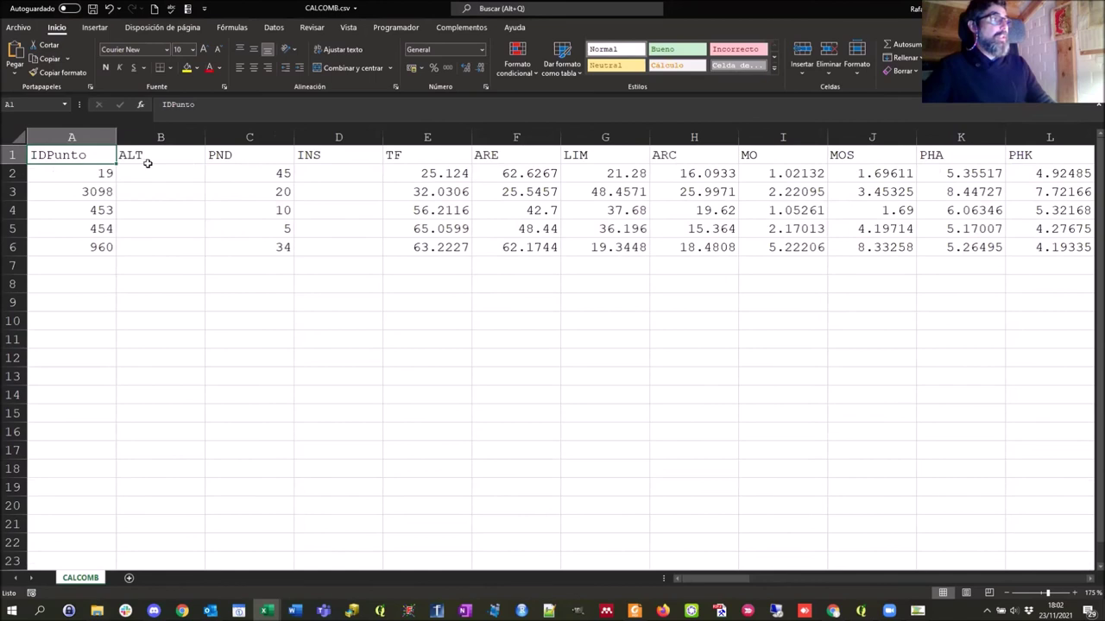
{"action": "left_click_drag", "start_coordinate": [705, 583], "coordinate": [820, 585]}
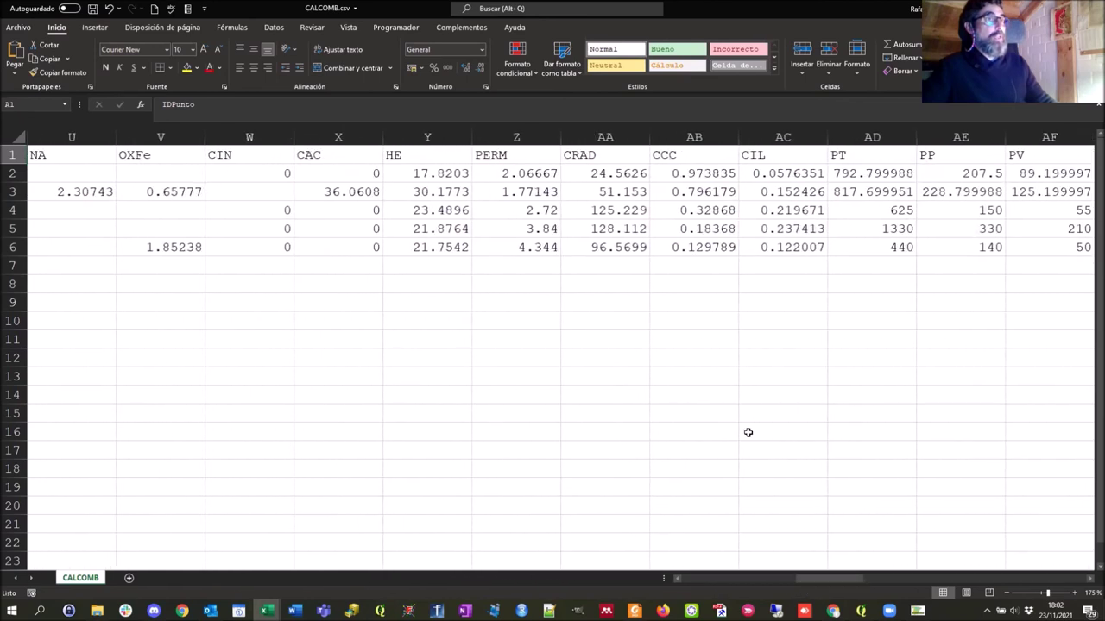
{"action": "left_click_drag", "start_coordinate": [837, 156], "coordinate": [839, 249]}
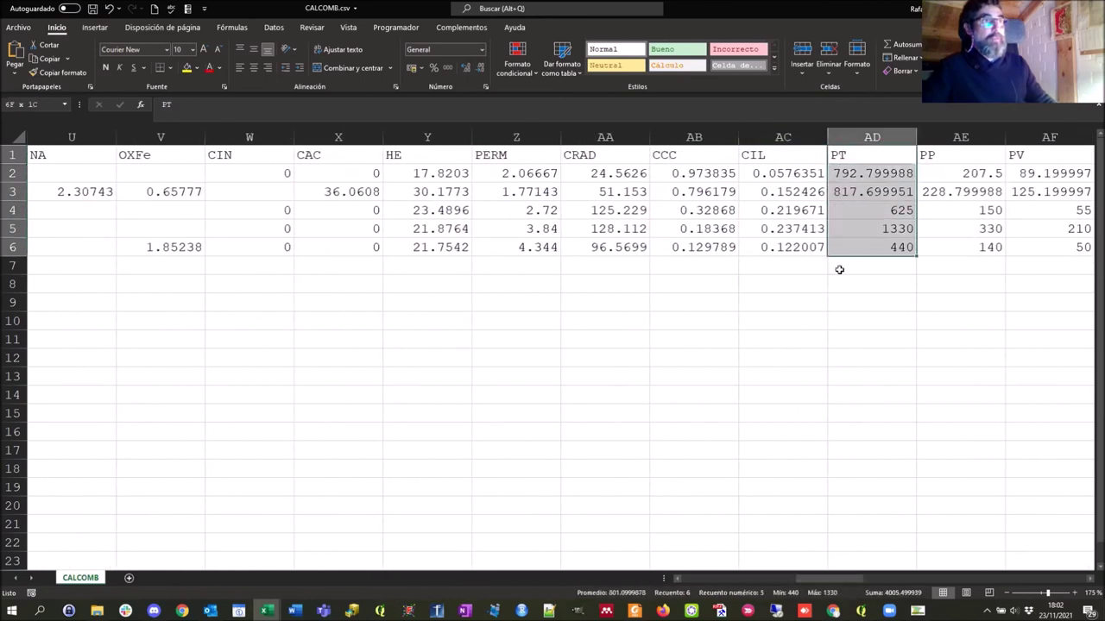
Select the MINRES, ETRMP, SEQF and DREN results of all profiles in CALCOMB.csv to examine them, ending on the MINRES header
{"action": "left_click_drag", "start_coordinate": [827, 580], "coordinate": [1020, 578]}
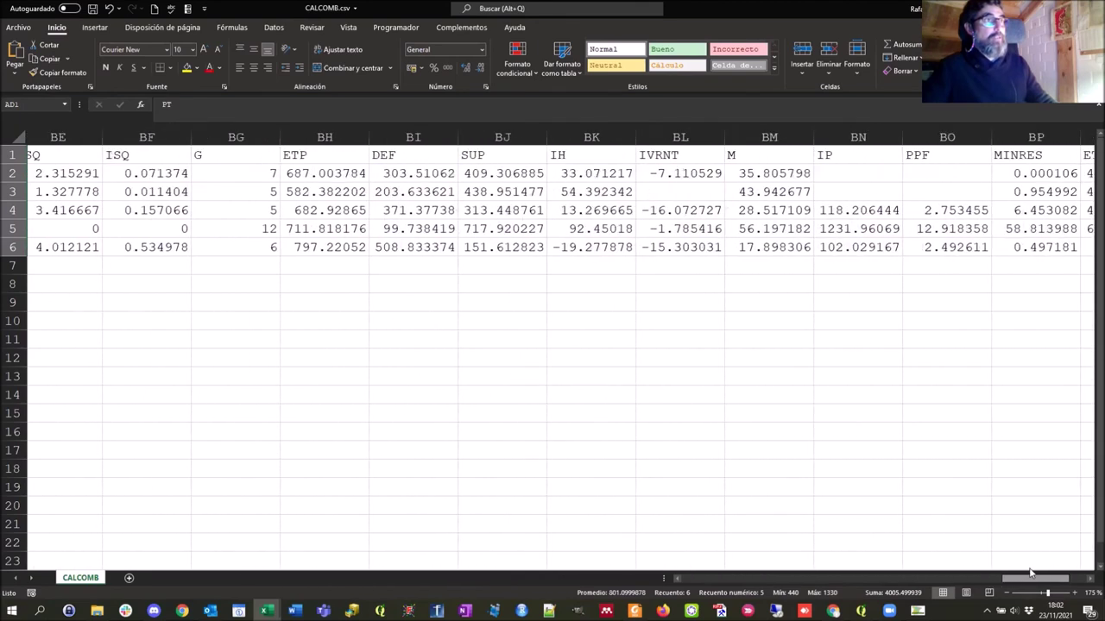
{"action": "left_click_drag", "start_coordinate": [1008, 584], "coordinate": [1036, 583]}
{"action": "left_click_drag", "start_coordinate": [770, 157], "coordinate": [1023, 250]}
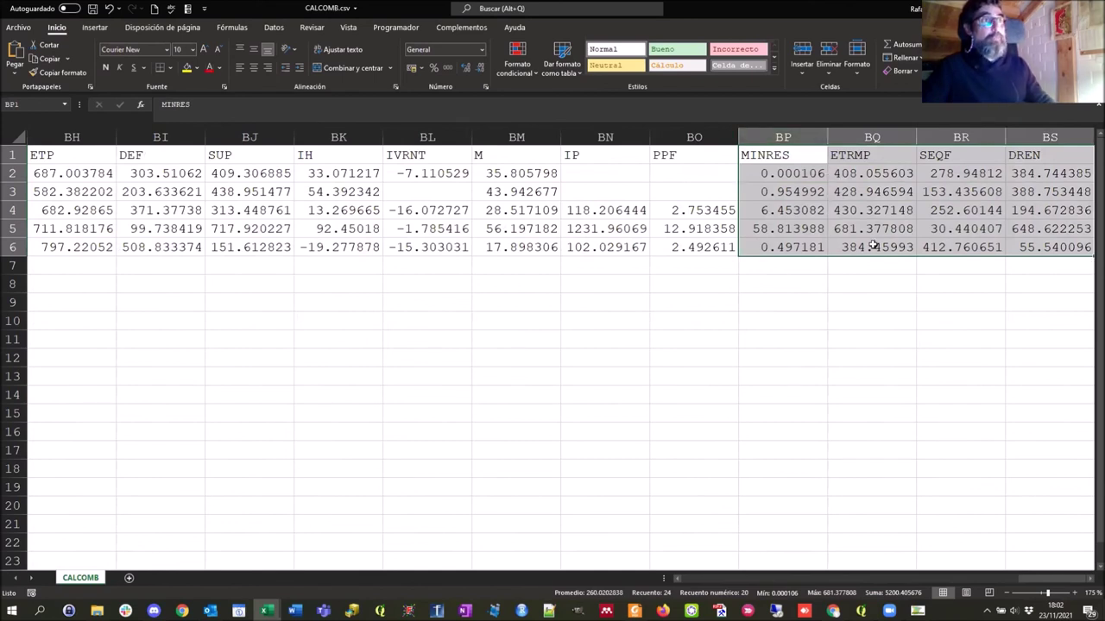
{"action": "left_click", "coordinate": [773, 155]}
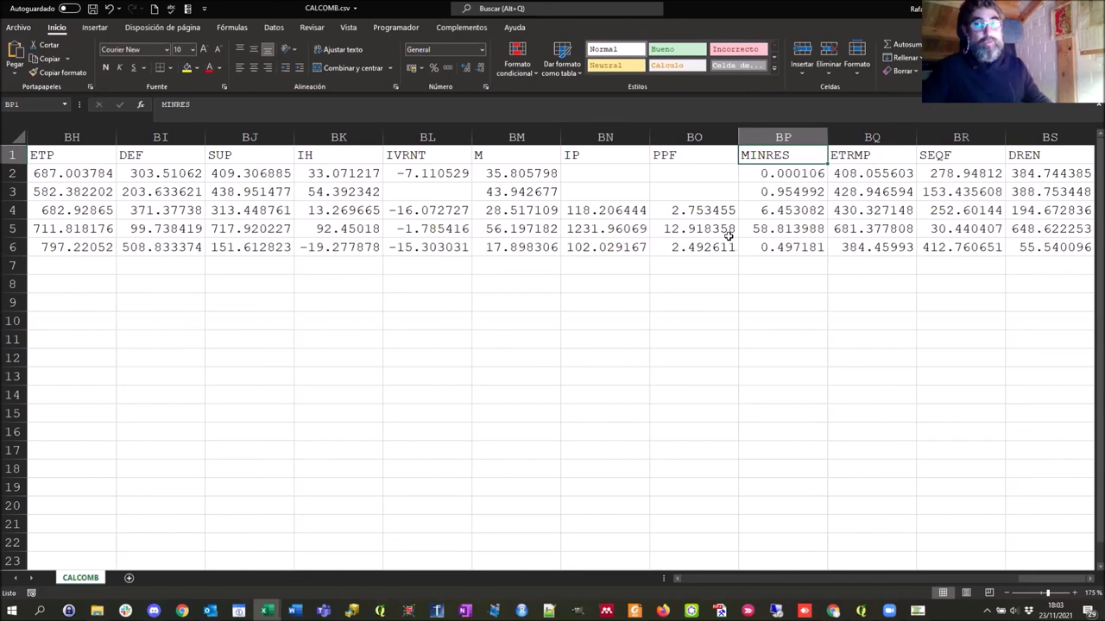
Switch to ModERFoRest and review its edaphic, climatic and combined calculators and its MDES, AERF and SEF modules
{"action": "key", "text": "alt+Tab"}
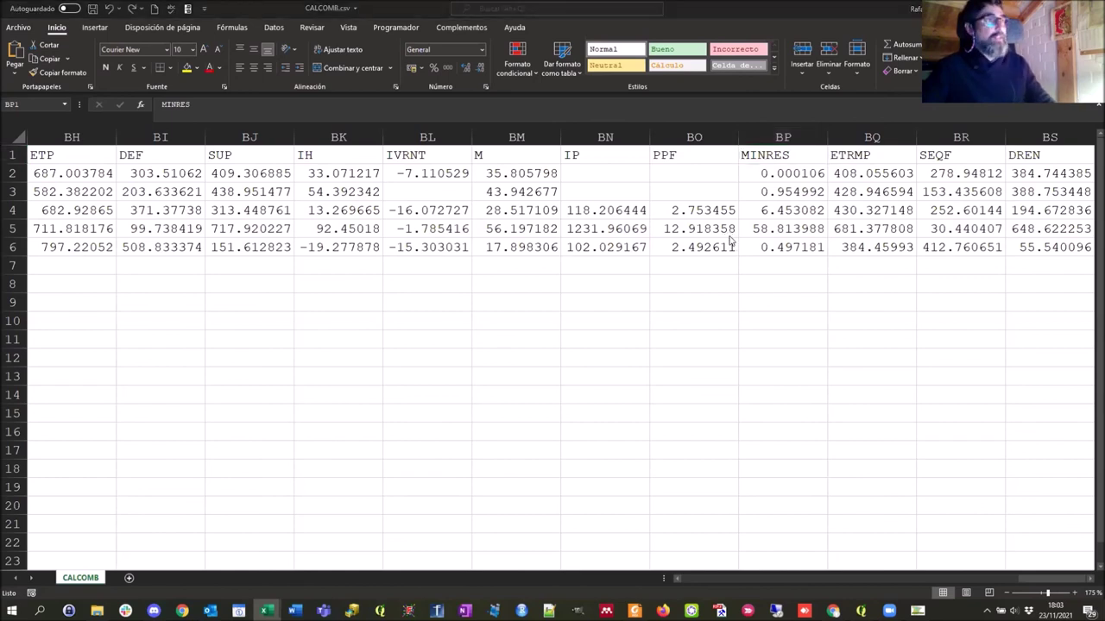
{"action": "key", "text": "alt+Tab"}
{"action": "key", "text": "alt+Tab"}
{"action": "key", "text": "alt+Tab"}
{"action": "key", "text": "alt+Tab"}
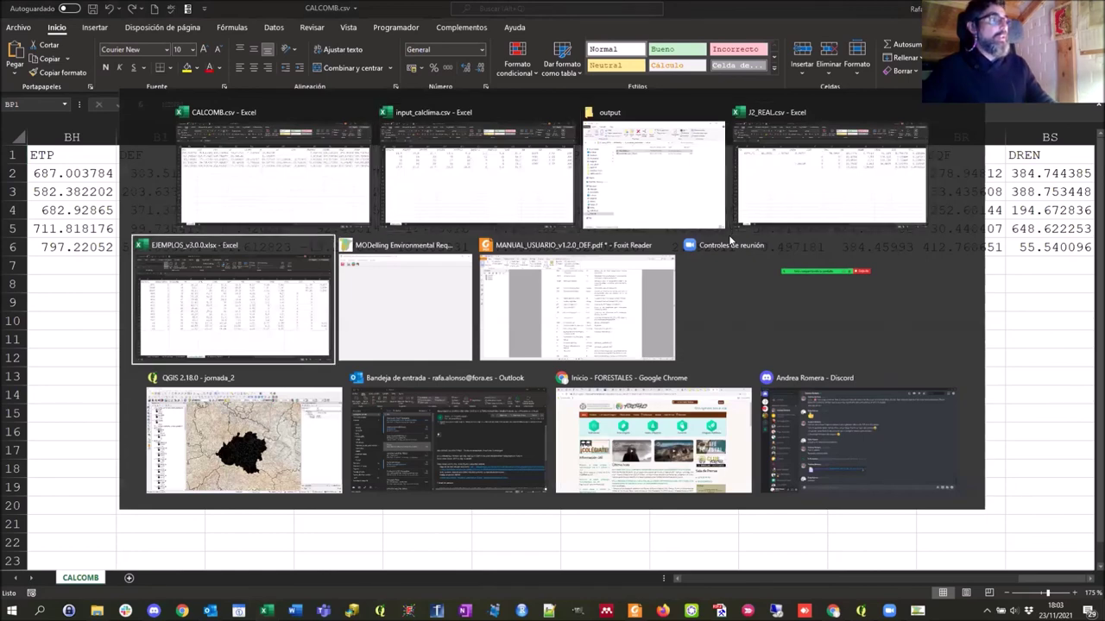
{"action": "left_click", "coordinate": [384, 105]}
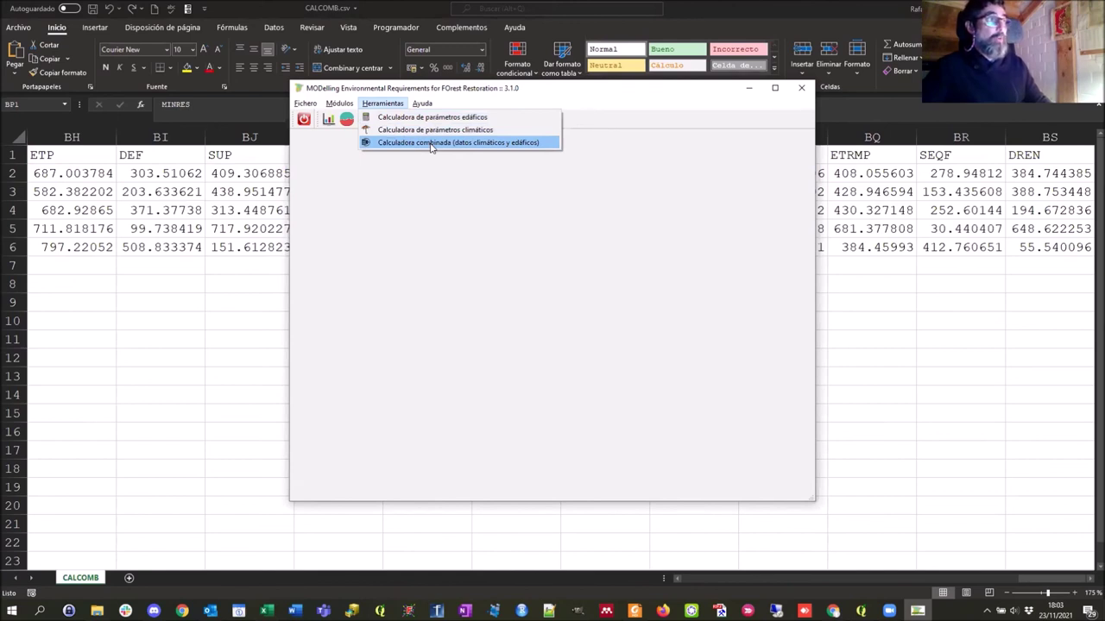
{"action": "left_click", "coordinate": [431, 143]}
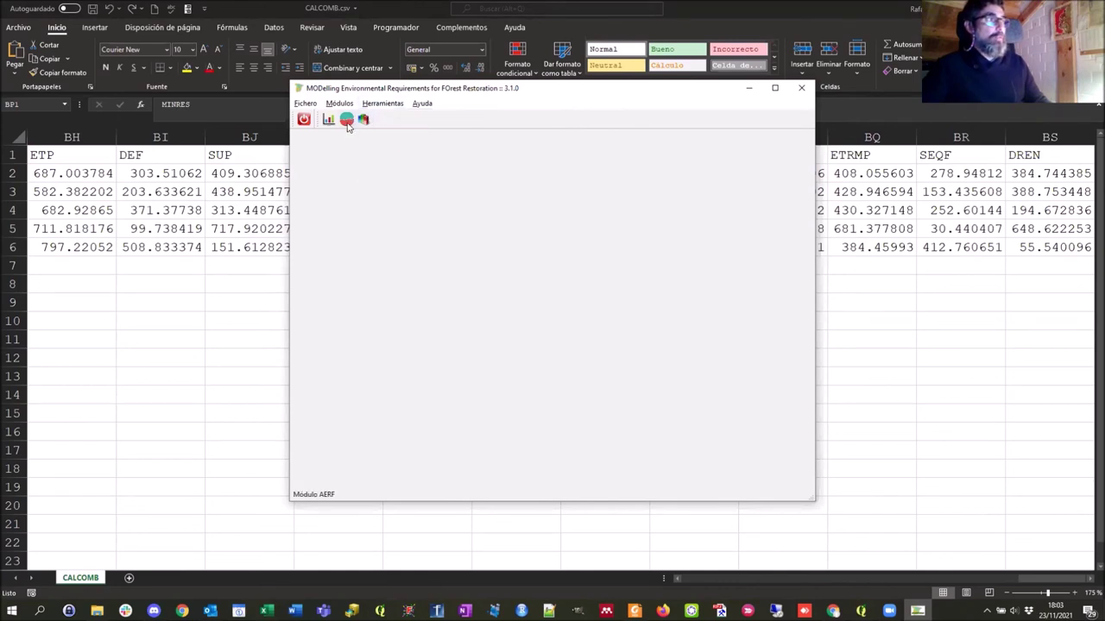
{"action": "left_click", "coordinate": [388, 104]}
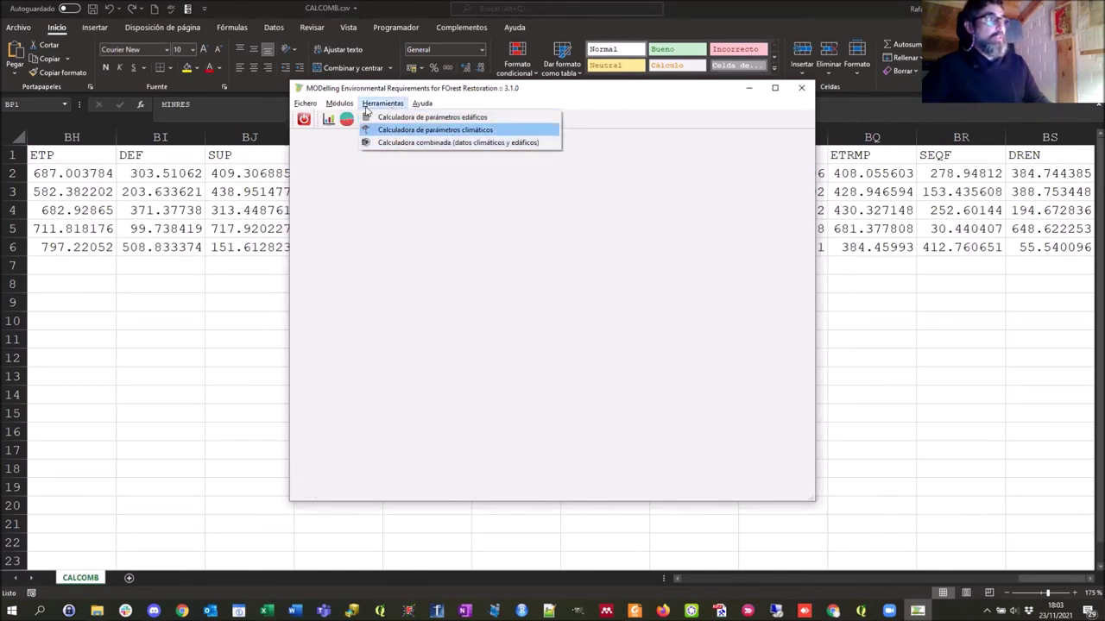
{"action": "mouse_move", "coordinate": [339, 104]}
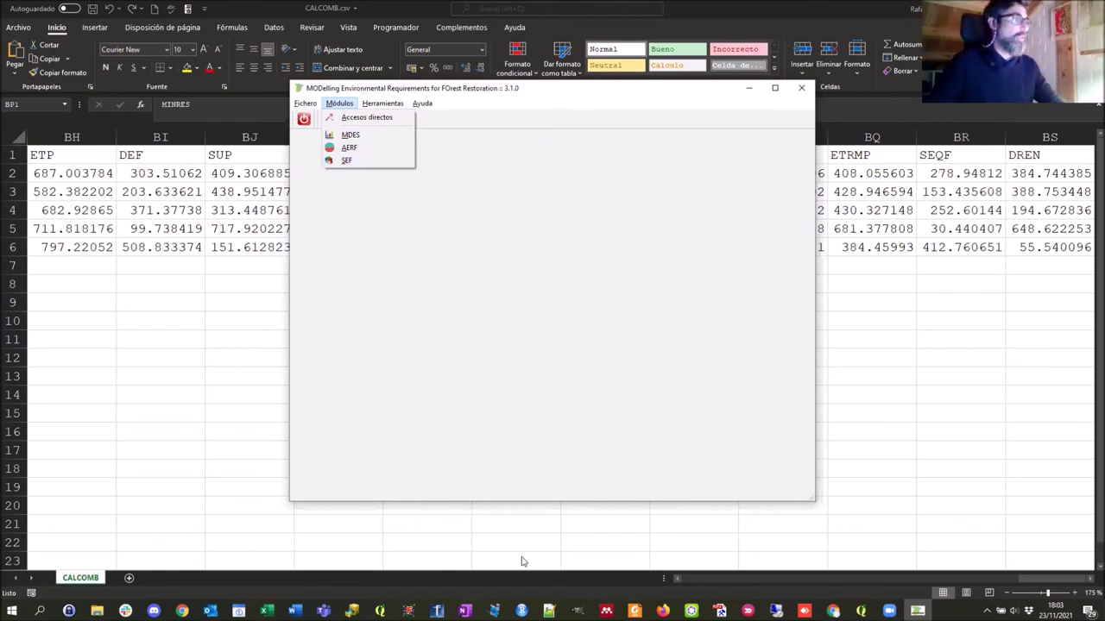
Return to File Explorer and open CALCOMB_hydric_info.csv from the combined calculator's output folder in Excel
{"action": "left_click", "coordinate": [97, 611]}
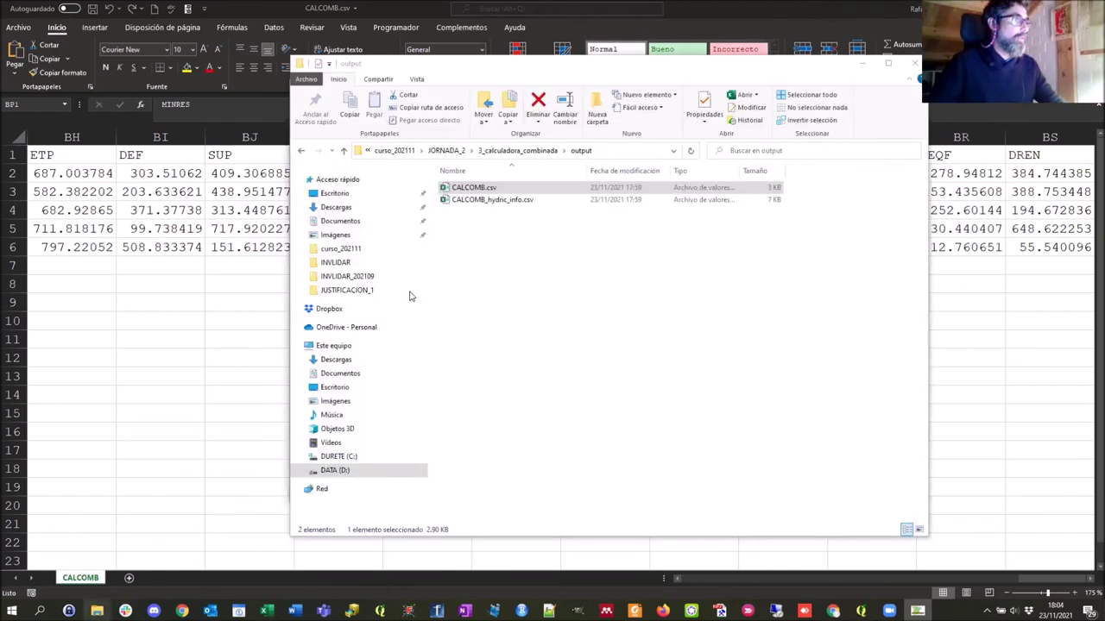
{"action": "left_click", "coordinate": [480, 199]}
{"action": "double_click", "coordinate": [480, 198]}
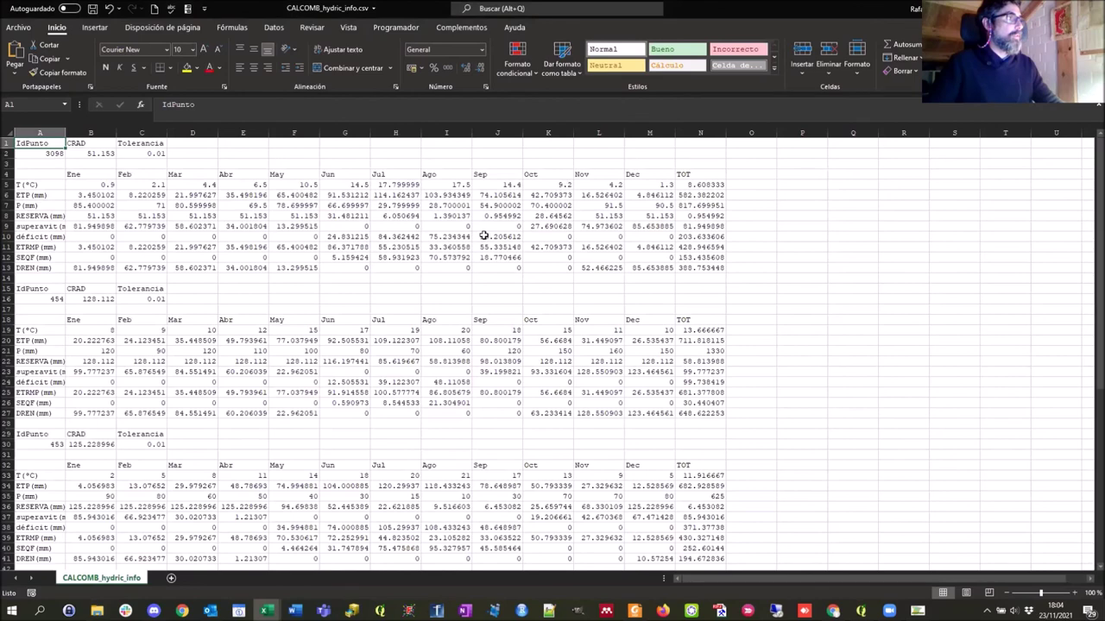
Enlarge the hydric information sheet and examine the CRAD values and monthly water balances of profiles 3098 and 454
{"action": "left_click", "coordinate": [90, 153]}
{"action": "scroll", "coordinate": [90, 152], "scroll_direction": "up", "scroll_amount": 6}
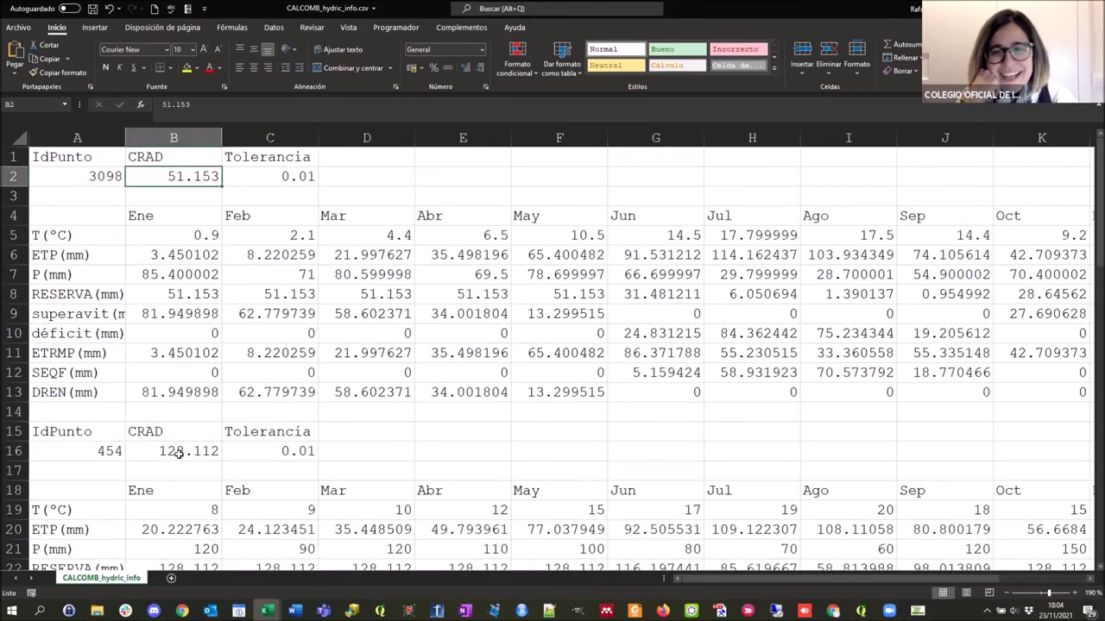
{"action": "left_click", "coordinate": [177, 453]}
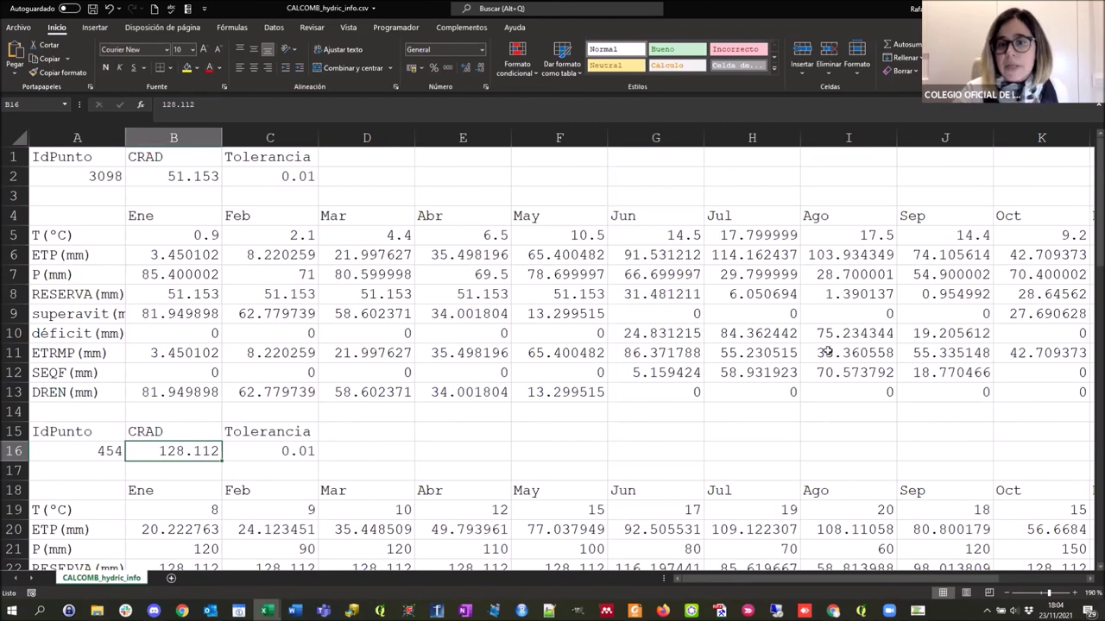
{"action": "scroll", "coordinate": [827, 349], "scroll_direction": "down", "scroll_amount": 1}
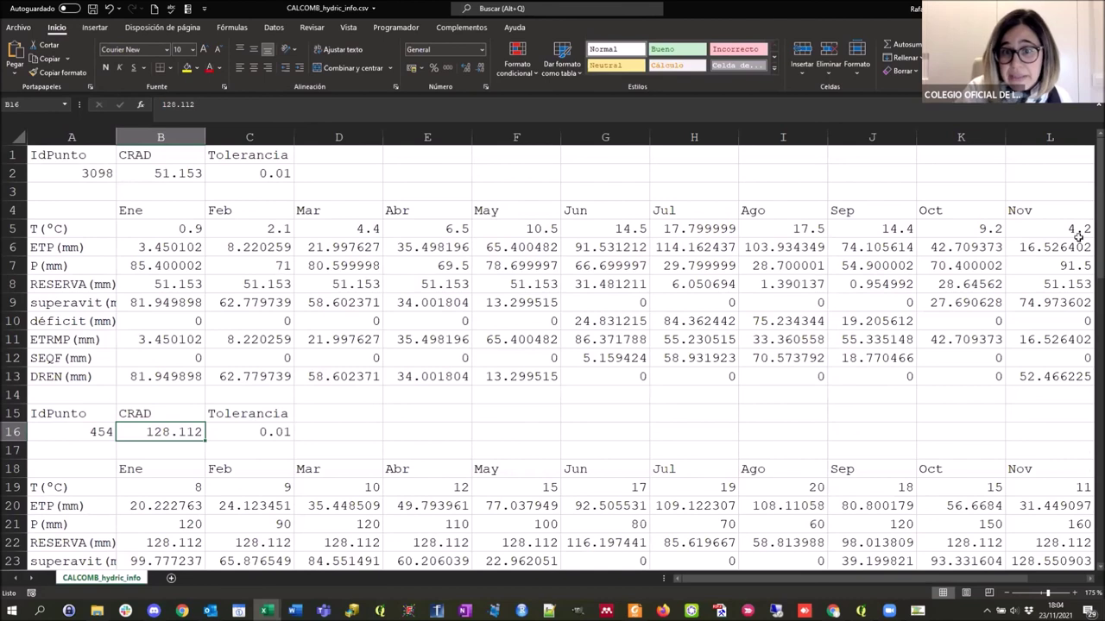
{"action": "key", "text": "alt+Tab"}
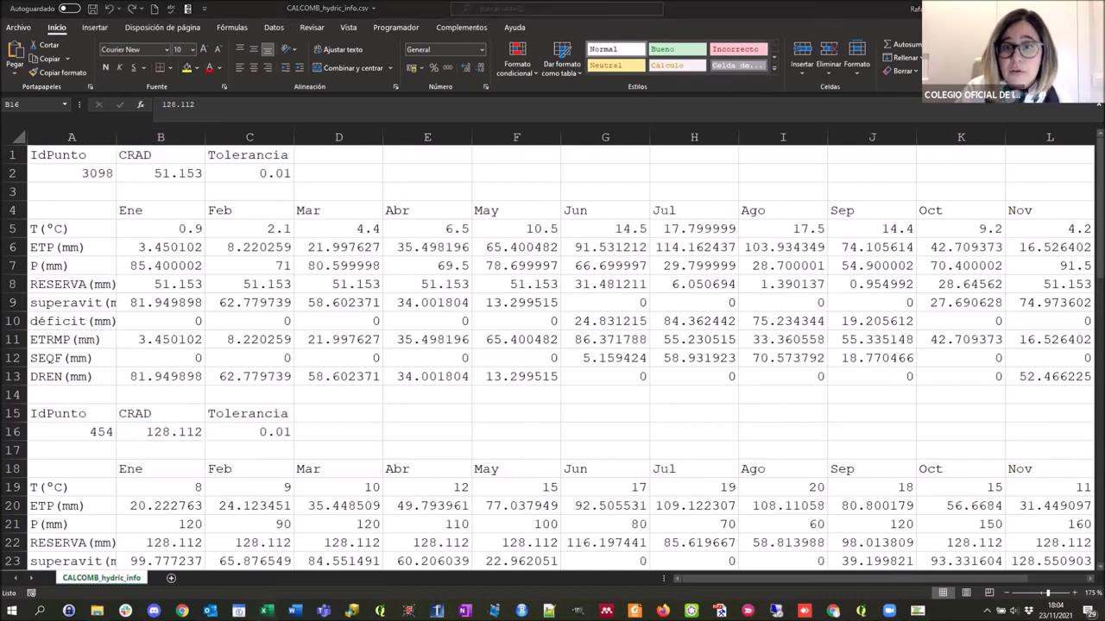